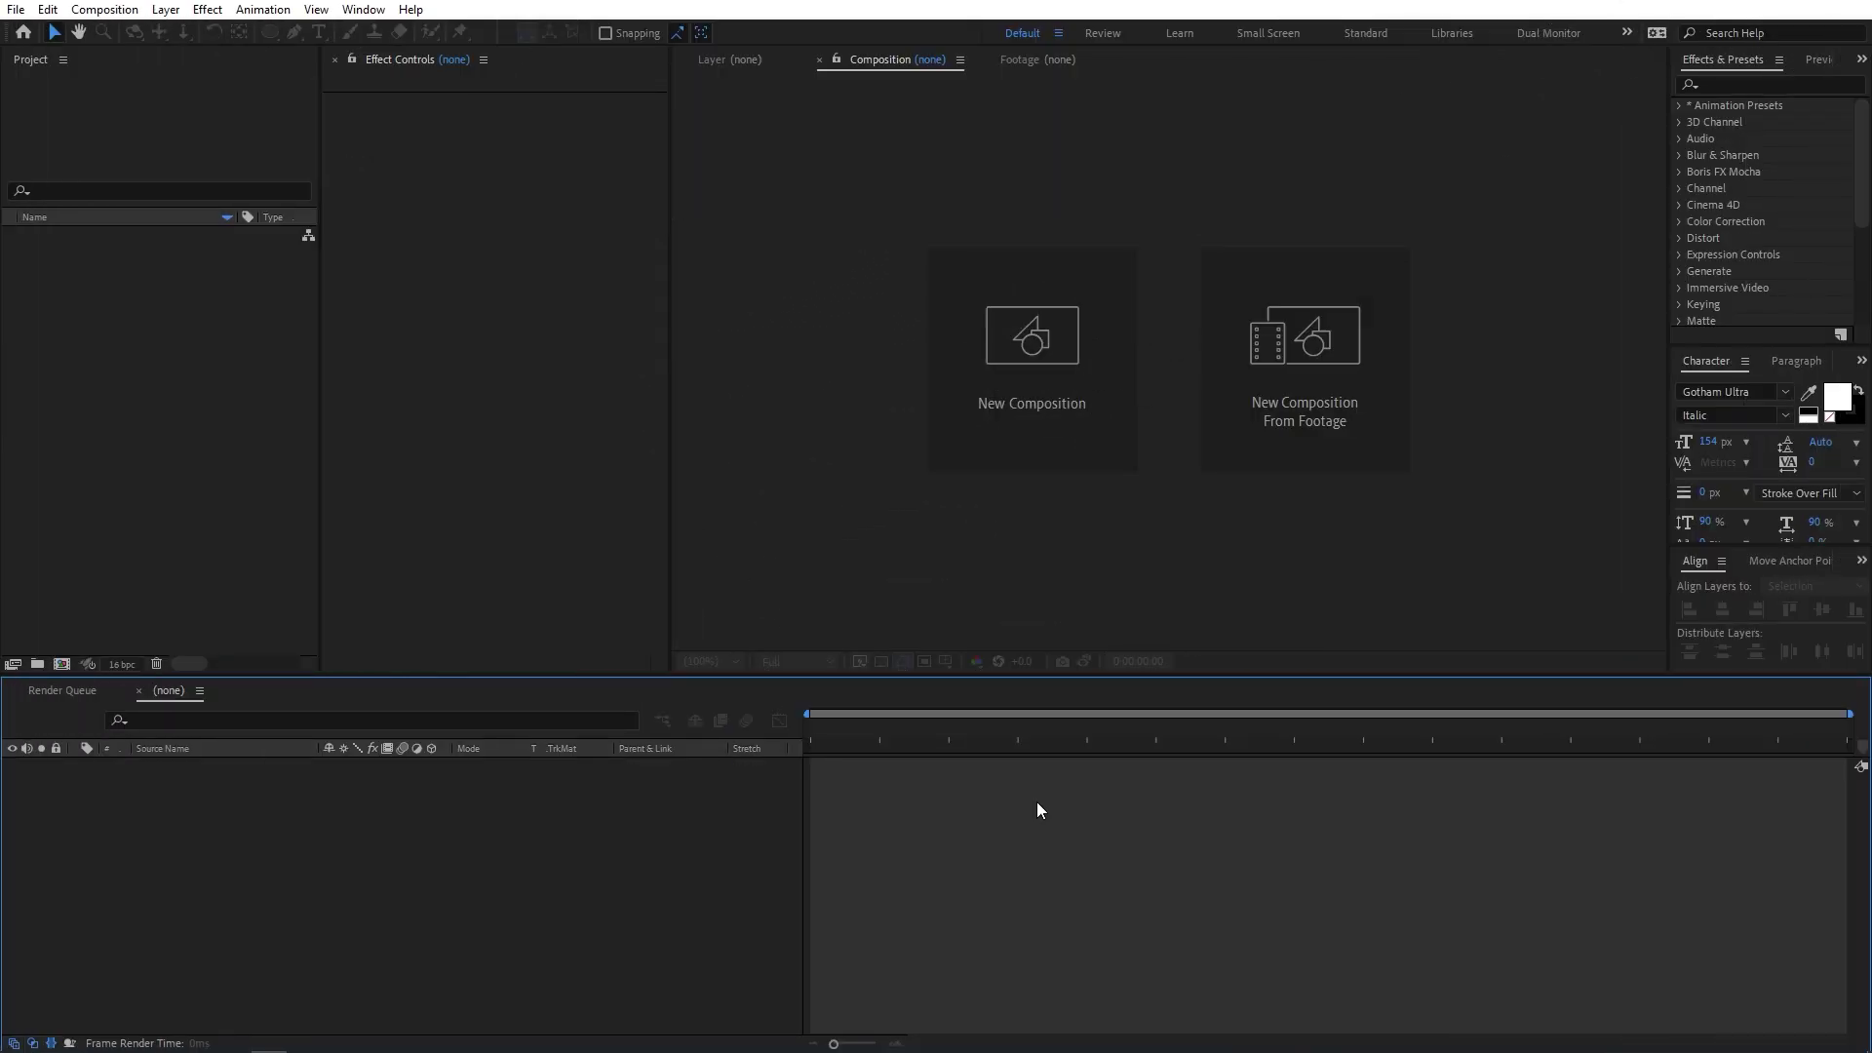
- Create a new composition named Gradient 1, 1000 px wide and 1000 px high
{"action": "left_click", "coordinate": [108, 14]}
{"action": "left_click", "coordinate": [127, 32]}
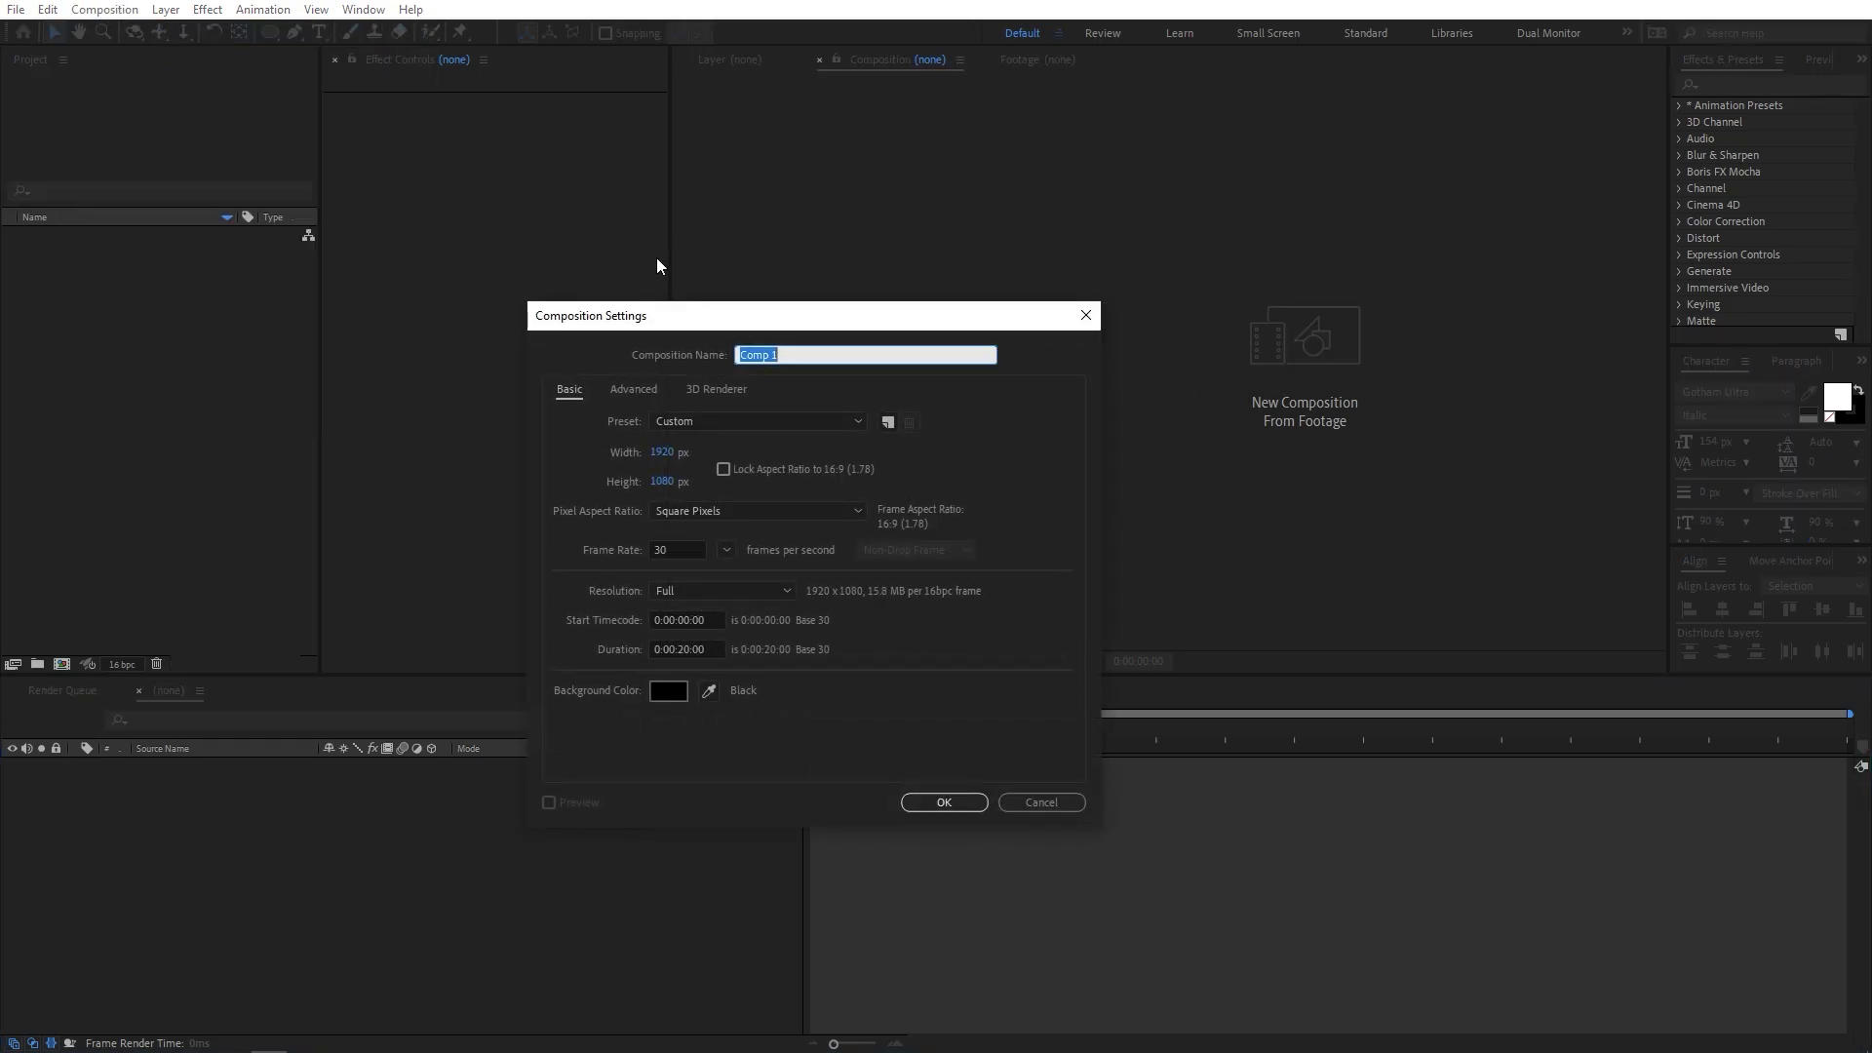
{"action": "type", "text": "Gradient 1"}
{"action": "left_click", "coordinate": [669, 455]}
{"action": "type", "text": "1000"}
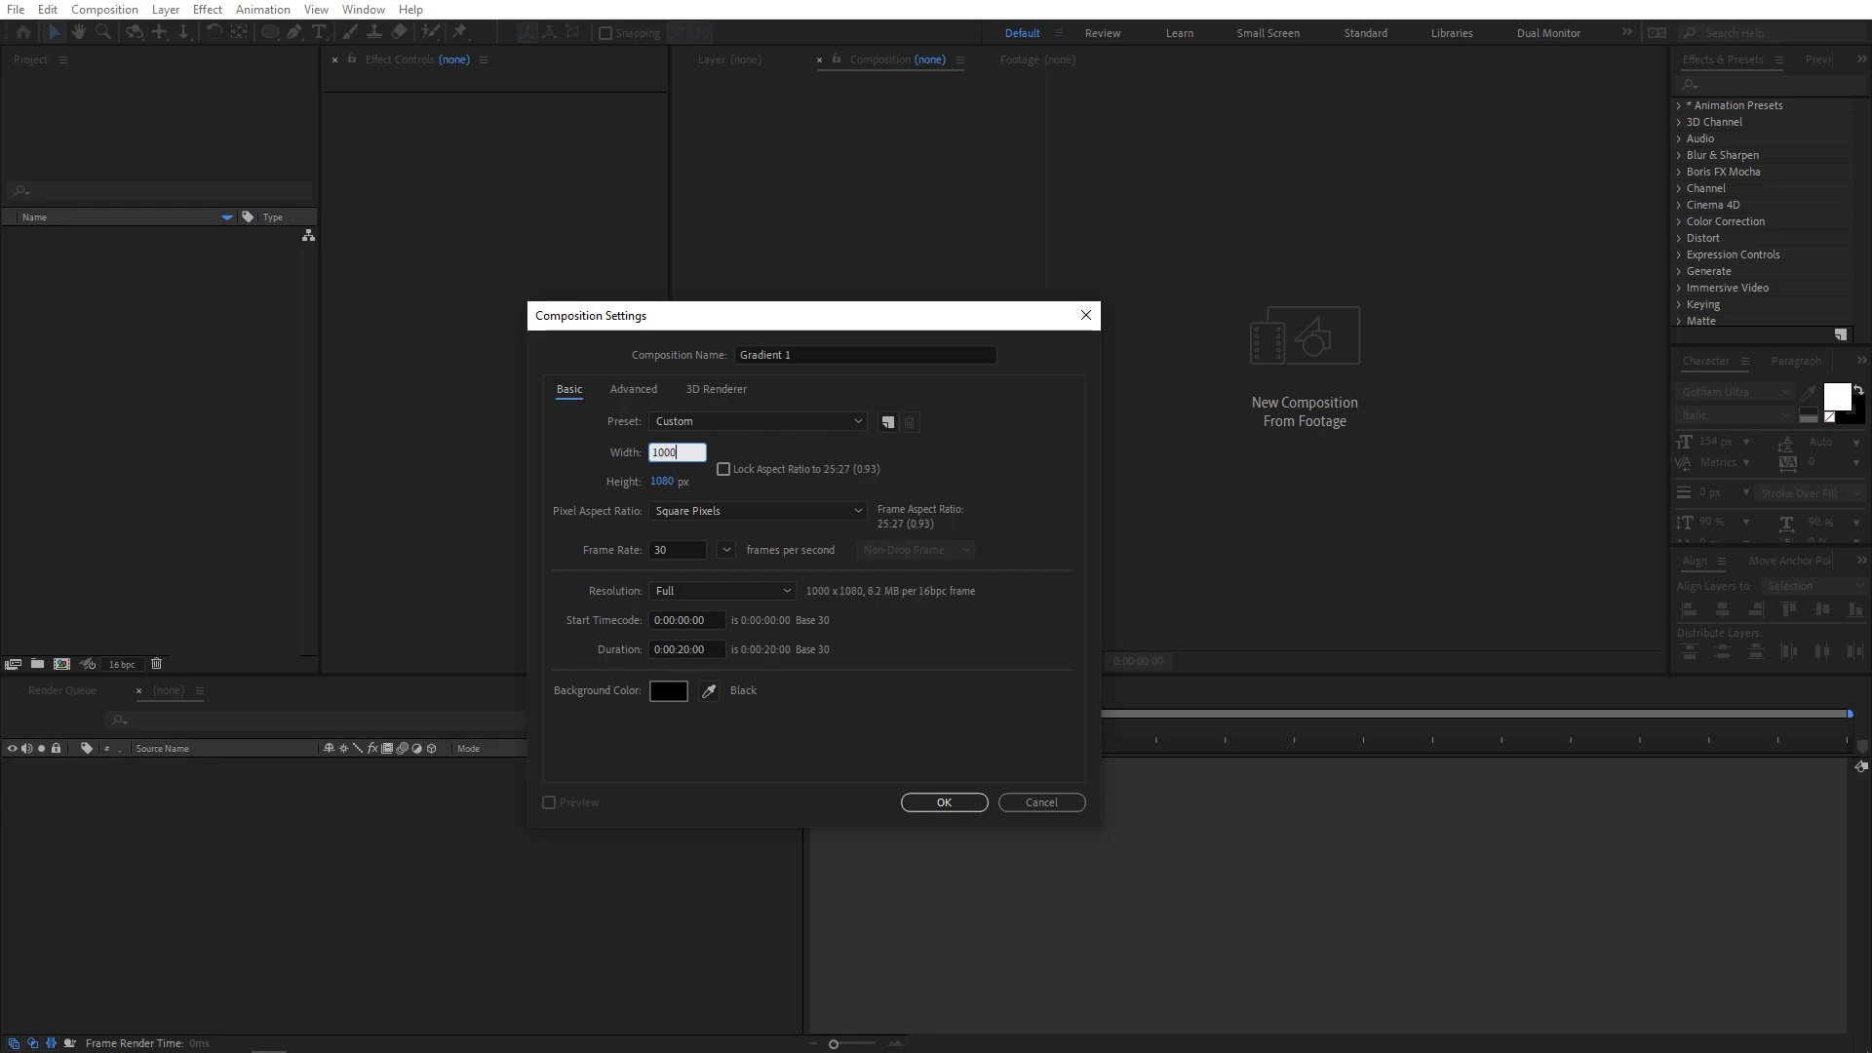
{"action": "key", "text": "Tab"}
{"action": "type", "text": "1000"}
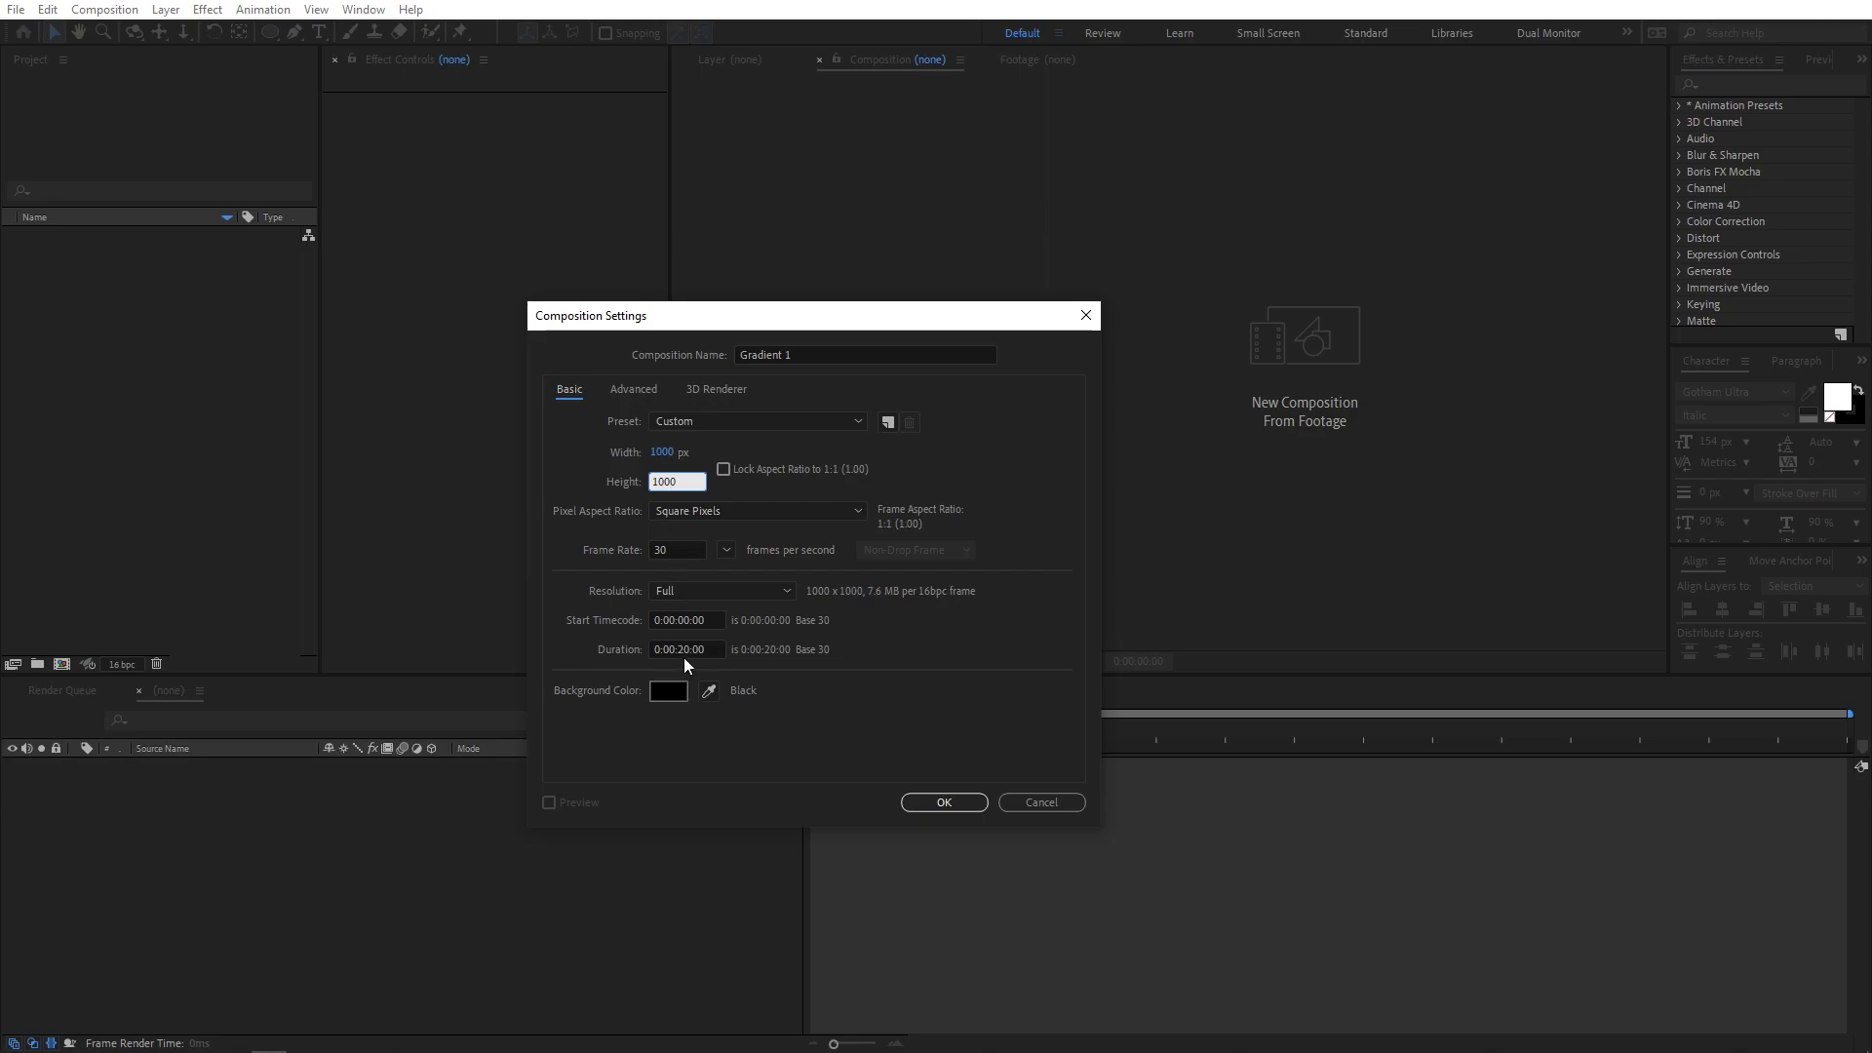
{"action": "left_click", "coordinate": [942, 804]}
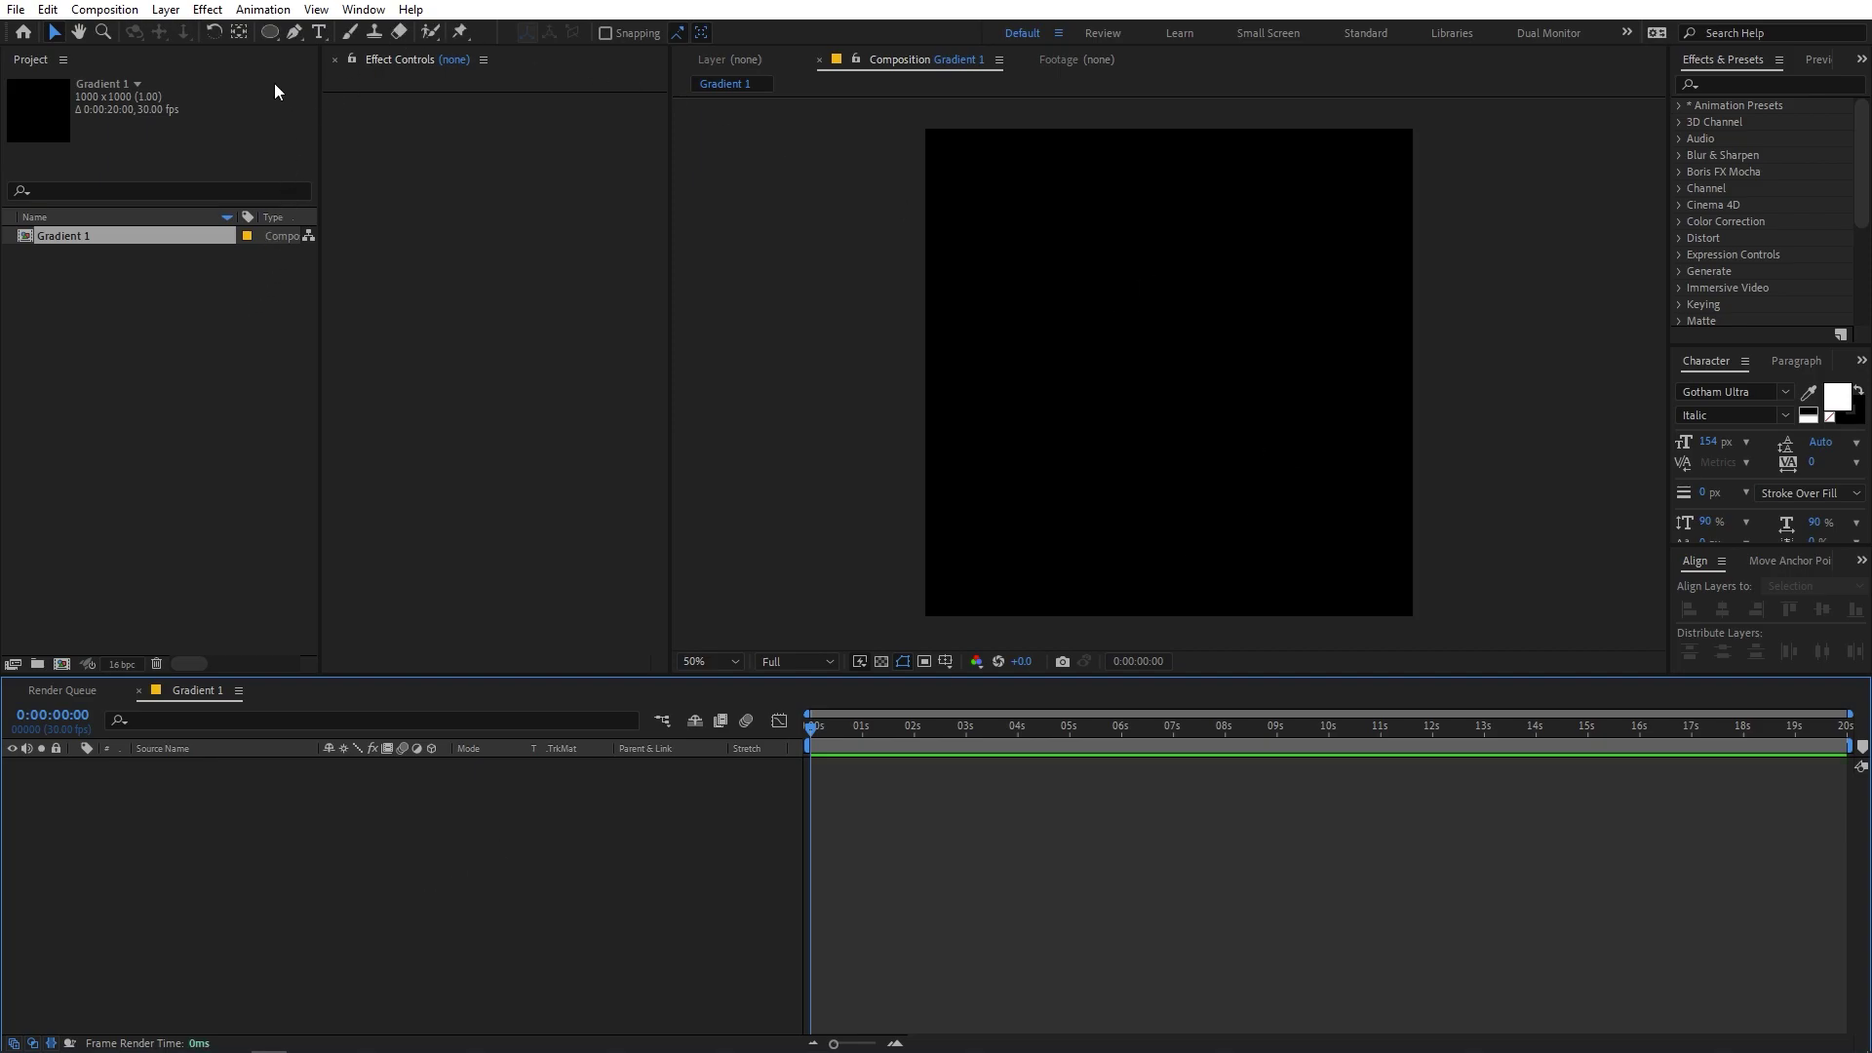
- Draw a large circle with the Ellipse tool and center it horizontally and vertically in the composition
{"action": "left_click", "coordinate": [268, 30]}
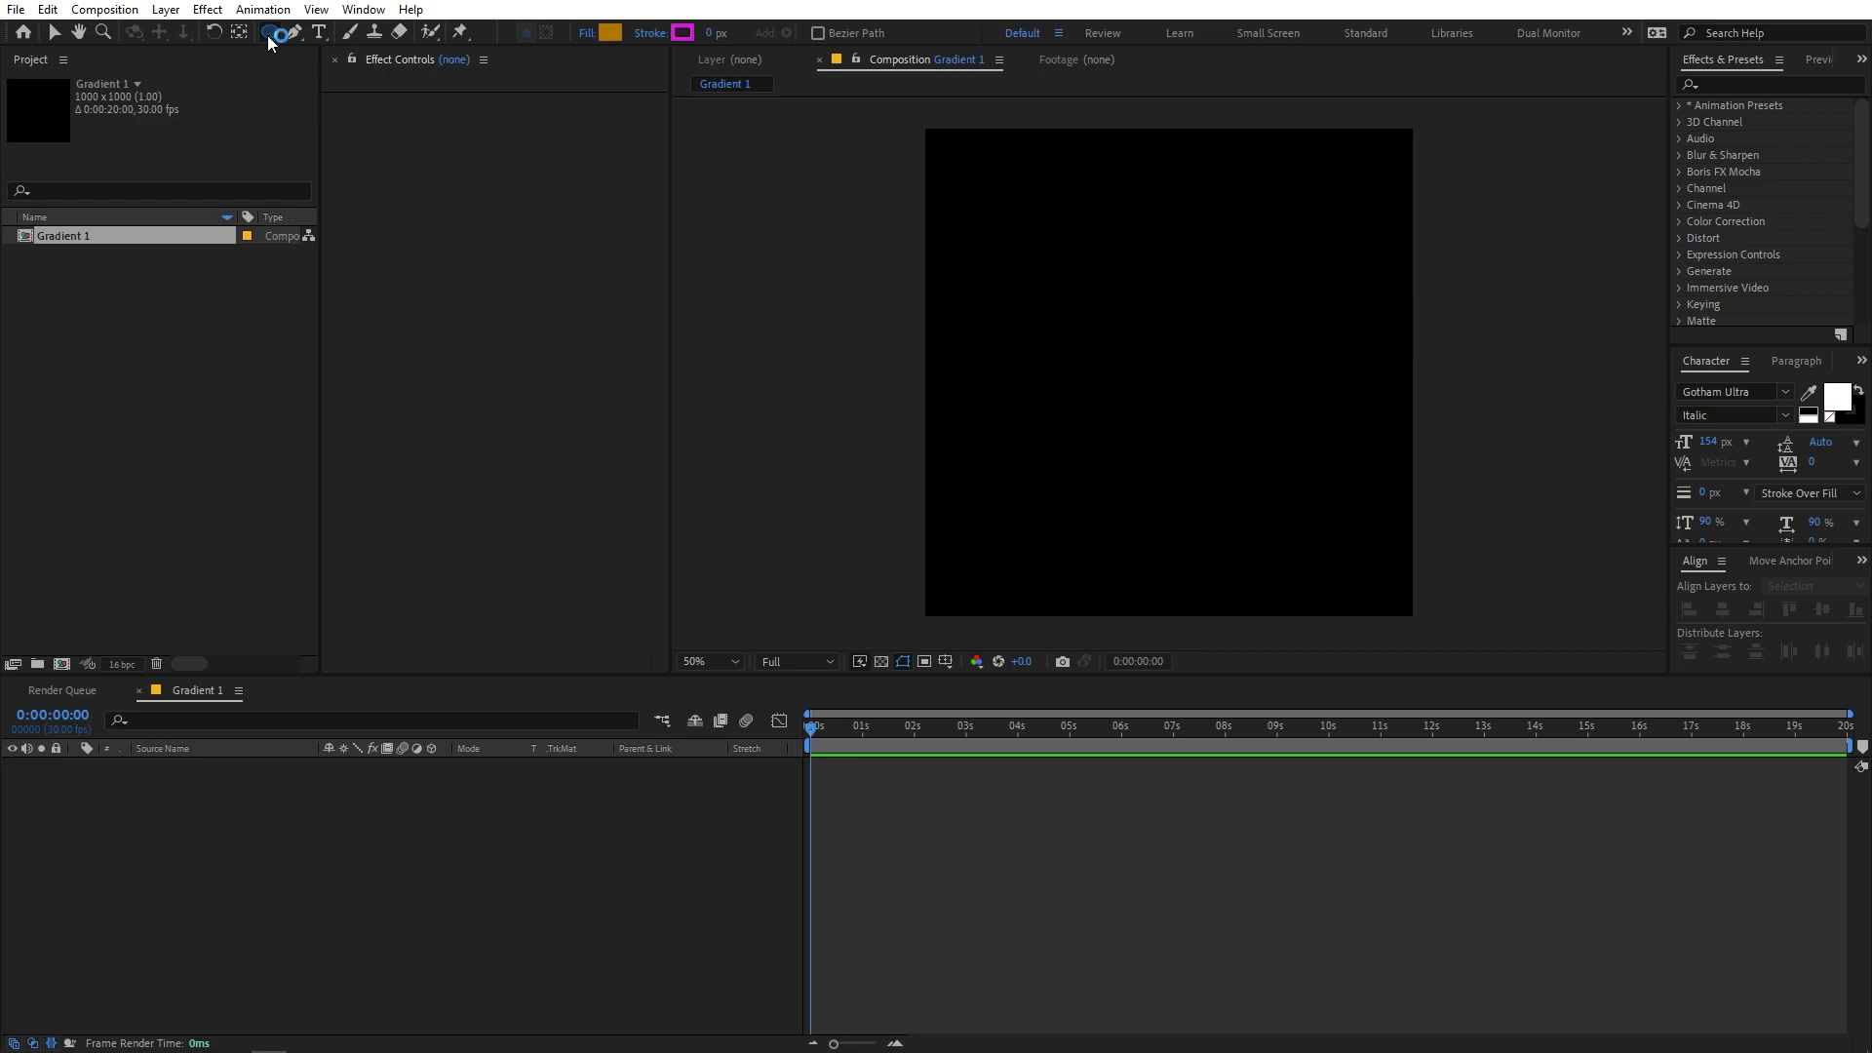
{"action": "left_click", "coordinate": [365, 856]}
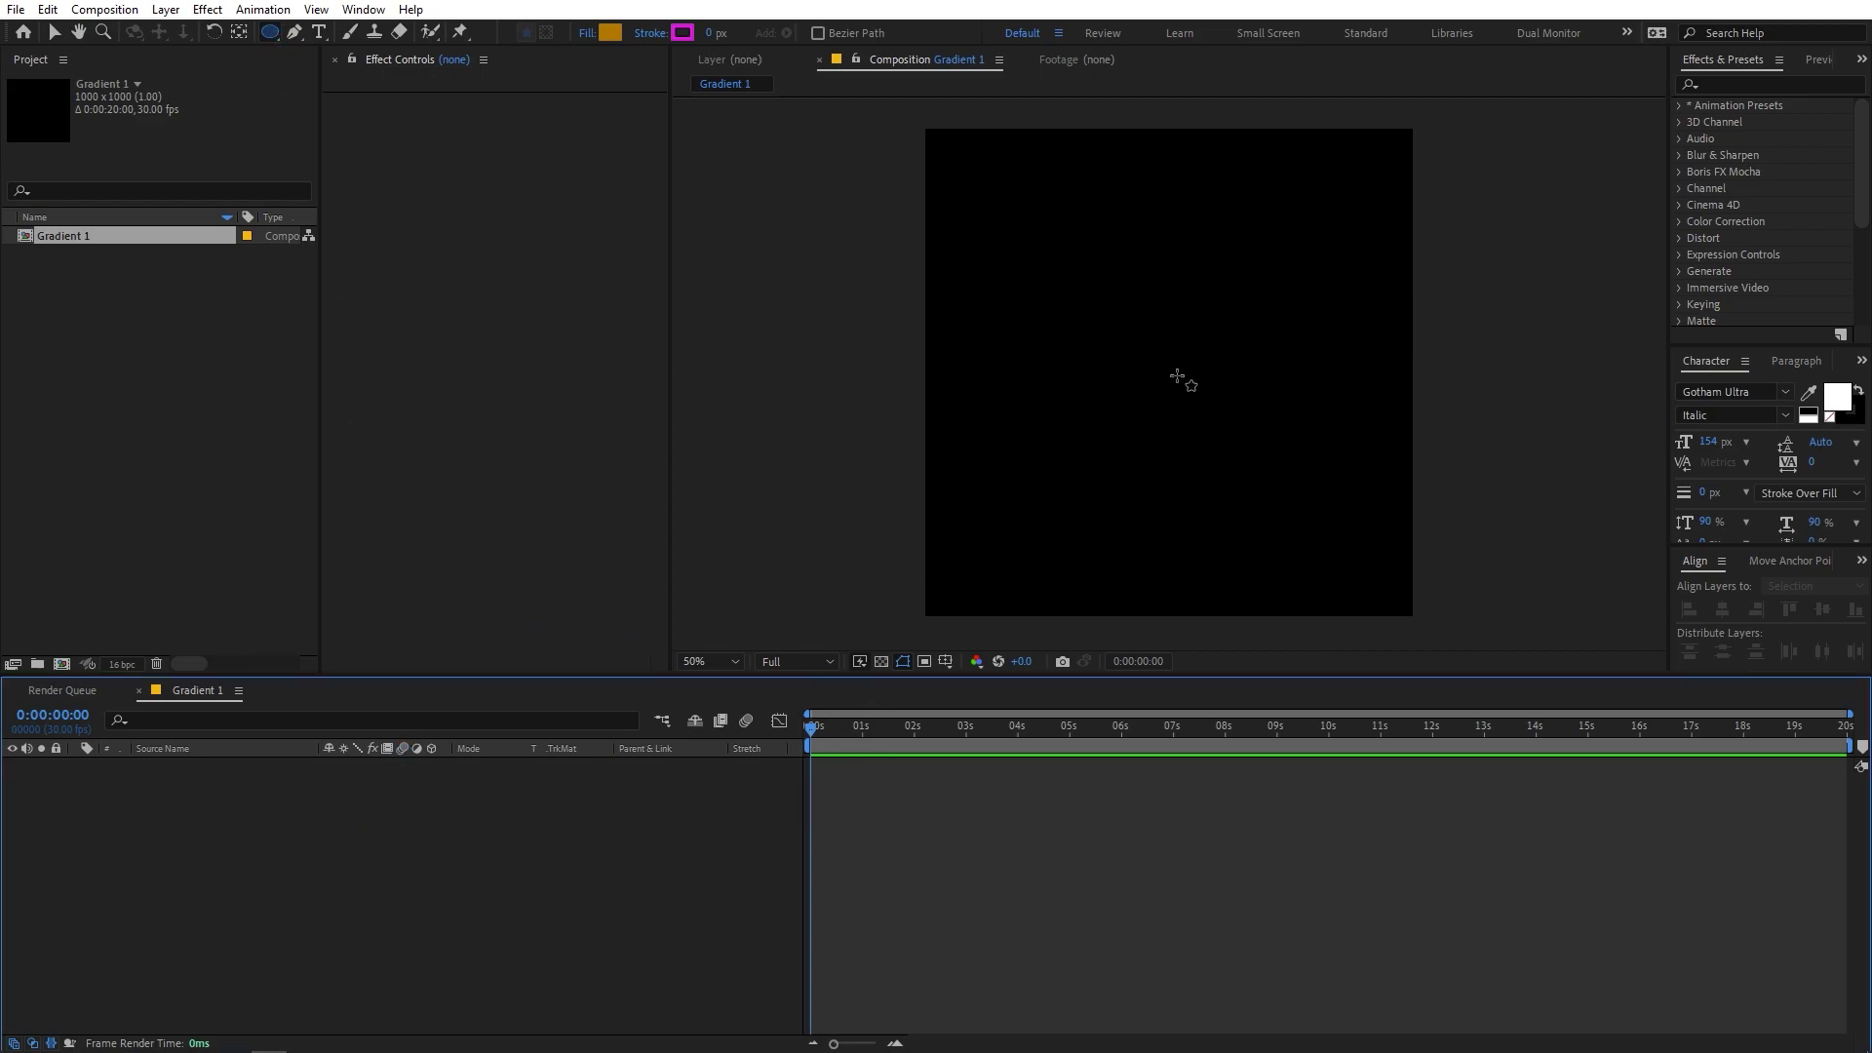
{"action": "left_click_drag", "start_coordinate": [1179, 372], "coordinate": [1043, 248]}
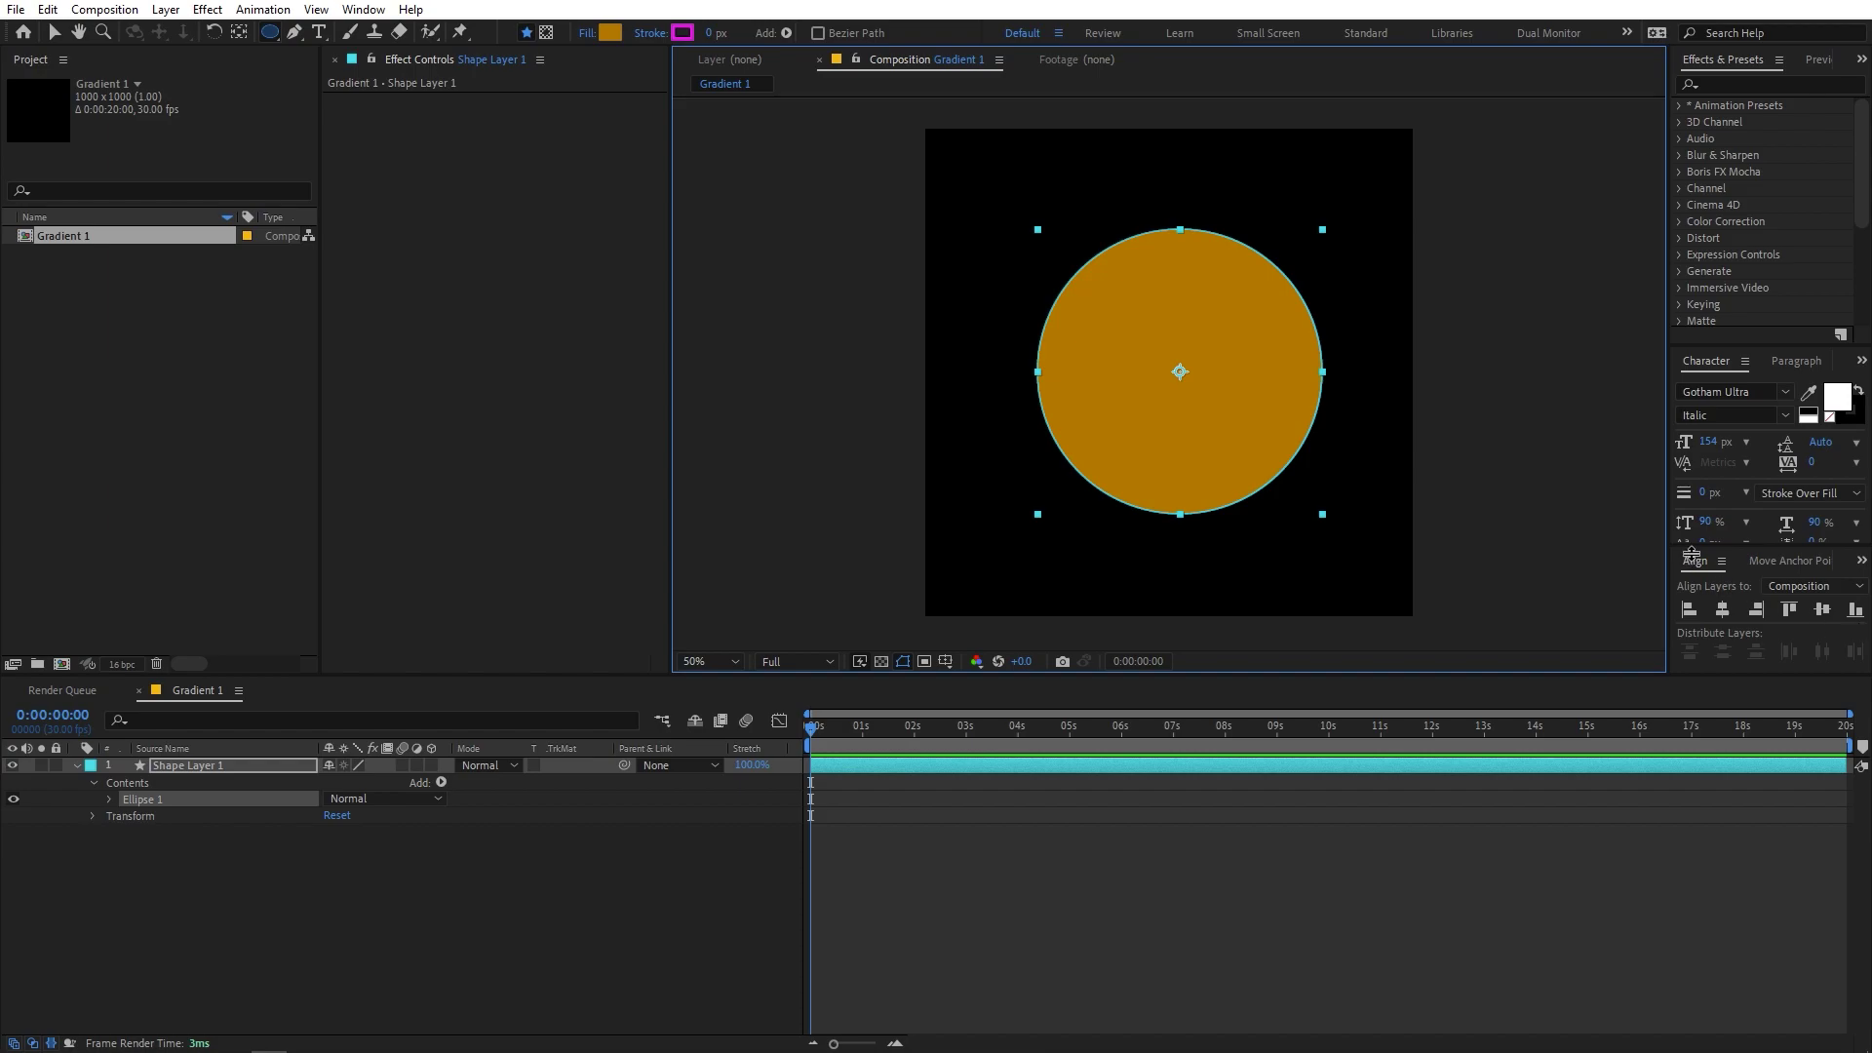
{"action": "left_click", "coordinate": [1723, 611]}
{"action": "left_click", "coordinate": [1827, 611]}
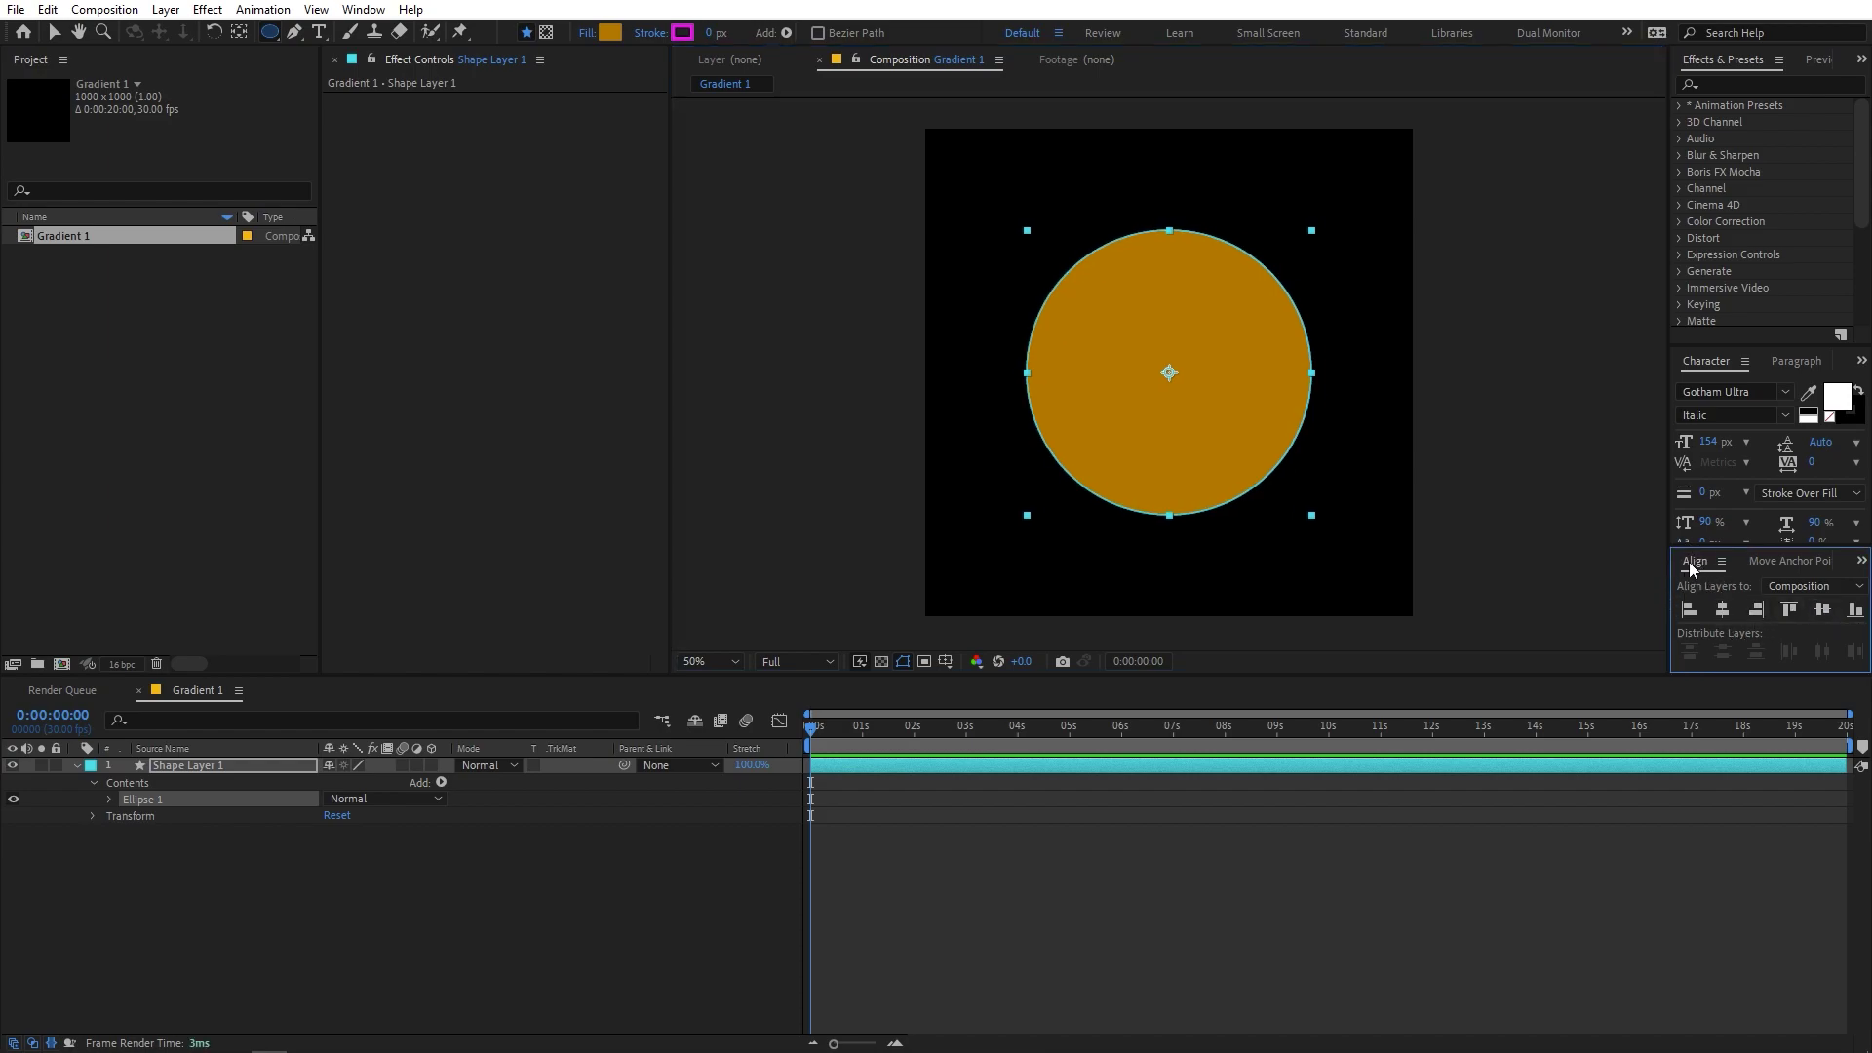
{"action": "left_click", "coordinate": [362, 10]}
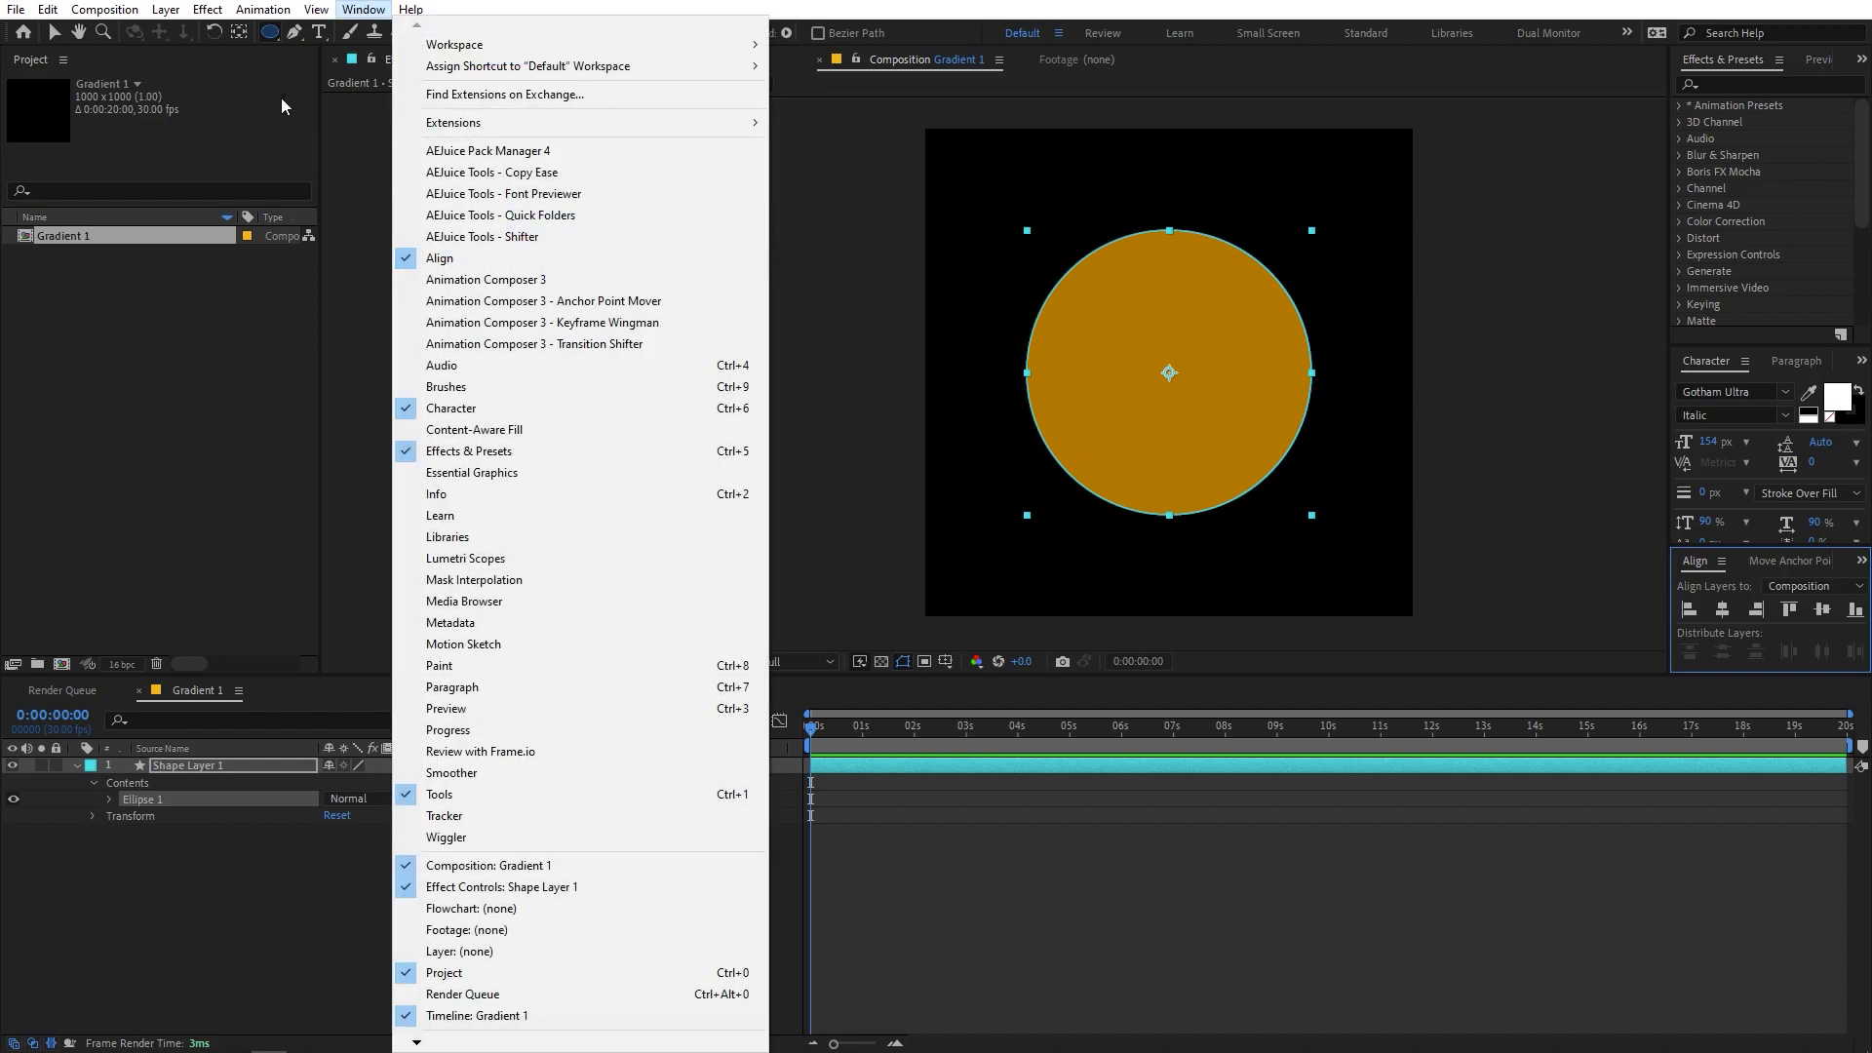
{"action": "left_click", "coordinate": [208, 10]}
- Change the large circle's fill to a bright blue
{"action": "left_click", "coordinate": [238, 770]}
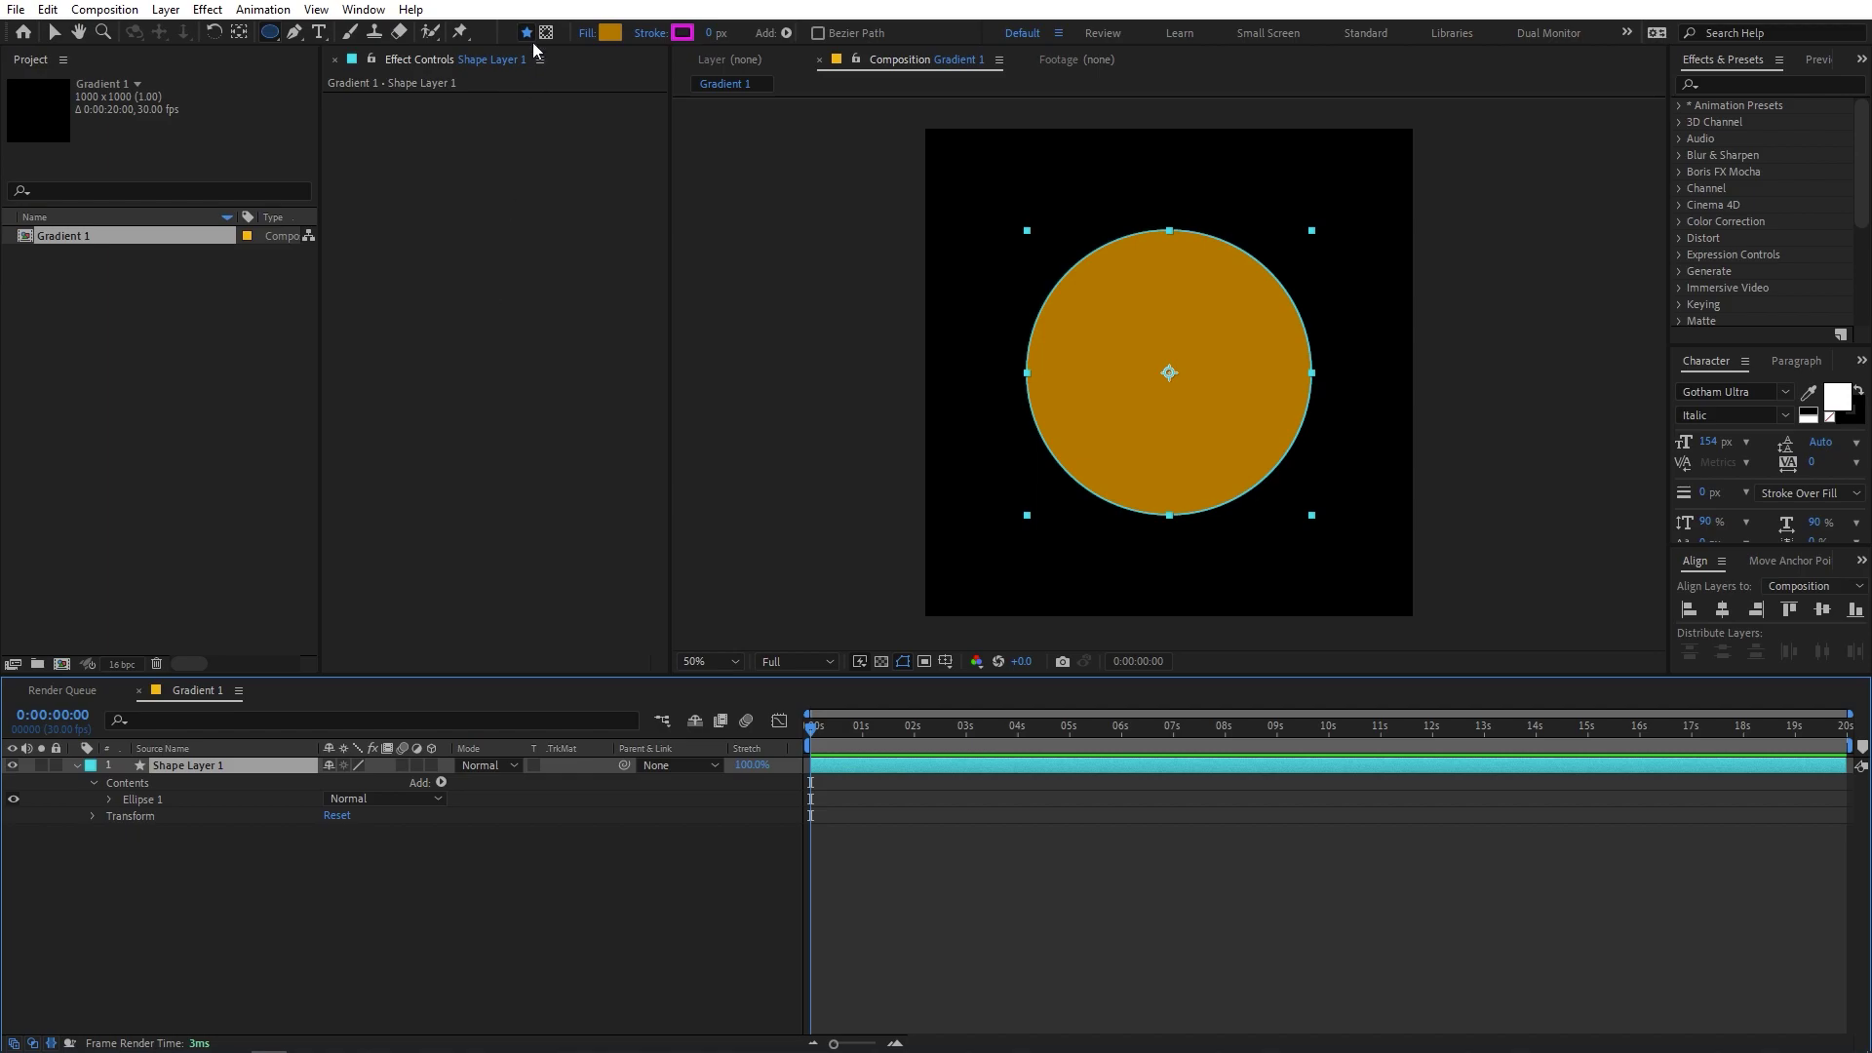
{"action": "left_click", "coordinate": [608, 33]}
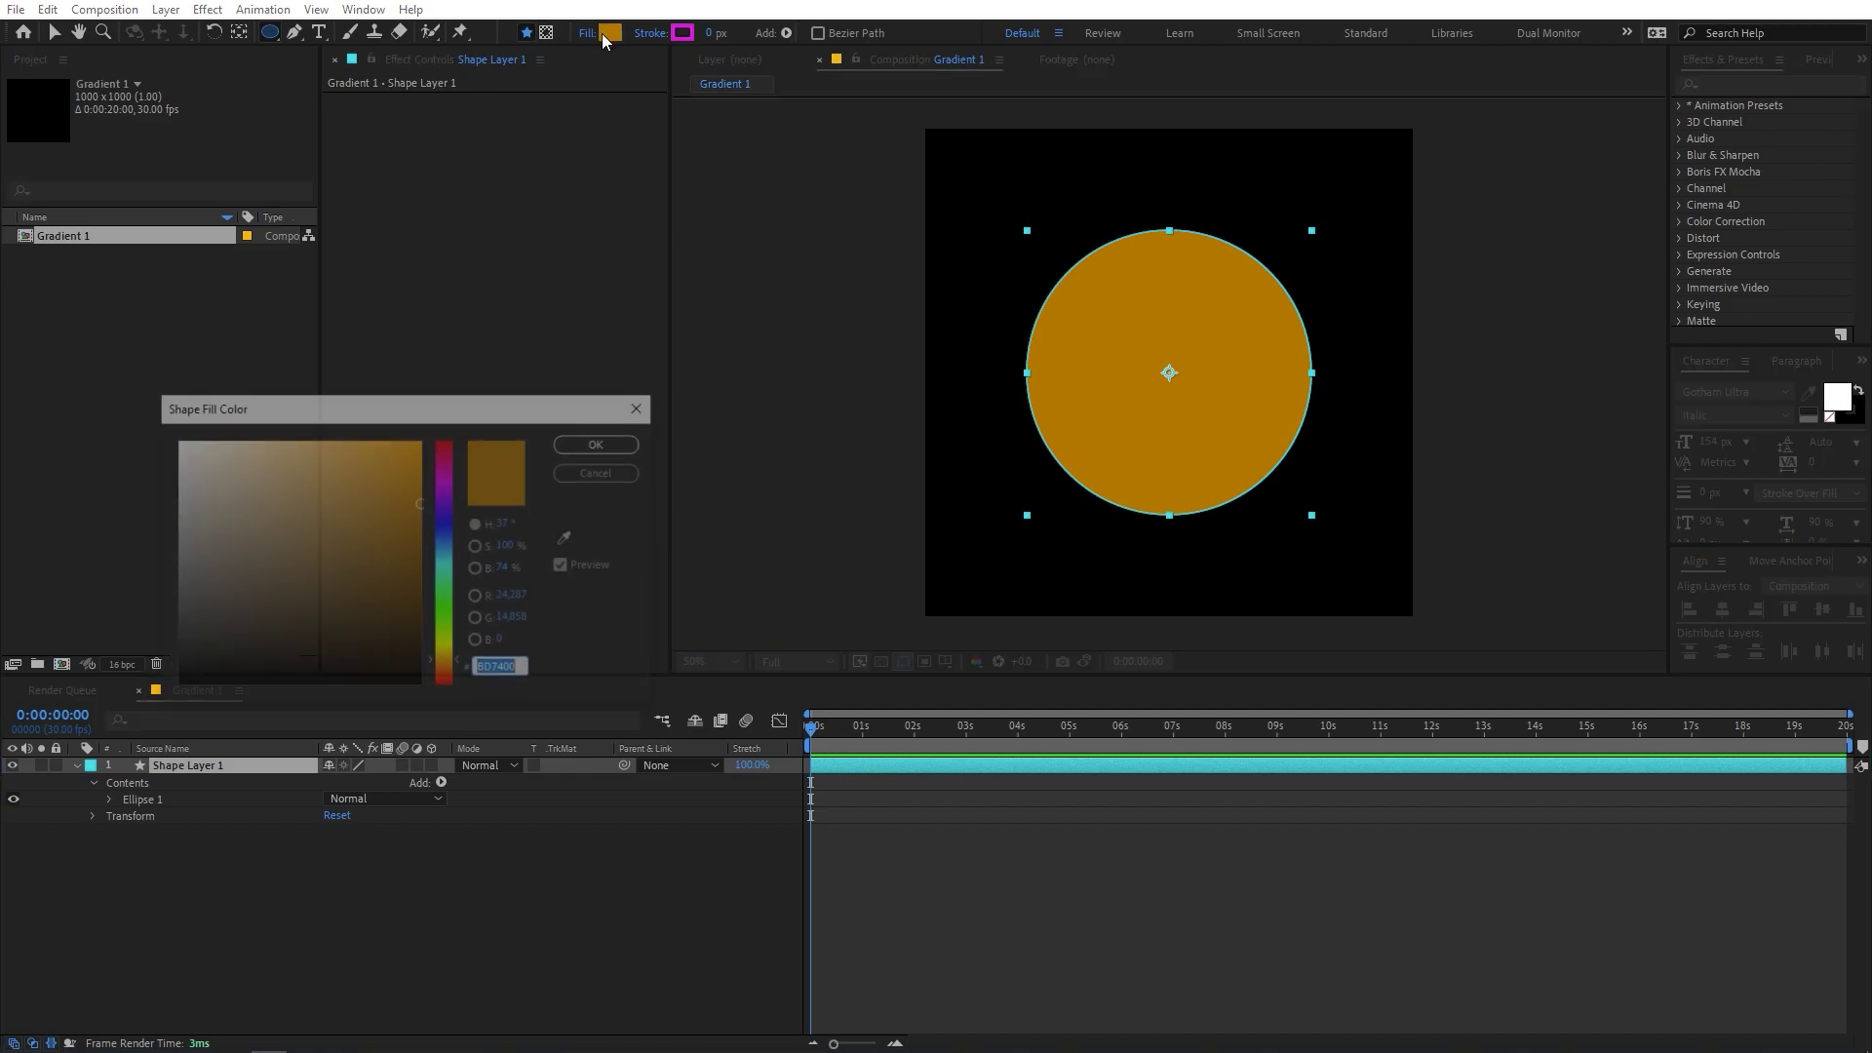
{"action": "left_click", "coordinate": [448, 518]}
{"action": "left_click_drag", "start_coordinate": [375, 463], "coordinate": [384, 440]}
{"action": "left_click_drag", "start_coordinate": [437, 519], "coordinate": [449, 542]}
{"action": "left_click", "coordinate": [406, 444]}
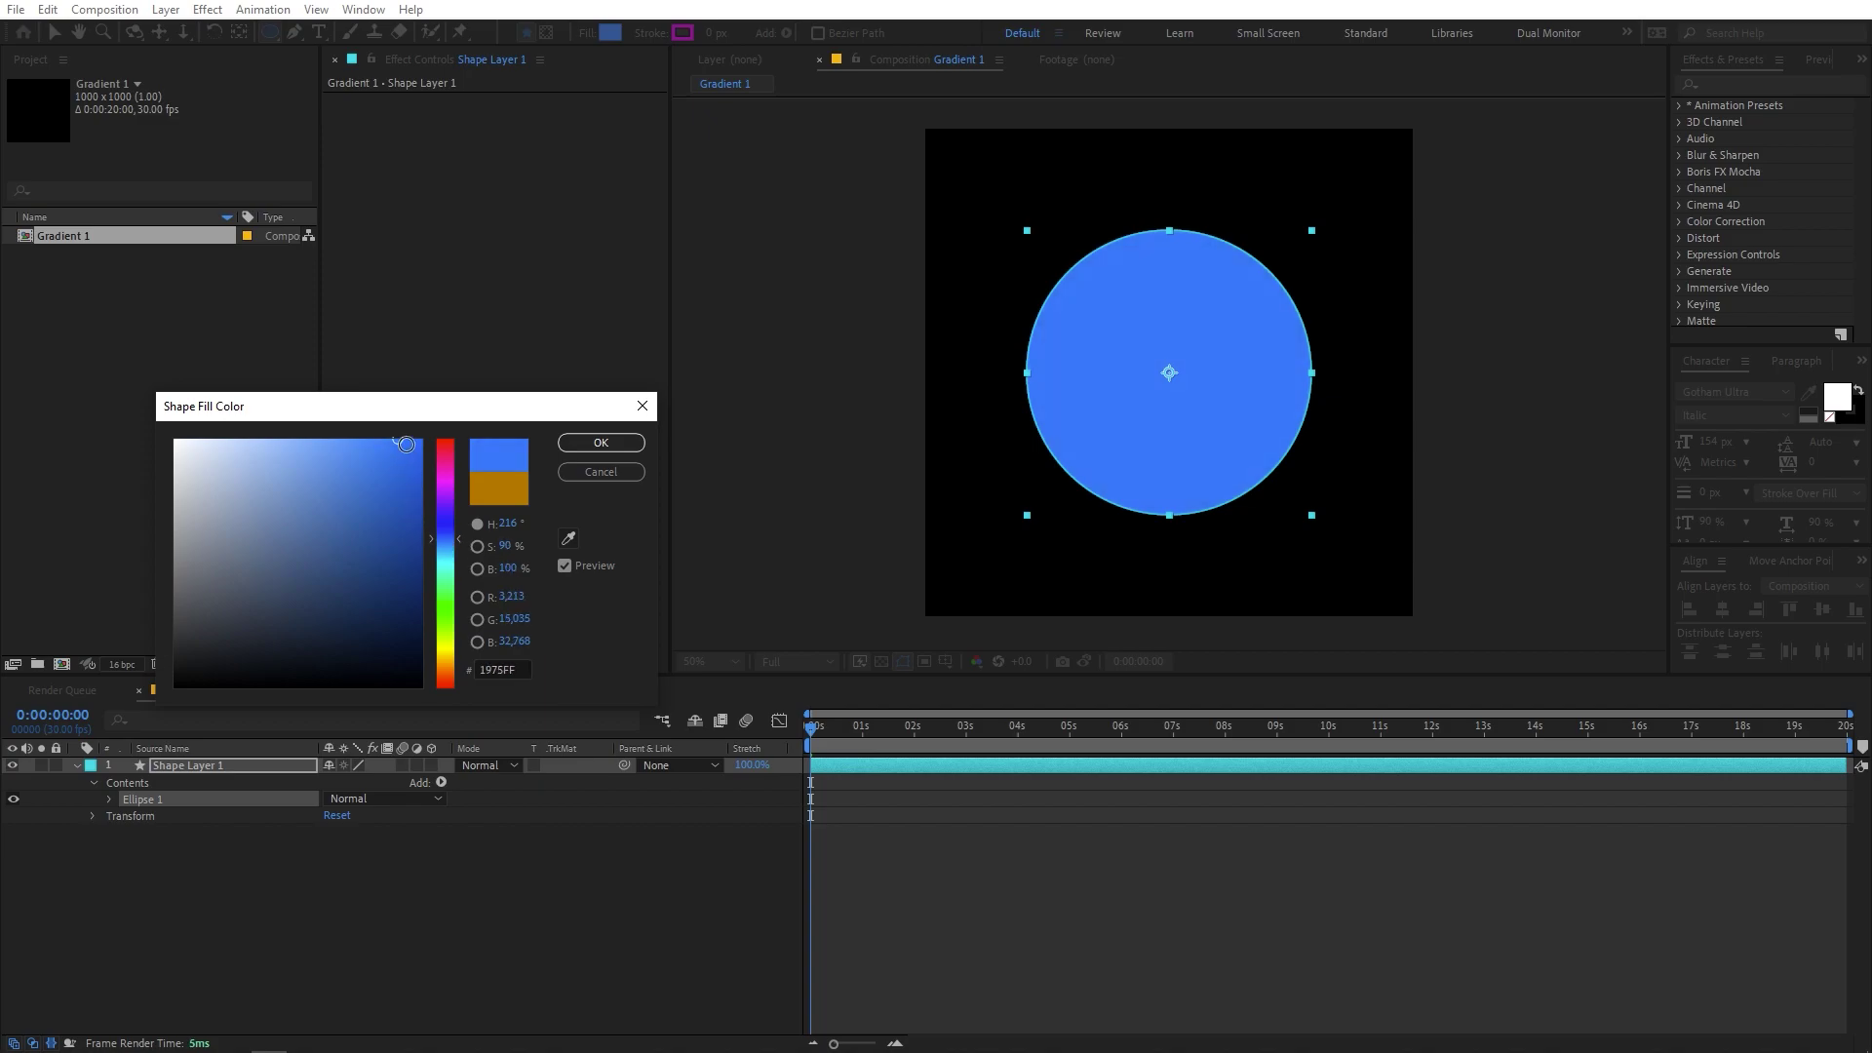
{"action": "left_click", "coordinate": [603, 440]}
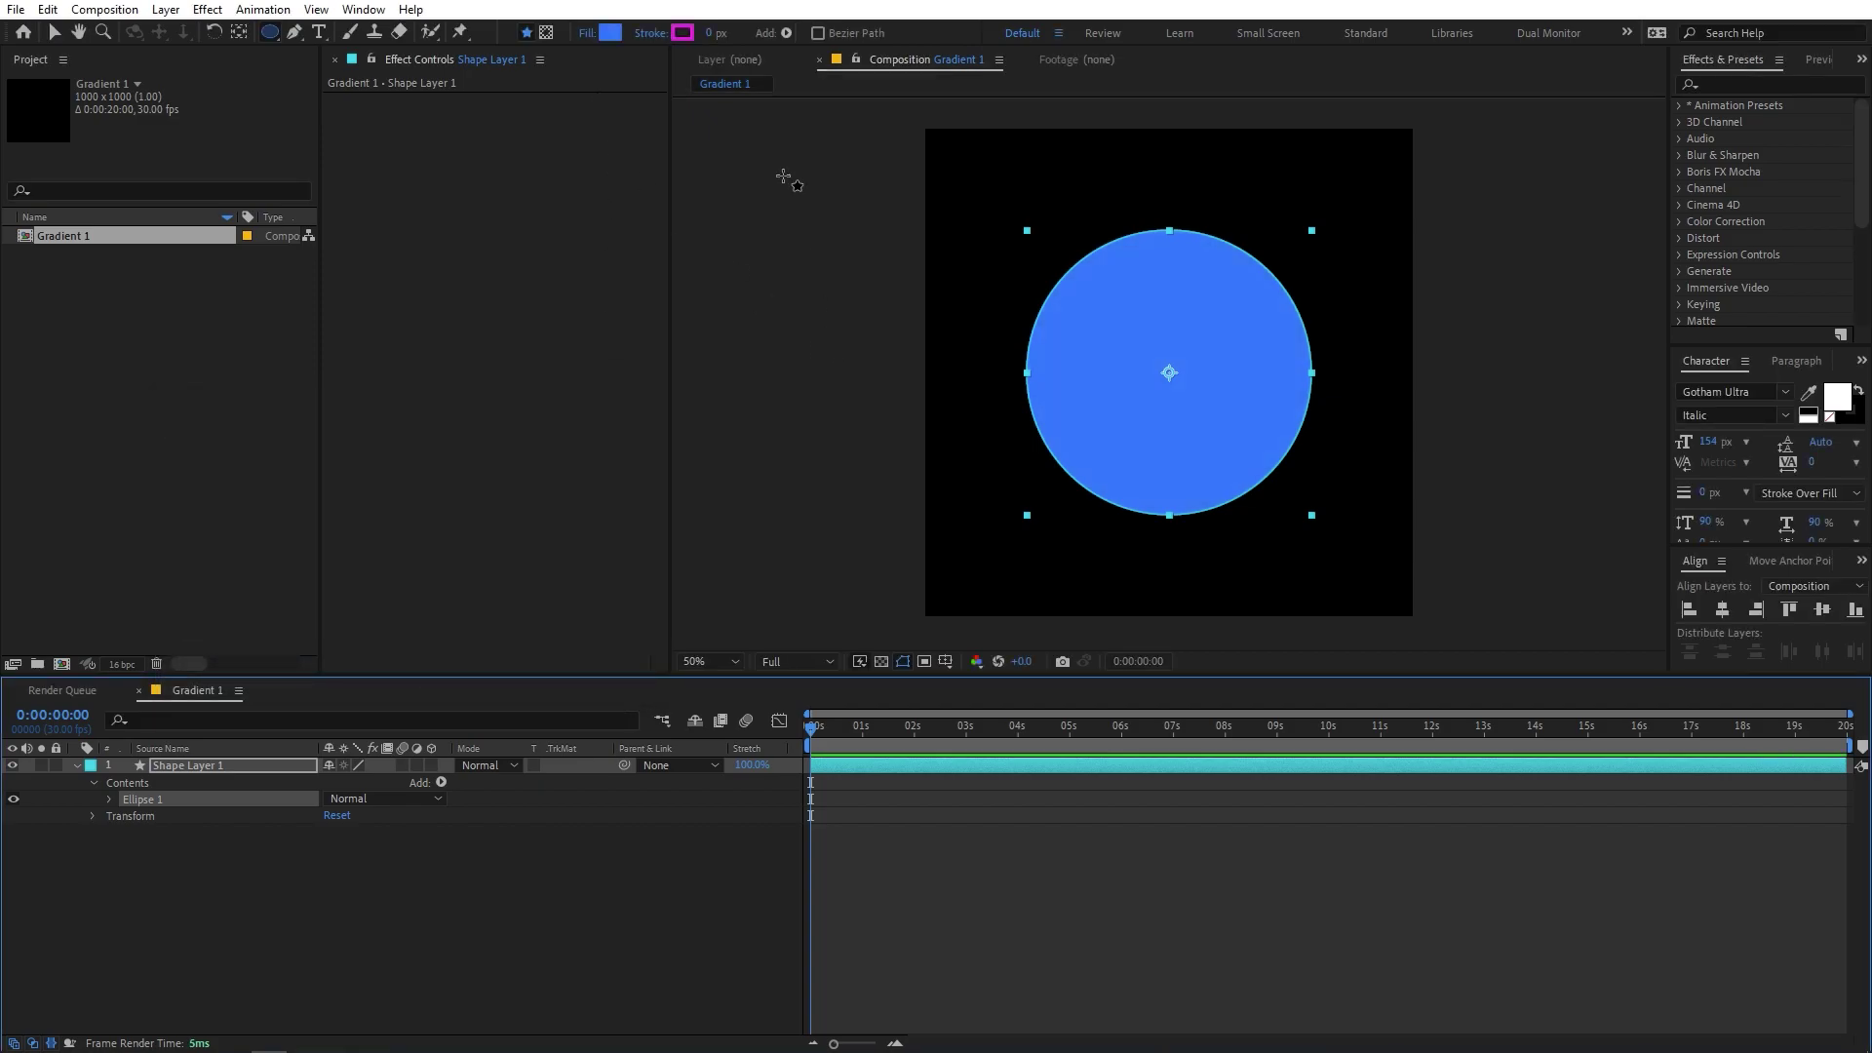
- Give the large circle a 44 px stroke in cyan
{"action": "left_click_drag", "start_coordinate": [714, 37], "coordinate": [765, 48]}
{"action": "left_click", "coordinate": [683, 32]}
{"action": "left_click_drag", "start_coordinate": [448, 552], "coordinate": [446, 559]}
{"action": "left_click", "coordinate": [599, 445]}
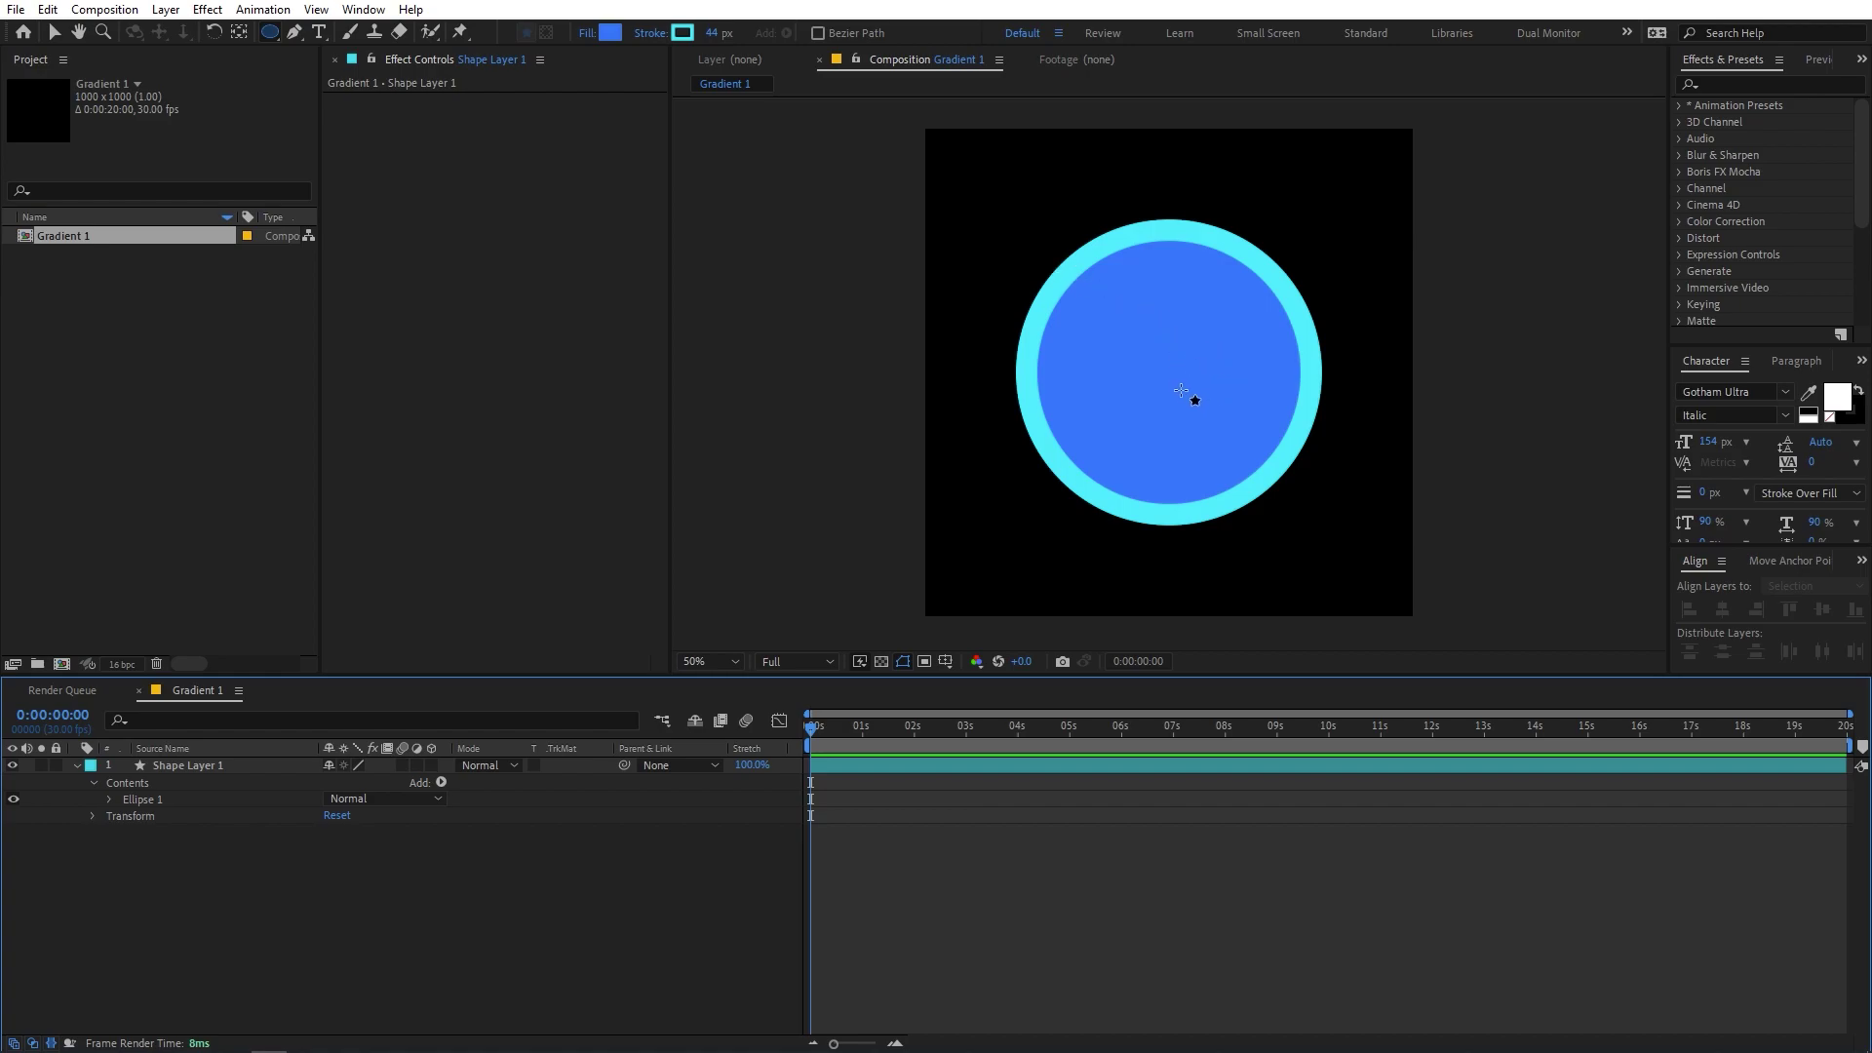
- Draw a smaller circle inside the large one on its own layer, with a 0 px stroke and a darker blue fill
{"action": "mouse_move", "coordinate": [1179, 383]}
{"action": "left_mouse_down"}
{"action": "mouse_move", "coordinate": [1117, 320]}
{"action": "mouse_move", "coordinate": [1143, 321]}
{"action": "mouse_move", "coordinate": [1132, 308]}
{"action": "left_mouse_up"}
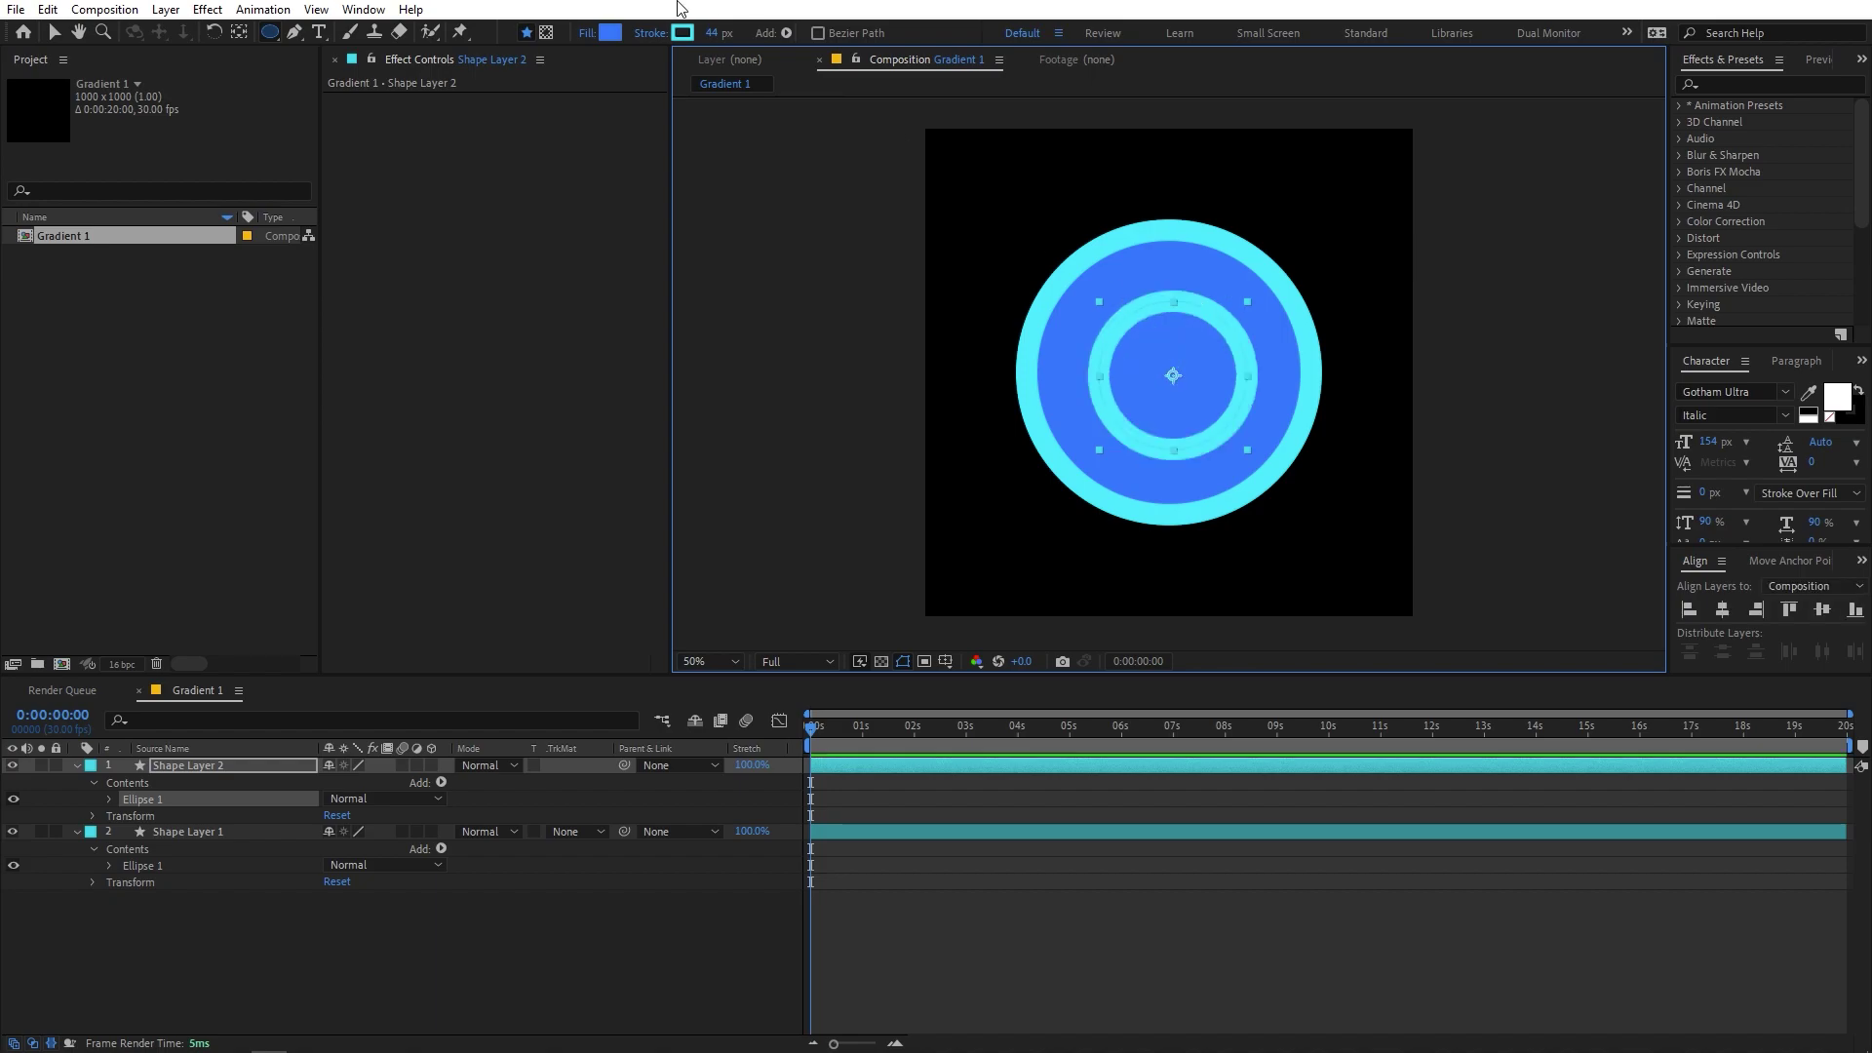
{"action": "left_click_drag", "start_coordinate": [719, 35], "coordinate": [676, 35]}
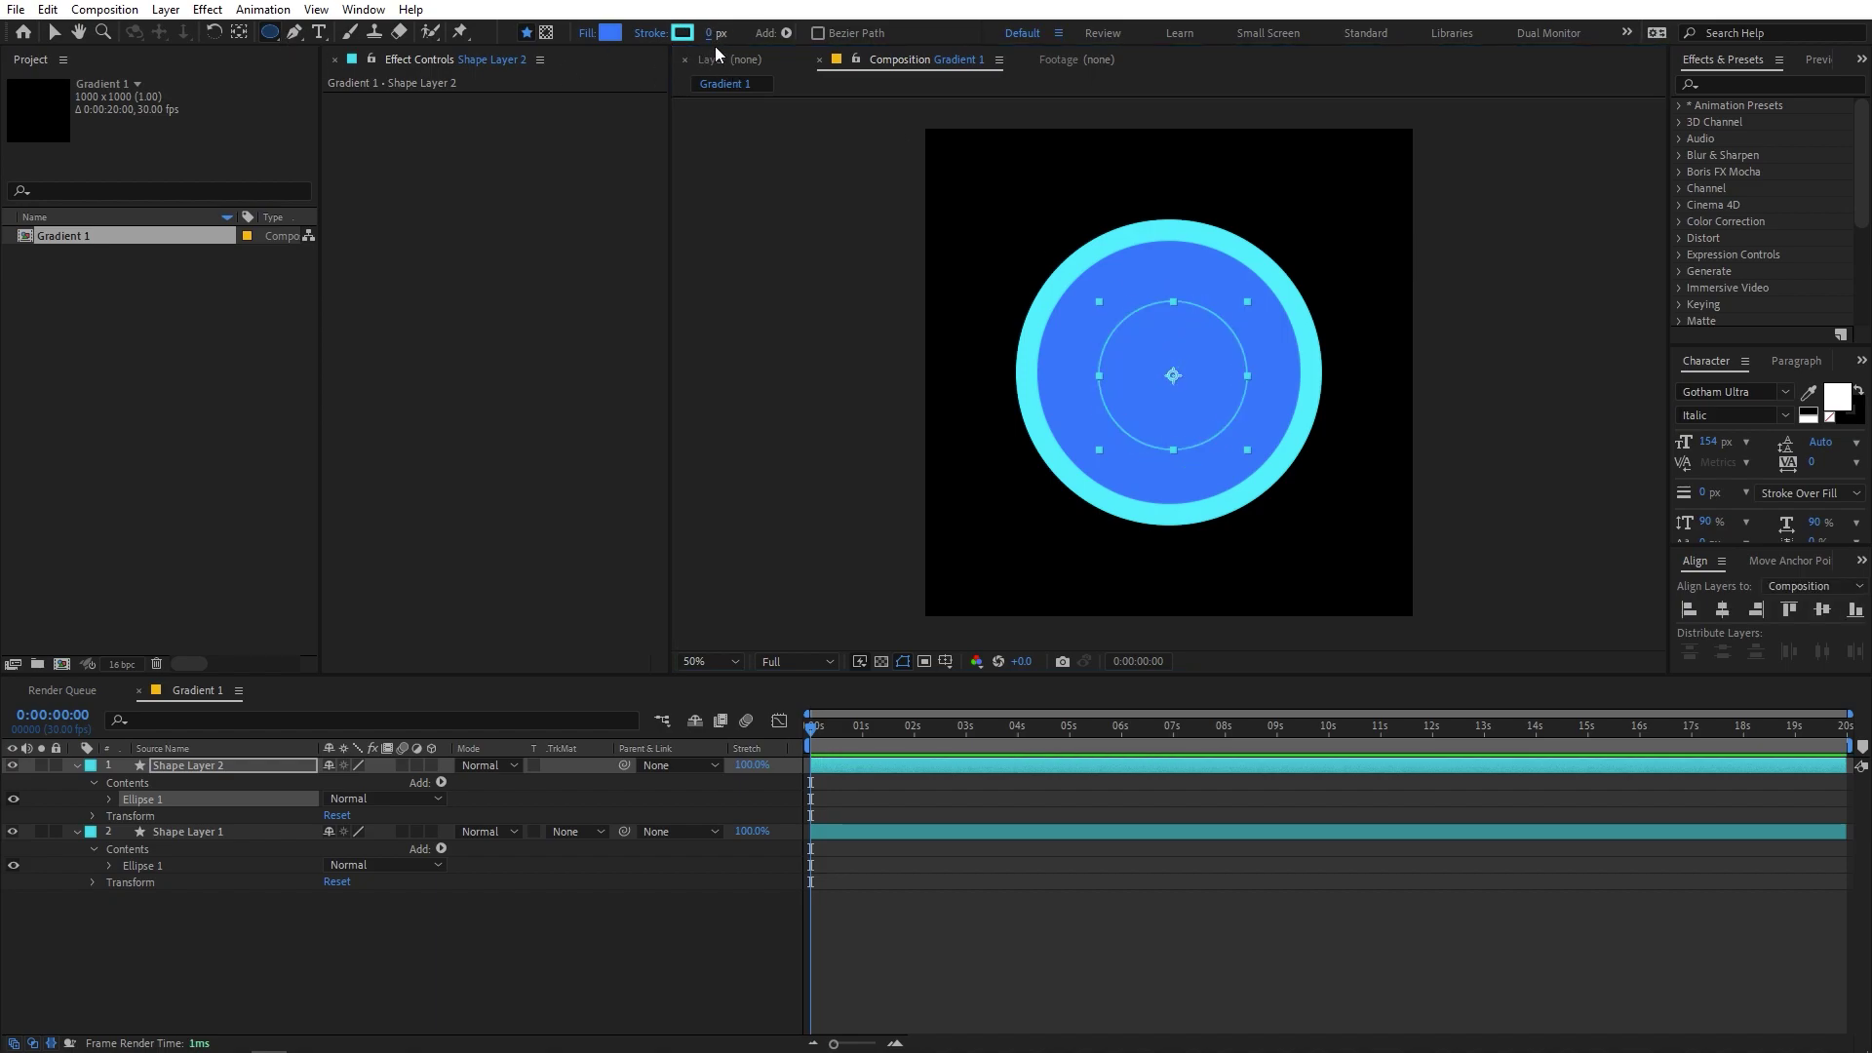
{"action": "left_click", "coordinate": [610, 32]}
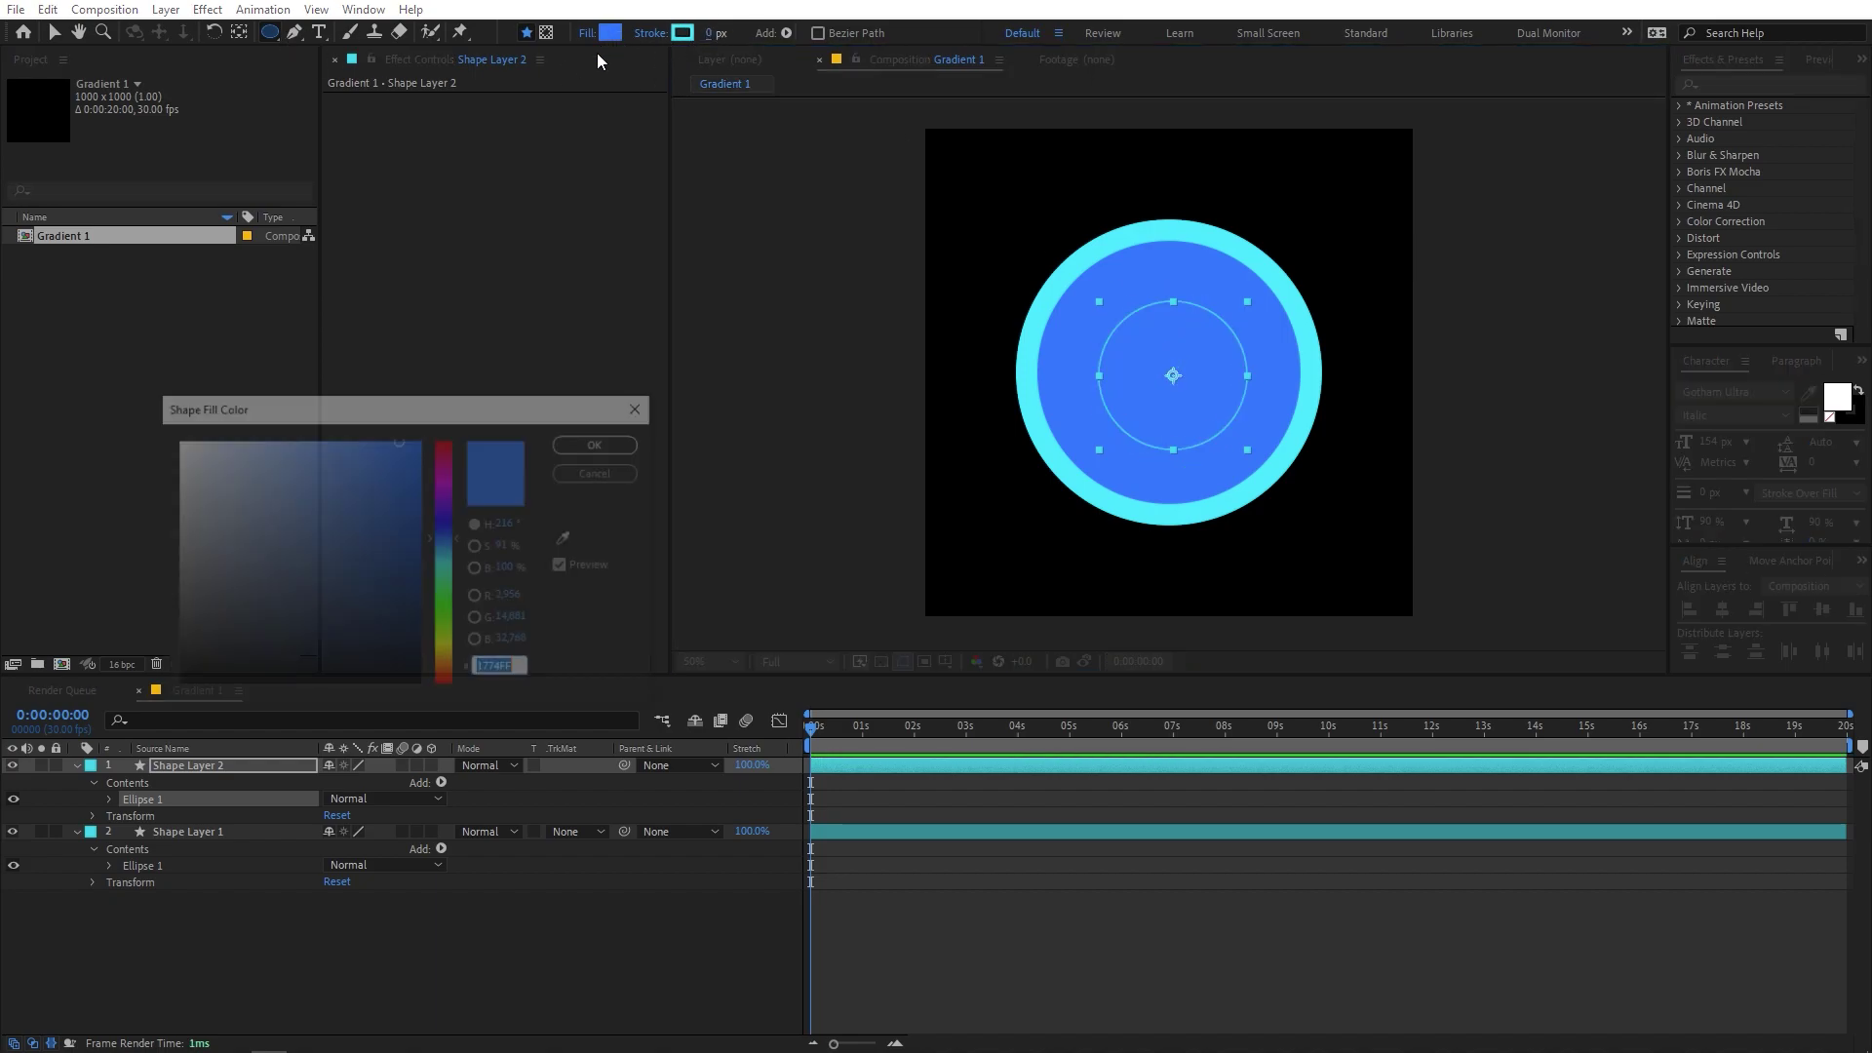
{"action": "left_click_drag", "start_coordinate": [414, 462], "coordinate": [405, 497]}
{"action": "left_click", "coordinate": [602, 445]}
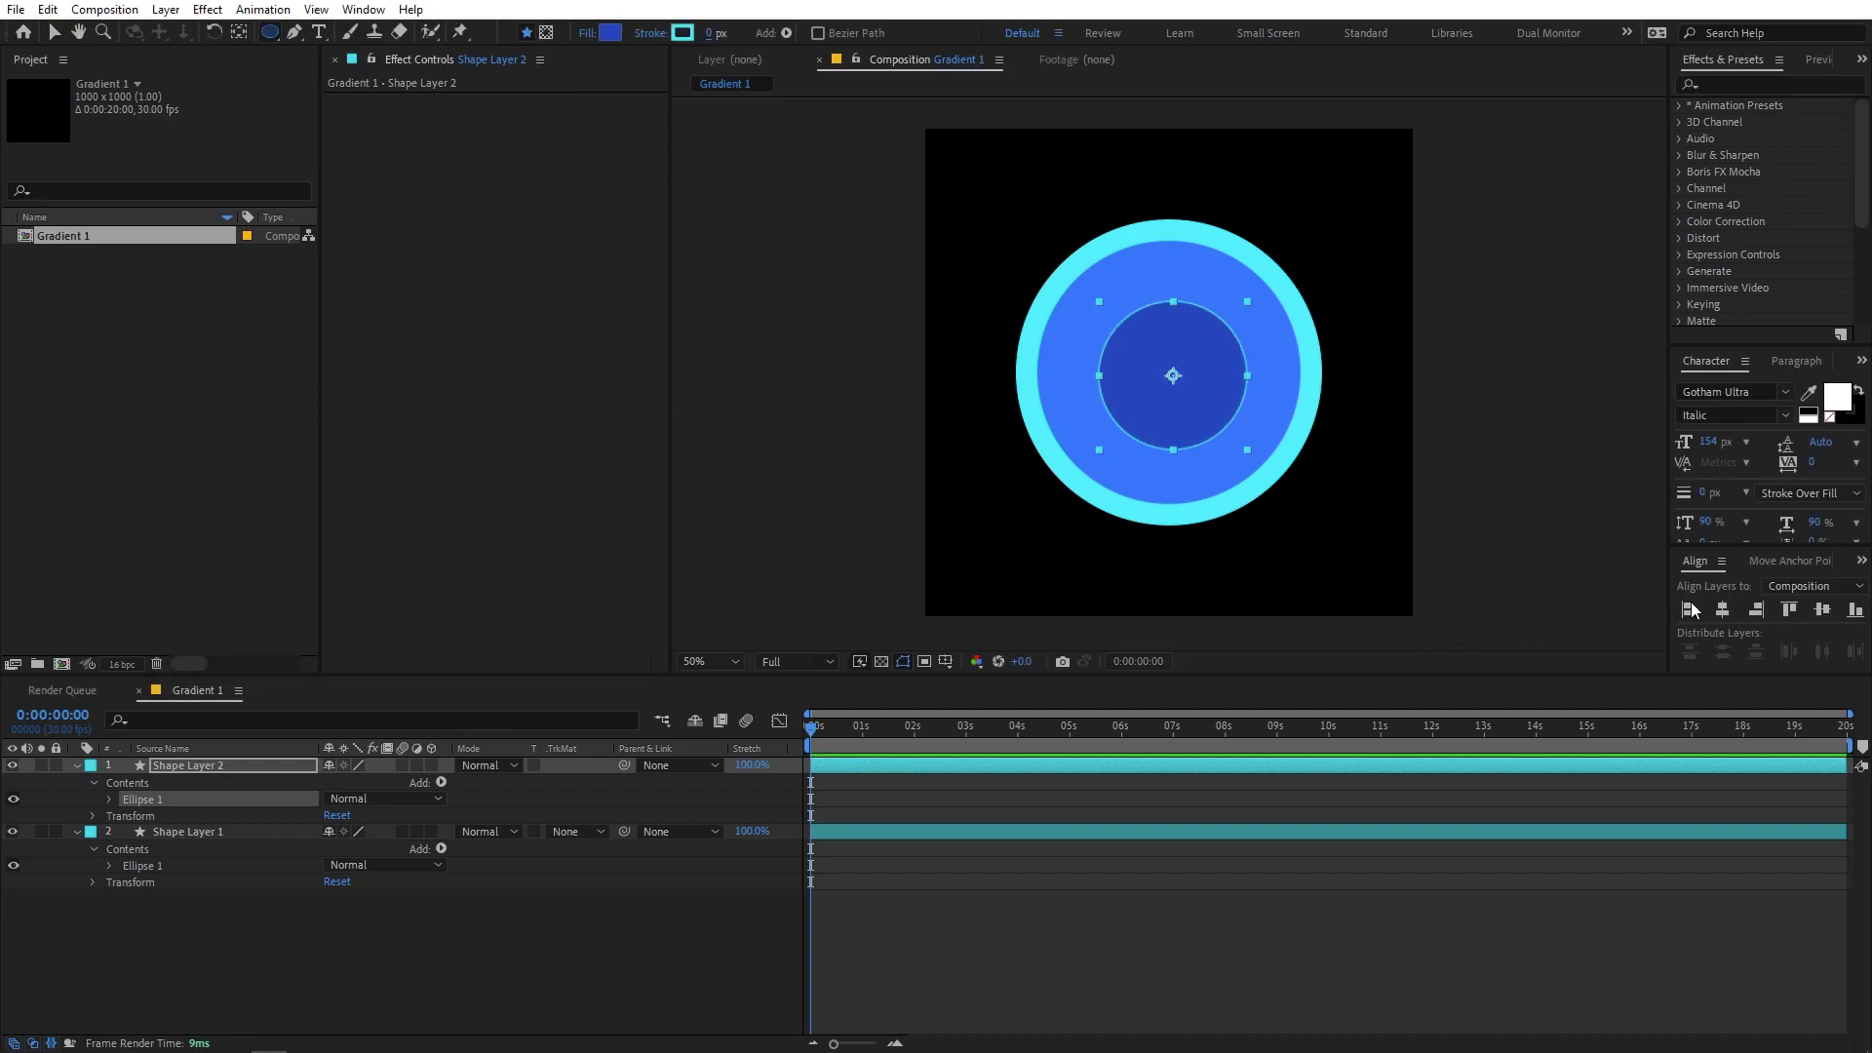
- Center the dark blue inner circle in the composition and scale its layer to 114.2%
{"action": "left_click", "coordinate": [1722, 609]}
{"action": "left_click", "coordinate": [1821, 609]}
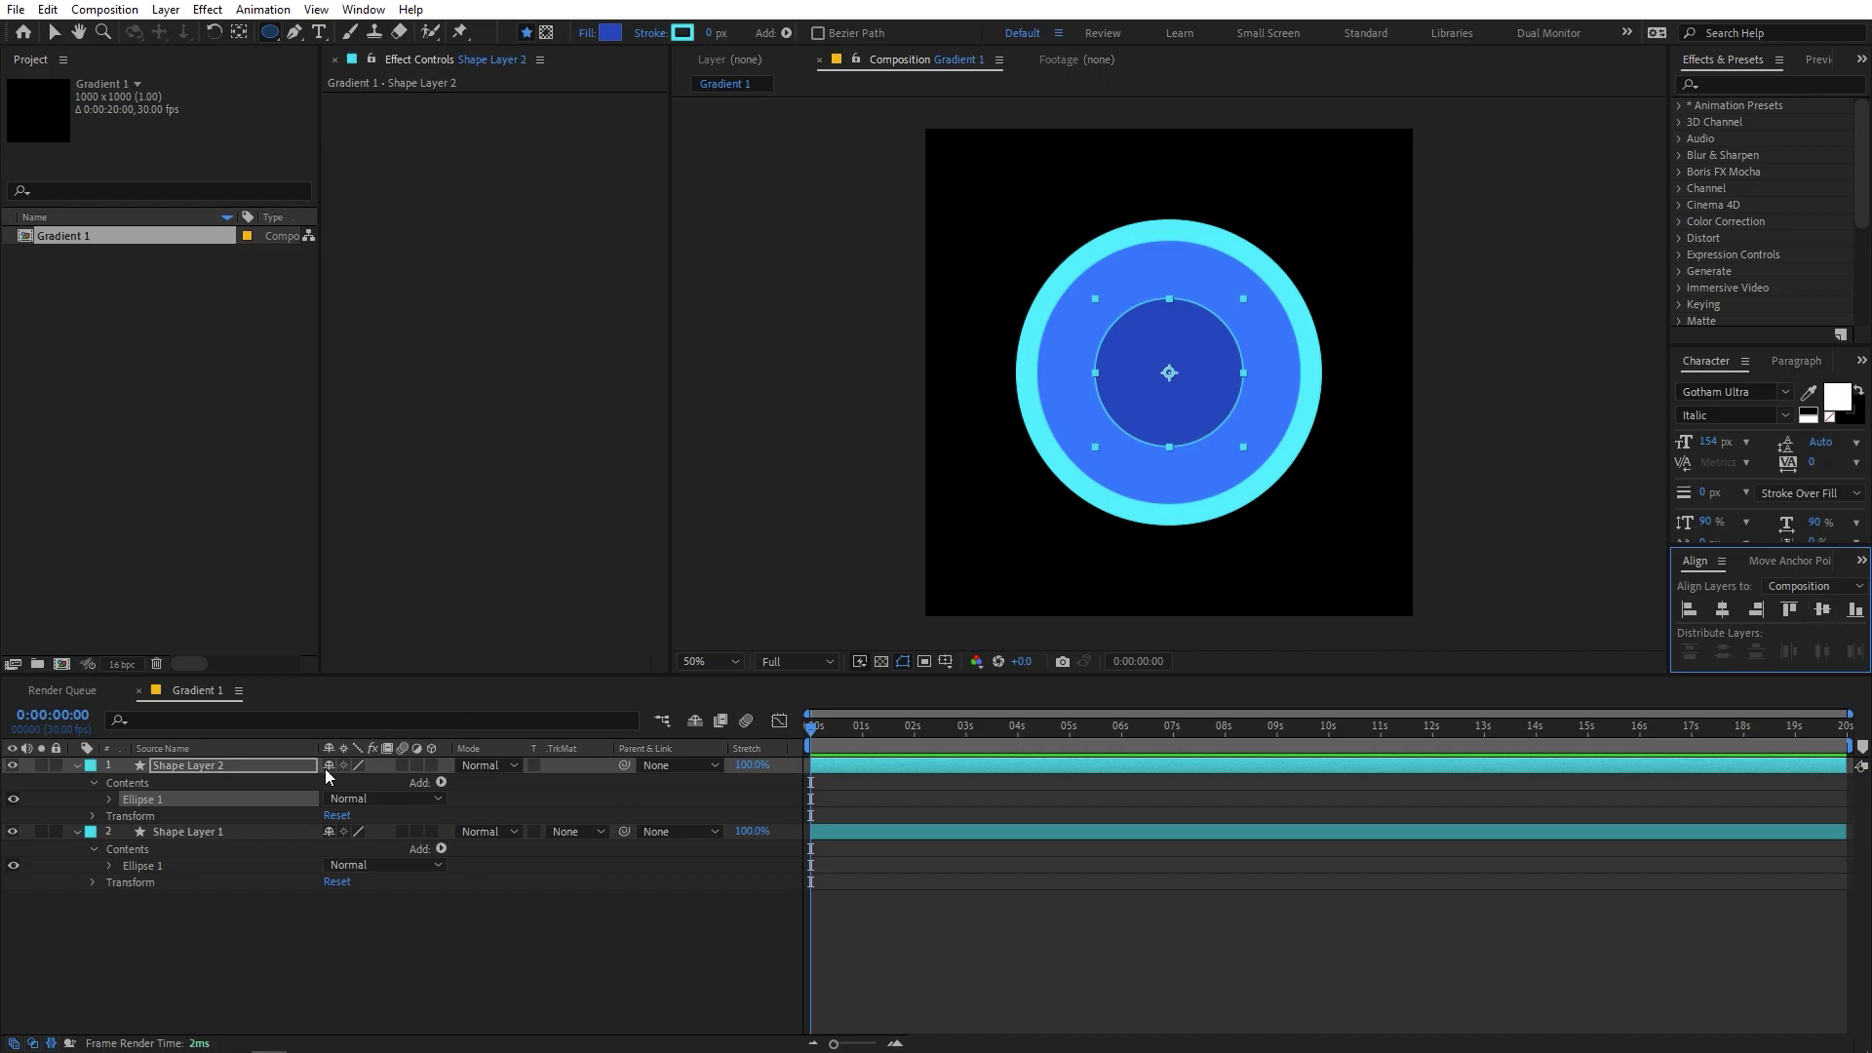
{"action": "left_click", "coordinate": [326, 768]}
{"action": "key", "text": "s"}
{"action": "left_click_drag", "start_coordinate": [363, 783], "coordinate": [505, 792]}
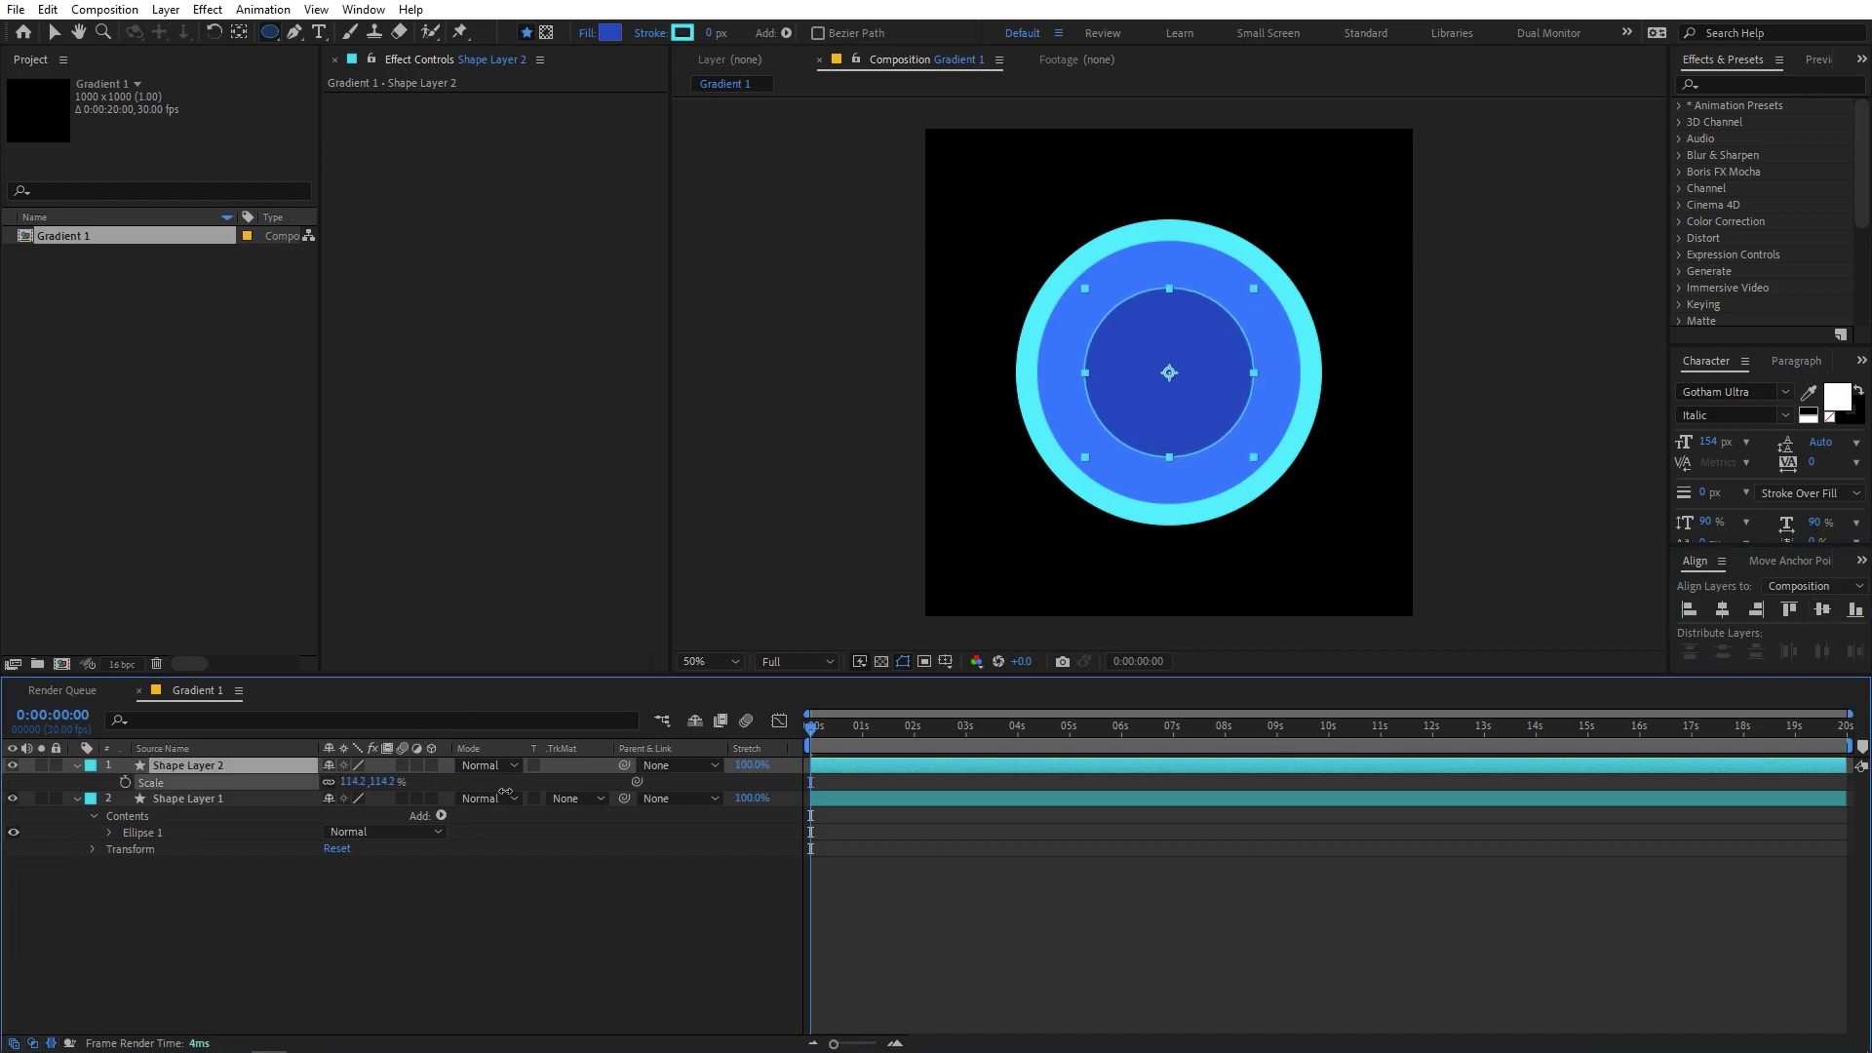
- Draw a small circle over the ring's upper-right edge on a new layer and fill it with the ring's cyan
{"action": "left_click", "coordinate": [1180, 911]}
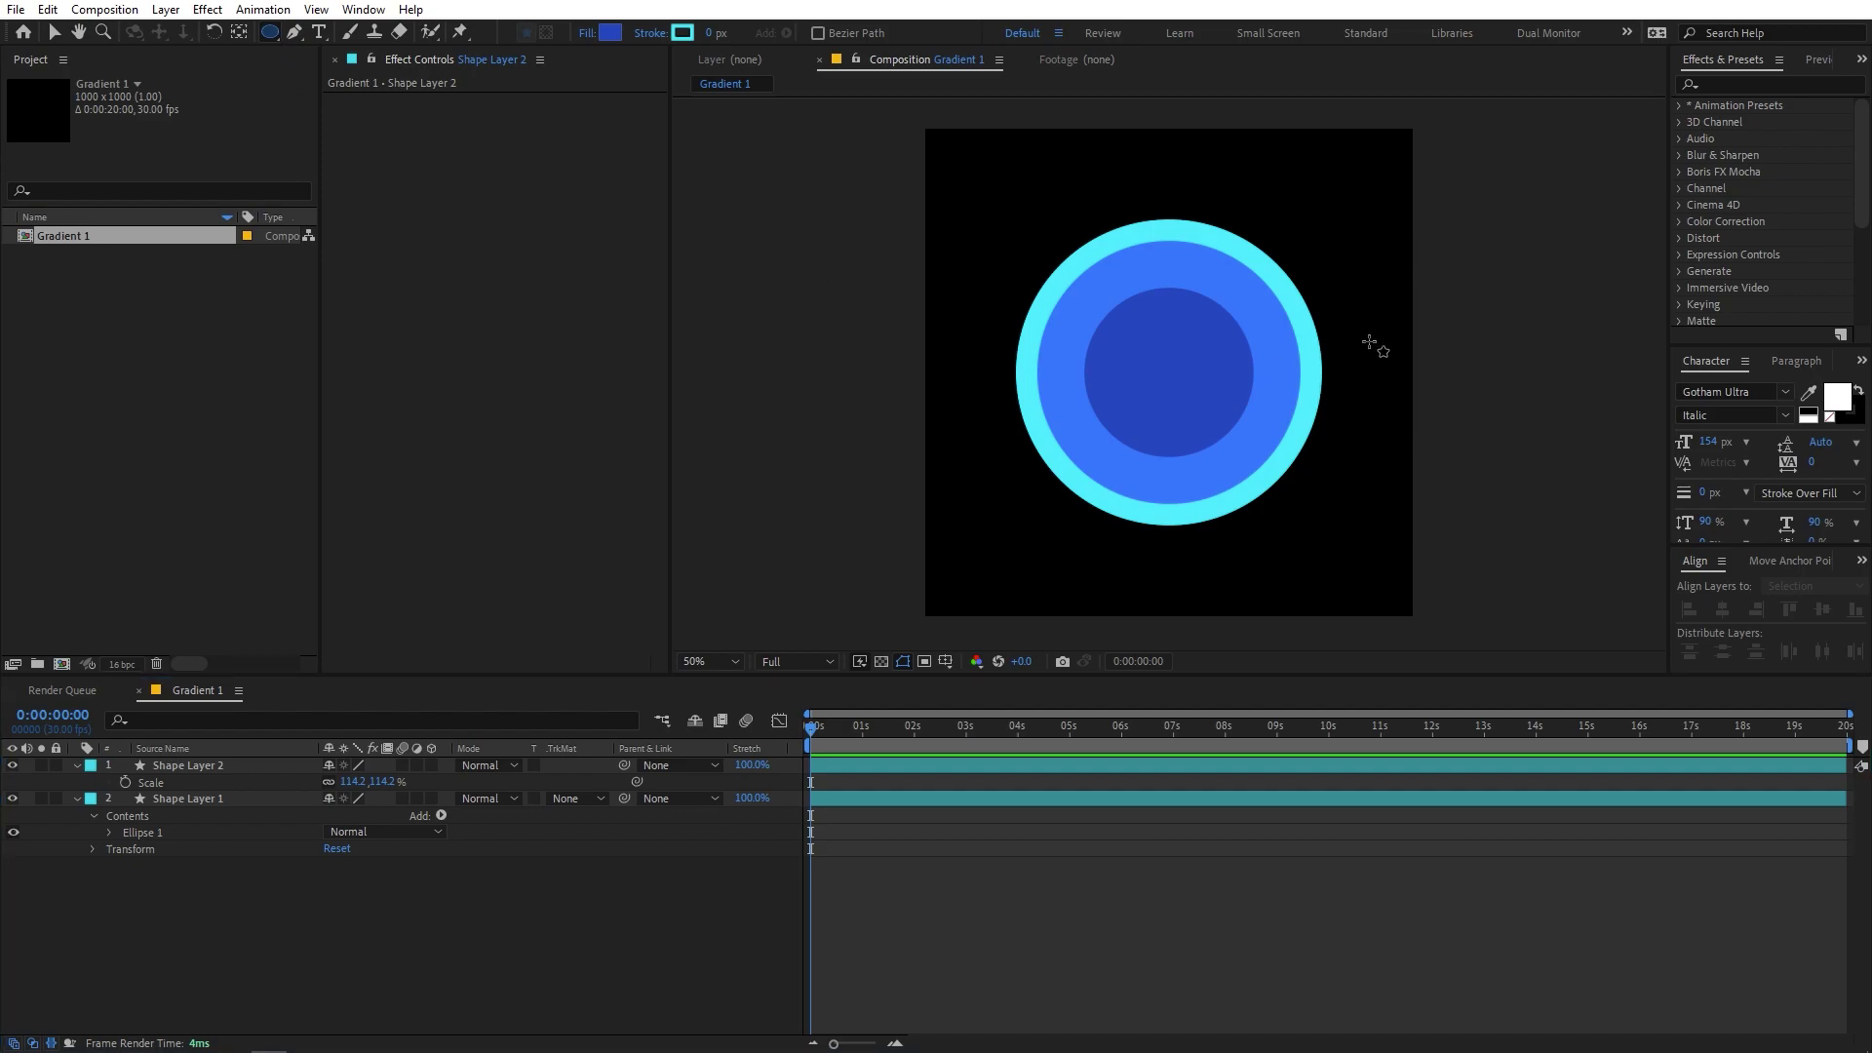
{"action": "mouse_move", "coordinate": [1208, 179]}
{"action": "left_mouse_down"}
{"action": "mouse_move", "coordinate": [1322, 292]}
{"action": "mouse_move", "coordinate": [1306, 302]}
{"action": "left_mouse_up"}
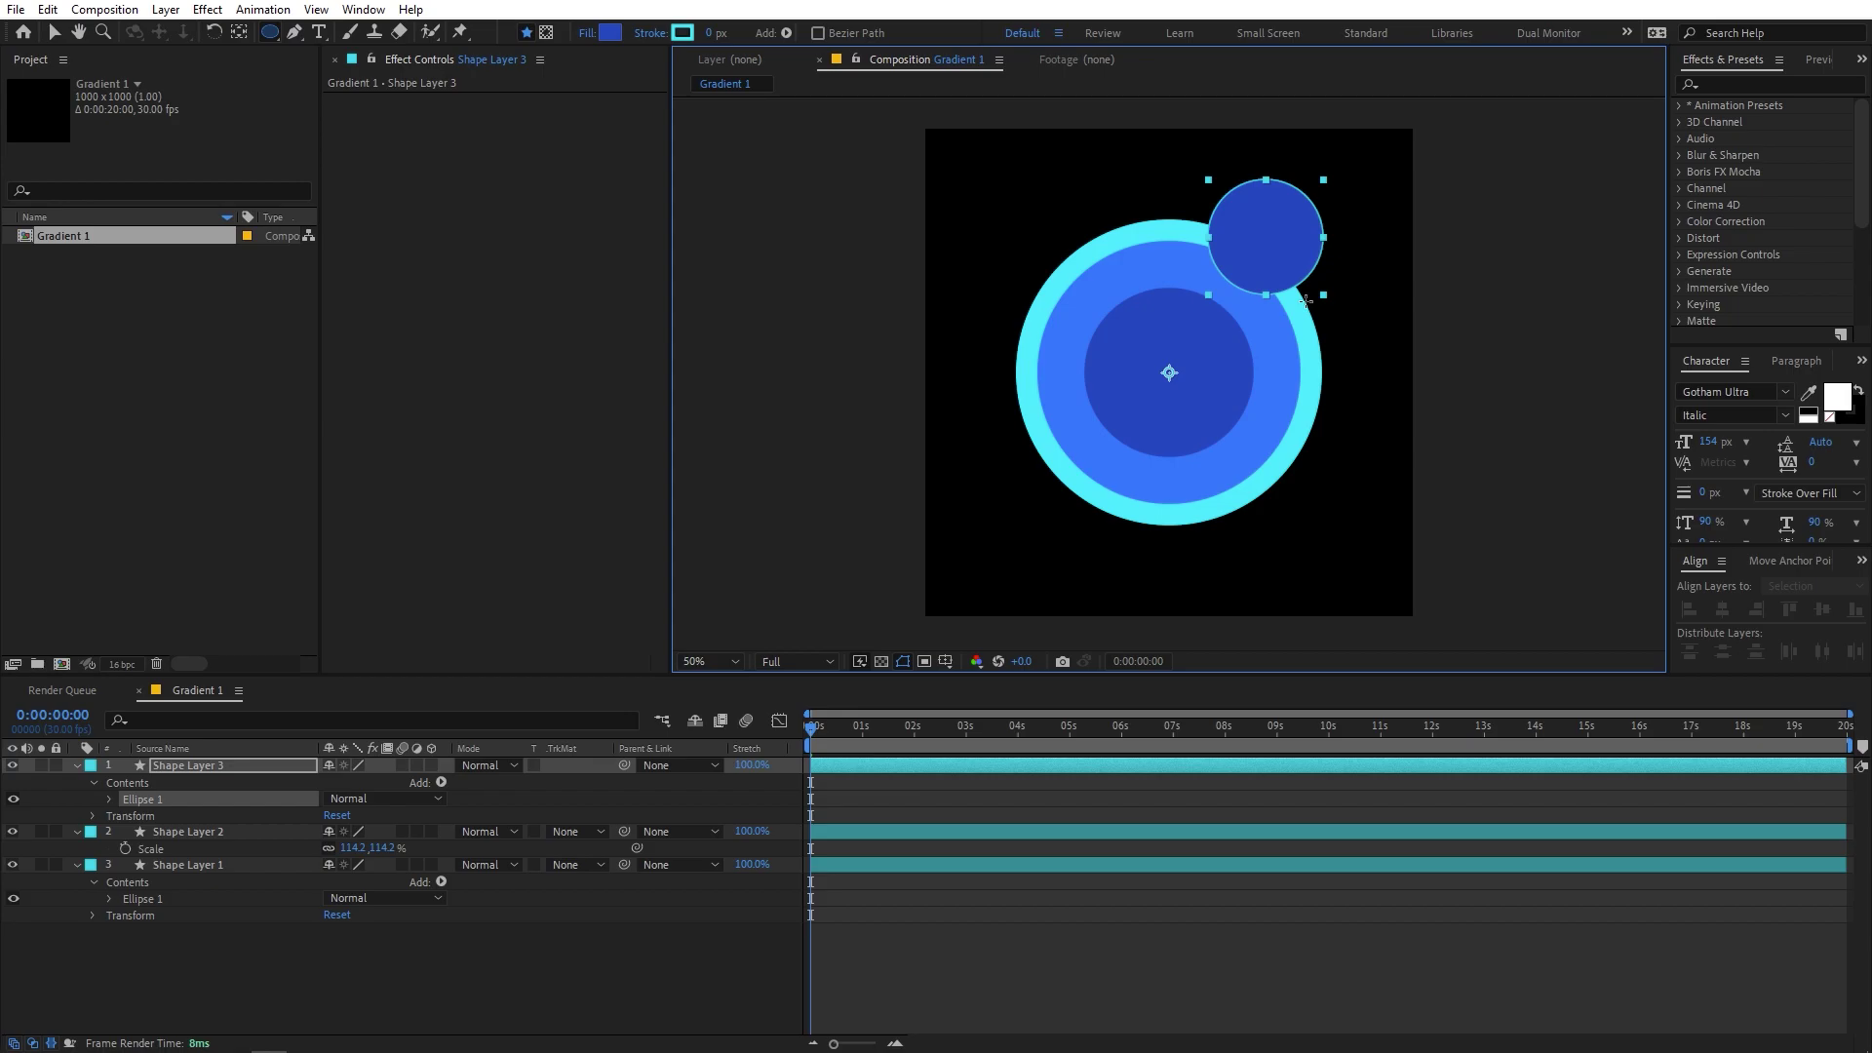
{"action": "left_click", "coordinate": [612, 32]}
{"action": "left_click", "coordinate": [569, 538]}
{"action": "left_click", "coordinate": [1072, 275]}
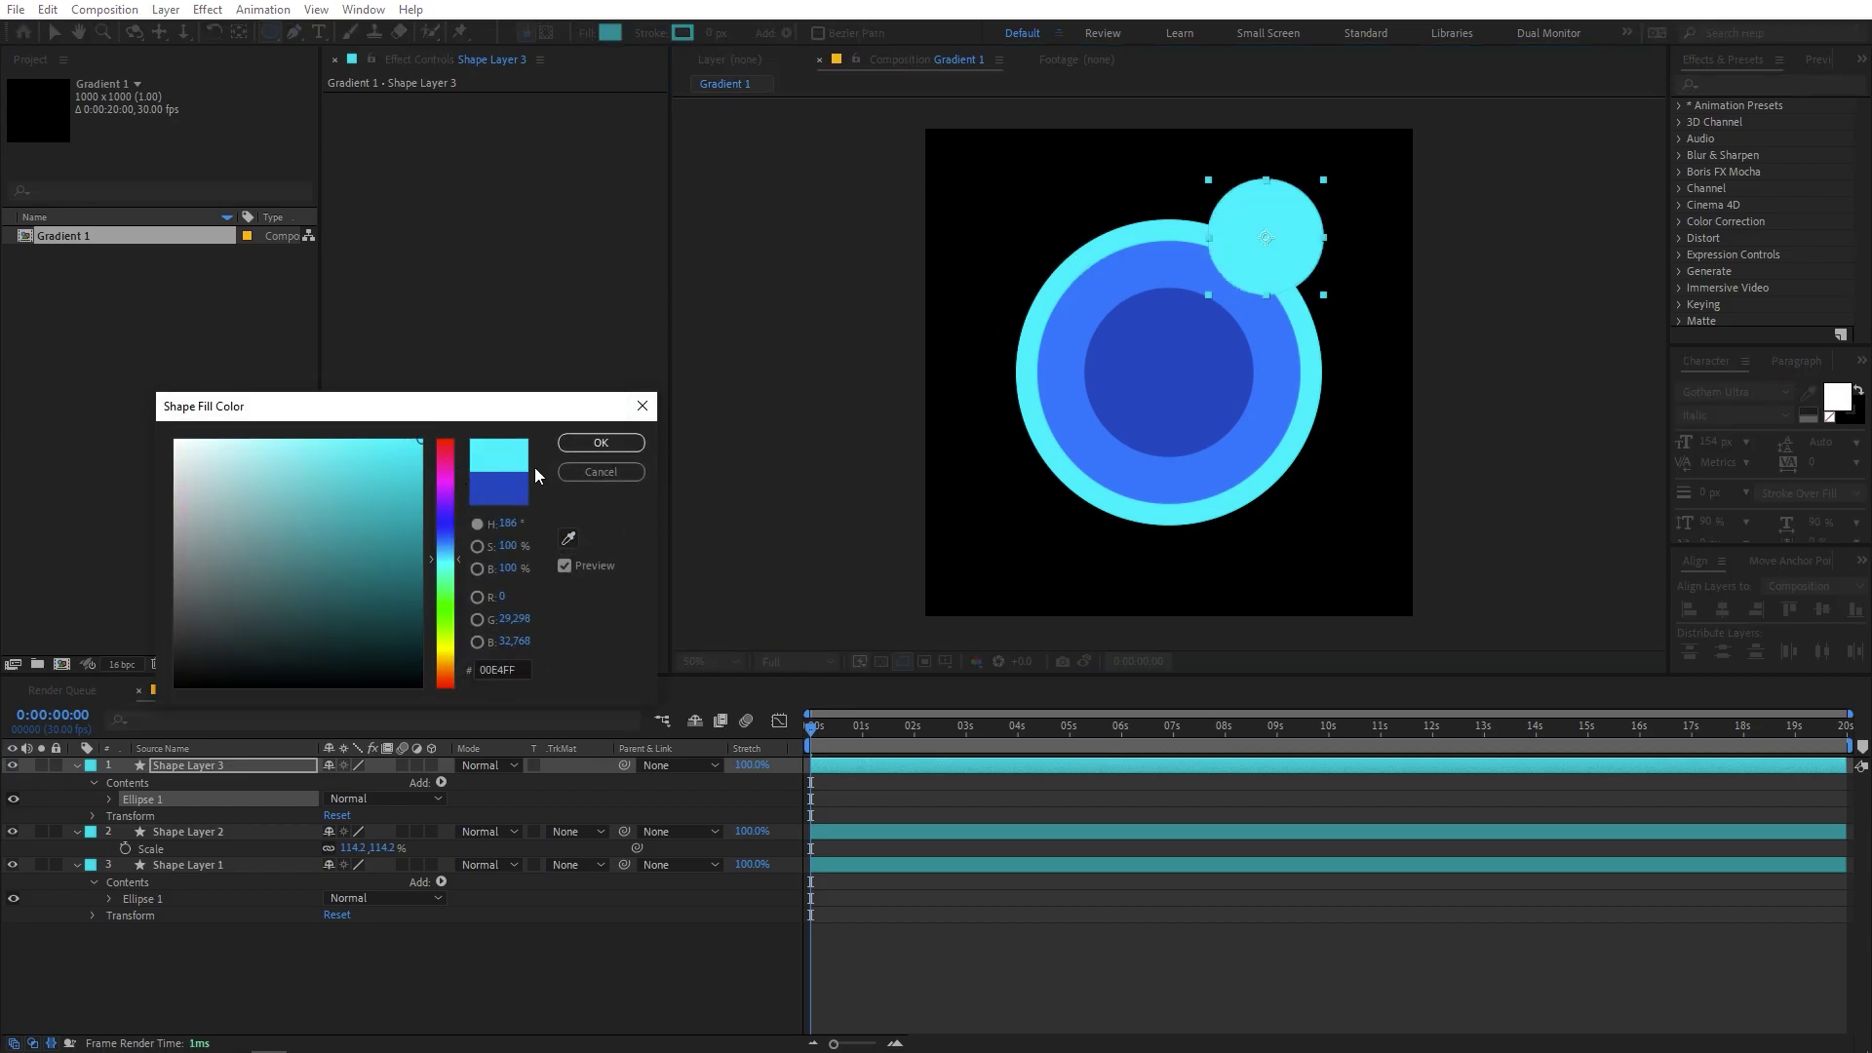
{"action": "left_click", "coordinate": [601, 442]}
- Draw a second small cyan circle on a new layer and move it onto the ring's lower-left edge
{"action": "left_click", "coordinate": [1049, 927]}
{"action": "left_click_drag", "start_coordinate": [1036, 470], "coordinate": [924, 358]}
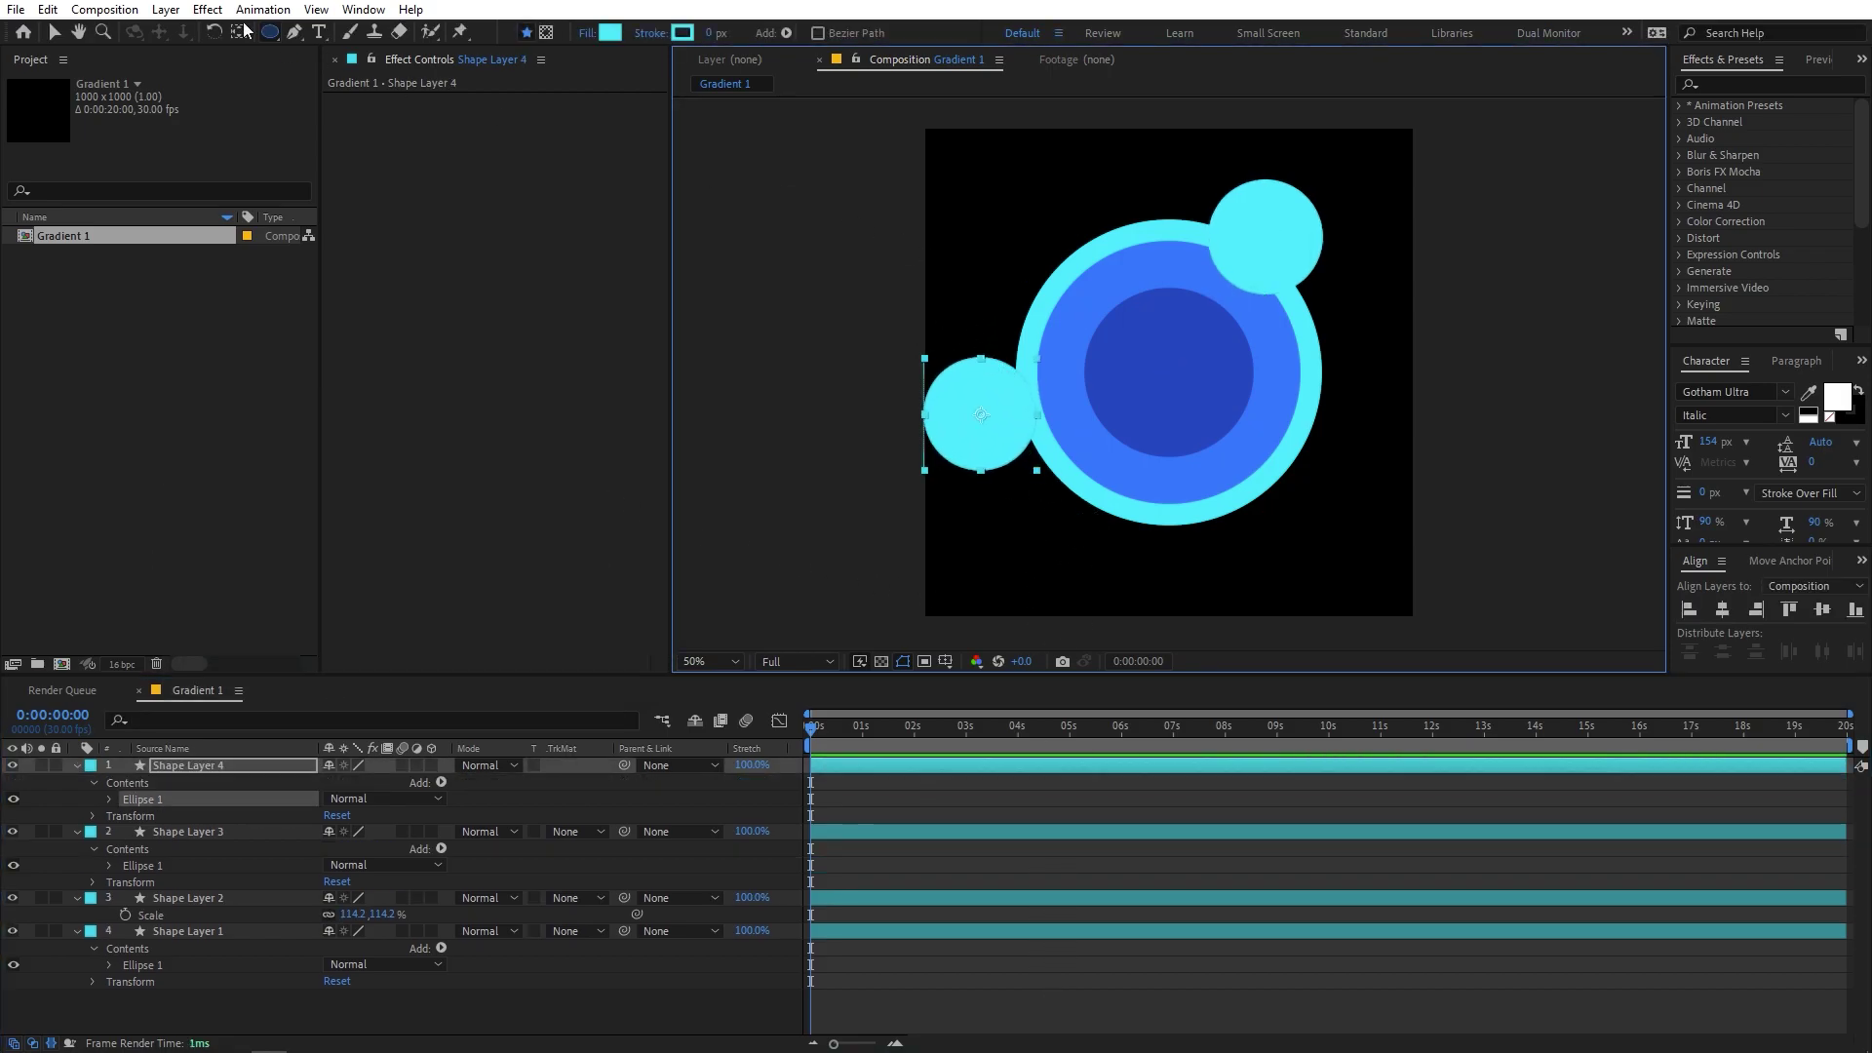
{"action": "left_click", "coordinate": [57, 32]}
{"action": "left_click_drag", "start_coordinate": [959, 419], "coordinate": [1008, 434]}
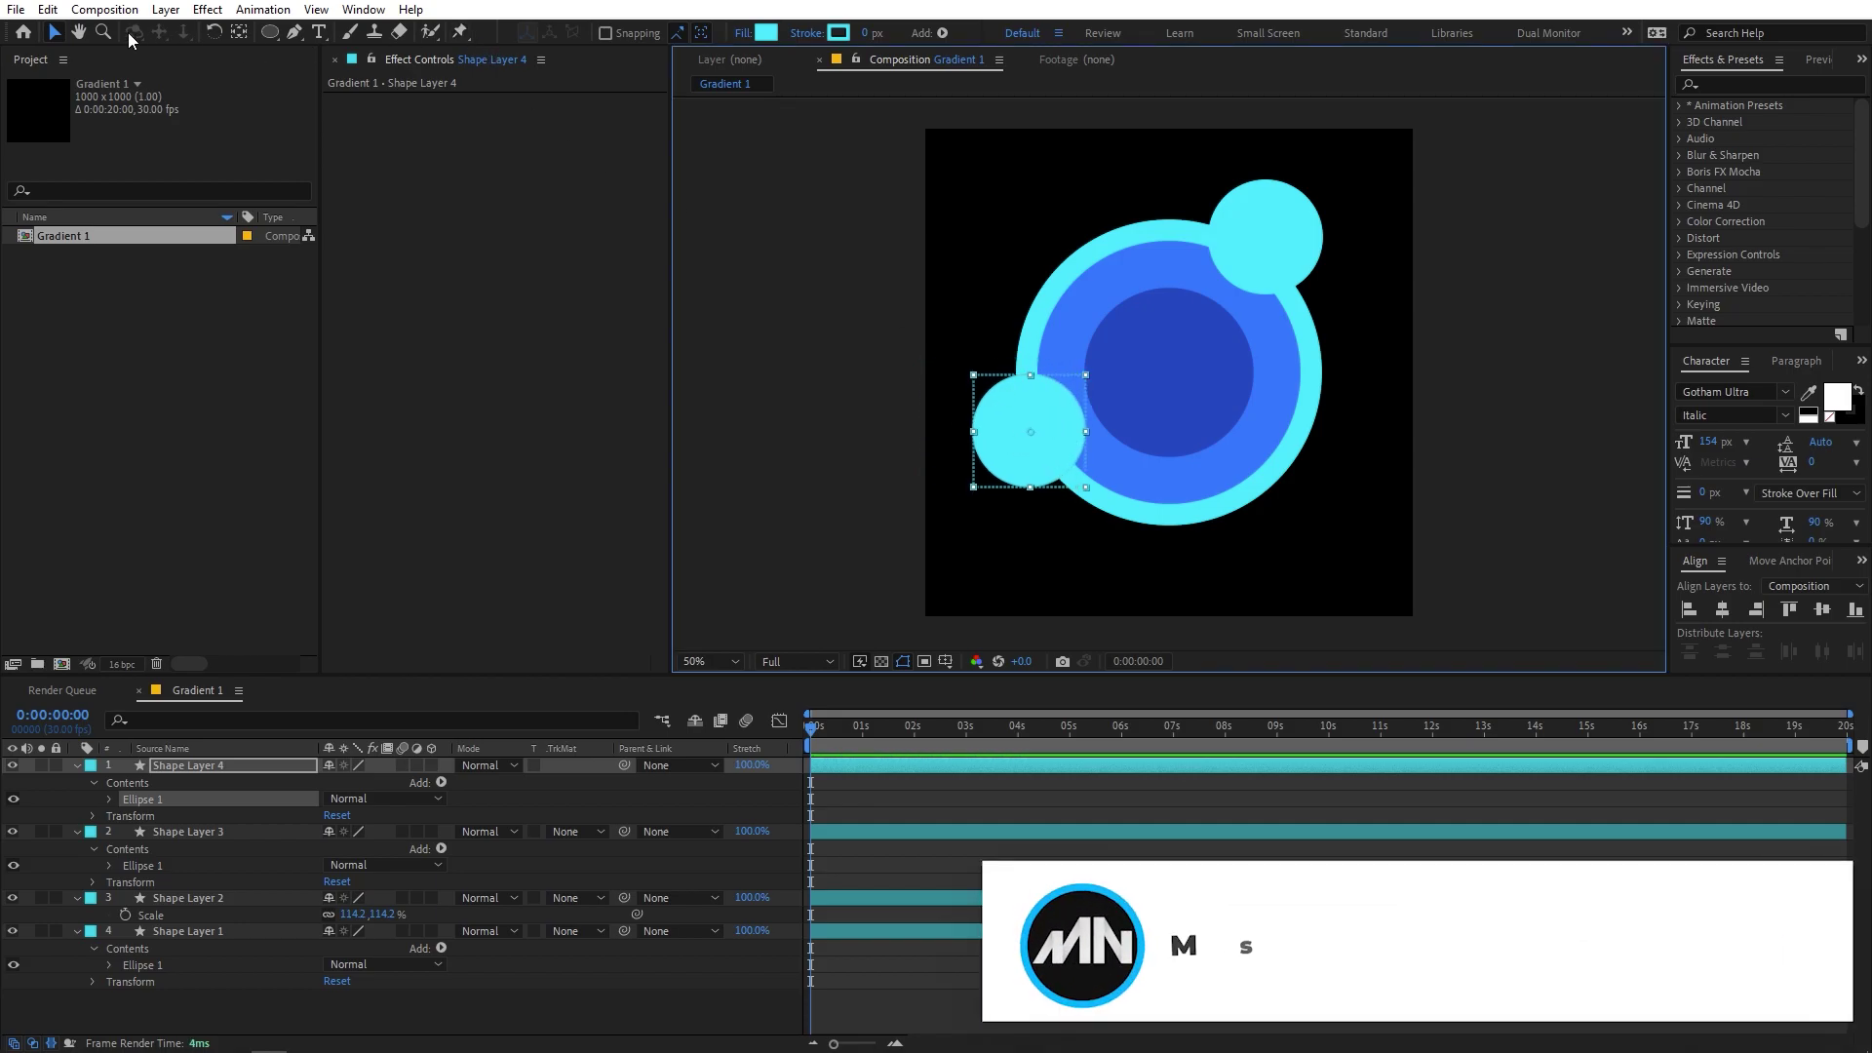
- Draw a slightly larger circle over the ring's lower-right edge on a new layer and fill it white
{"action": "key", "text": "ctrl+shift+a"}
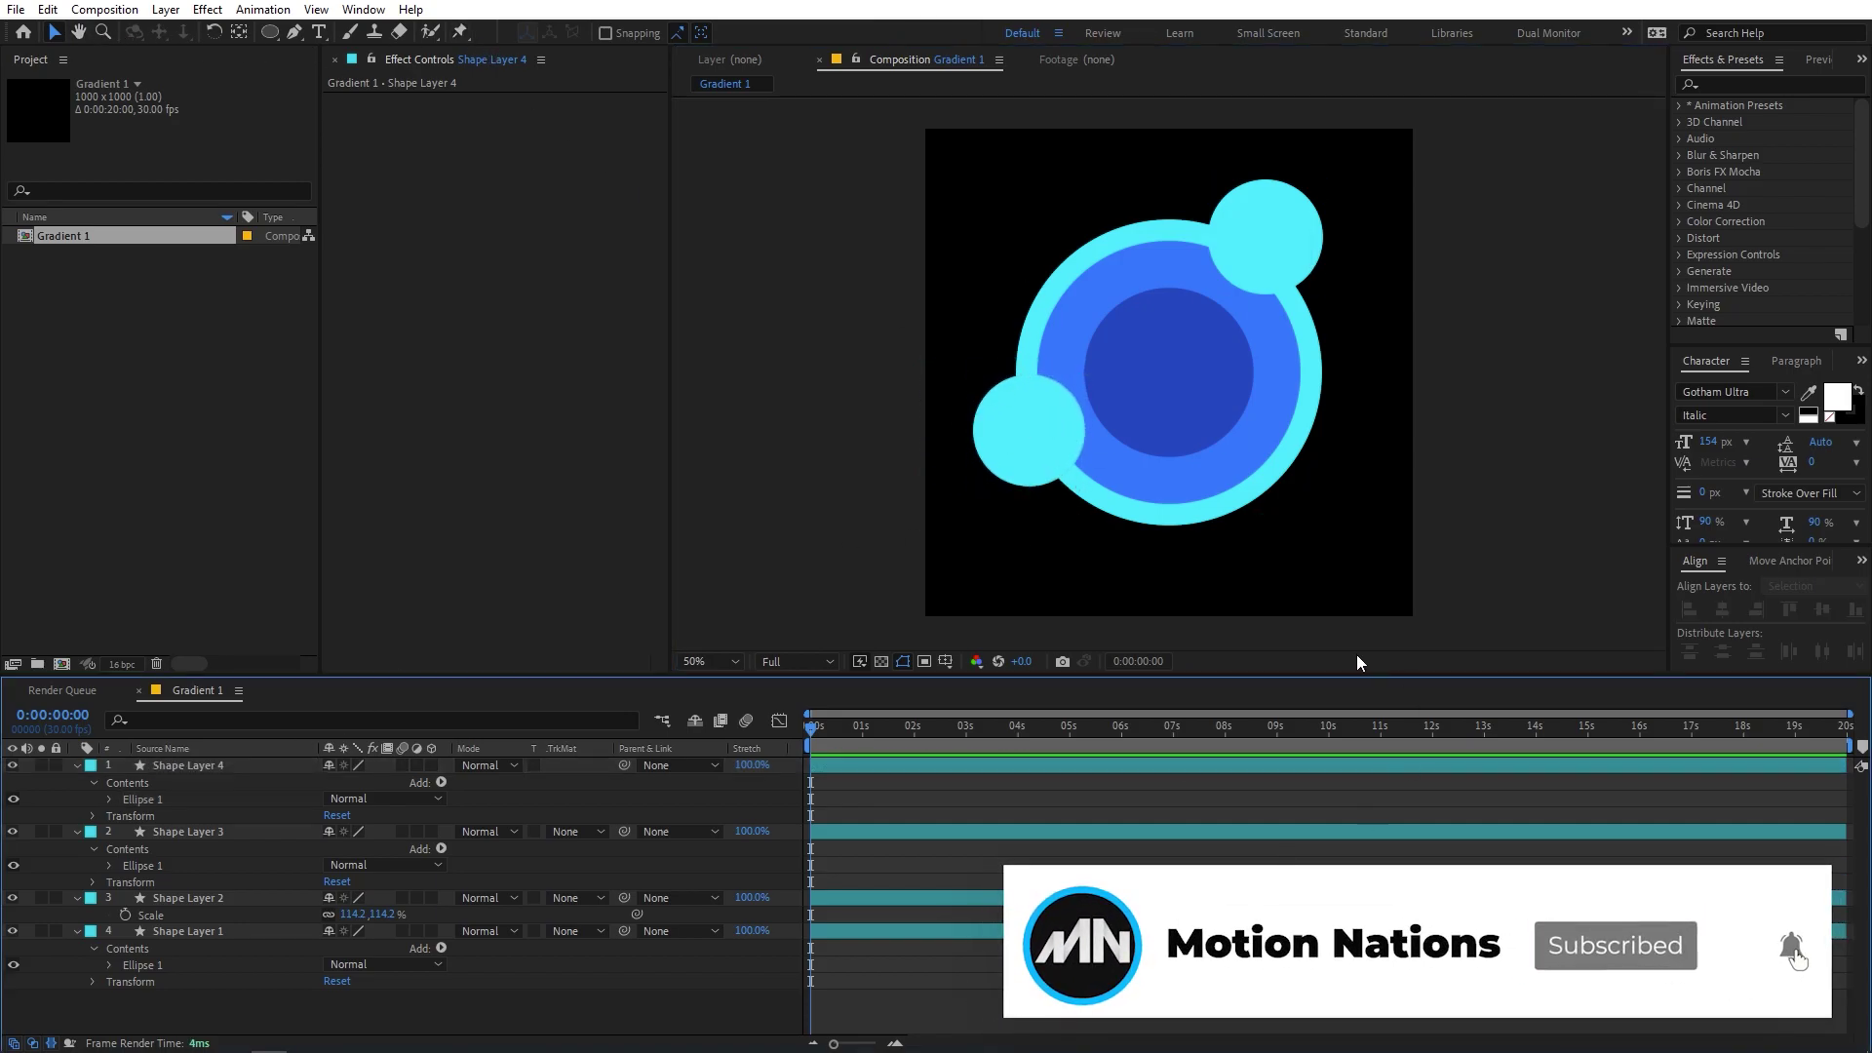
{"action": "left_click", "coordinate": [270, 32]}
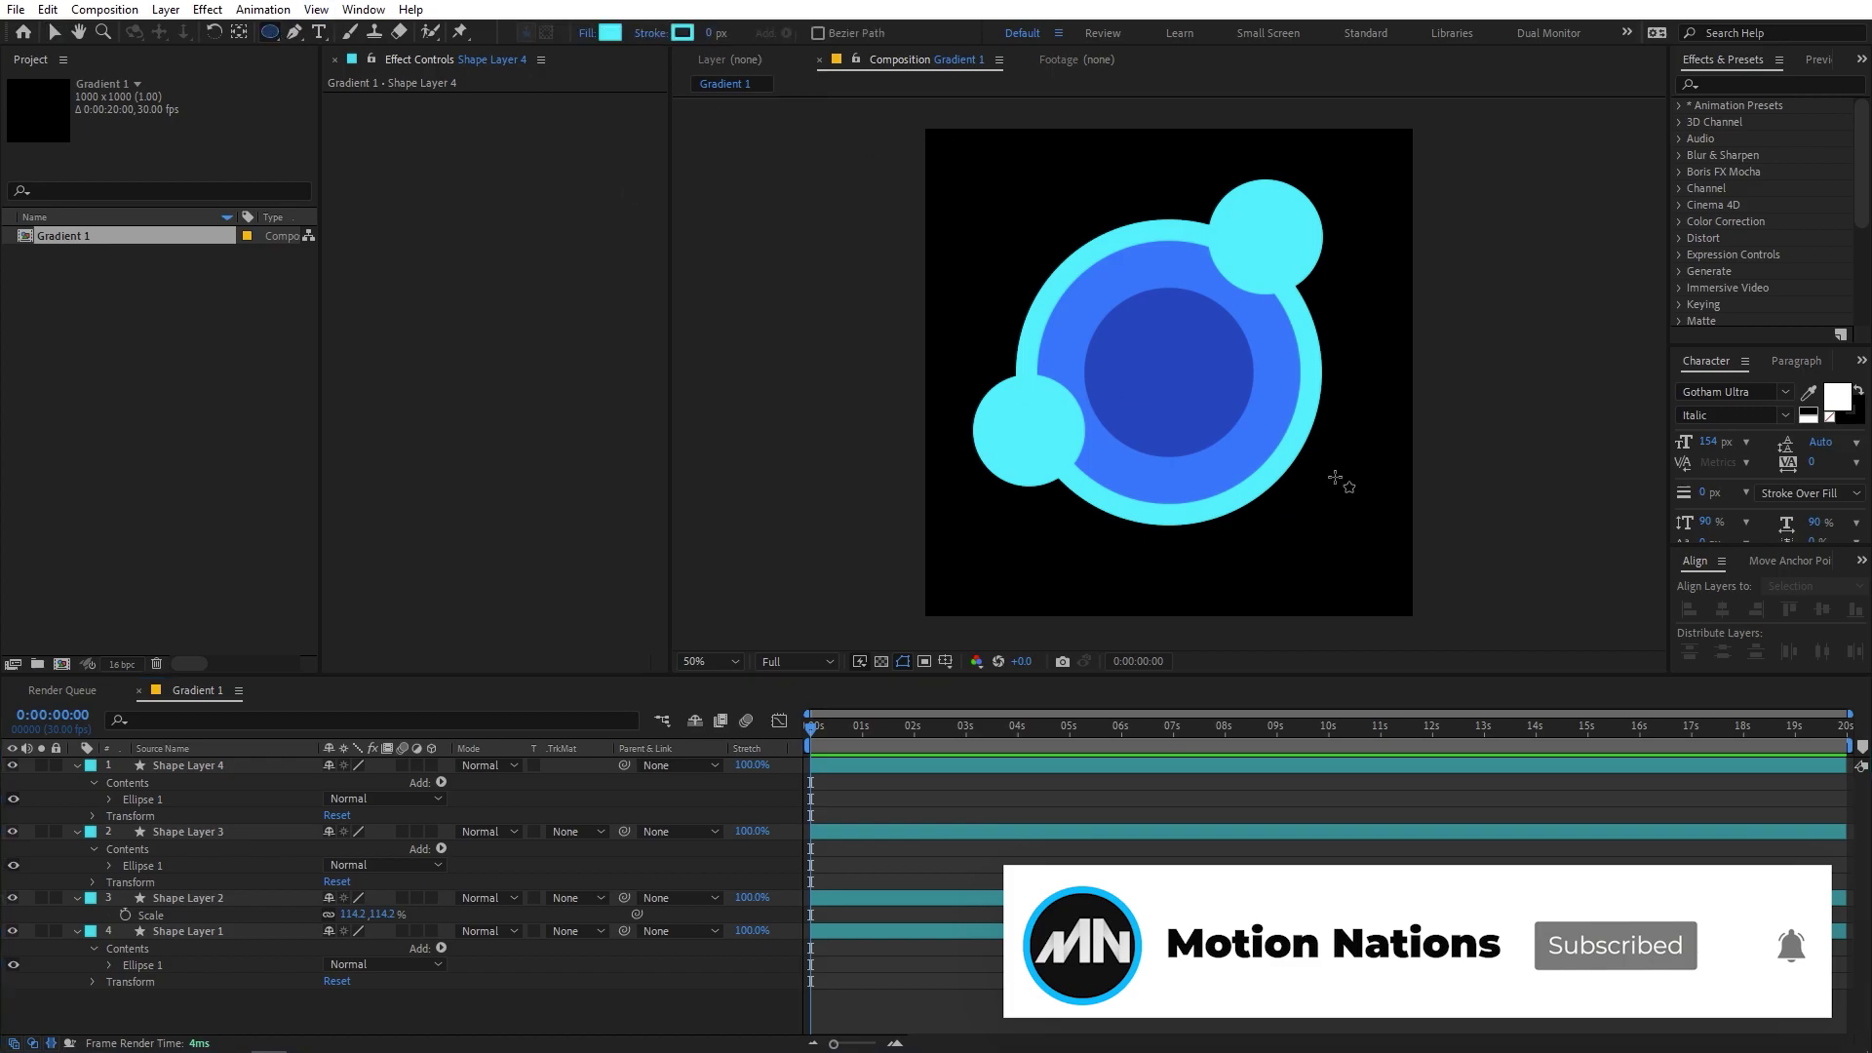
{"action": "left_click_drag", "start_coordinate": [1355, 502], "coordinate": [1215, 375]}
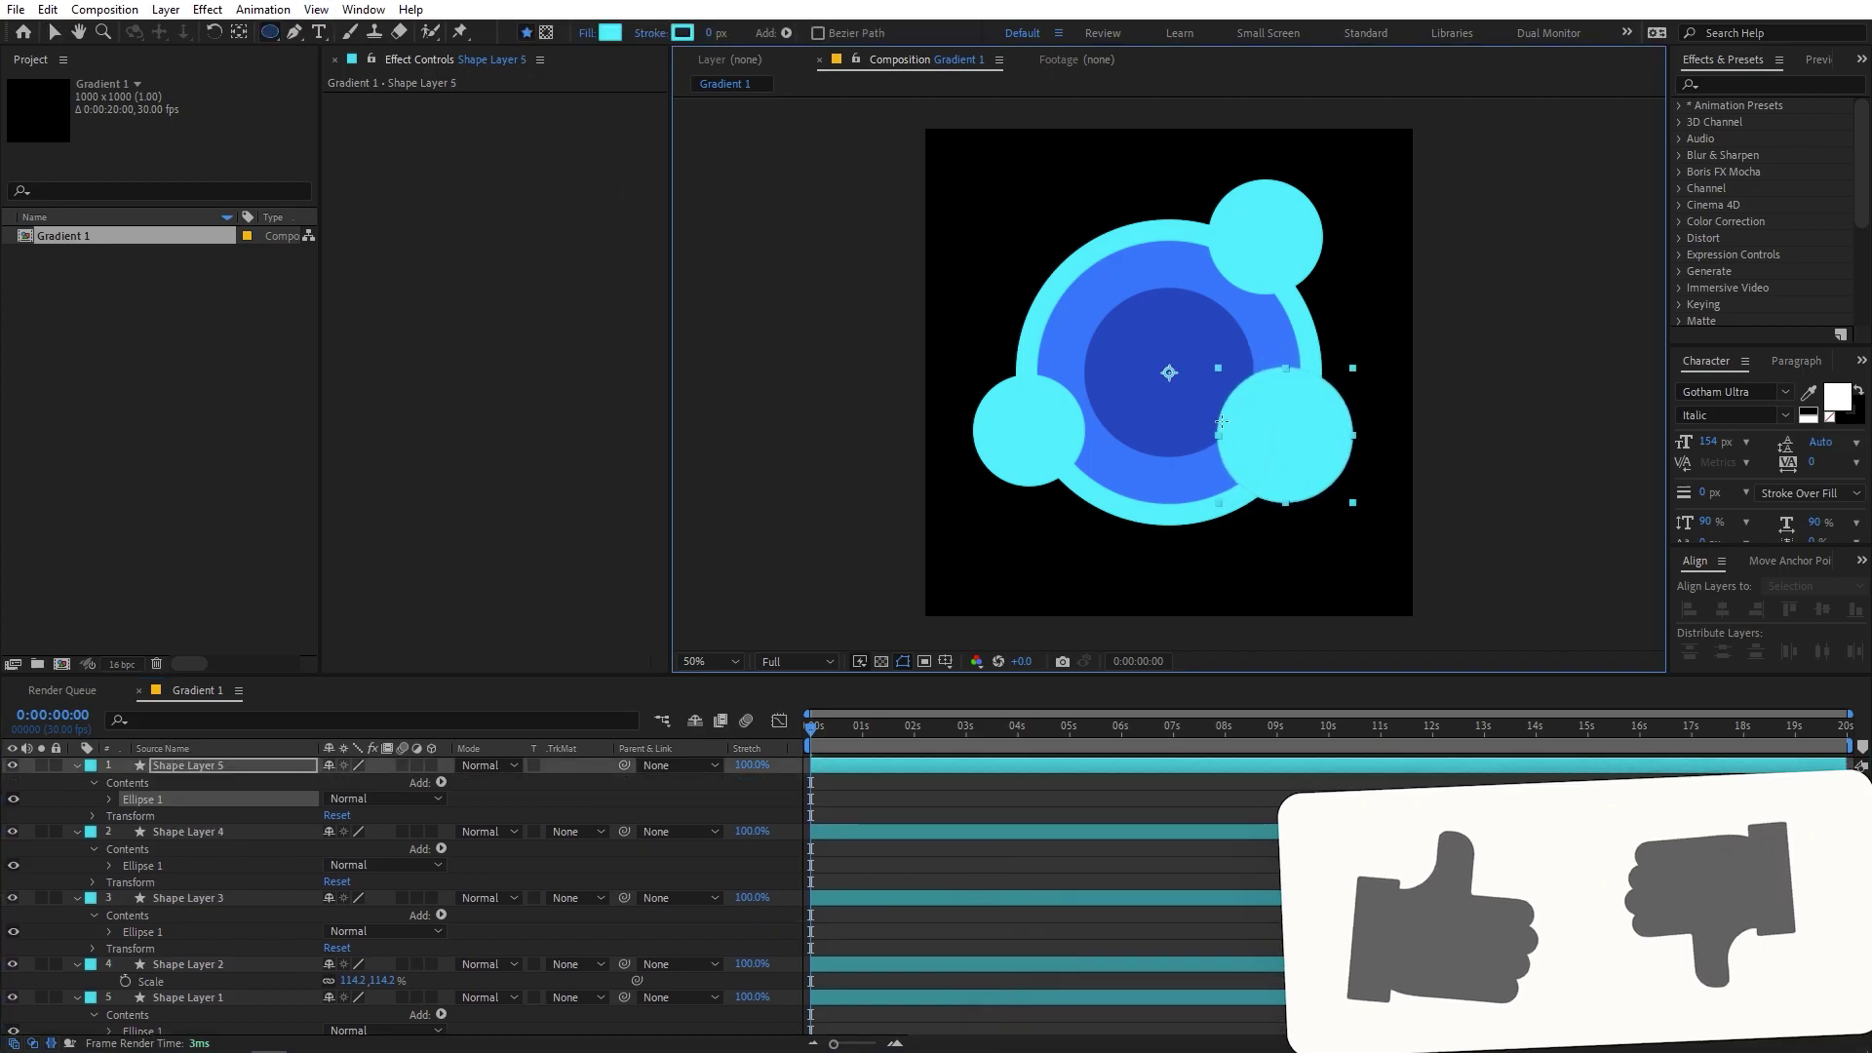
{"action": "left_click", "coordinate": [241, 760]}
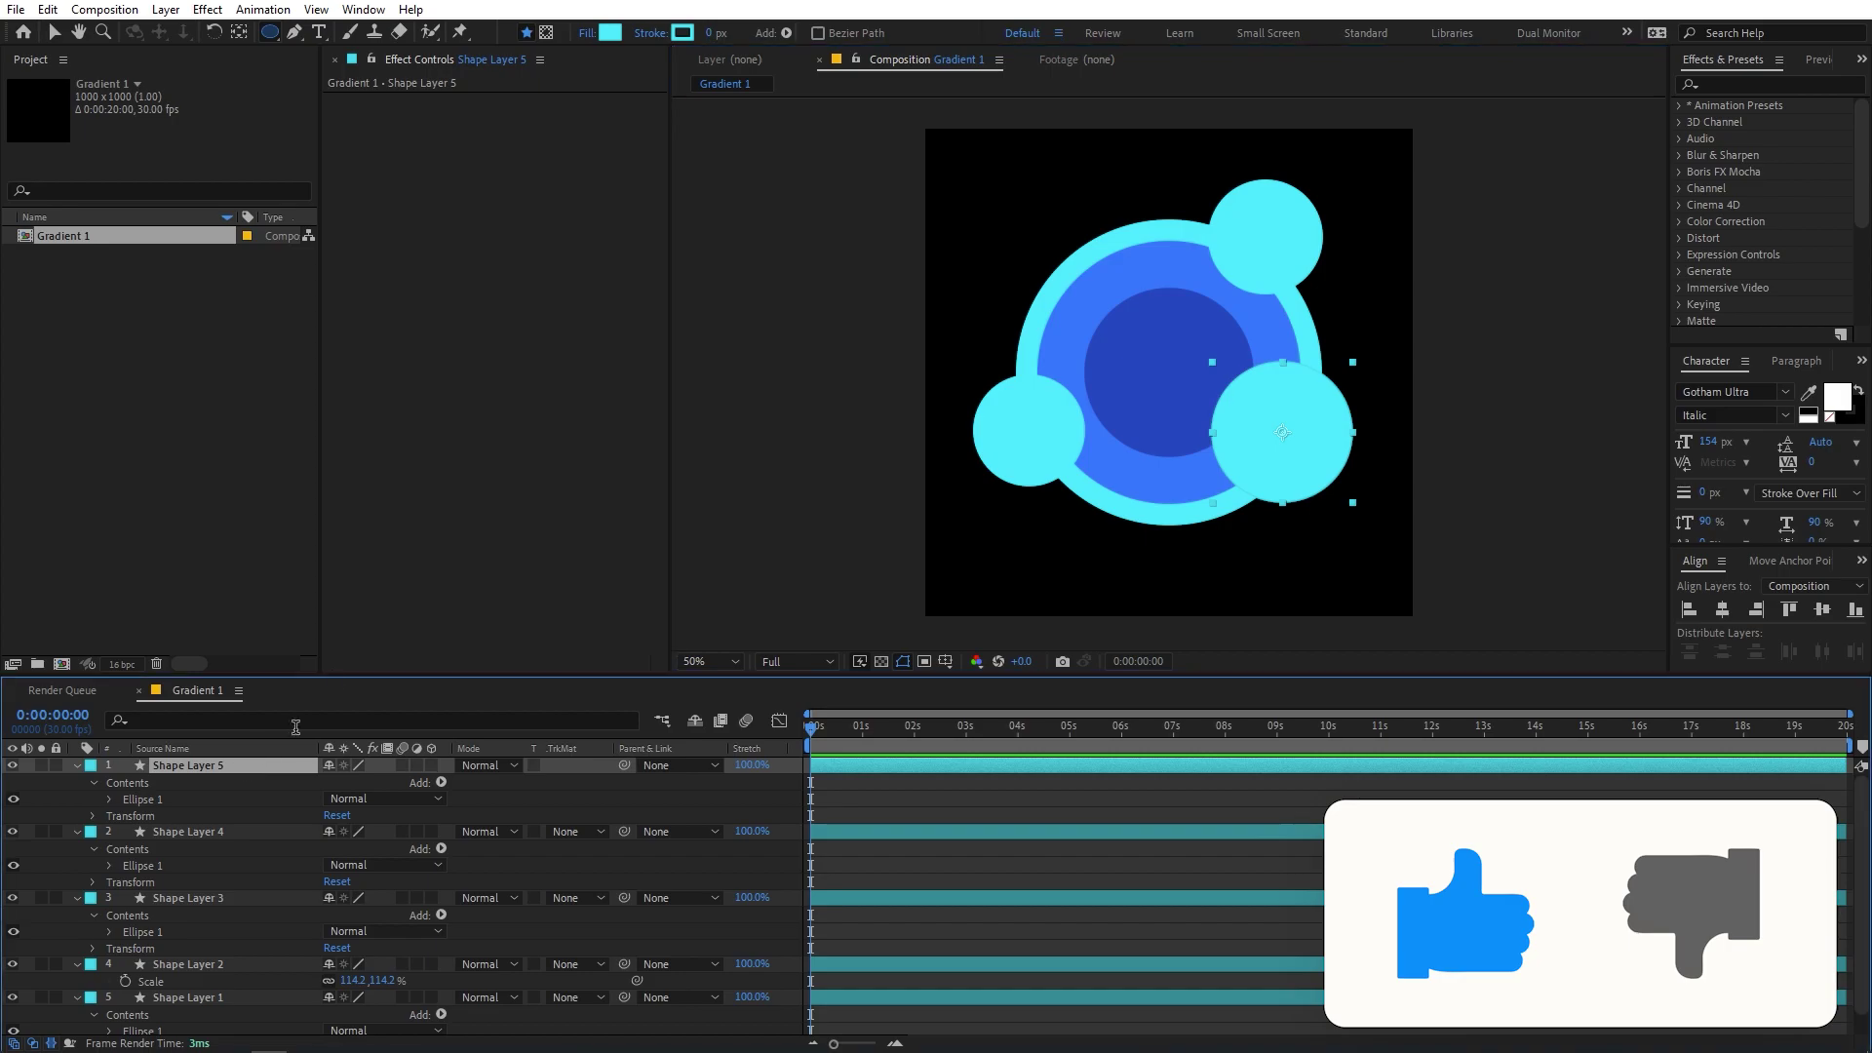
{"action": "left_click", "coordinate": [606, 35]}
{"action": "left_click", "coordinate": [176, 444]}
{"action": "left_click", "coordinate": [581, 431]}
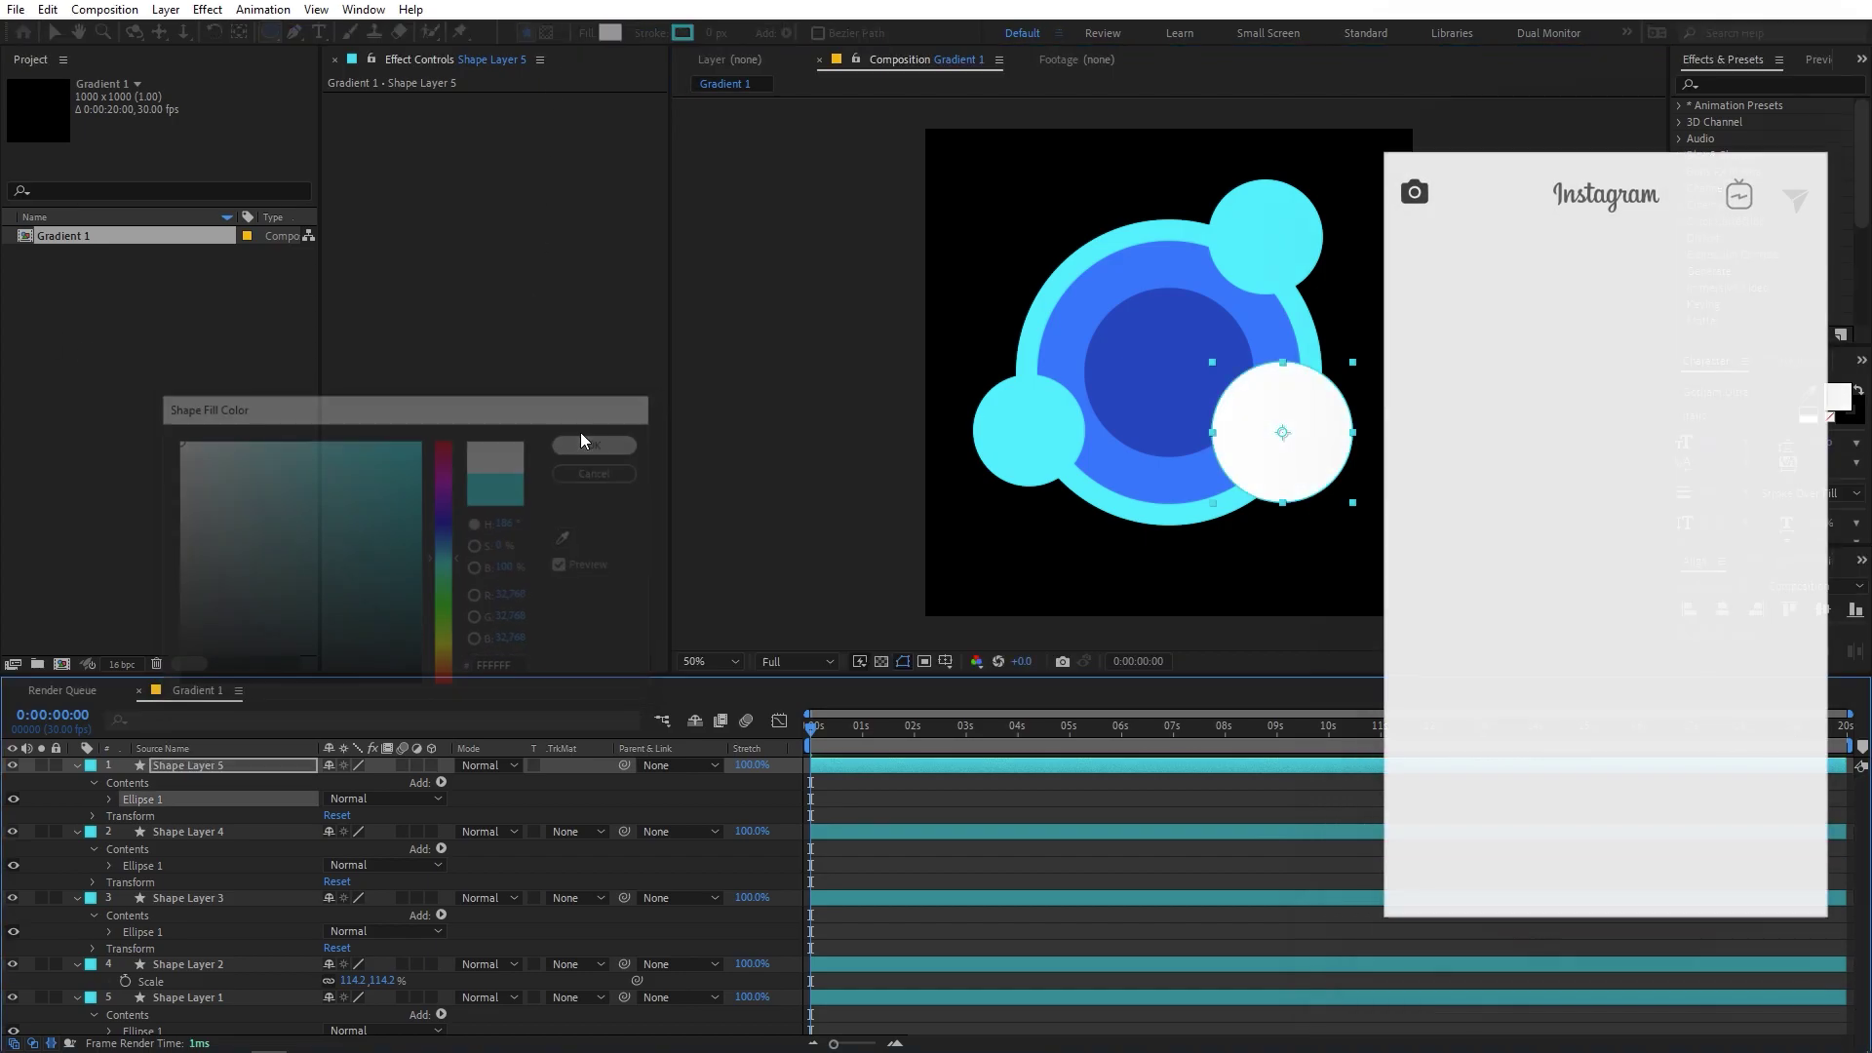
- Collapse the properties of all shape layers and select only the white circle's layer
{"action": "key", "text": "ctrl+a"}
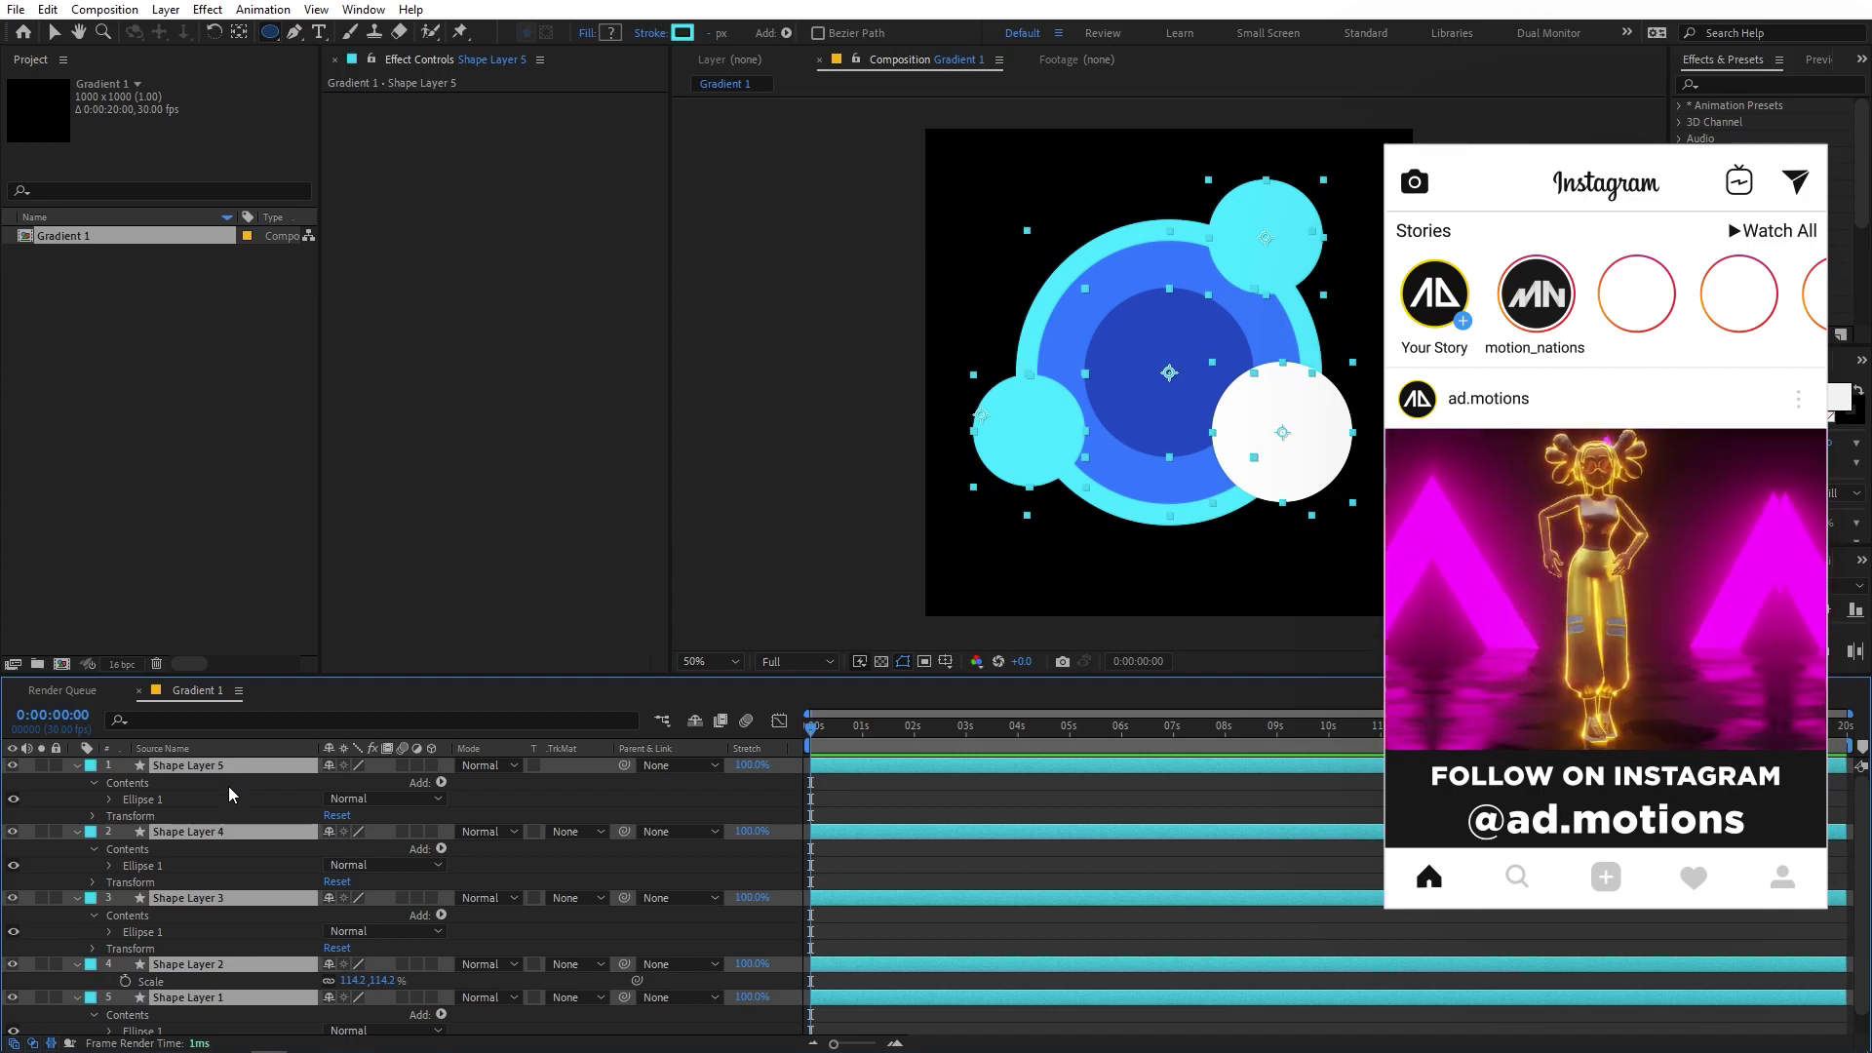
{"action": "key", "text": "u"}
{"action": "left_click", "coordinate": [200, 771]}
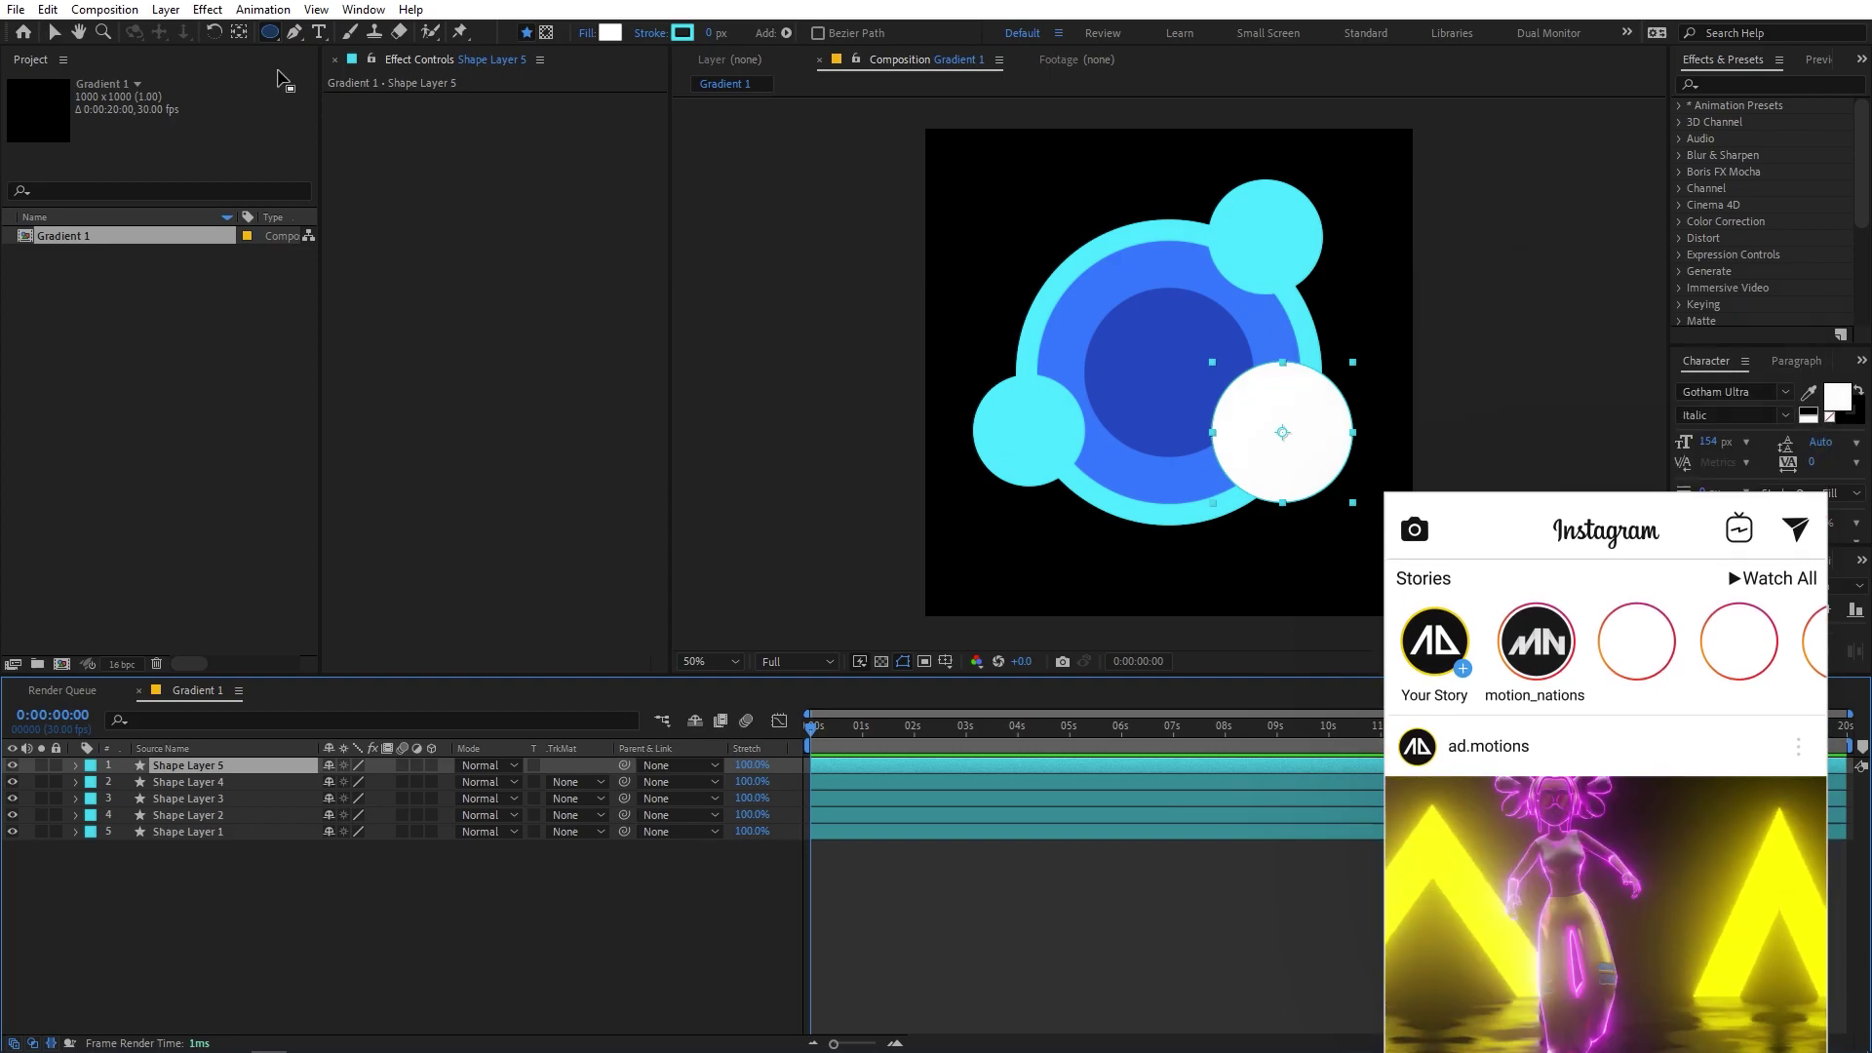
- Show the title/action safe guides and move the white circle's anchor point to the composition's center
{"action": "left_click", "coordinate": [240, 31]}
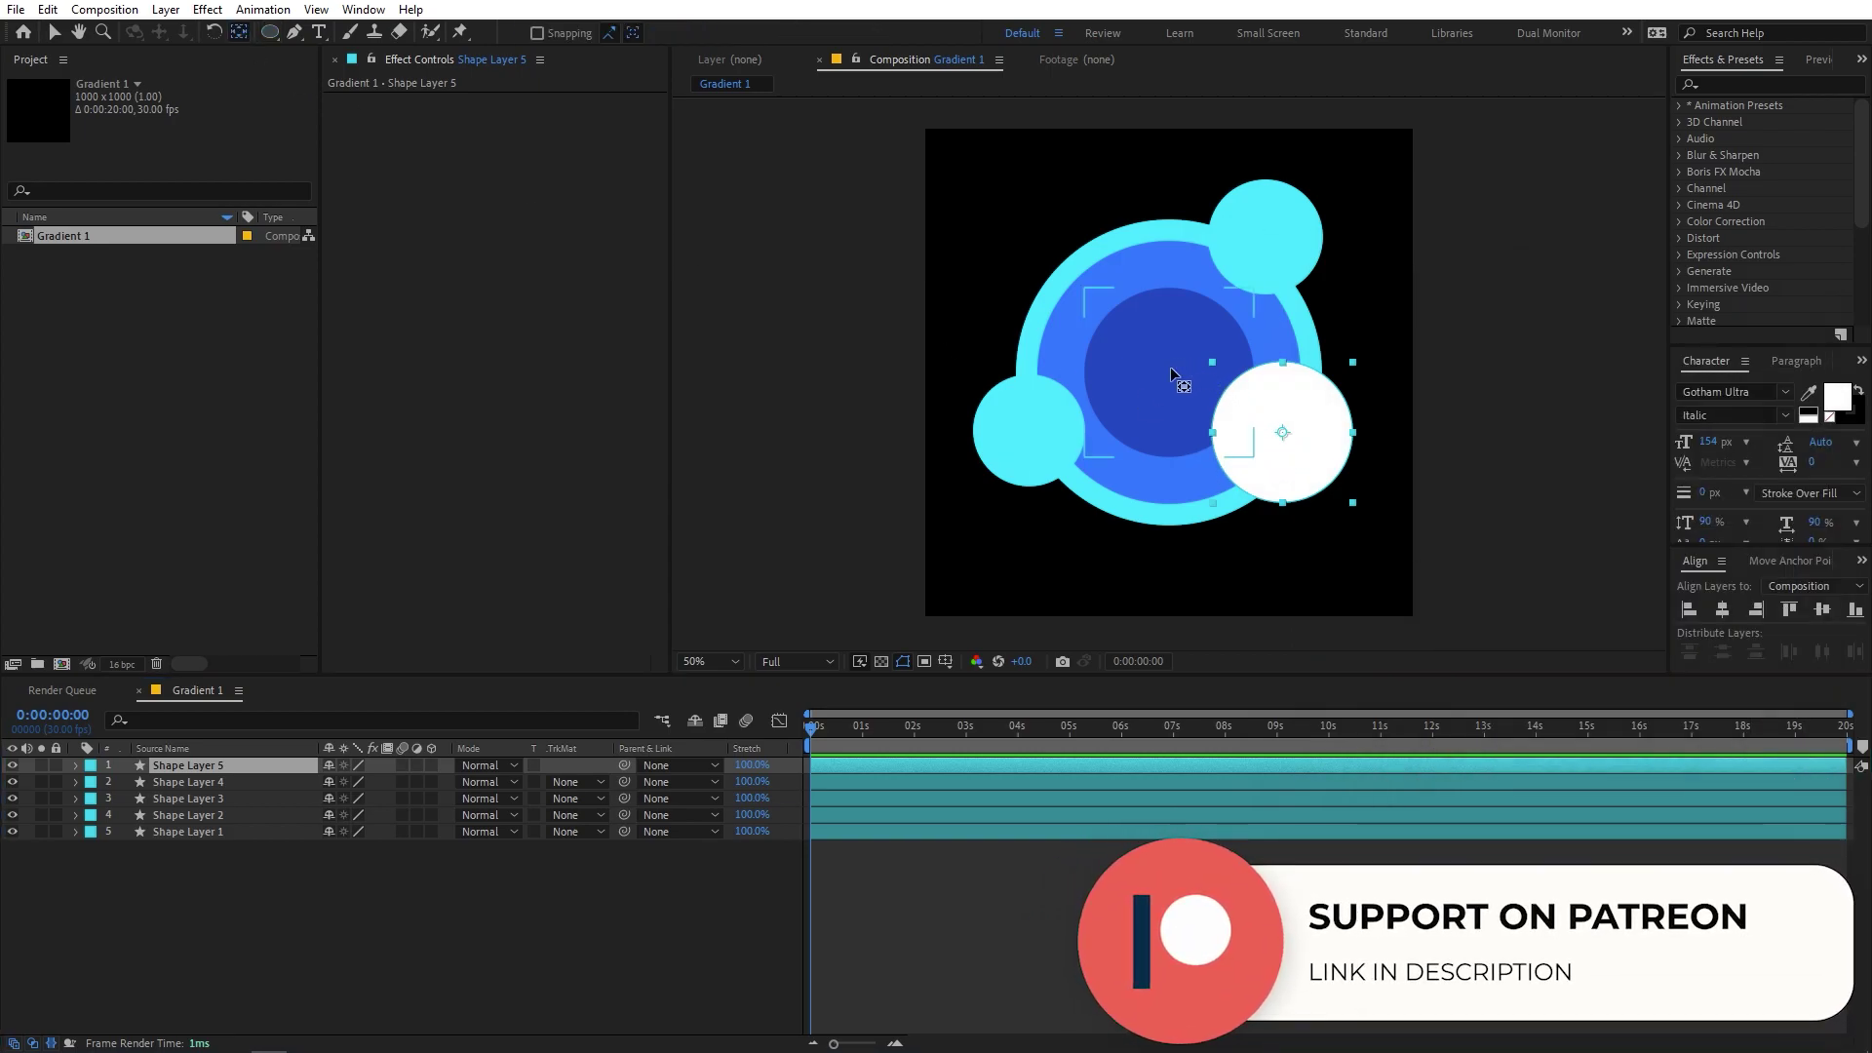
{"action": "left_click", "coordinate": [944, 660]}
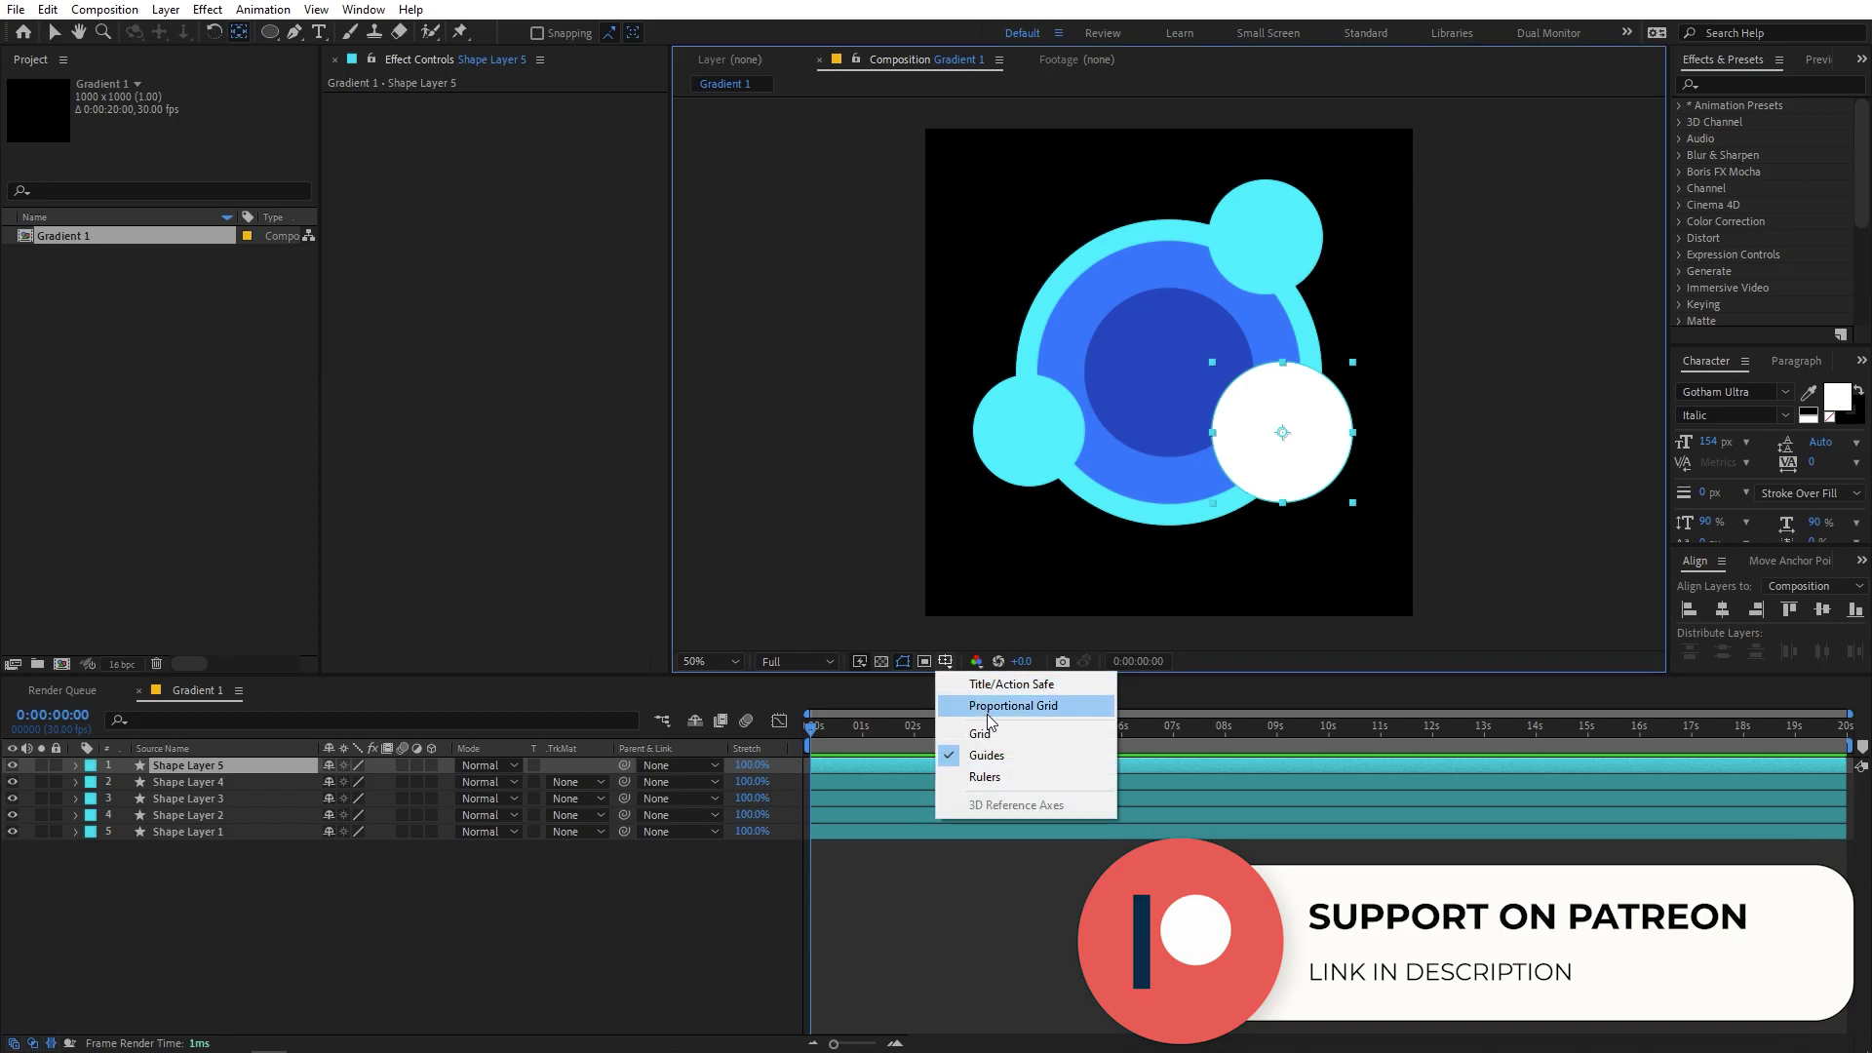
{"action": "left_click", "coordinate": [1026, 688]}
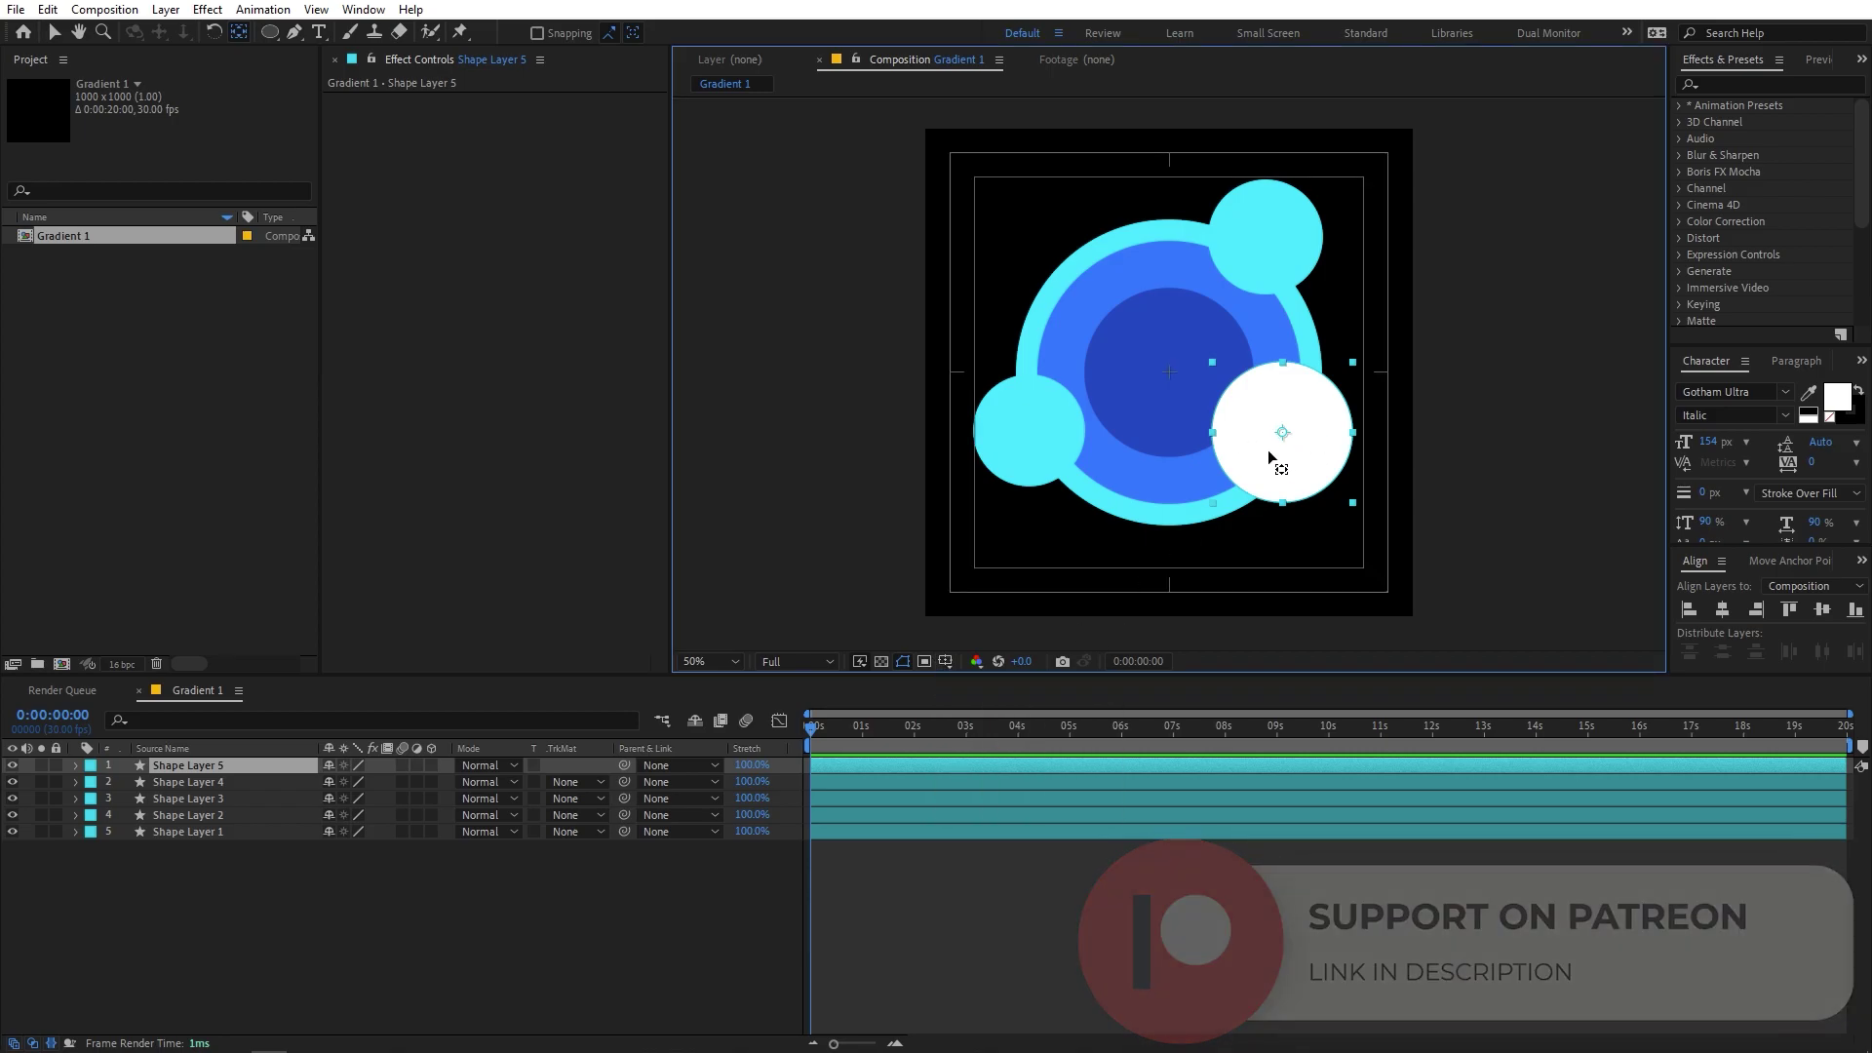
{"action": "left_click_drag", "start_coordinate": [1282, 437], "coordinate": [1170, 379]}
{"action": "scroll", "coordinate": [1170, 379], "scroll_direction": "up", "scroll_amount": 4}
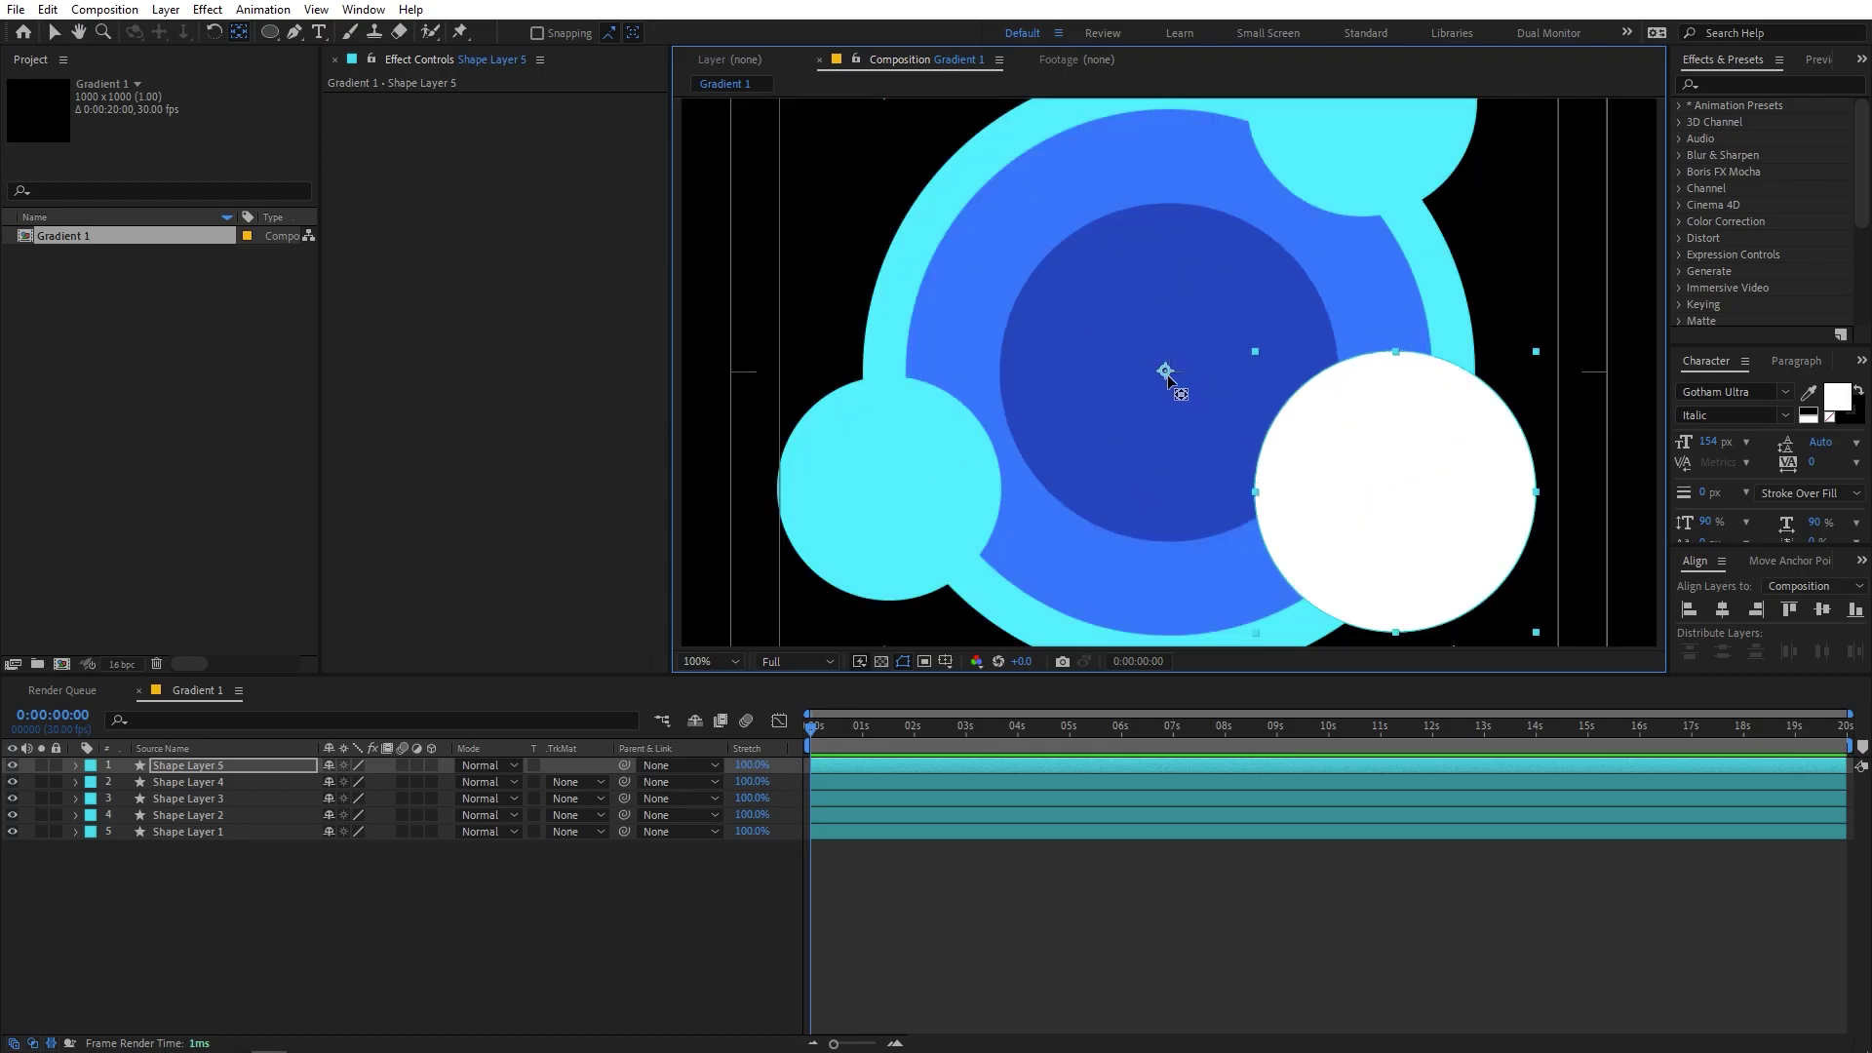
{"action": "left_click", "coordinate": [1171, 379]}
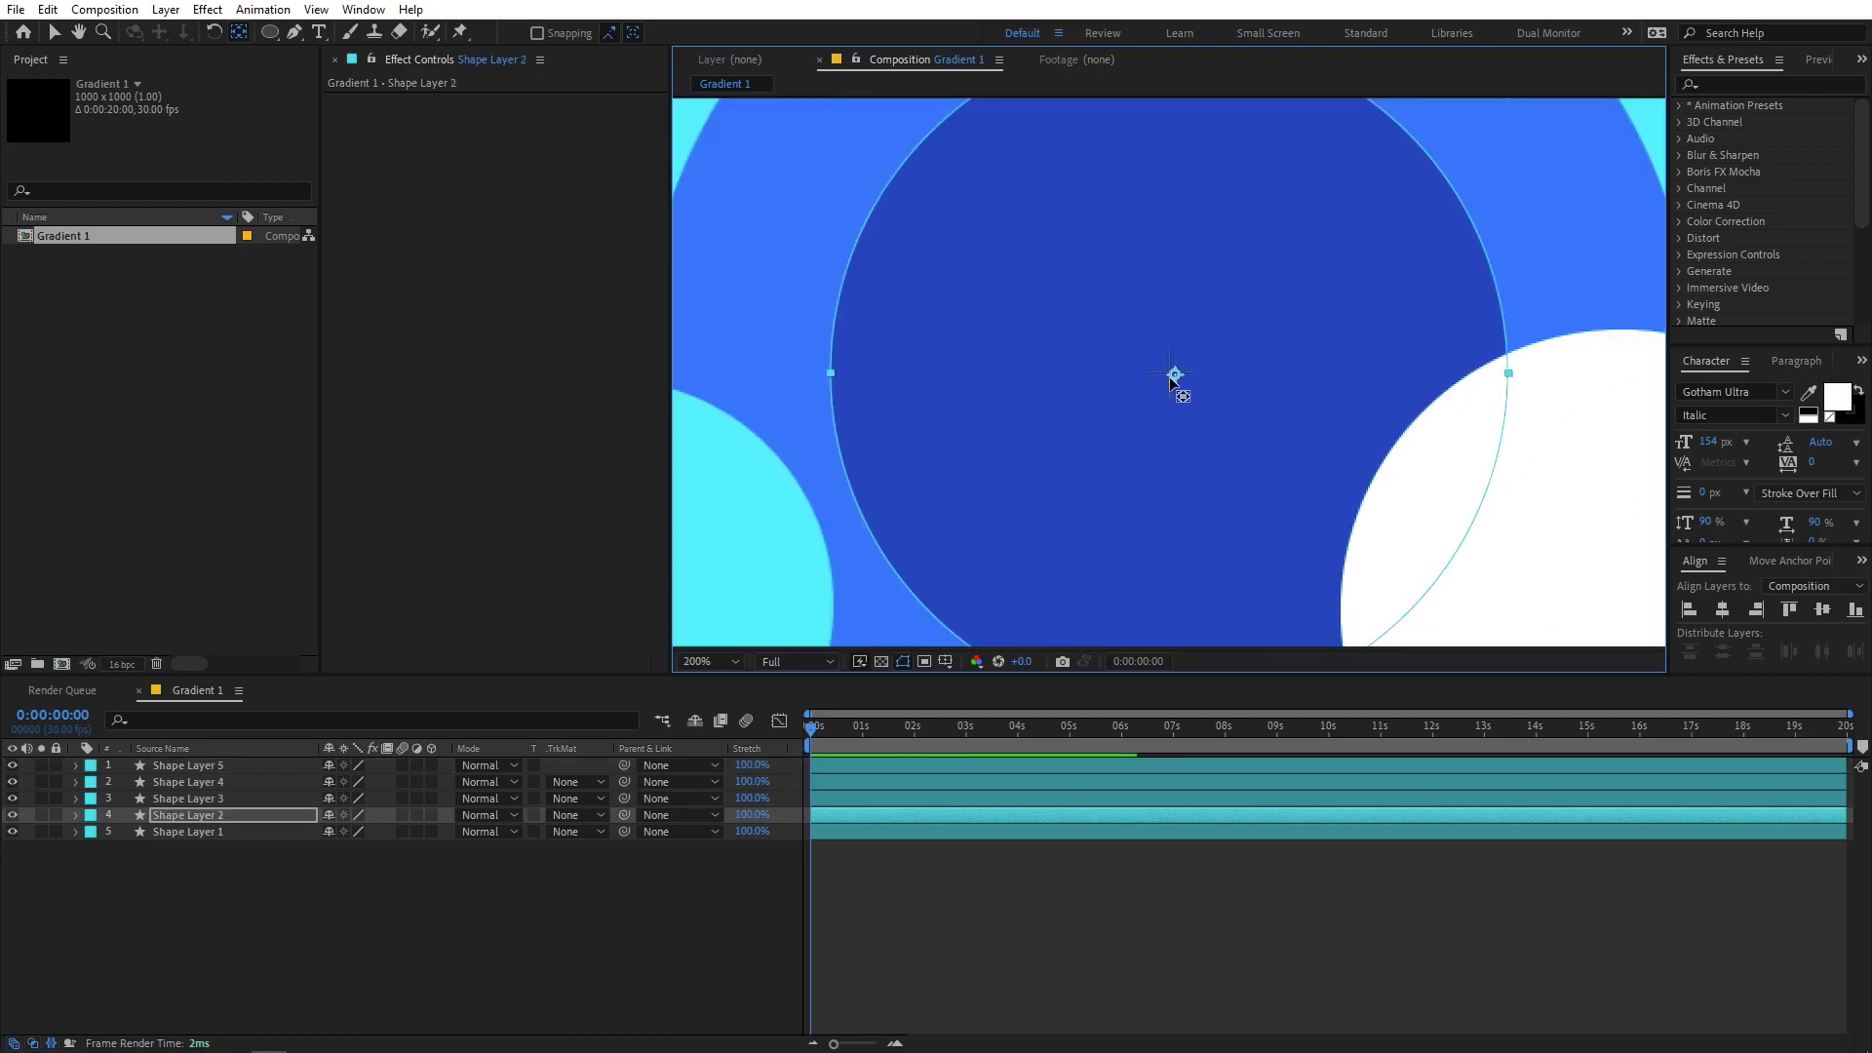
{"action": "scroll", "coordinate": [1167, 378], "scroll_direction": "down", "scroll_amount": 4}
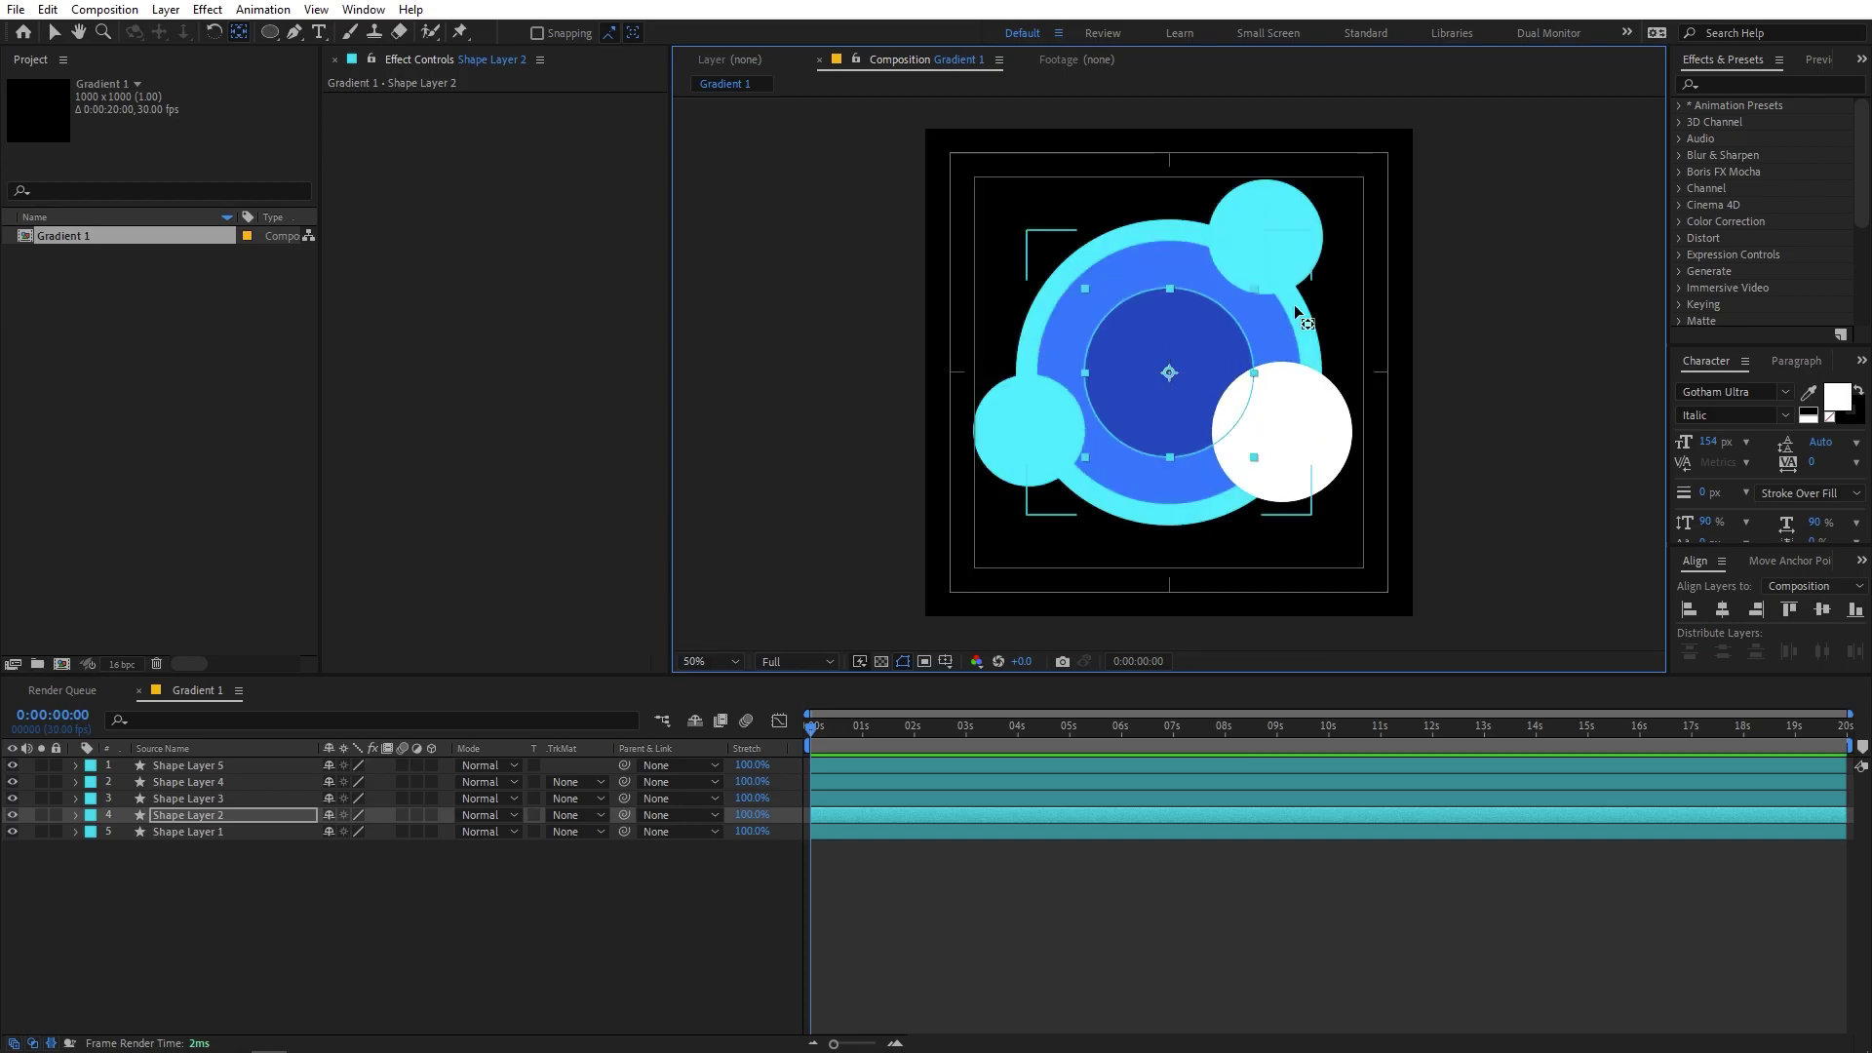
- Move the anchor point of the upper-right small cyan circle to the composition's center mark
{"action": "left_click", "coordinate": [1272, 249]}
{"action": "scroll", "coordinate": [1197, 363], "scroll_direction": "up", "scroll_amount": 4}
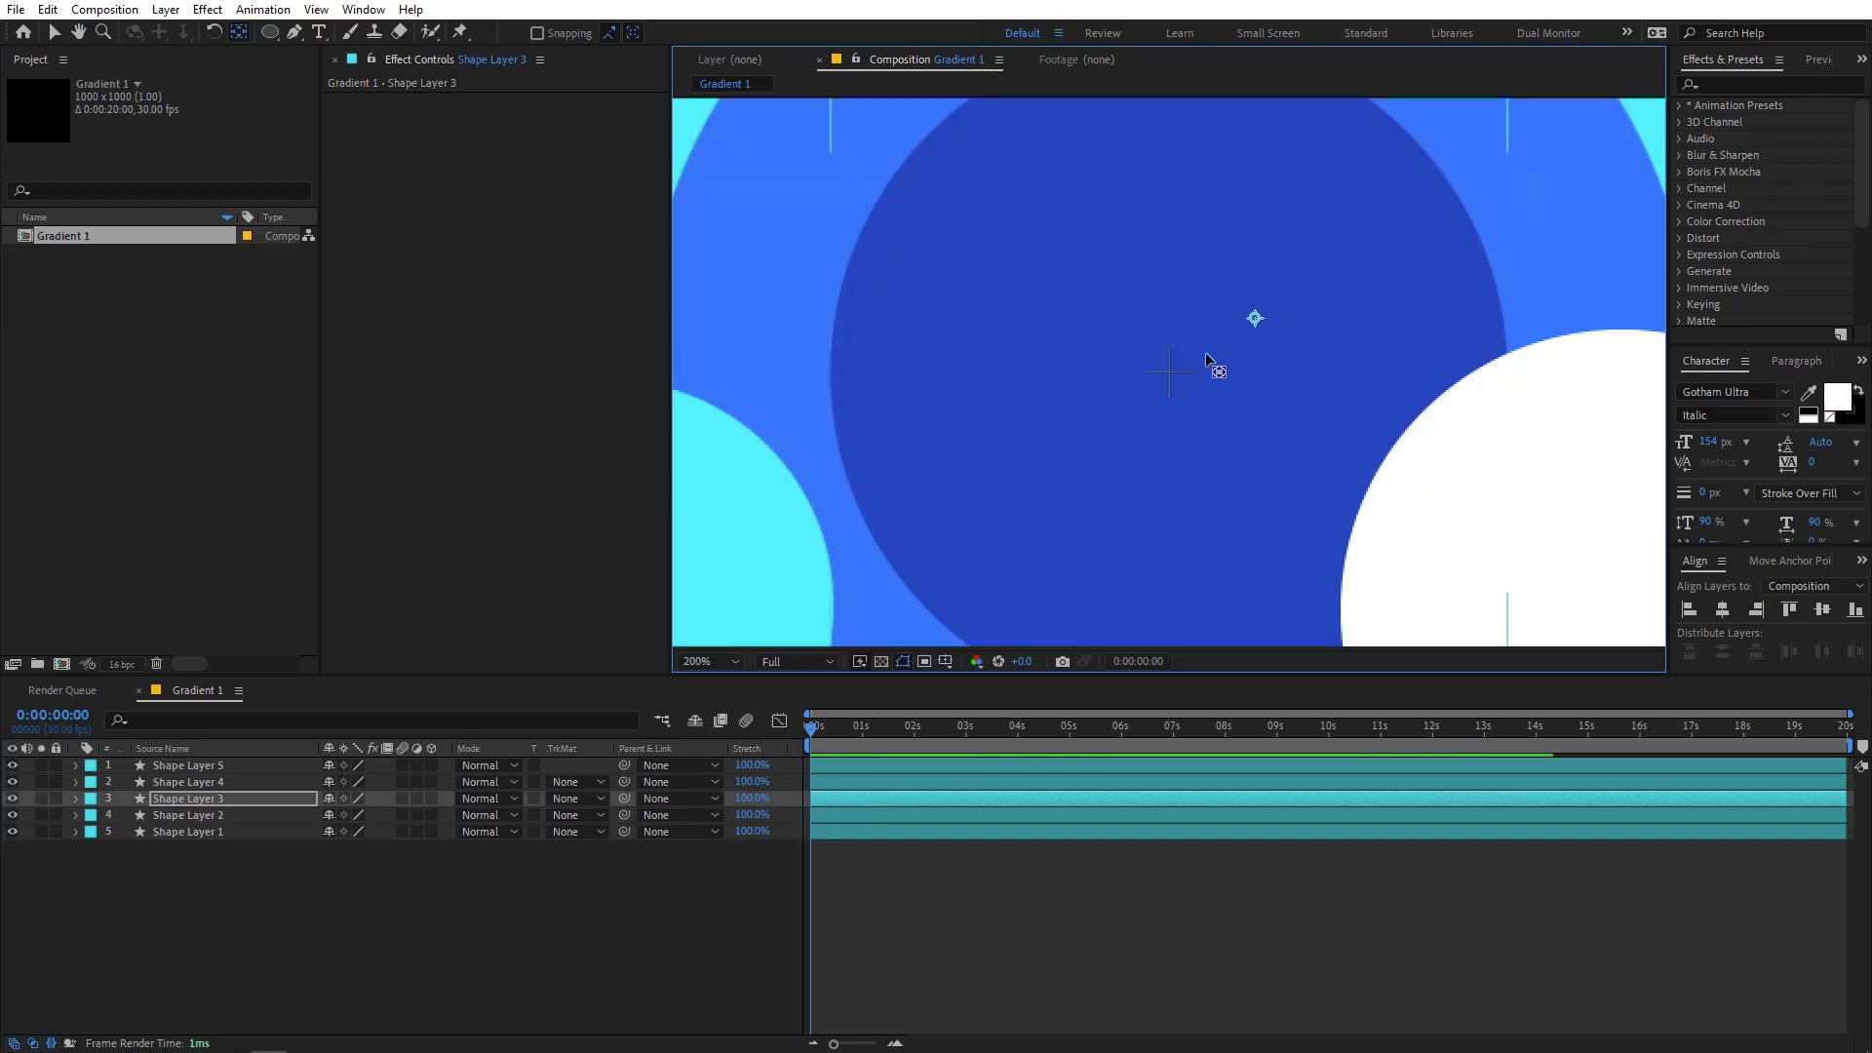
{"action": "left_click_drag", "start_coordinate": [1206, 367], "coordinate": [1172, 374]}
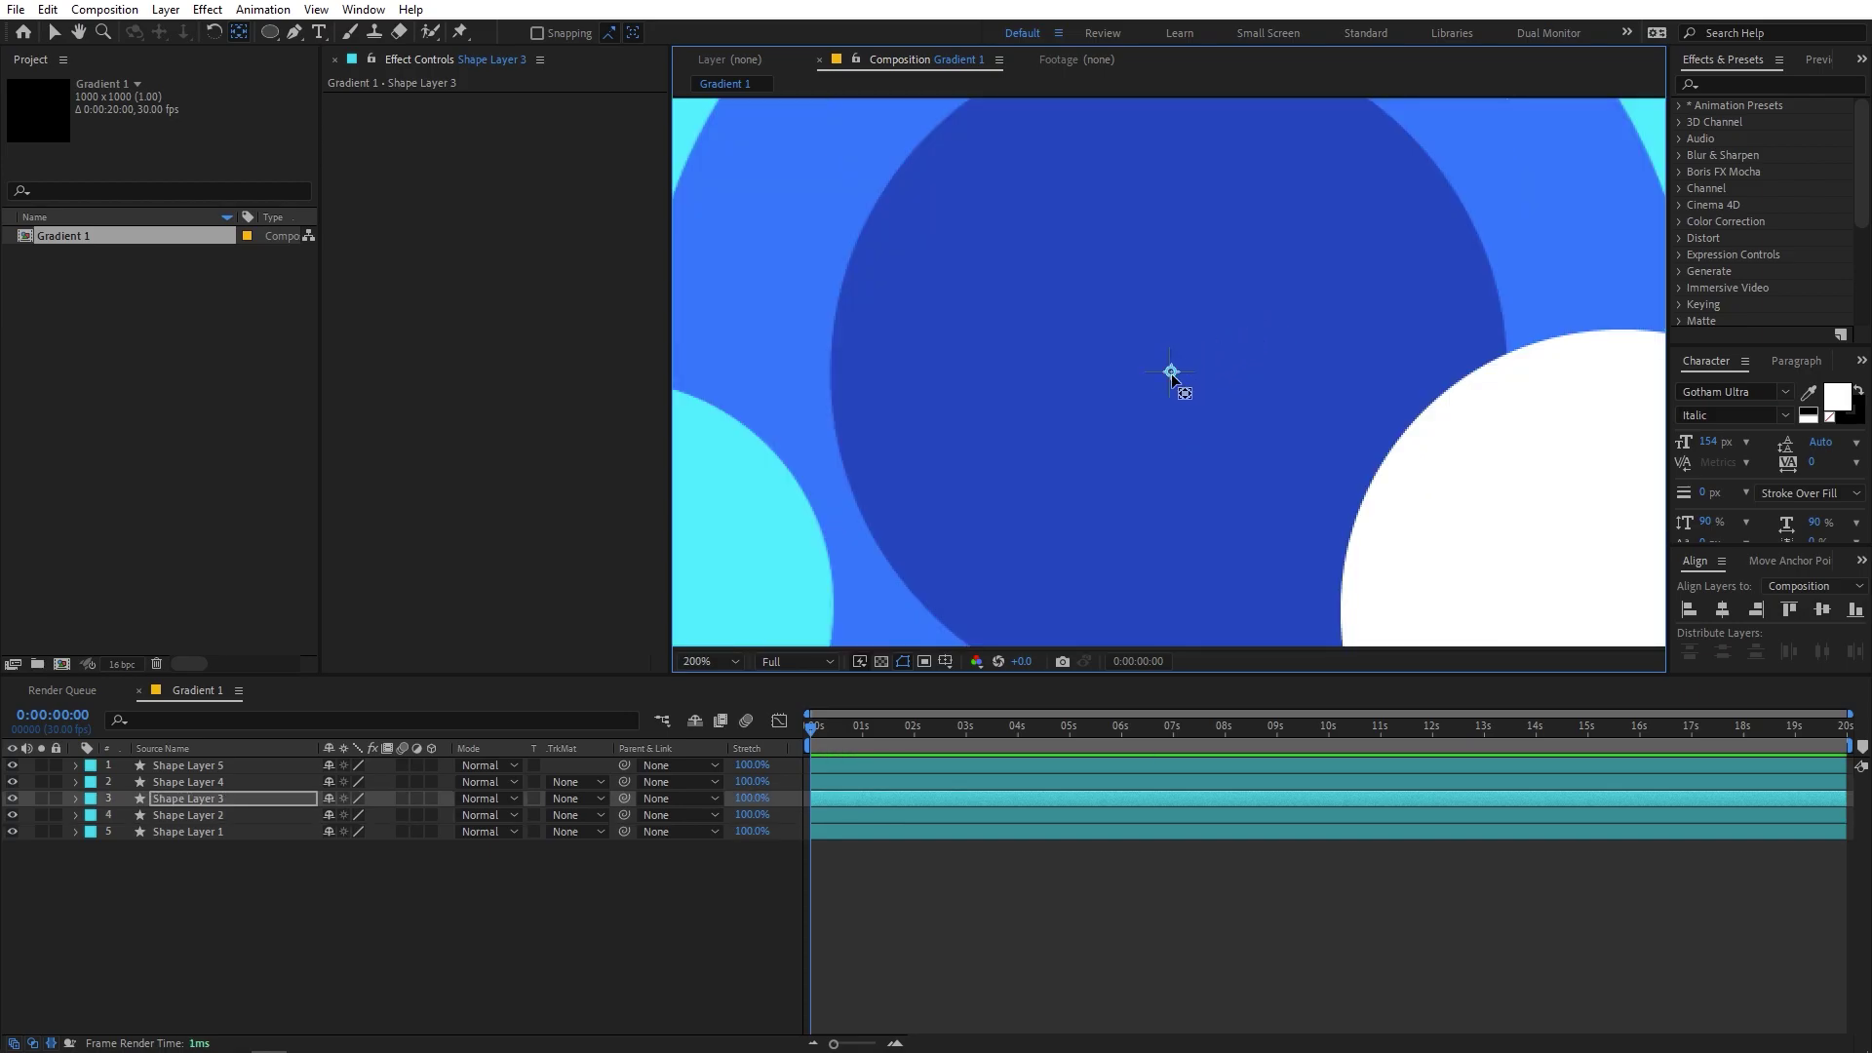
- Move the anchor point of the lower-left small cyan circle to the composition's center mark
{"action": "scroll", "coordinate": [1173, 377], "scroll_direction": "down", "scroll_amount": 2}
{"action": "left_click", "coordinate": [1067, 431]}
{"action": "left_click_drag", "start_coordinate": [986, 418], "coordinate": [1176, 378]}
{"action": "scroll", "coordinate": [1170, 378], "scroll_direction": "up", "scroll_amount": 4}
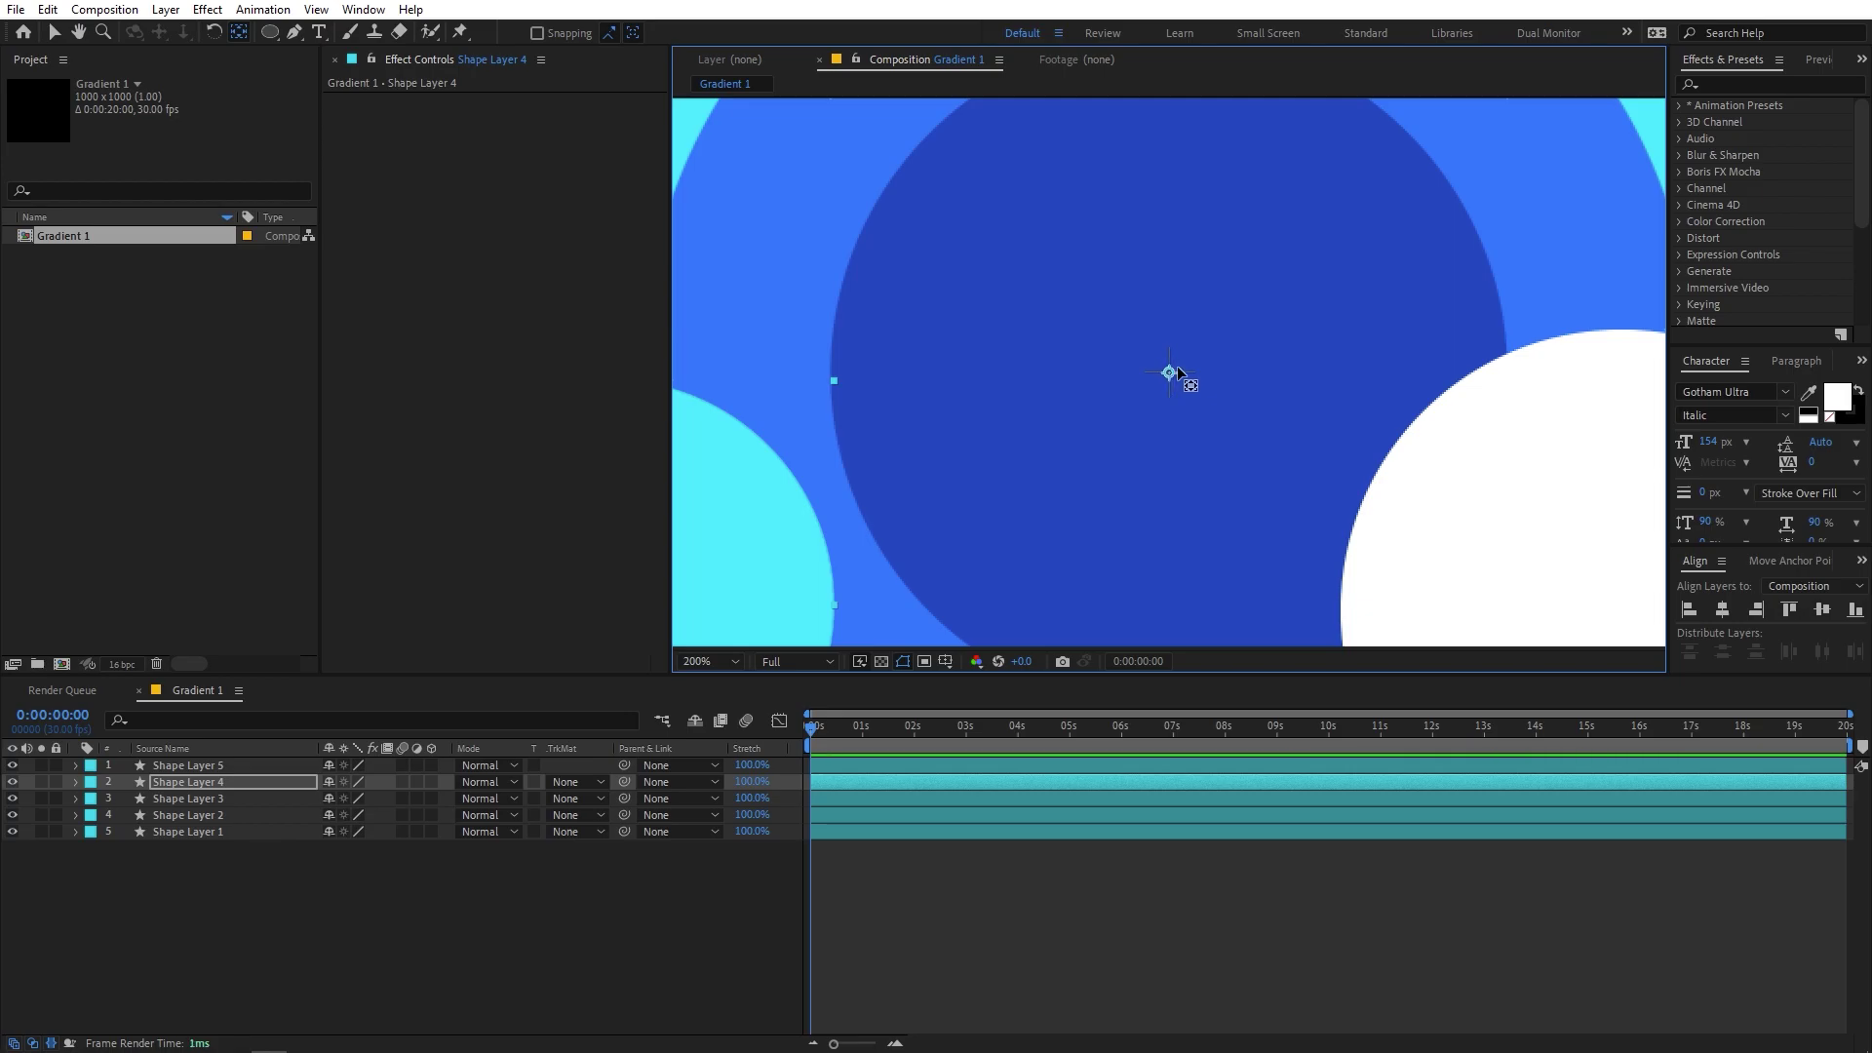
{"action": "scroll", "coordinate": [1173, 376], "scroll_direction": "down", "scroll_amount": 6}
{"action": "key", "text": "slash"}
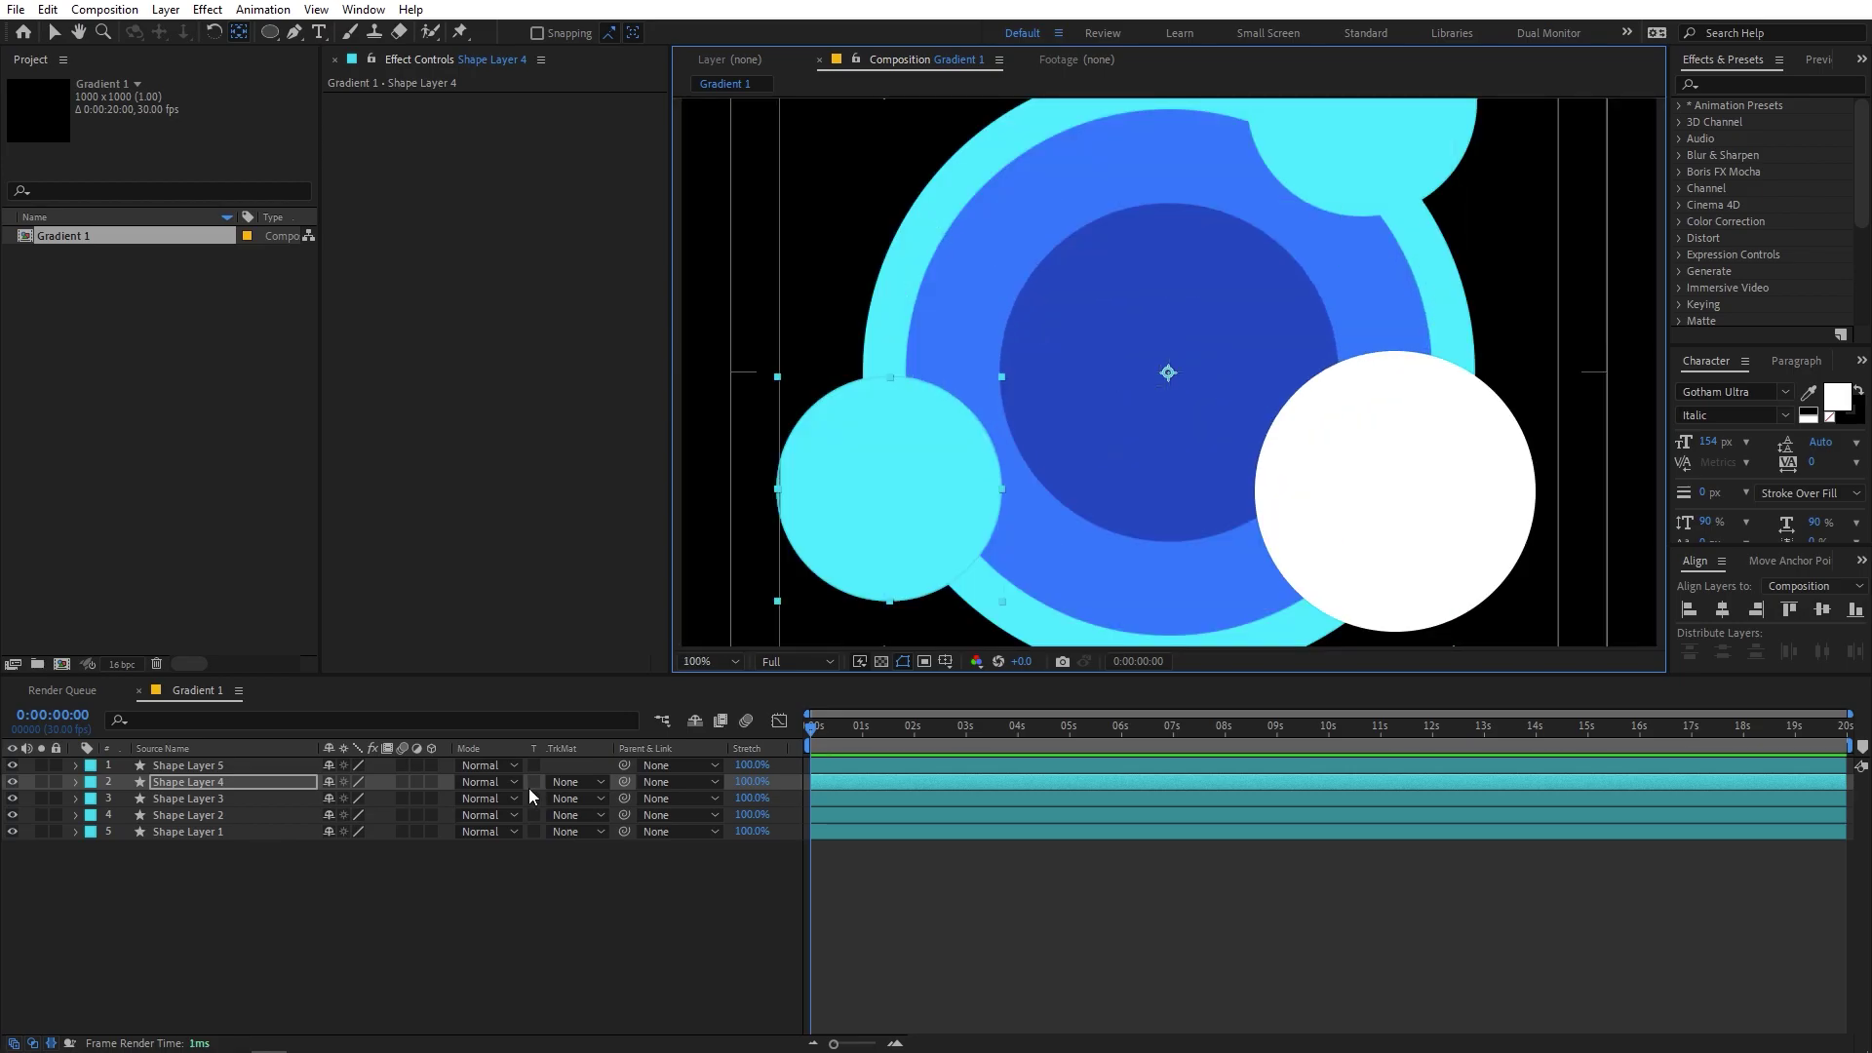
- Add the expression wiggle(.1,100) to the rotation of the white circle's layer, Shape Layer 5
{"action": "left_click", "coordinate": [223, 770]}
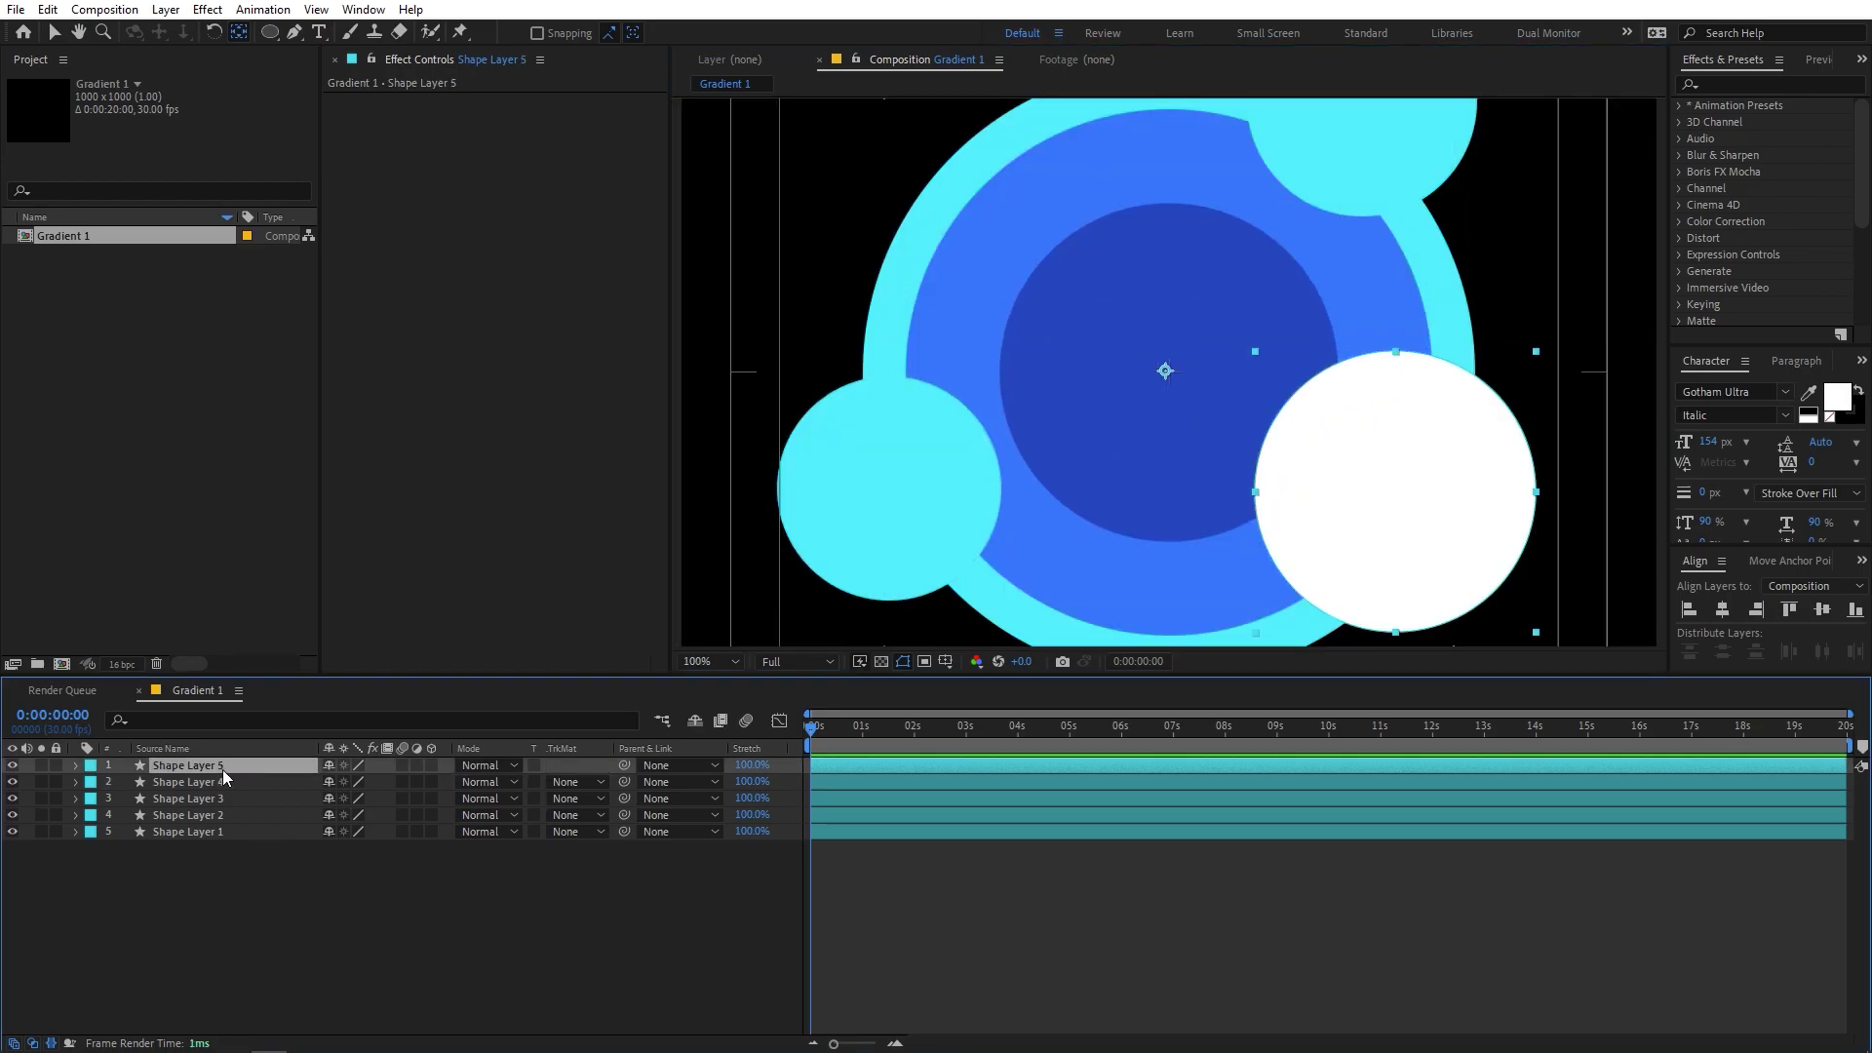
{"action": "key", "text": "r"}
{"action": "key", "text": "v"}
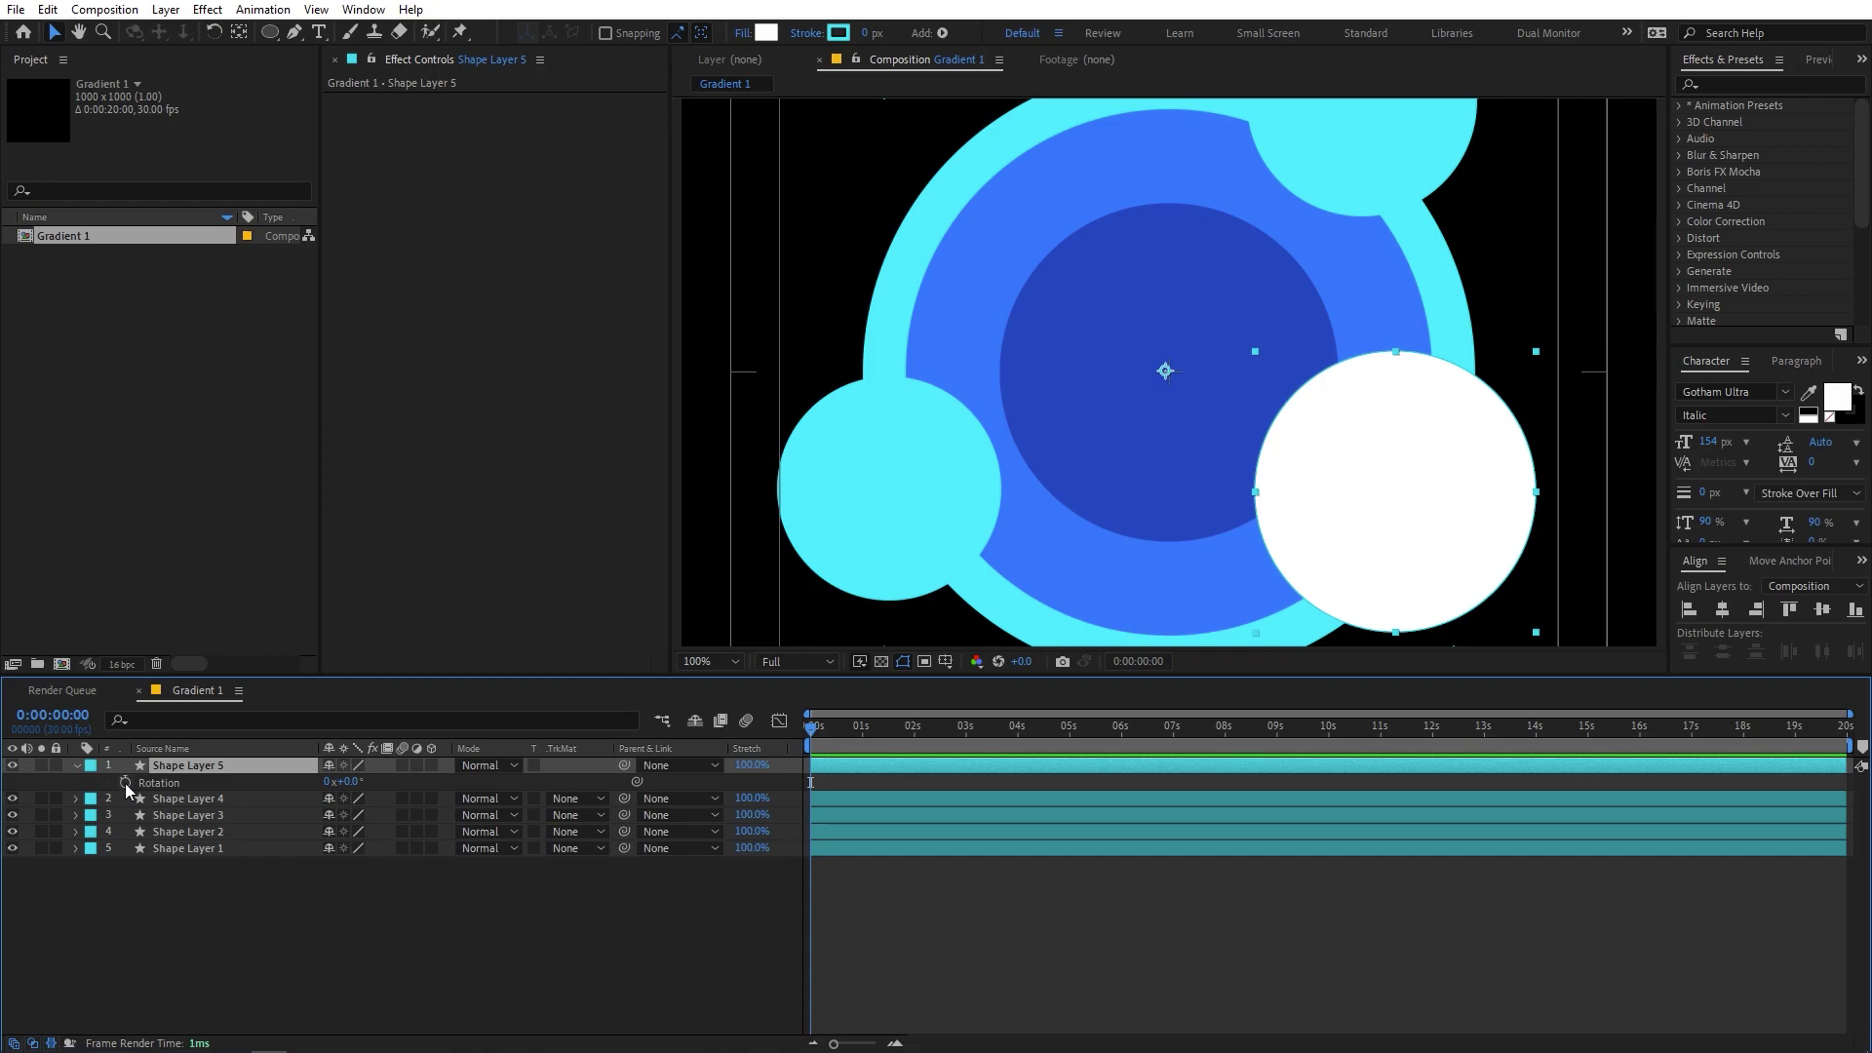
{"action": "left_click", "coordinate": [125, 782], "text": "alt"}
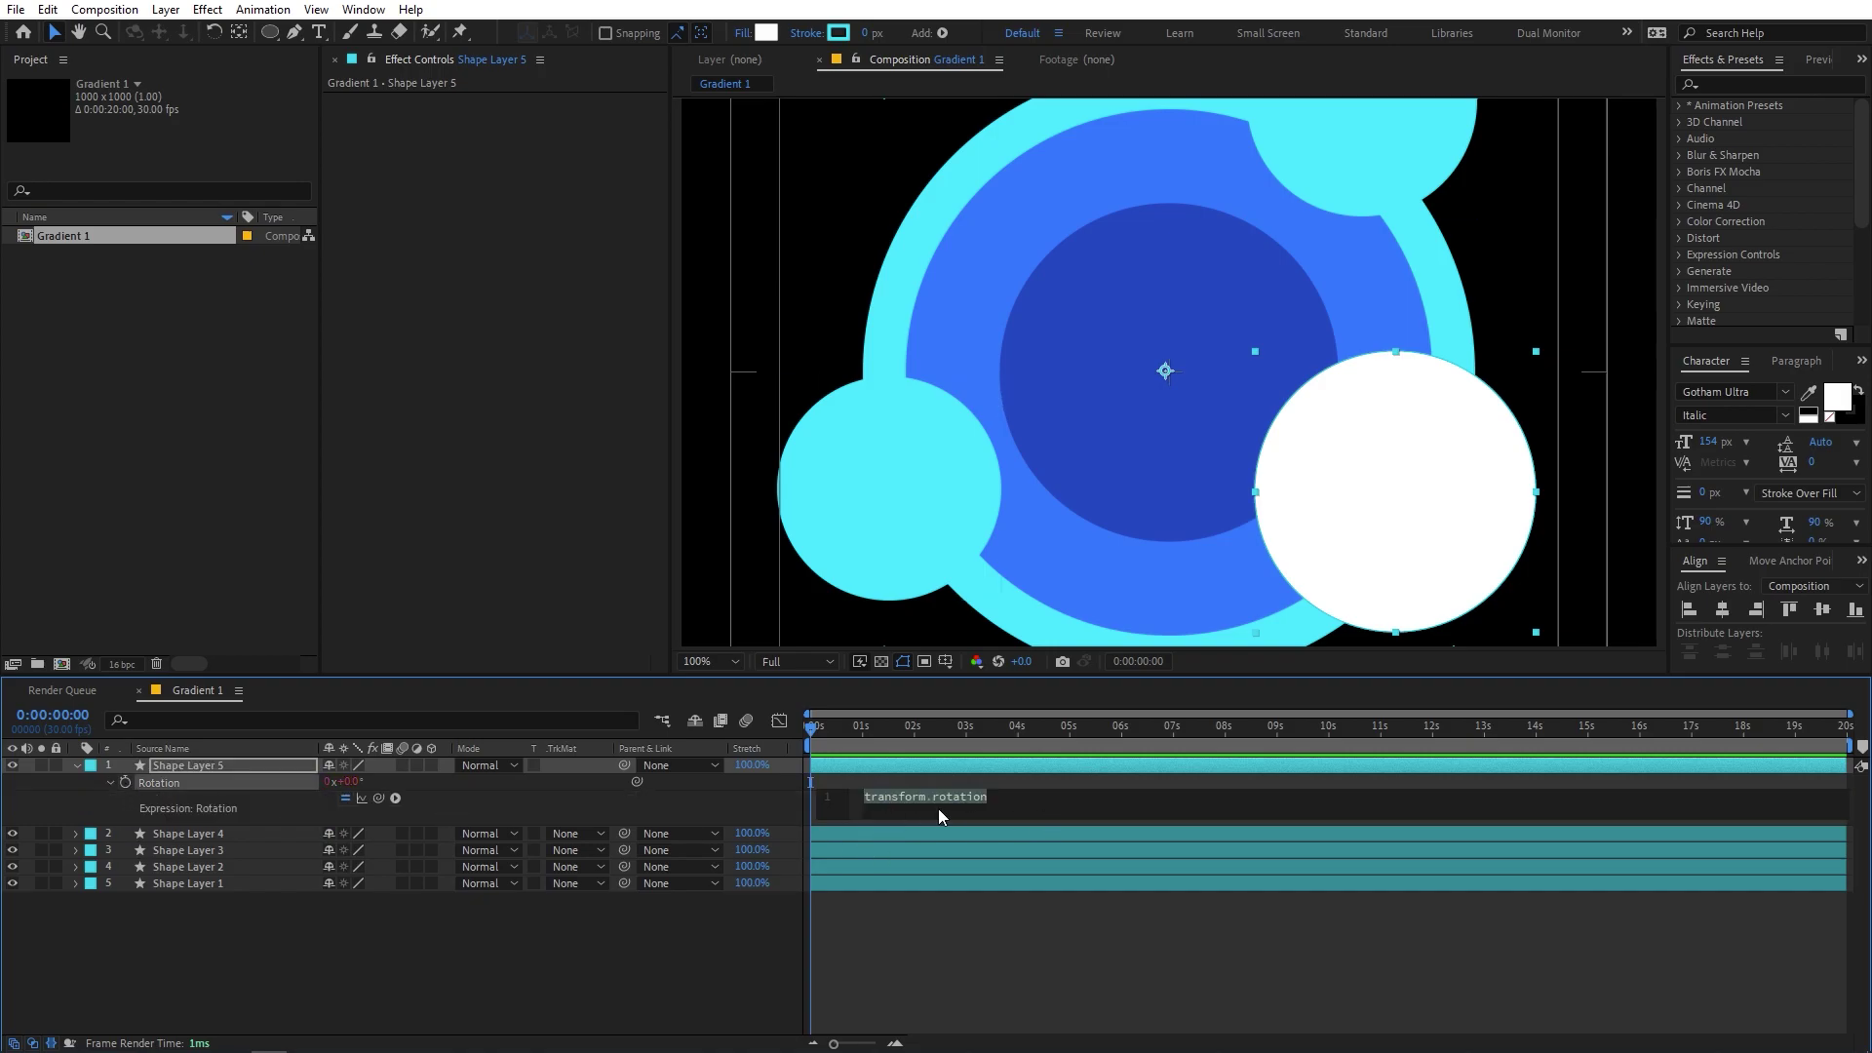
{"action": "type", "text": "wi"}
{"action": "key", "text": "Down"}
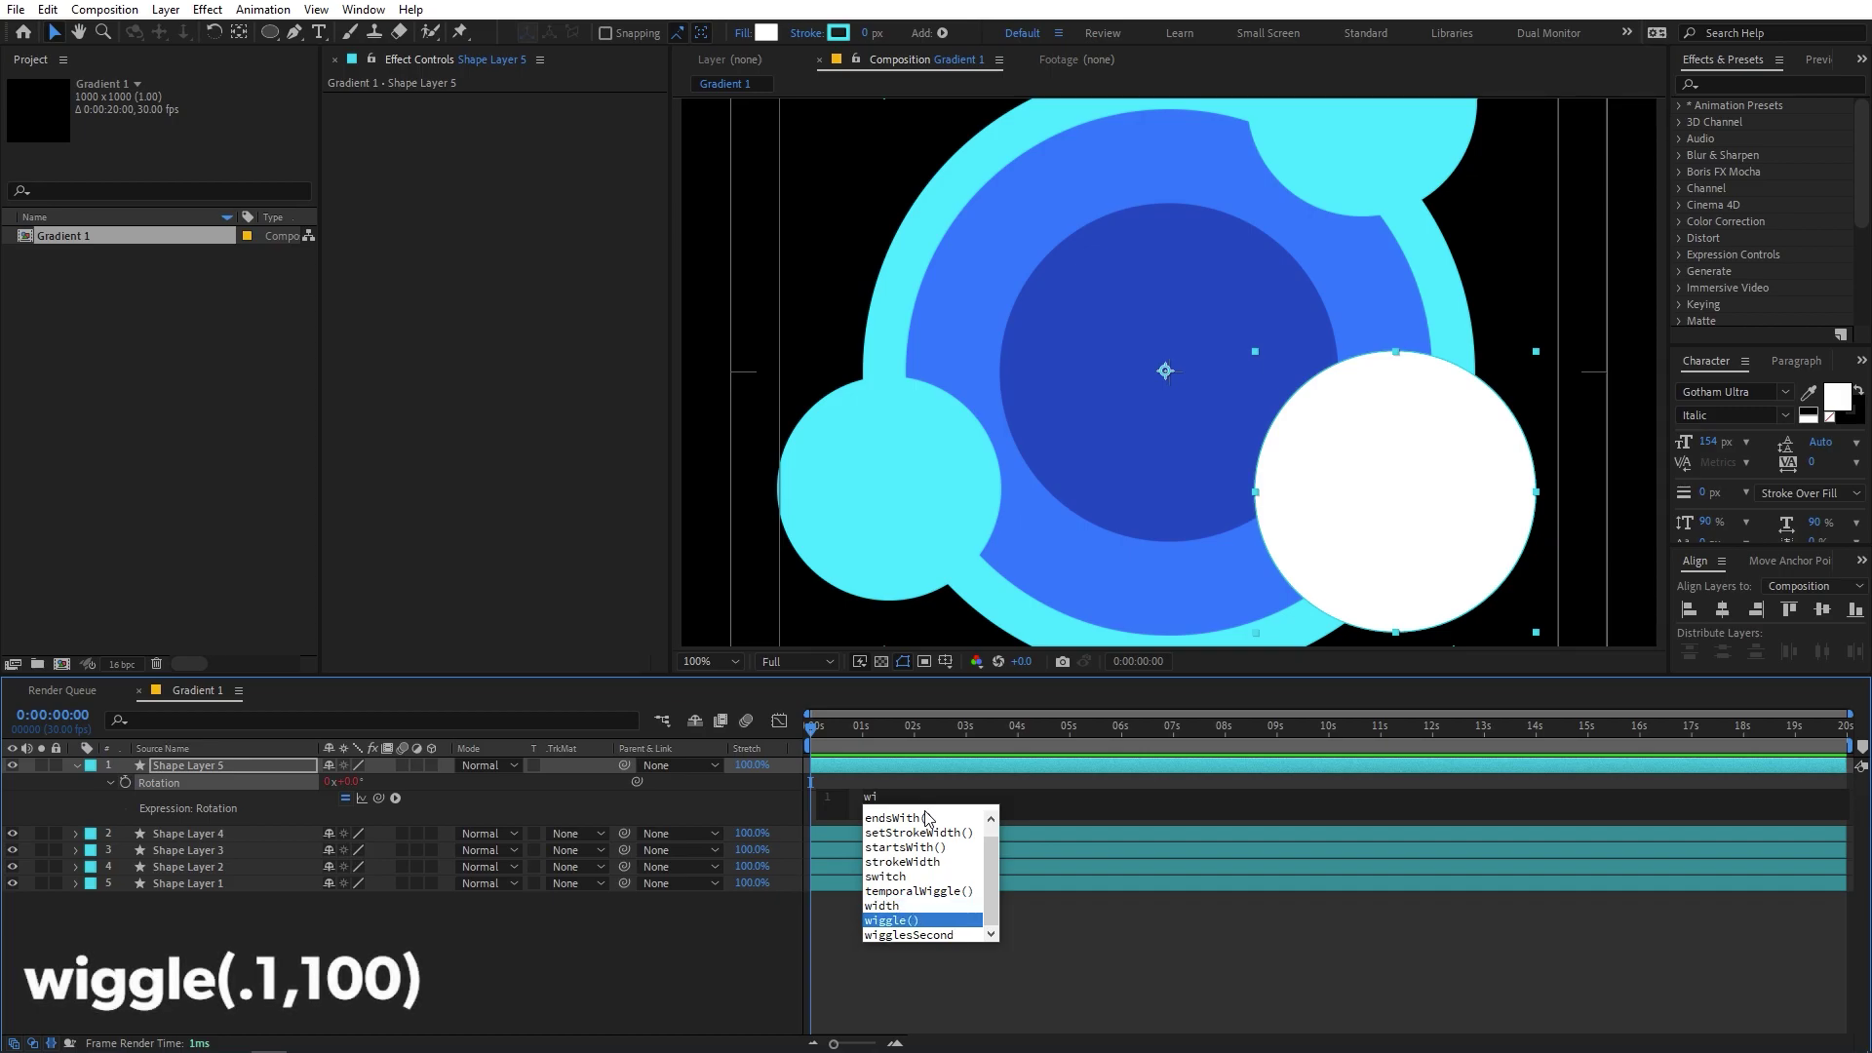
{"action": "key", "text": "Return"}
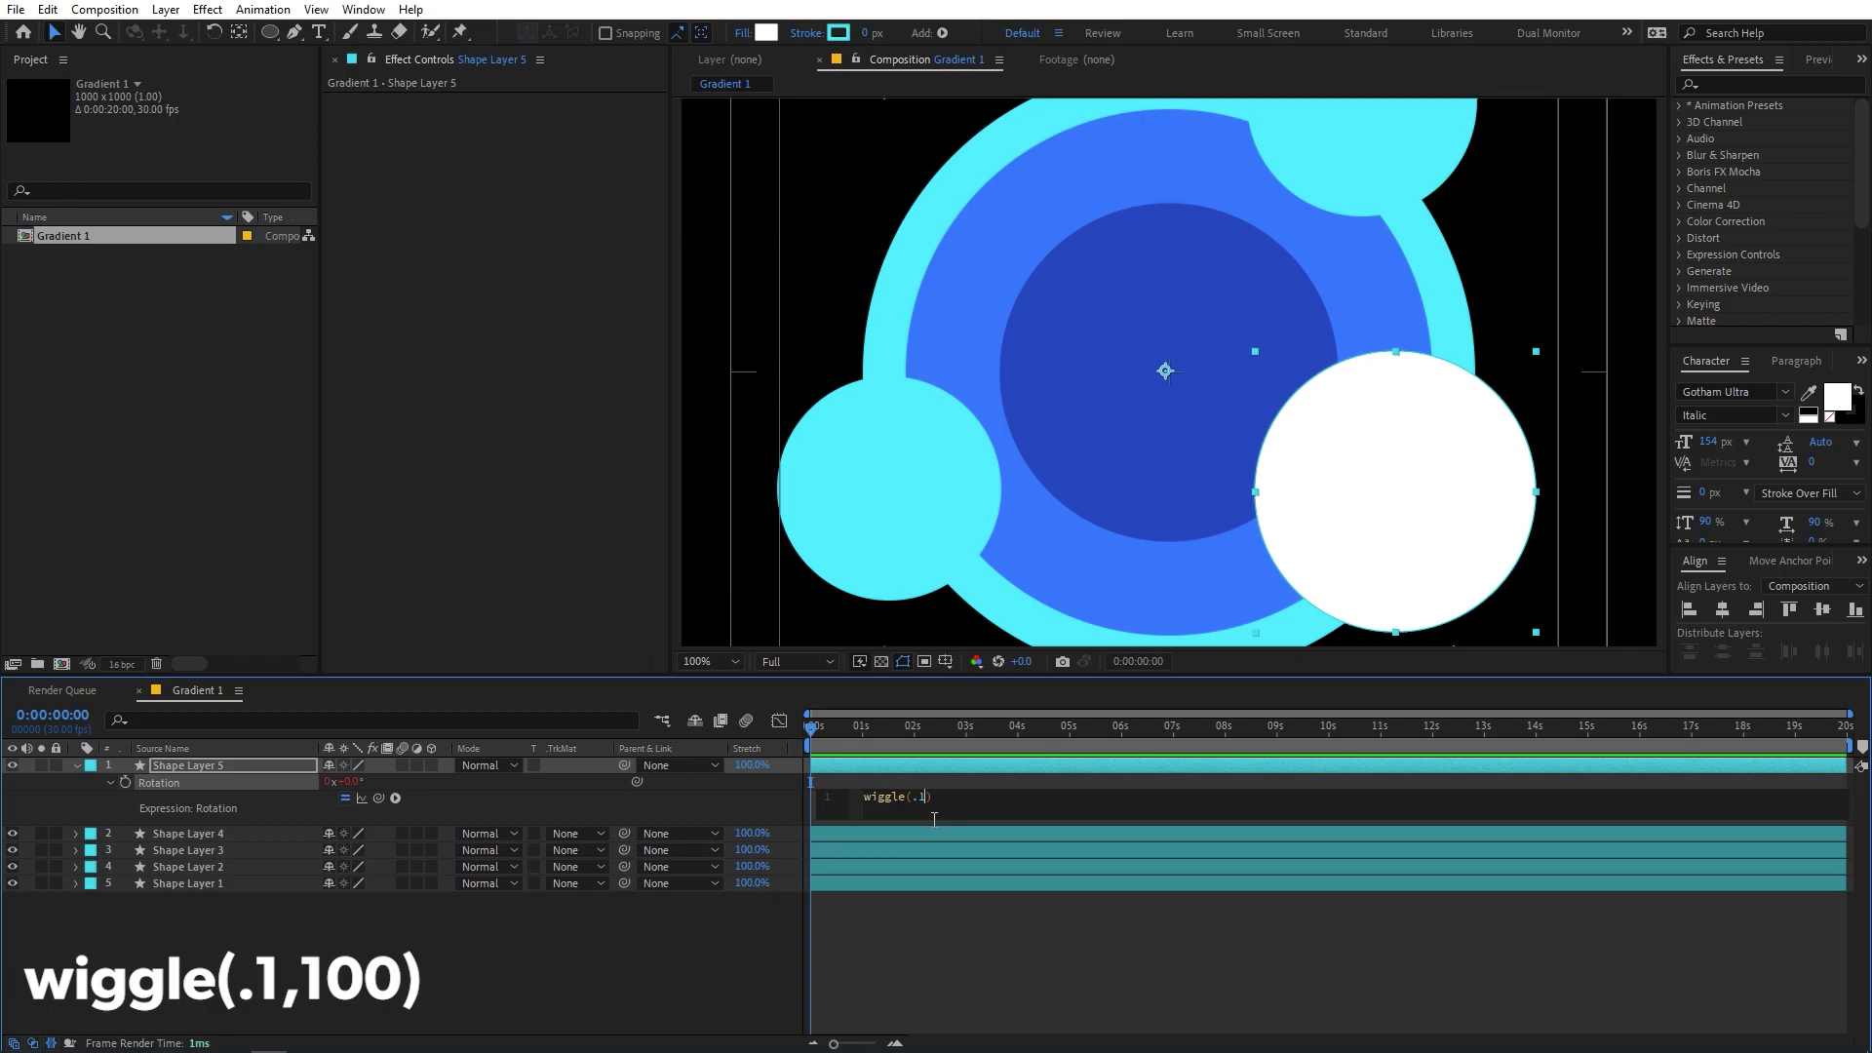
{"action": "type", "text": ".1,100"}
{"action": "left_click", "coordinate": [581, 835]}
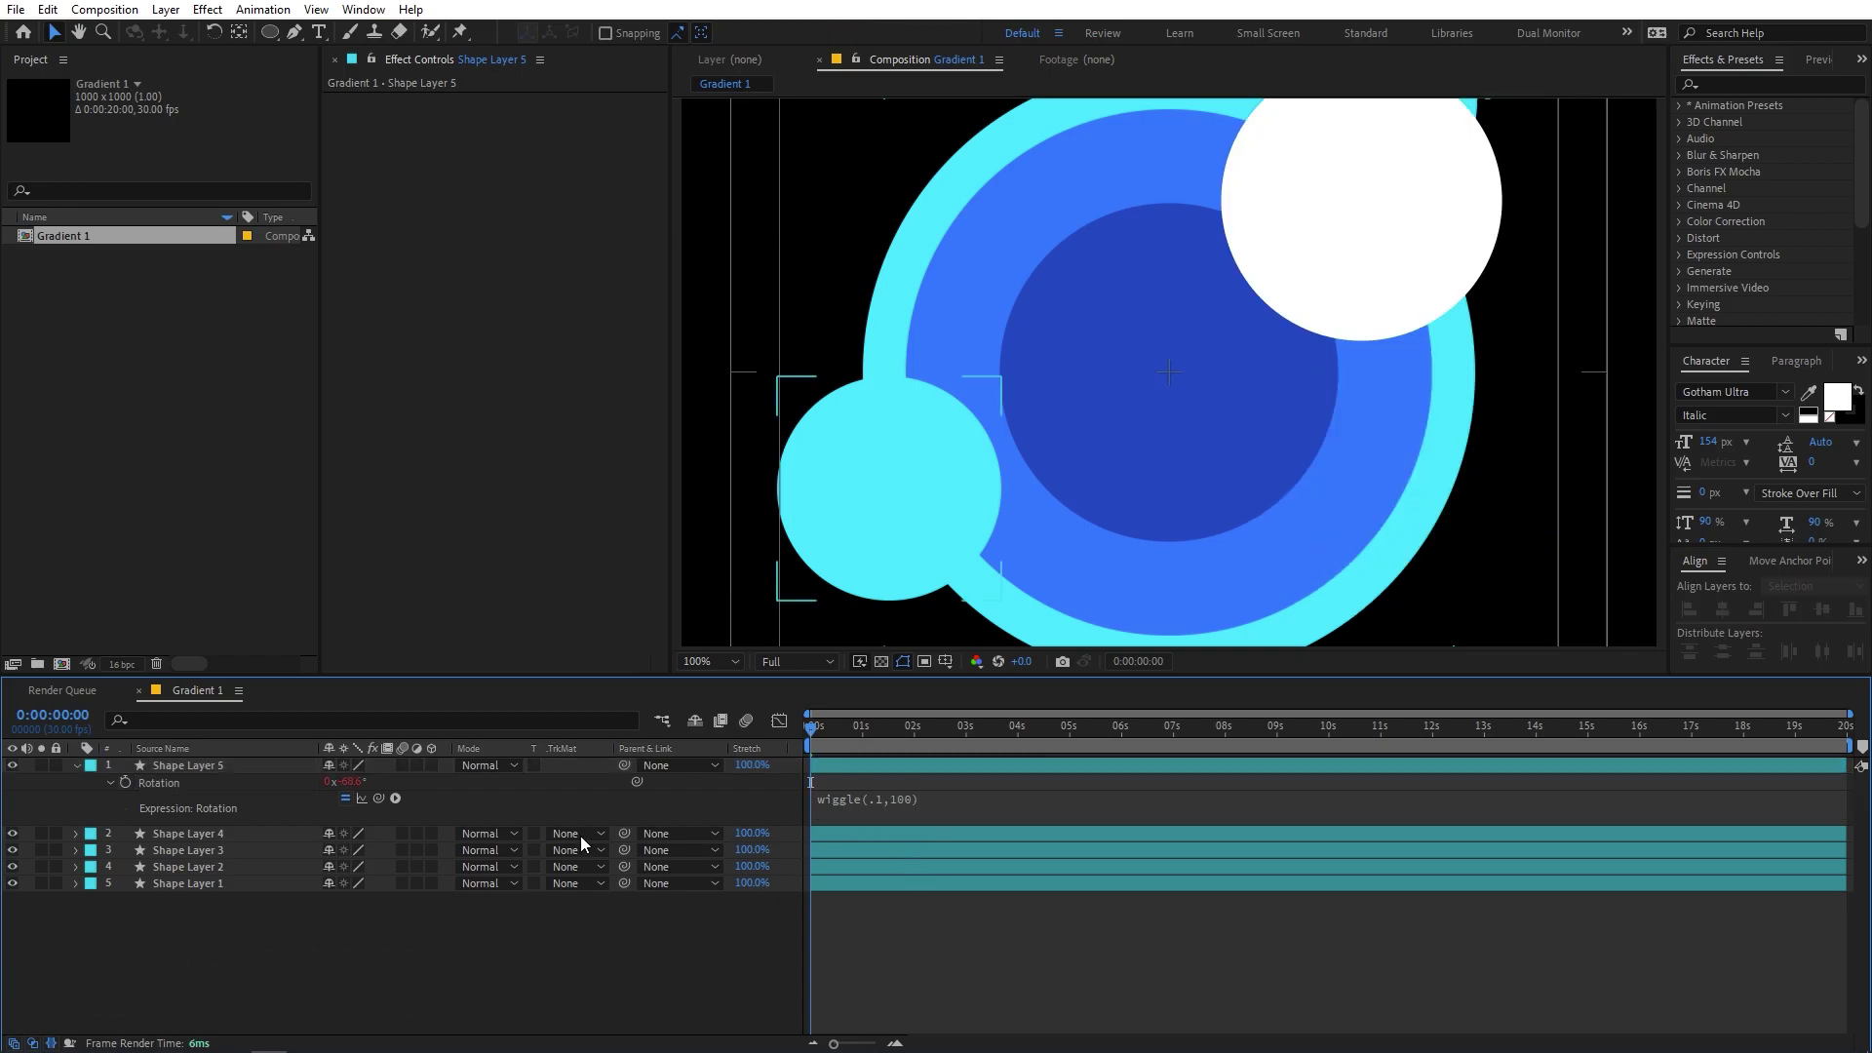
- Copy the white circle's wiggle expression to the rotation of Shape Layer 4 and change it to wiggle(.2,60)
{"action": "left_click", "coordinate": [889, 798]}
{"action": "key", "text": "ctrl+c"}
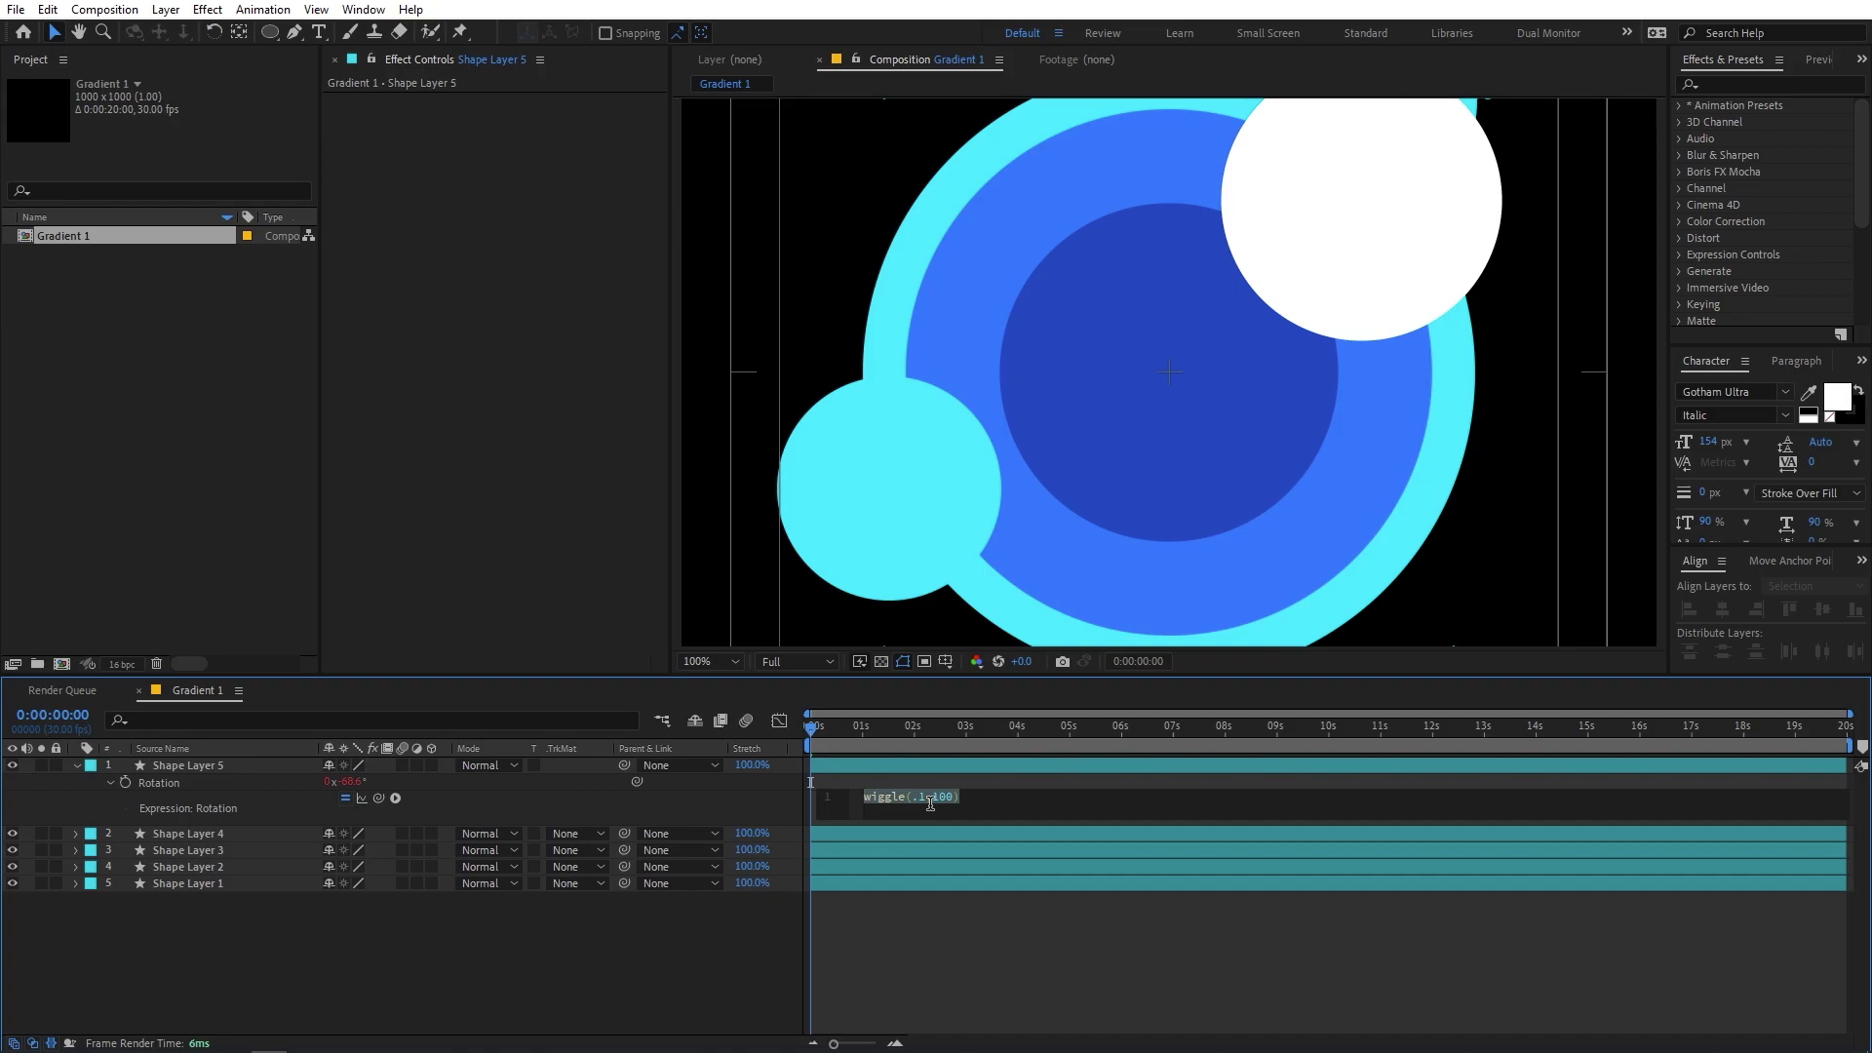
{"action": "left_click", "coordinate": [171, 834]}
{"action": "key", "text": "r"}
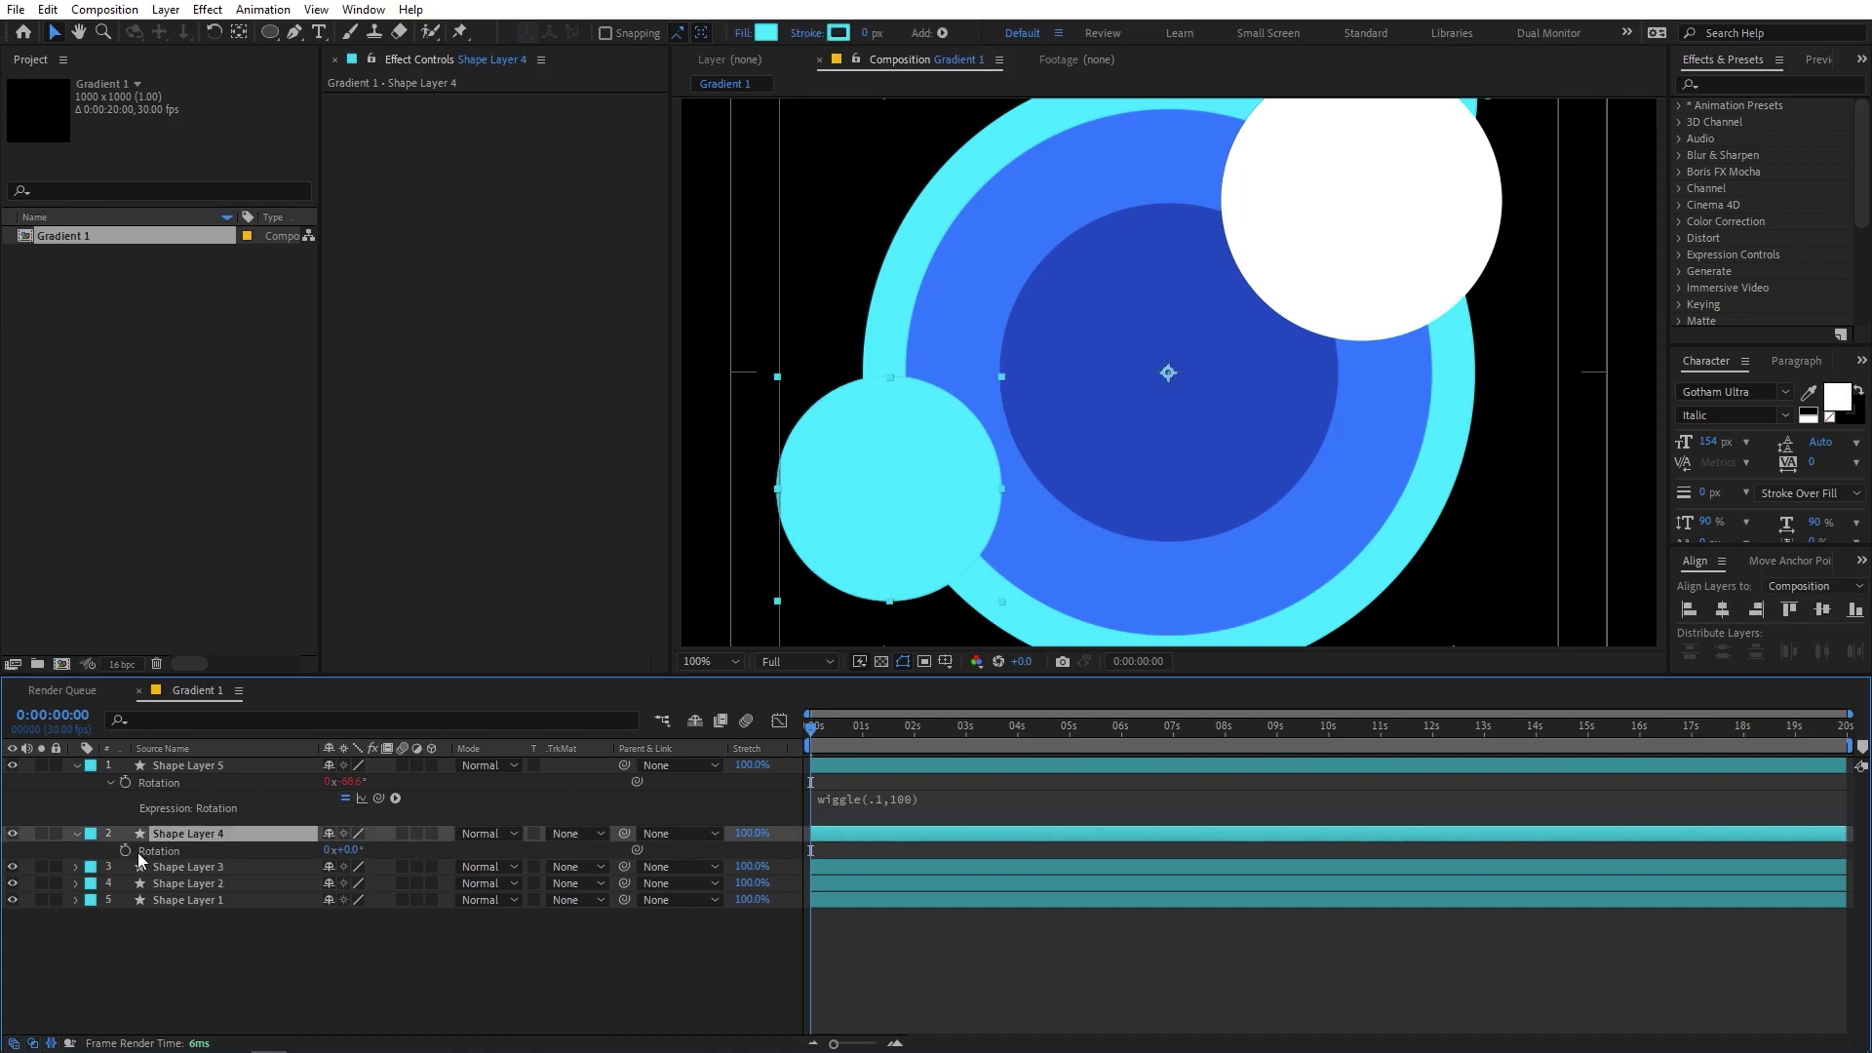
{"action": "left_click", "coordinate": [125, 851], "text": "alt"}
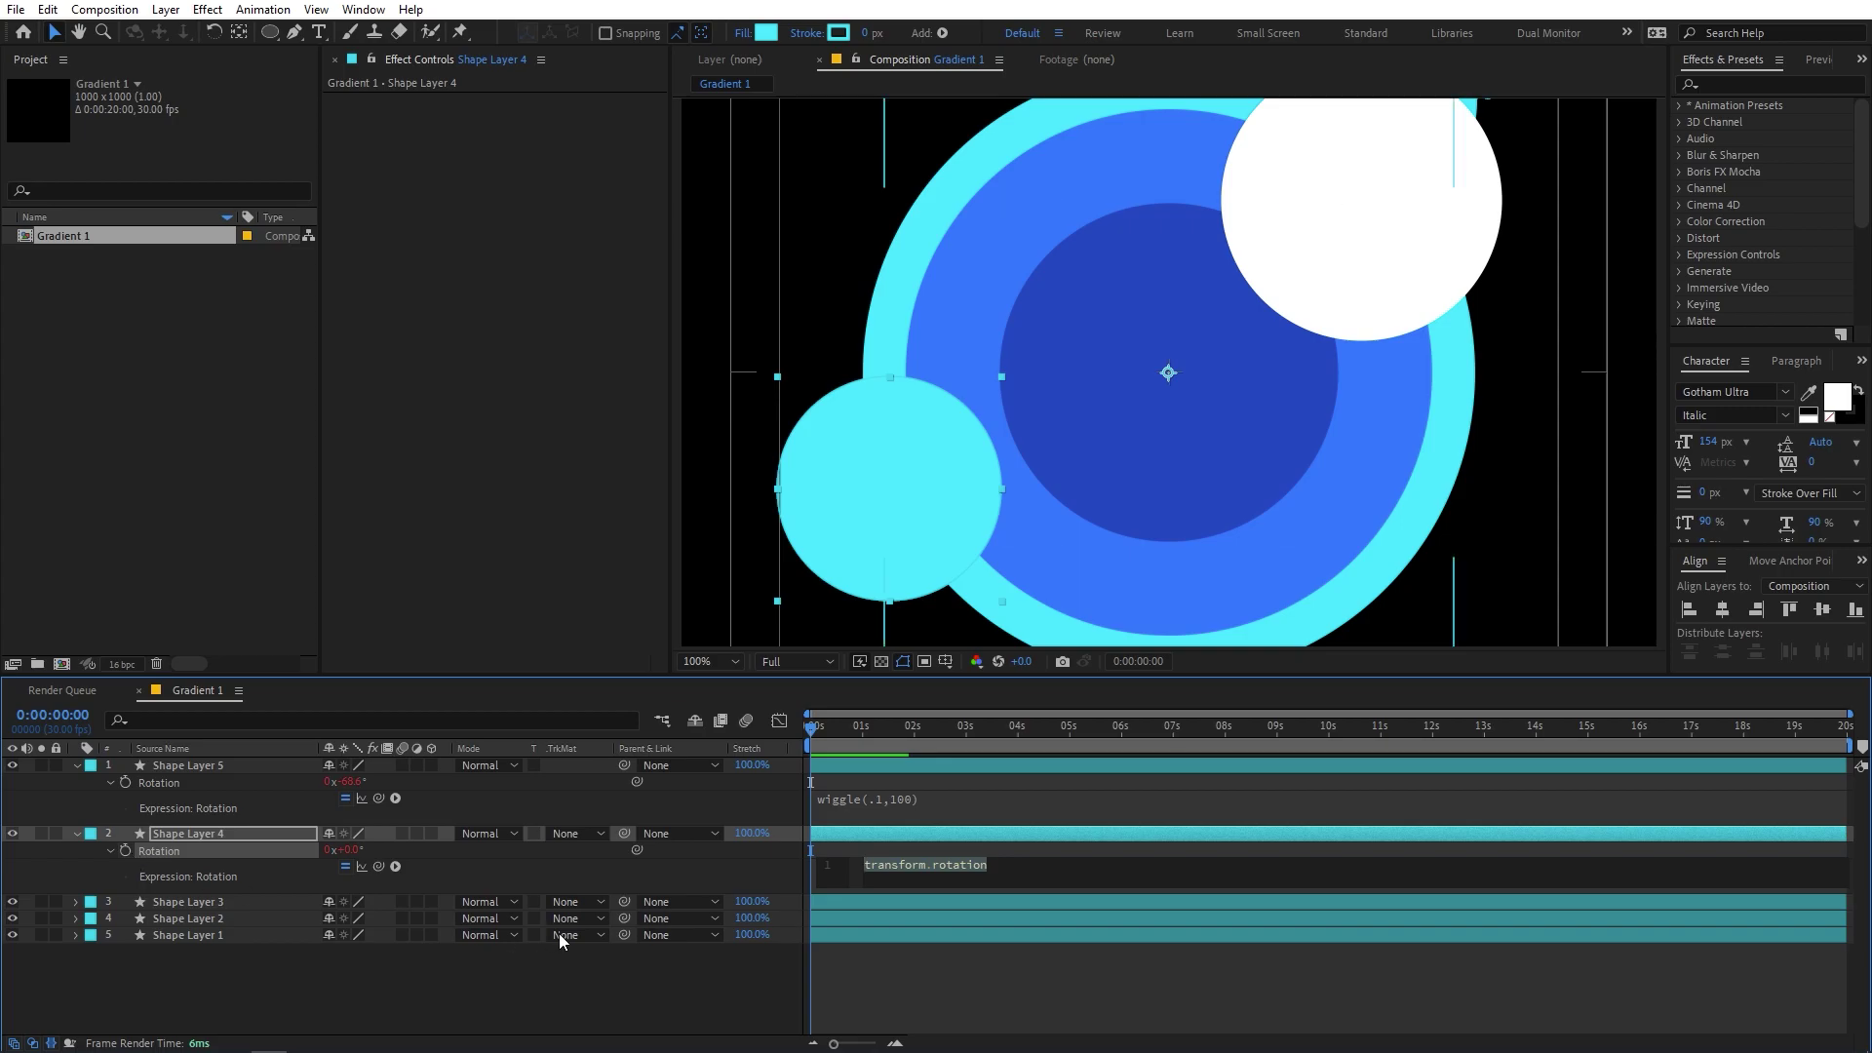
{"action": "key", "text": "ctrl+v"}
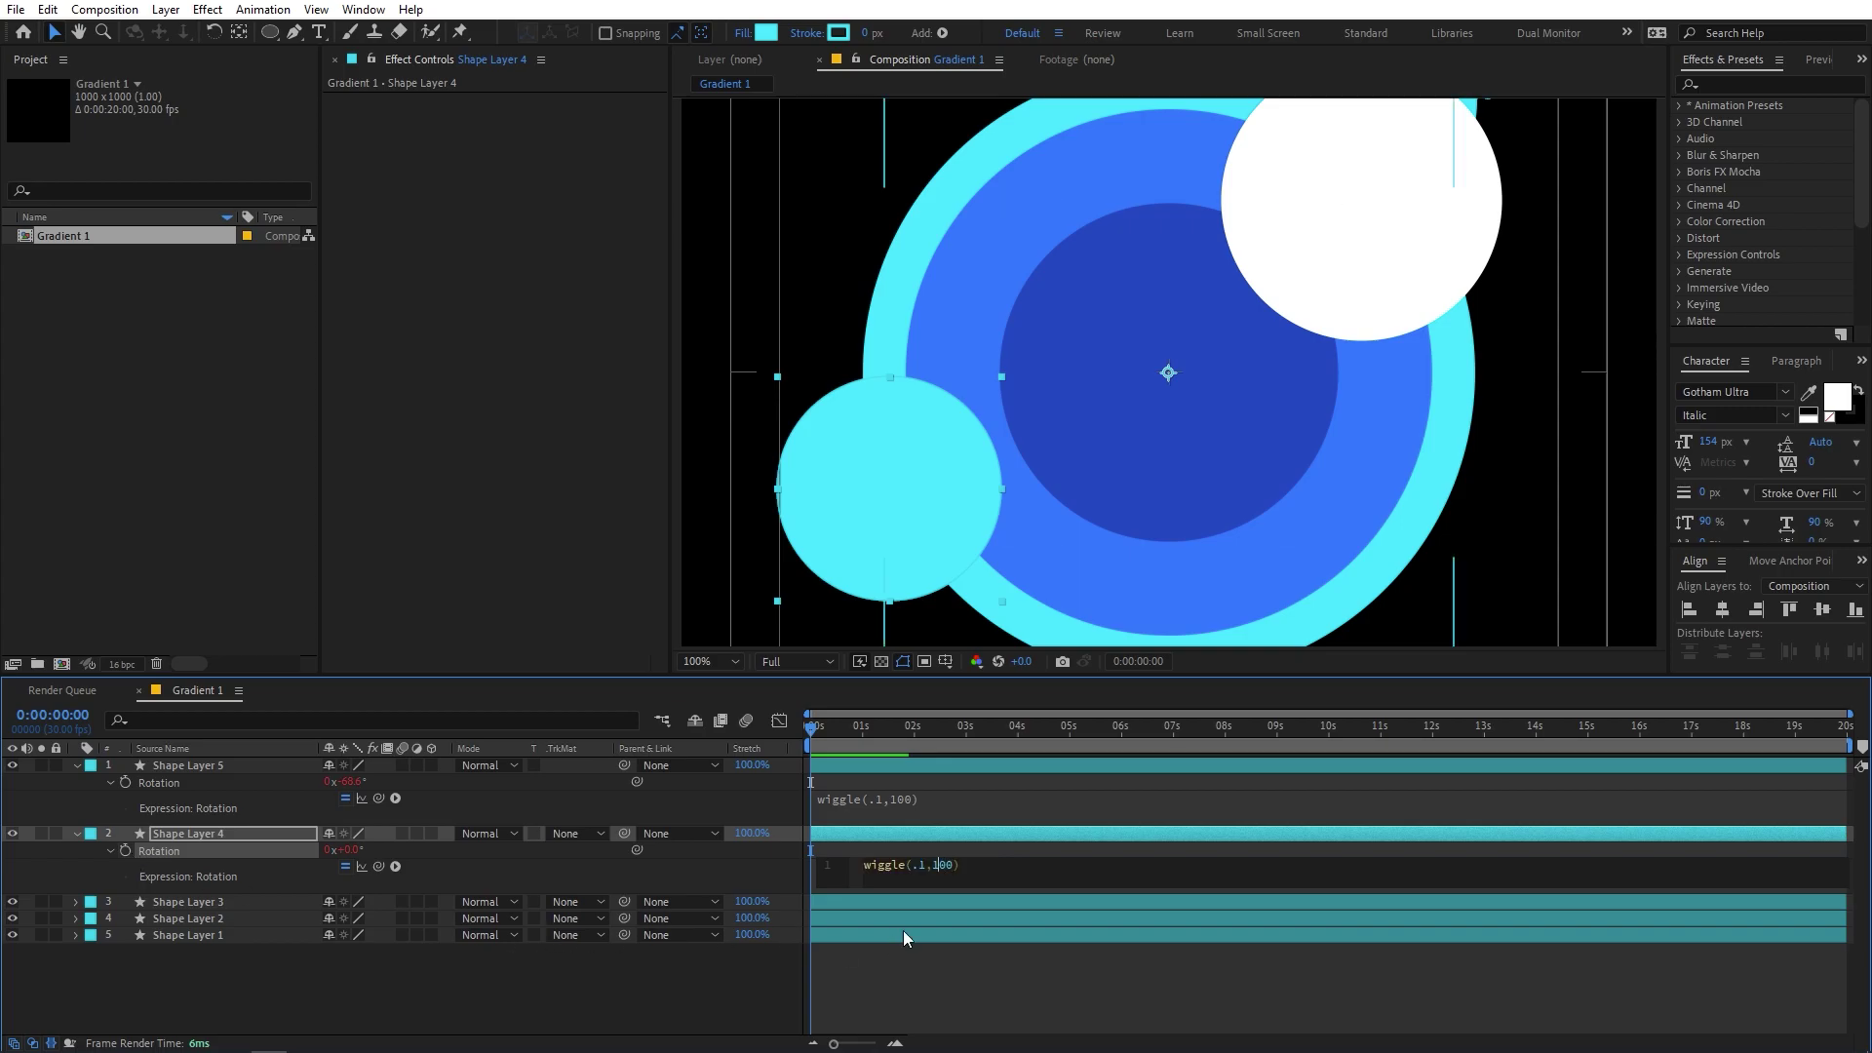
{"action": "key", "text": "shift+Right"}
{"action": "key", "text": "BackSpace"}
{"action": "key", "text": "BackSpace"}
{"action": "type", "text": "6"}
{"action": "key", "text": "shift+Right"}
- Paste the wiggle expression onto the rotation of Shape Layer 3 and change it to wiggle(.2,80)
{"action": "left_click", "coordinate": [211, 901]}
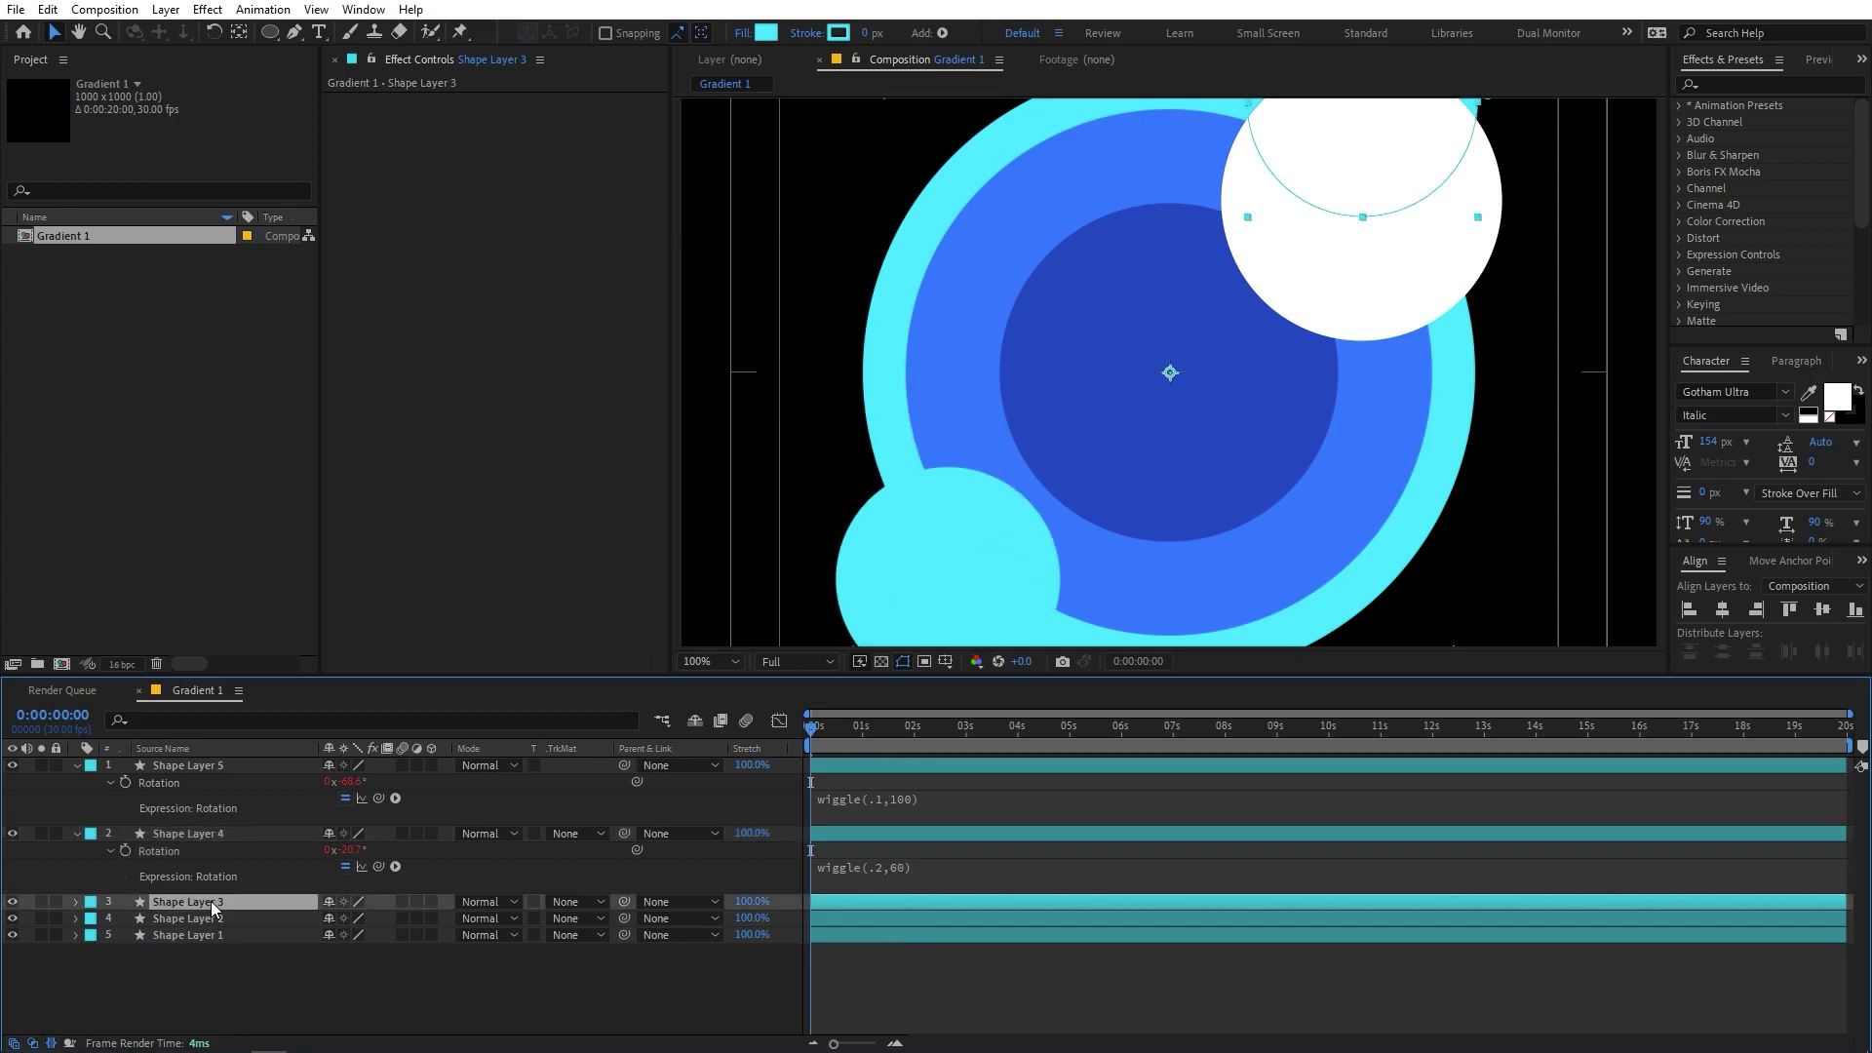
{"action": "key", "text": "r"}
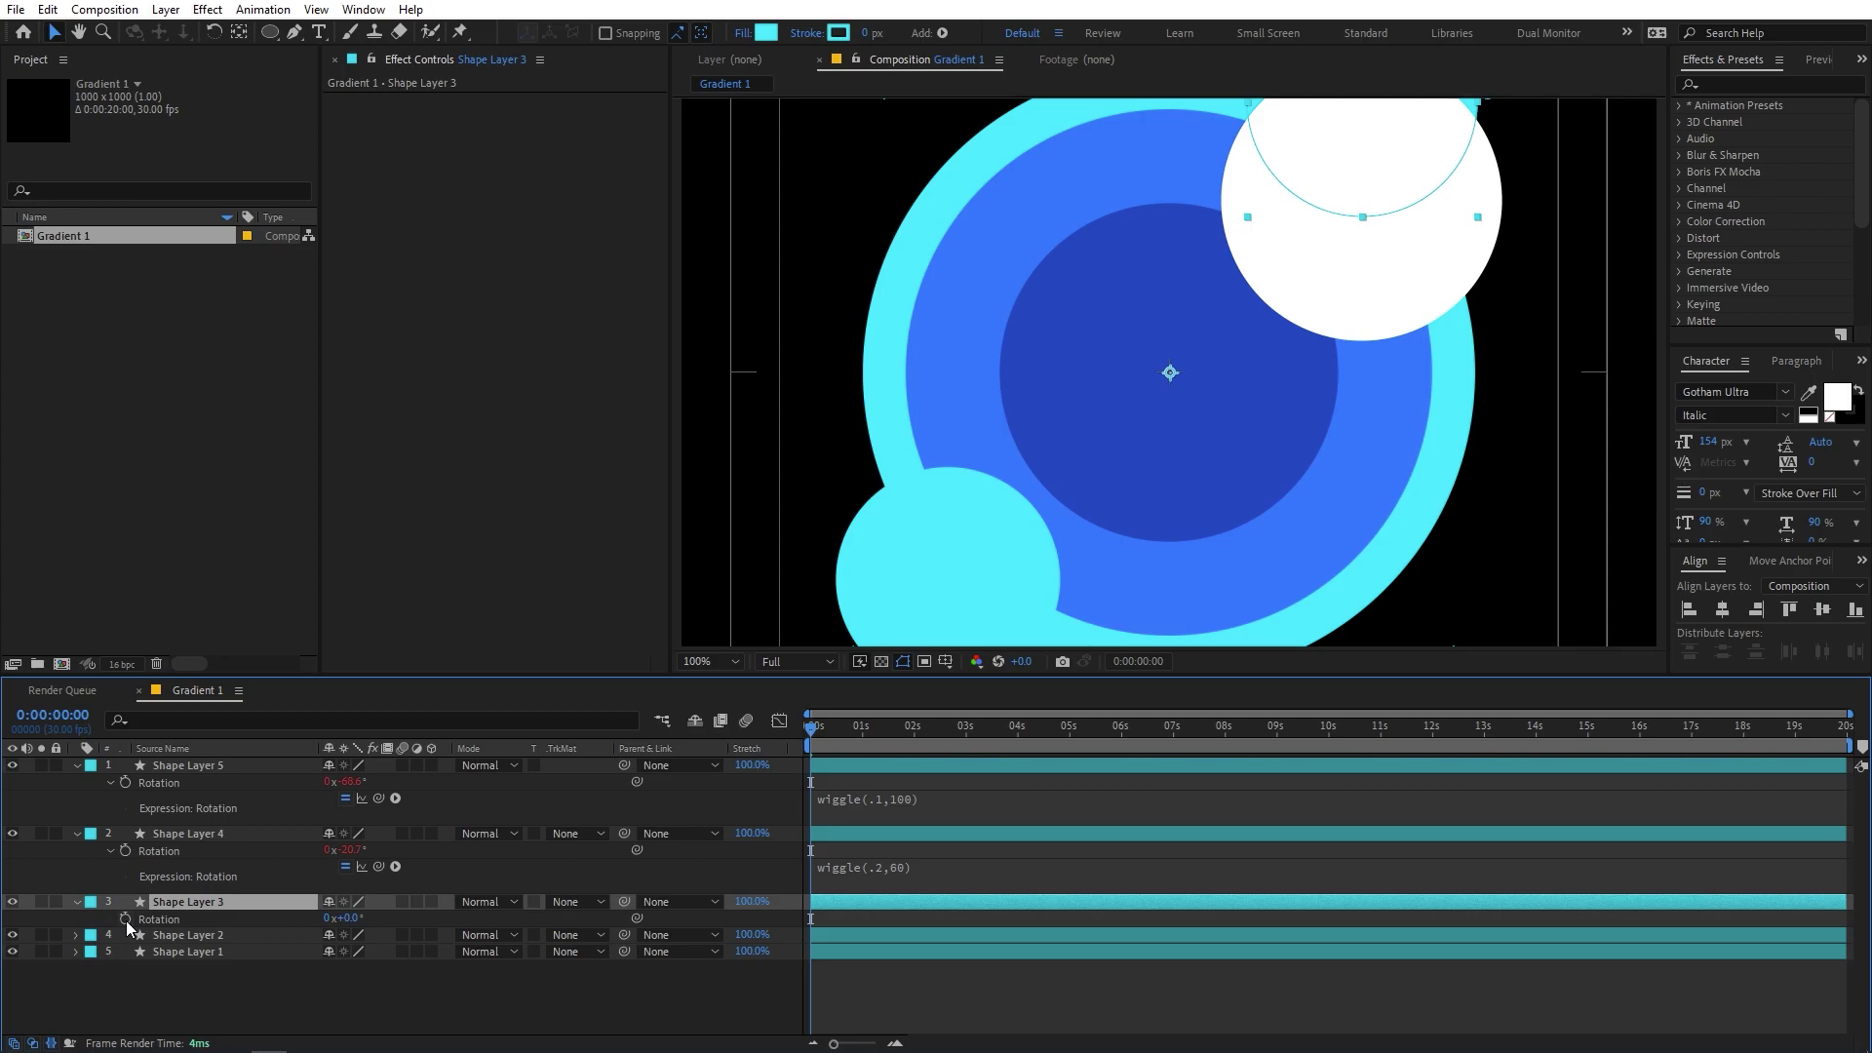
{"action": "left_click", "coordinate": [126, 919], "text": "alt"}
{"action": "type", "text": "wiggle(.1,100)"}
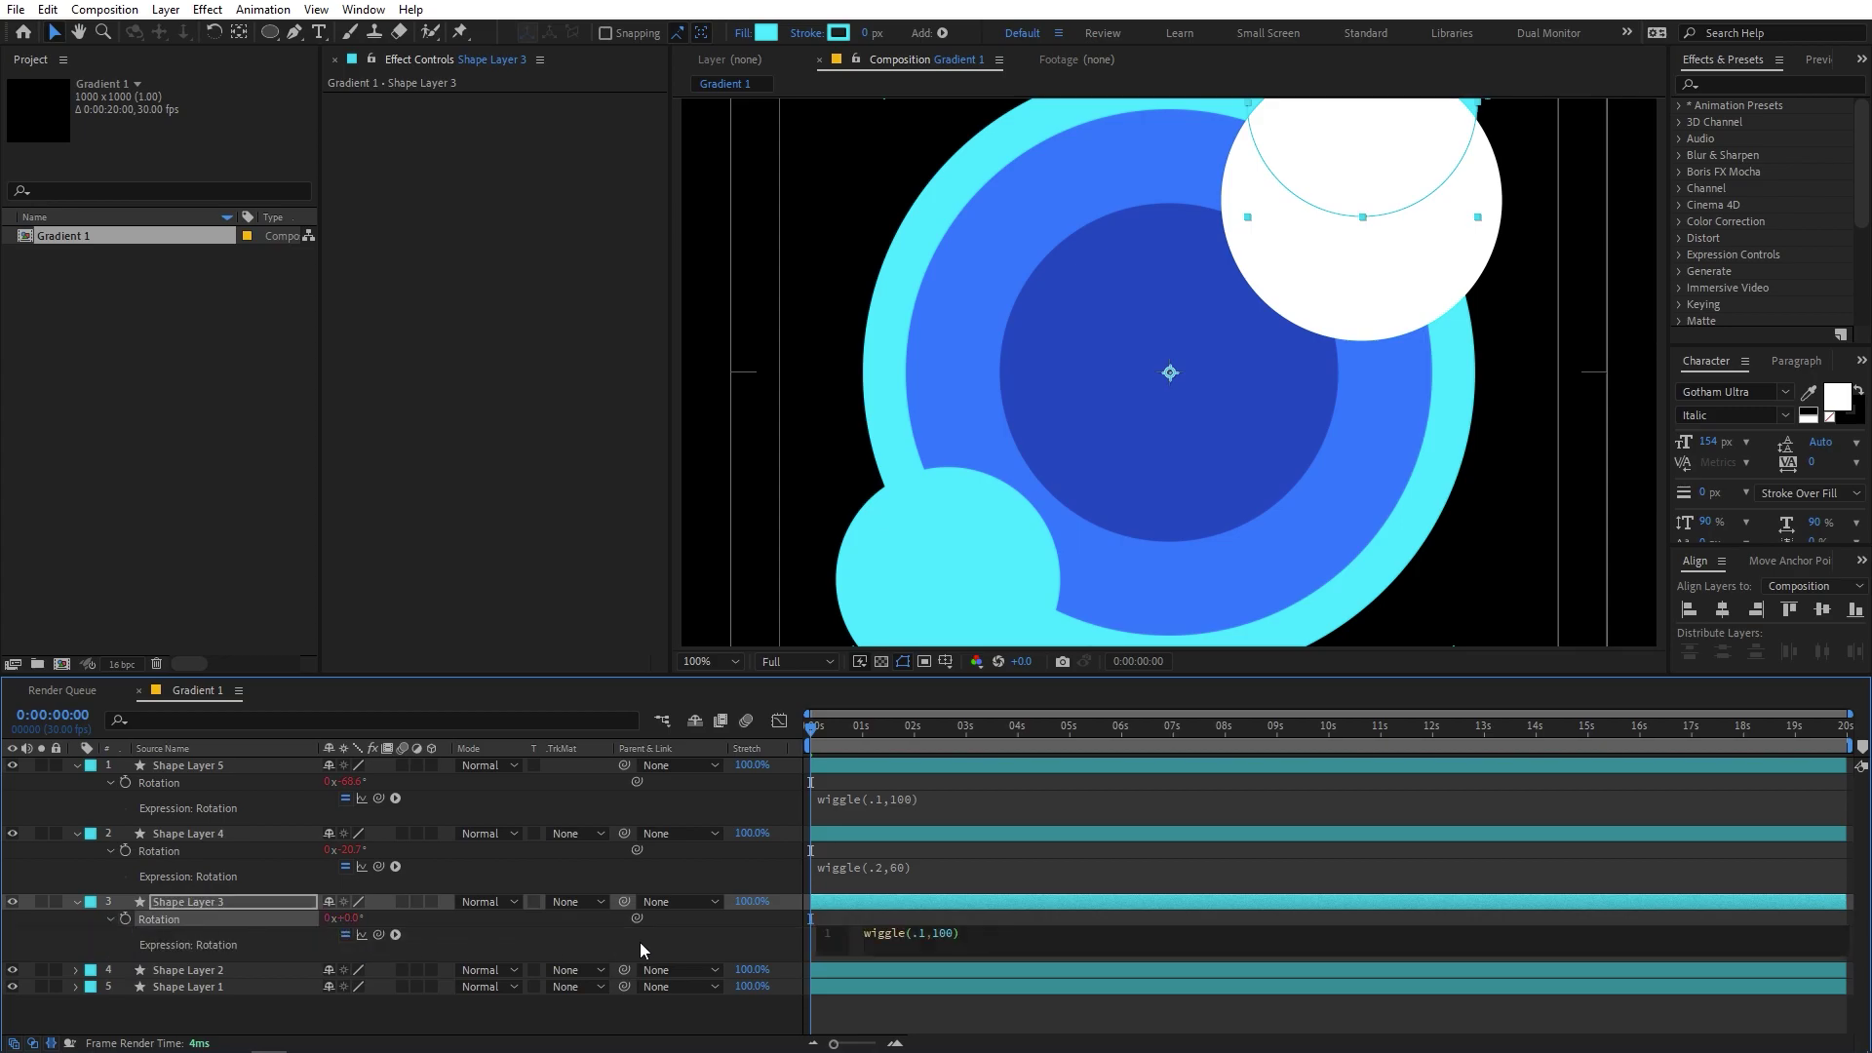
{"action": "key", "text": "Left"}
{"action": "key", "text": "shift+Left"}
{"action": "type", "text": "8"}
{"action": "key", "text": "Left"}
{"action": "key", "text": "Left"}
{"action": "key", "text": "shift+Left"}
{"action": "type", "text": "2"}
{"action": "left_click", "coordinate": [864, 877]}
- Preview the wiggling circles and offset the base rotation of the white circle's layer to about 72°
{"action": "key", "text": "comma"}
{"action": "key", "text": "space"}
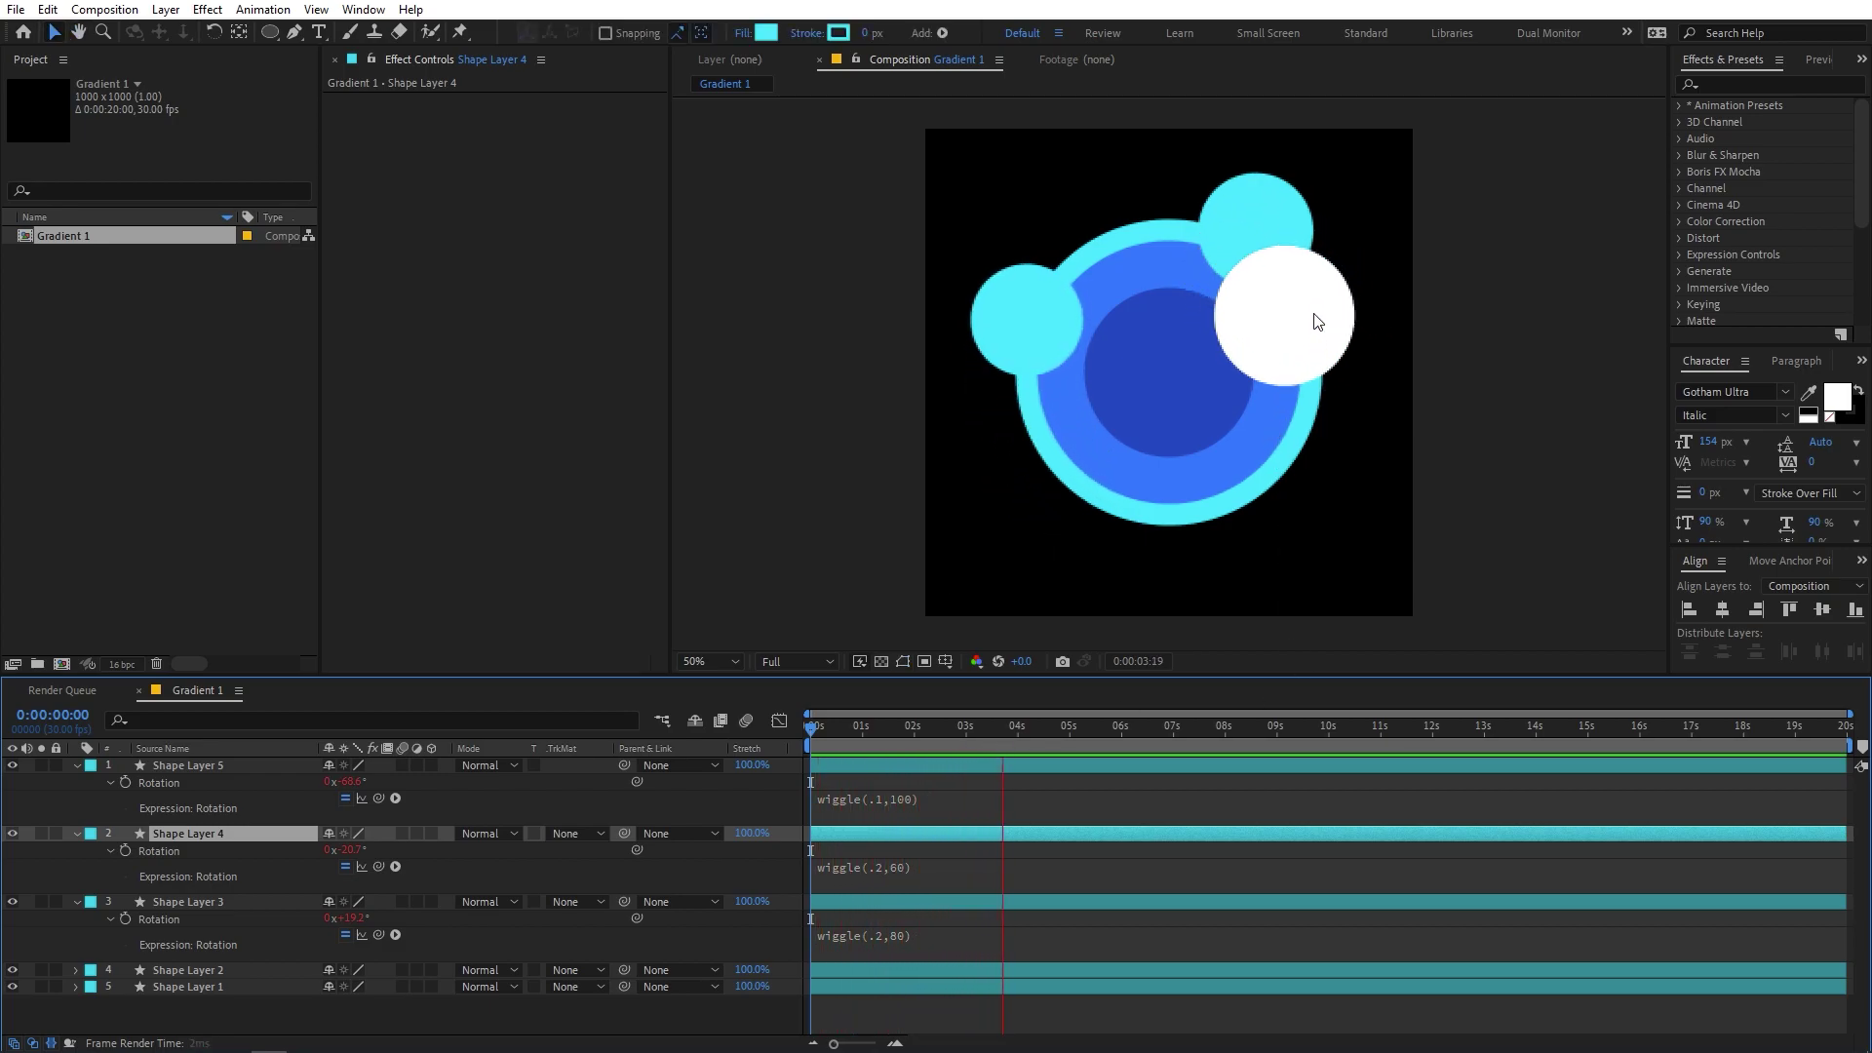
{"action": "left_click", "coordinate": [1313, 343]}
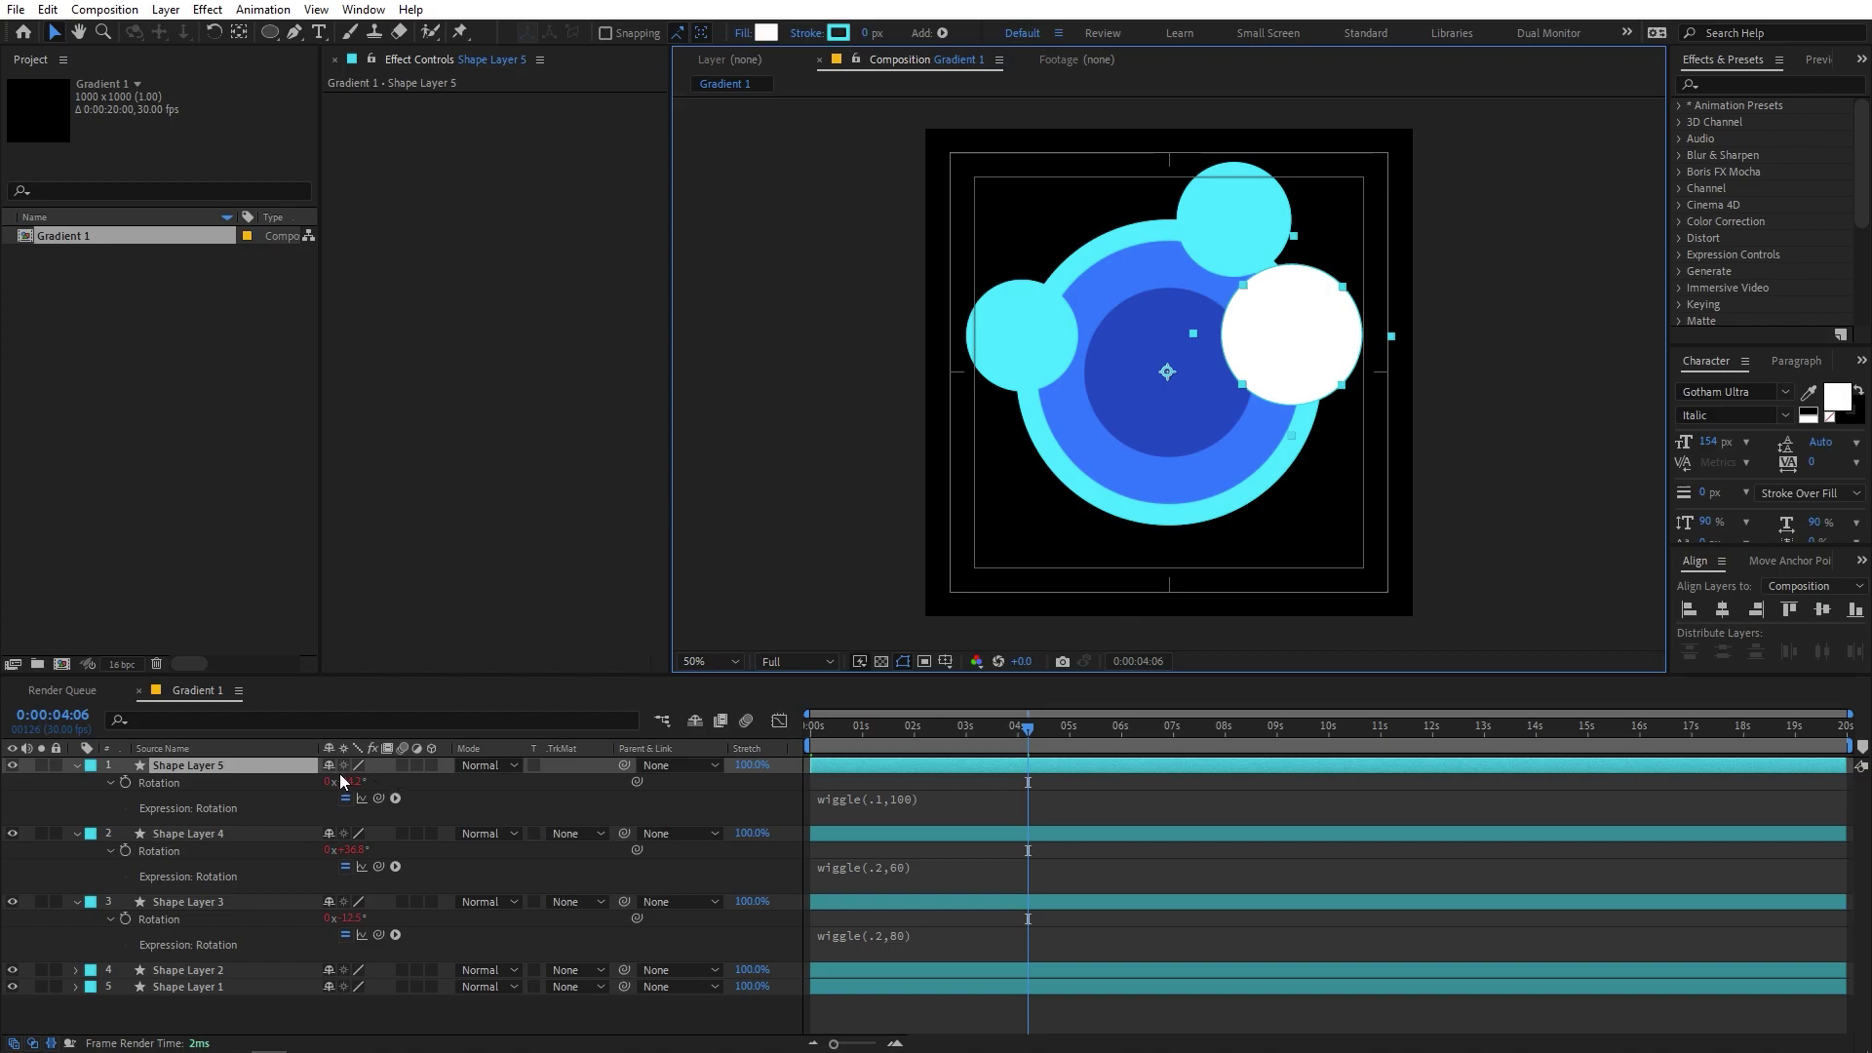
{"action": "left_click_drag", "start_coordinate": [352, 782], "coordinate": [430, 785]}
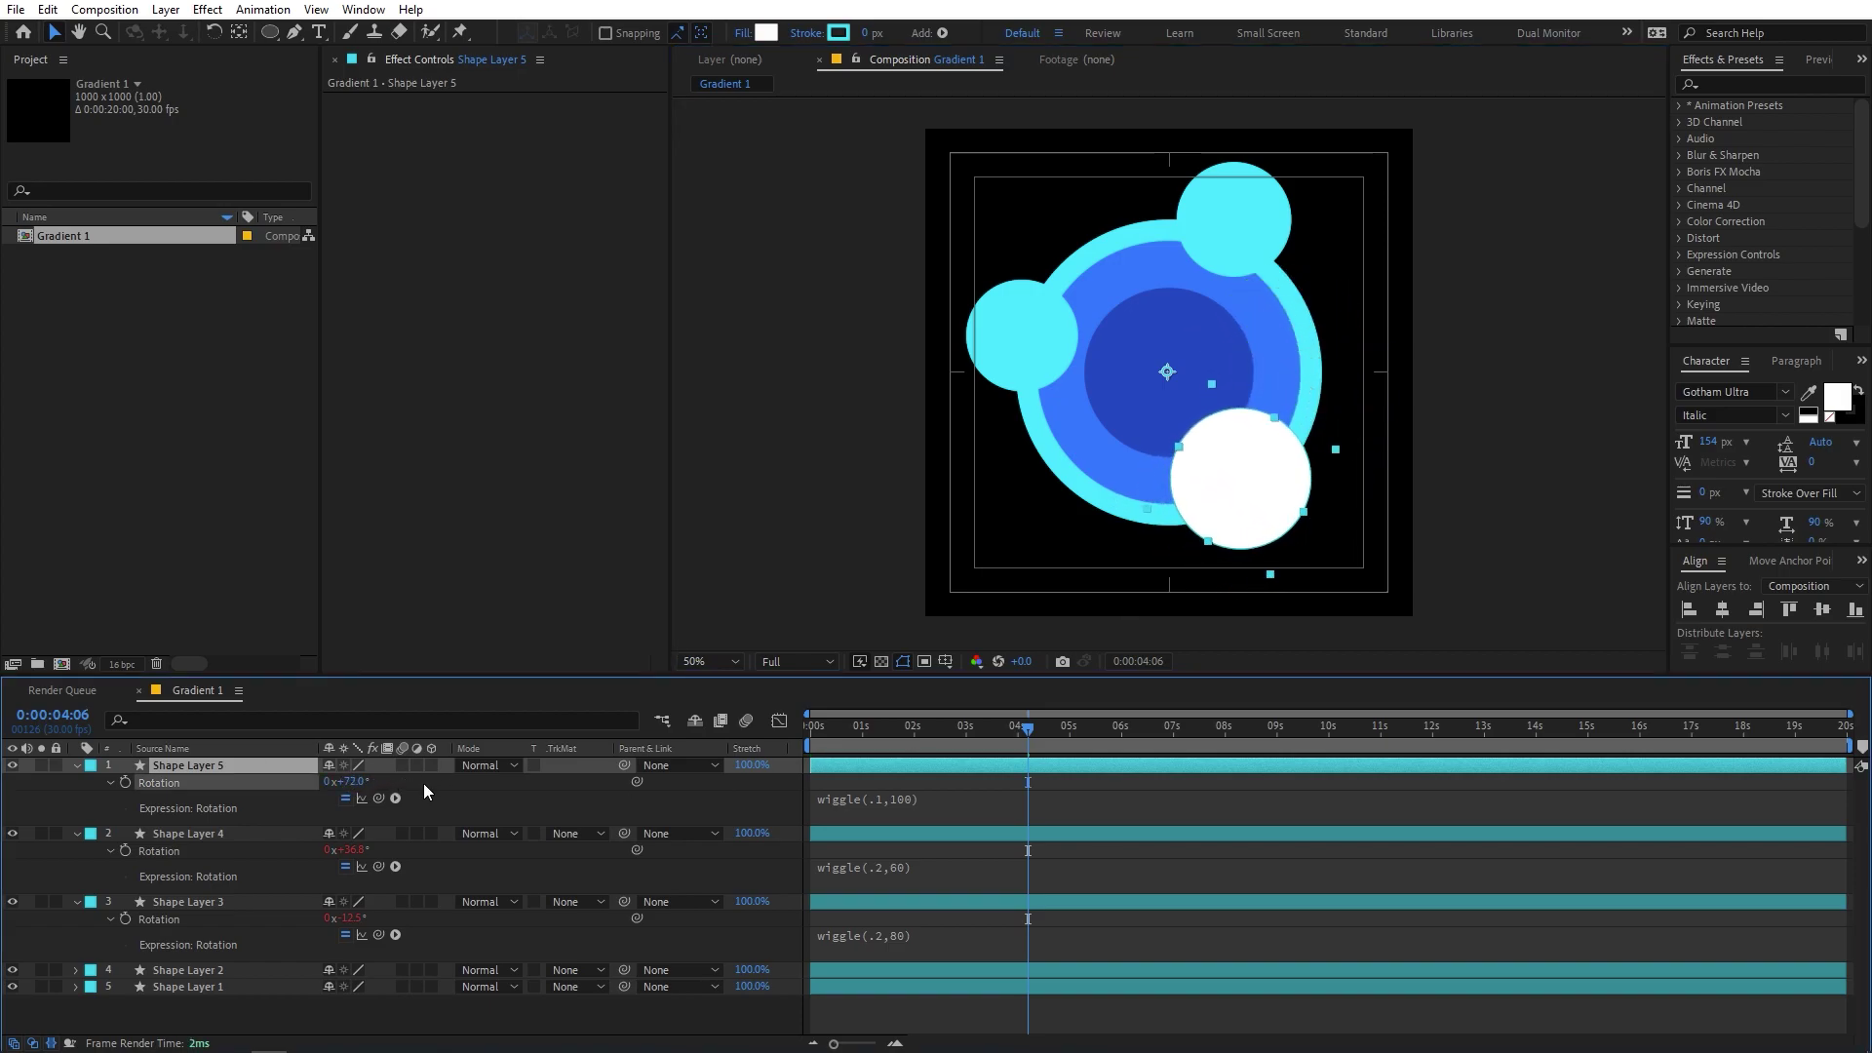
{"action": "key", "text": "space"}
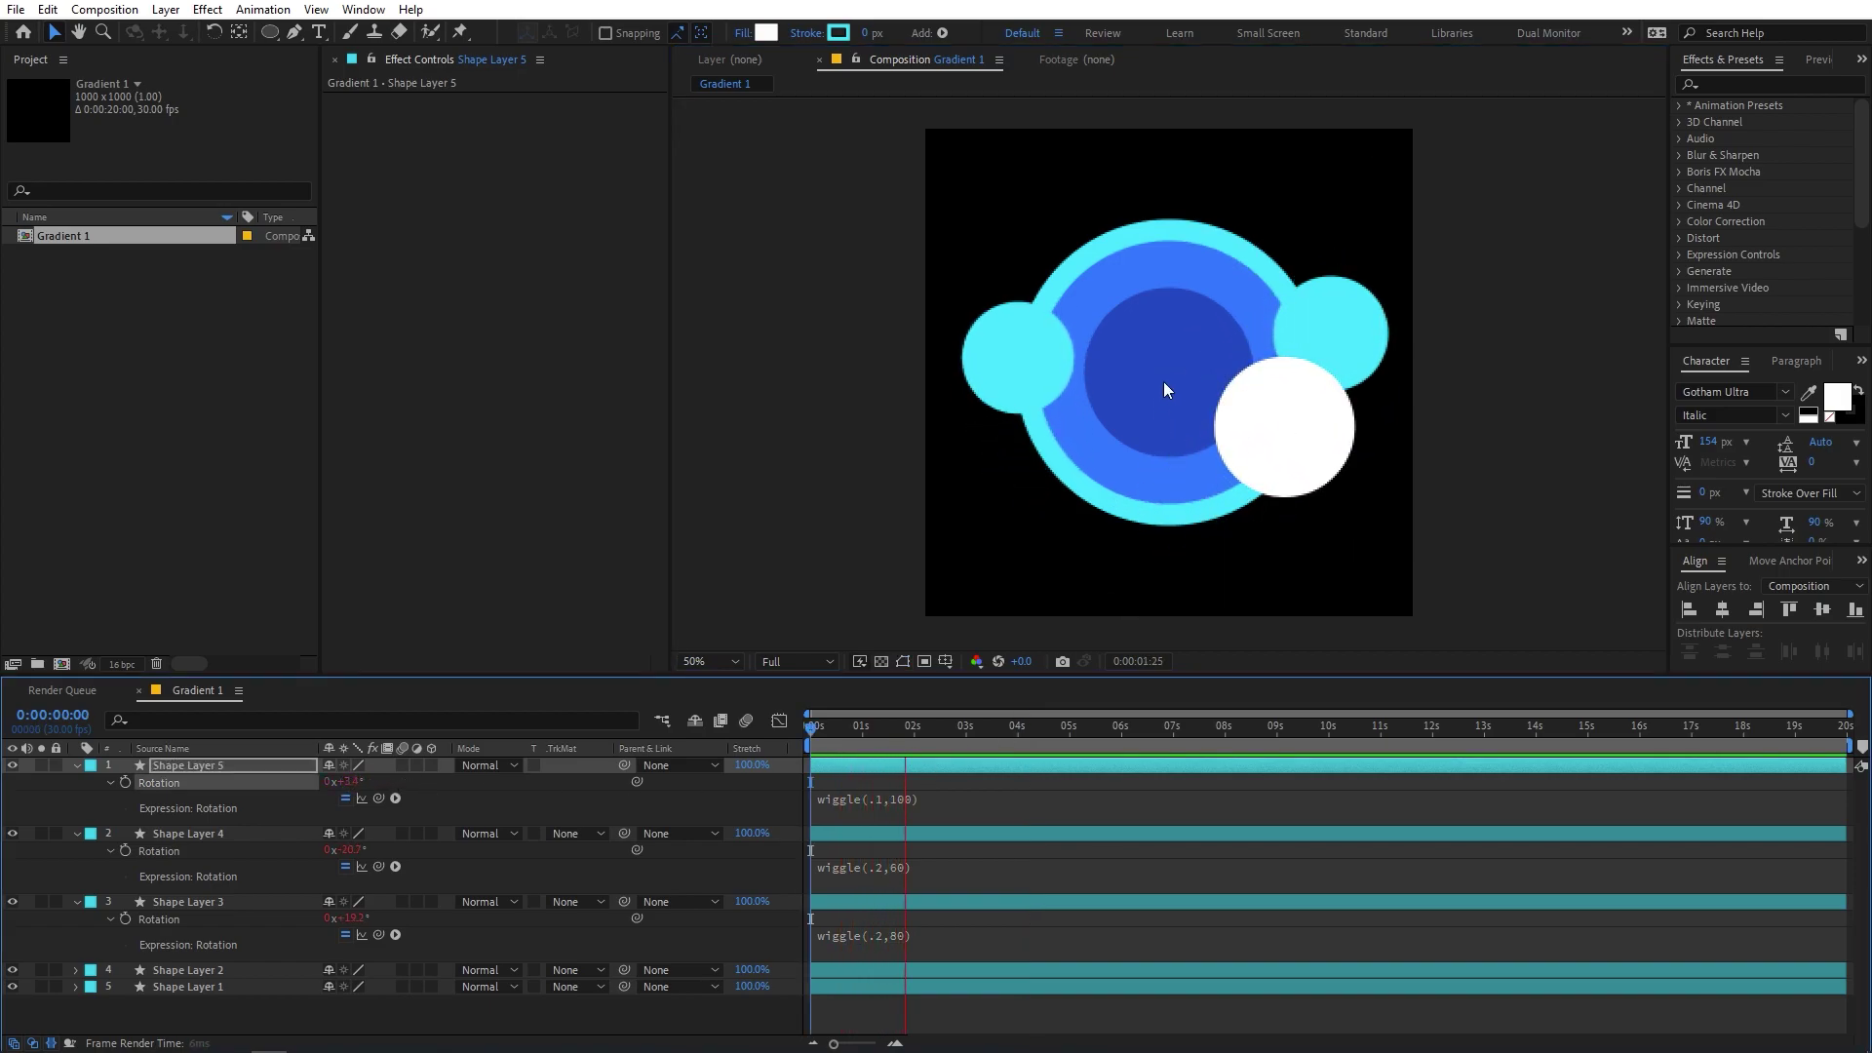
{"action": "key", "text": "space"}
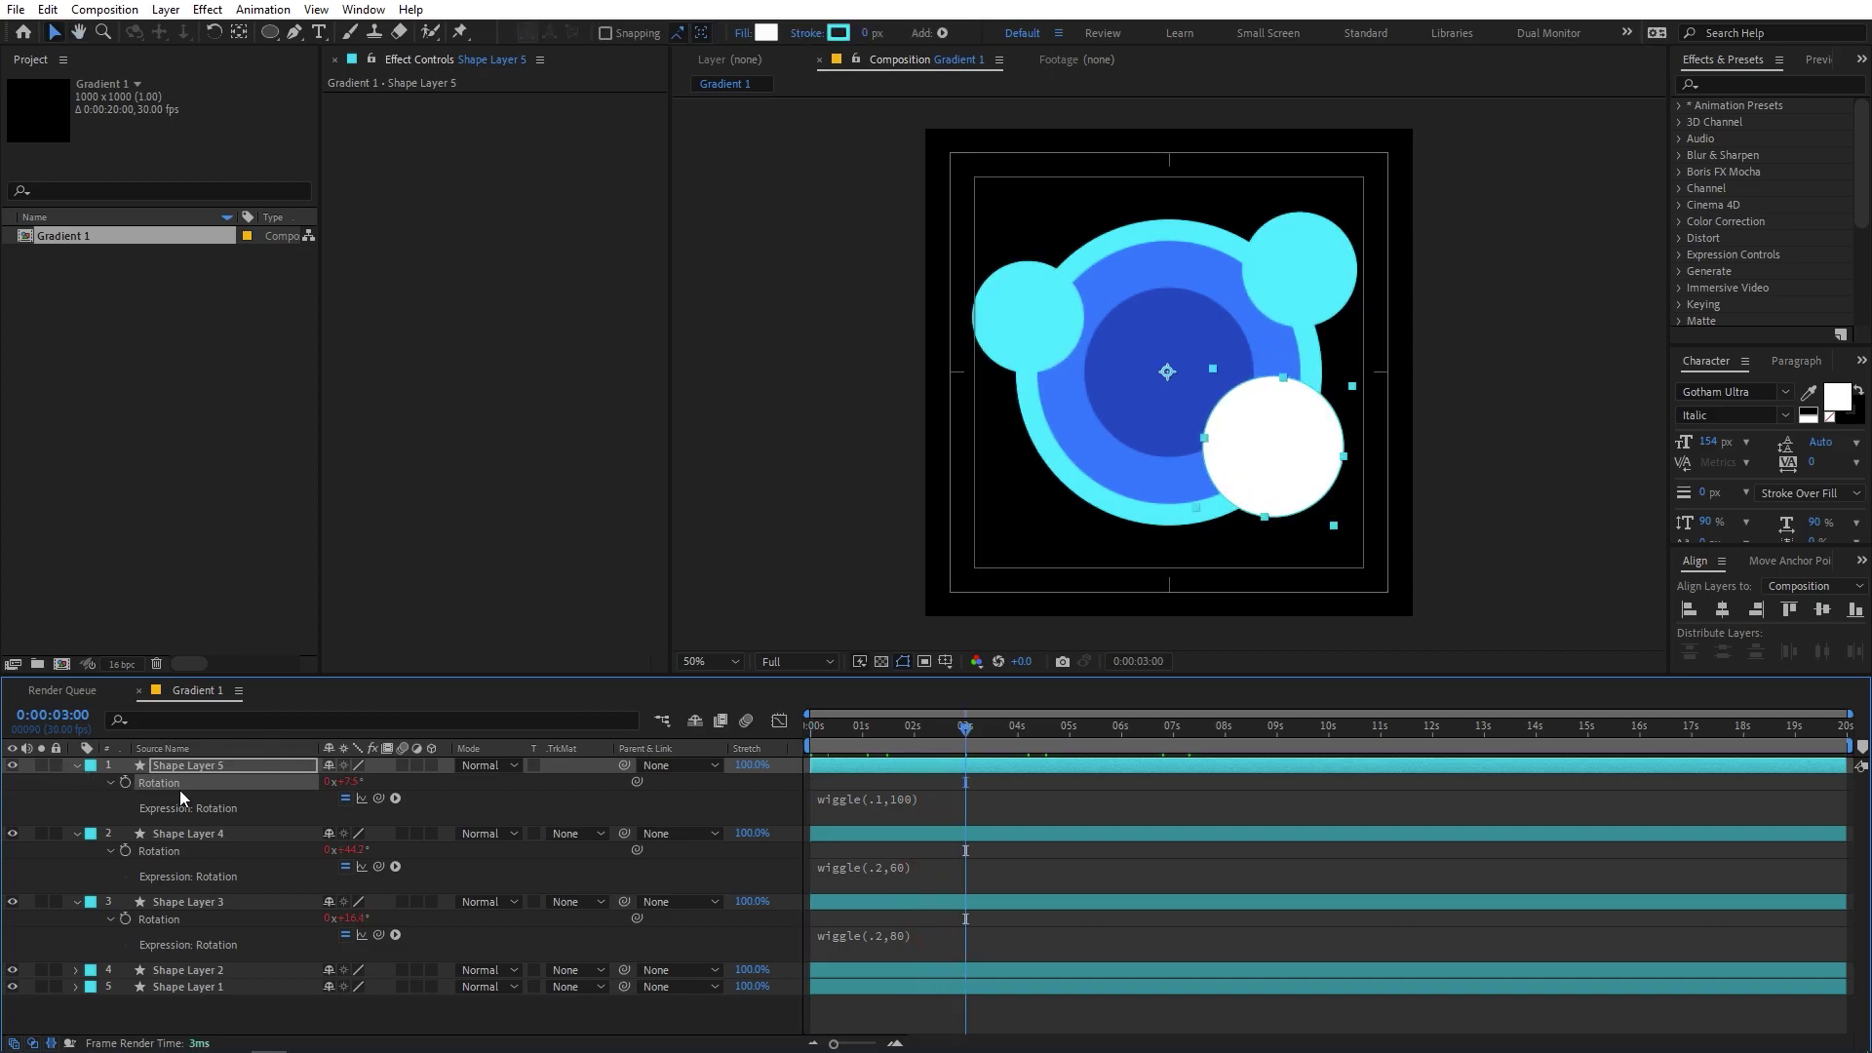
- Collapse the properties of all shape layers and add a new adjustment layer above them
{"action": "key", "text": "ctrl+a"}
{"action": "key", "text": "u"}
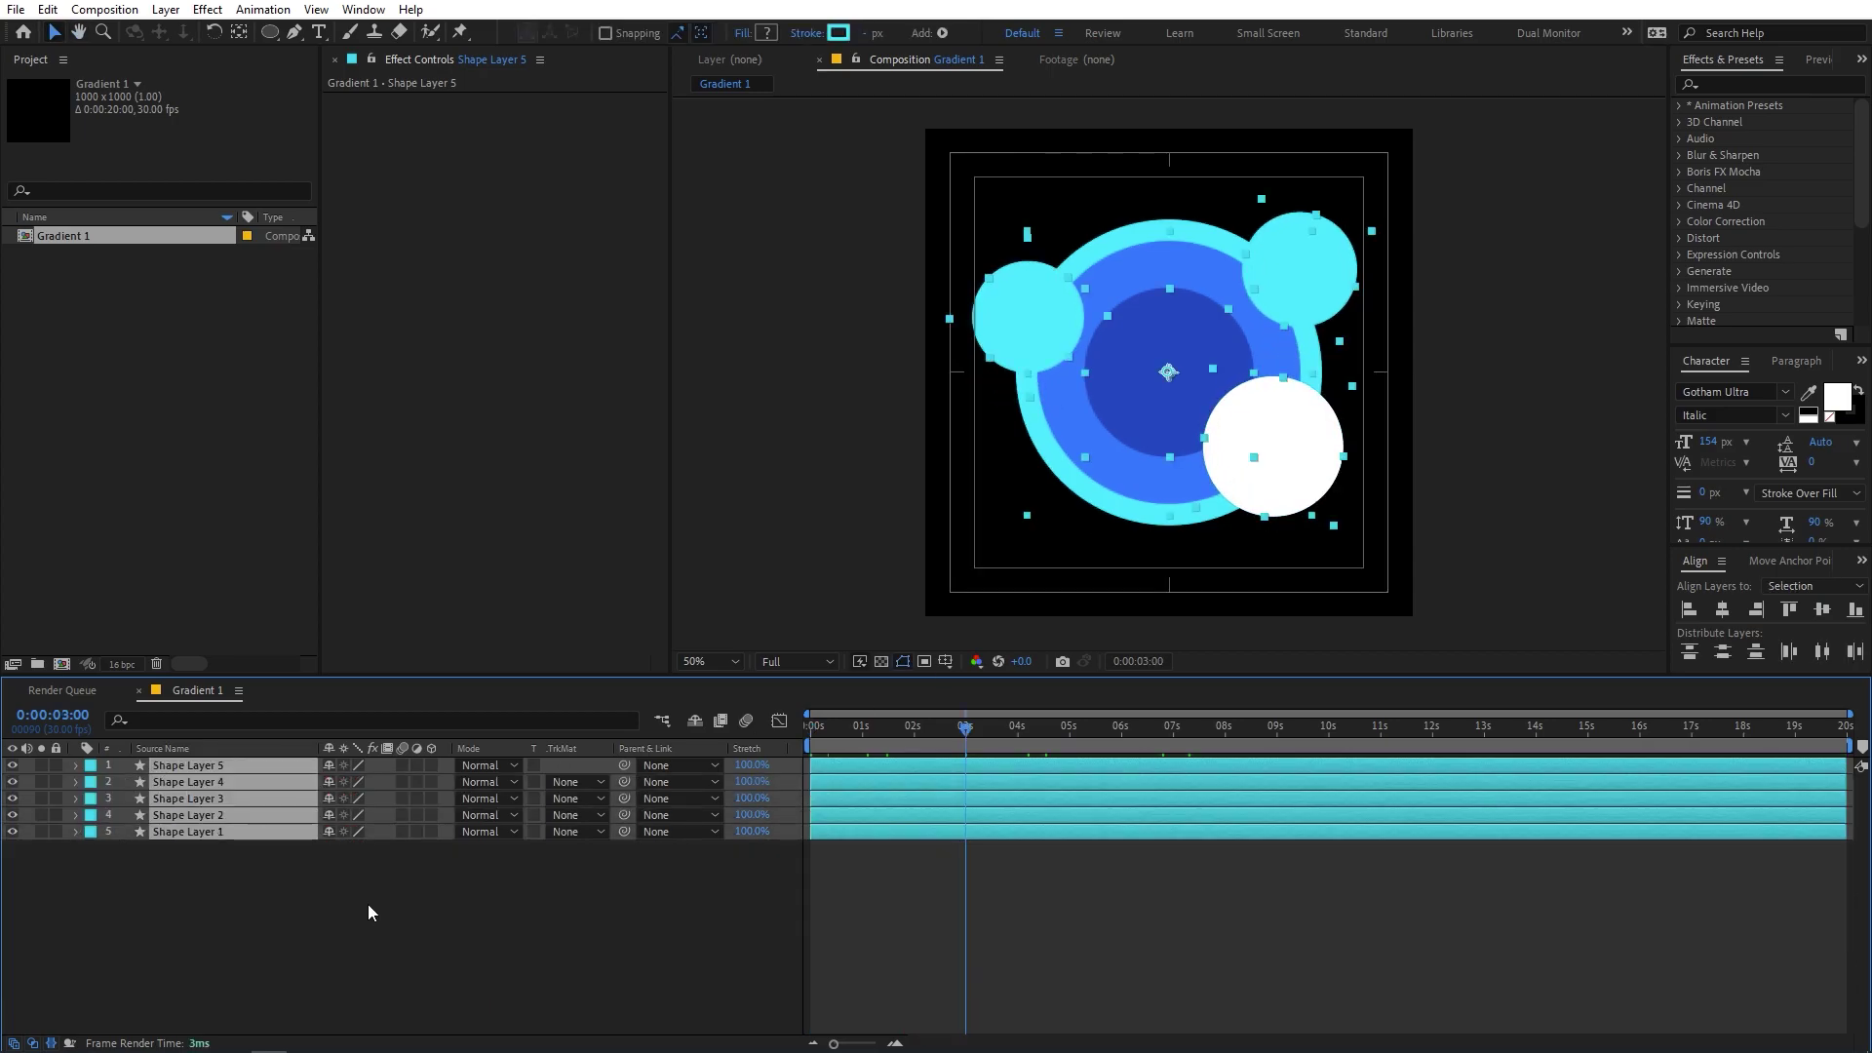
{"action": "left_click", "coordinate": [370, 905]}
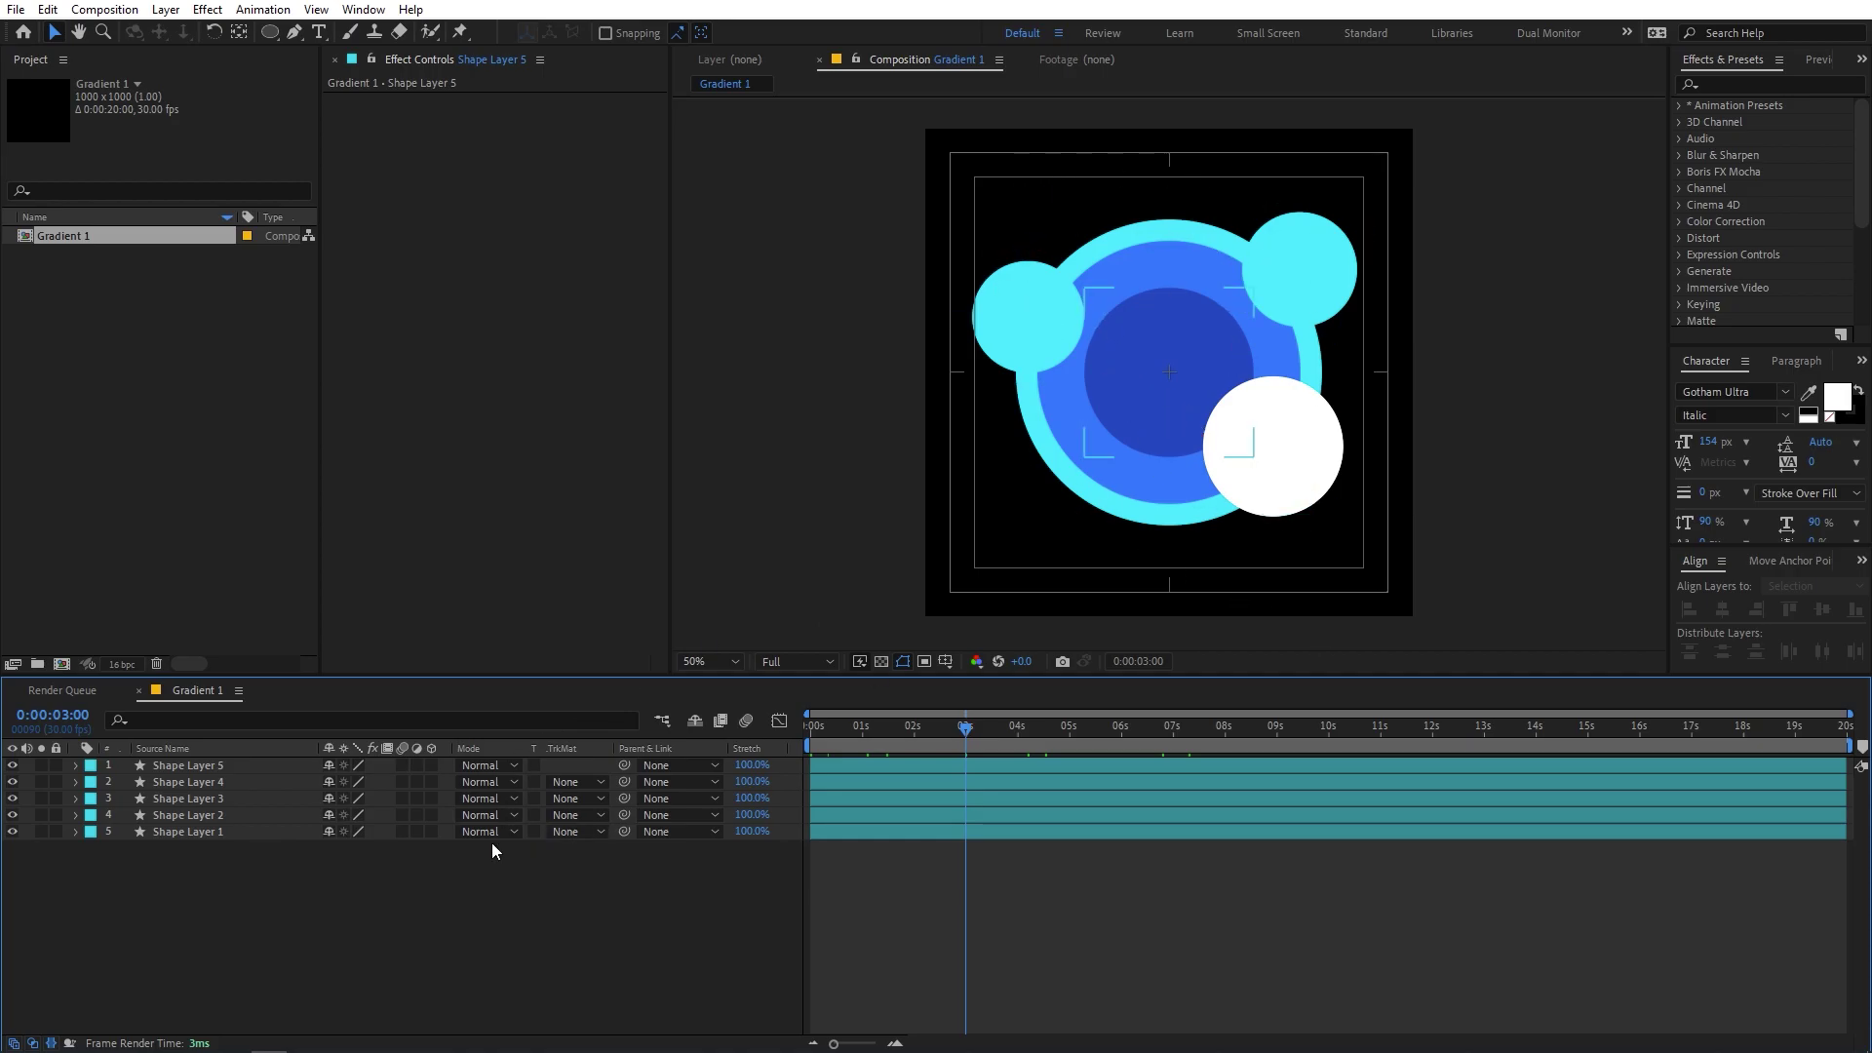
{"action": "right_click", "coordinate": [268, 931]}
{"action": "mouse_move", "coordinate": [332, 695]}
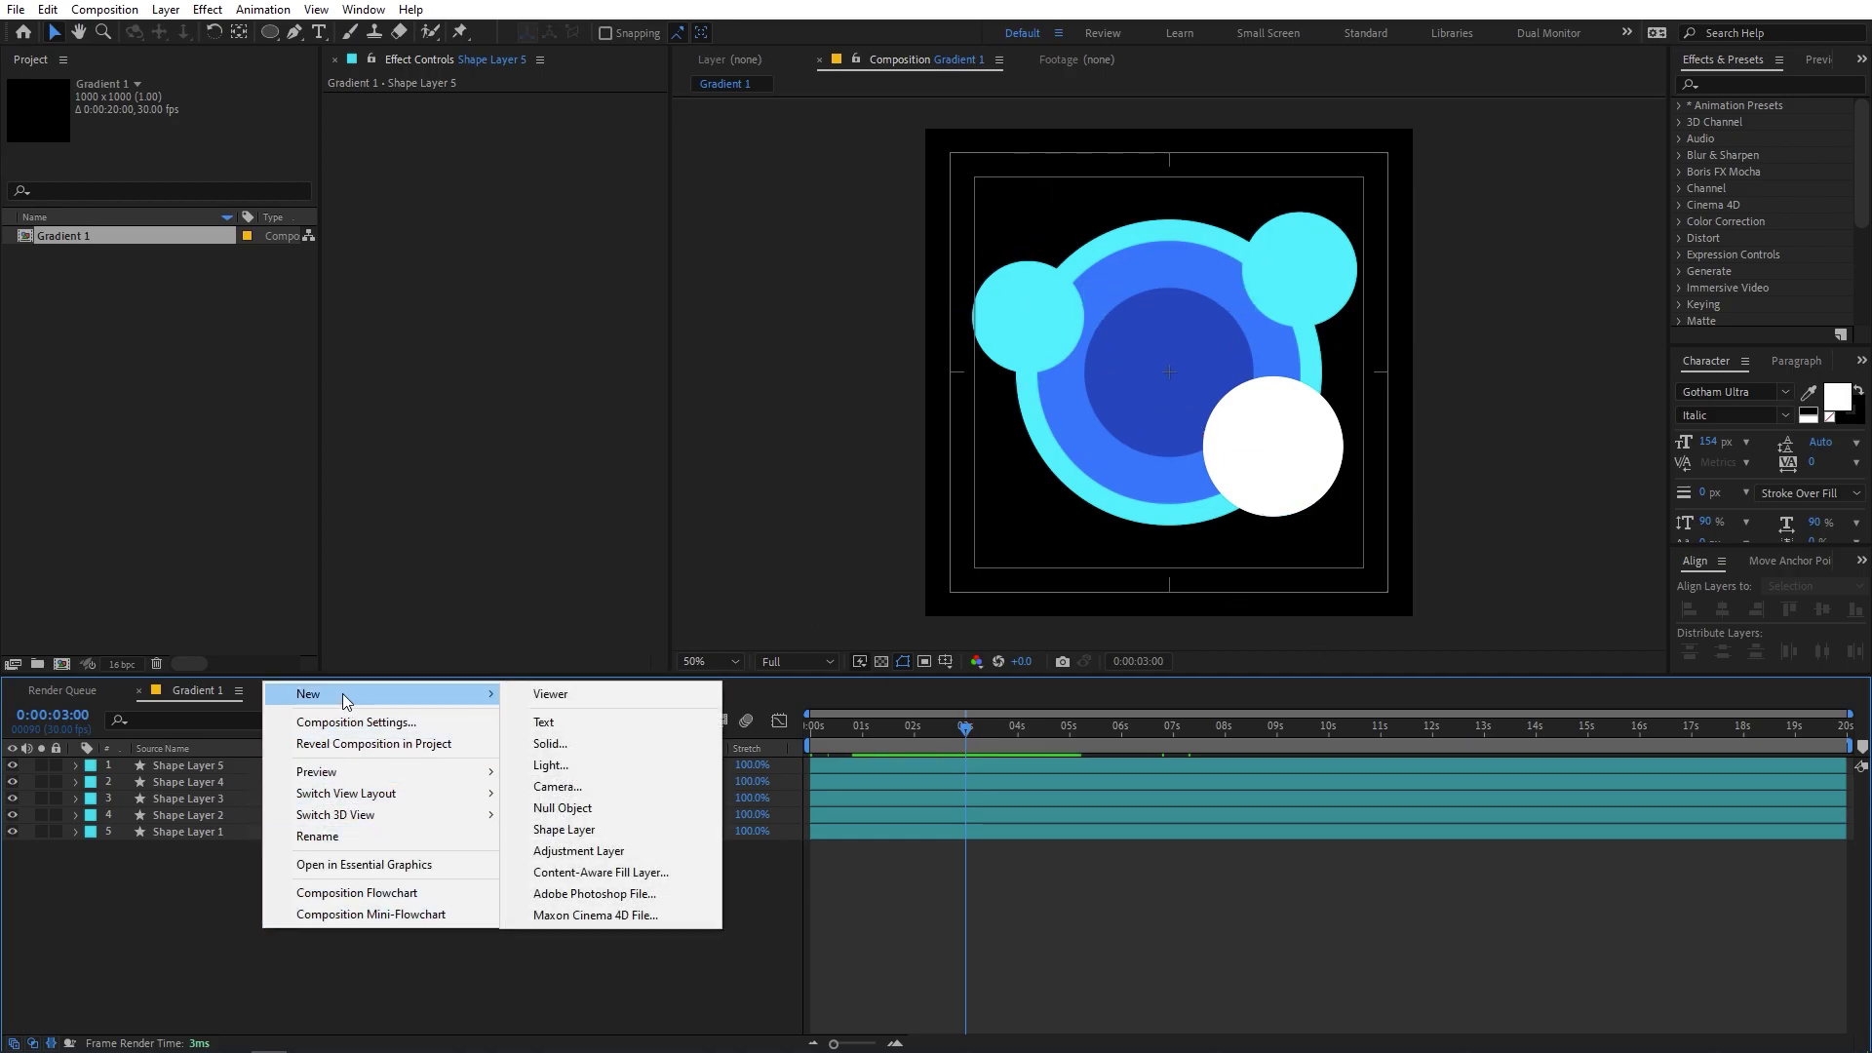
{"action": "left_click", "coordinate": [577, 851]}
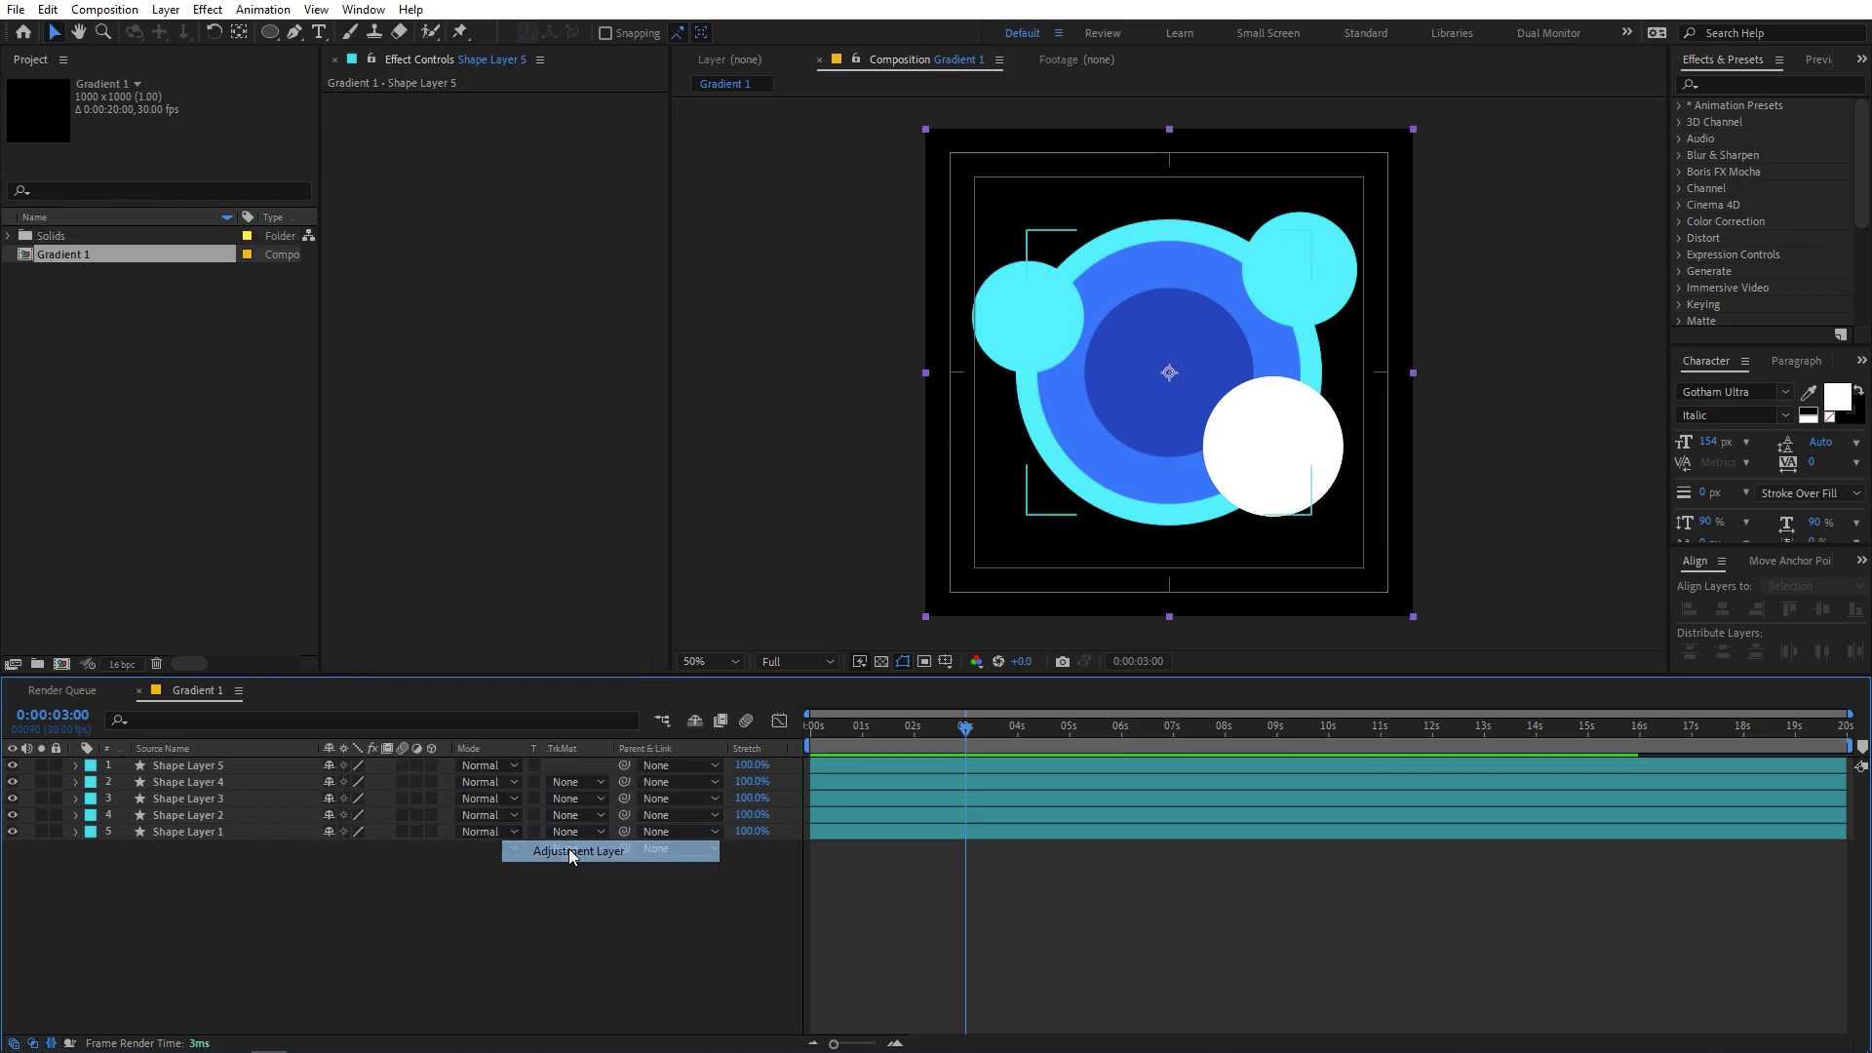
- Apply the Gaussian Blur effect to the adjustment layer and set its Blurriness to 200
{"action": "left_click", "coordinate": [1745, 104]}
{"action": "left_click", "coordinate": [1755, 85]}
{"action": "type", "text": "gauss"}
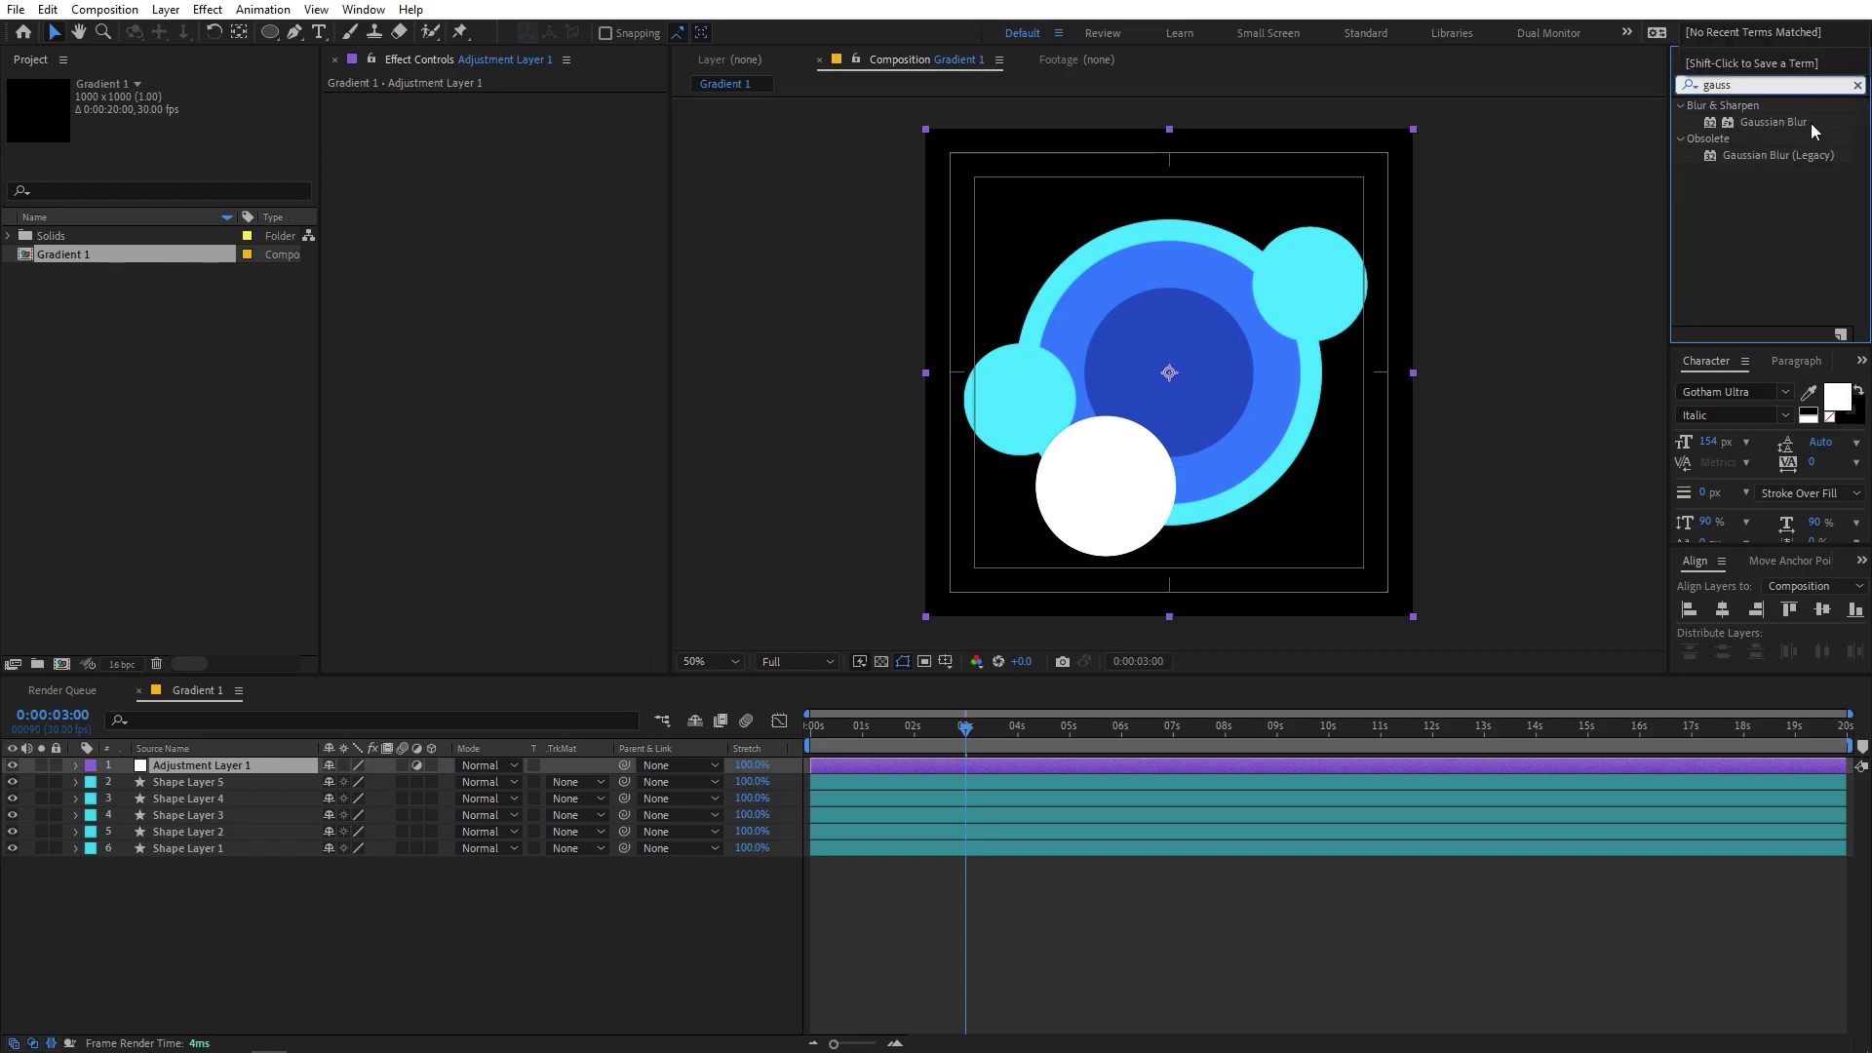
{"action": "left_click_drag", "start_coordinate": [1812, 130], "coordinate": [260, 775]}
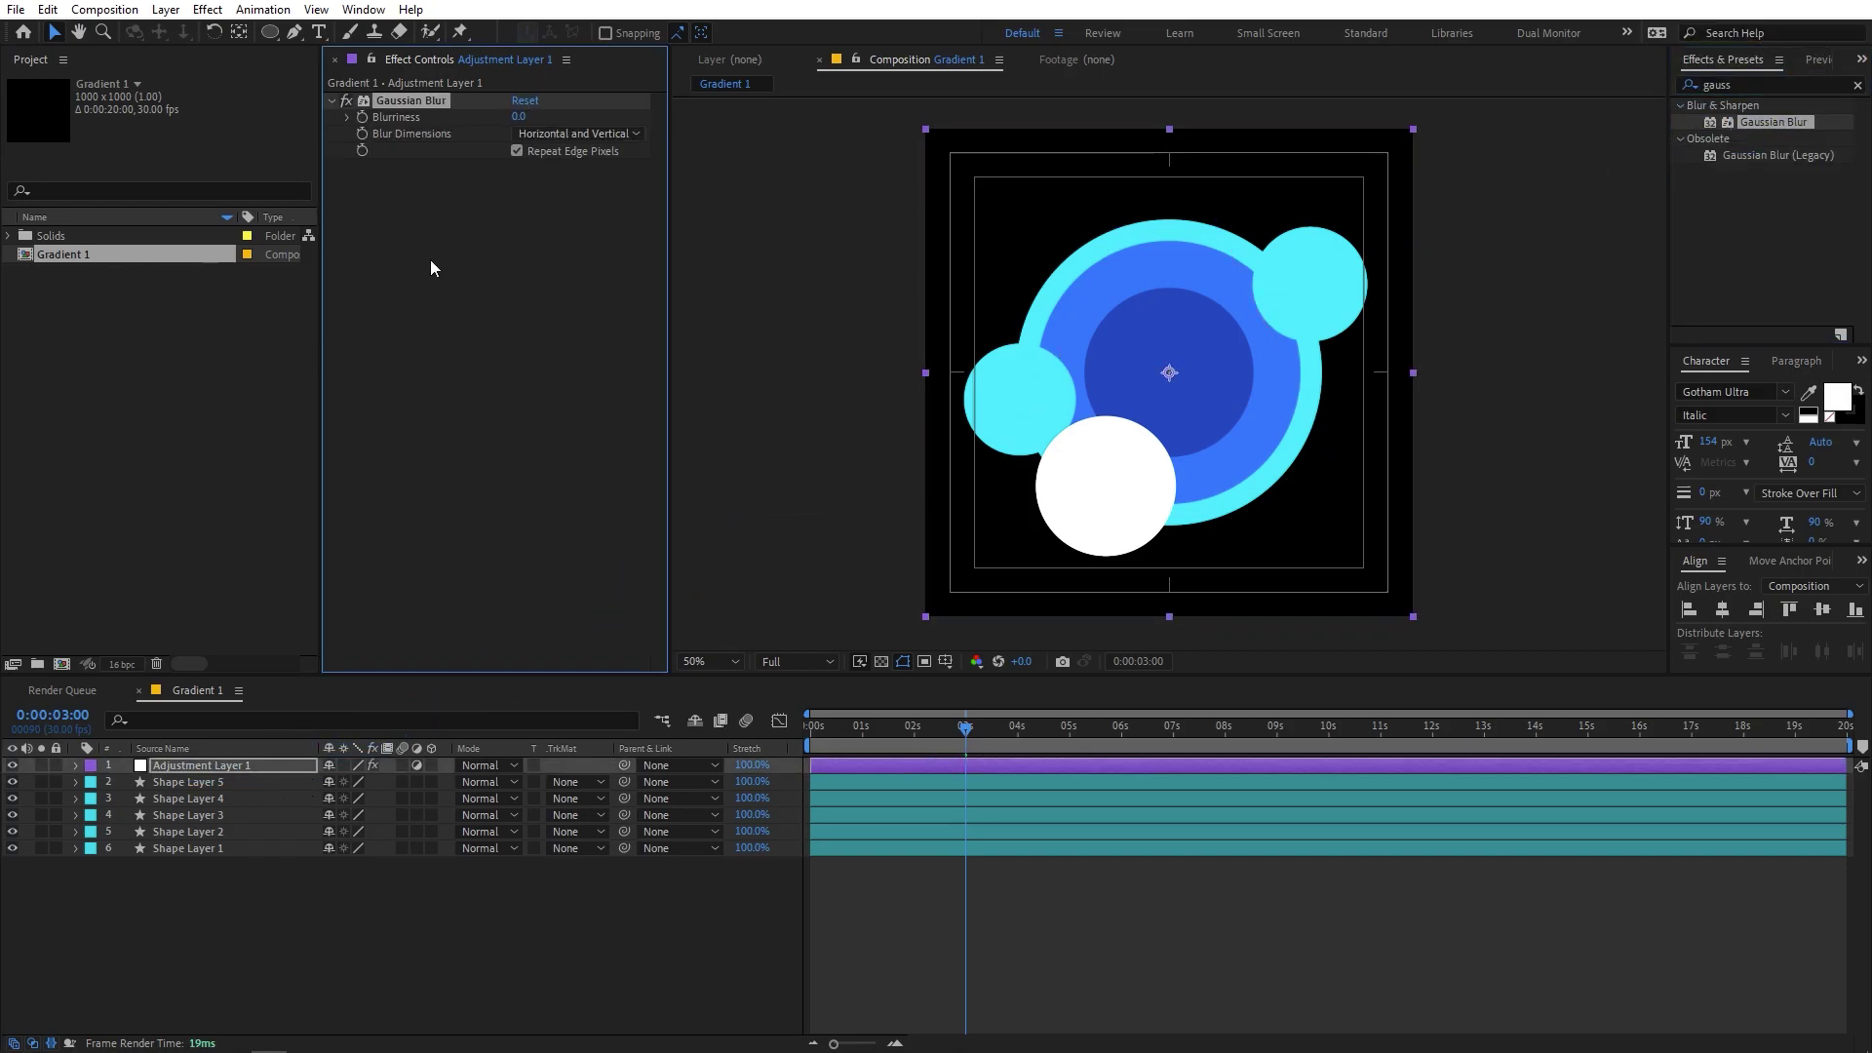
{"action": "left_click_drag", "start_coordinate": [517, 117], "coordinate": [525, 125]}
{"action": "left_click", "coordinate": [525, 125]}
{"action": "type", "text": "200"}
{"action": "key", "text": "Return"}
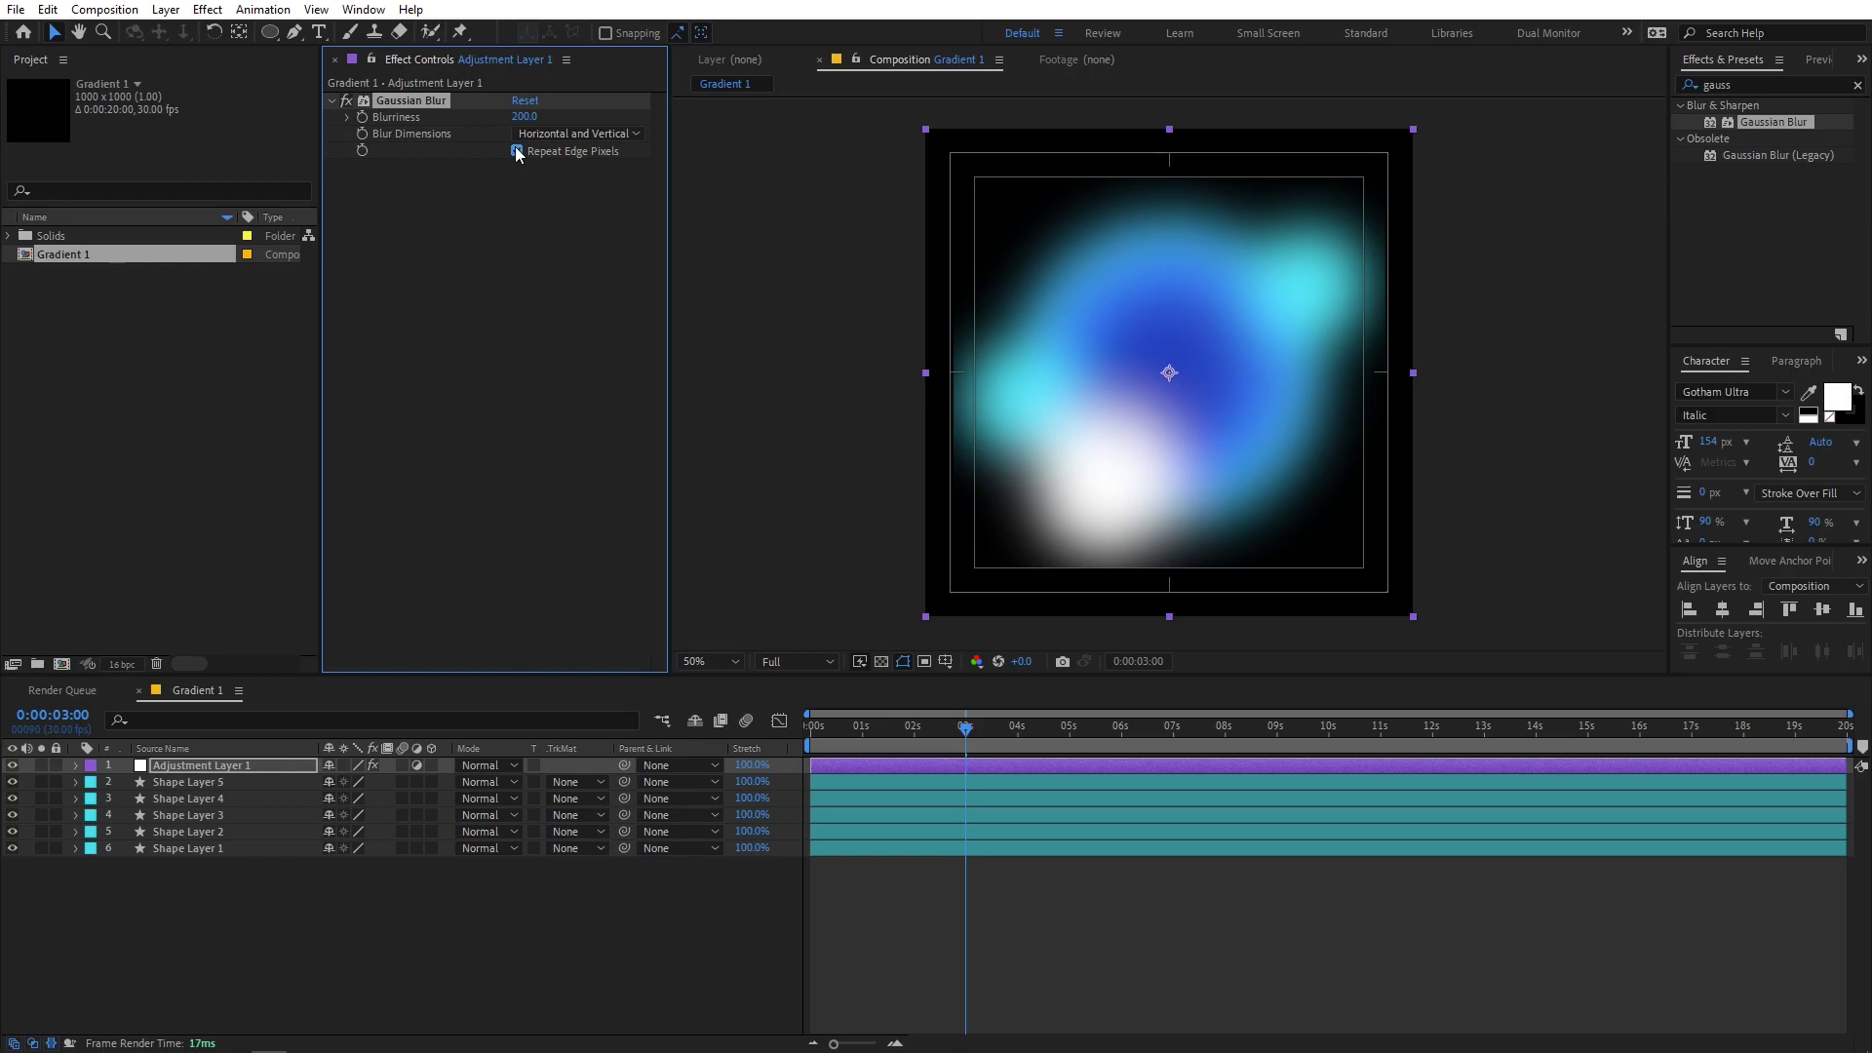
- Turn off Repeat Edge Pixels for the Gaussian Blur and preview the blurred gradient animation
{"action": "left_click", "coordinate": [517, 151]}
{"action": "left_click", "coordinate": [519, 154]}
{"action": "left_click", "coordinate": [881, 909]}
{"action": "key", "text": "space"}
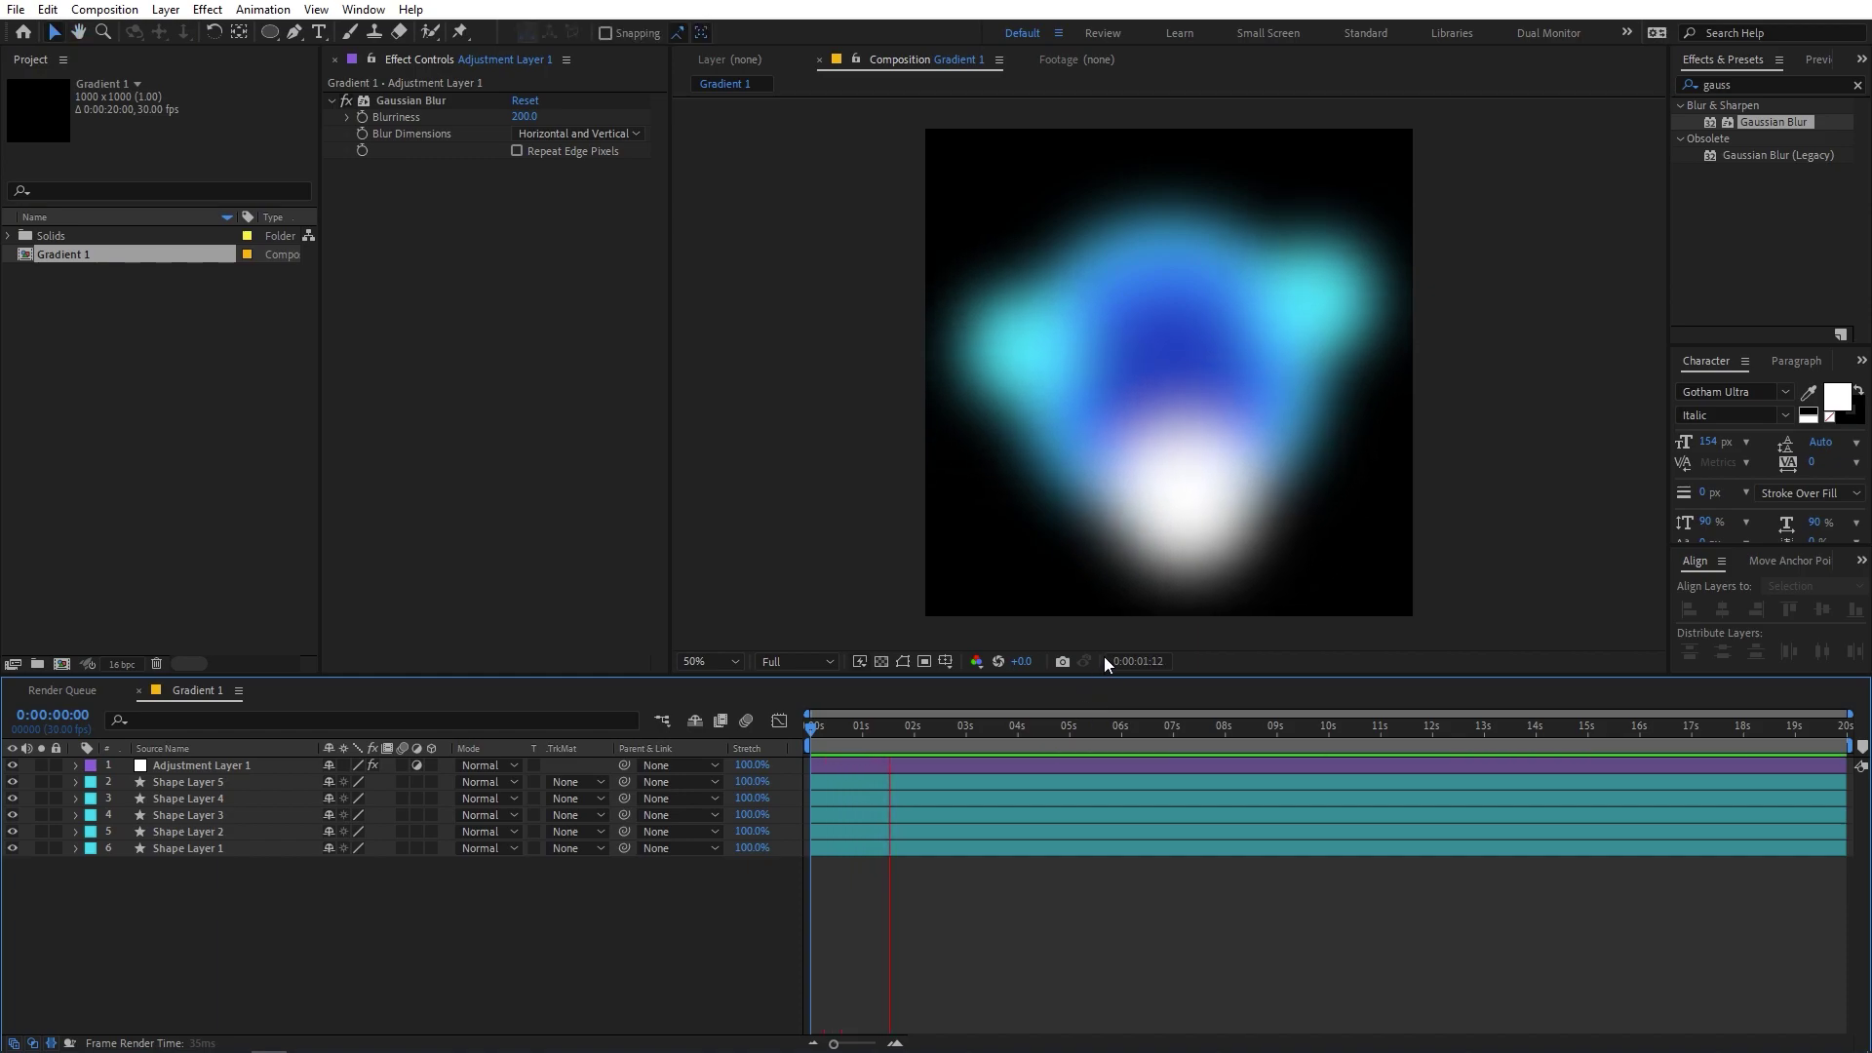
- Create a new composition named Main with a size of 1920 x 1080 px
{"action": "left_click", "coordinate": [308, 454]}
{"action": "left_click", "coordinate": [107, 9]}
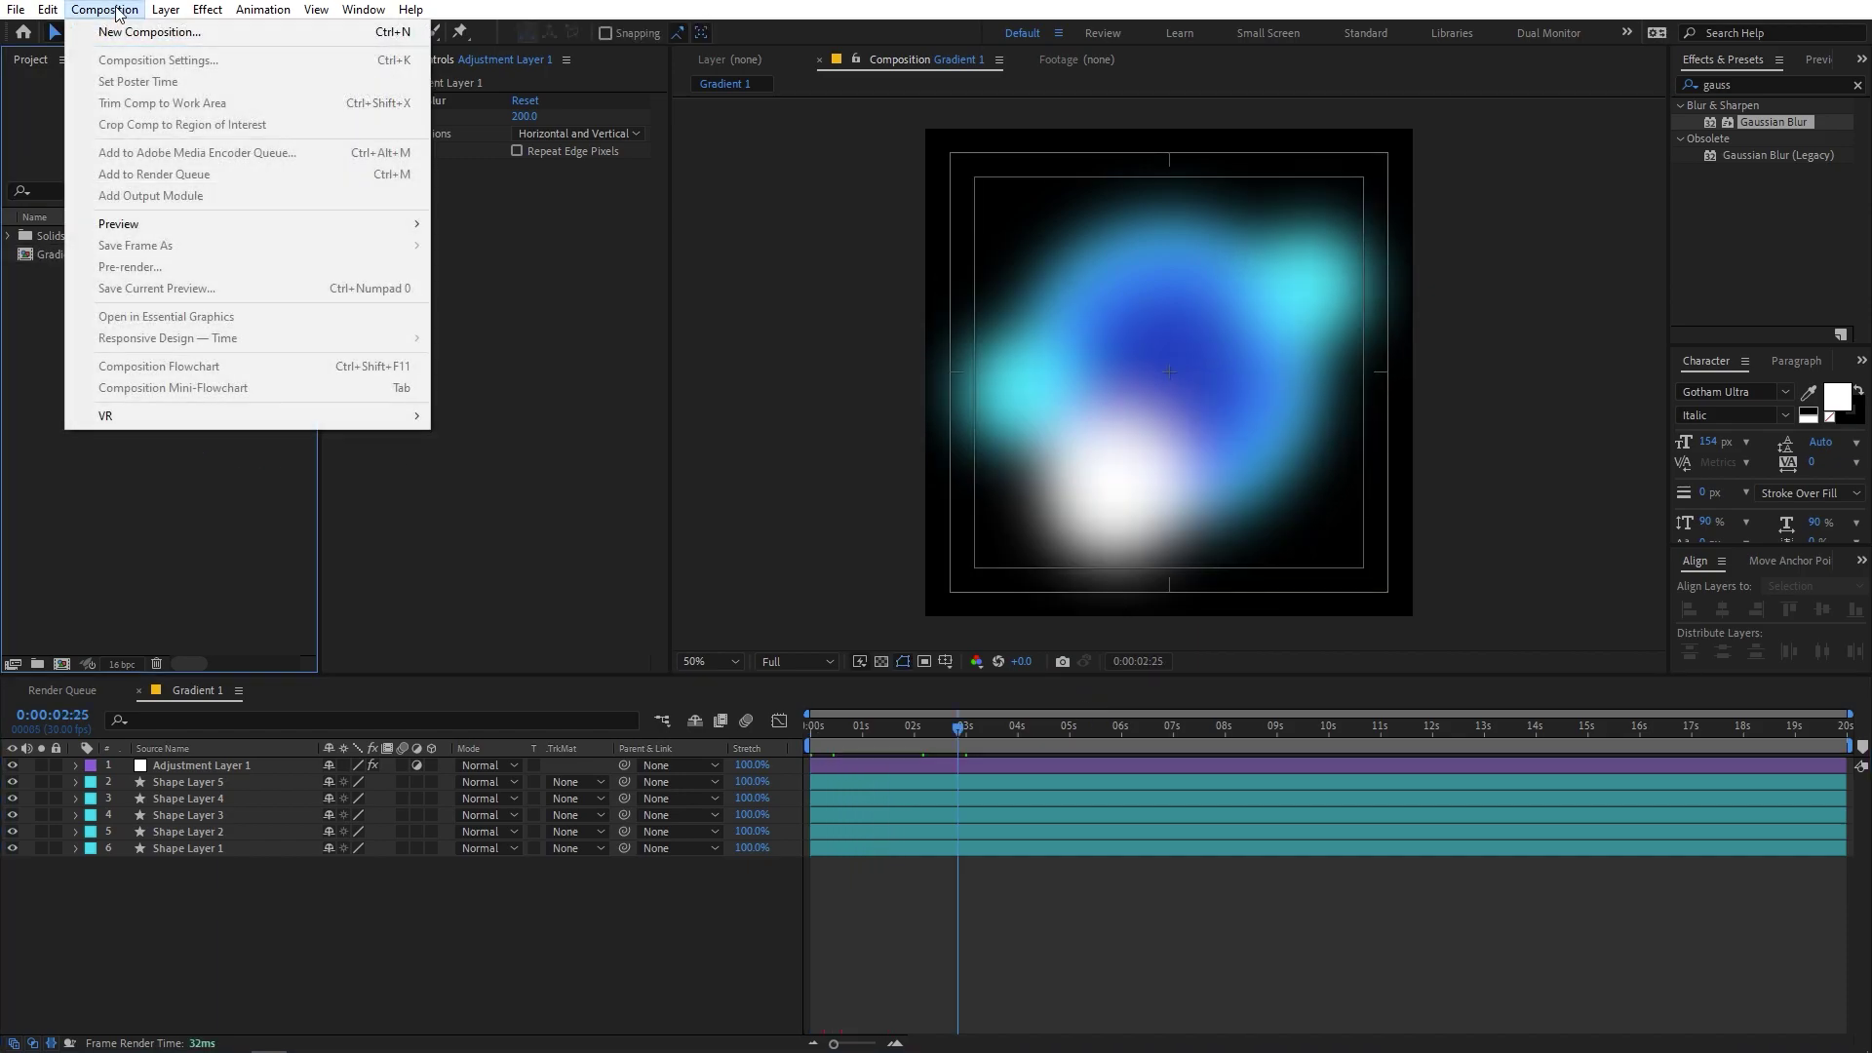
{"action": "left_click", "coordinate": [140, 30]}
{"action": "type", "text": "Main"}
{"action": "key", "text": "Tab"}
{"action": "key", "text": "Tab"}
{"action": "key", "text": "Tab"}
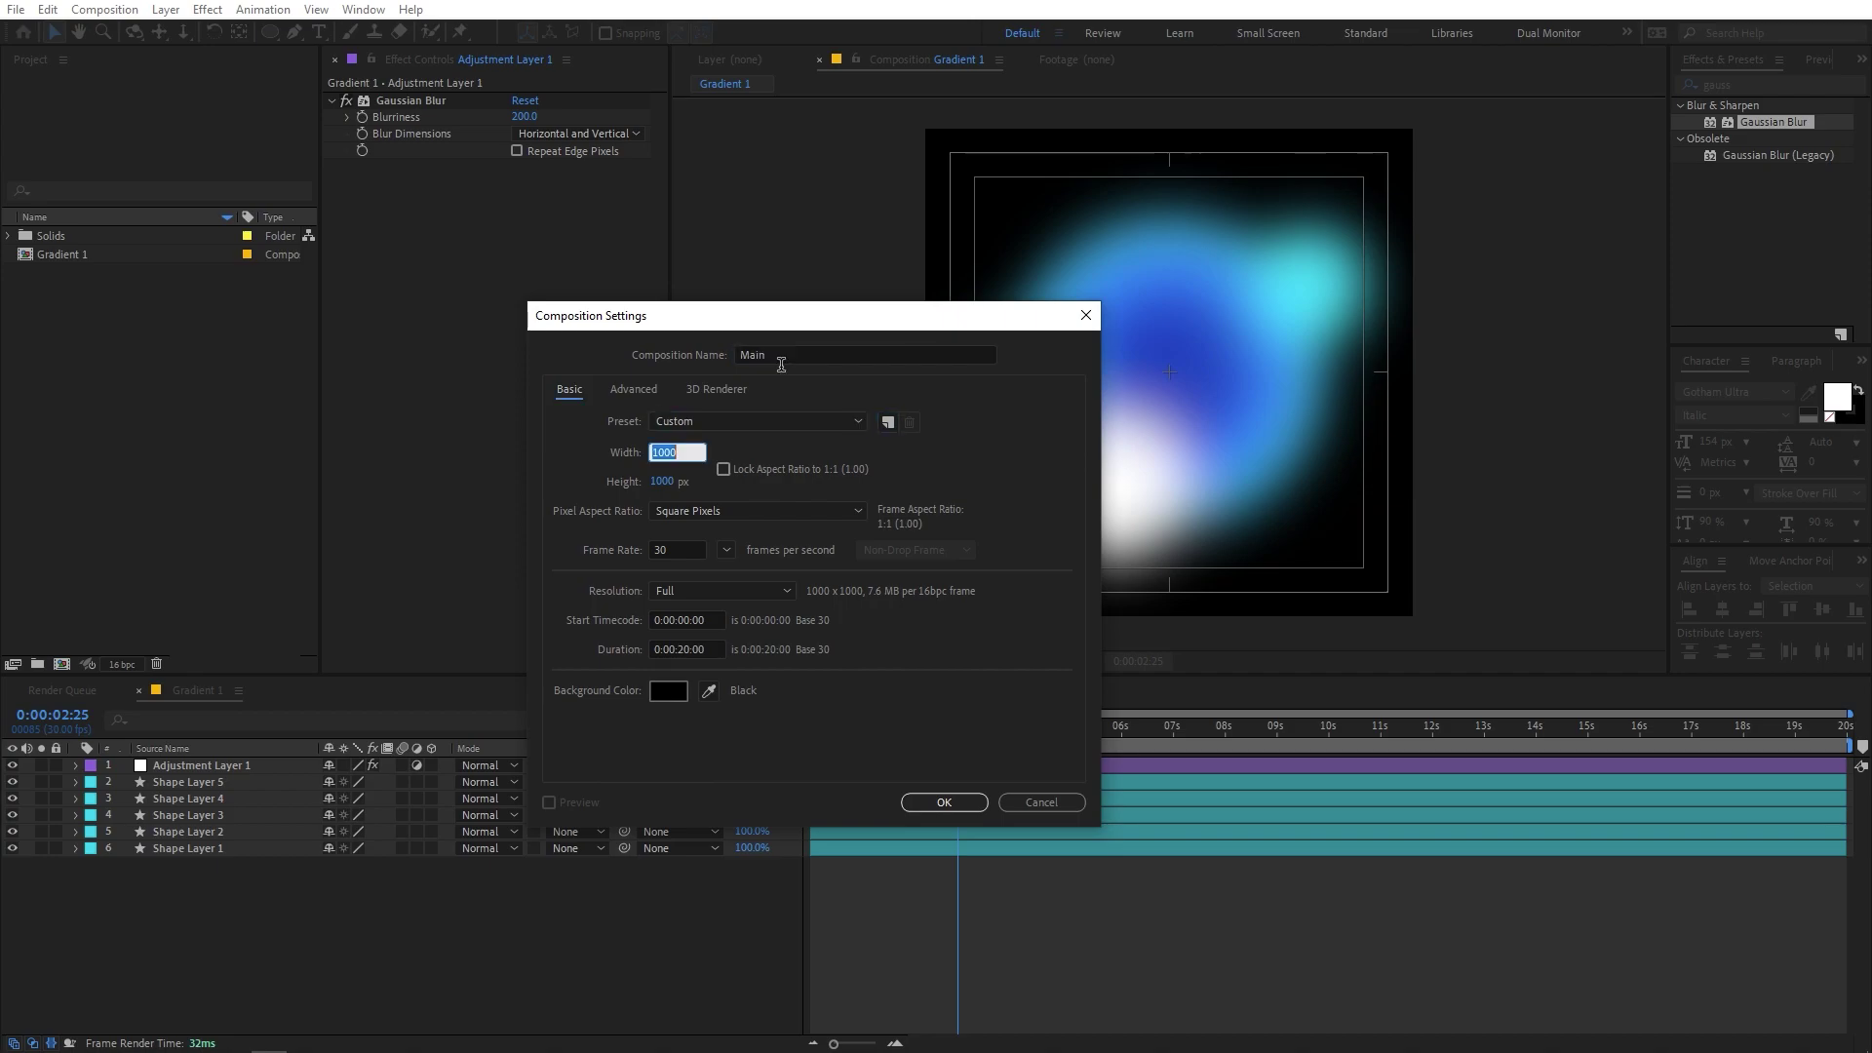
{"action": "type", "text": "1920"}
{"action": "key", "text": "Tab"}
{"action": "type", "text": "1080"}
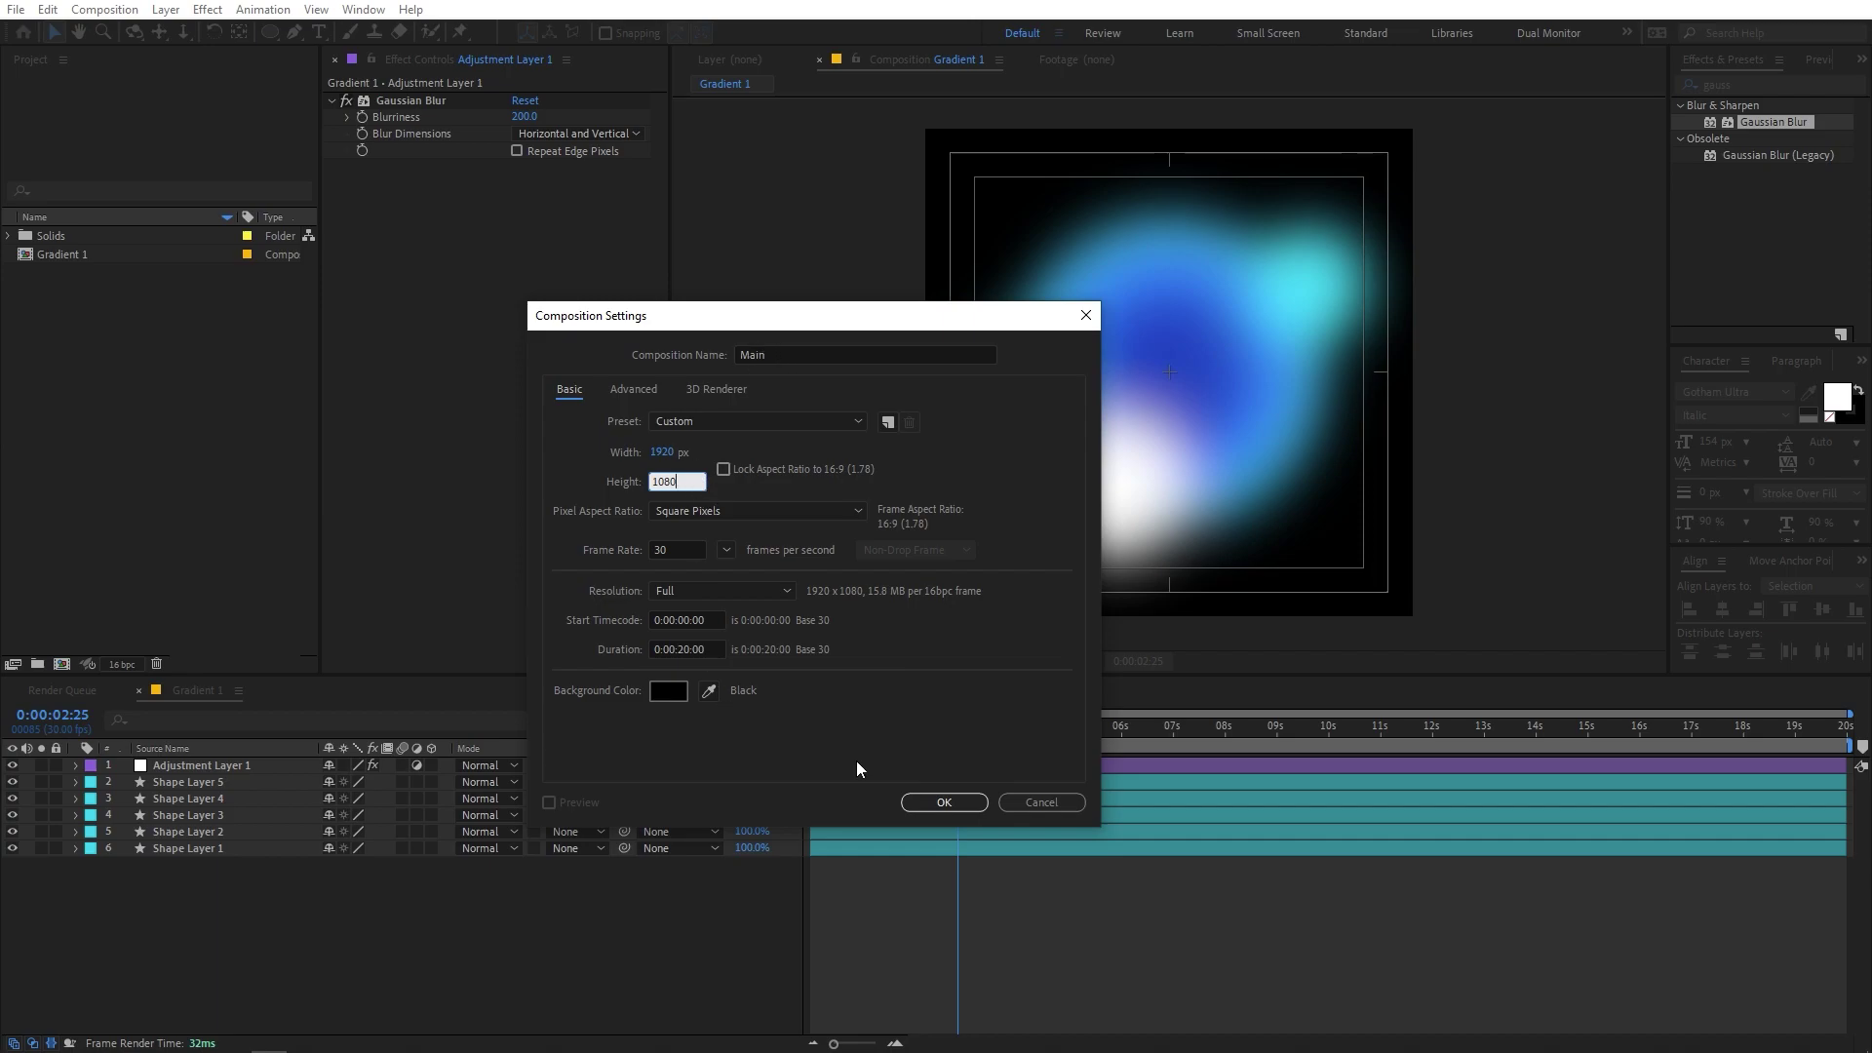
{"action": "left_click", "coordinate": [955, 802]}
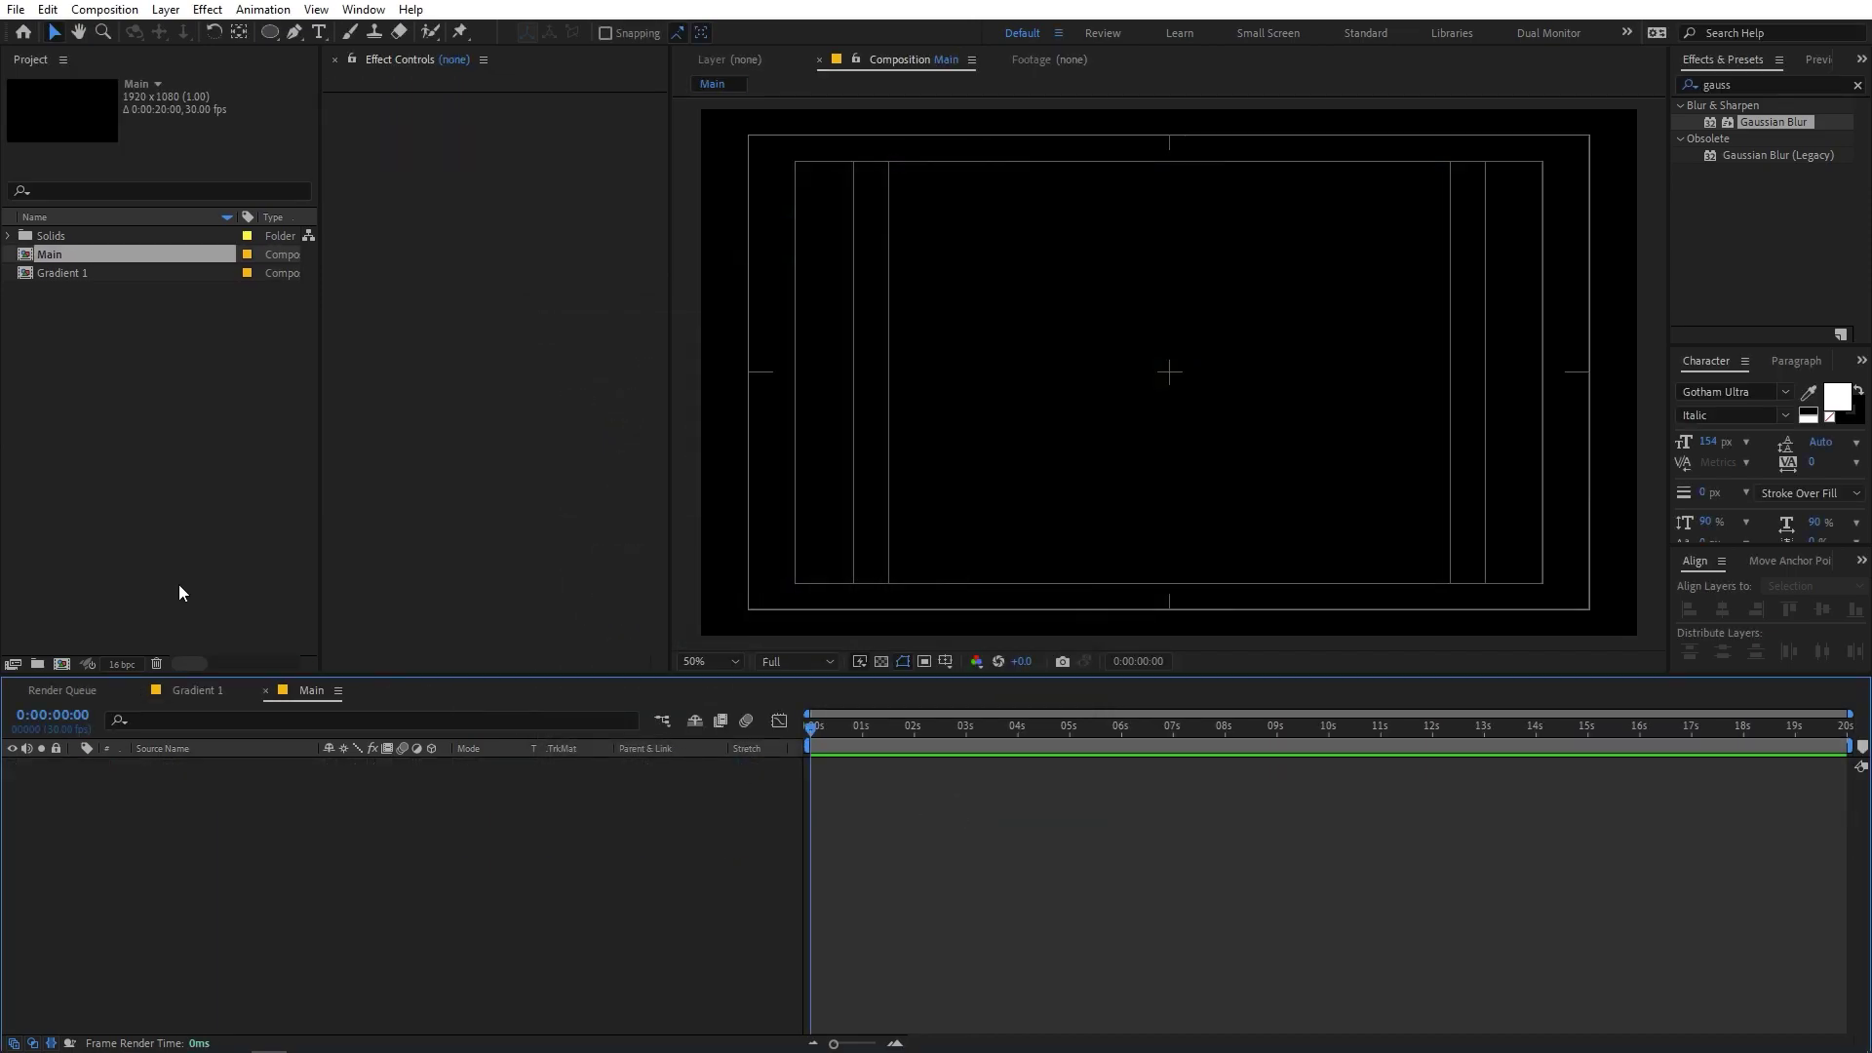
- Add the Gradient 1 composition as a layer in the Main composition
{"action": "left_click", "coordinate": [201, 596]}
{"action": "left_click_drag", "start_coordinate": [53, 275], "coordinate": [137, 829]}
{"action": "left_click", "coordinate": [250, 845]}
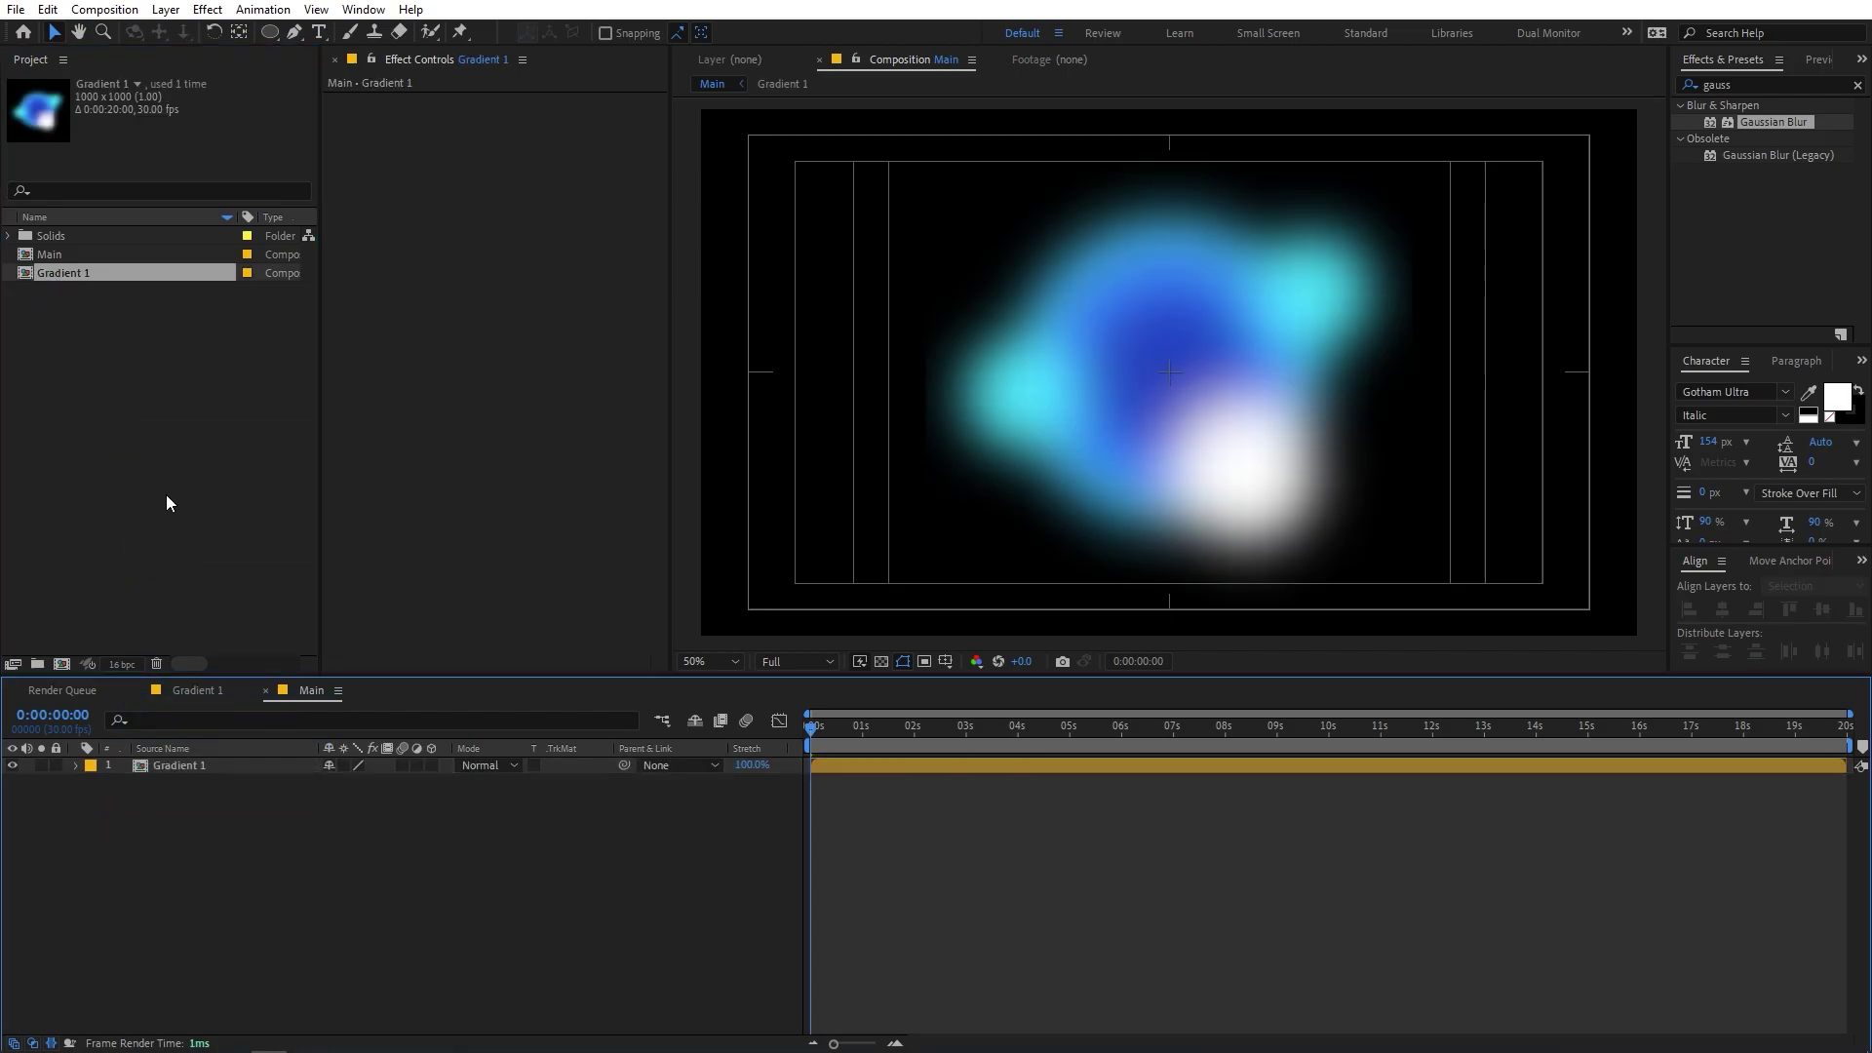
{"action": "left_click", "coordinate": [165, 495]}
- Draw a white circle around the center of the Main composition and move its layer below Gradient 1
{"action": "left_click", "coordinate": [270, 36]}
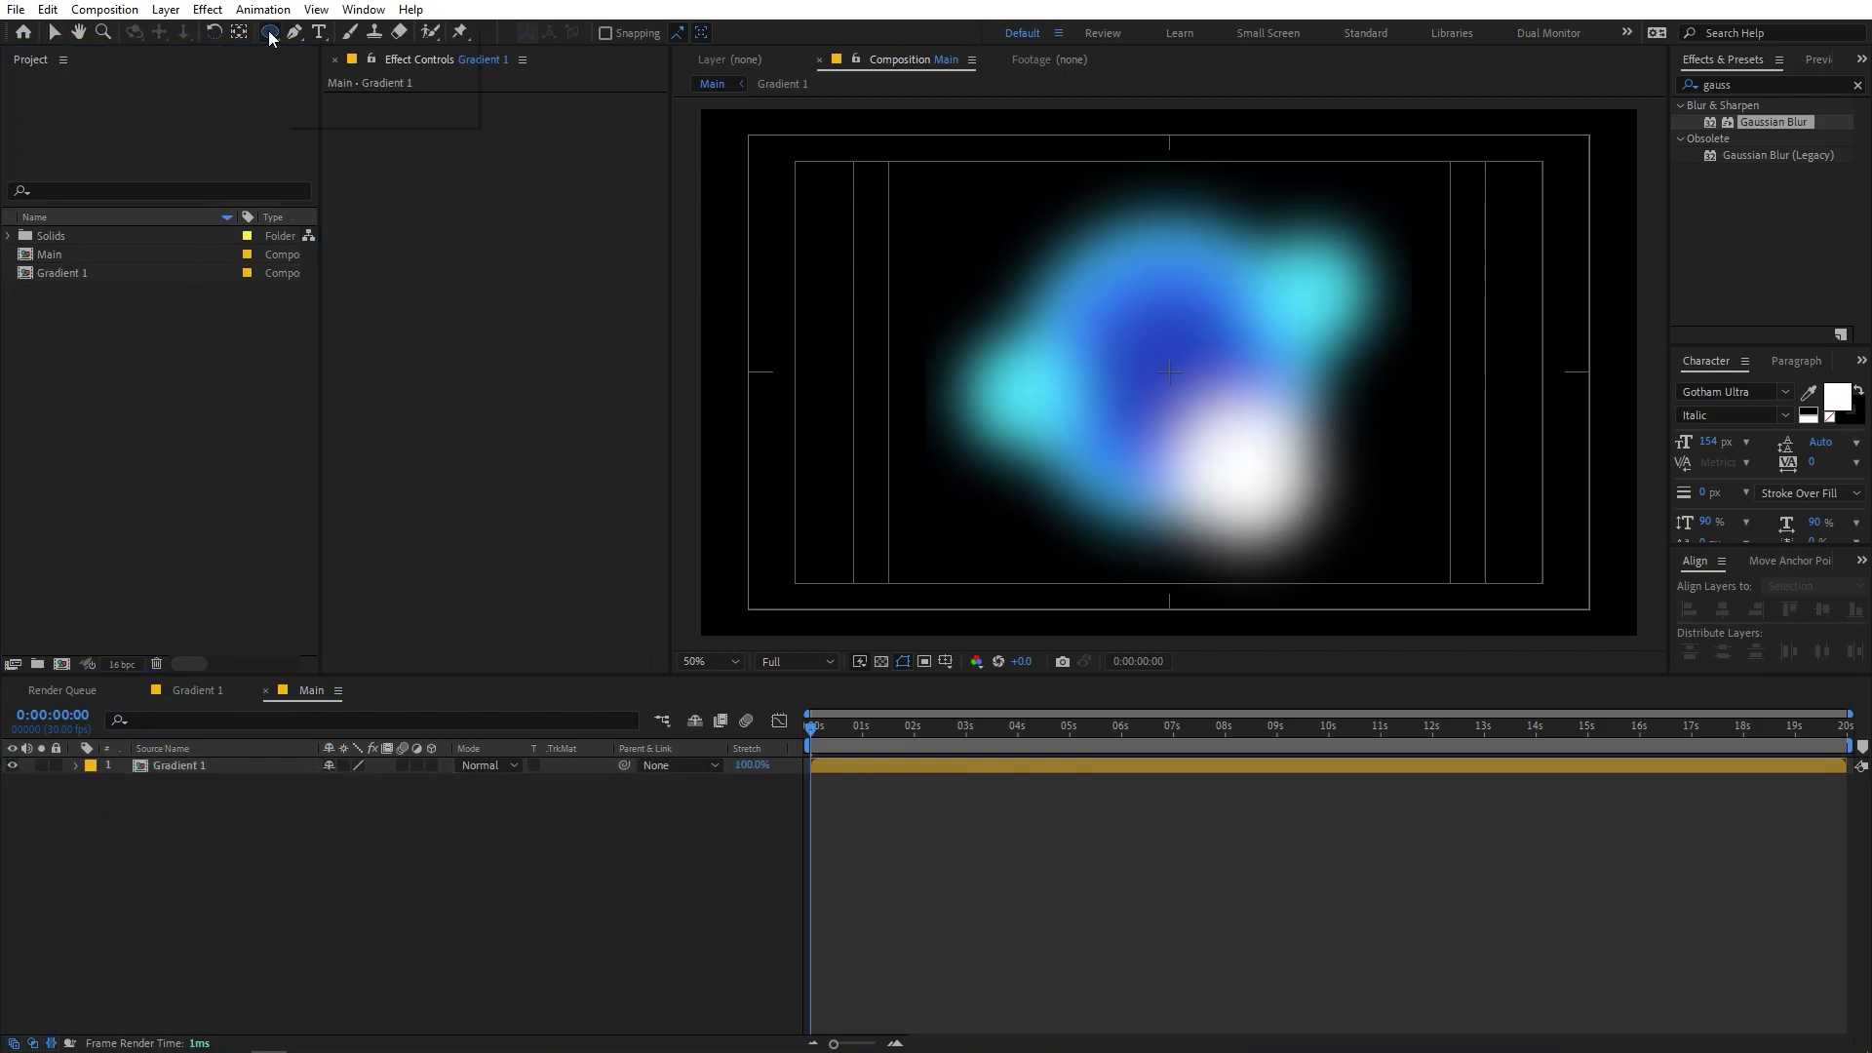
{"action": "left_click", "coordinate": [316, 874]}
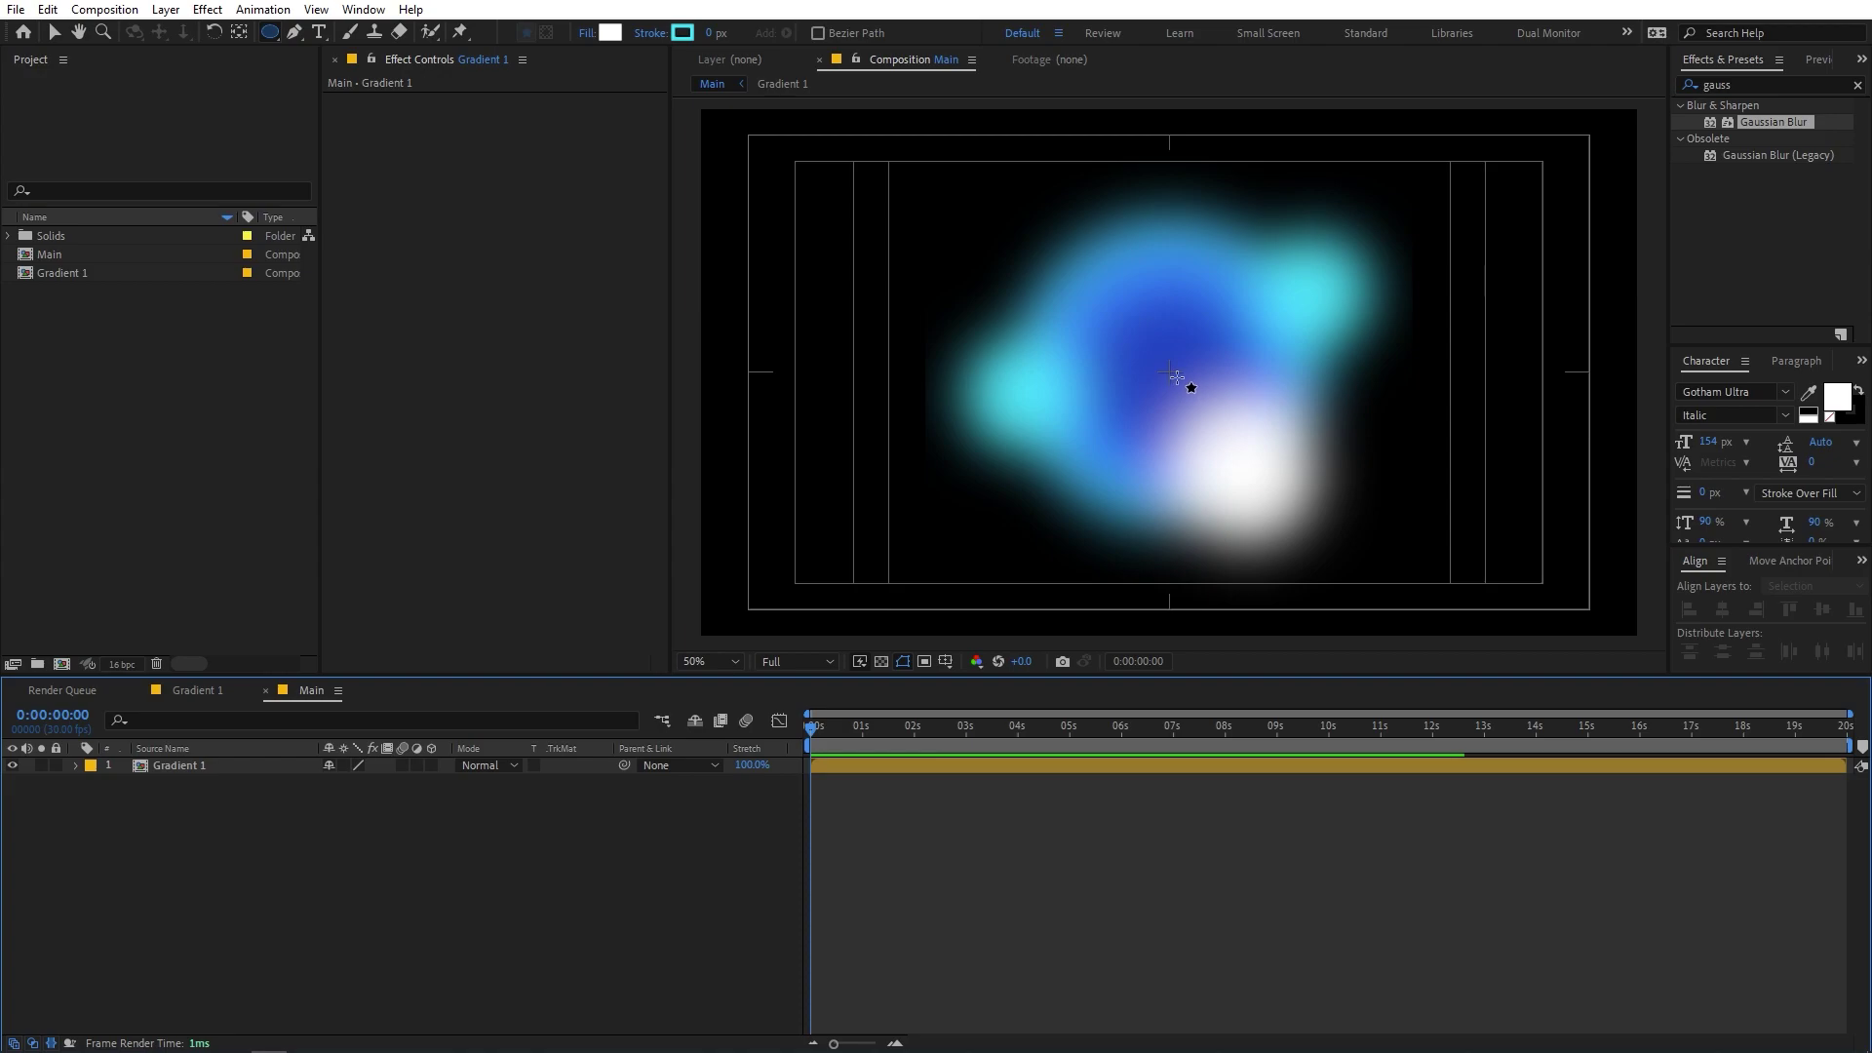
{"action": "left_click_drag", "start_coordinate": [1176, 375], "coordinate": [1064, 264]}
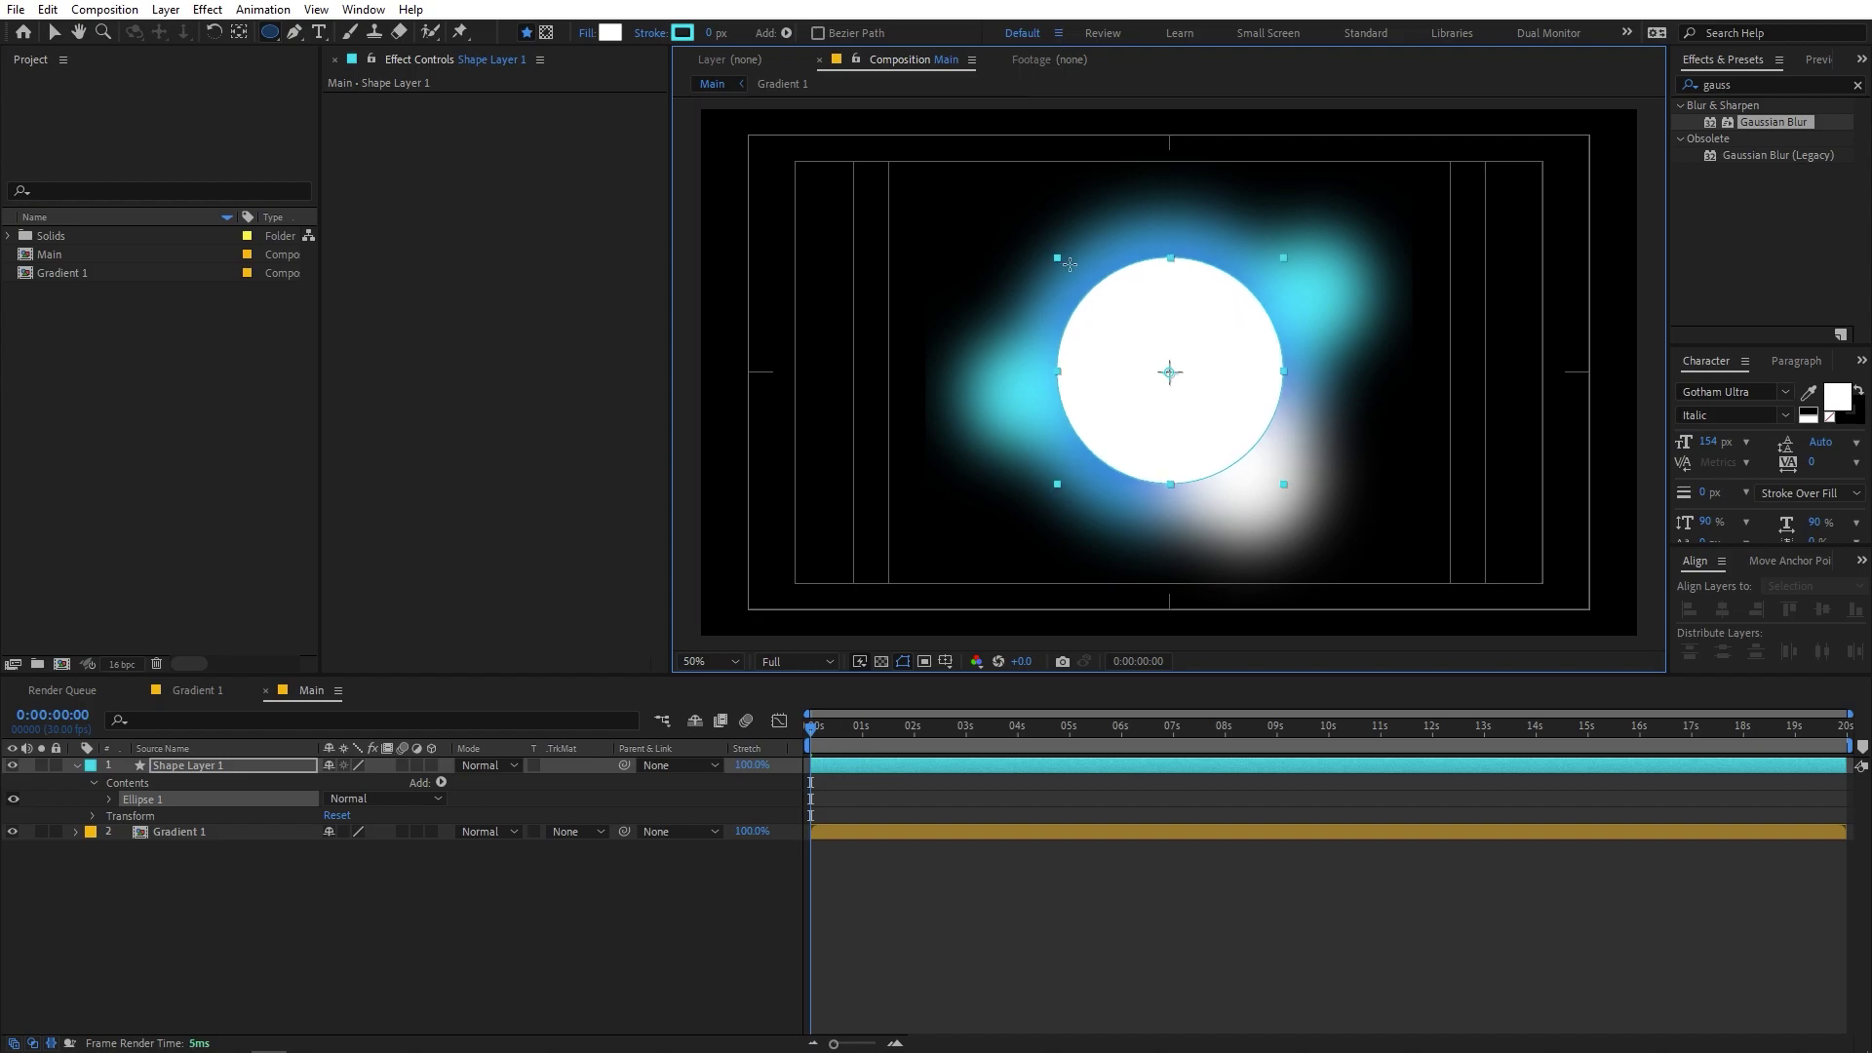
{"action": "left_click", "coordinate": [77, 765]}
{"action": "left_click_drag", "start_coordinate": [251, 764], "coordinate": [257, 850]}
{"action": "left_click", "coordinate": [258, 850]}
- Apply the Set Matte effect to the Gradient 1 layer and take the matte from Shape Layer 1
{"action": "left_click", "coordinate": [202, 764]}
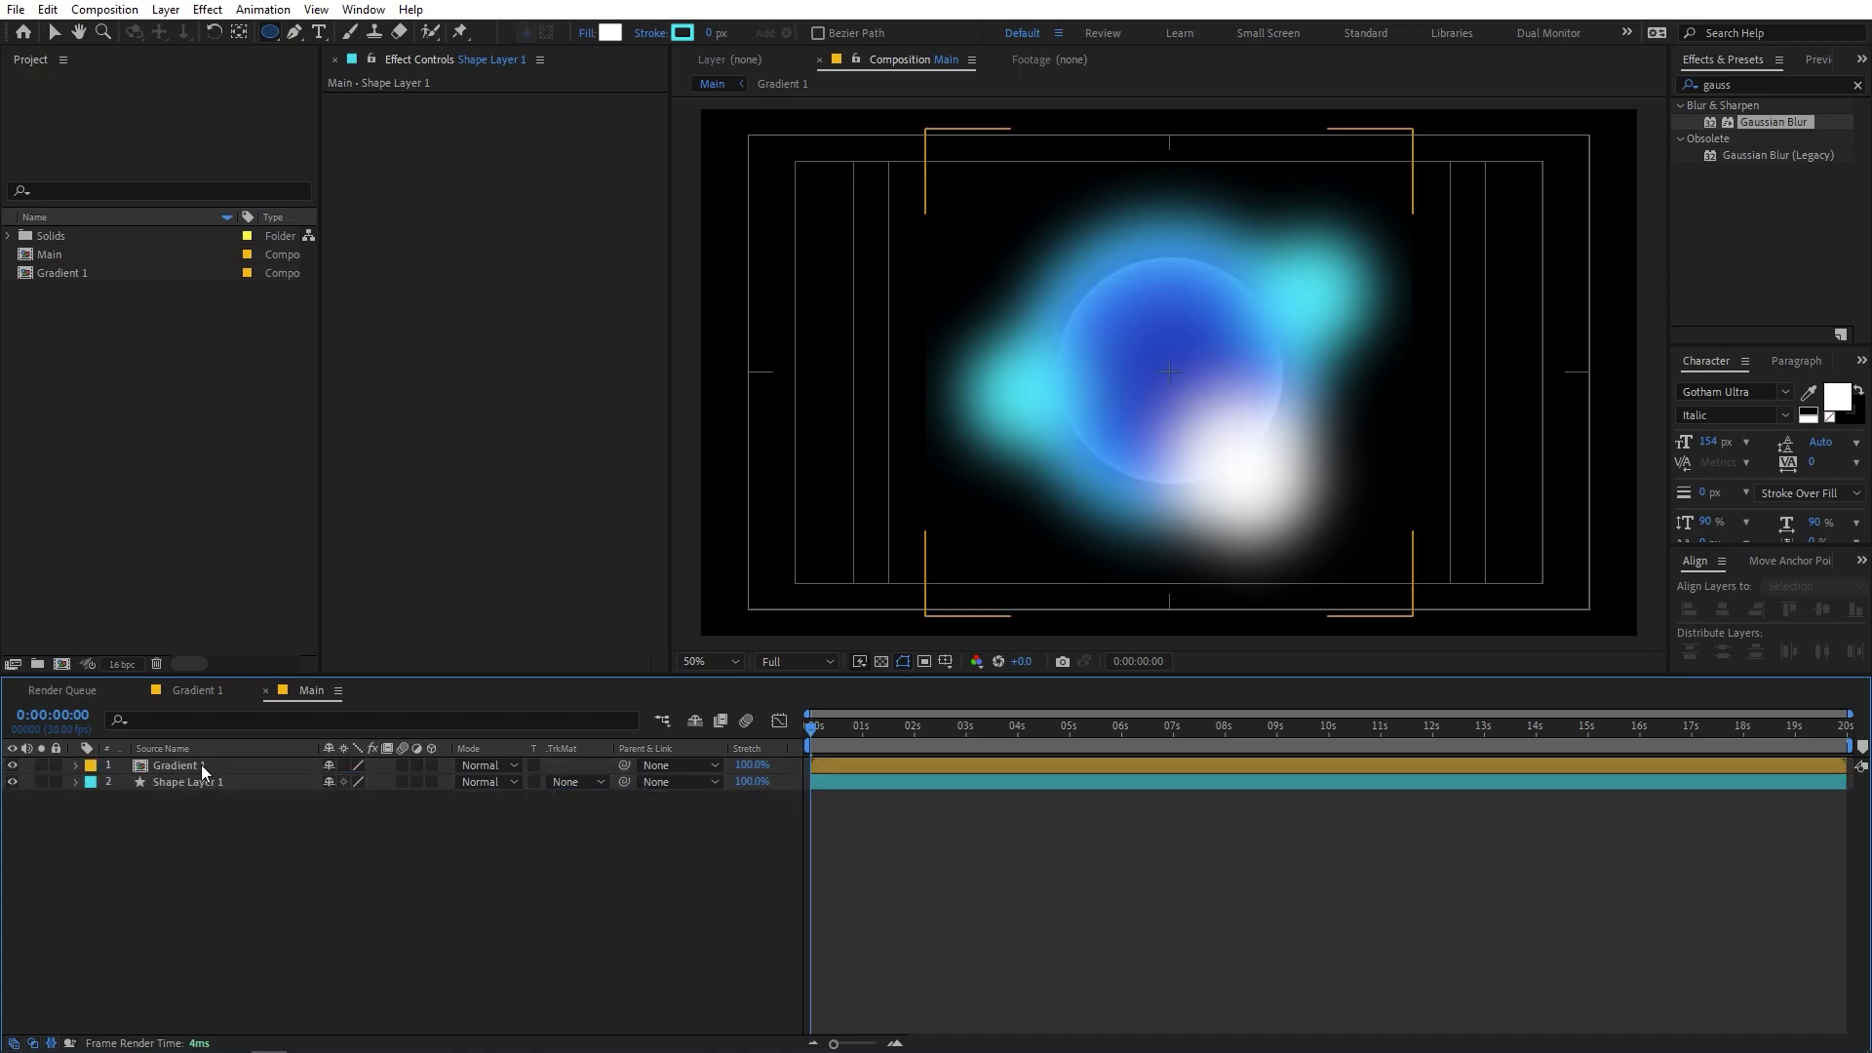
{"action": "left_click", "coordinate": [192, 764]}
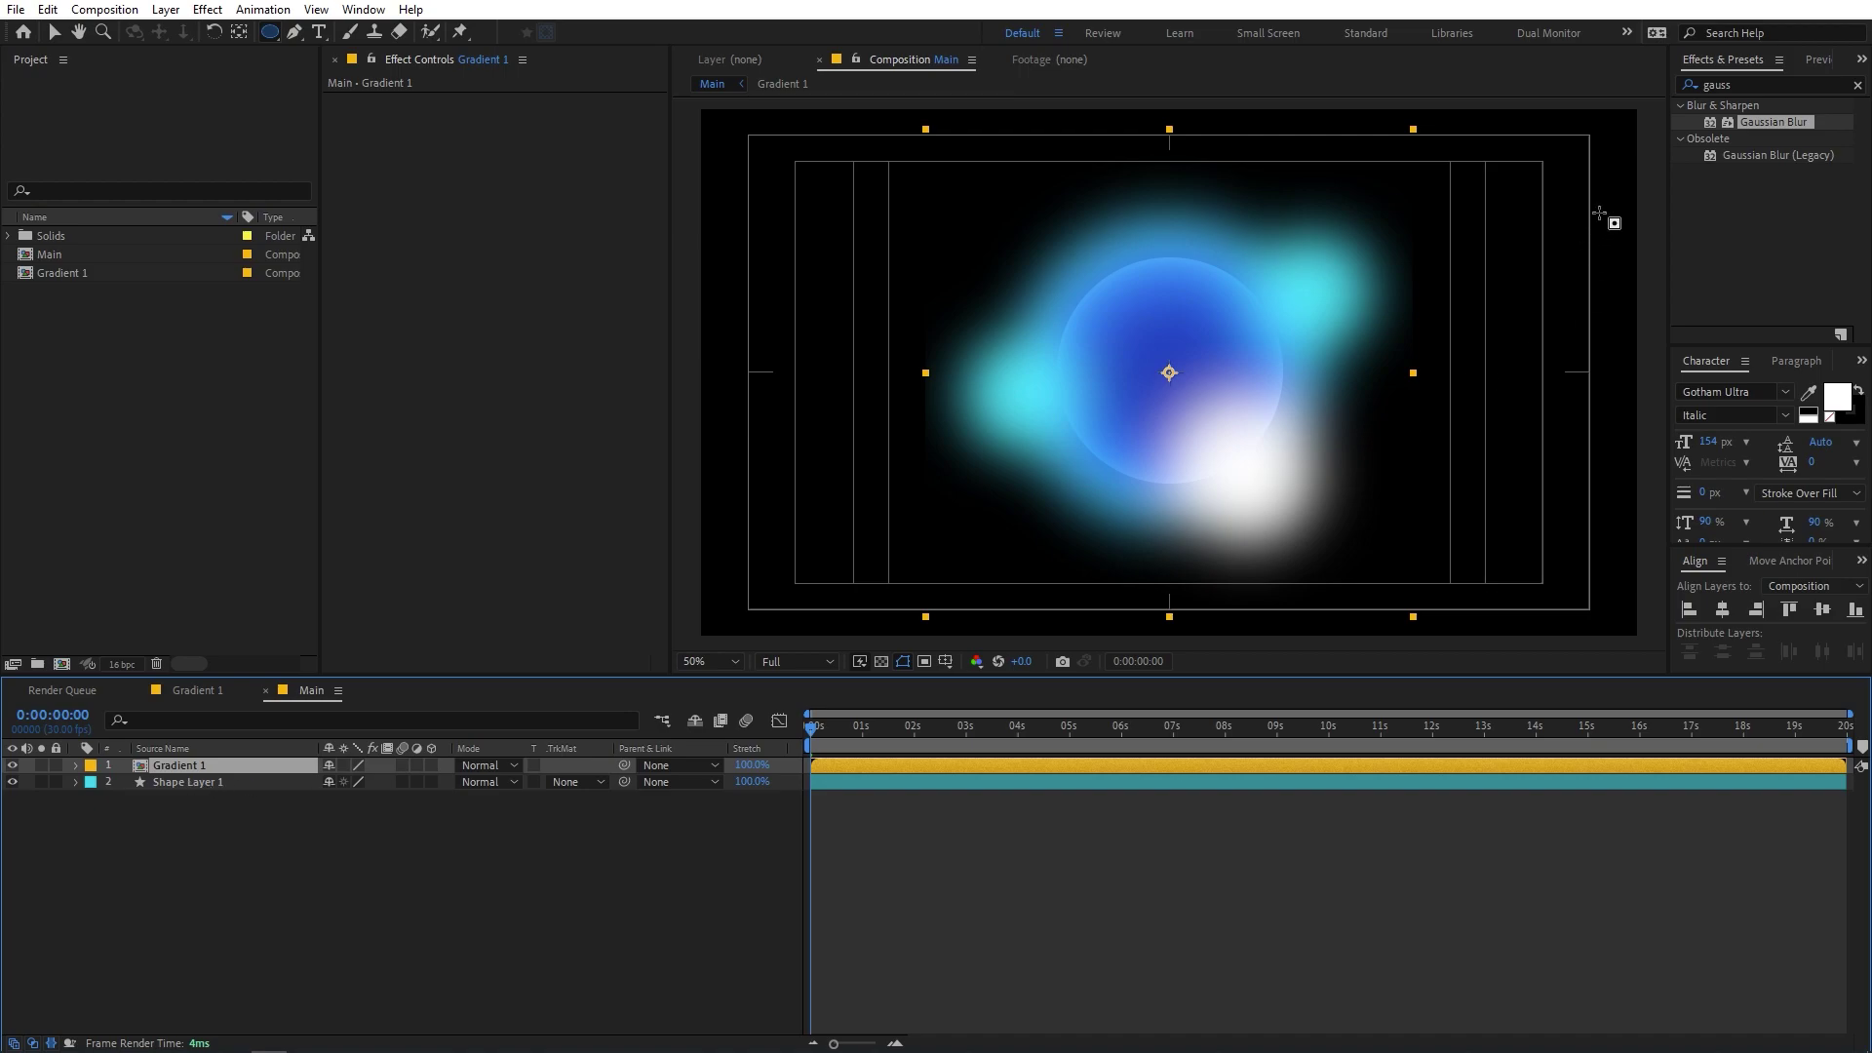
{"action": "left_click", "coordinate": [1755, 85]}
{"action": "type", "text": "set"}
{"action": "left_click_drag", "start_coordinate": [1764, 255], "coordinate": [250, 770]}
{"action": "key", "text": "v"}
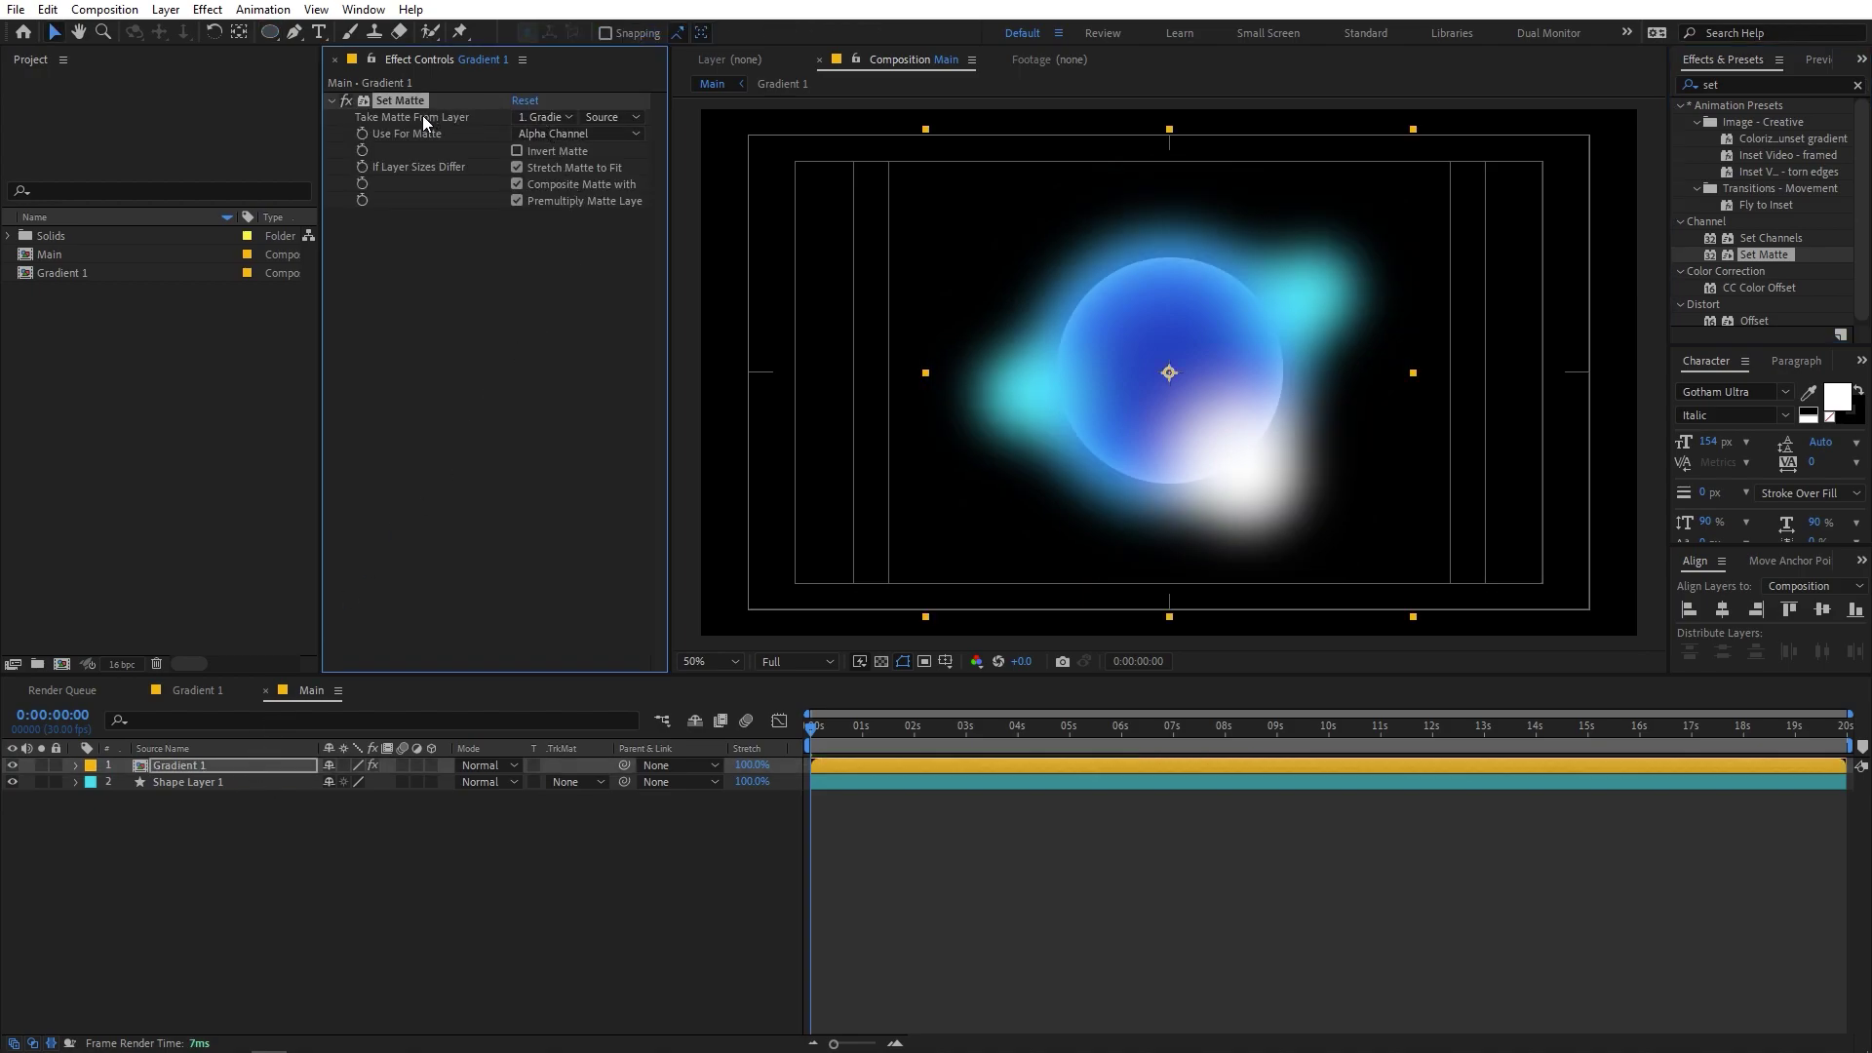
{"action": "left_click", "coordinate": [536, 117]}
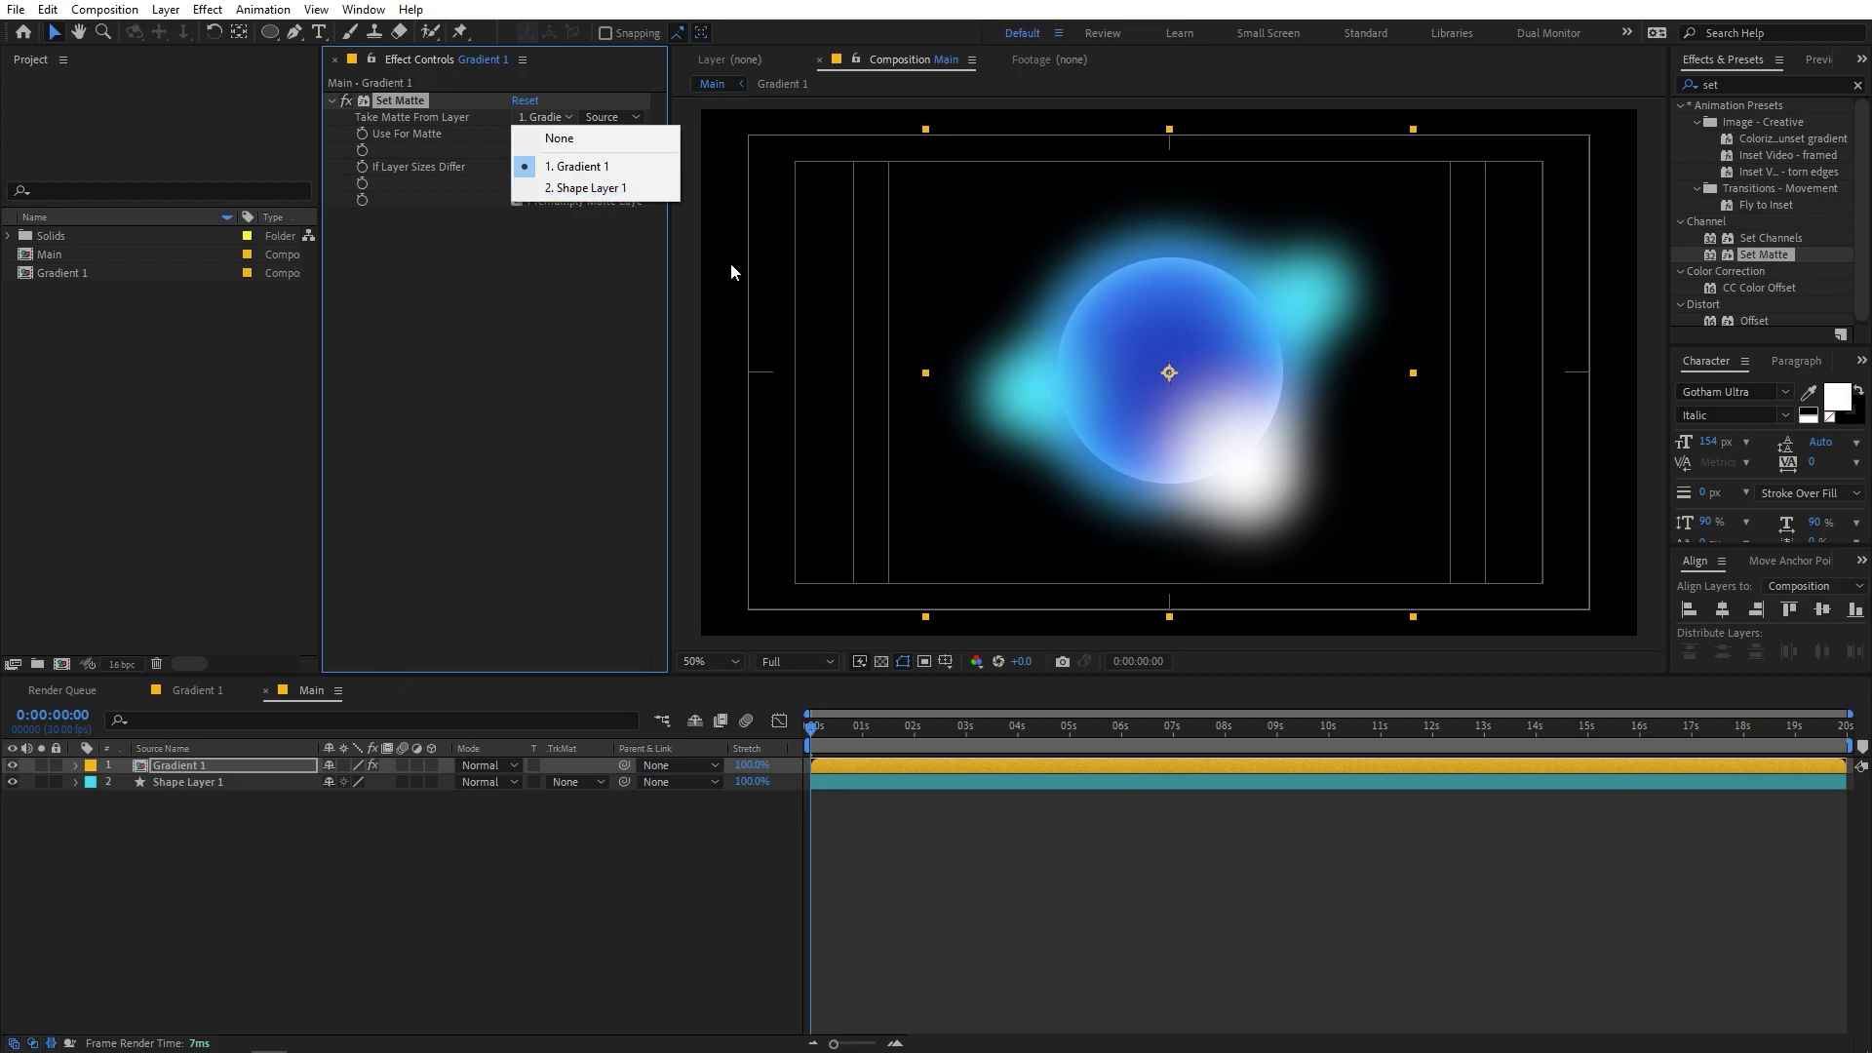
{"action": "left_click", "coordinate": [597, 188]}
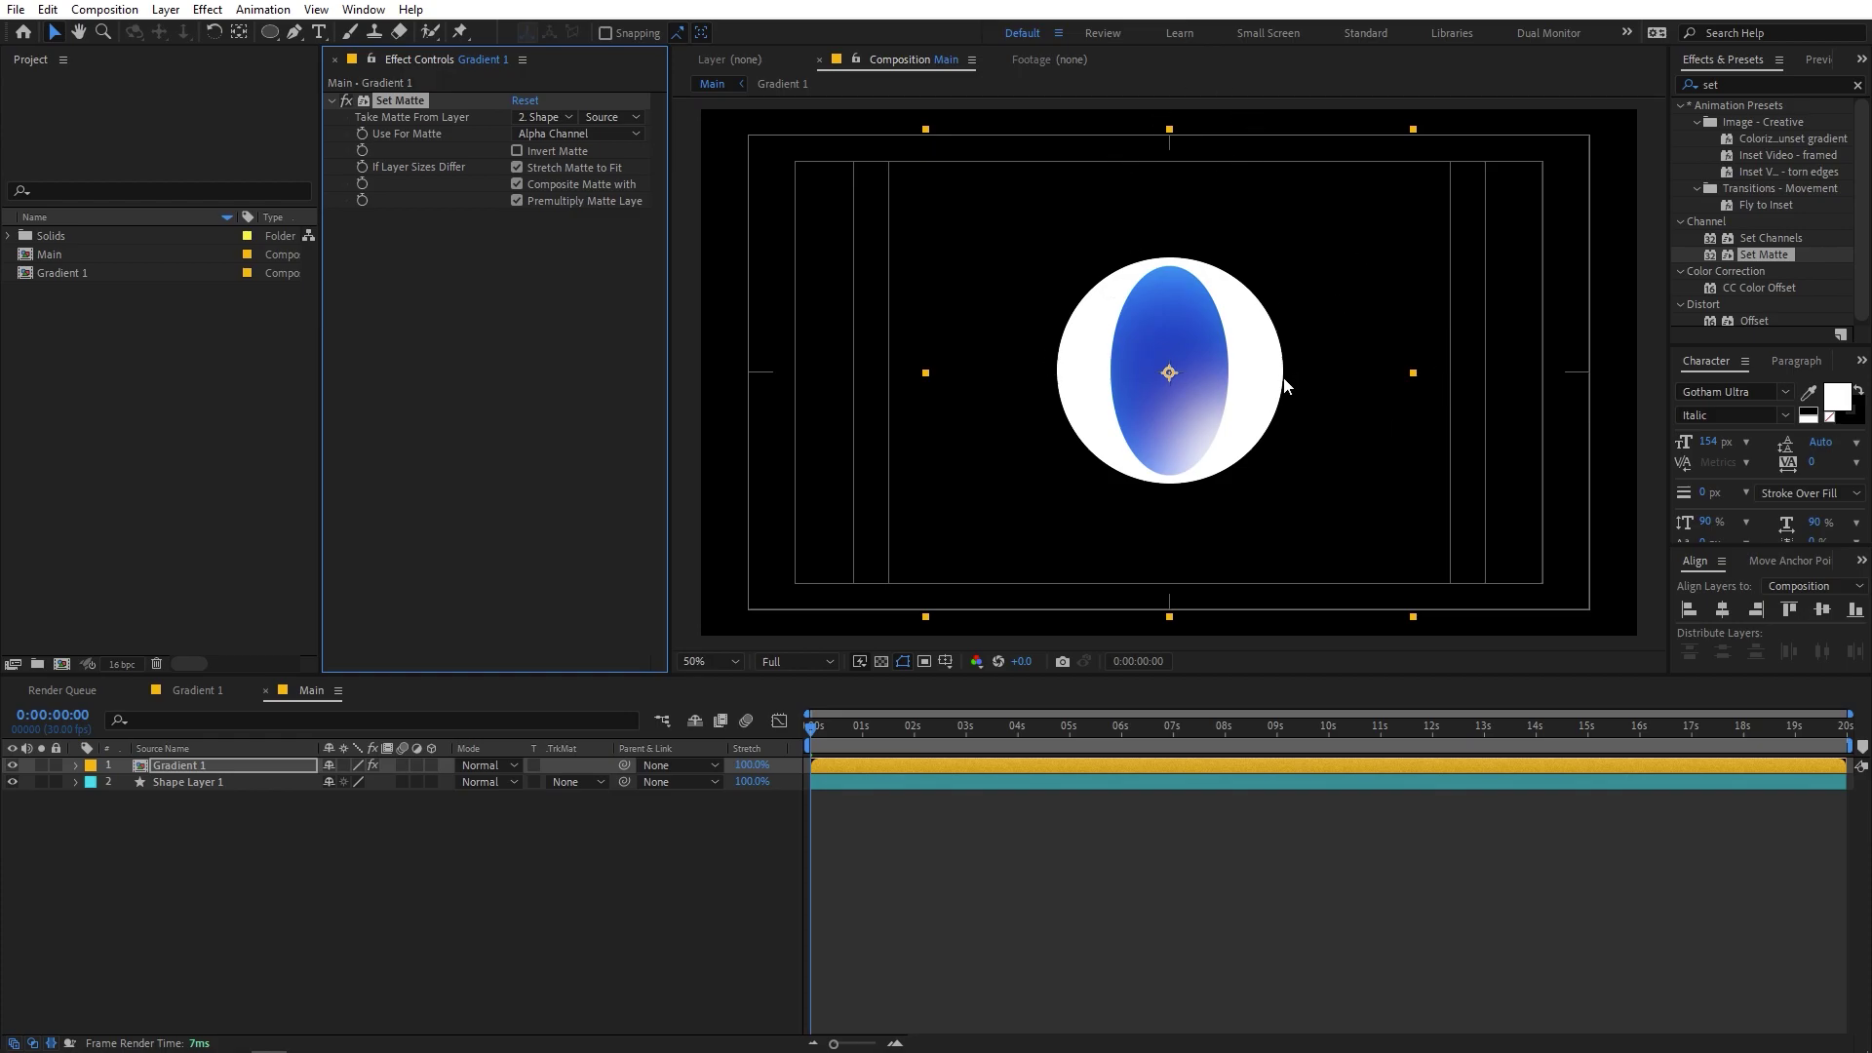
- Fit the Gradient 1 layer to the composition size
{"action": "left_click", "coordinate": [198, 768]}
{"action": "right_click", "coordinate": [198, 771]}
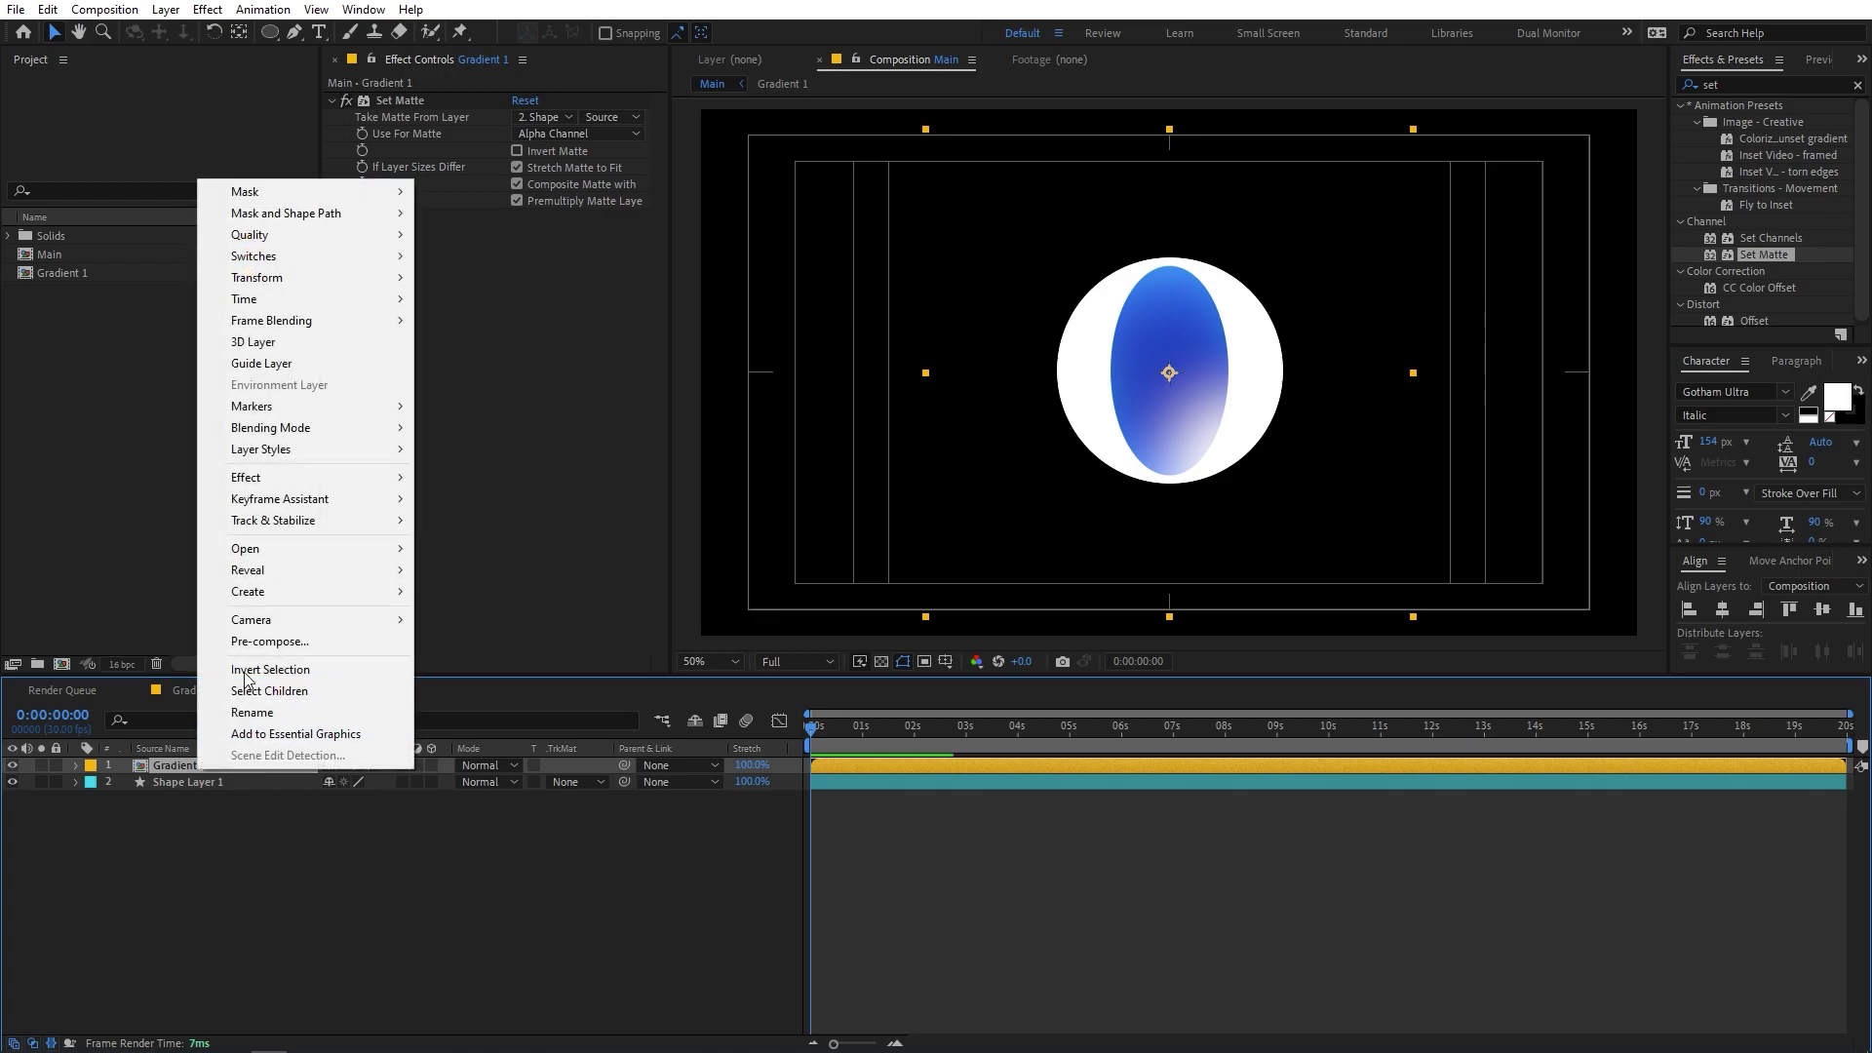
{"action": "mouse_move", "coordinate": [306, 277]}
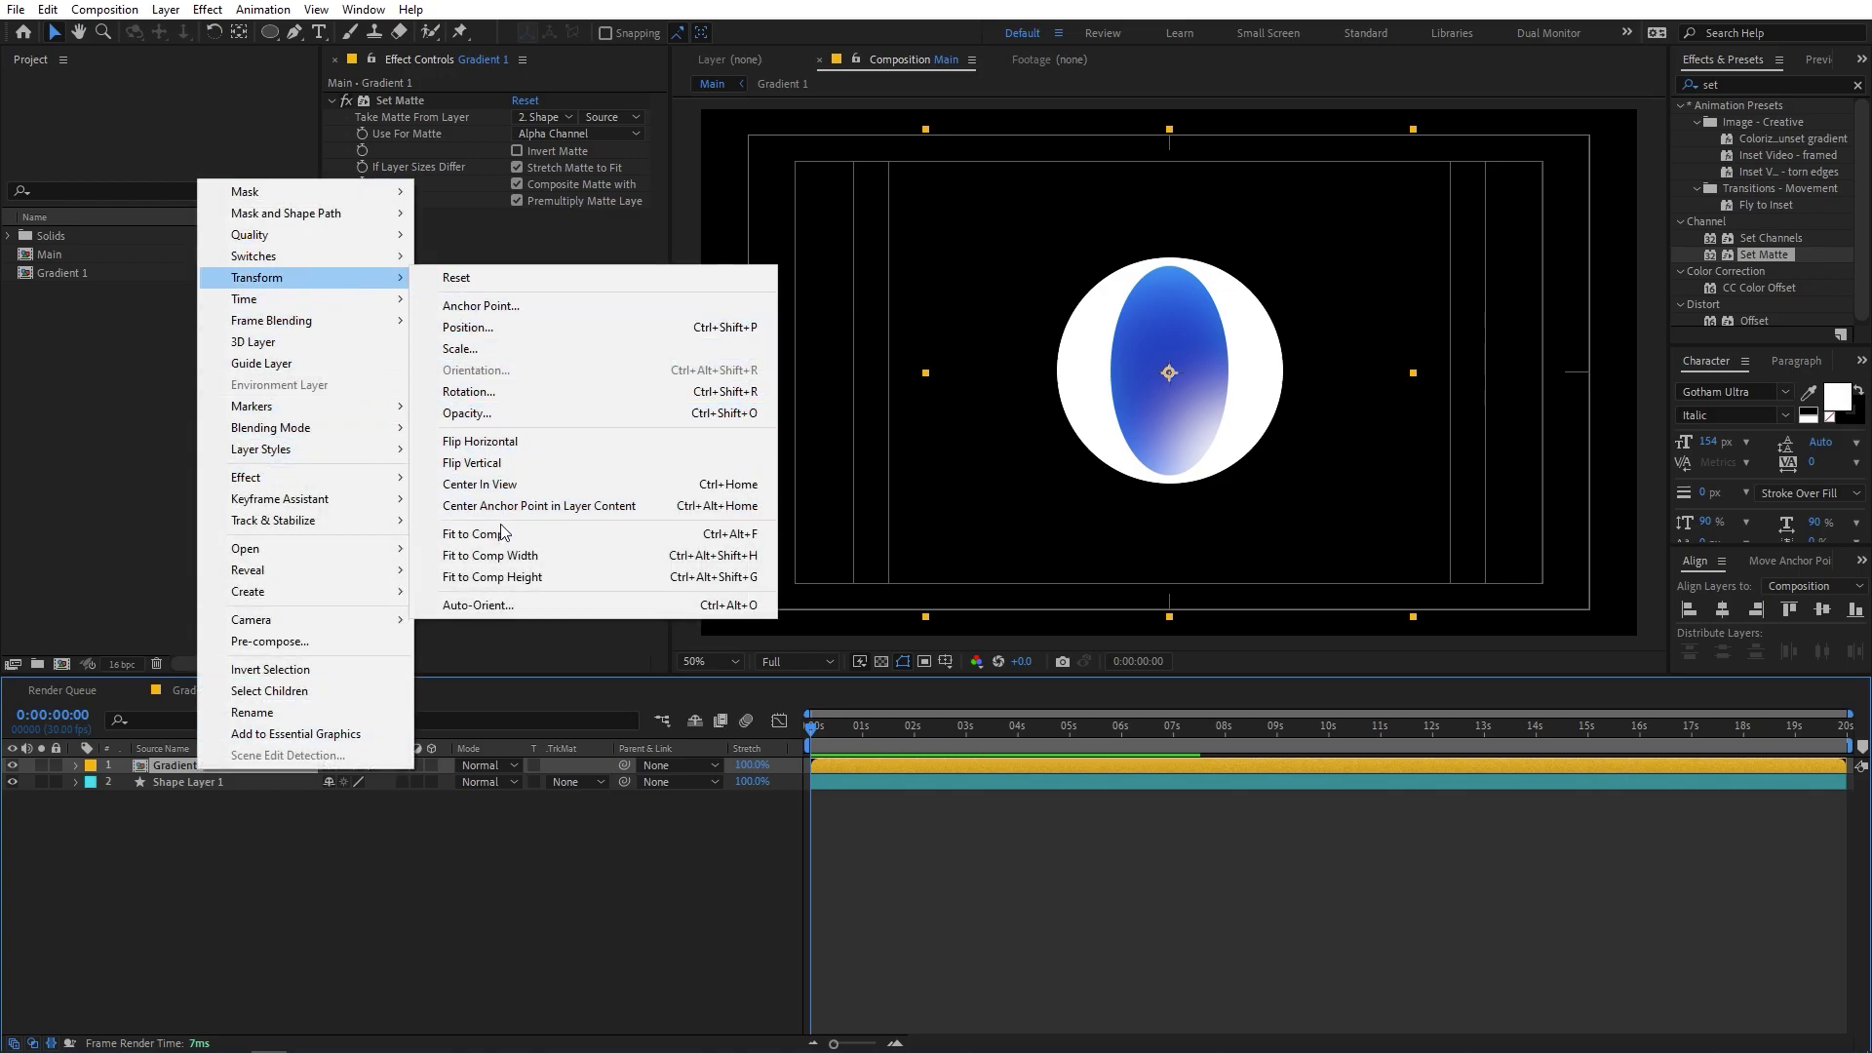
{"action": "left_click", "coordinate": [727, 542]}
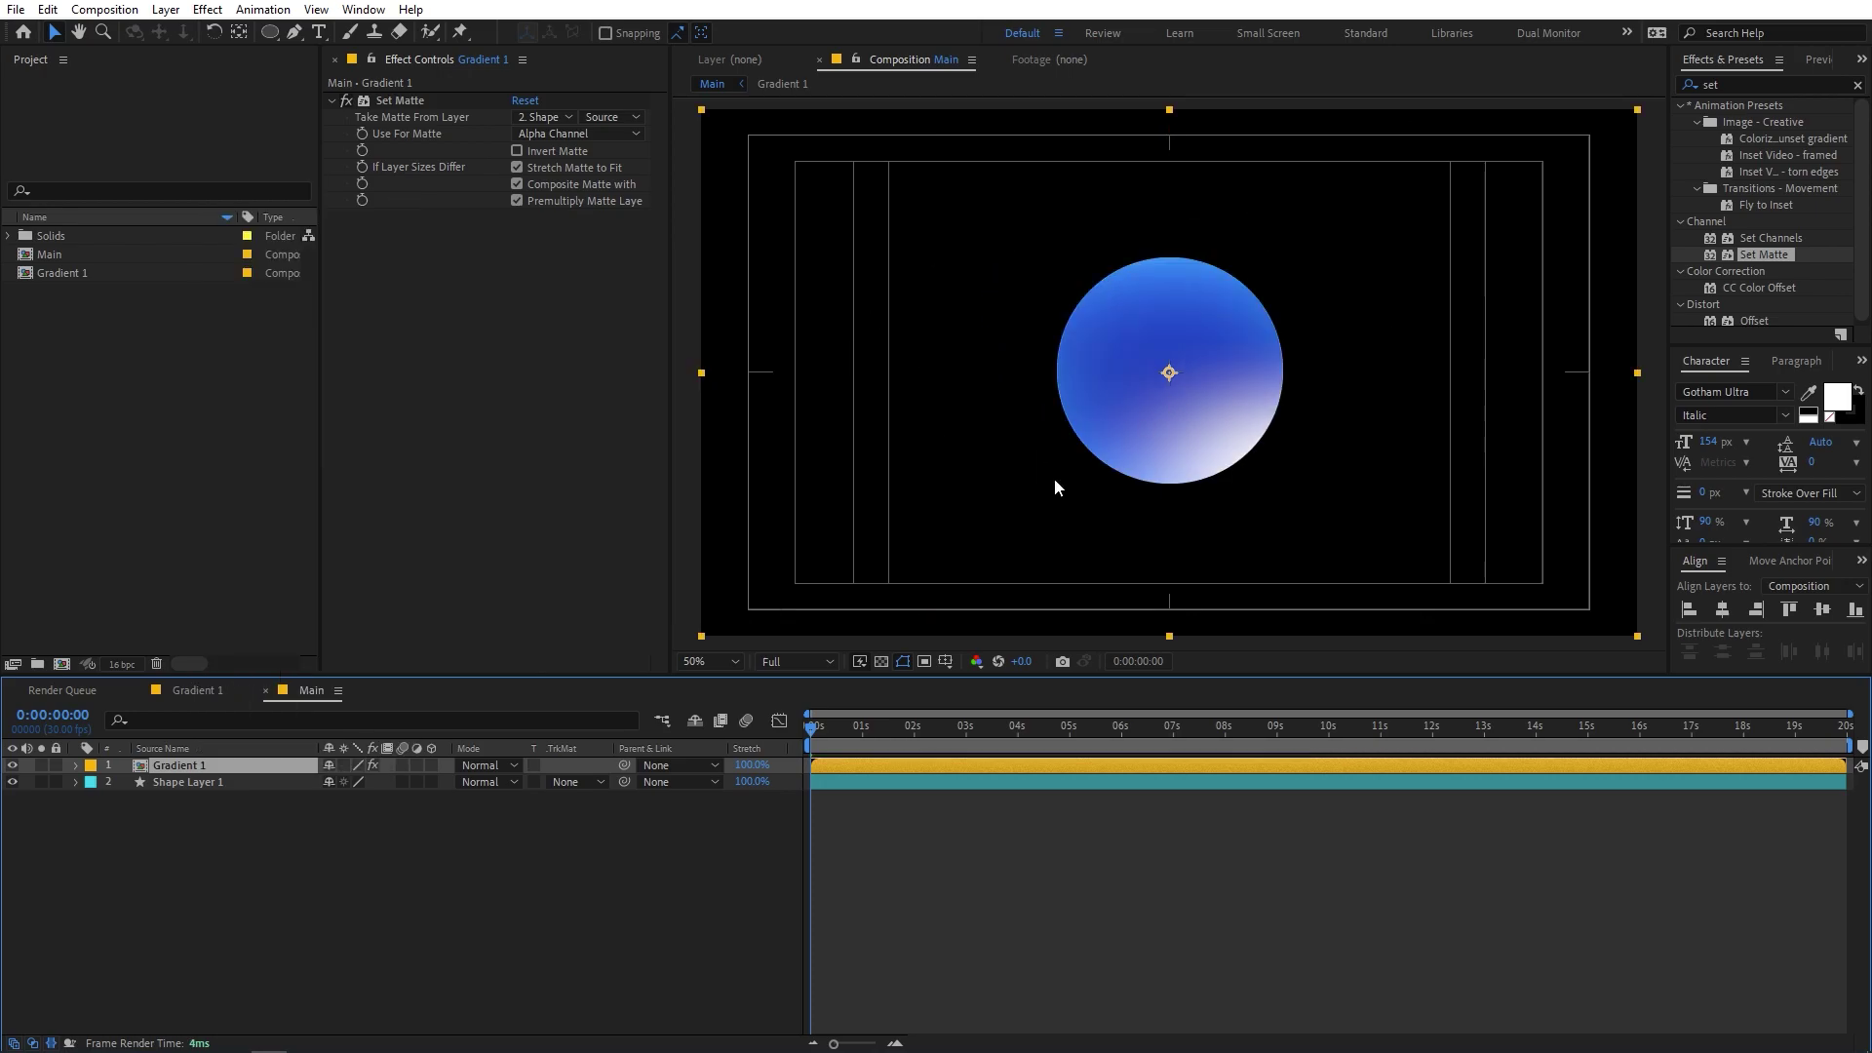
- Hide Shape Layer 1 and set the label color of both layers to Pink
{"action": "left_click", "coordinate": [174, 783]}
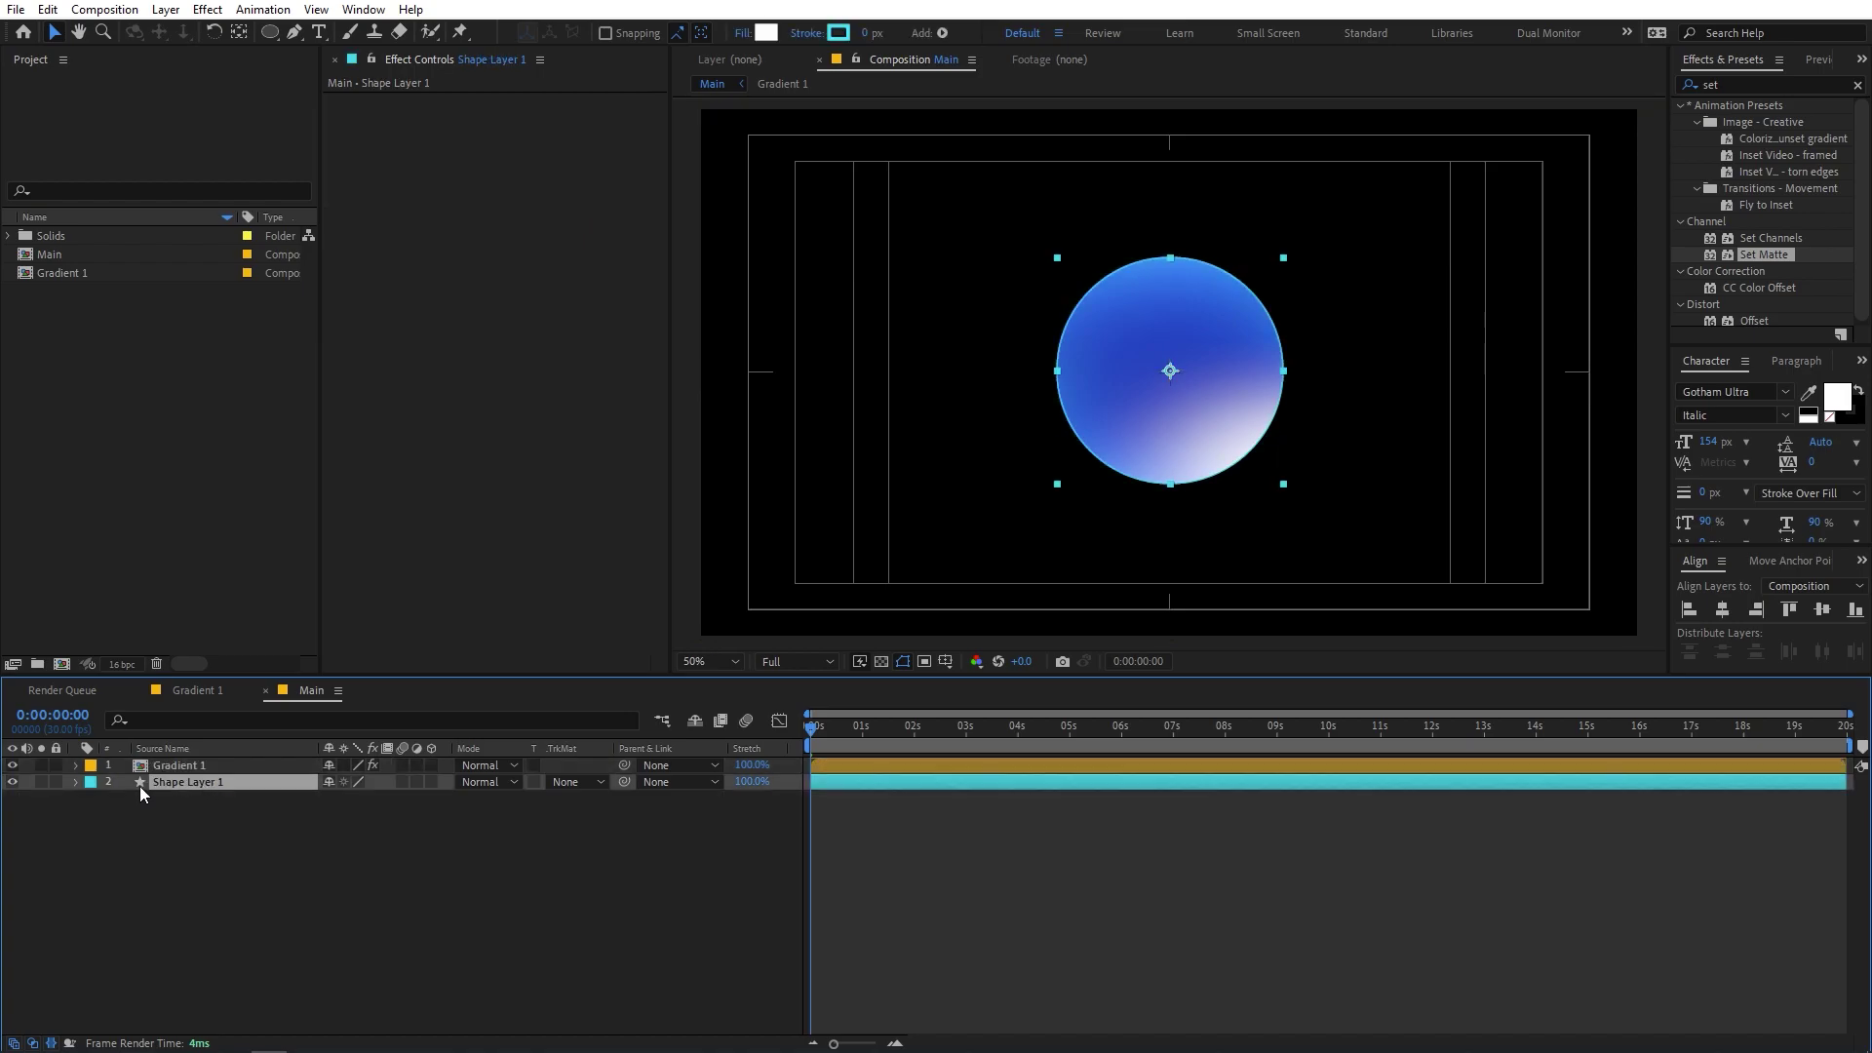
{"action": "left_click", "coordinate": [12, 780]}
{"action": "left_click_drag", "start_coordinate": [242, 830], "coordinate": [67, 764]}
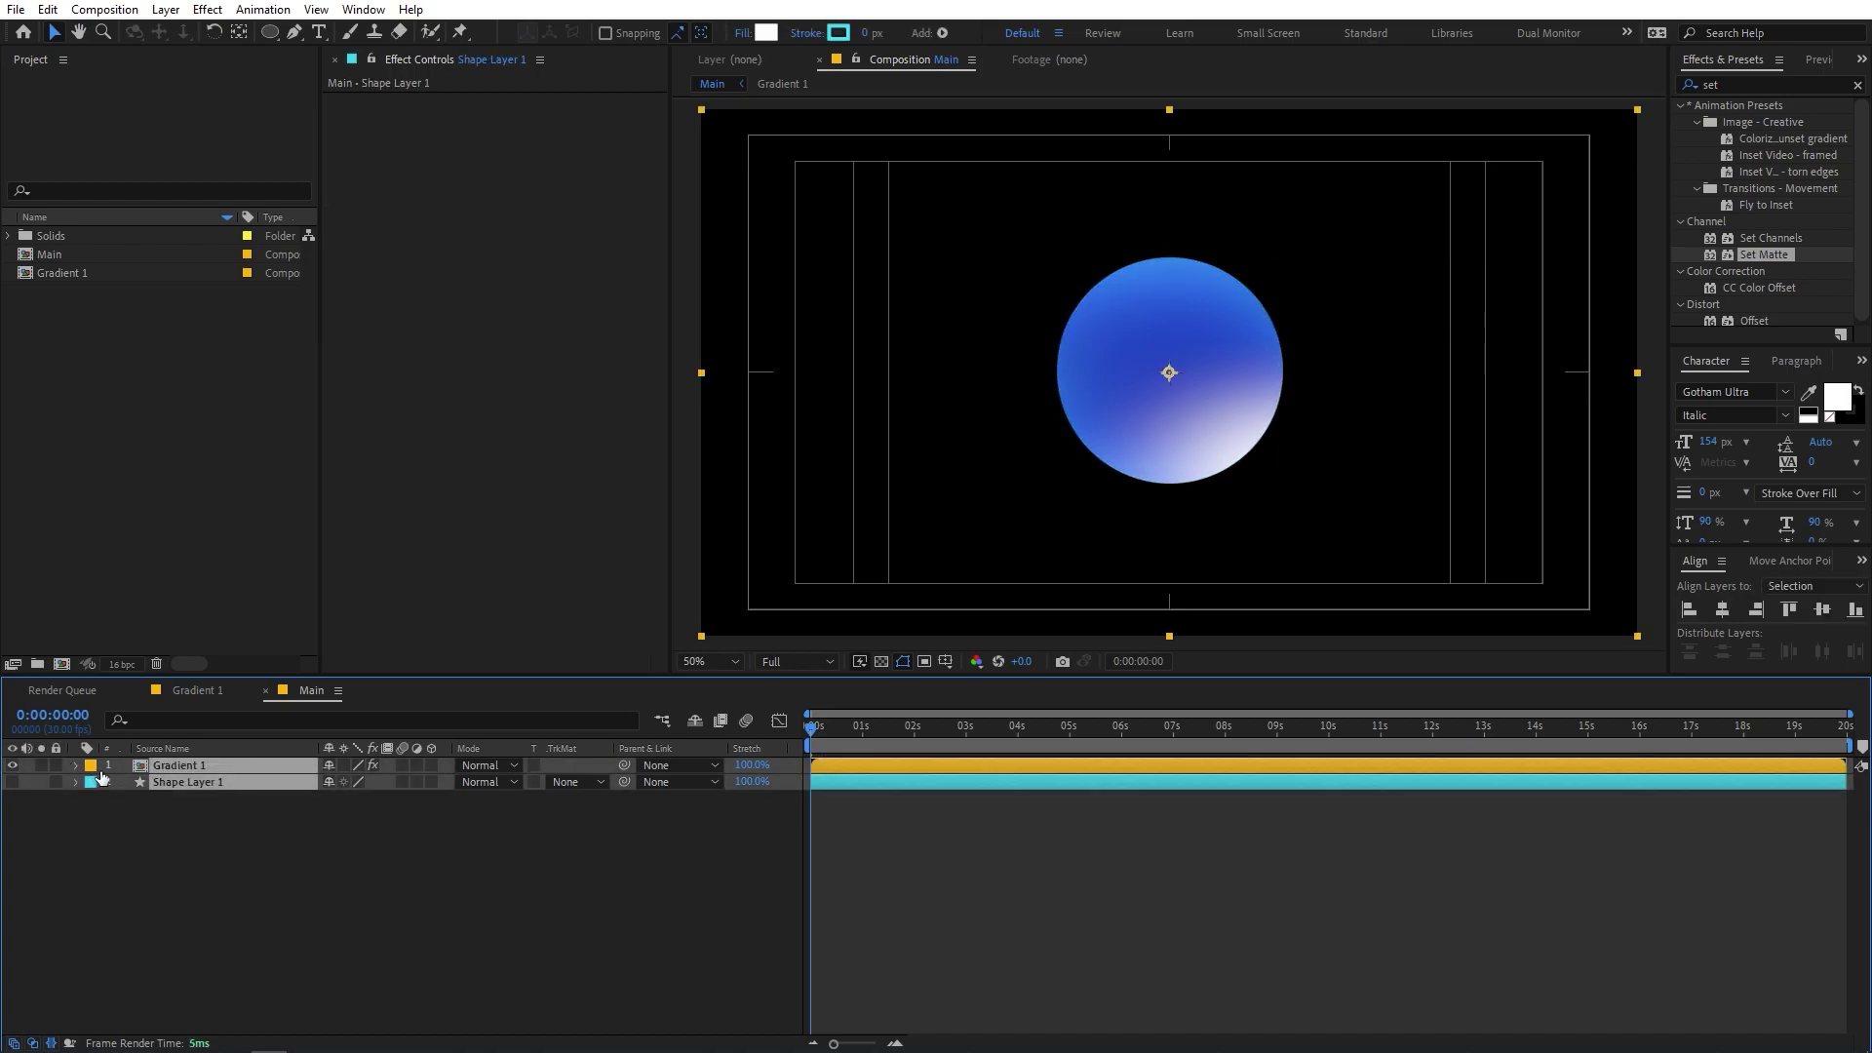
{"action": "left_click", "coordinate": [101, 776]}
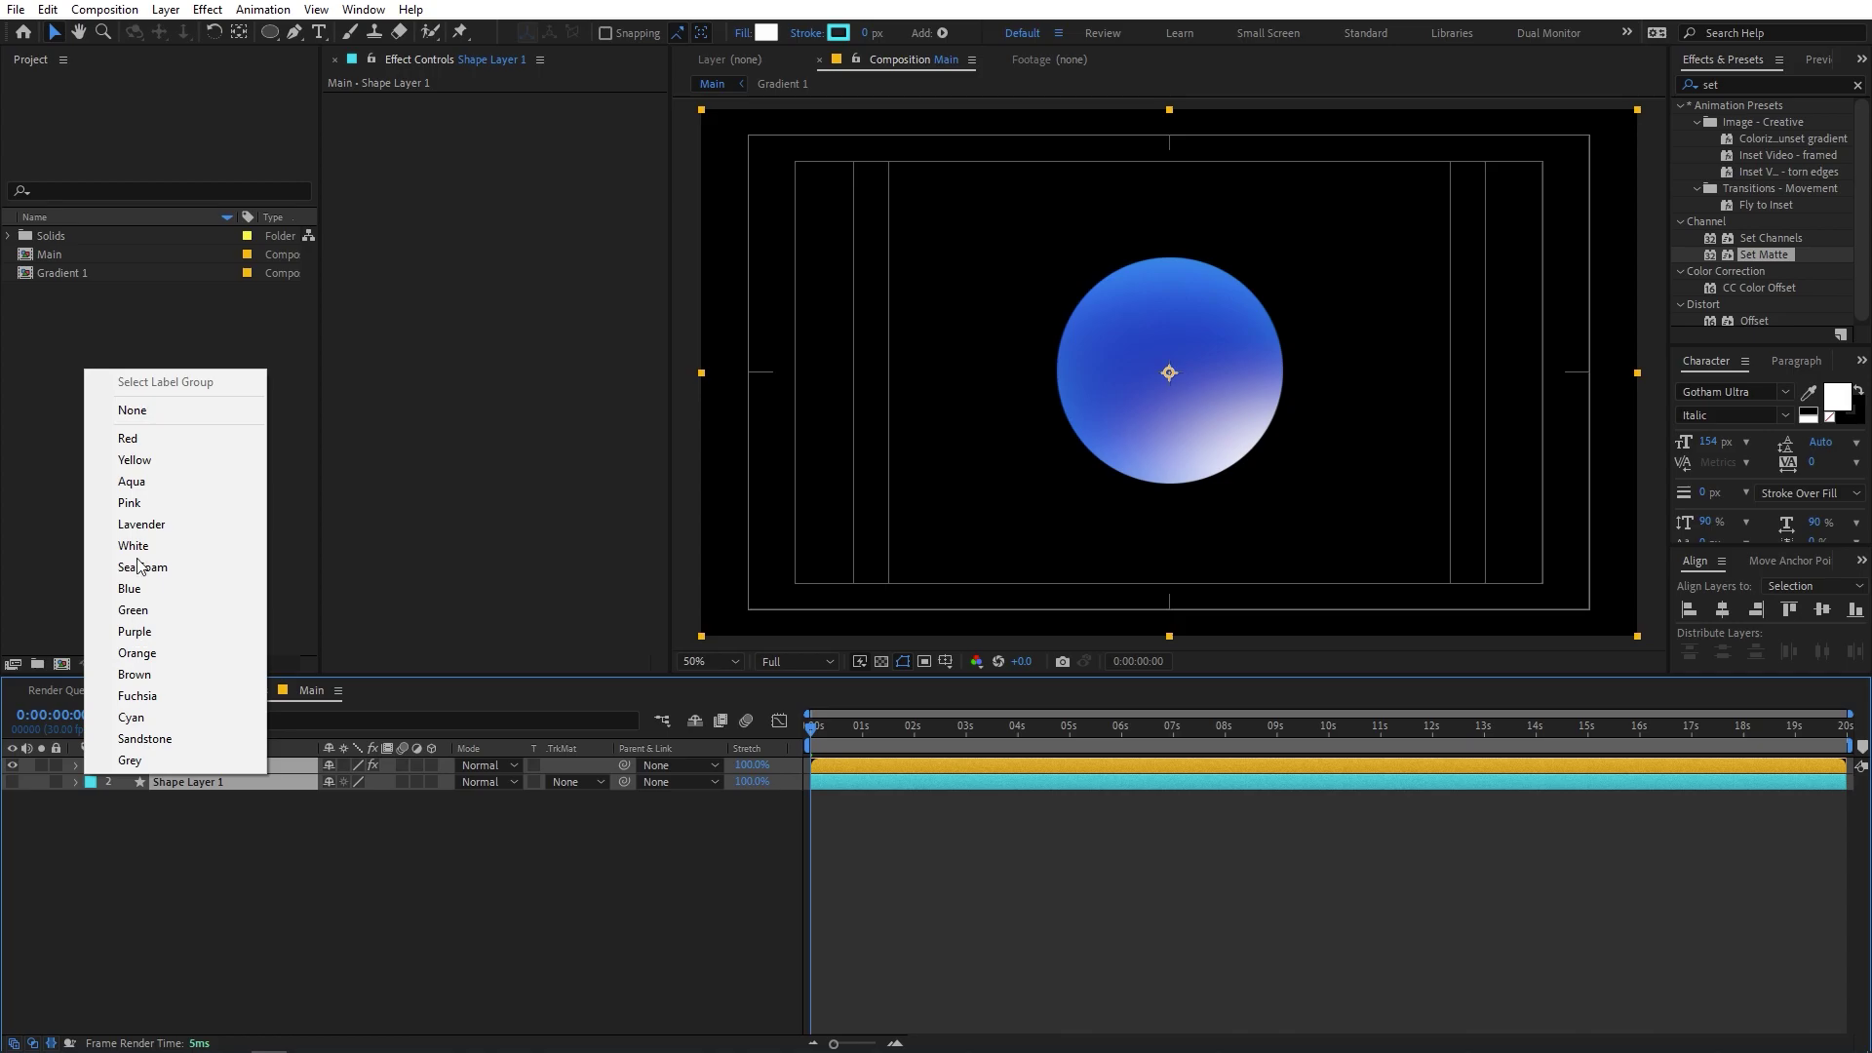
{"action": "left_click", "coordinate": [142, 505]}
{"action": "left_click", "coordinate": [350, 895]}
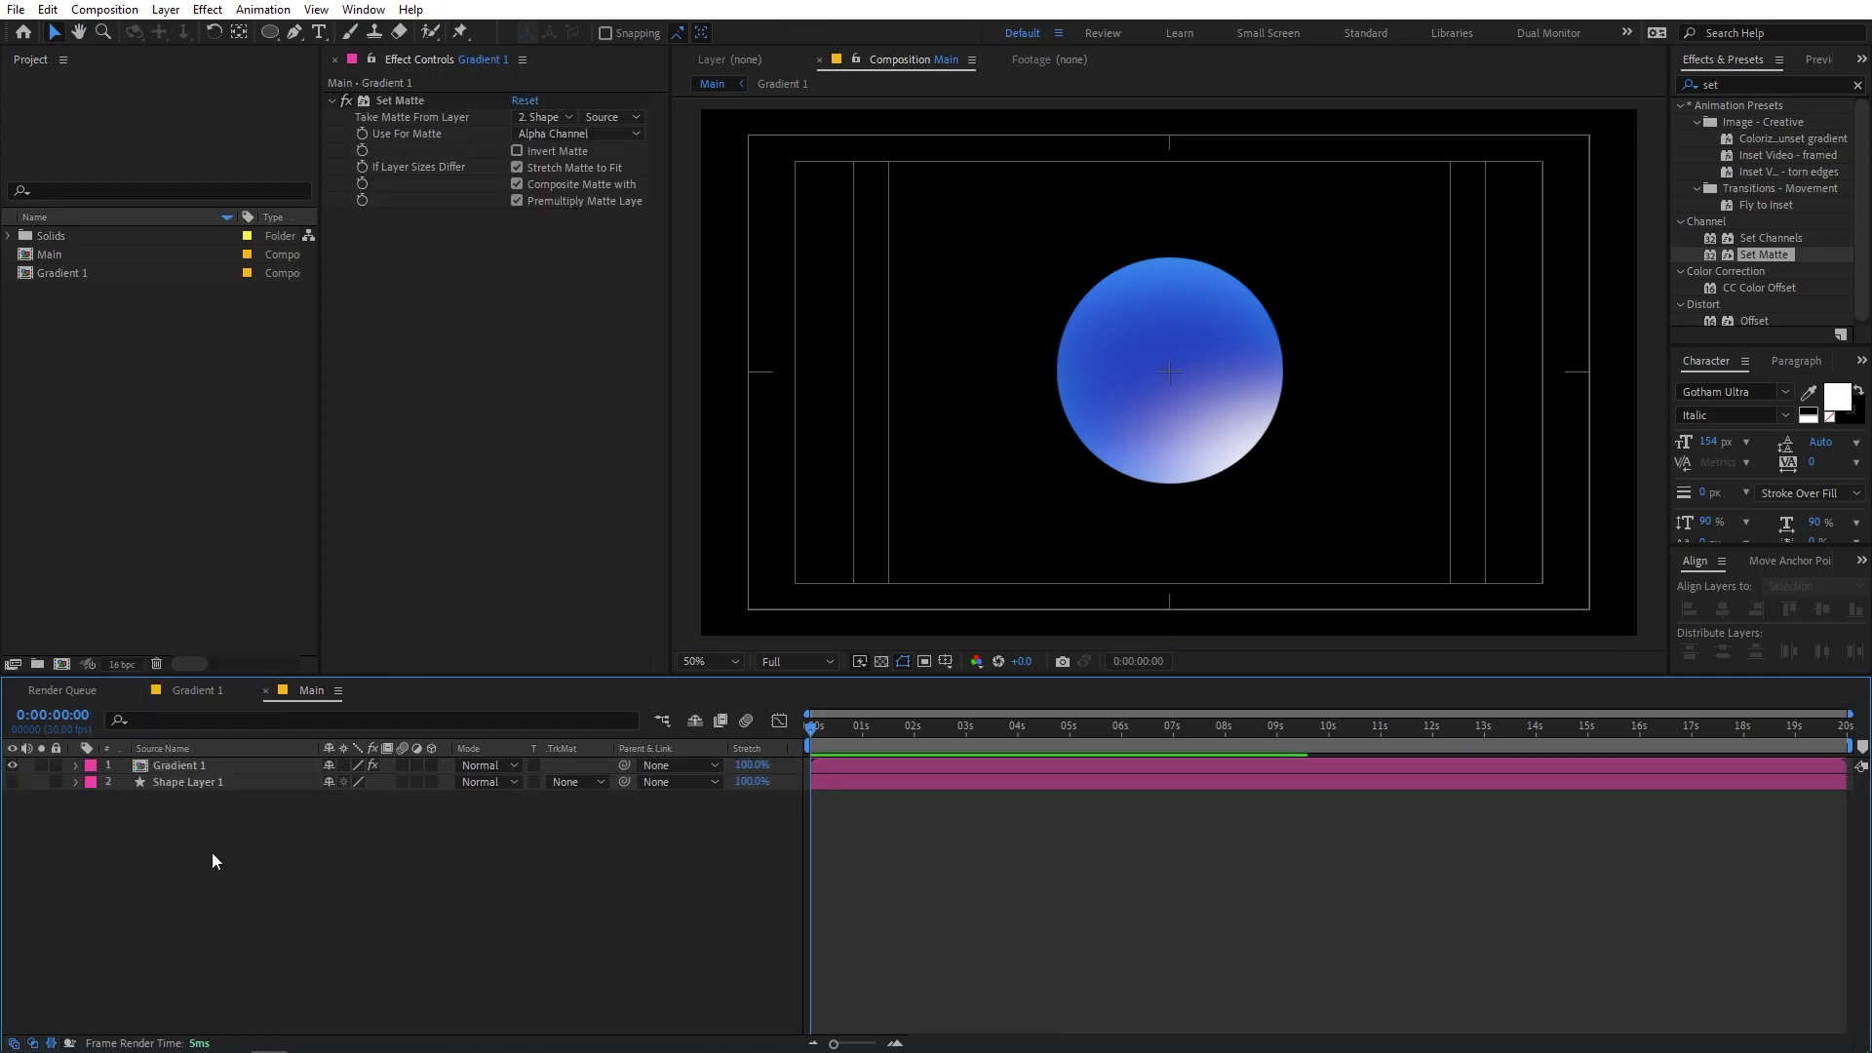
- Add an Inner Glow layer style to the Gradient 1 layer and expand its properties
{"action": "left_click", "coordinate": [172, 765]}
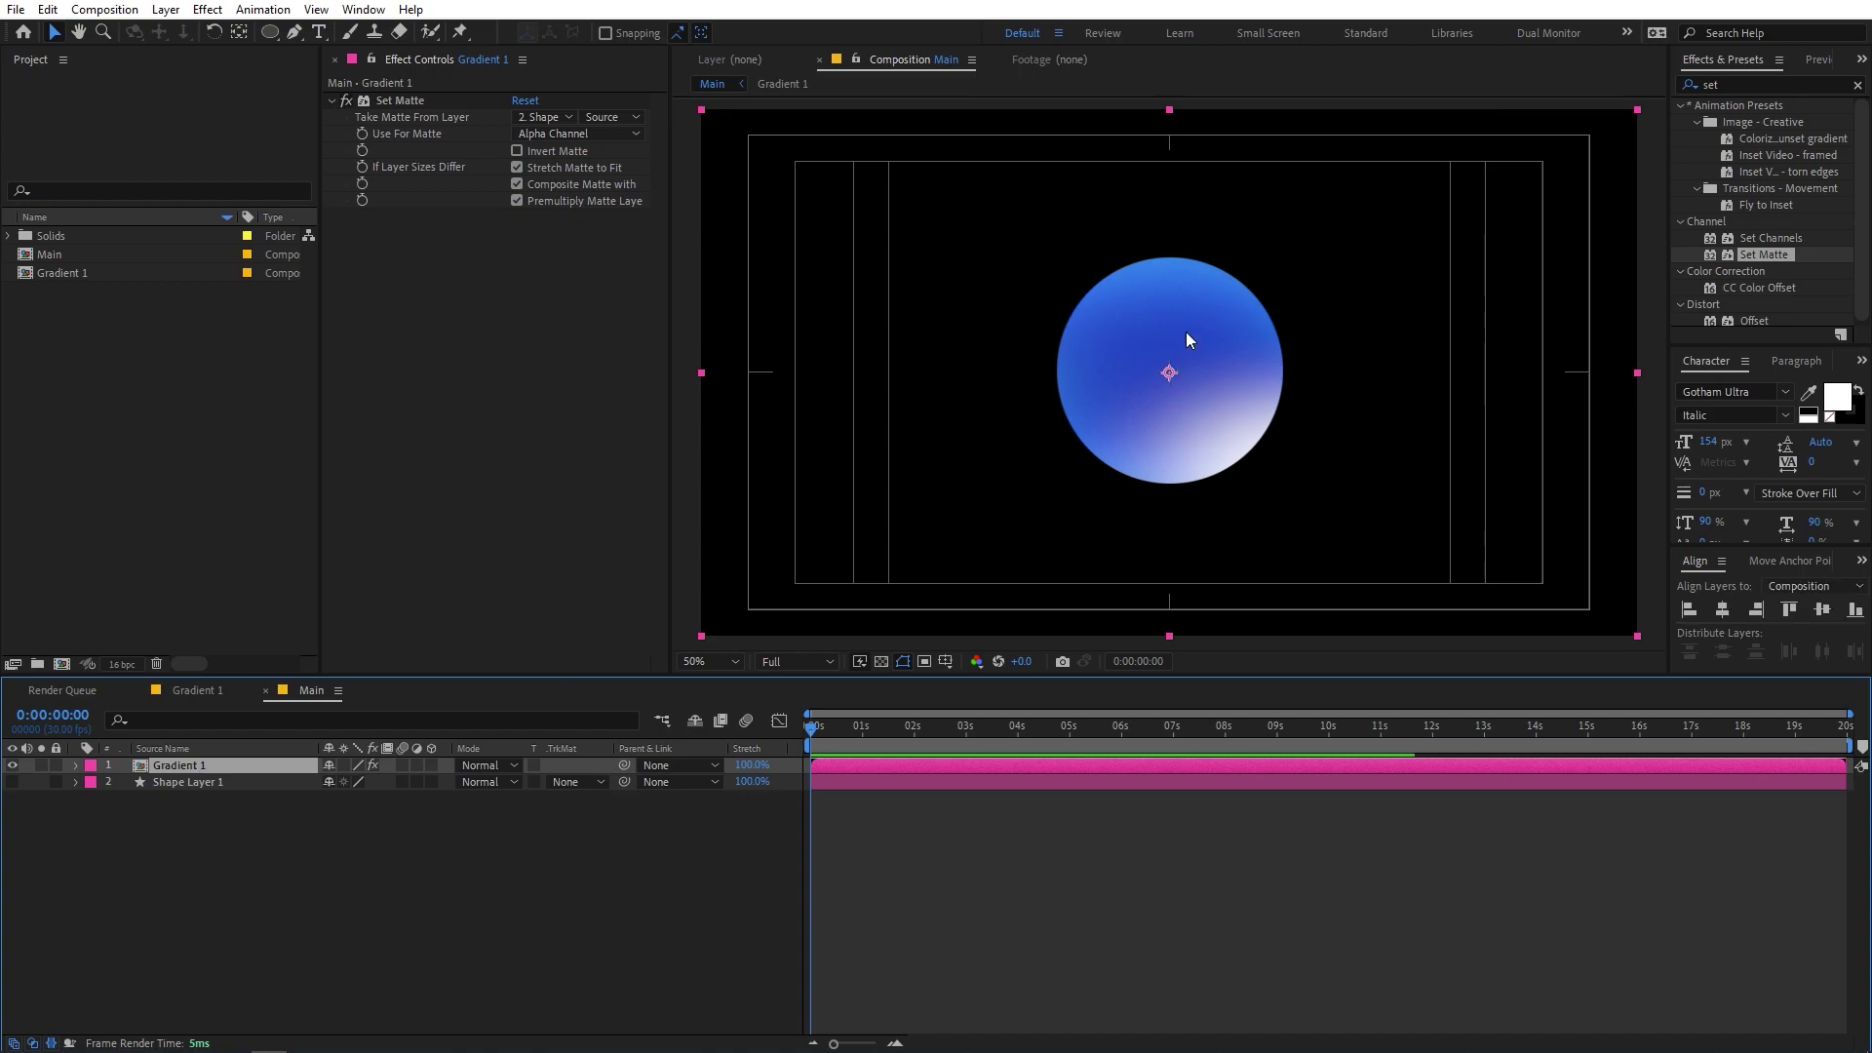
{"action": "right_click", "coordinate": [202, 766]}
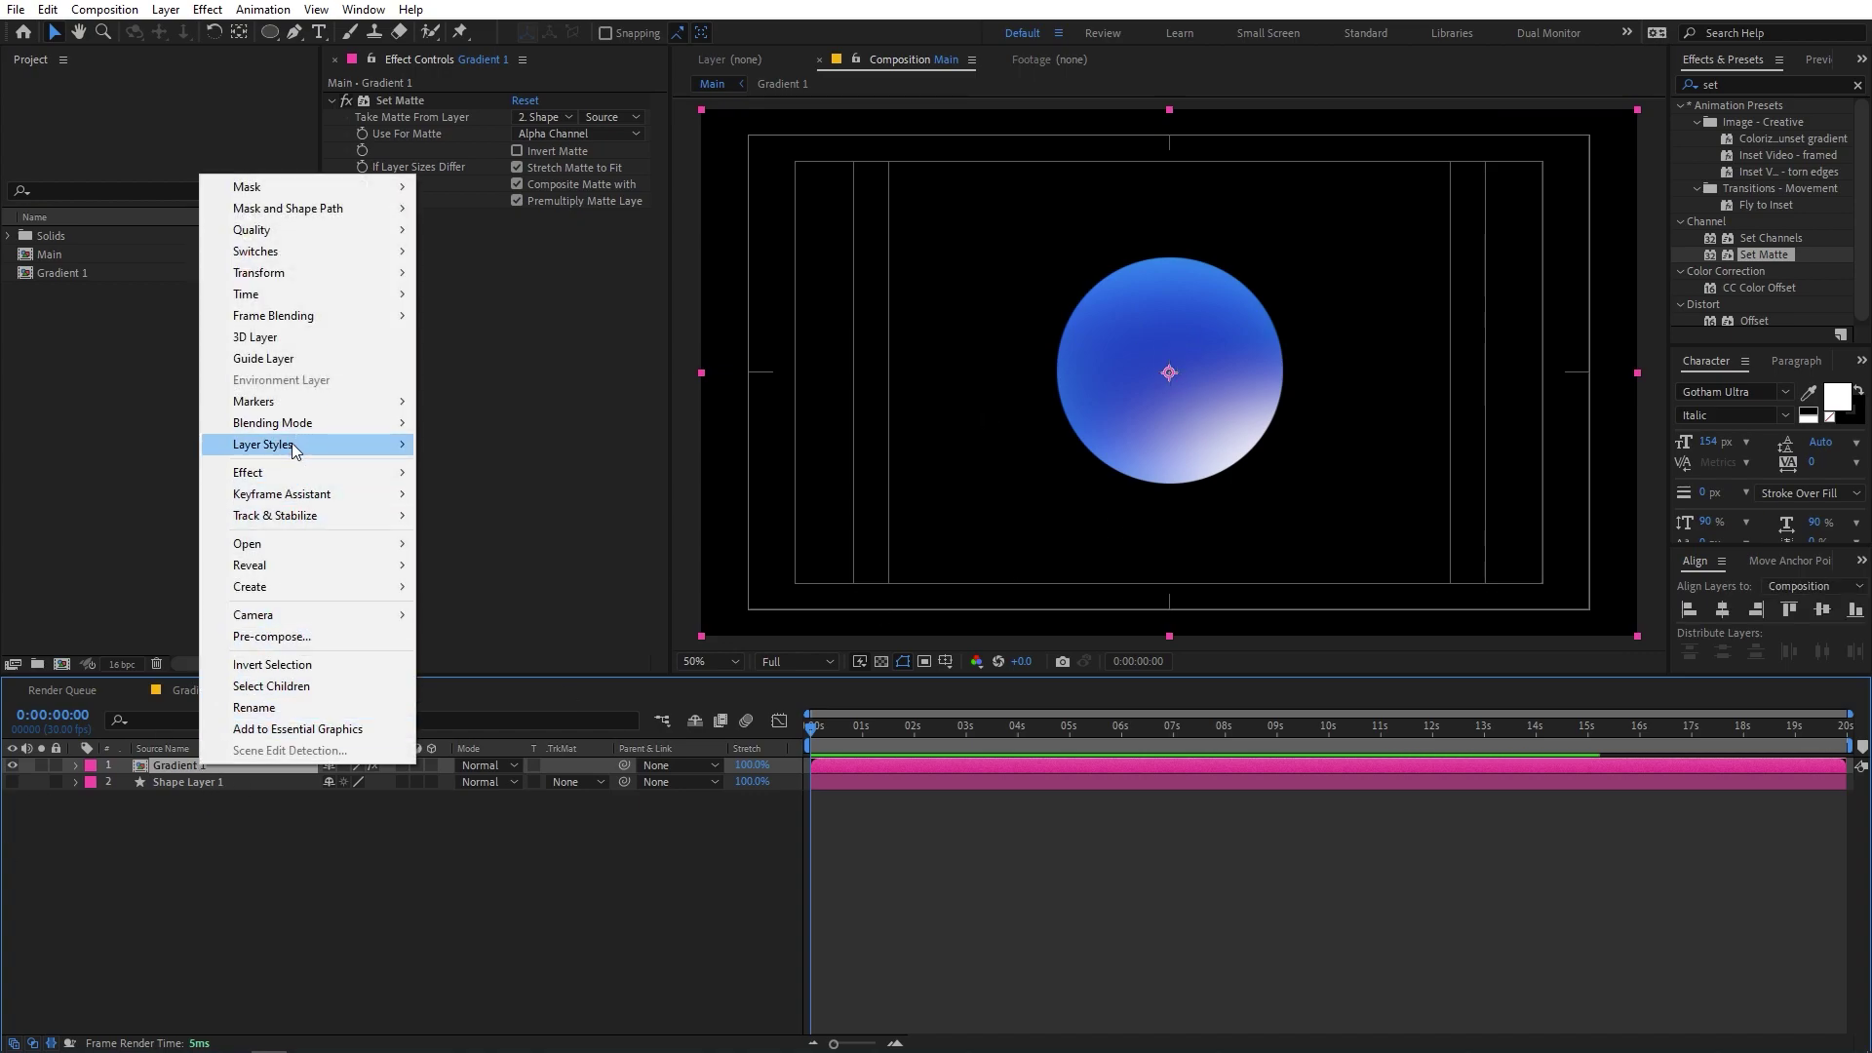
{"action": "mouse_move", "coordinate": [298, 446]}
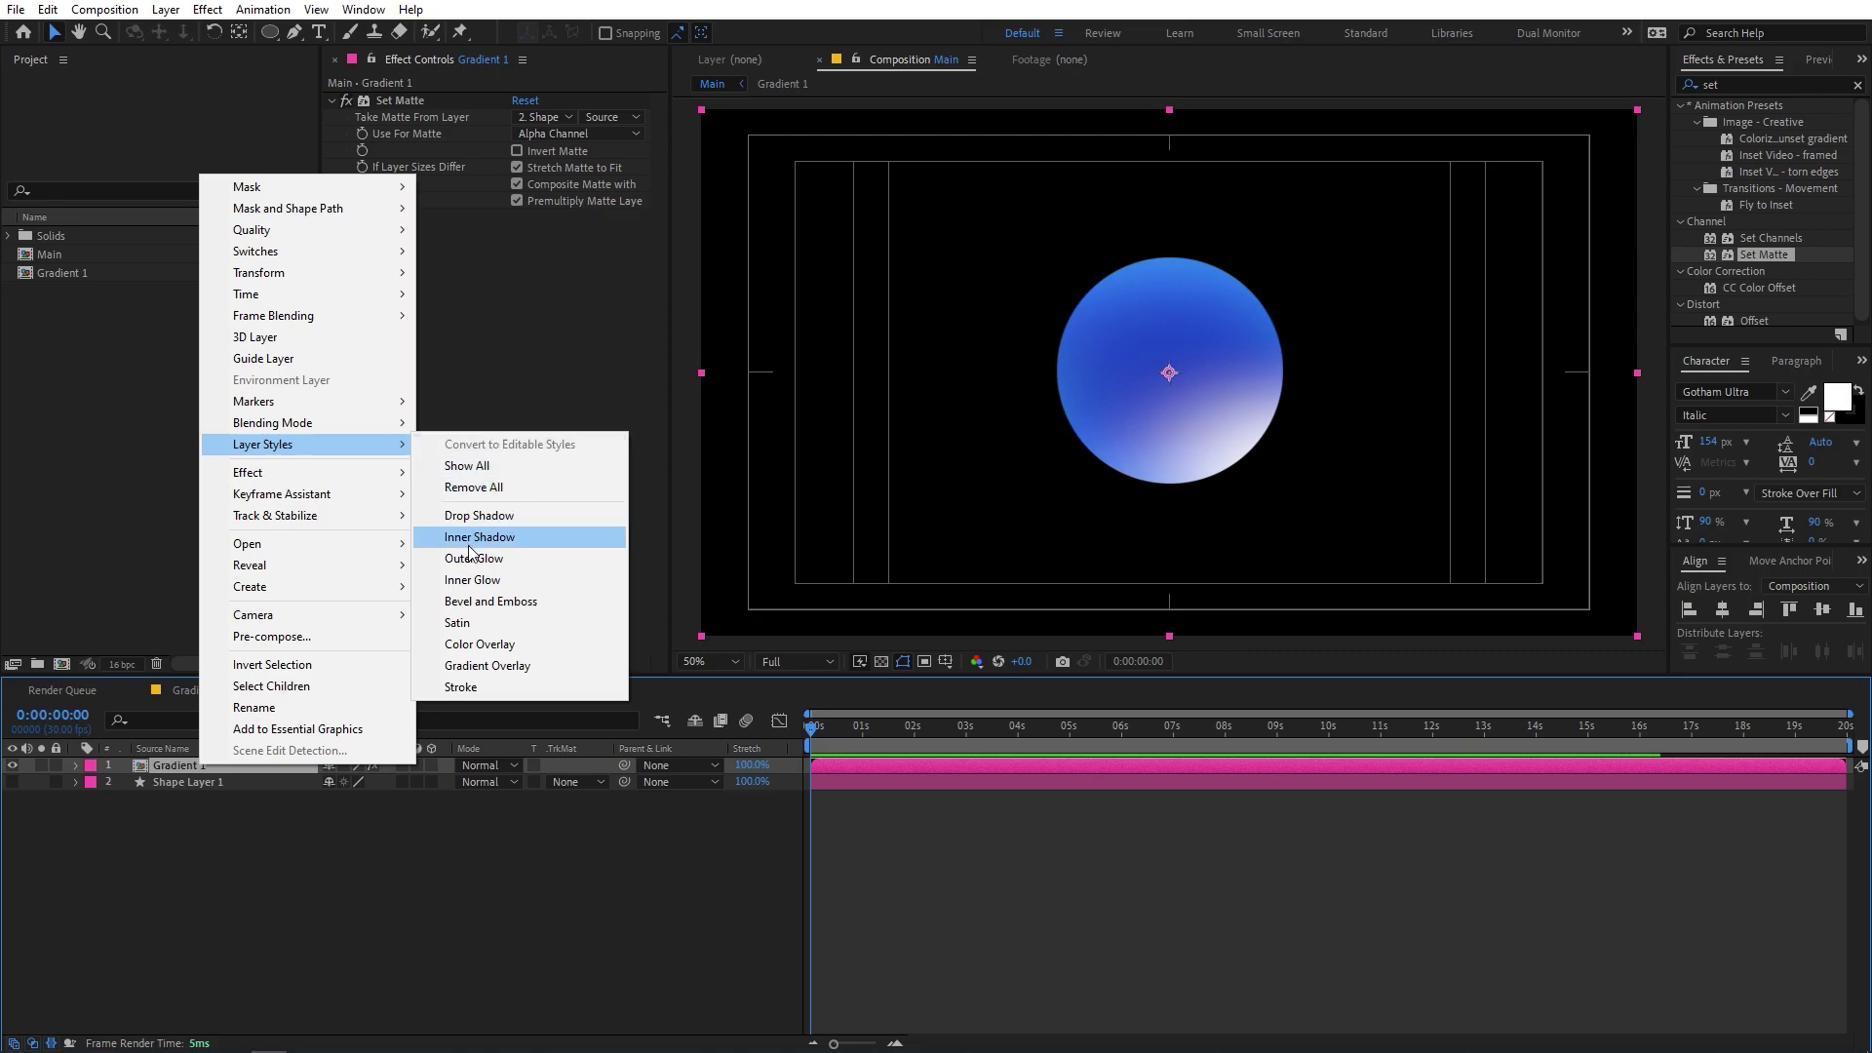
{"action": "left_click", "coordinate": [471, 578]}
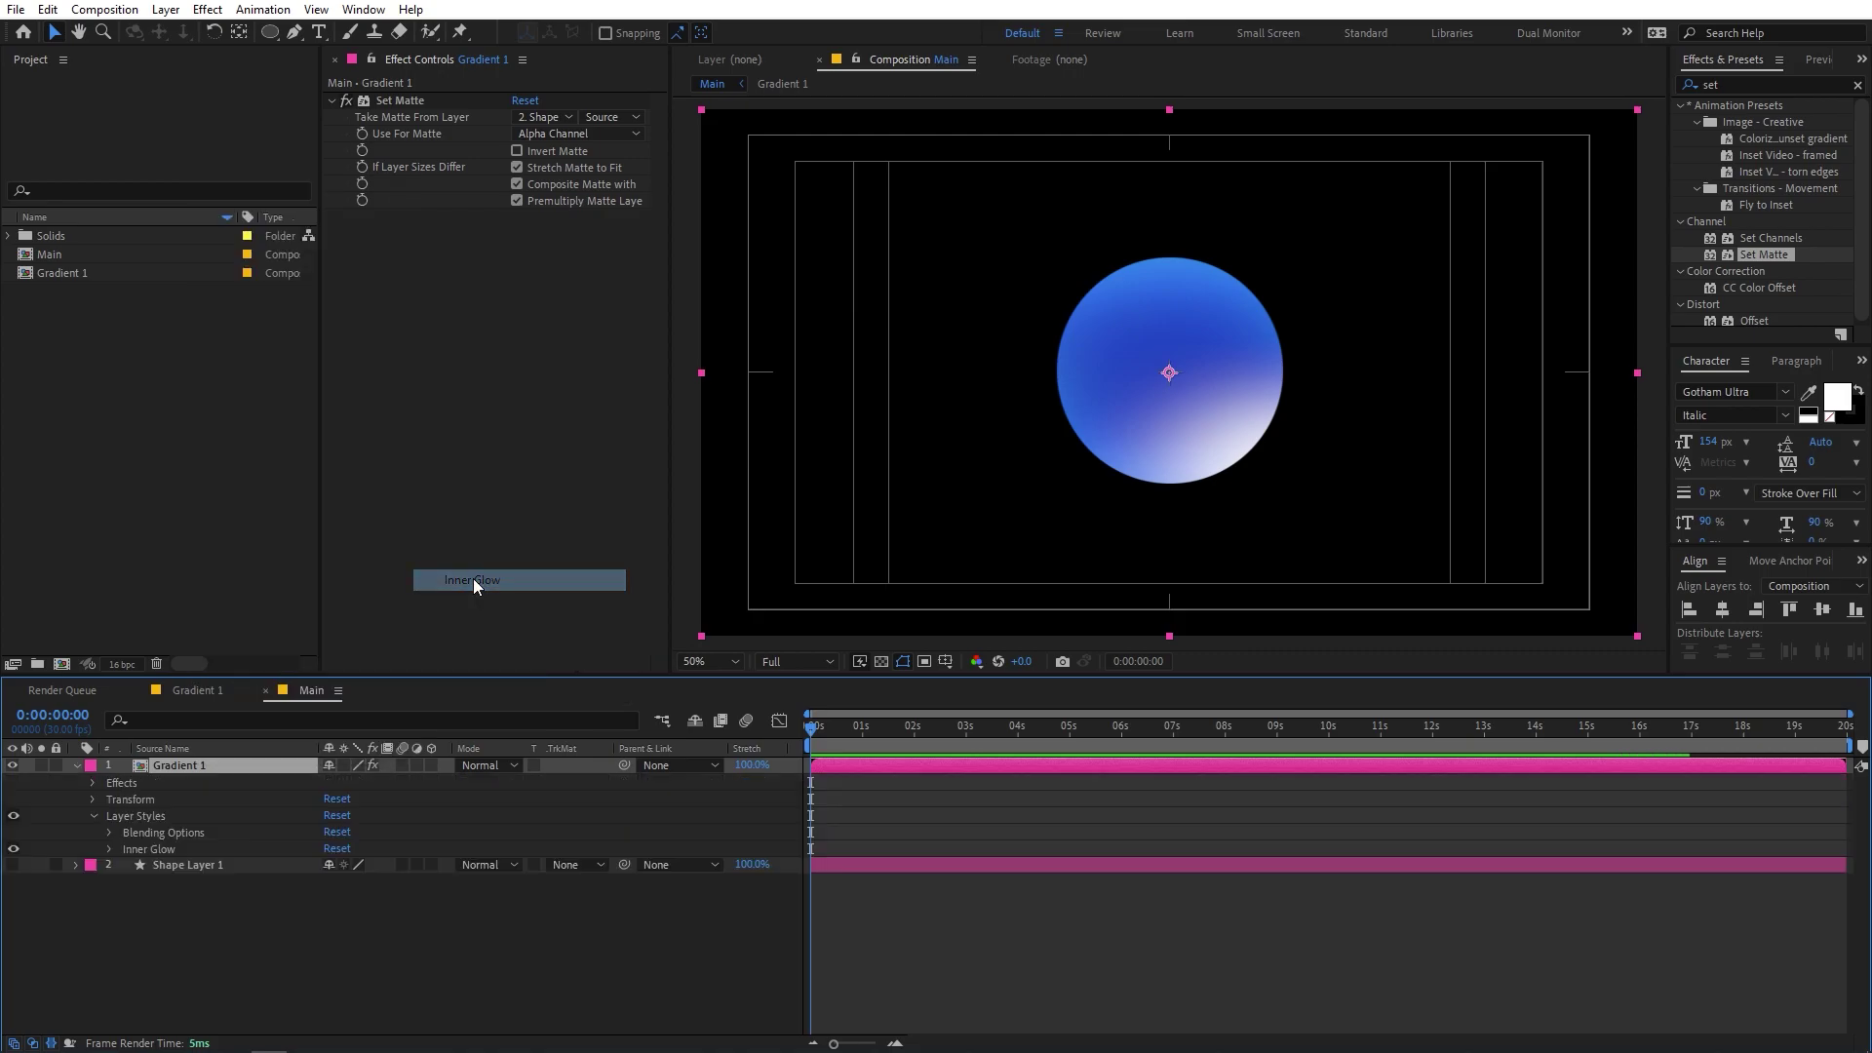
{"action": "left_click", "coordinate": [107, 850]}
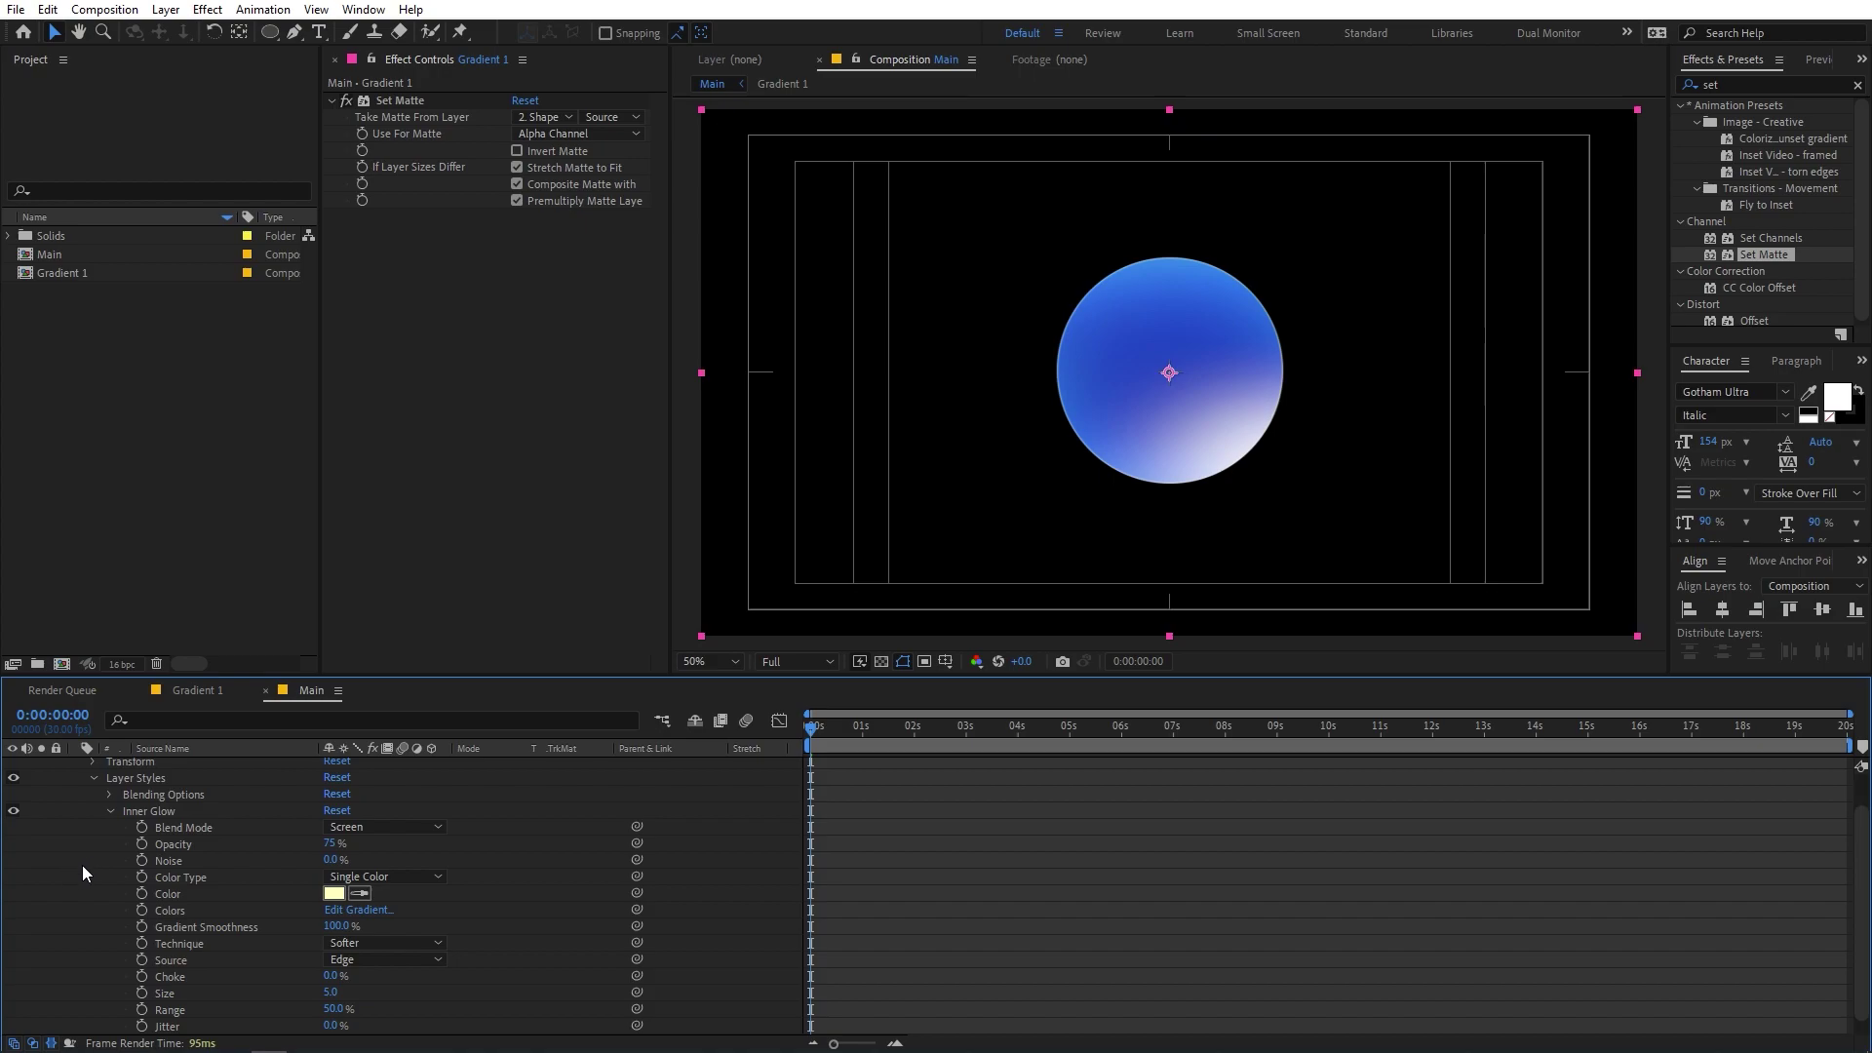
{"action": "scroll", "coordinate": [505, 904], "scroll_direction": "down", "scroll_amount": 1}
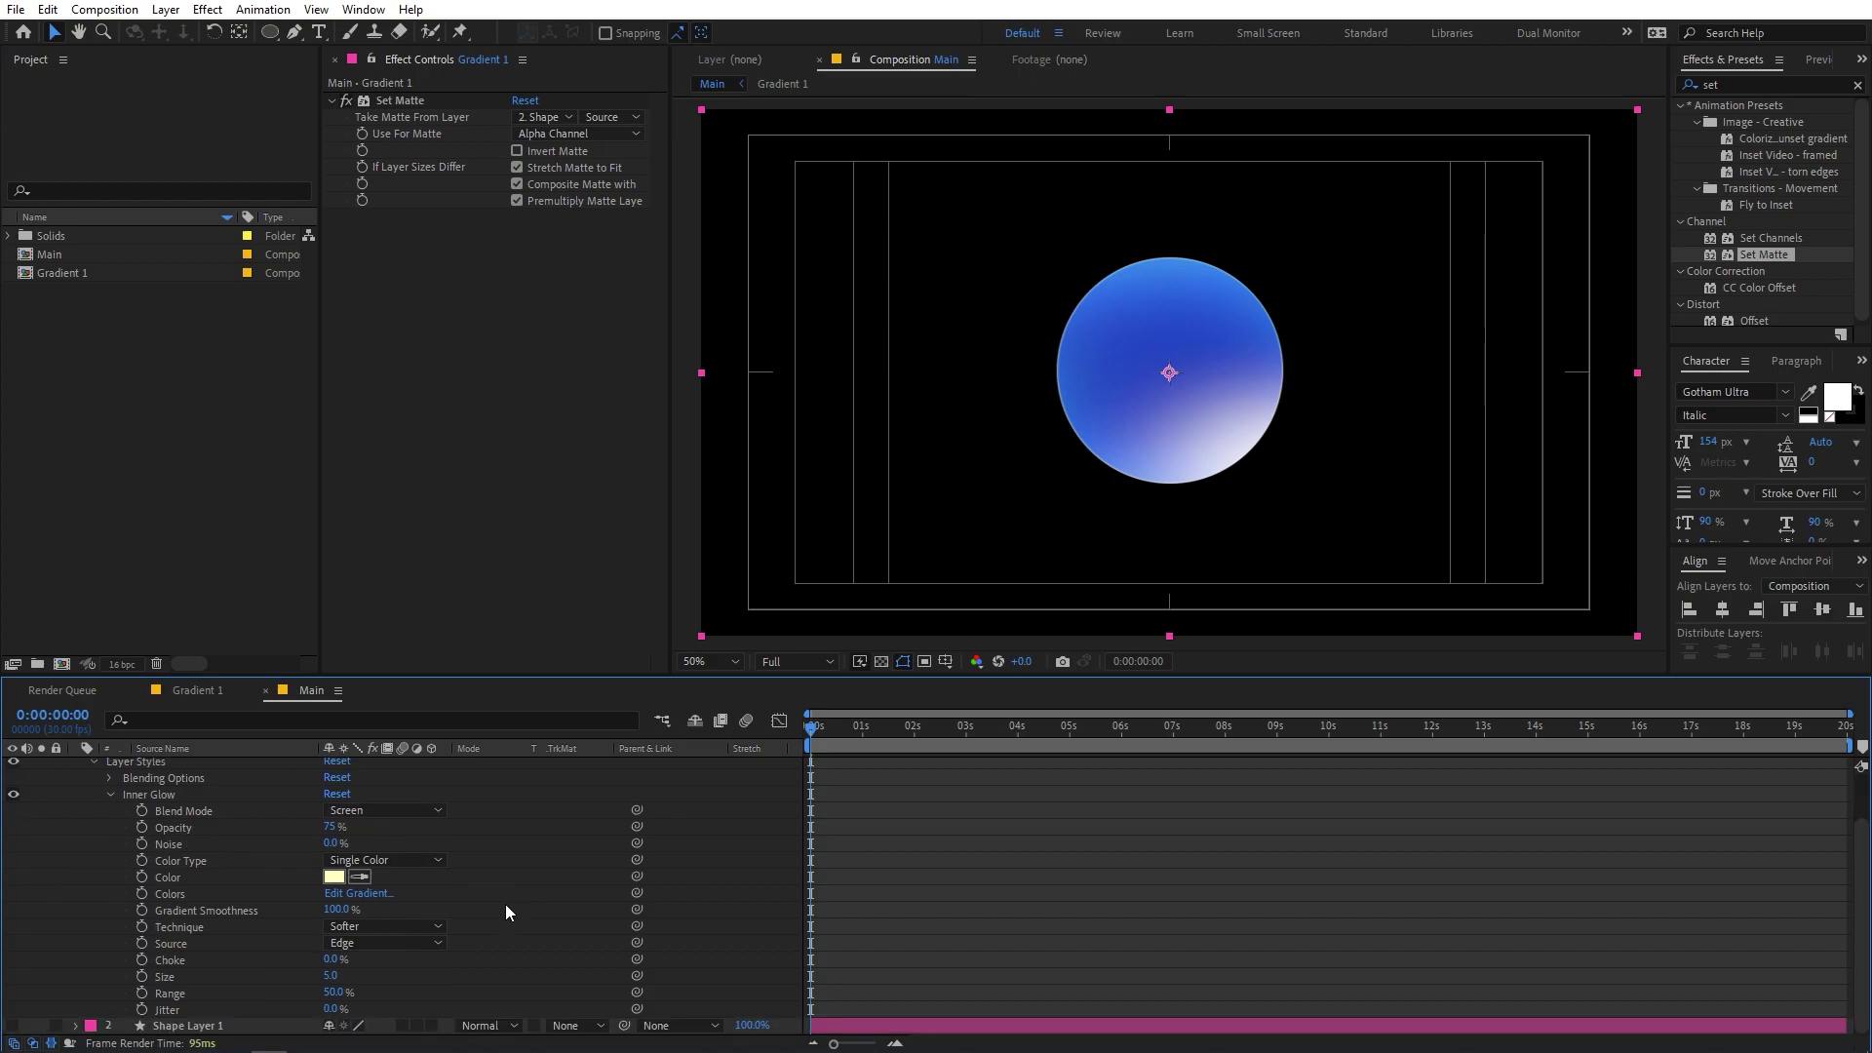
- Set the Inner Glow's blend mode to Overlay and its color to cyan (00F6FF)
{"action": "left_click", "coordinate": [401, 814]}
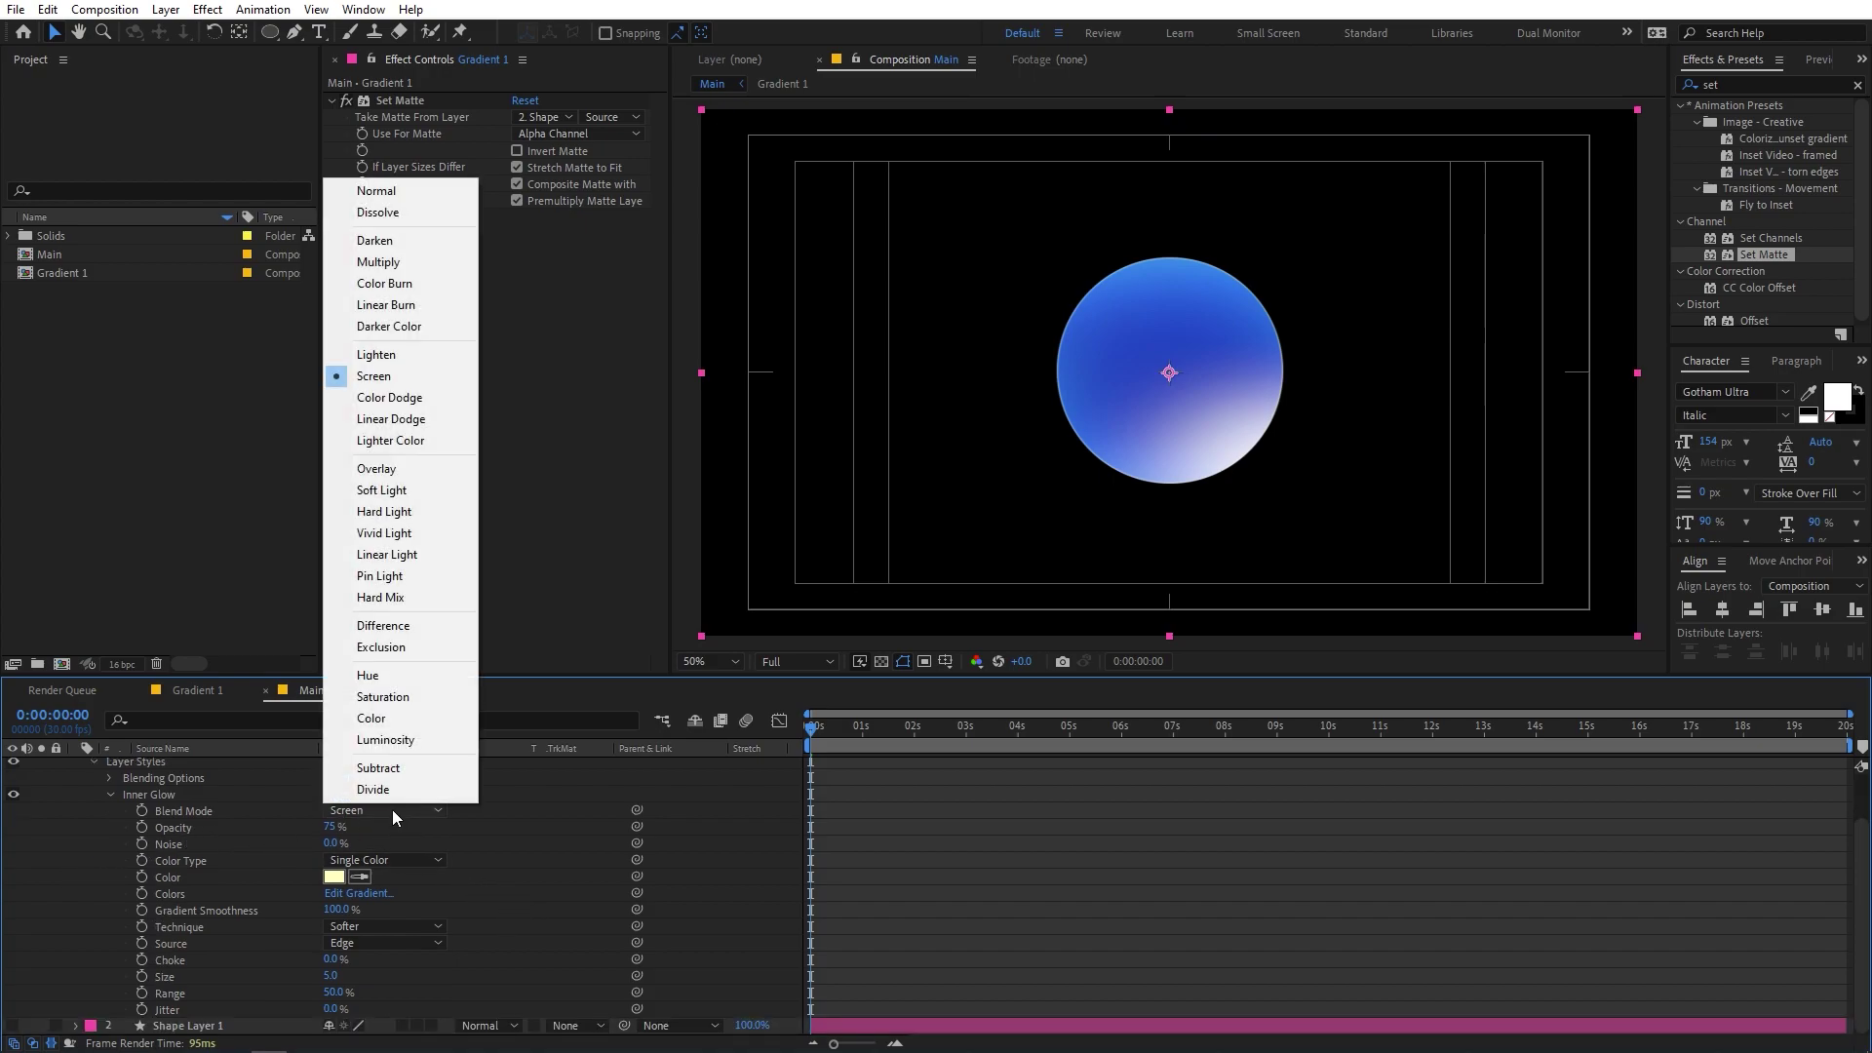
{"action": "left_click", "coordinate": [384, 470]}
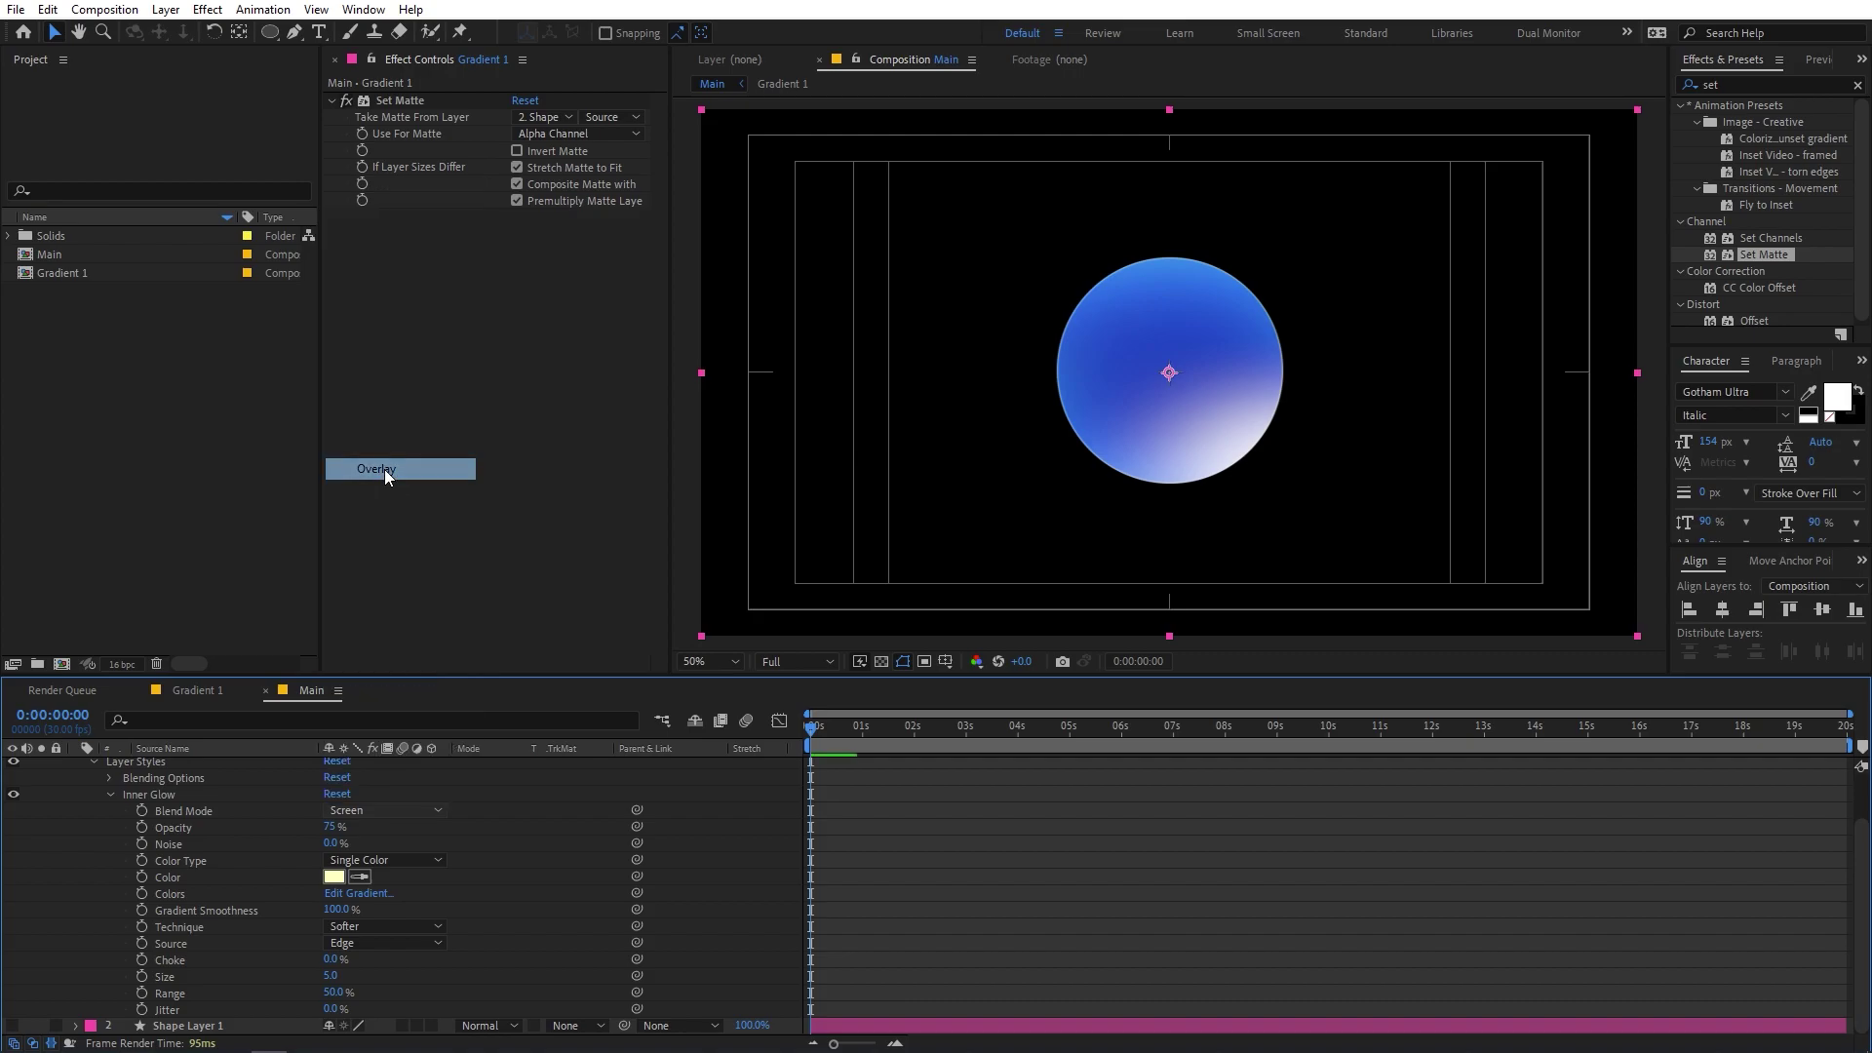
{"action": "left_click", "coordinate": [333, 876]}
{"action": "mouse_move", "coordinate": [448, 518]}
{"action": "left_mouse_down"}
{"action": "mouse_move", "coordinate": [441, 567]}
{"action": "mouse_move", "coordinate": [422, 440]}
{"action": "left_mouse_up"}
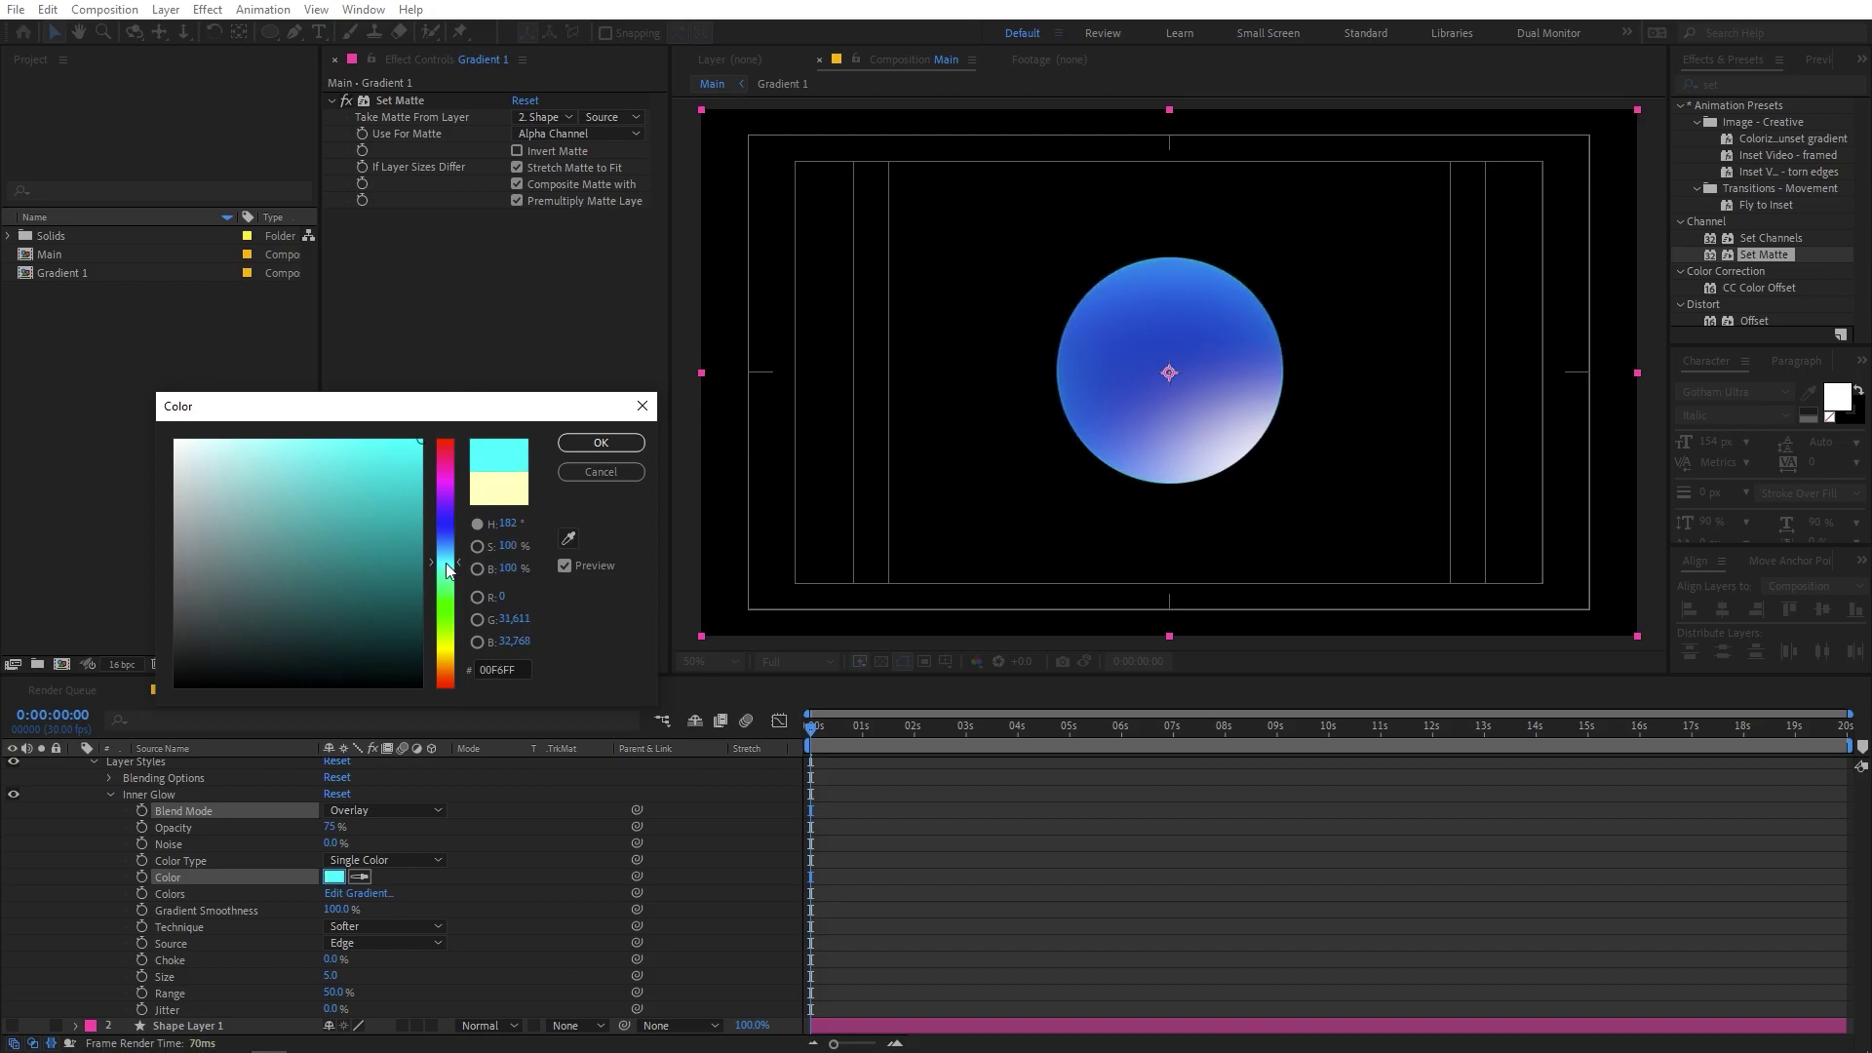
{"action": "left_click", "coordinate": [601, 443]}
{"action": "left_click", "coordinate": [499, 909]}
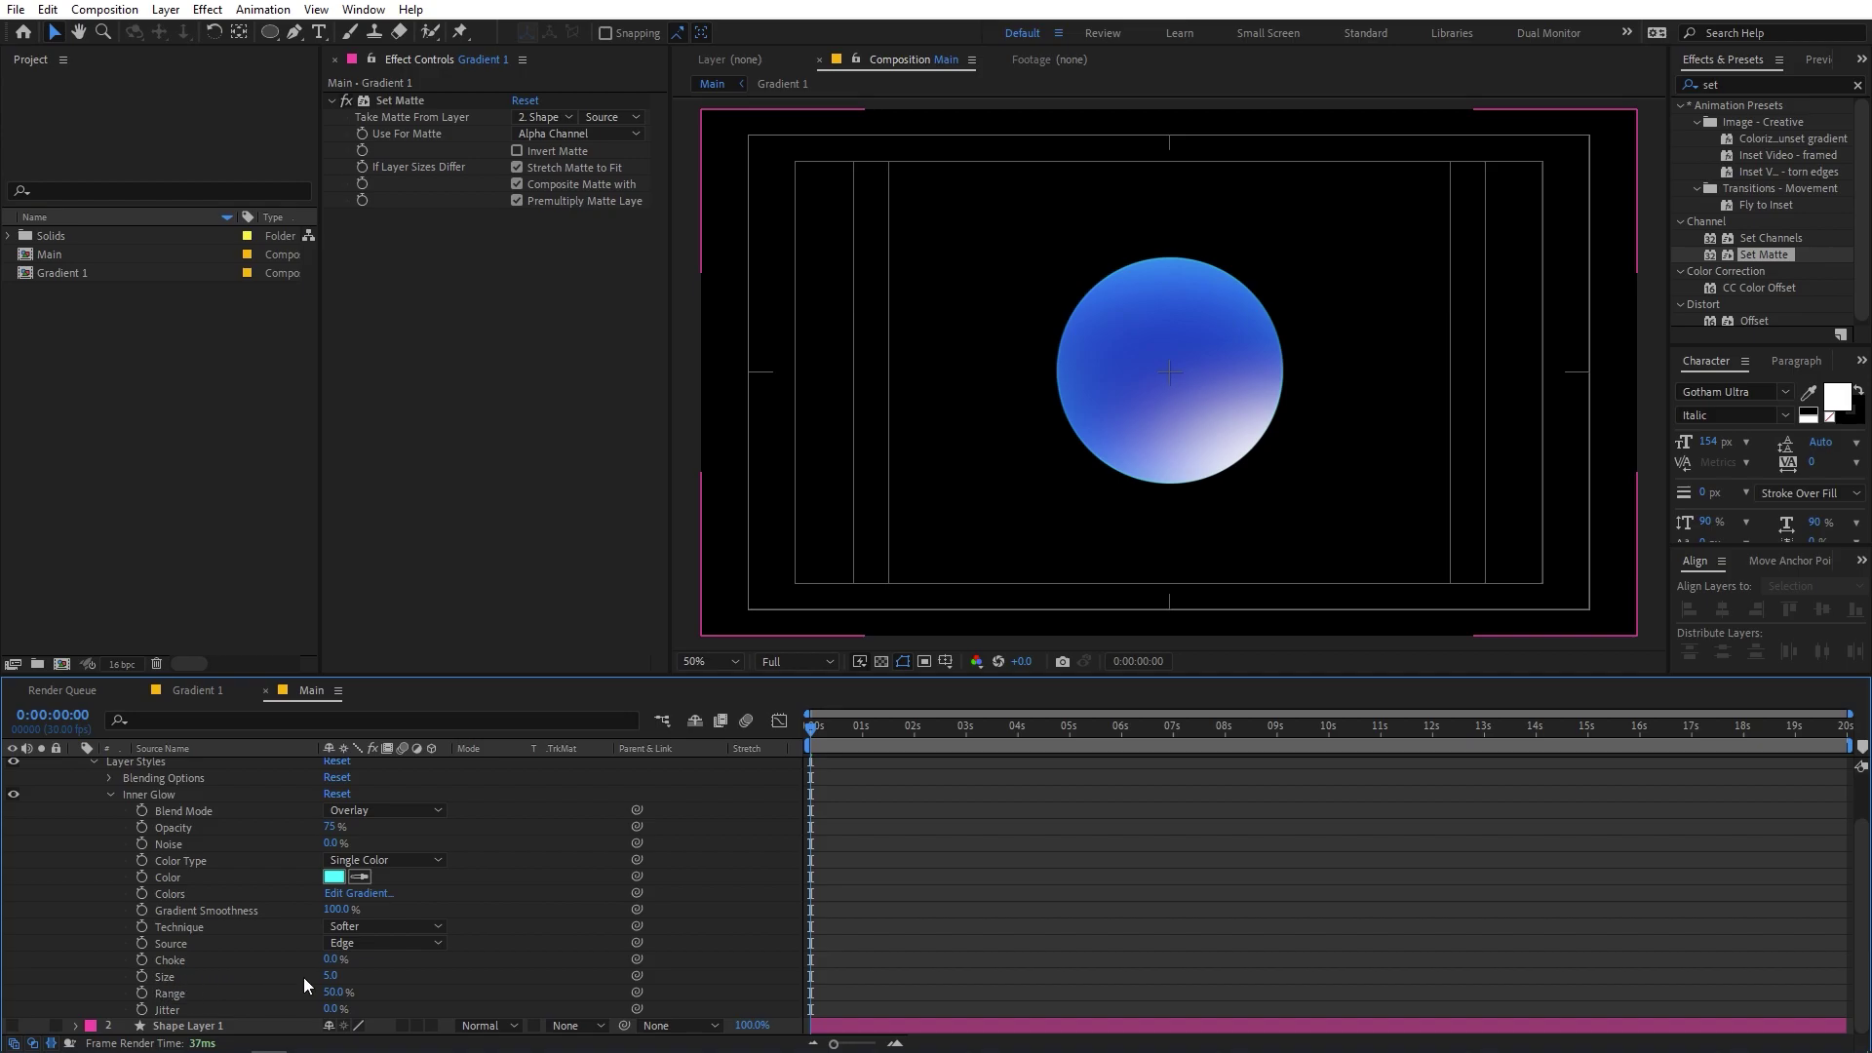
- Set the Inner Glow's Size to 120 and its Opacity to 70%
{"action": "left_click_drag", "start_coordinate": [329, 975], "coordinate": [452, 977]}
{"action": "left_click", "coordinate": [336, 975]}
{"action": "type", "text": "1"}
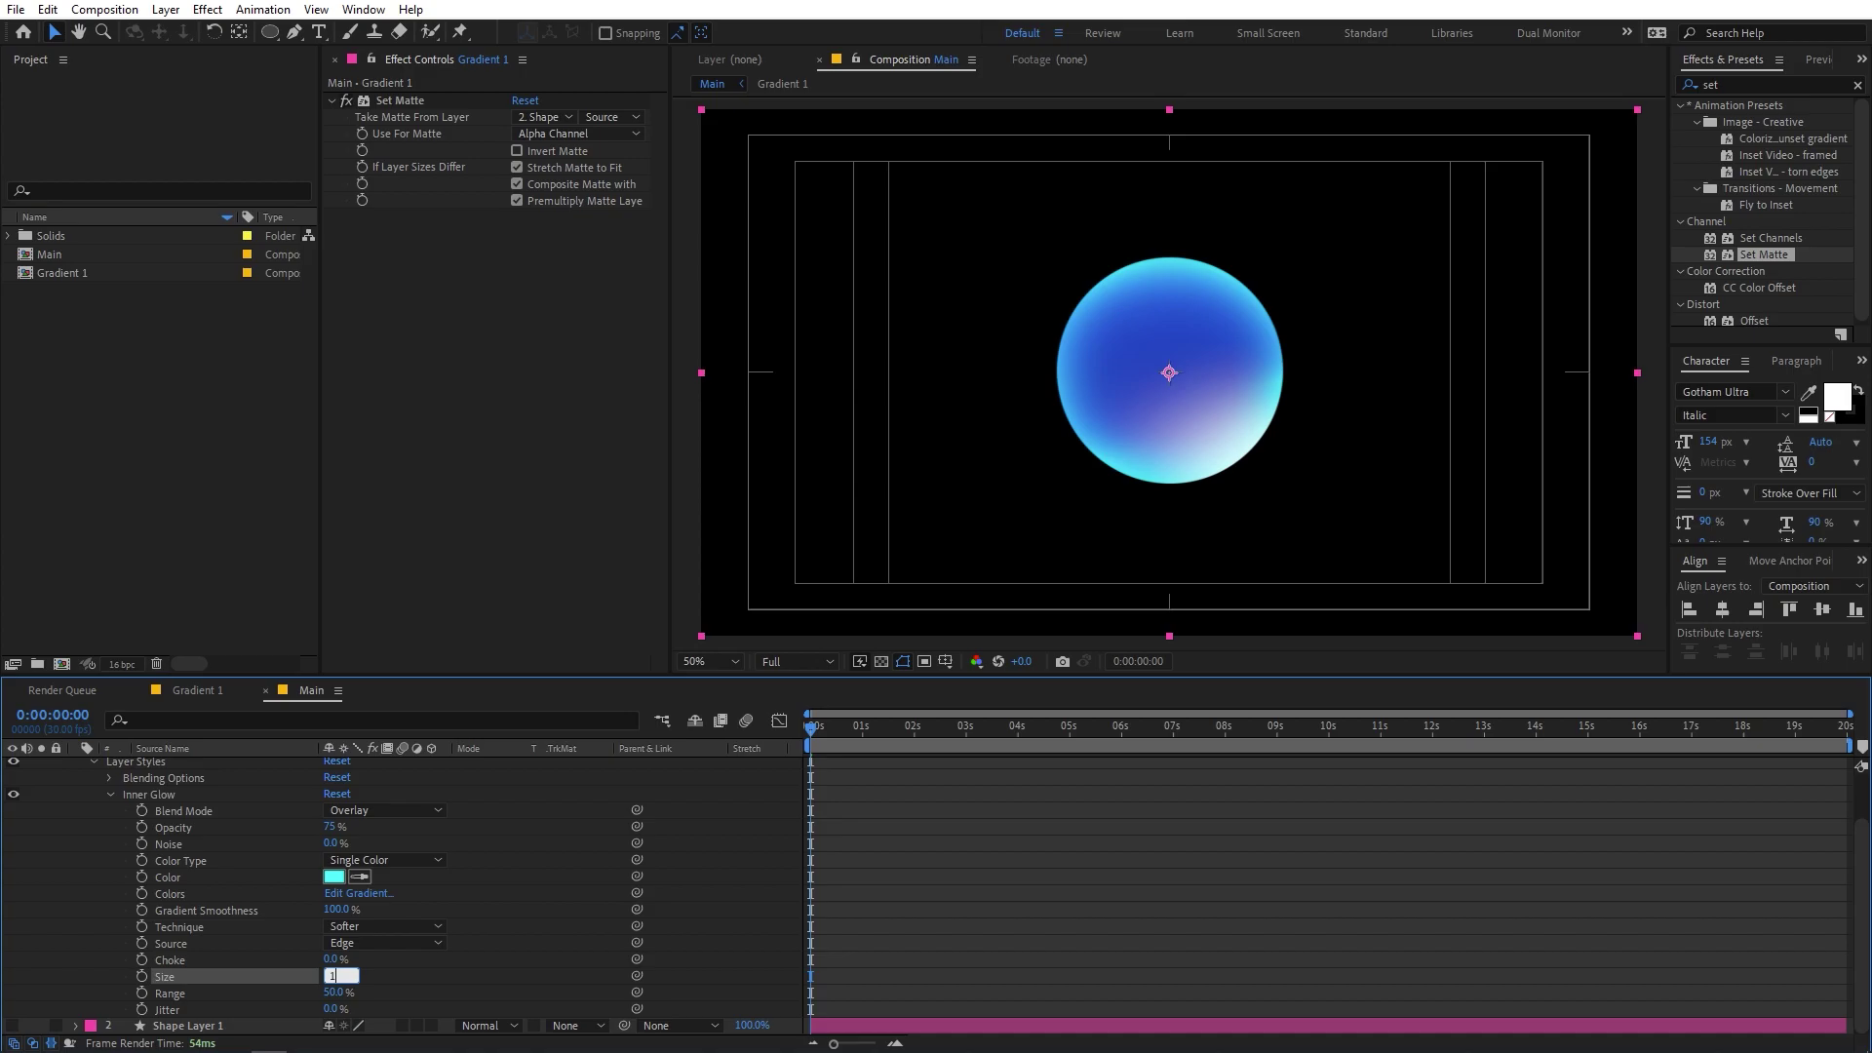
{"action": "type", "text": "20"}
{"action": "left_click", "coordinate": [429, 973]}
{"action": "scroll", "coordinate": [511, 938], "scroll_direction": "up", "scroll_amount": 2}
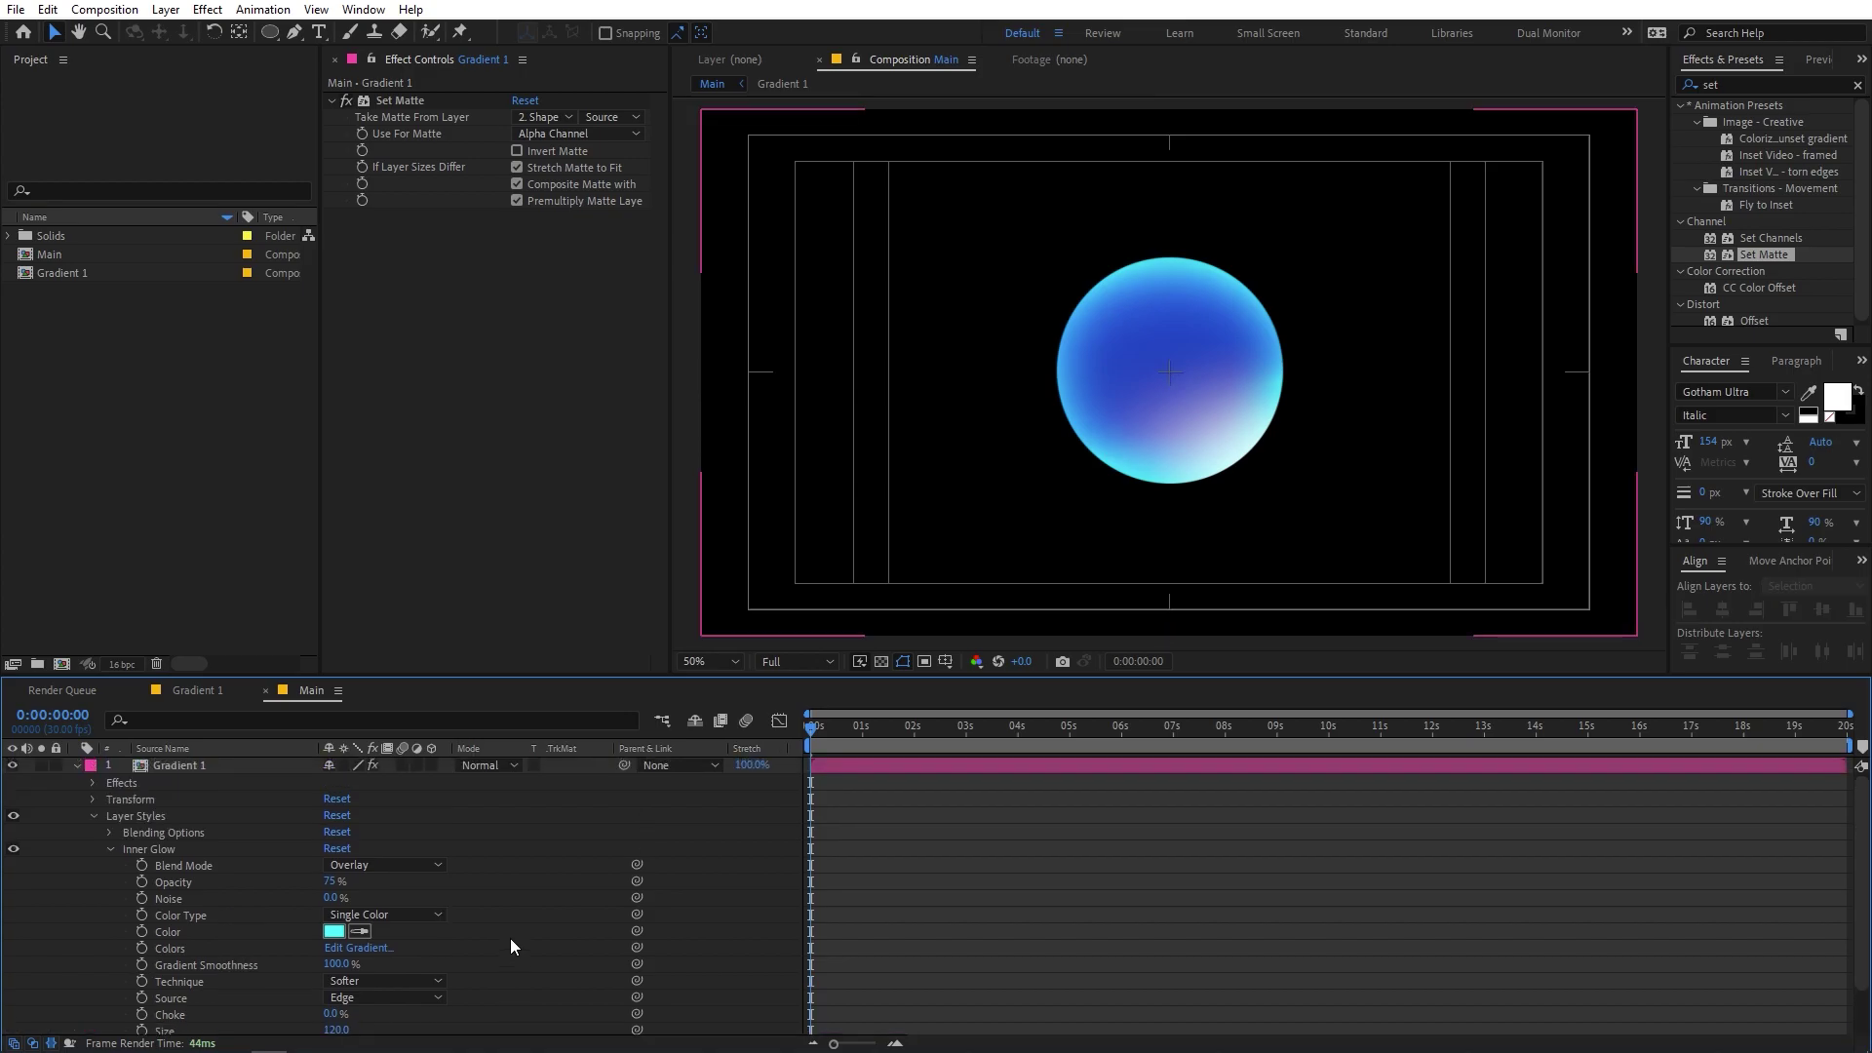
{"action": "mouse_move", "coordinate": [337, 883]}
{"action": "left_mouse_down"}
{"action": "mouse_move", "coordinate": [311, 892]}
{"action": "mouse_move", "coordinate": [341, 898]}
{"action": "left_mouse_up"}
{"action": "left_click", "coordinate": [332, 881]}
{"action": "key", "text": "Return"}
- Add an Inner Shadow layer style to the Gradient 1 layer, collapse Inner Glow and expand the Inner Shadow properties
{"action": "left_click", "coordinate": [203, 767]}
{"action": "right_click", "coordinate": [203, 766]}
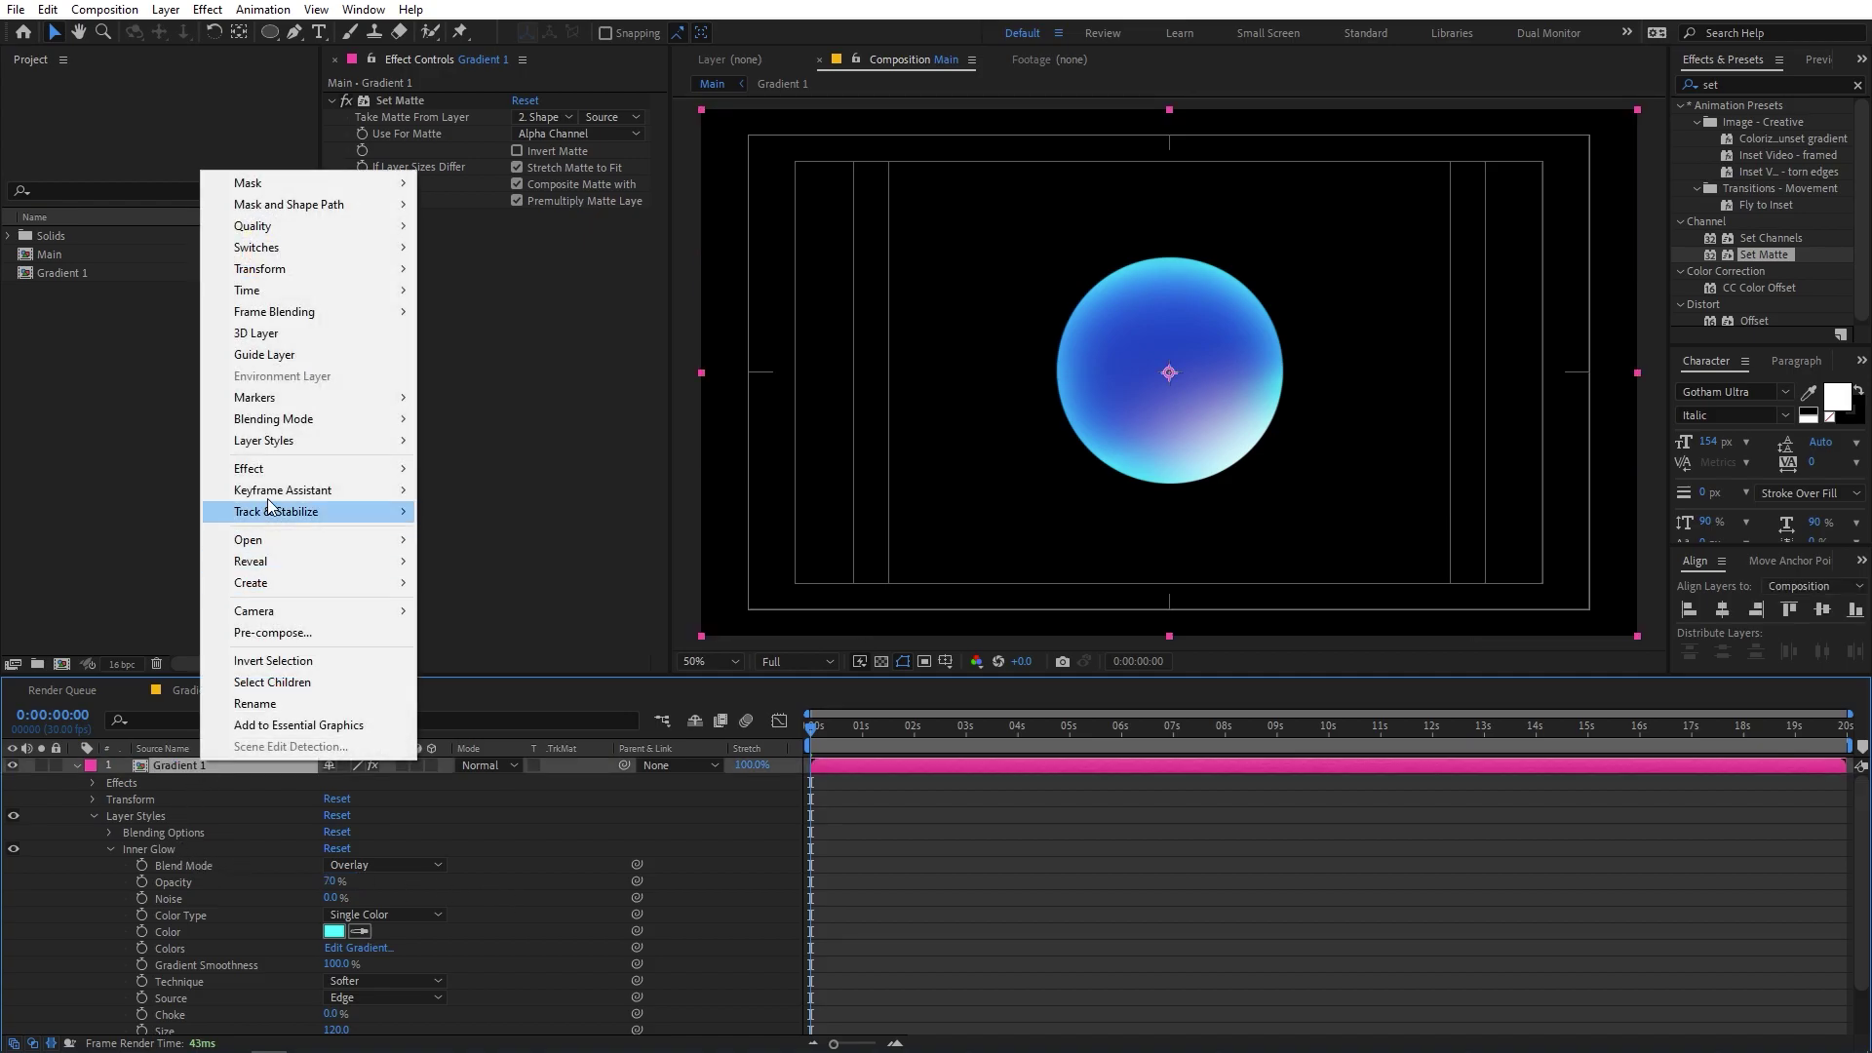
{"action": "mouse_move", "coordinate": [302, 440]}
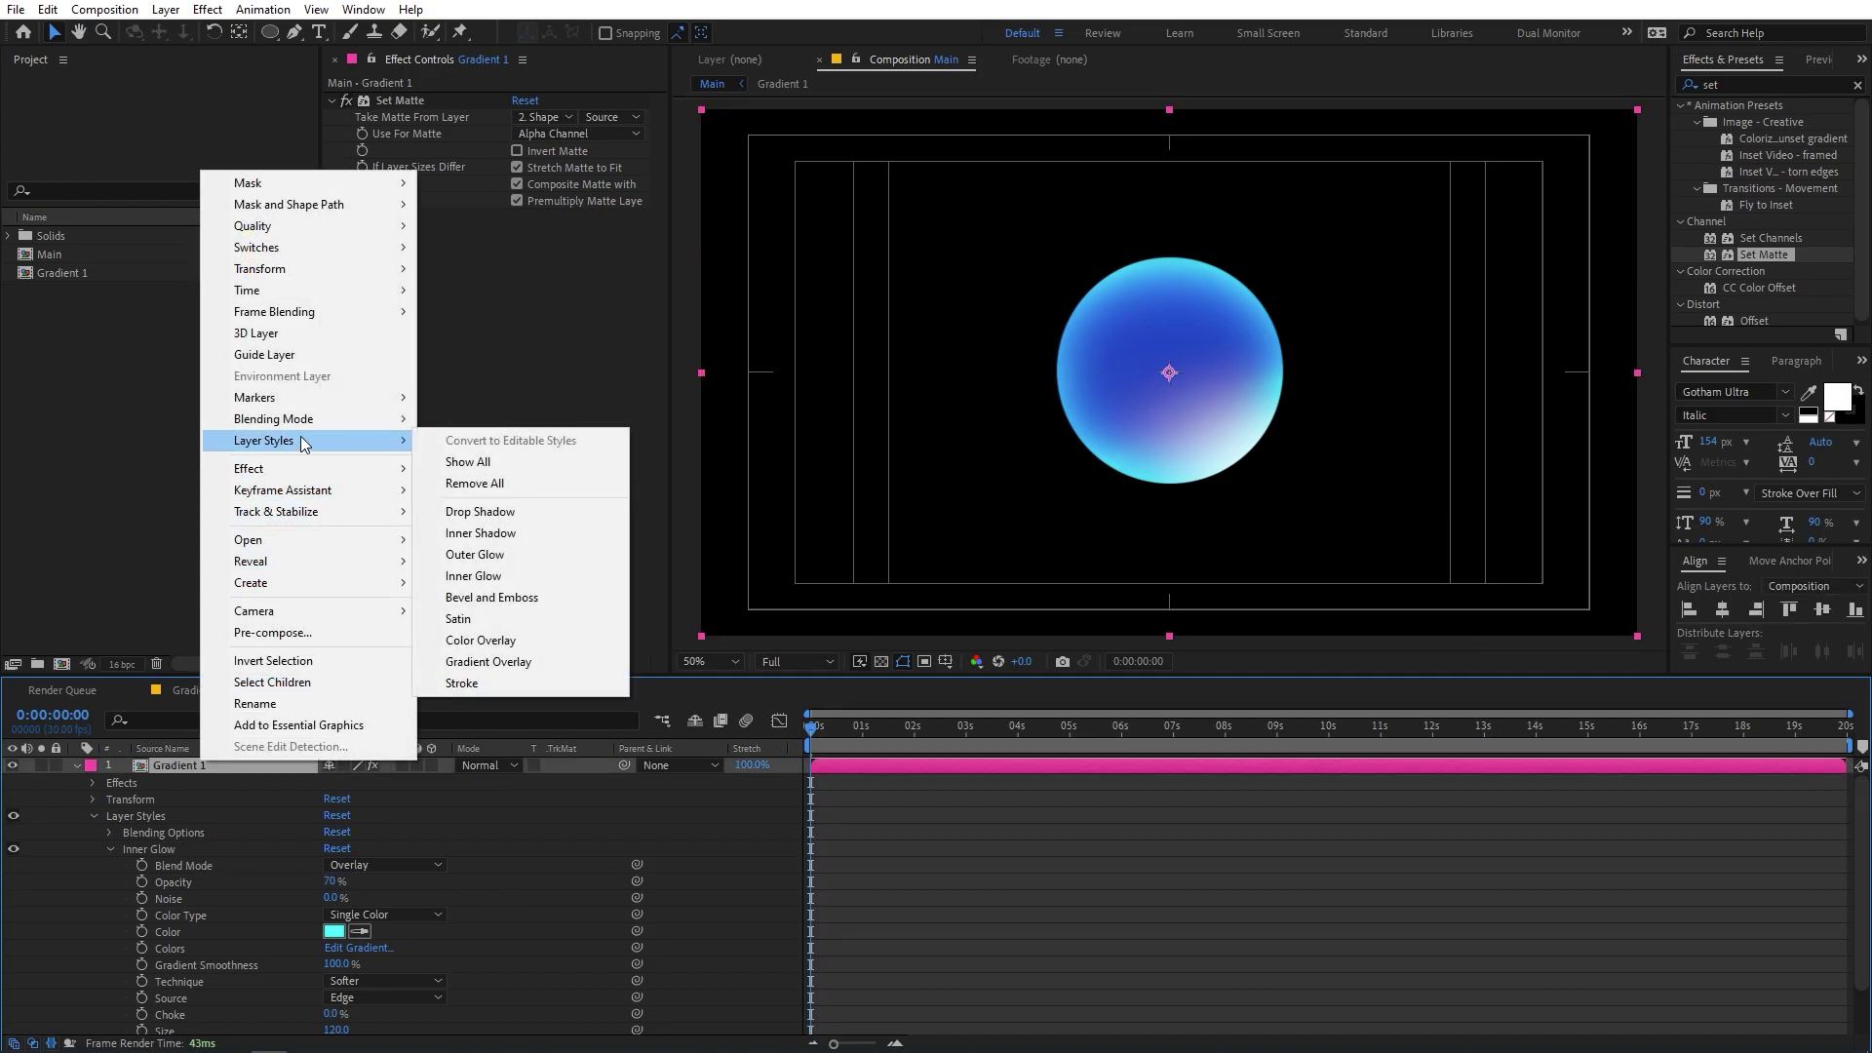
{"action": "left_click", "coordinate": [468, 533]}
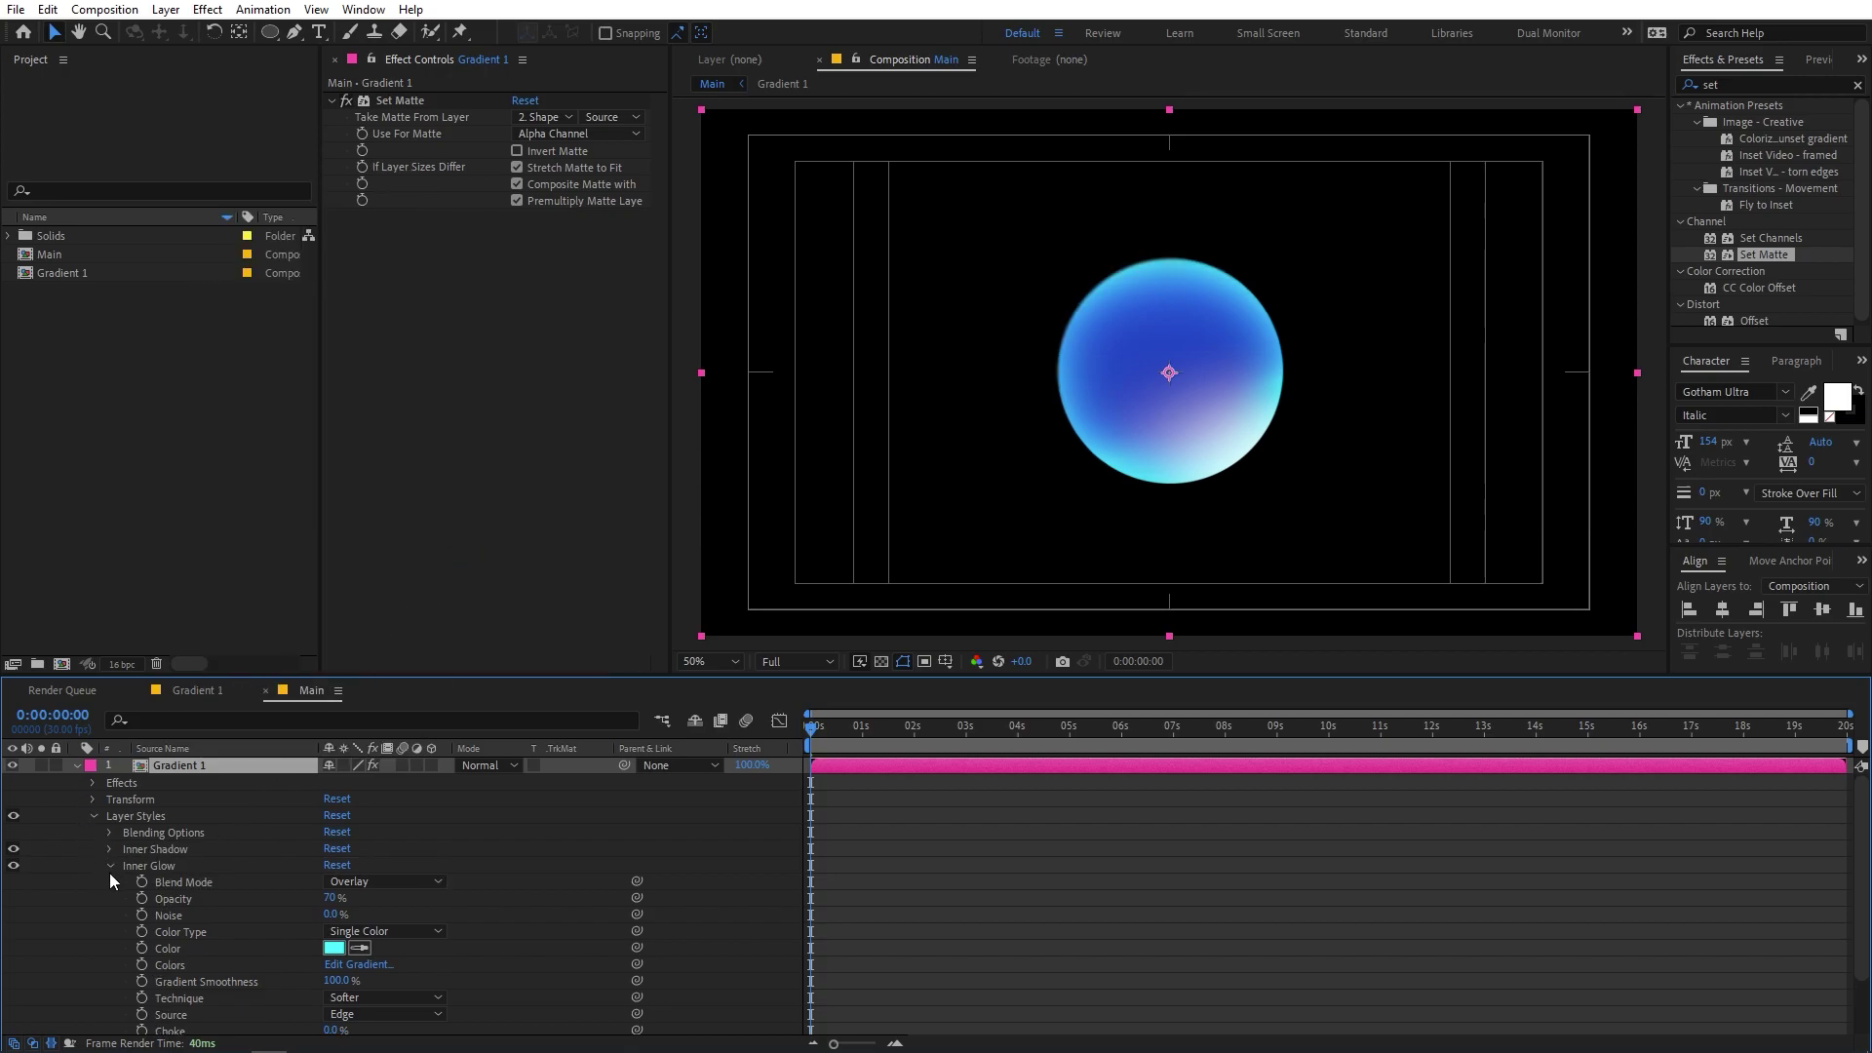
{"action": "left_click", "coordinate": [110, 866]}
{"action": "left_click", "coordinate": [109, 848]}
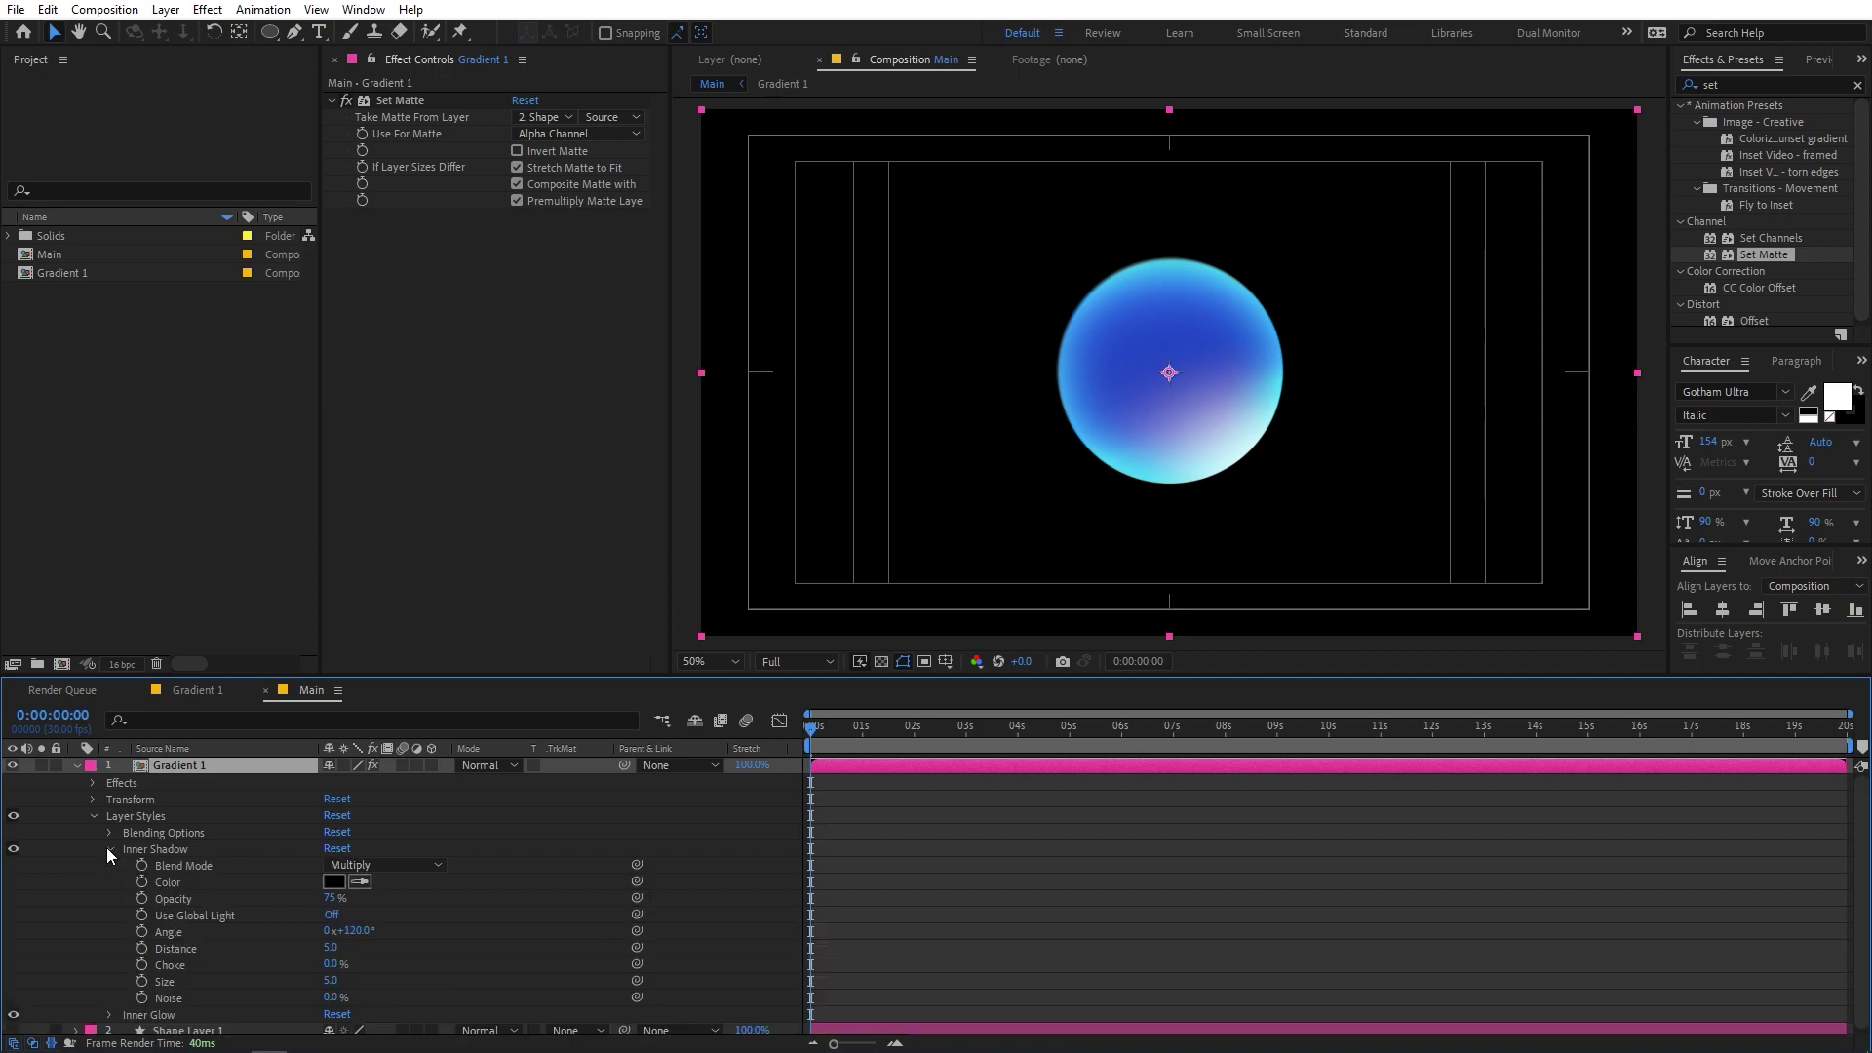
- Set the Inner Shadow's color to white and its blend mode to Screen
{"action": "left_click", "coordinate": [334, 882]}
{"action": "left_click", "coordinate": [601, 442]}
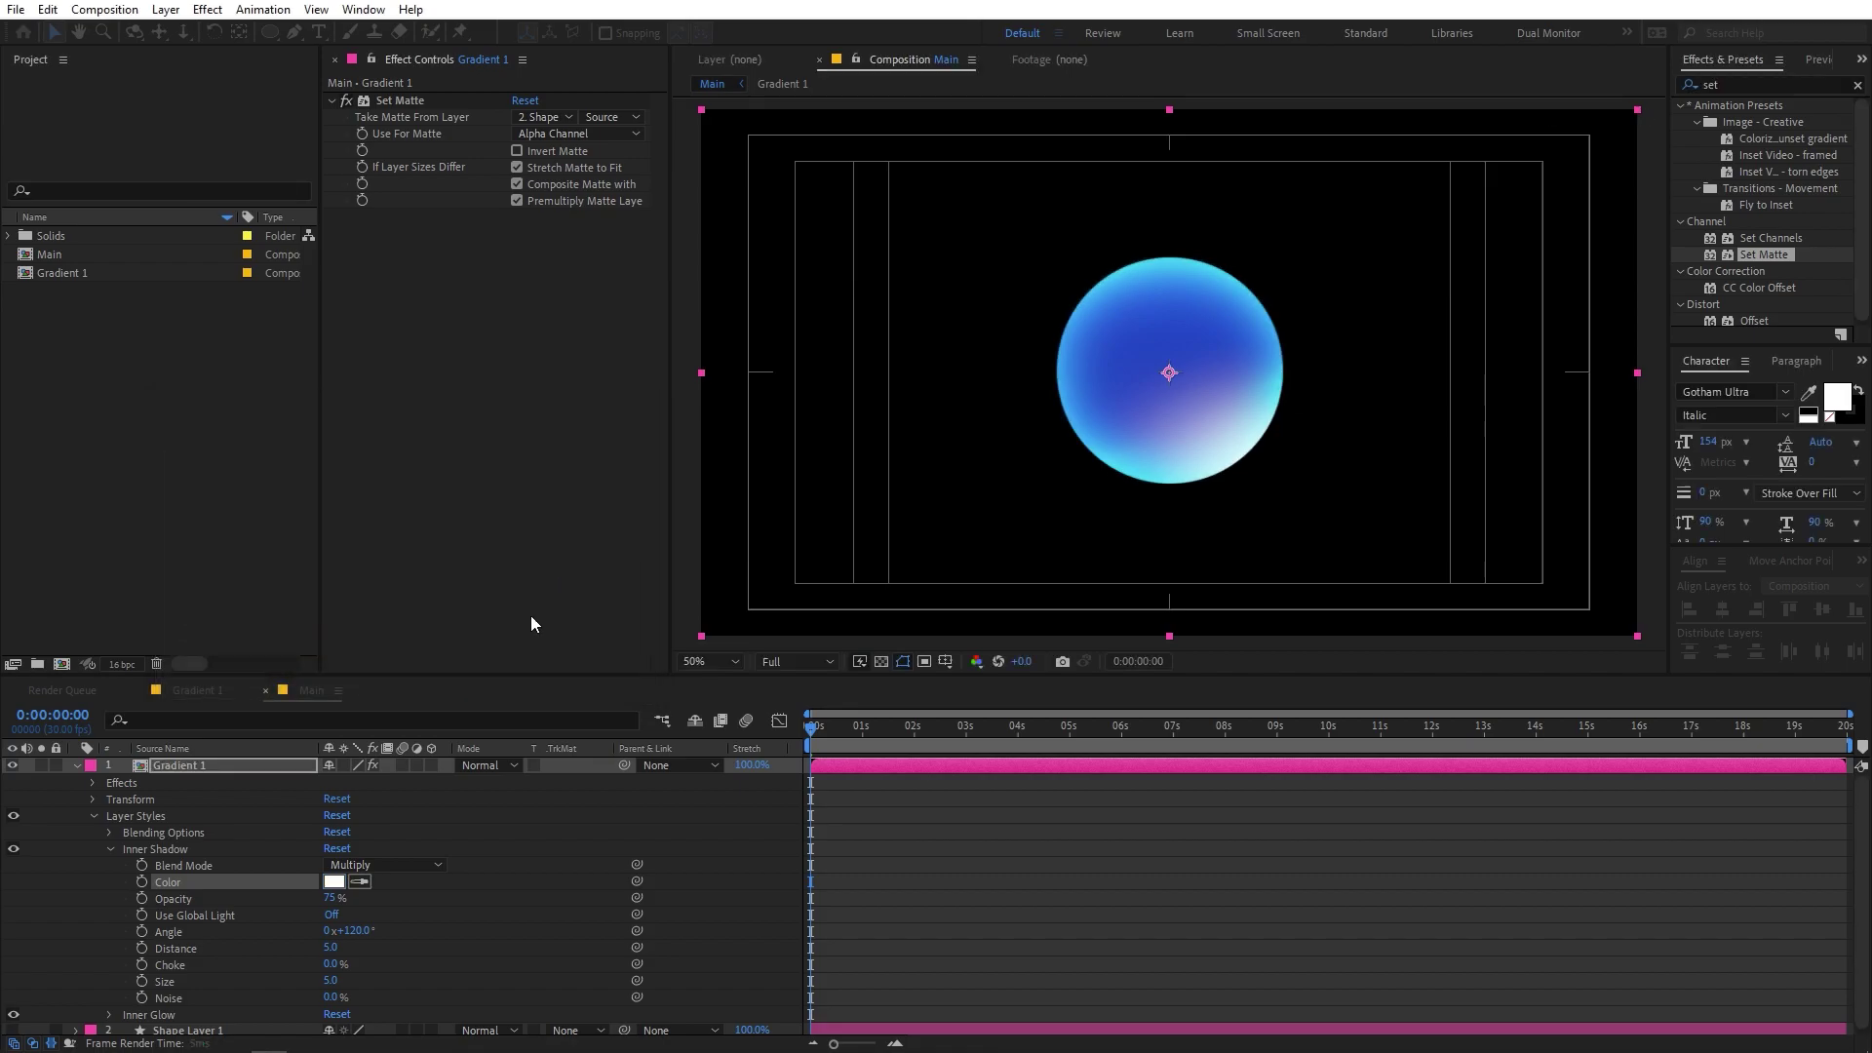
{"action": "left_click", "coordinate": [366, 865]}
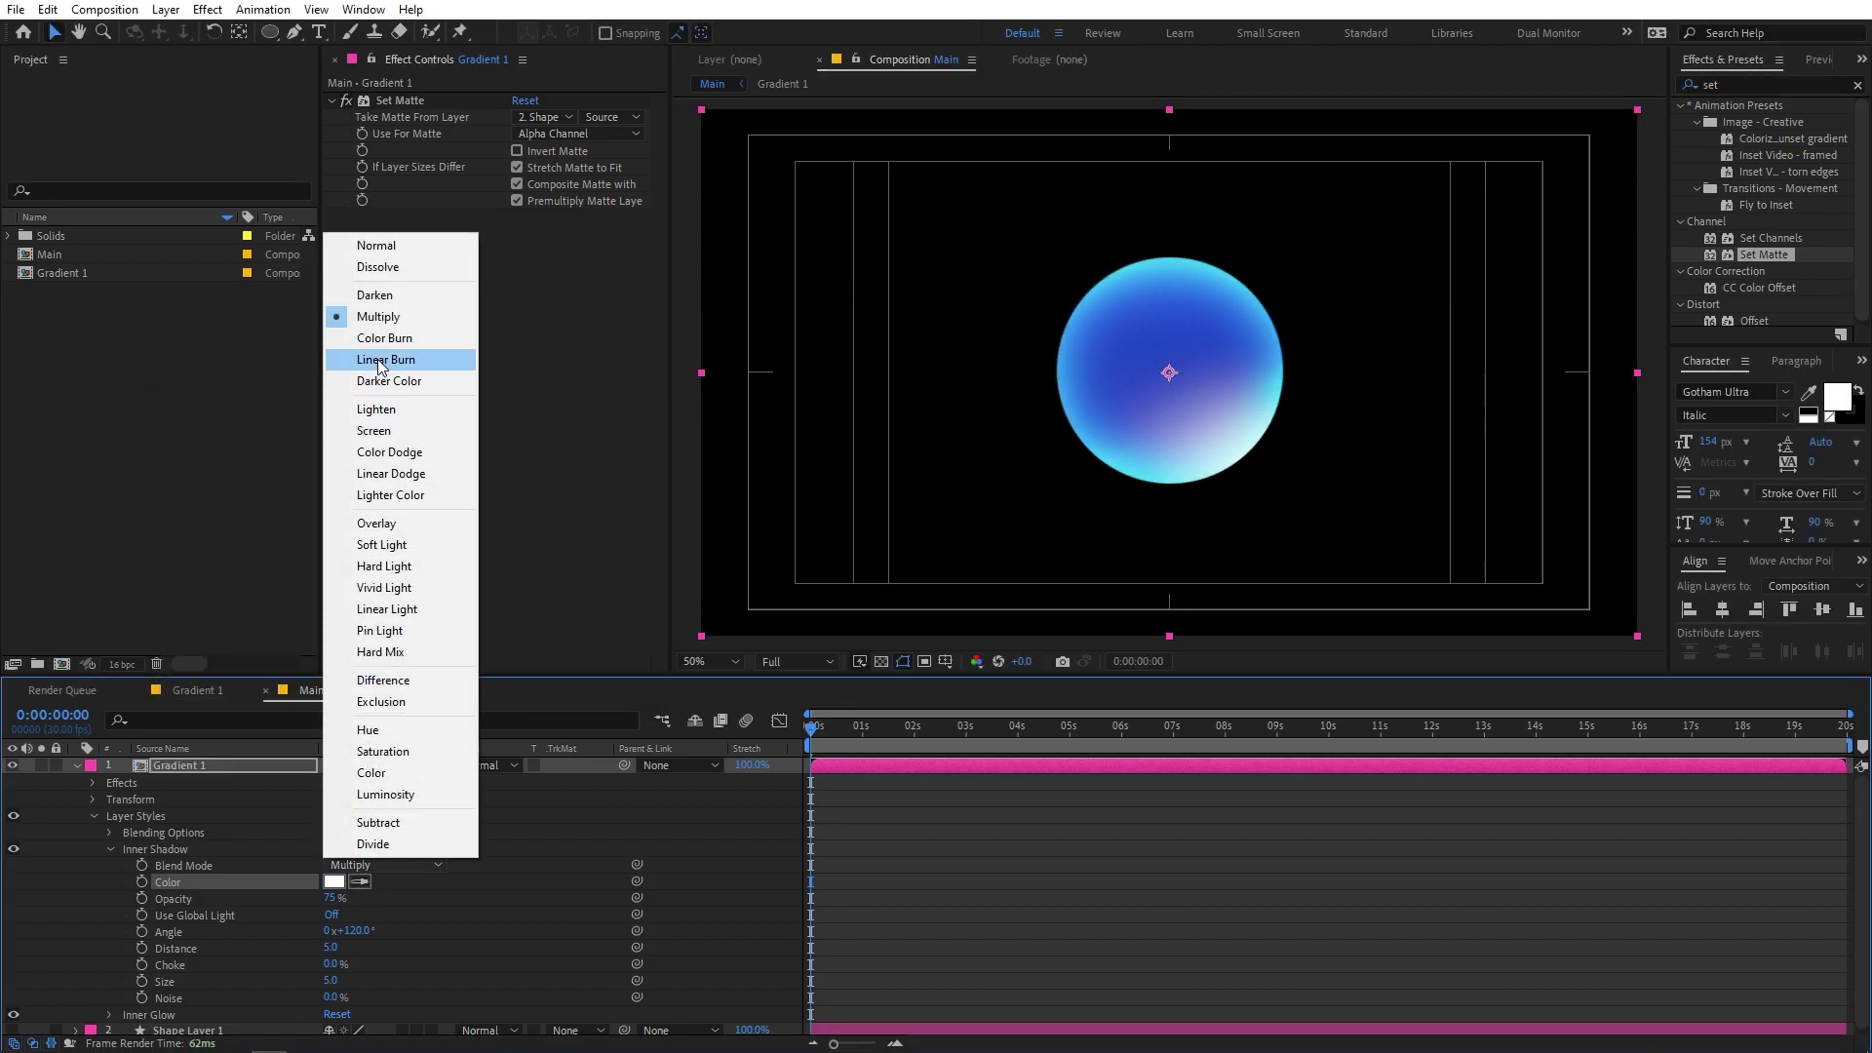
{"action": "left_click", "coordinate": [375, 431]}
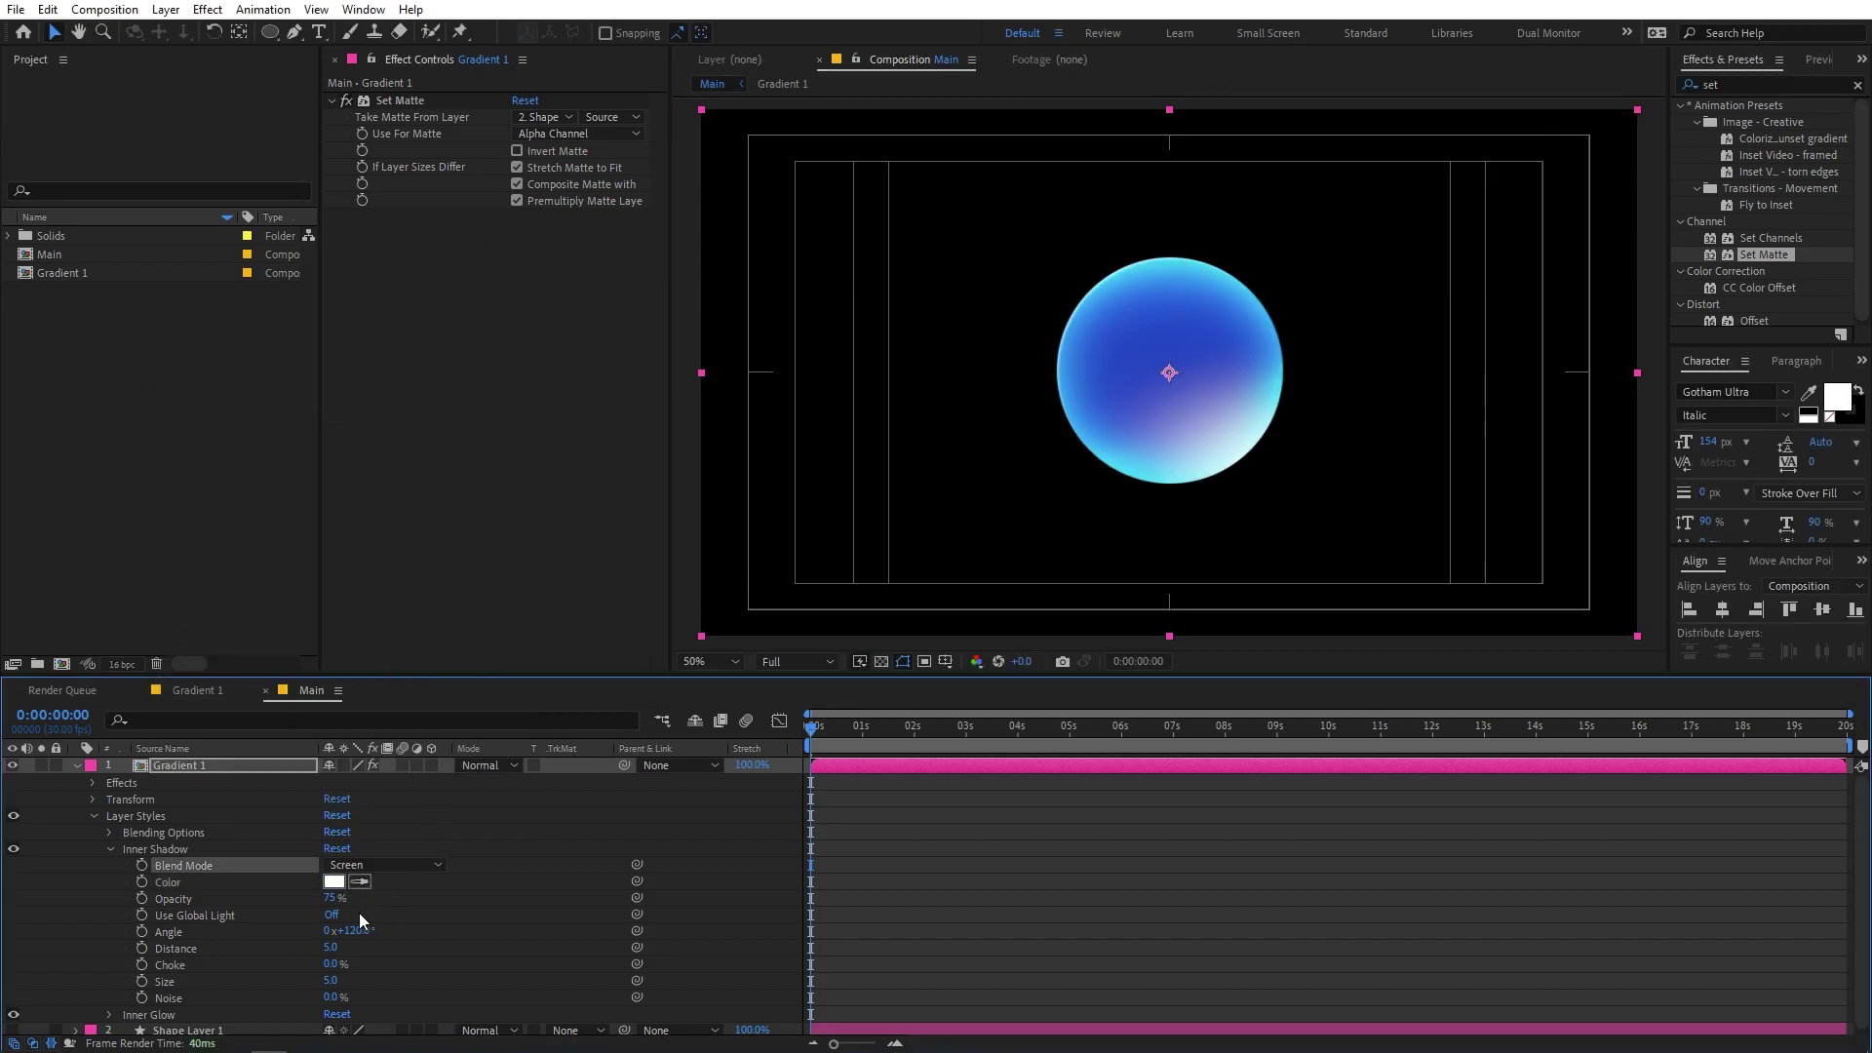
- Set the Inner Shadow's Opacity to 100% and its Size to 80
{"action": "left_click_drag", "start_coordinate": [341, 905], "coordinate": [511, 909]}
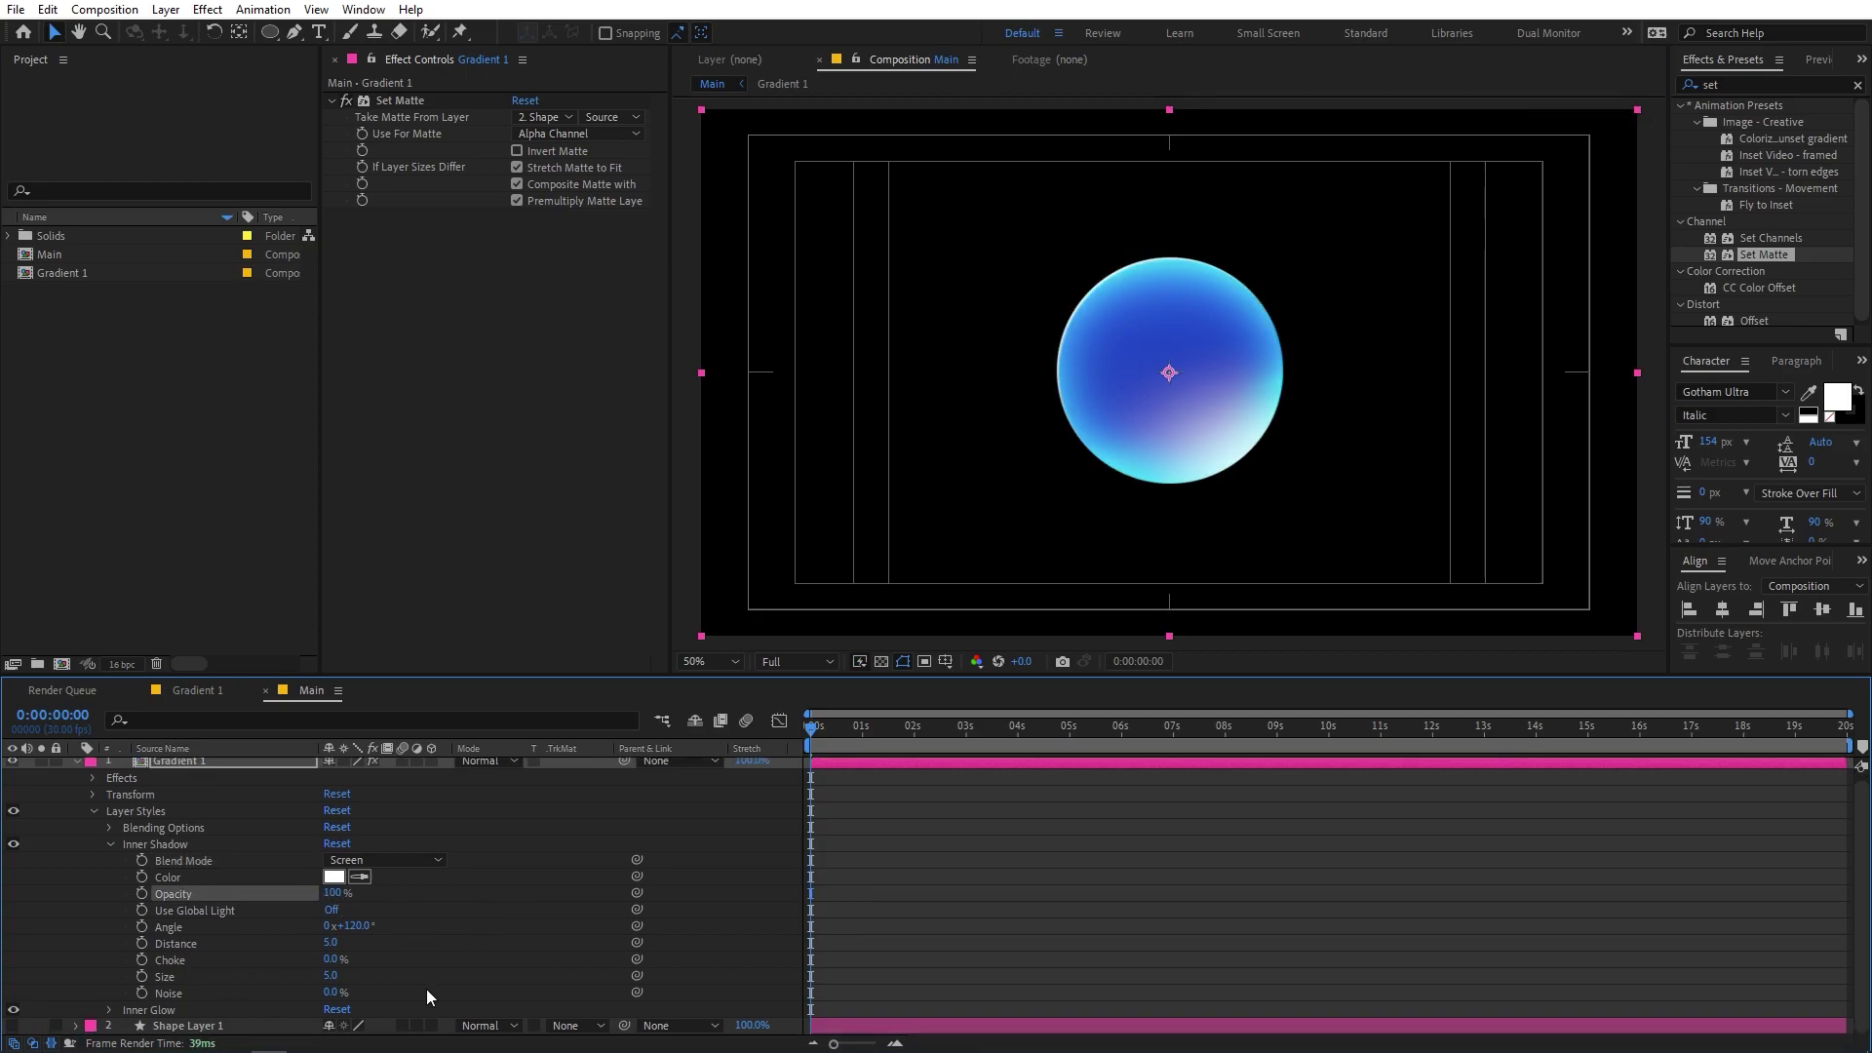
{"action": "mouse_move", "coordinate": [331, 975]}
{"action": "left_mouse_down"}
{"action": "mouse_move", "coordinate": [395, 977]}
{"action": "mouse_move", "coordinate": [351, 990]}
{"action": "left_mouse_up"}
{"action": "left_click", "coordinate": [334, 975]}
{"action": "type", "text": "8"}
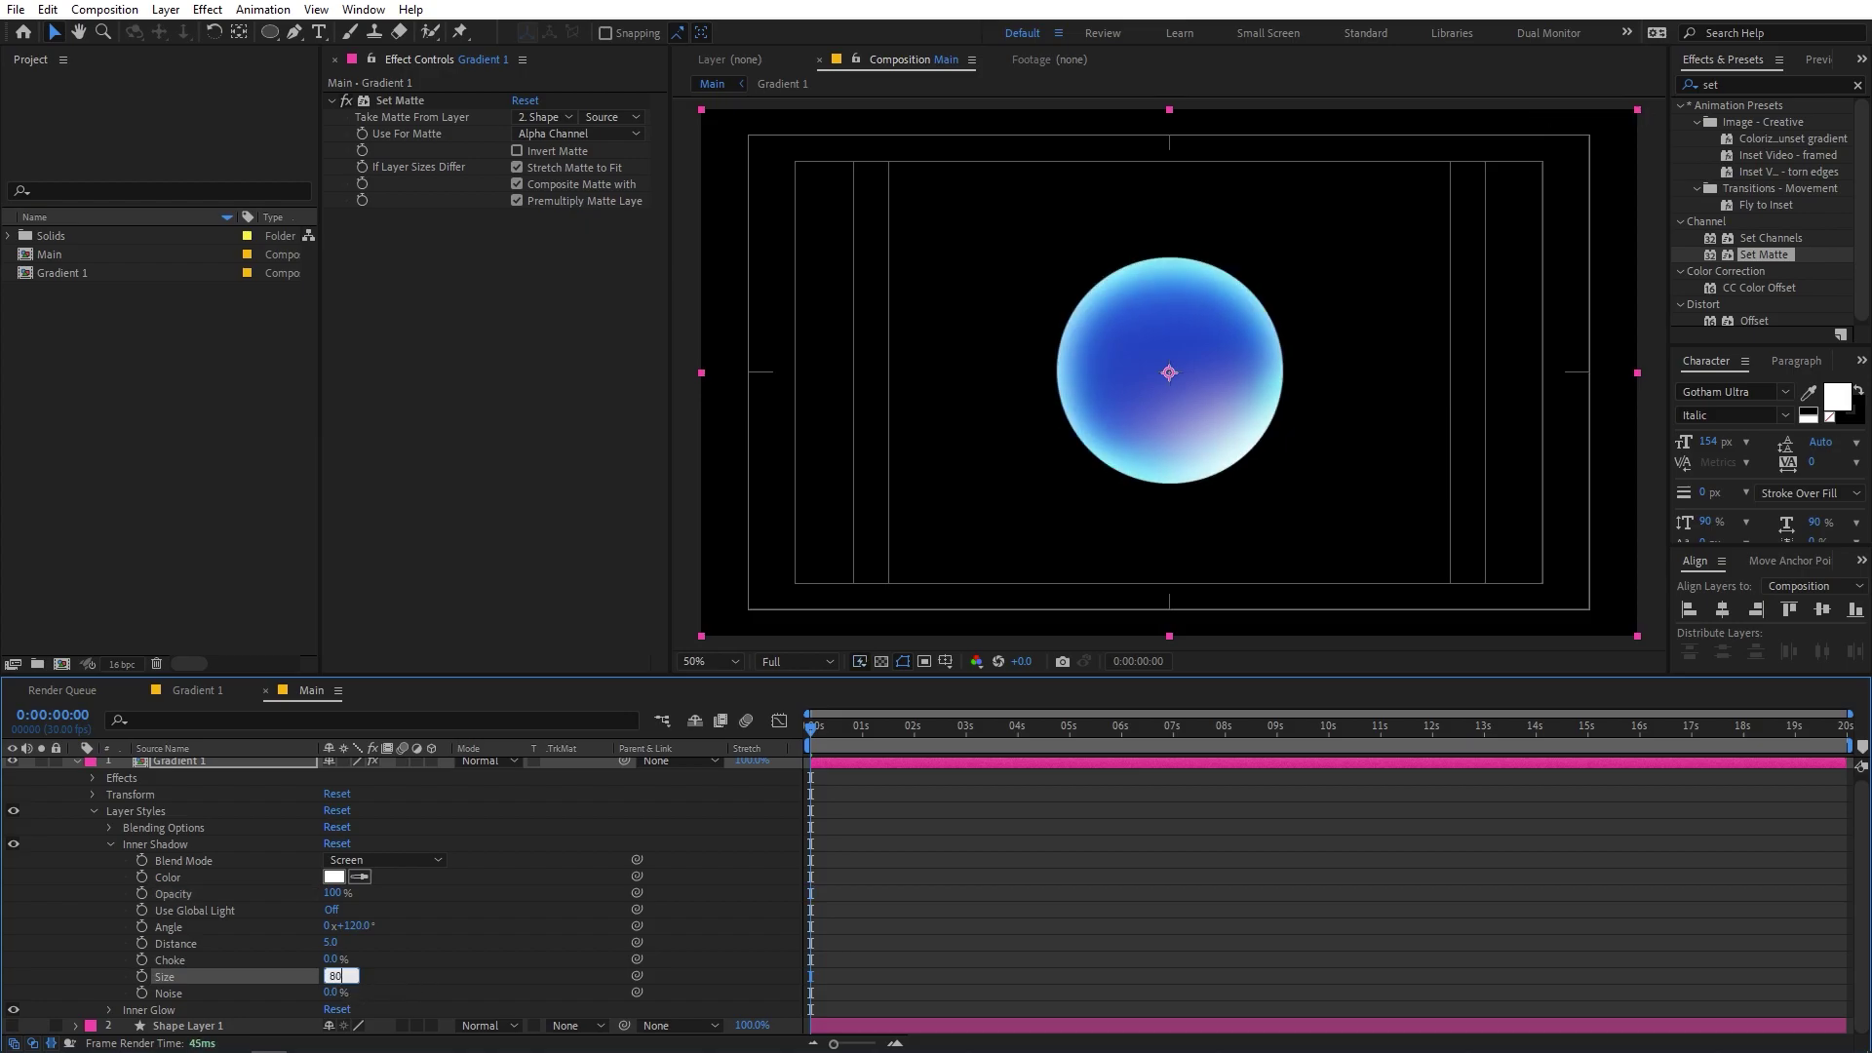
{"action": "type", "text": "0"}
{"action": "left_click", "coordinate": [507, 948]}
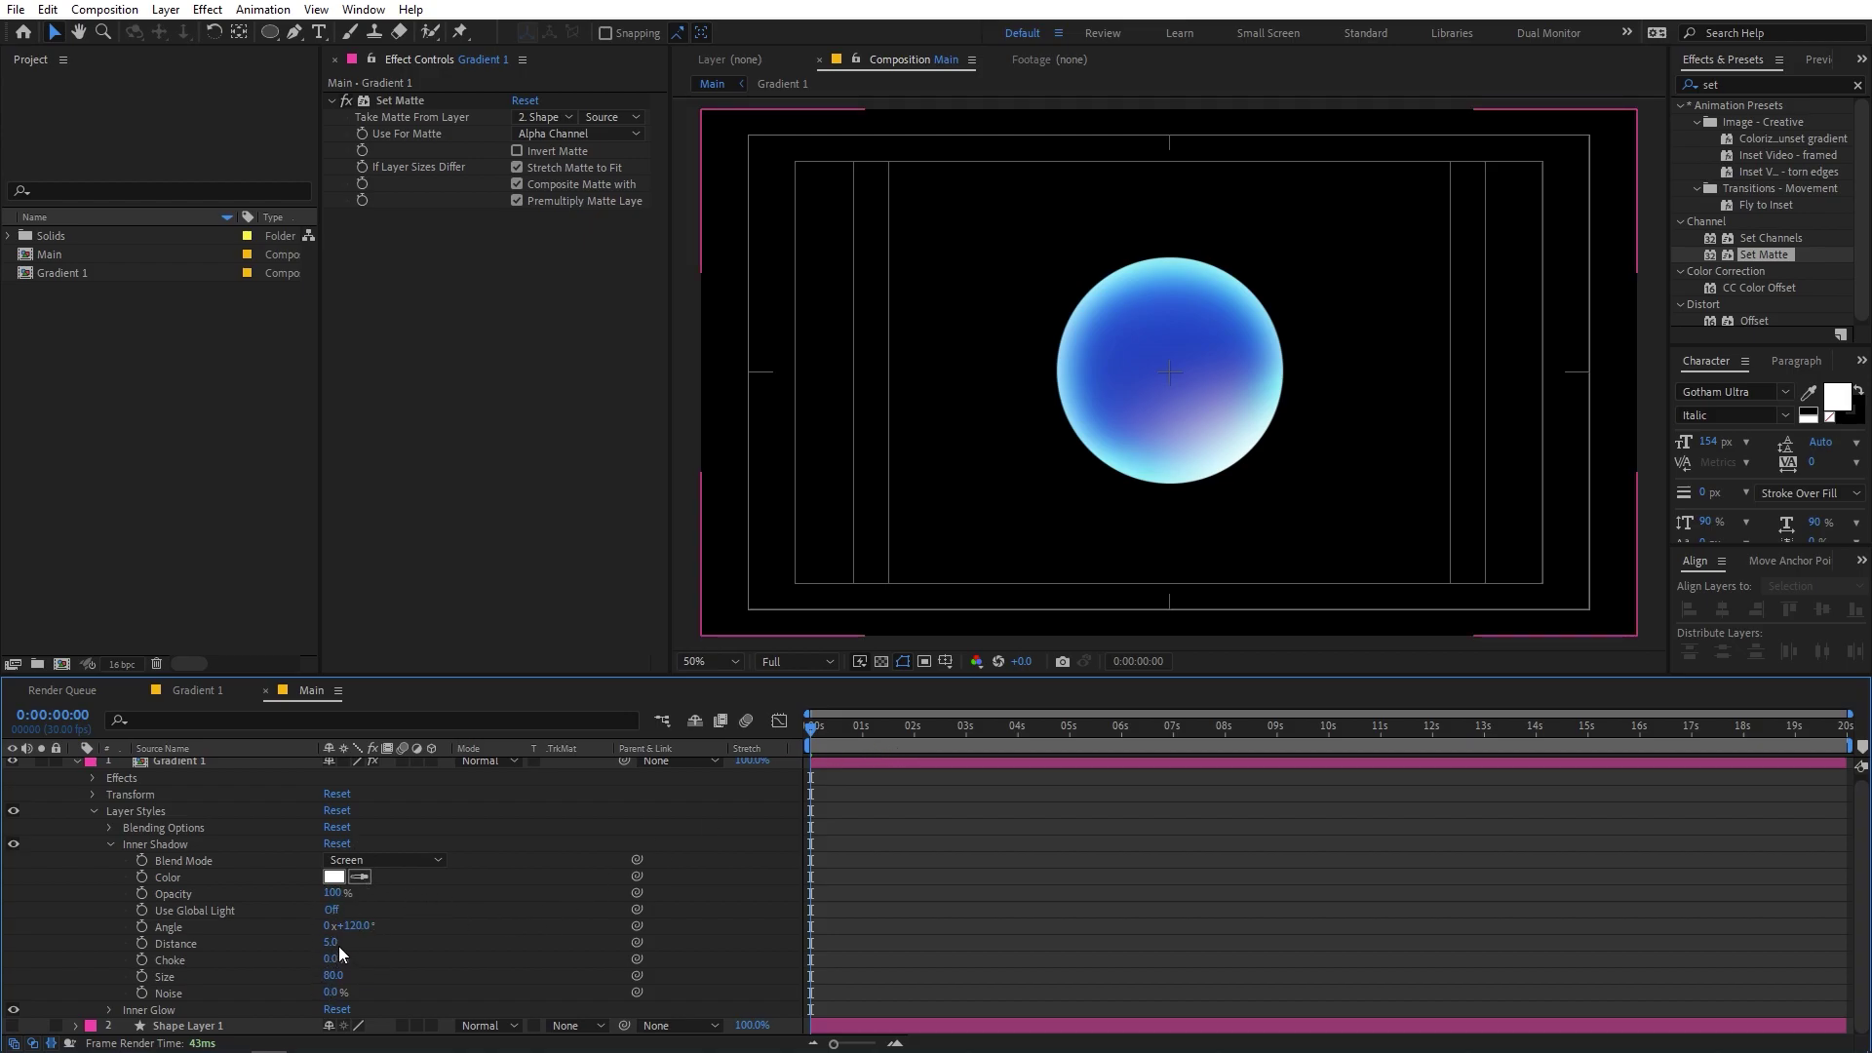
- Try an Inner Shadow Distance of 65 with a 256° Angle and undo both changes
{"action": "left_click_drag", "start_coordinate": [337, 946], "coordinate": [519, 938]}
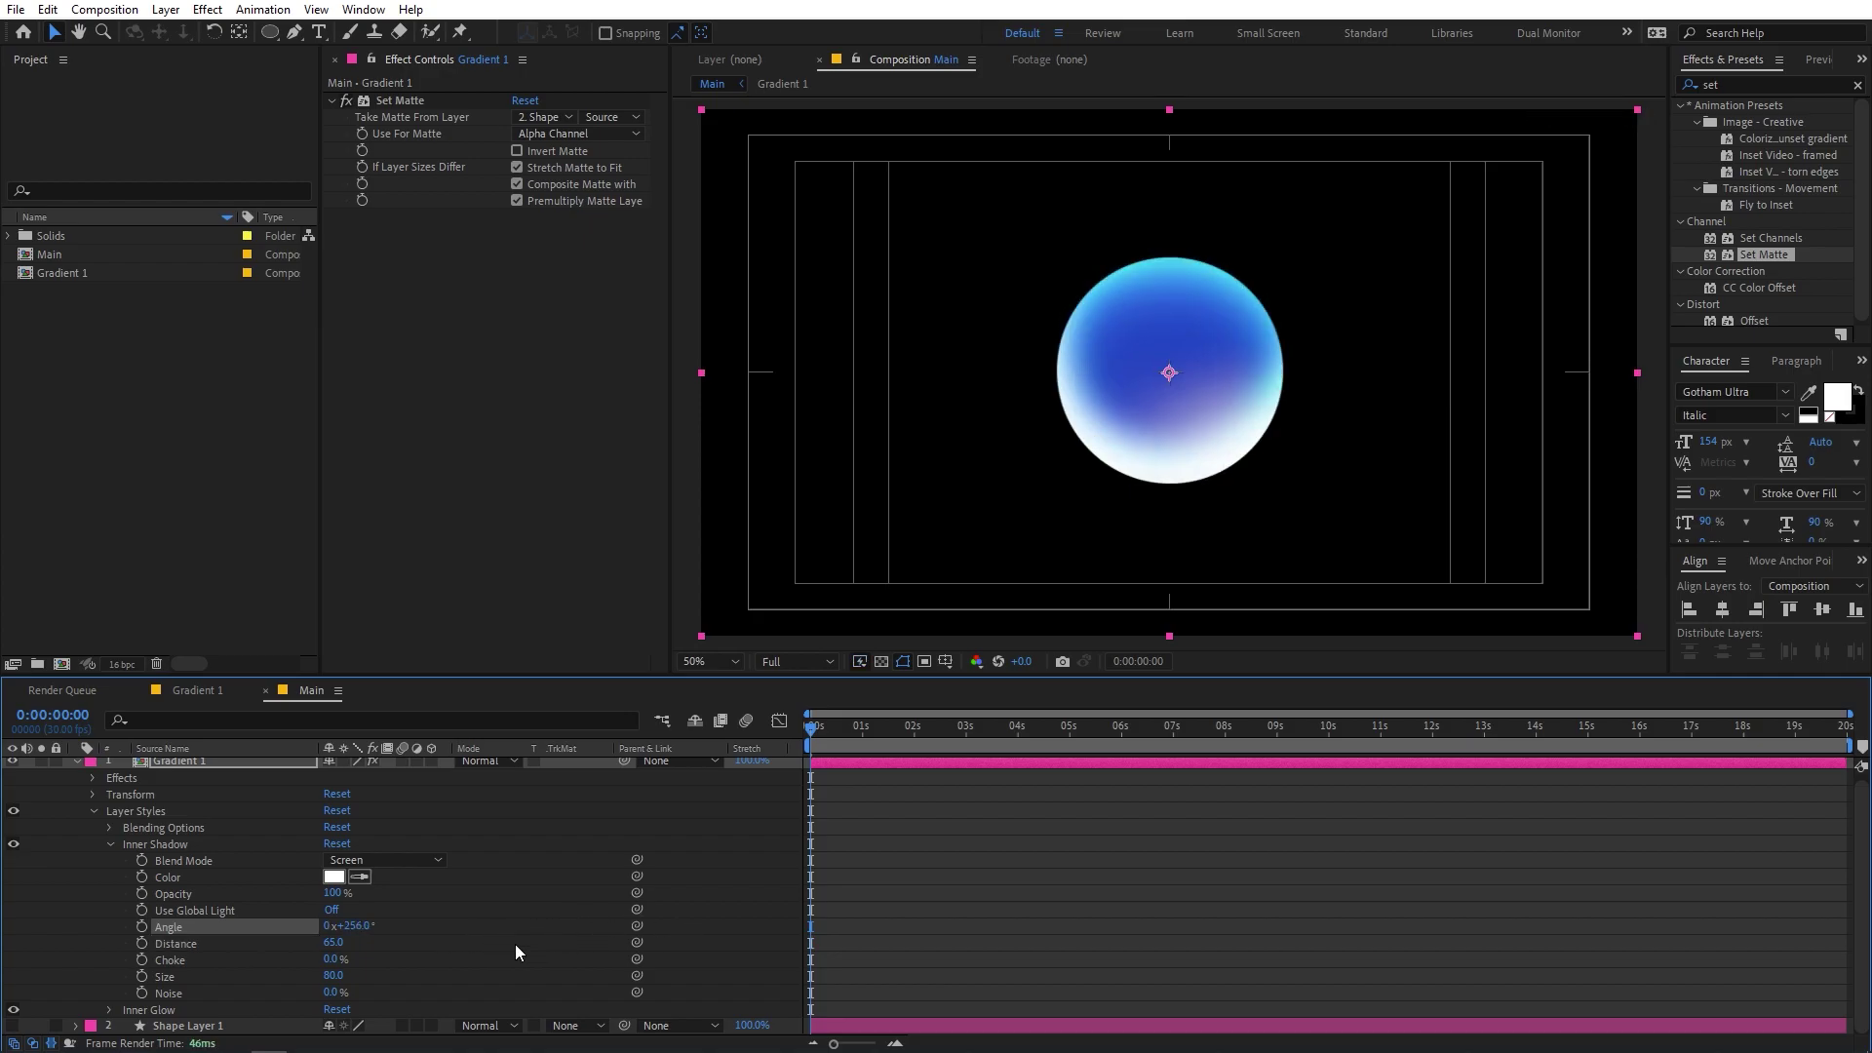
{"action": "key", "text": "ctrl+z"}
{"action": "key", "text": "ctrl+z"}
{"action": "key", "text": "ctrl+z"}
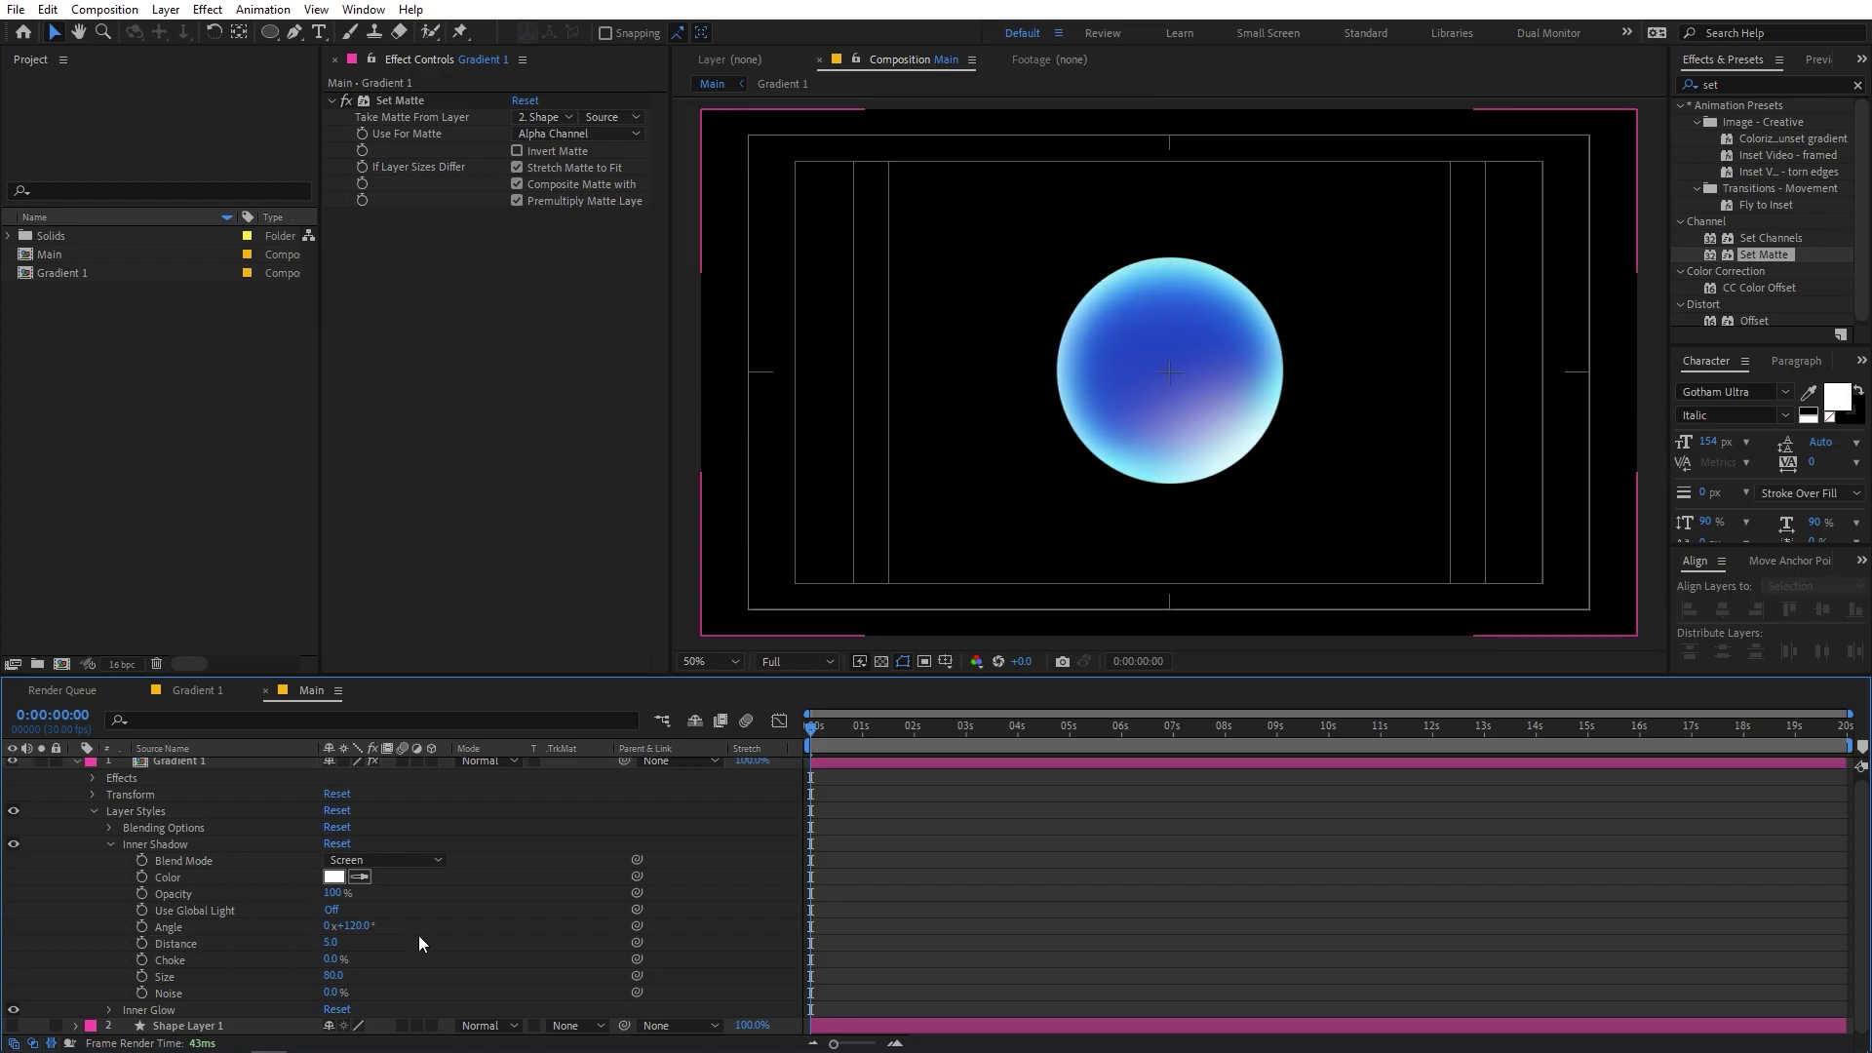
- Preview the Main composition from its start to check the glowing circle's animation
{"action": "left_click", "coordinate": [1010, 932]}
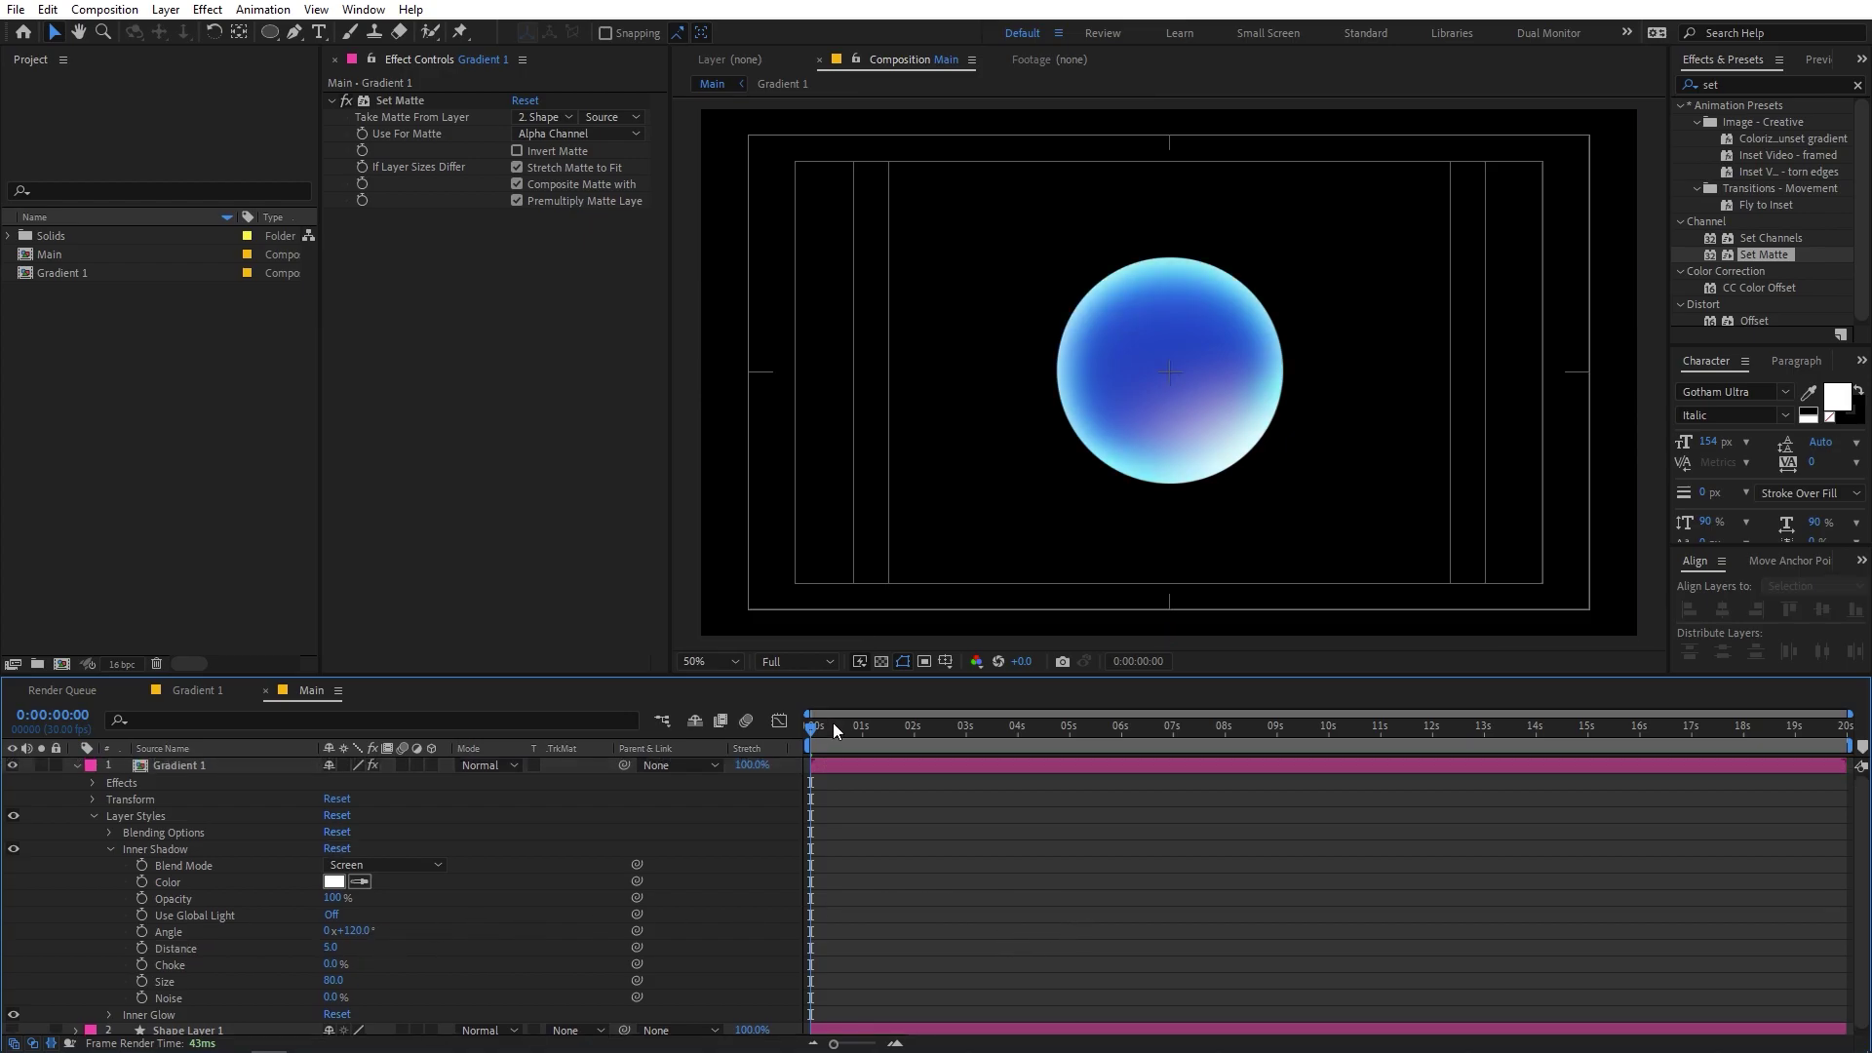
{"action": "key", "text": "space"}
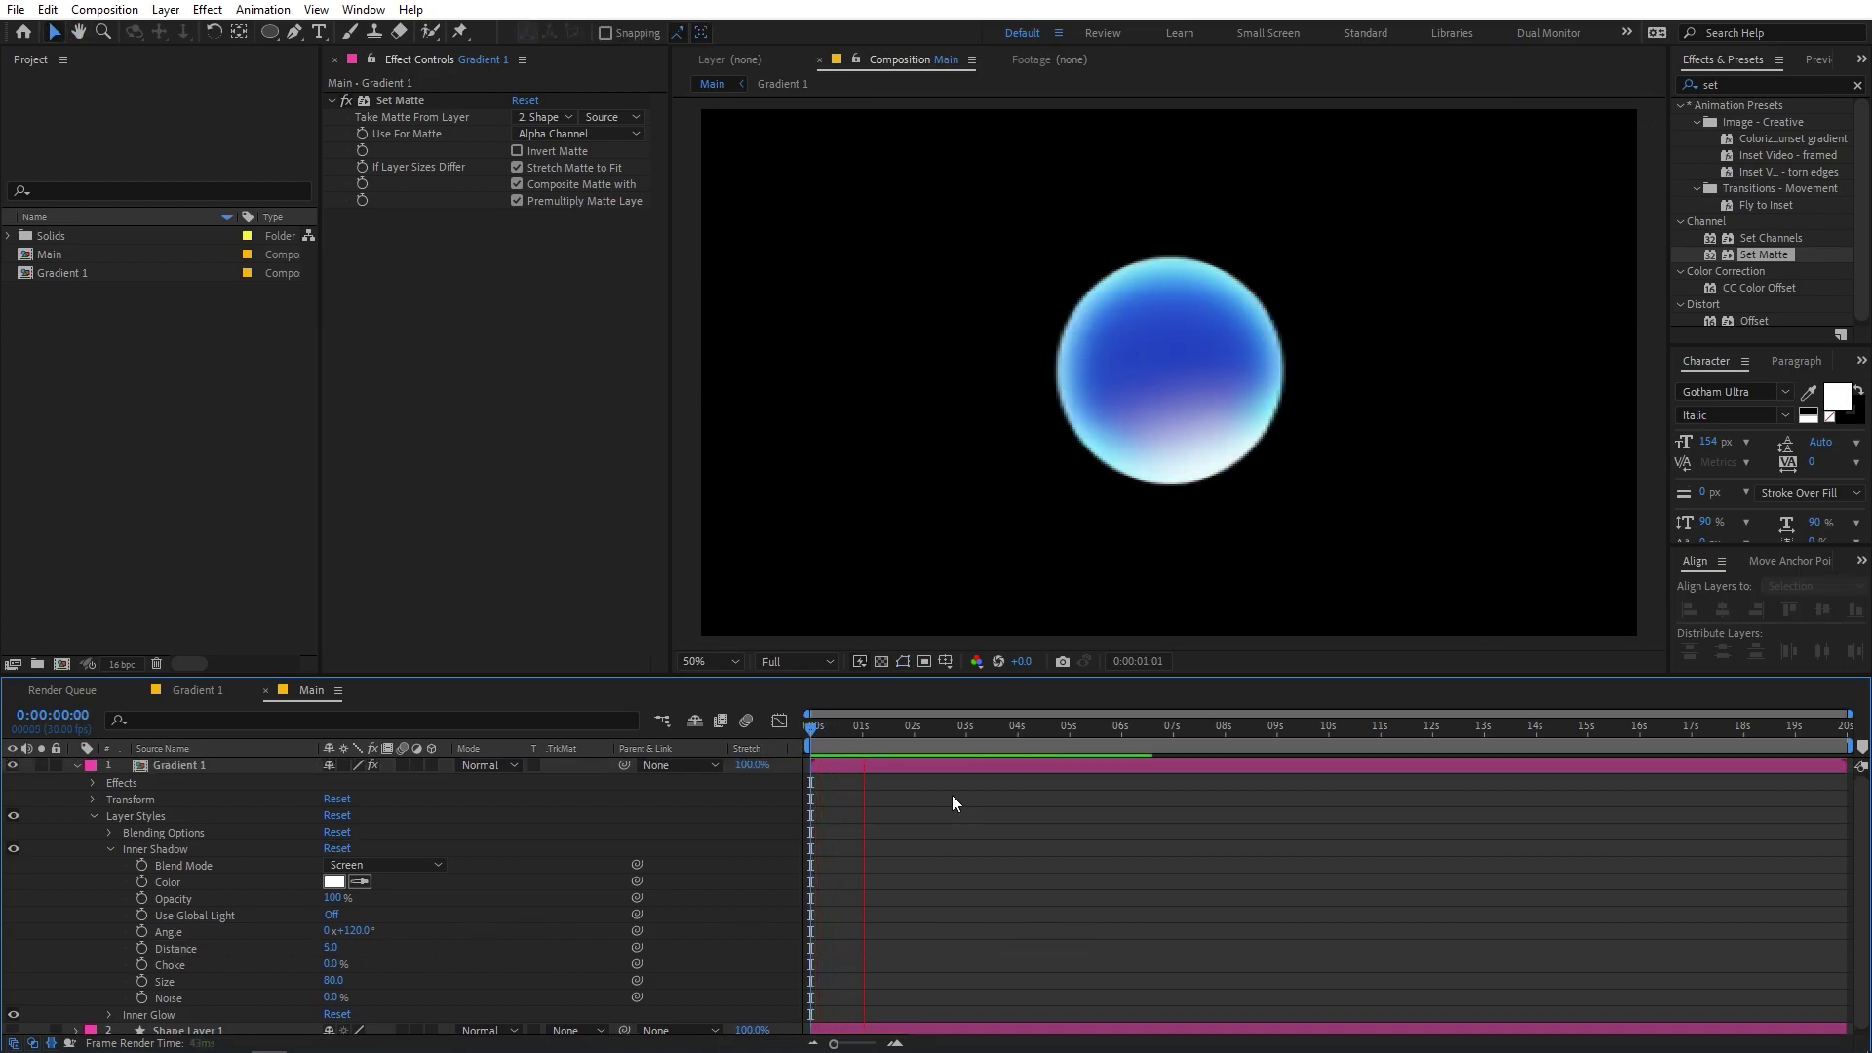
{"action": "key", "text": "space"}
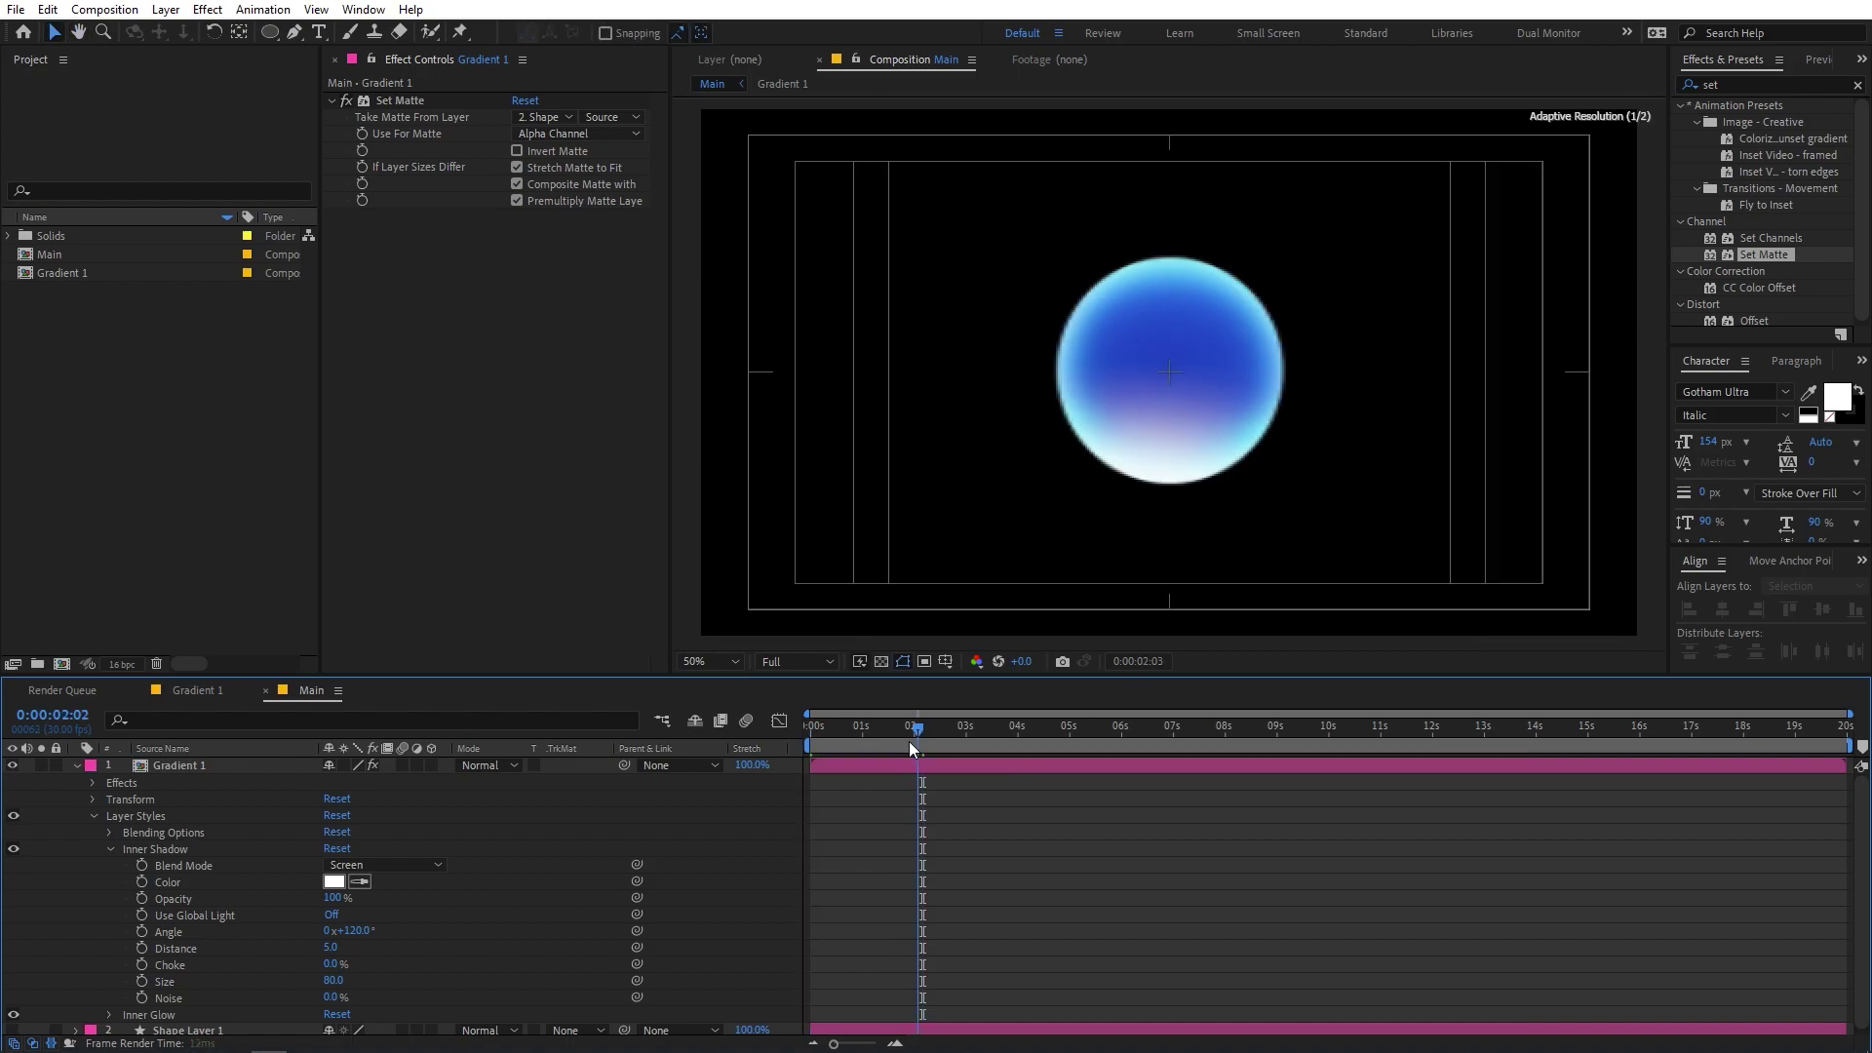
{"action": "left_click", "coordinate": [1167, 331]}
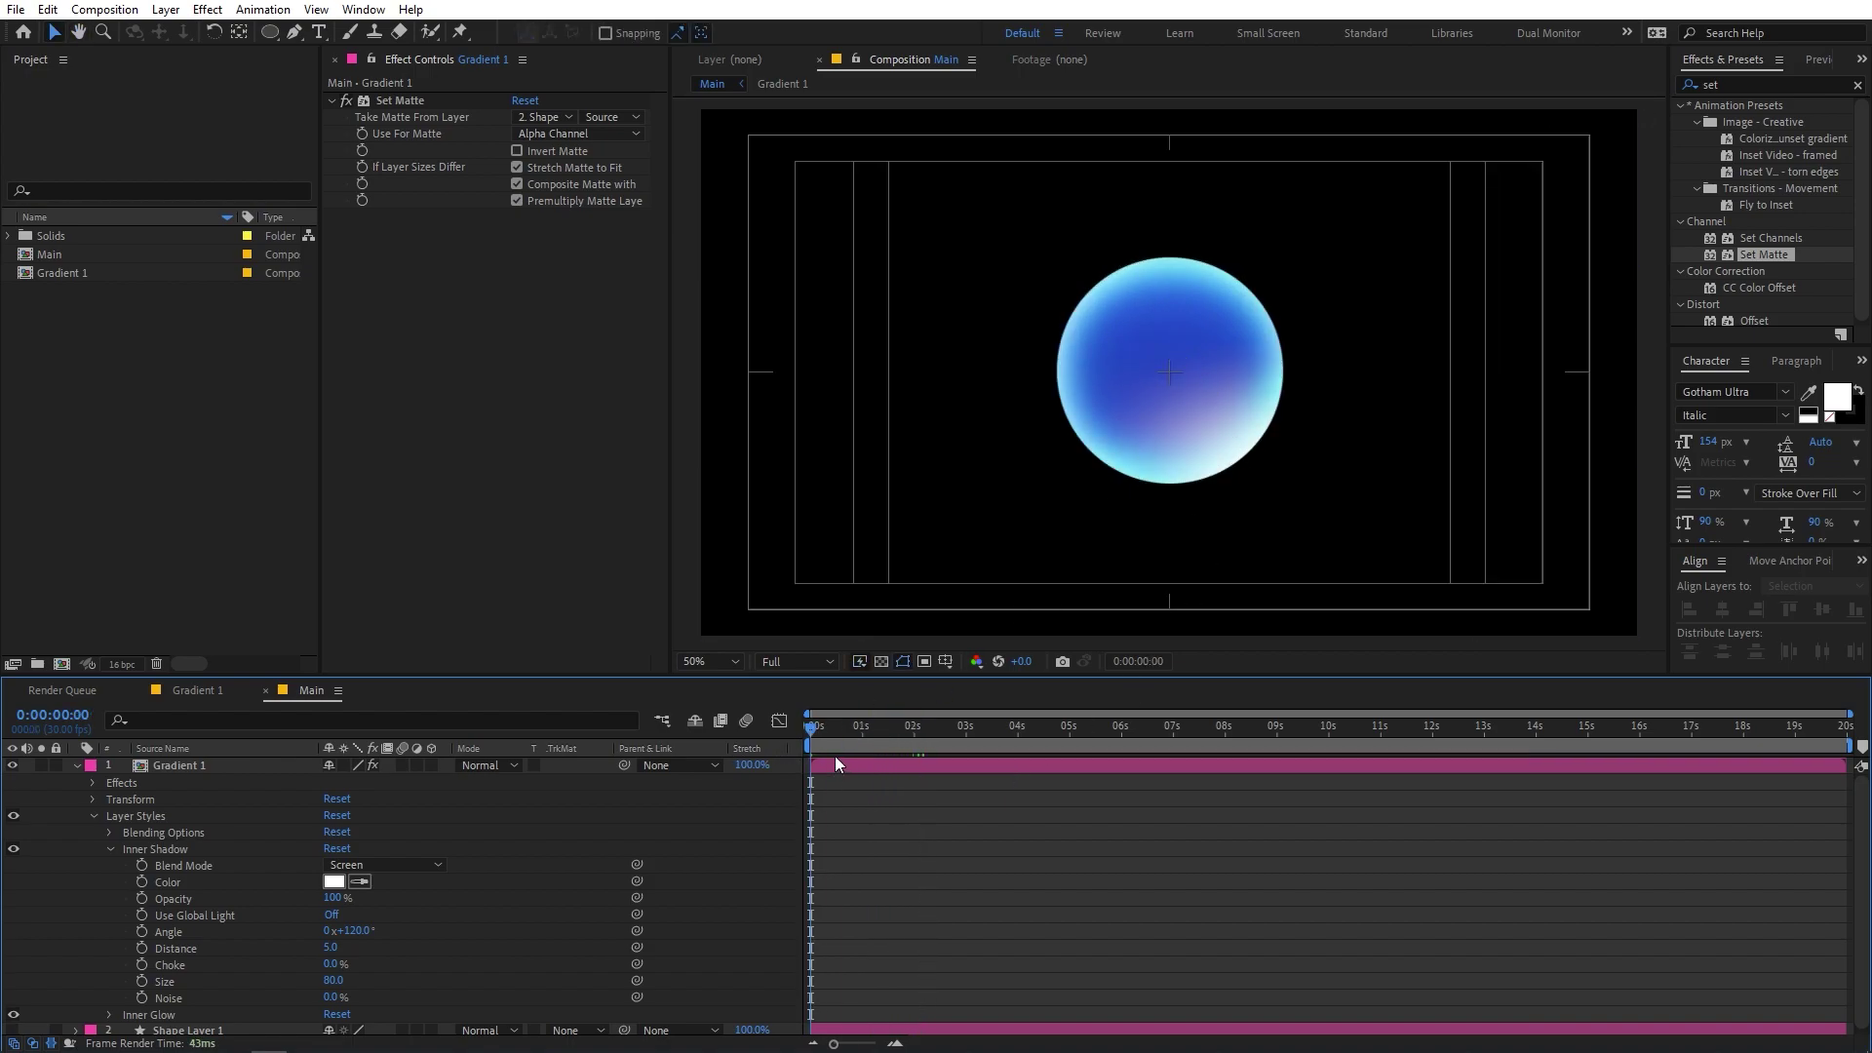
- Collapse the Gradient 1 layer, open its composition and hide the blur adjustment layer
{"action": "left_click", "coordinate": [74, 766]}
{"action": "double_click", "coordinate": [184, 764]}
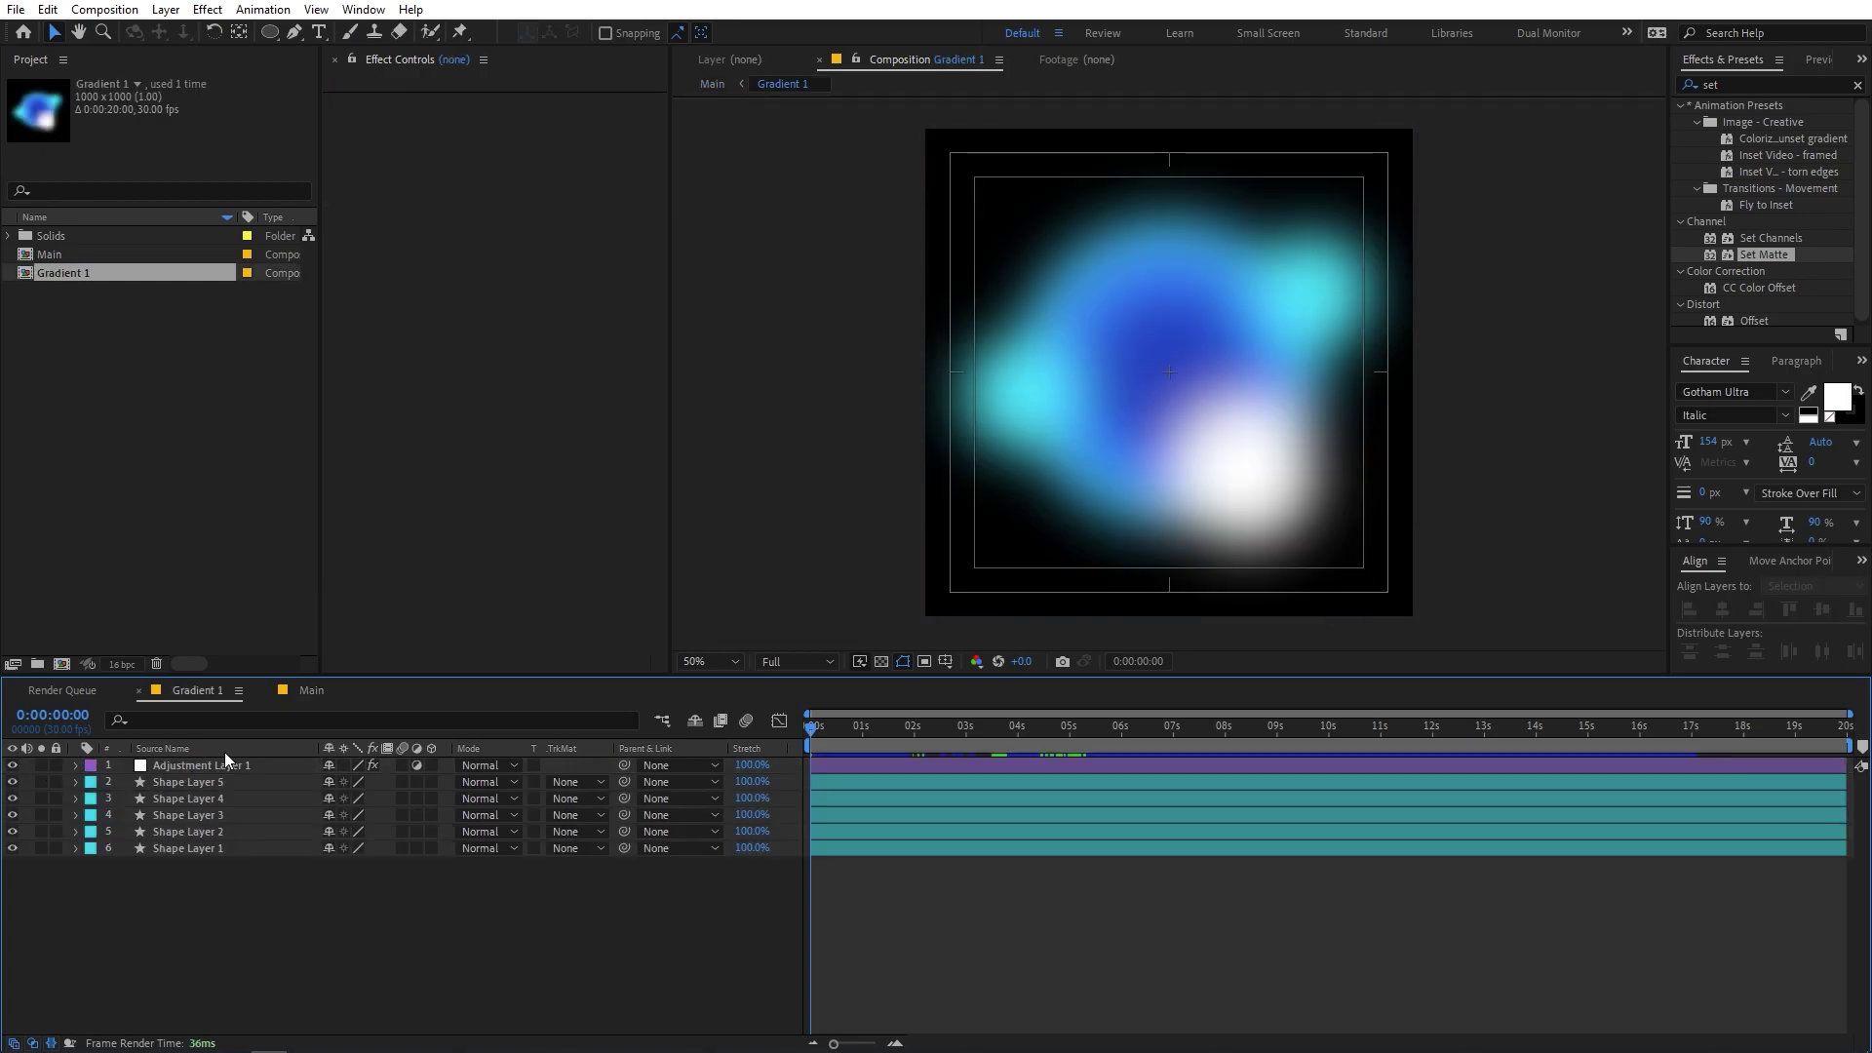
{"action": "left_click", "coordinate": [195, 764]}
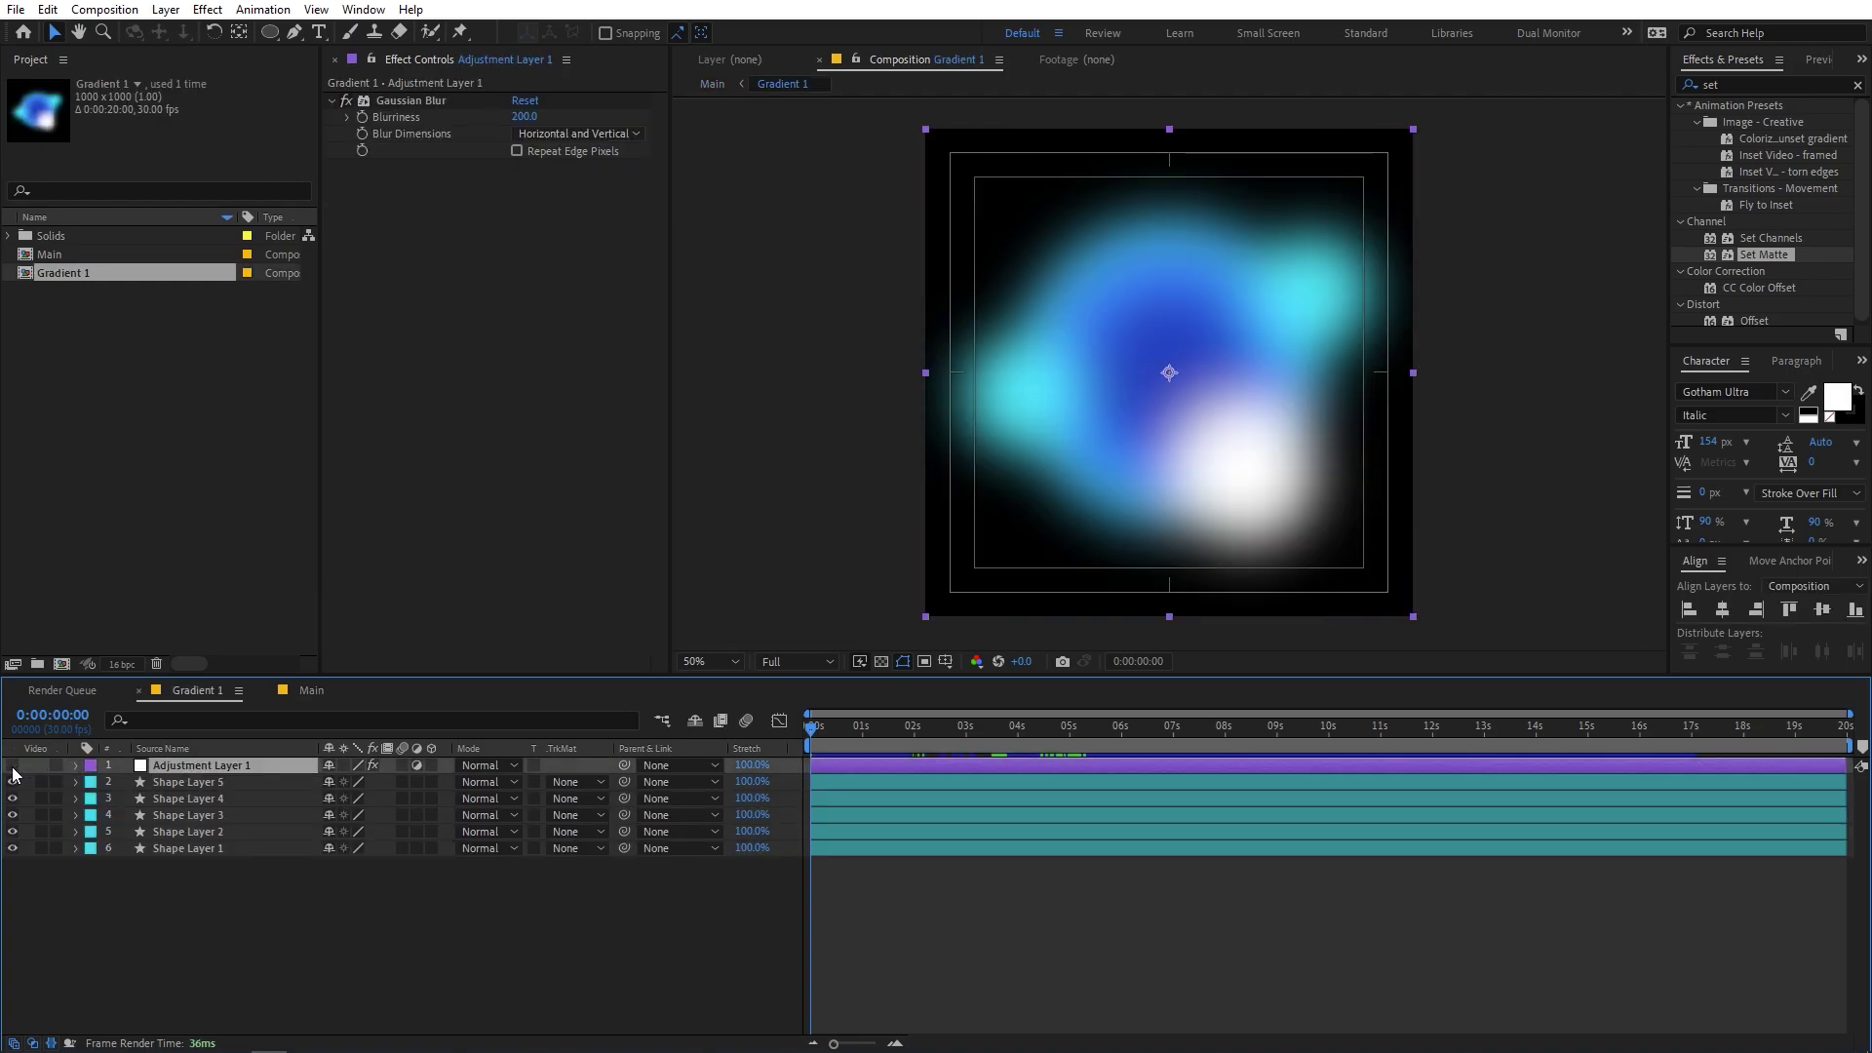
{"action": "left_click", "coordinate": [13, 767]}
- Scale the white circle, Shape Layer 5, up to 112.6%
{"action": "left_click", "coordinate": [1215, 532]}
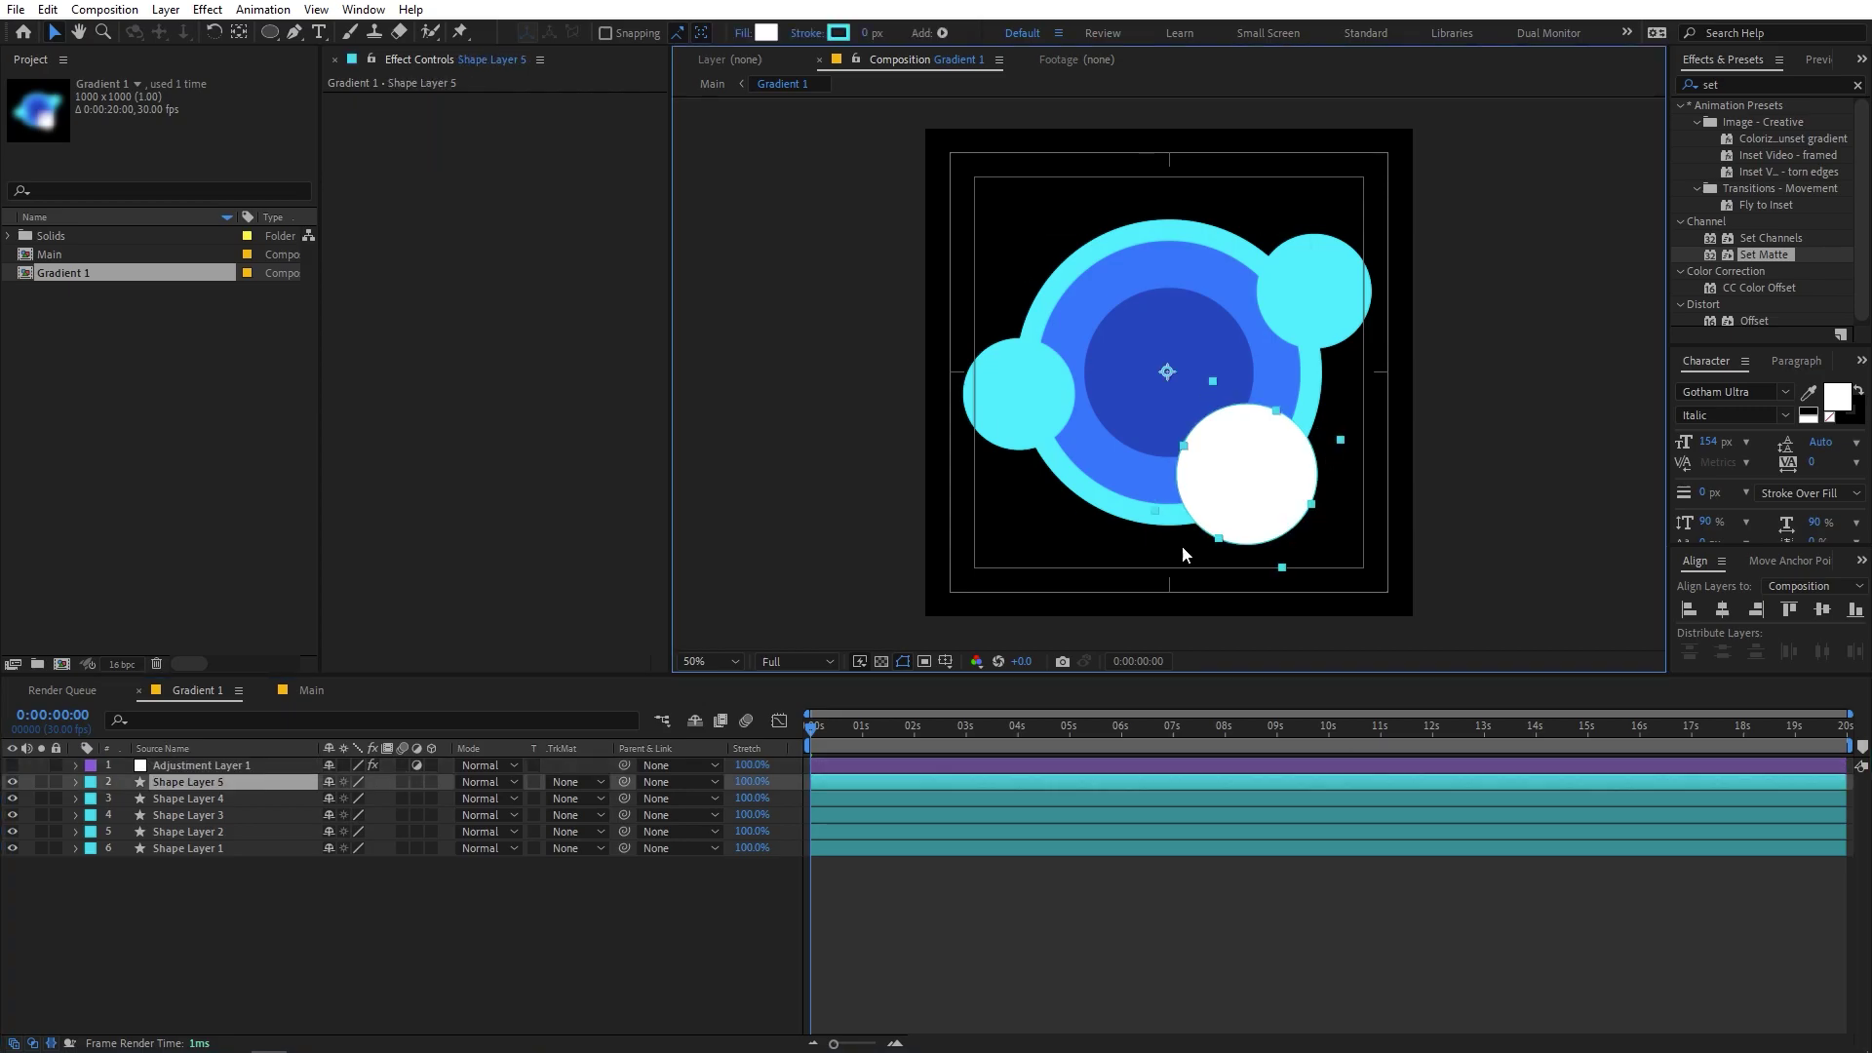
{"action": "key", "text": "s"}
{"action": "left_click_drag", "start_coordinate": [363, 809], "coordinate": [492, 814]}
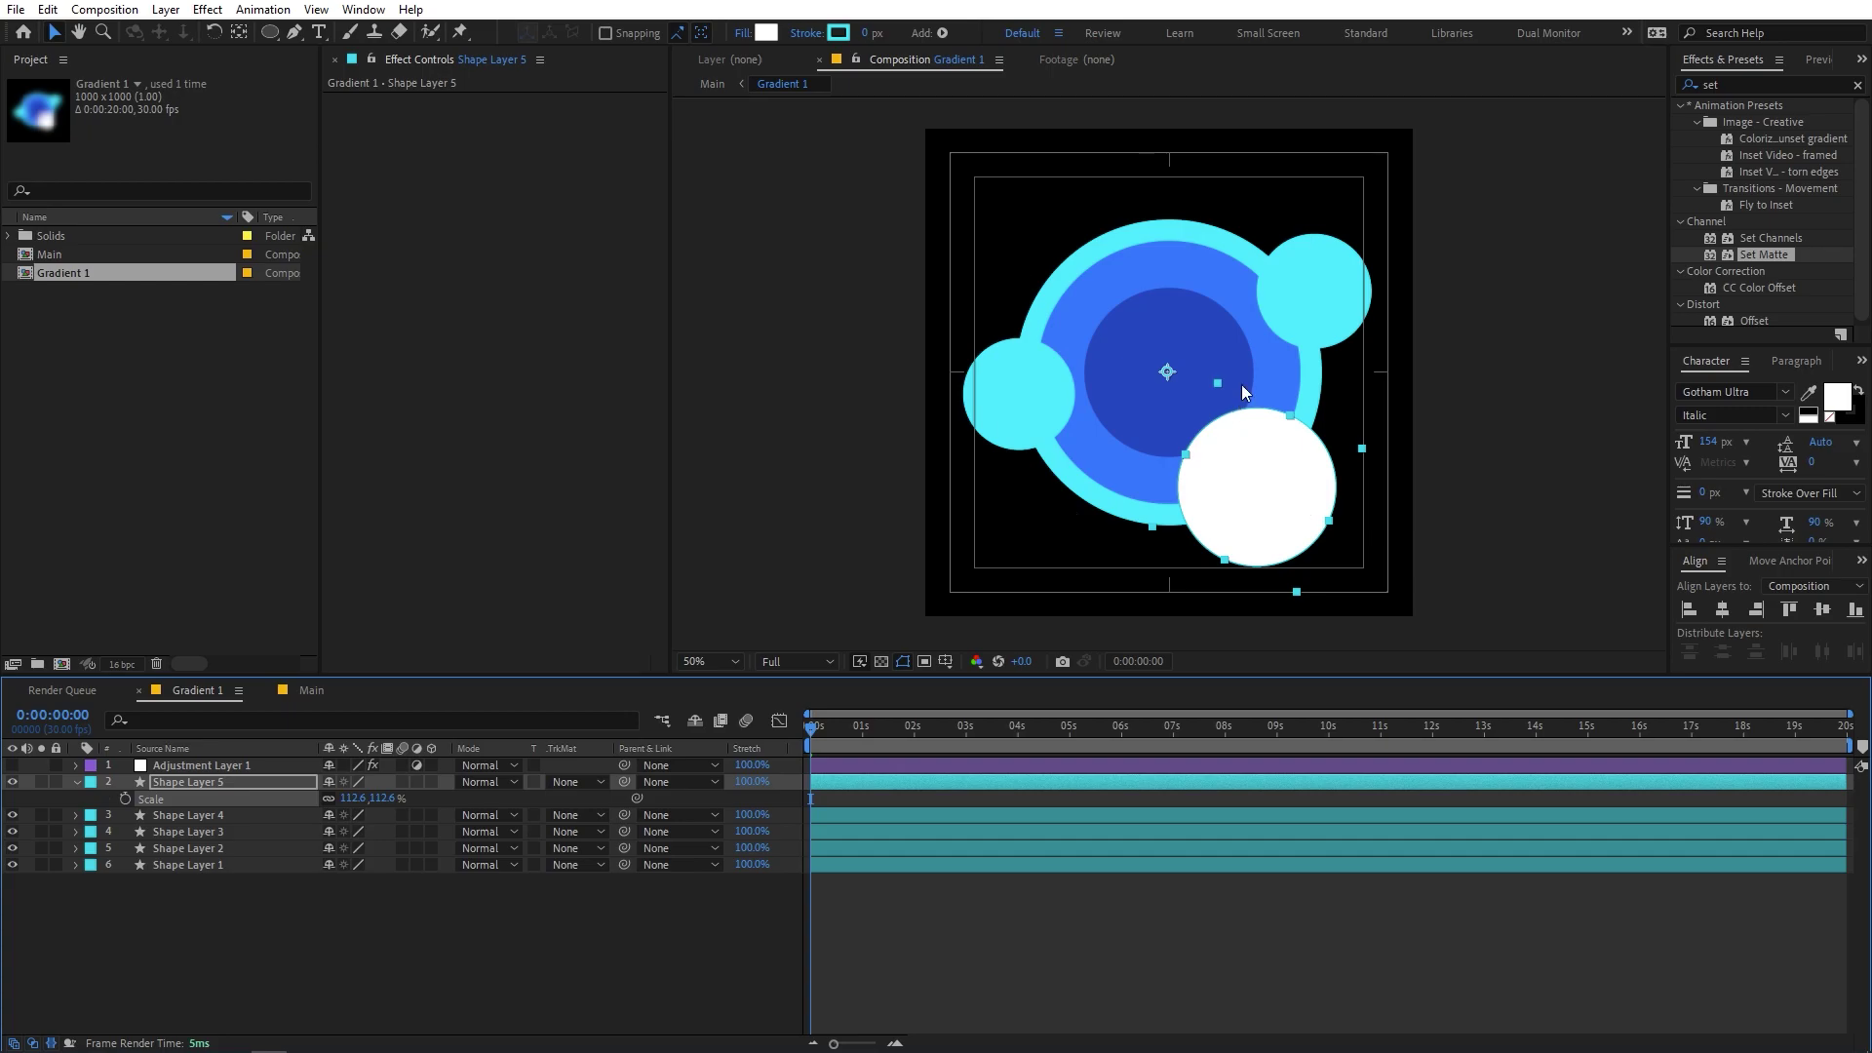
- Move the upper-right cyan circle inward over the blue rings and recenter its anchor point on the composition
{"action": "left_click_drag", "start_coordinate": [1326, 285], "coordinate": [1251, 266]}
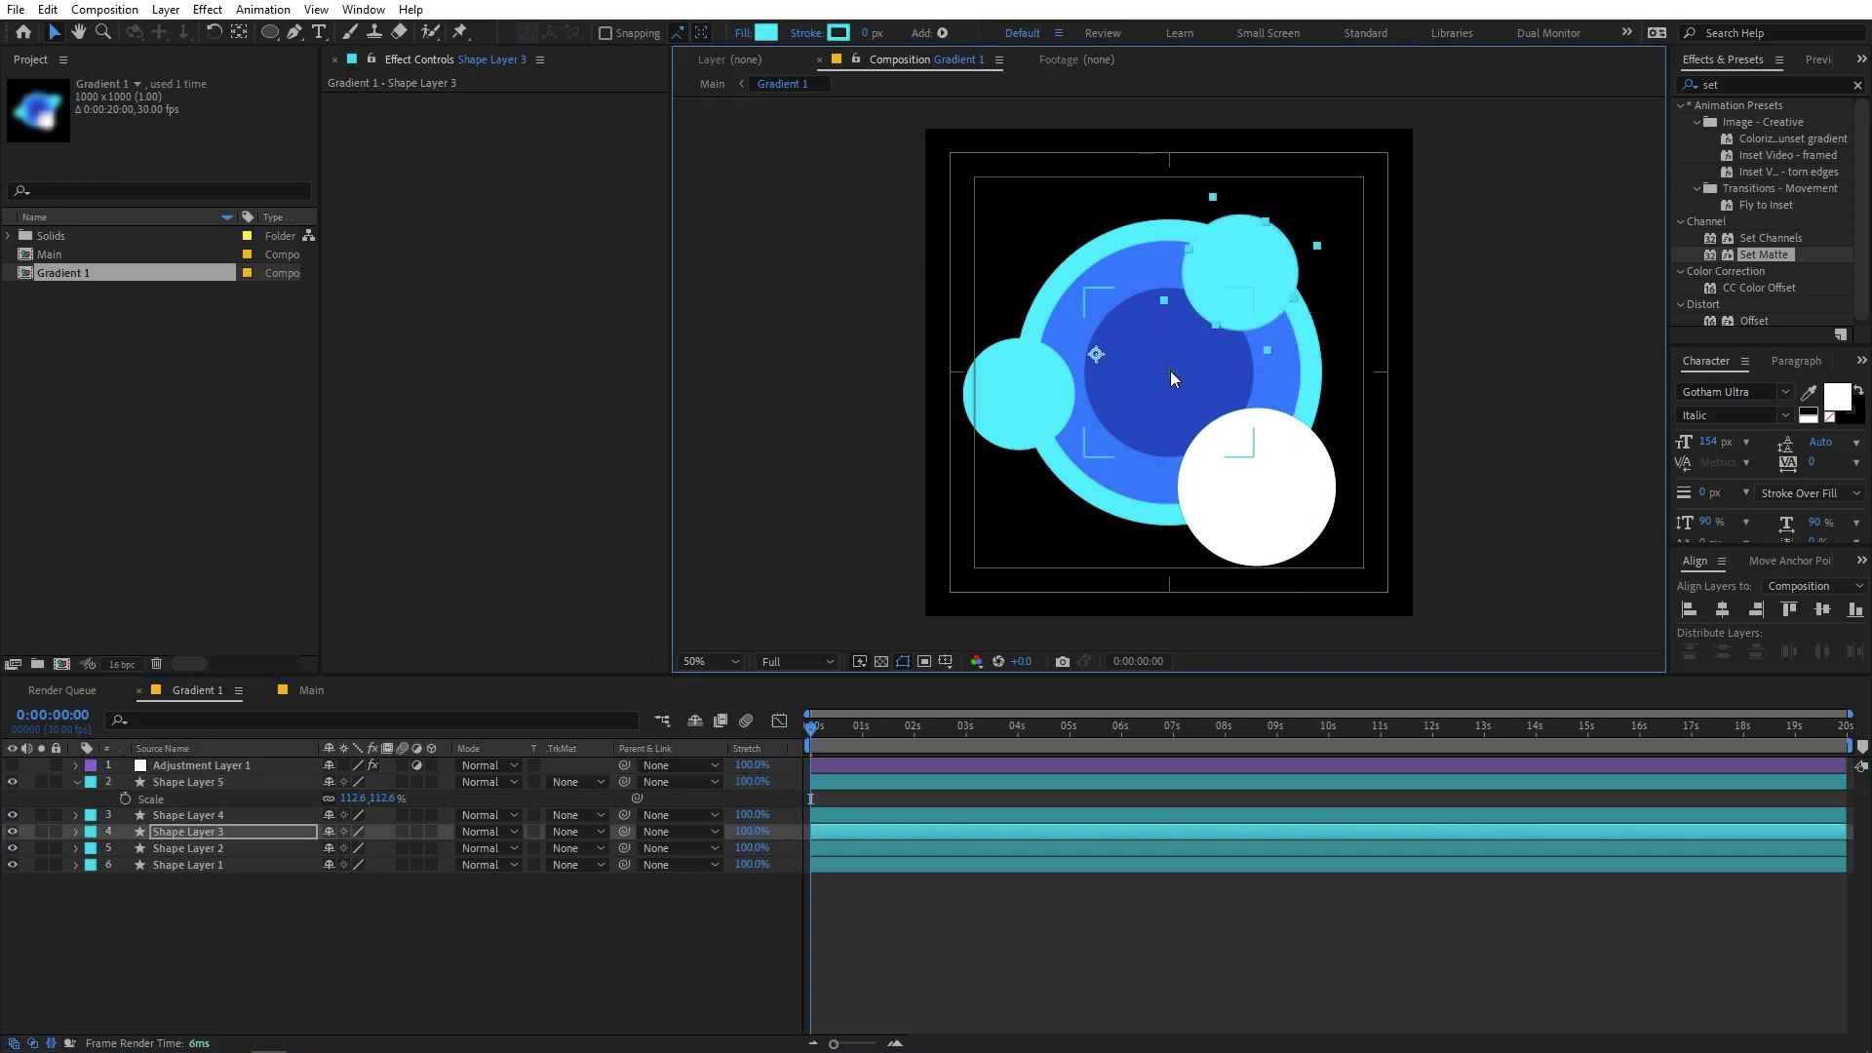
{"action": "left_click", "coordinate": [239, 32]}
{"action": "left_click_drag", "start_coordinate": [1096, 354], "coordinate": [1164, 378]}
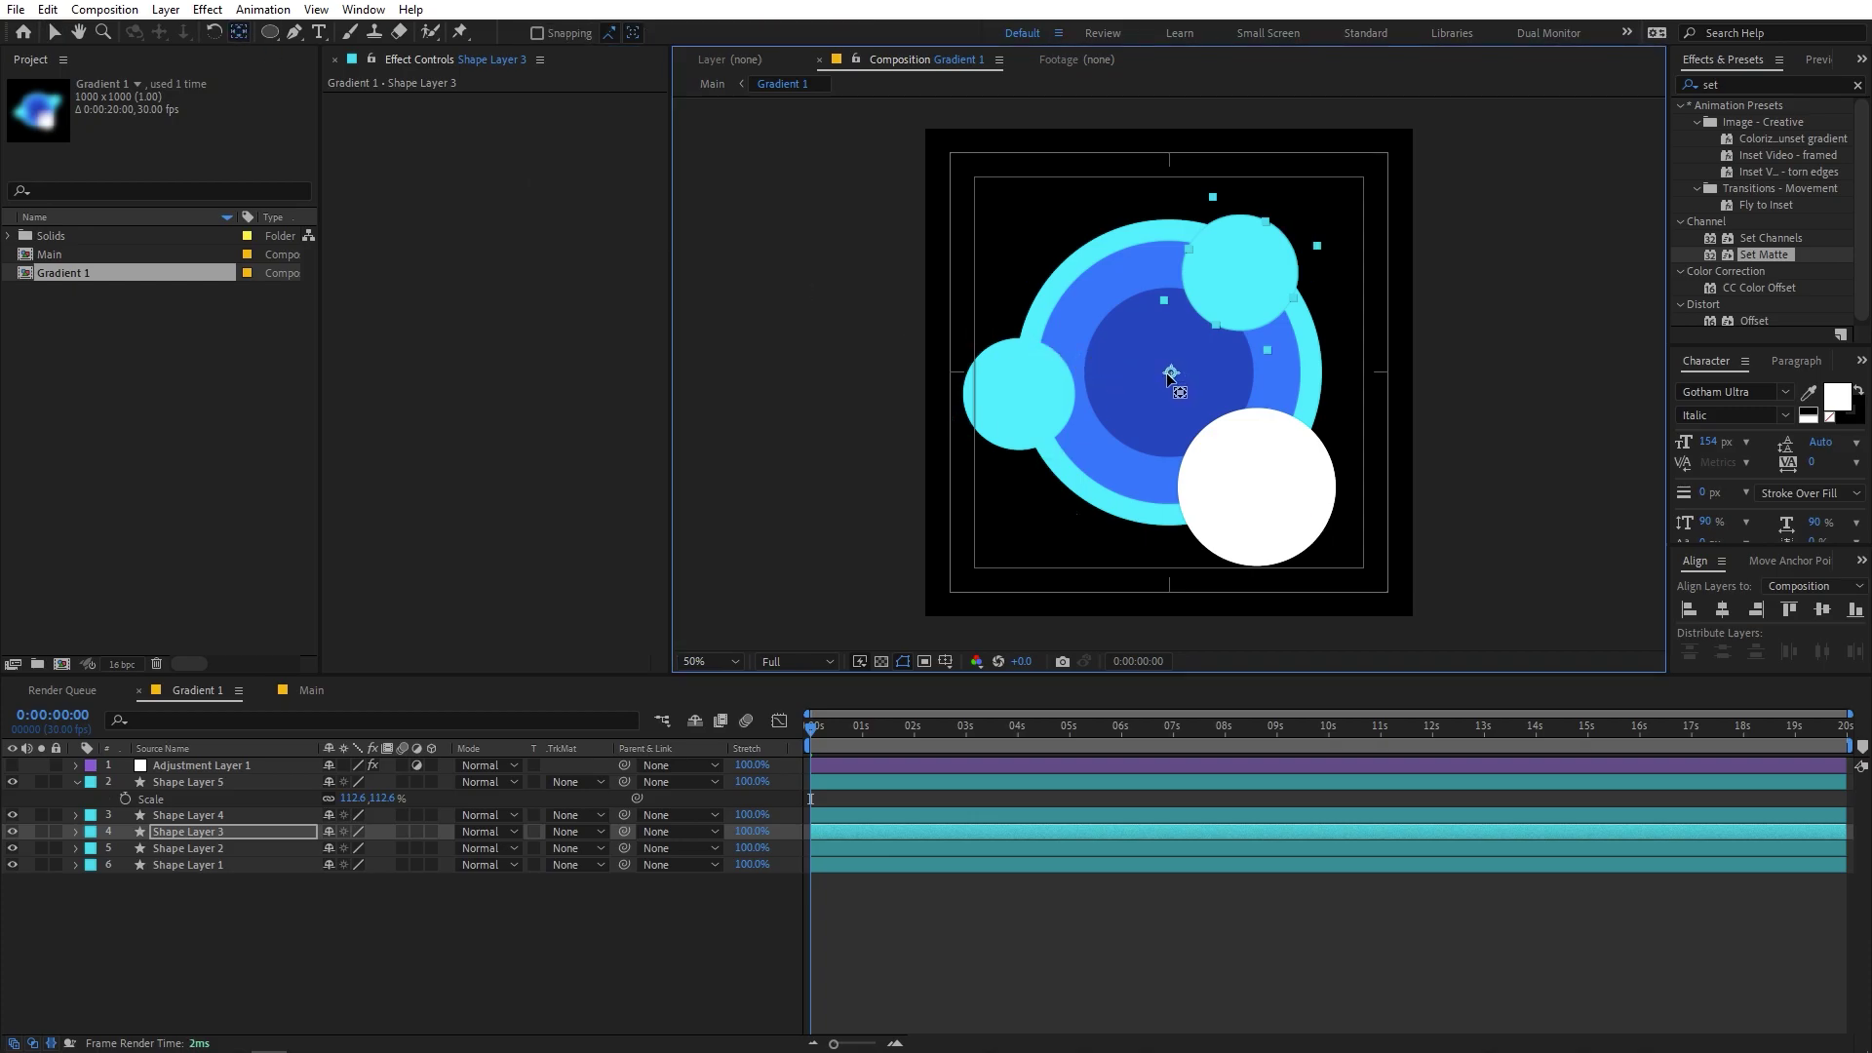
- Make the Gaussian Blur adjustment layer visible again in Gradient 1
{"action": "left_click", "coordinate": [310, 691]}
{"action": "left_click", "coordinate": [194, 690]}
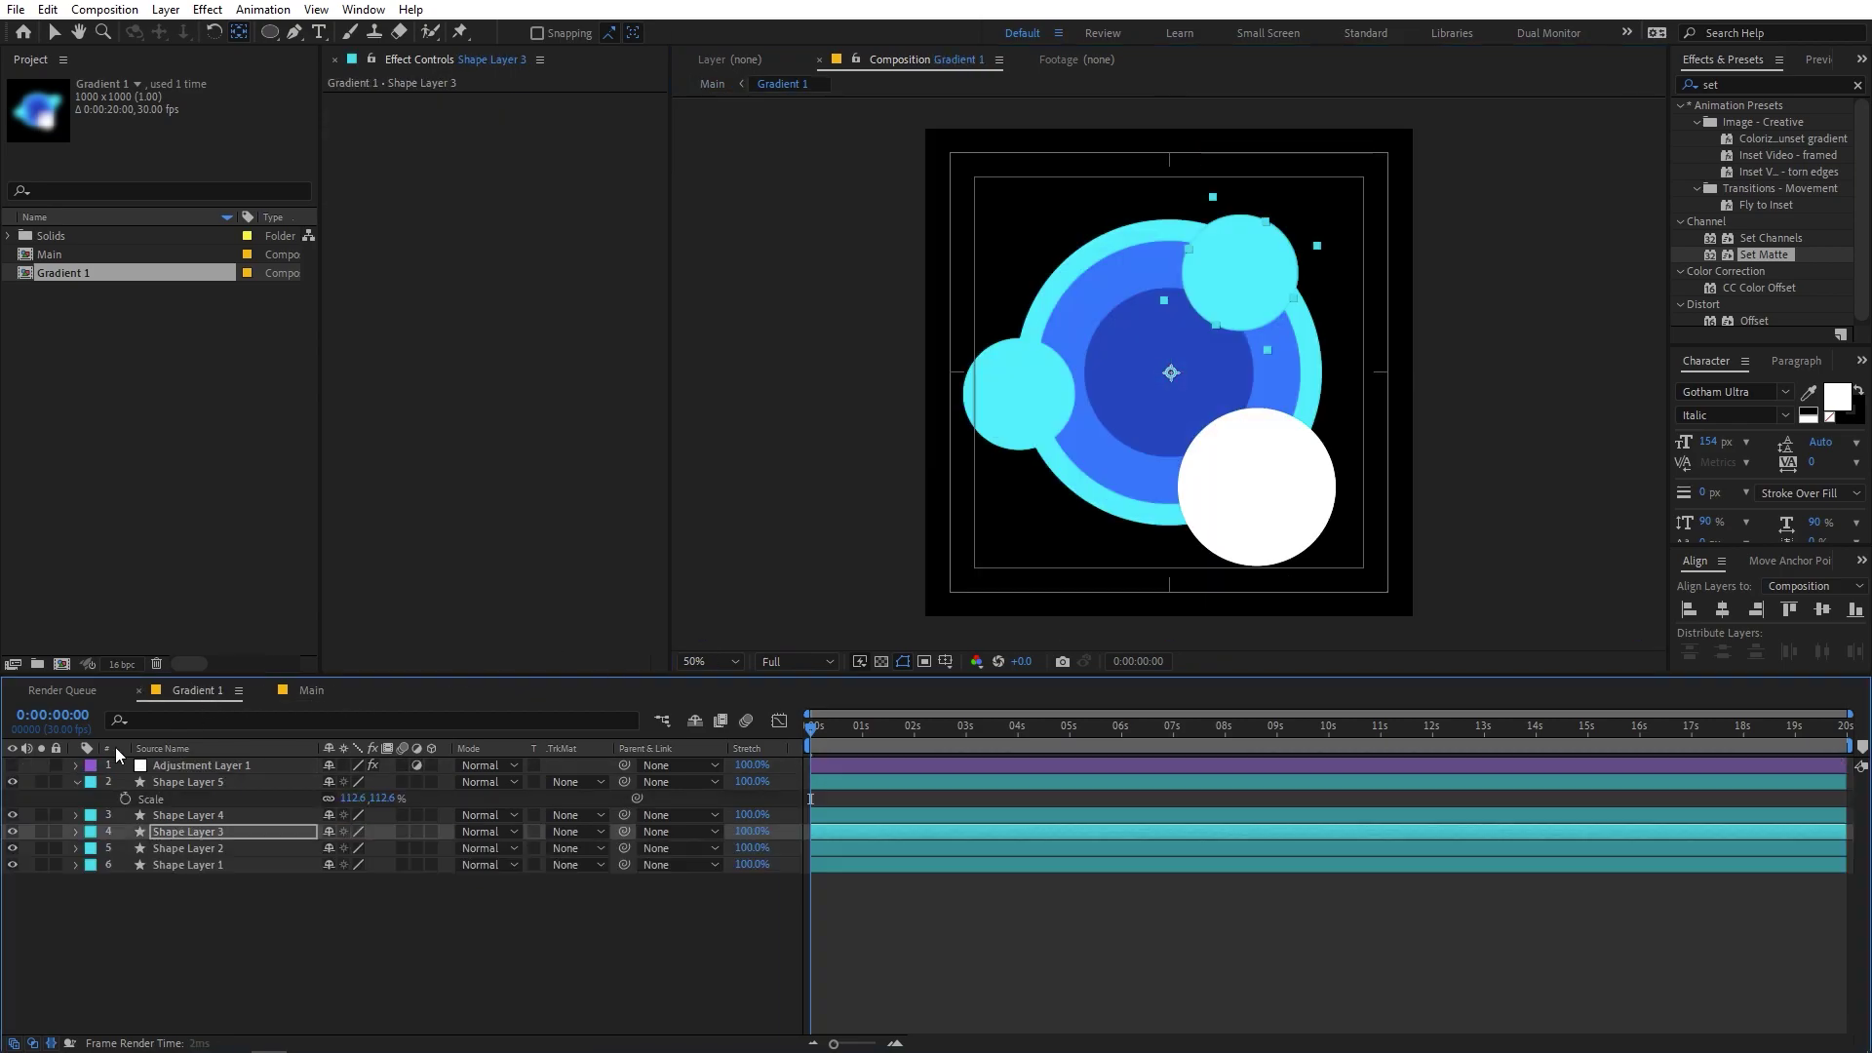
{"action": "left_click", "coordinate": [13, 765]}
{"action": "left_click", "coordinate": [214, 767]}
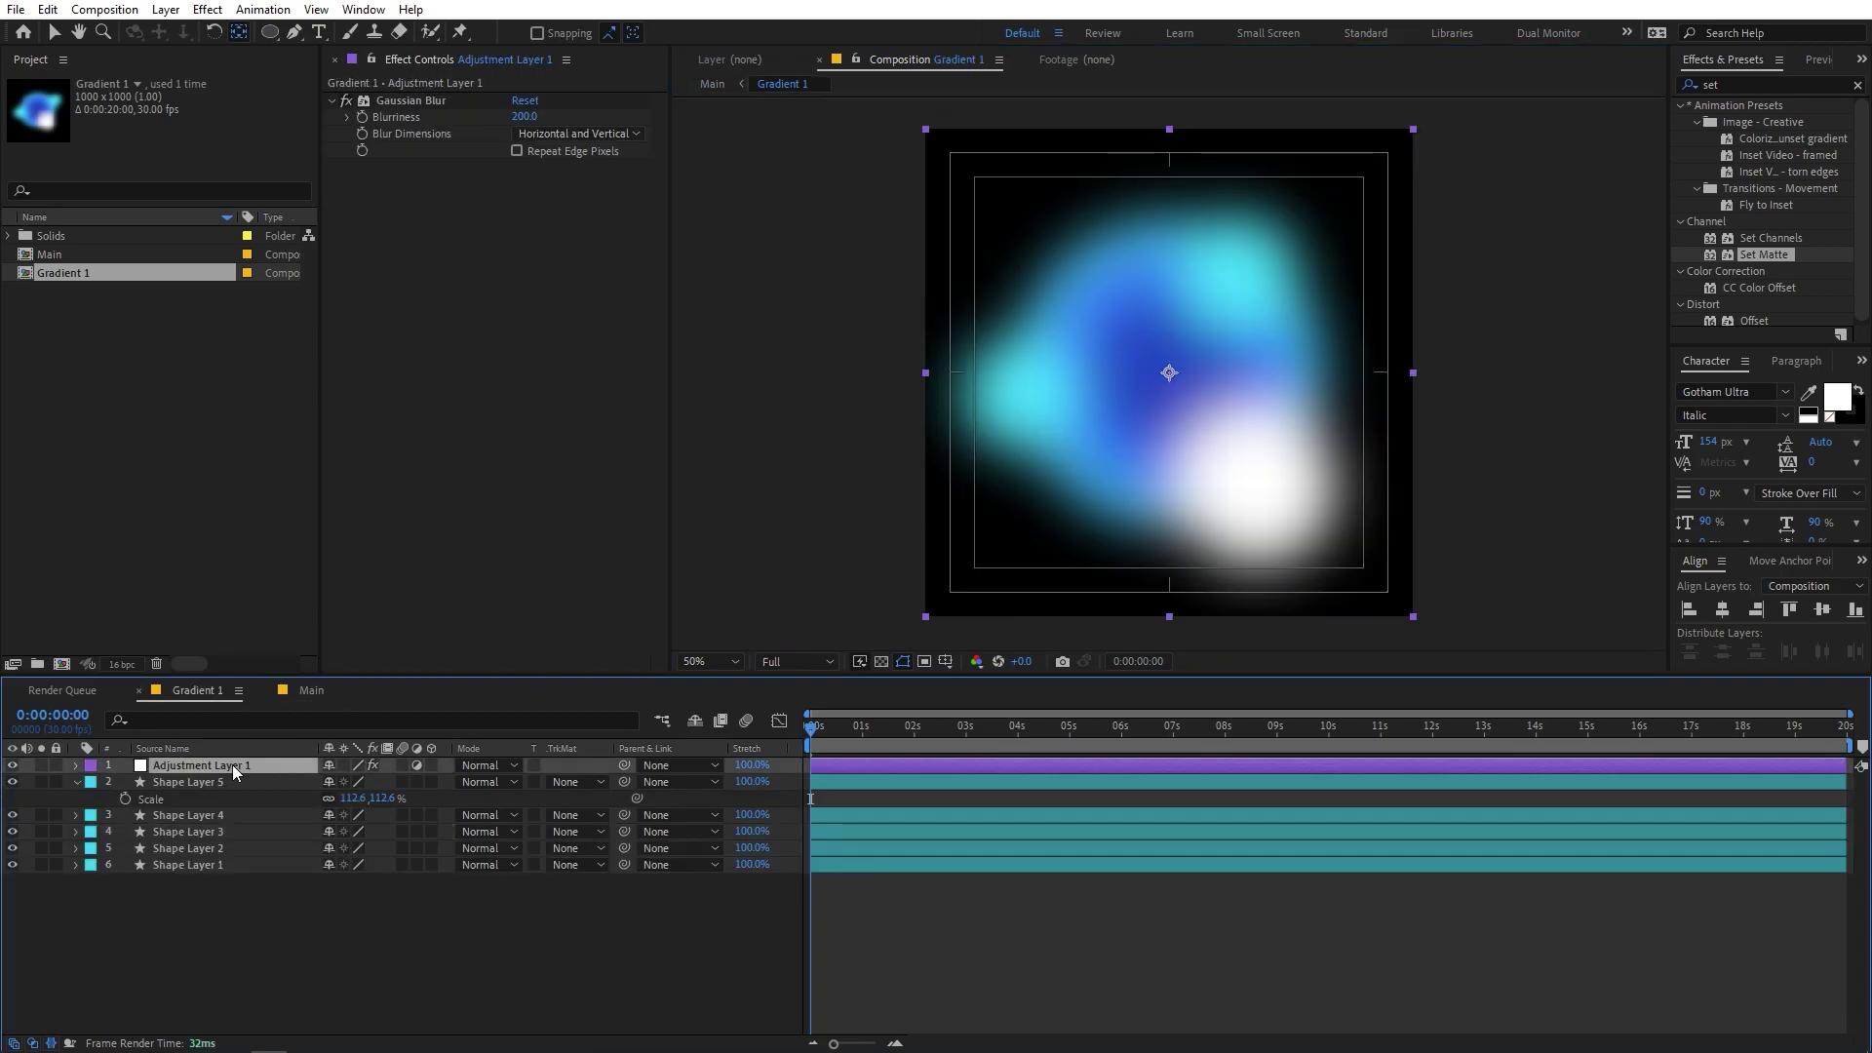
- Preview the animation in Main and compare the circle with the Gradient 1 composition at 0:00:01:19
{"action": "left_click", "coordinate": [314, 689]}
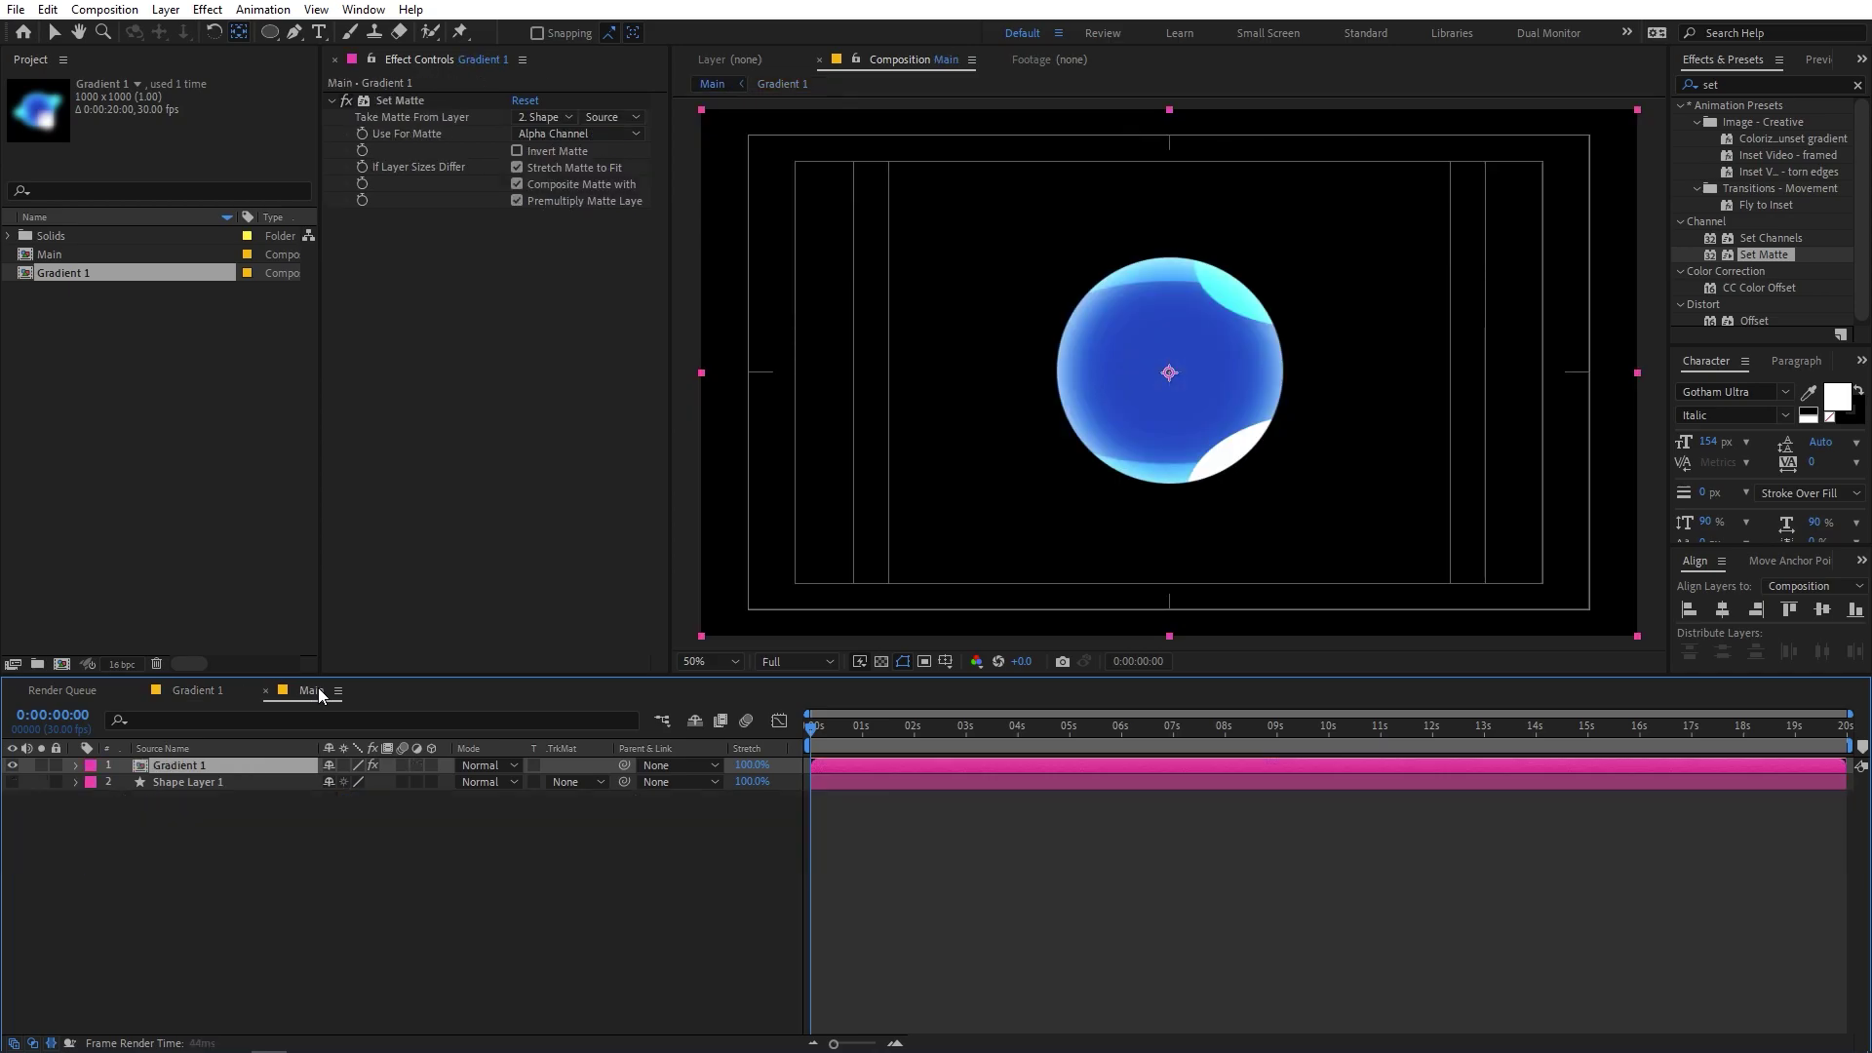
{"action": "left_click", "coordinate": [928, 833]}
{"action": "key", "text": "space"}
{"action": "left_click", "coordinate": [1162, 477]}
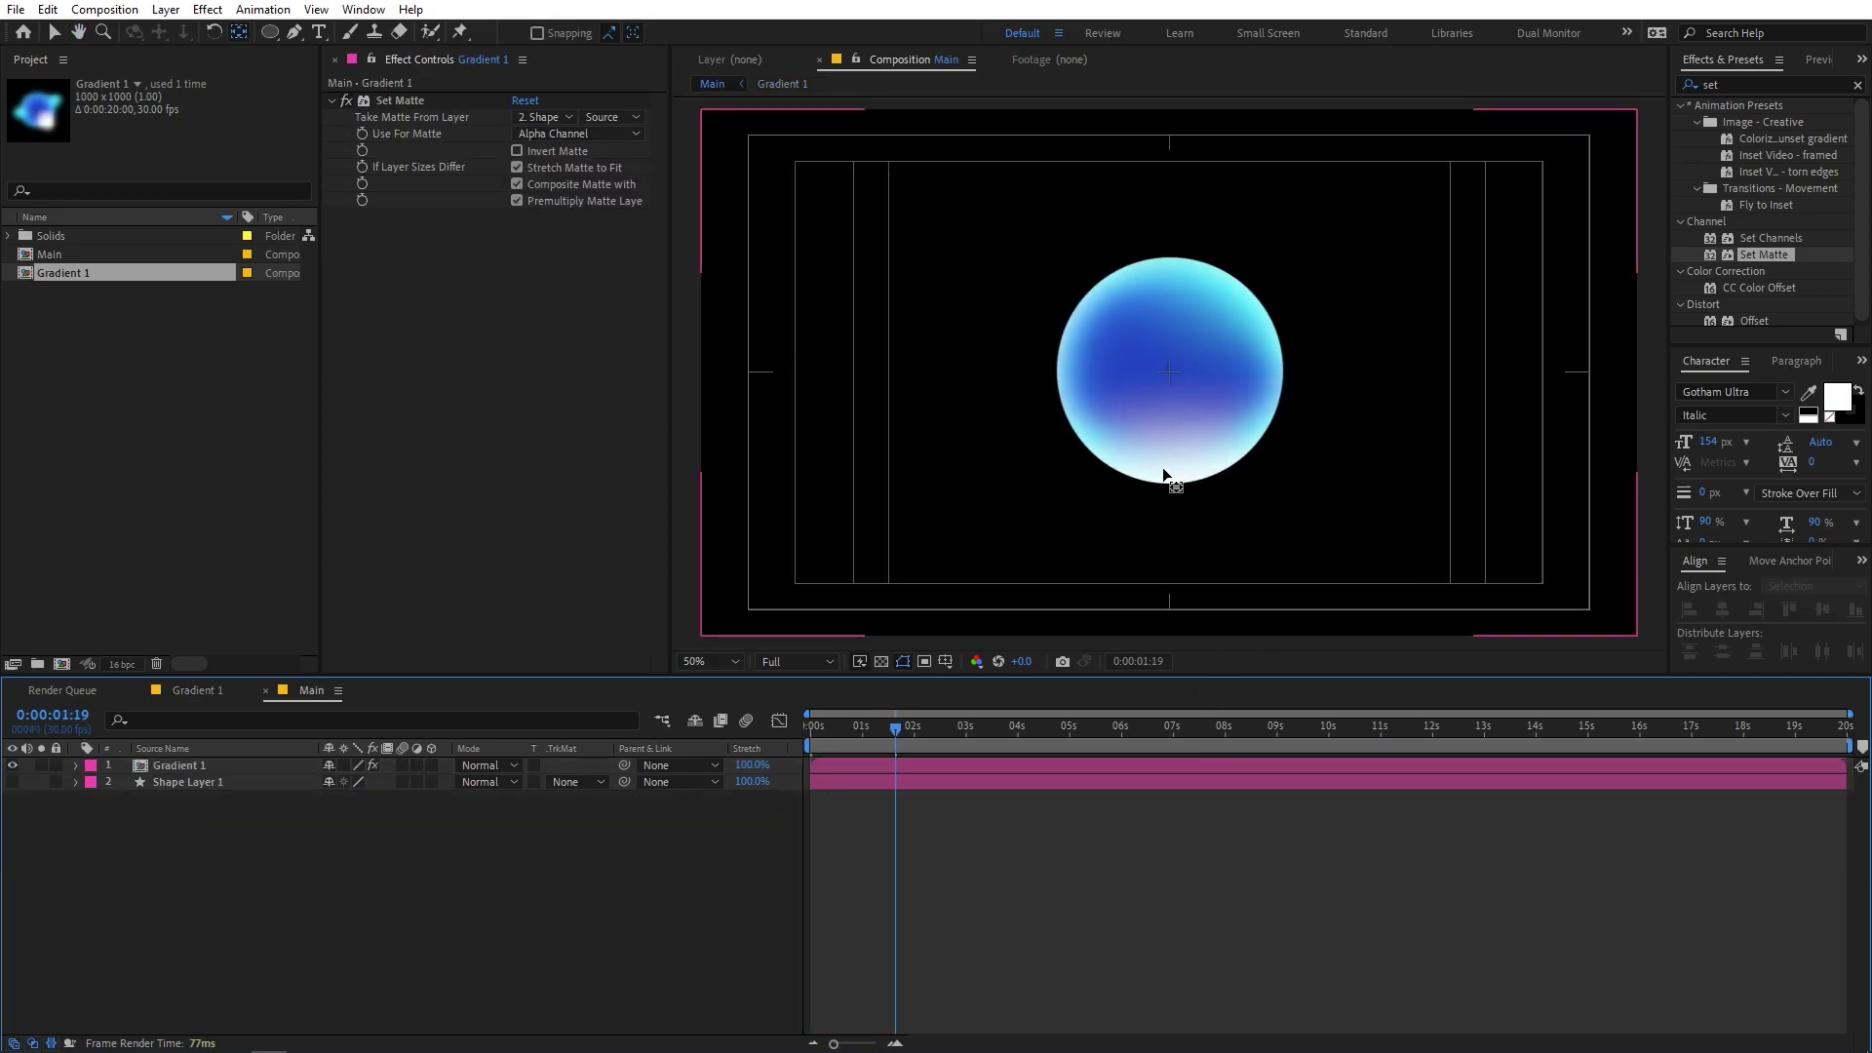
{"action": "left_click", "coordinate": [193, 692]}
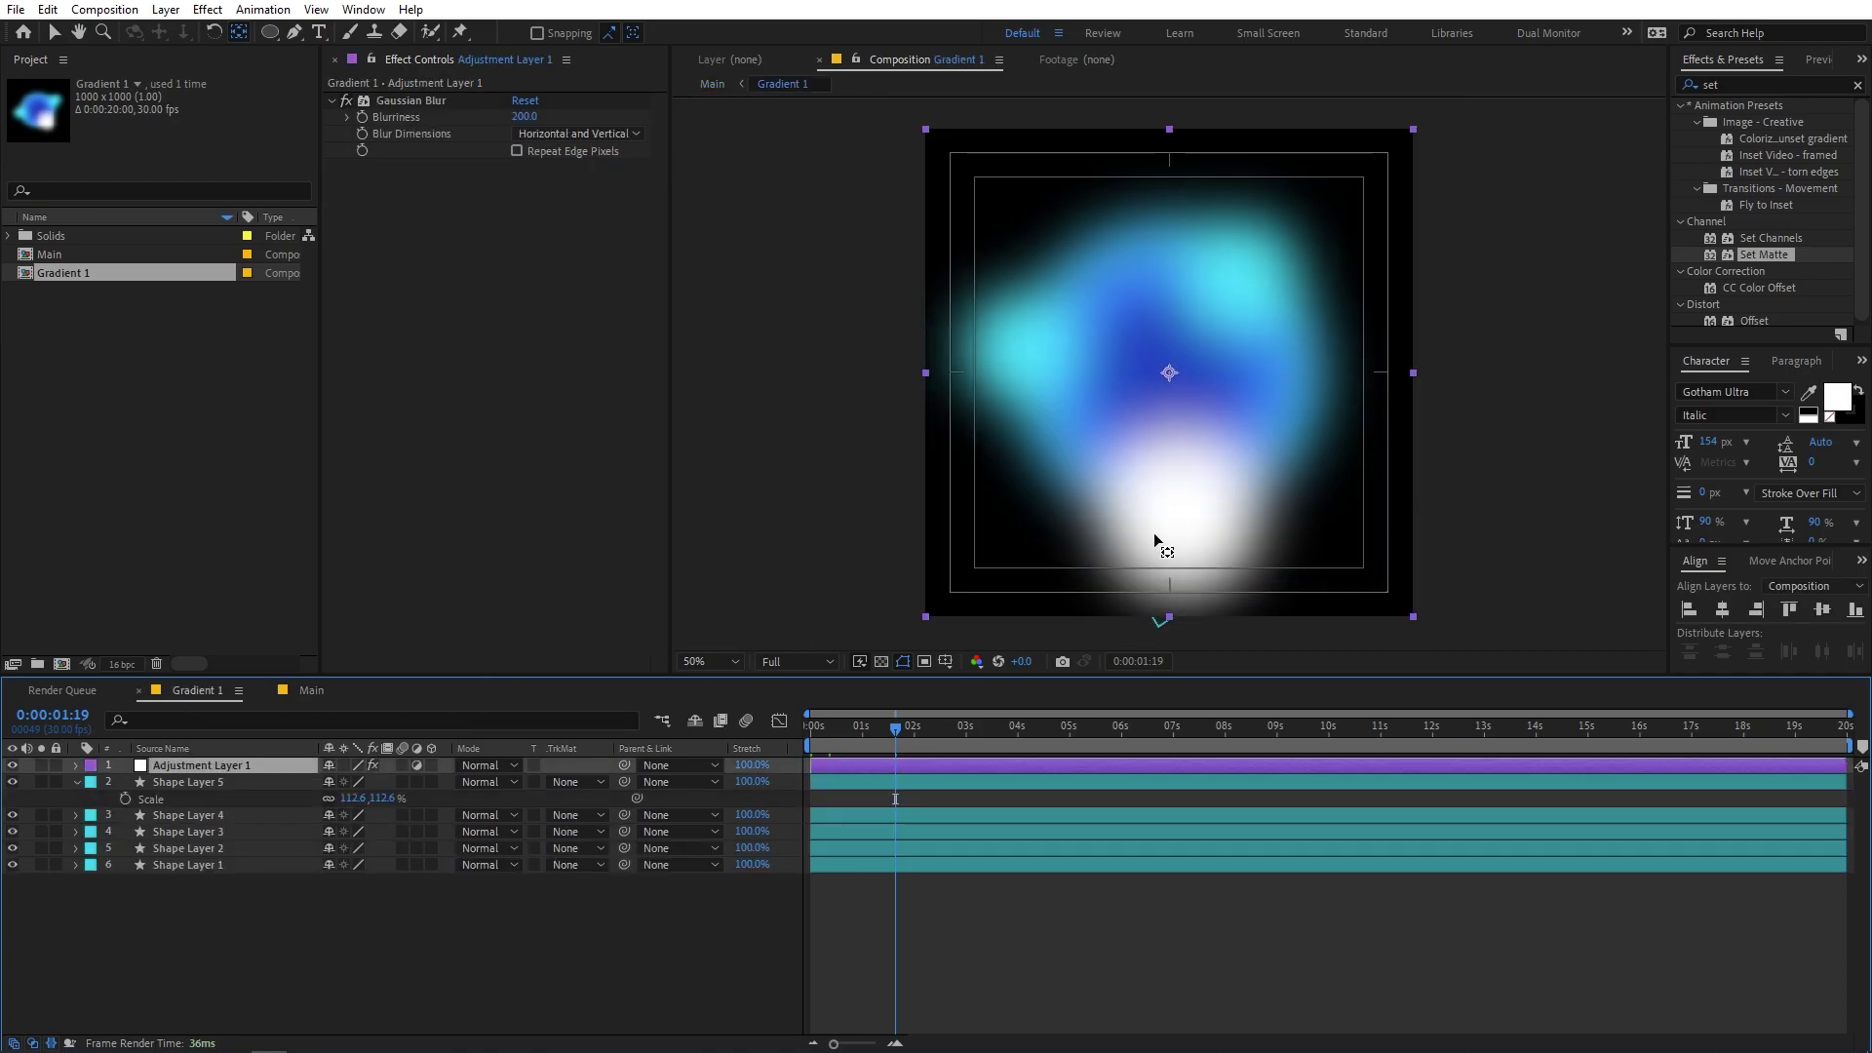
{"action": "left_click", "coordinate": [312, 690]}
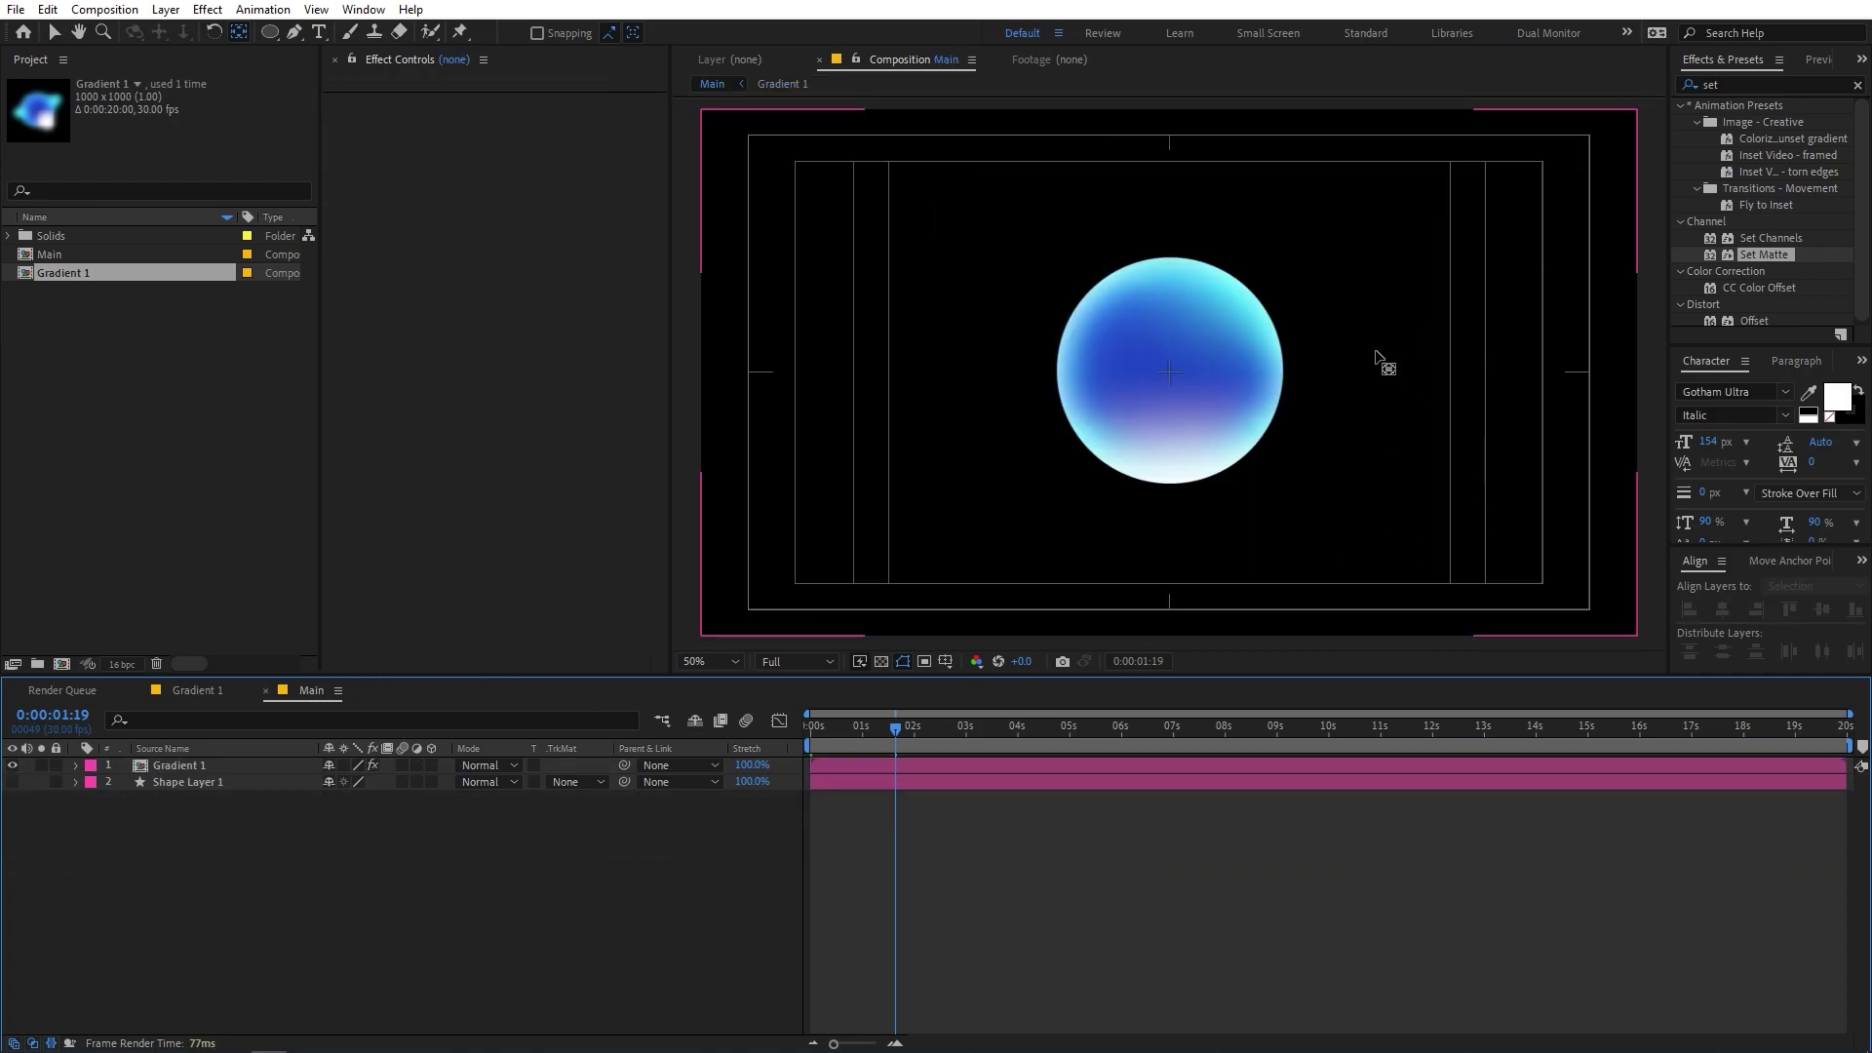
- Try moving Gradient 1's upper-right cyan circle further inward with the blur hidden, restore the blur and check Main
{"action": "left_click", "coordinate": [234, 687]}
{"action": "key", "text": "v"}
{"action": "left_click", "coordinate": [11, 765]}
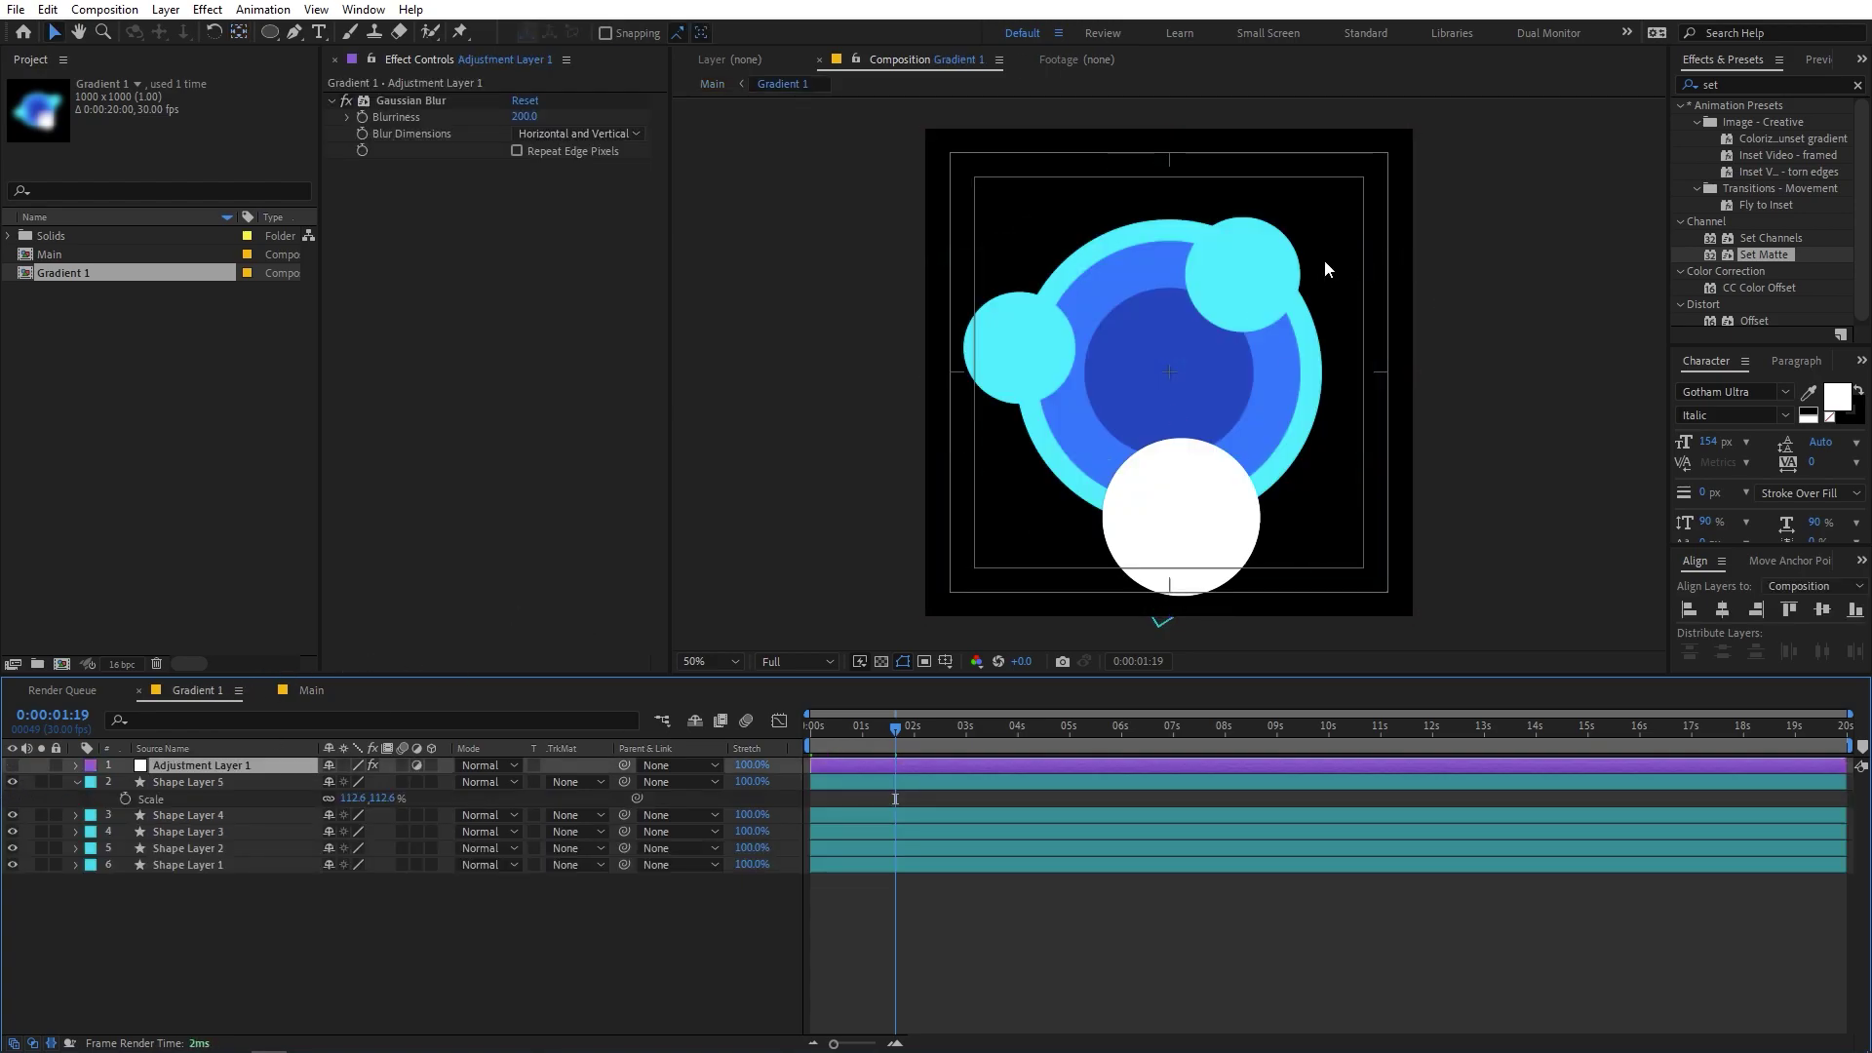
{"action": "left_click", "coordinate": [1248, 292]}
{"action": "left_click", "coordinate": [312, 690]}
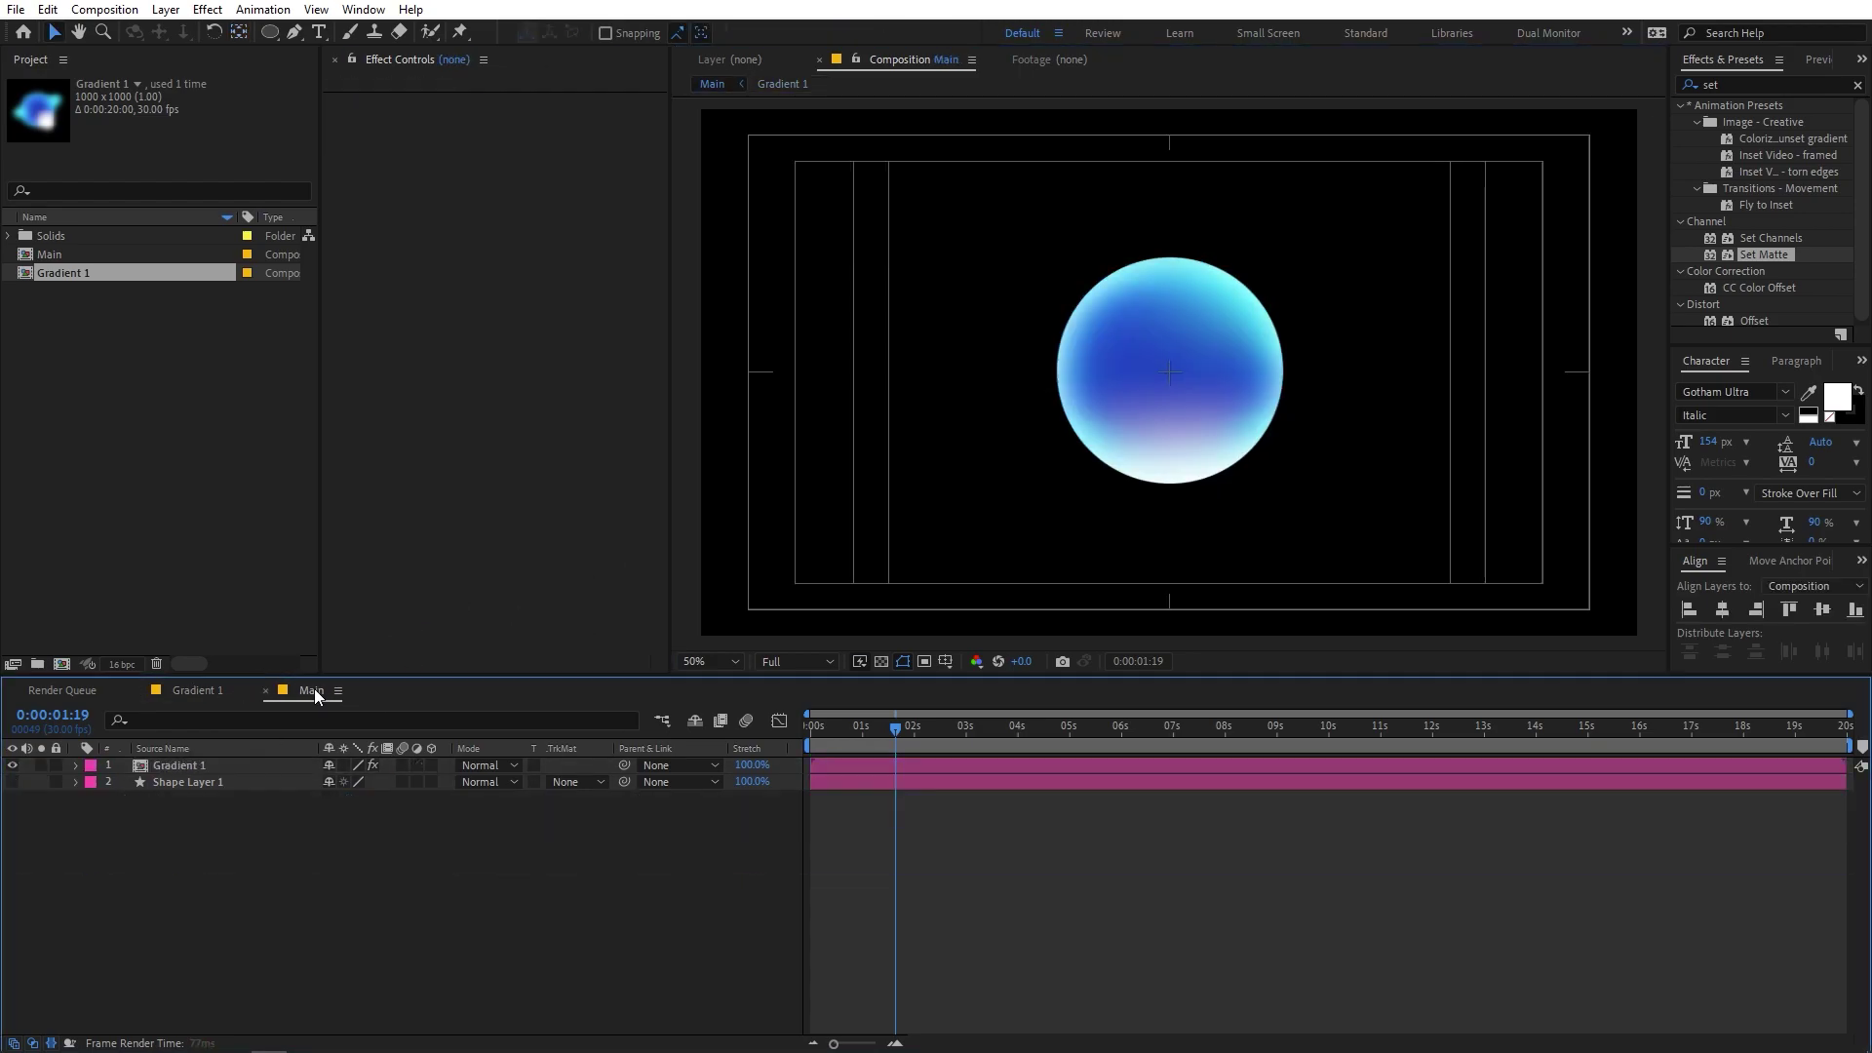
{"action": "left_click", "coordinate": [198, 690]}
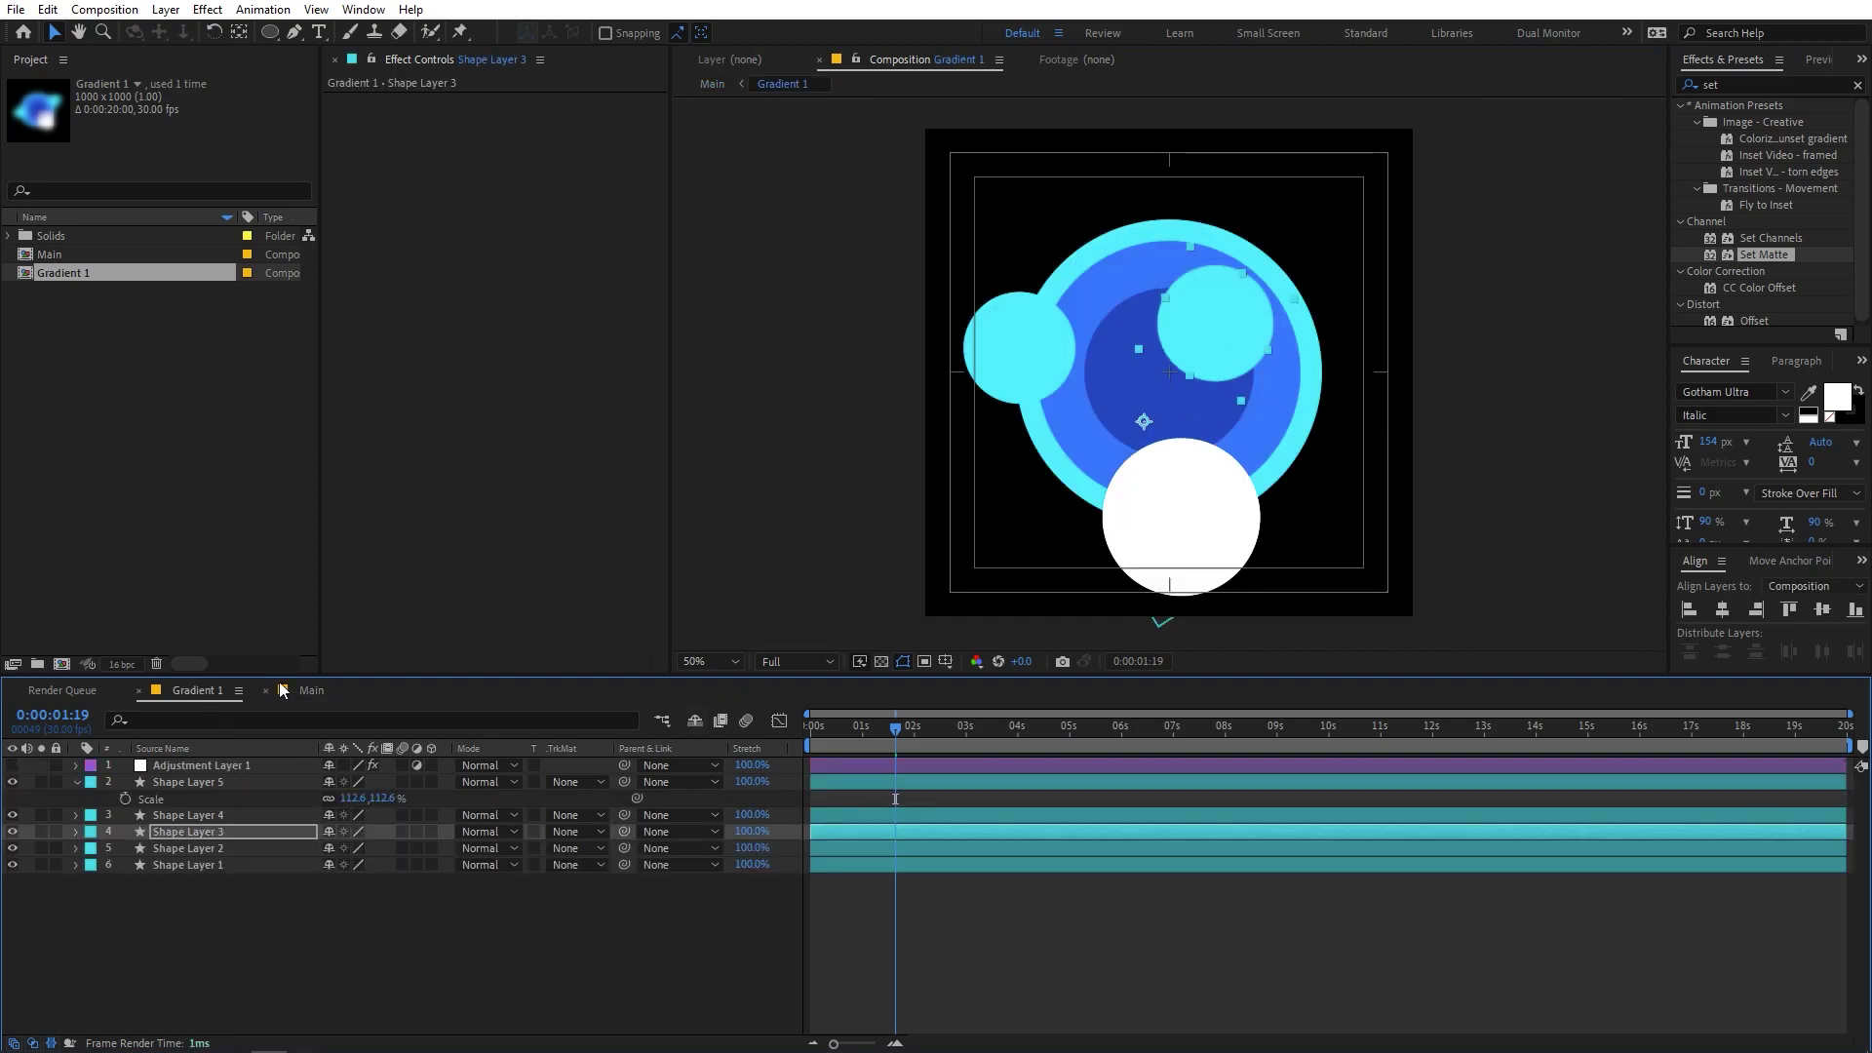
{"action": "left_click", "coordinate": [12, 765]}
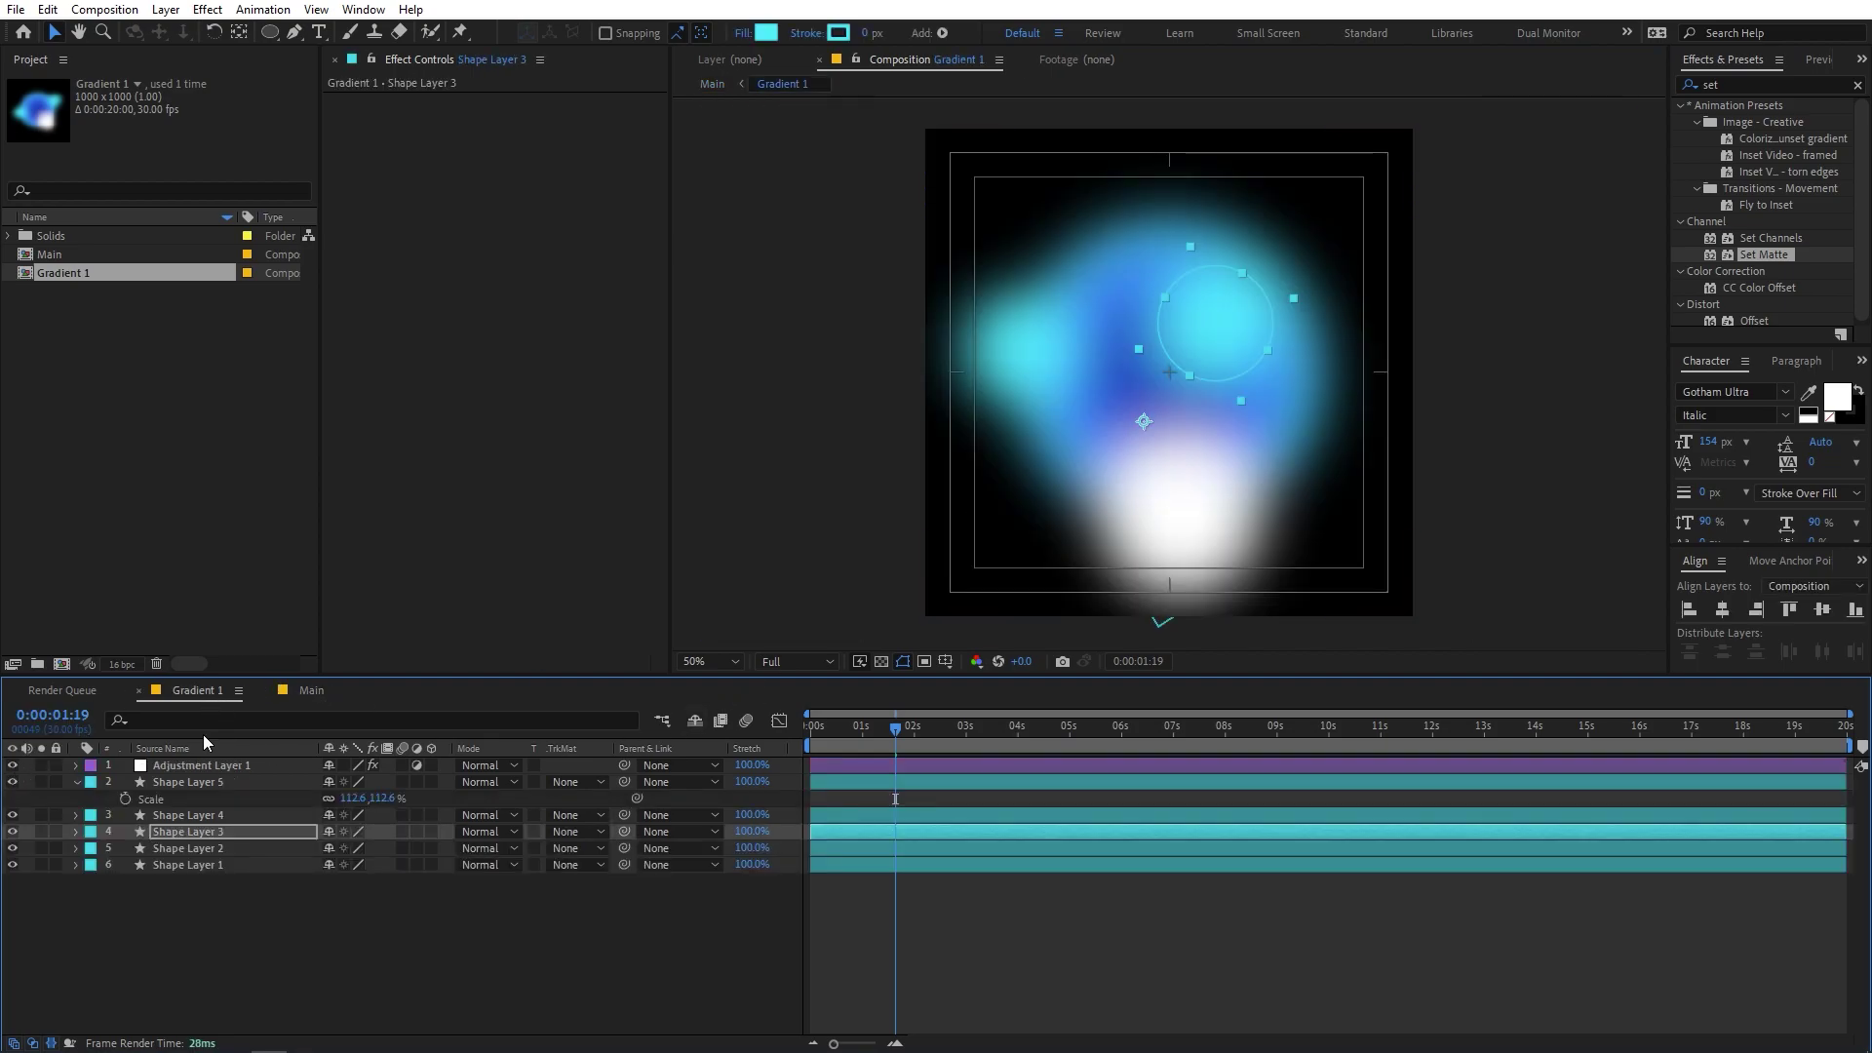
{"action": "left_click", "coordinate": [312, 690]}
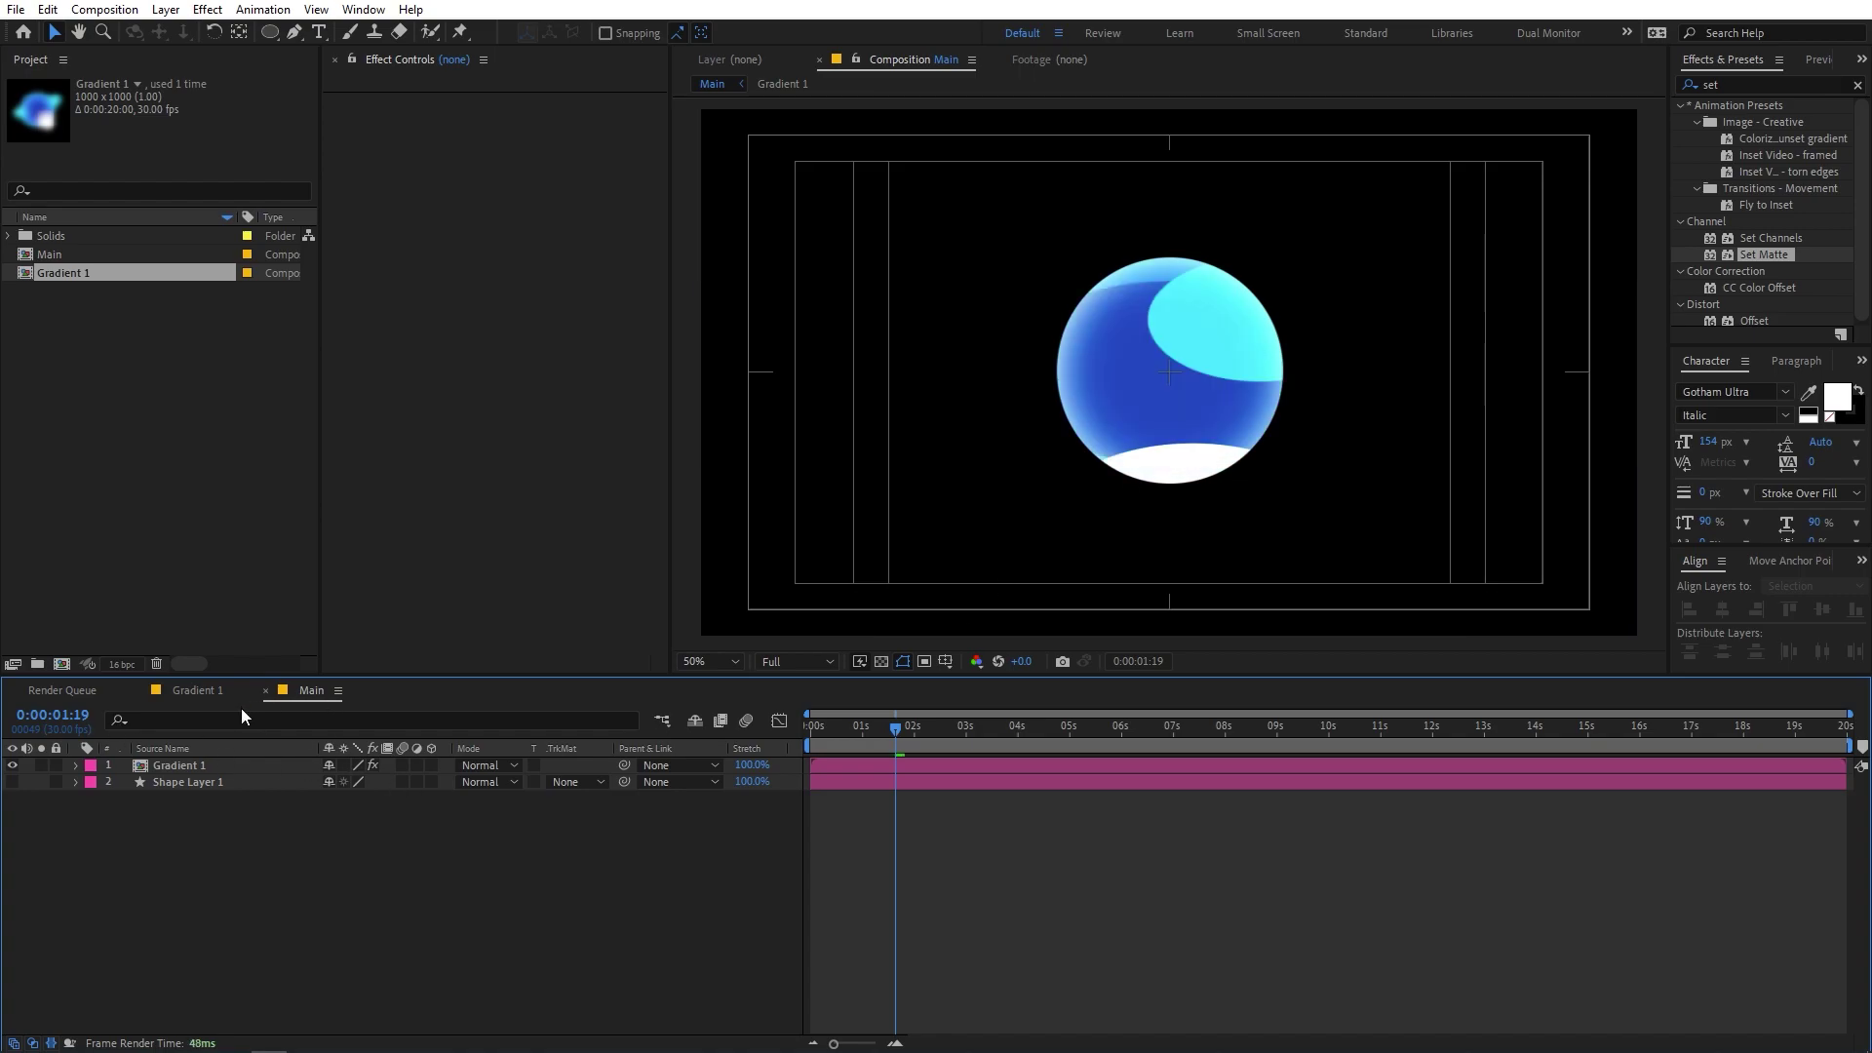
{"action": "left_click", "coordinate": [322, 866]}
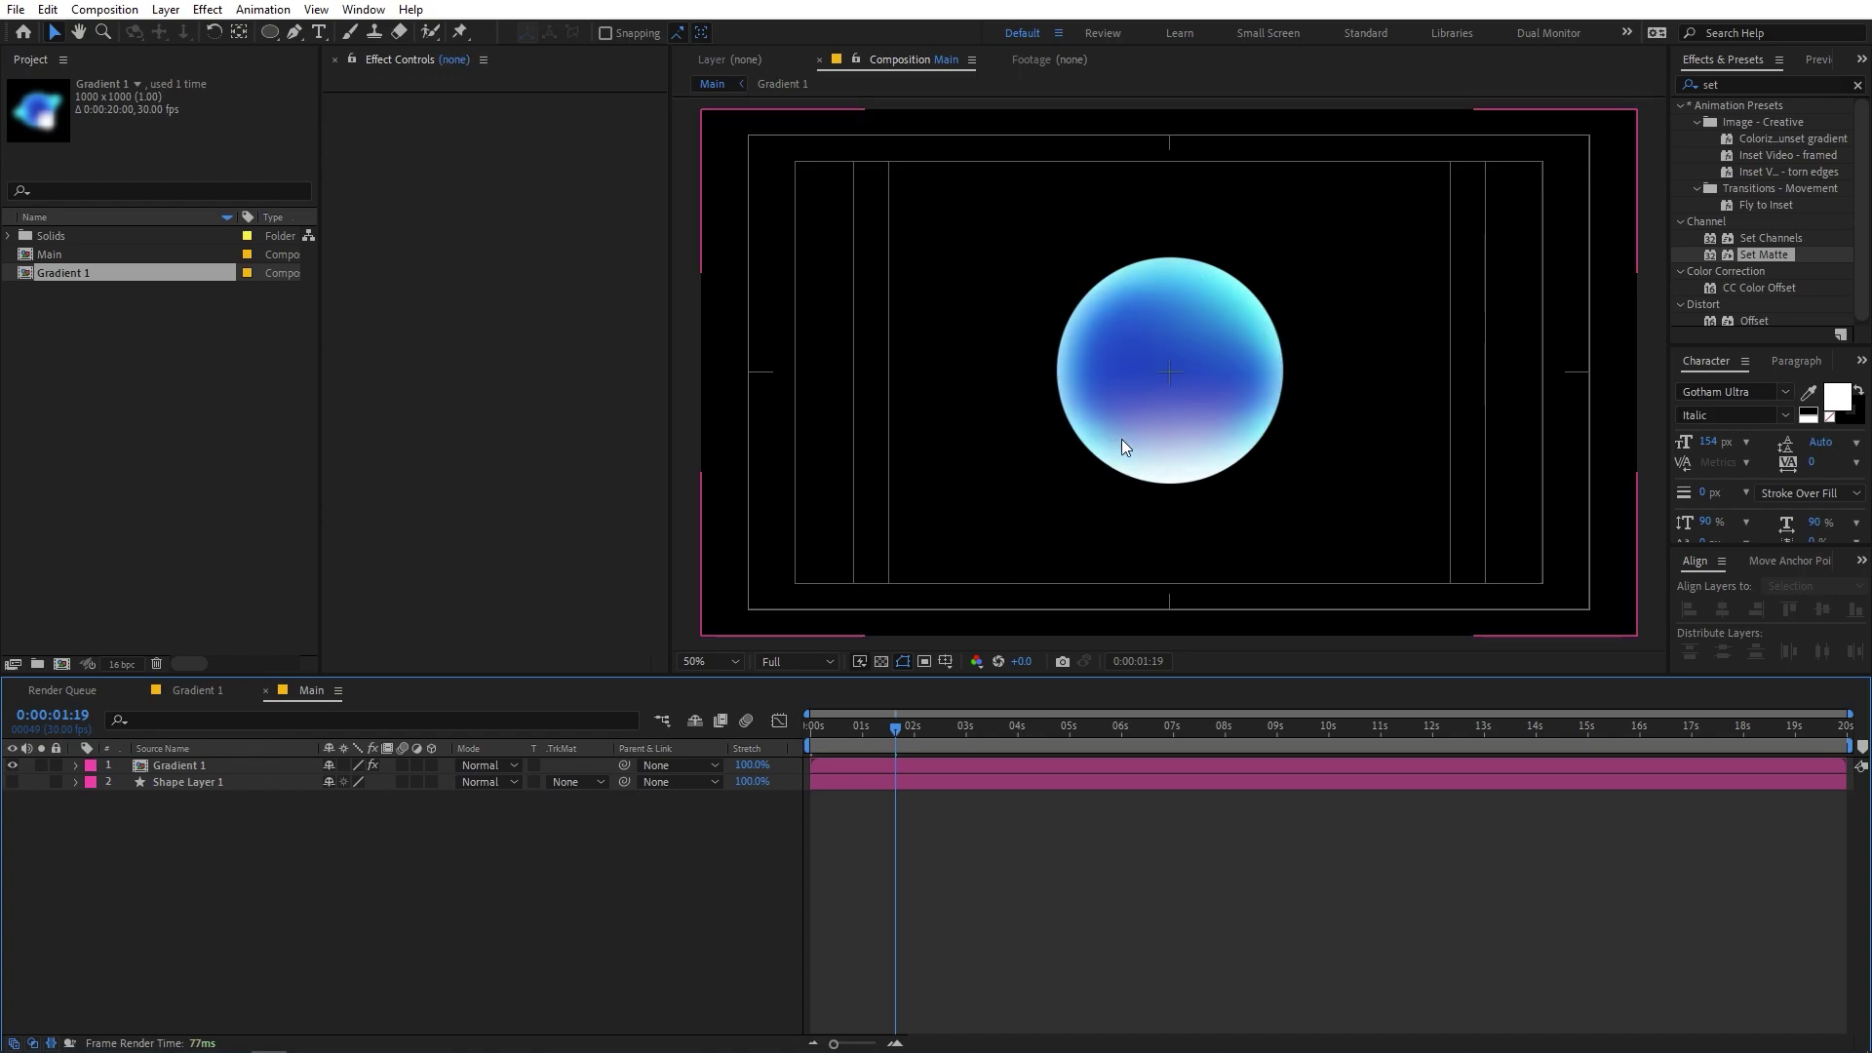
{"action": "left_click", "coordinate": [179, 423]}
{"action": "left_click", "coordinate": [166, 10]}
{"action": "left_click", "coordinate": [107, 851]}
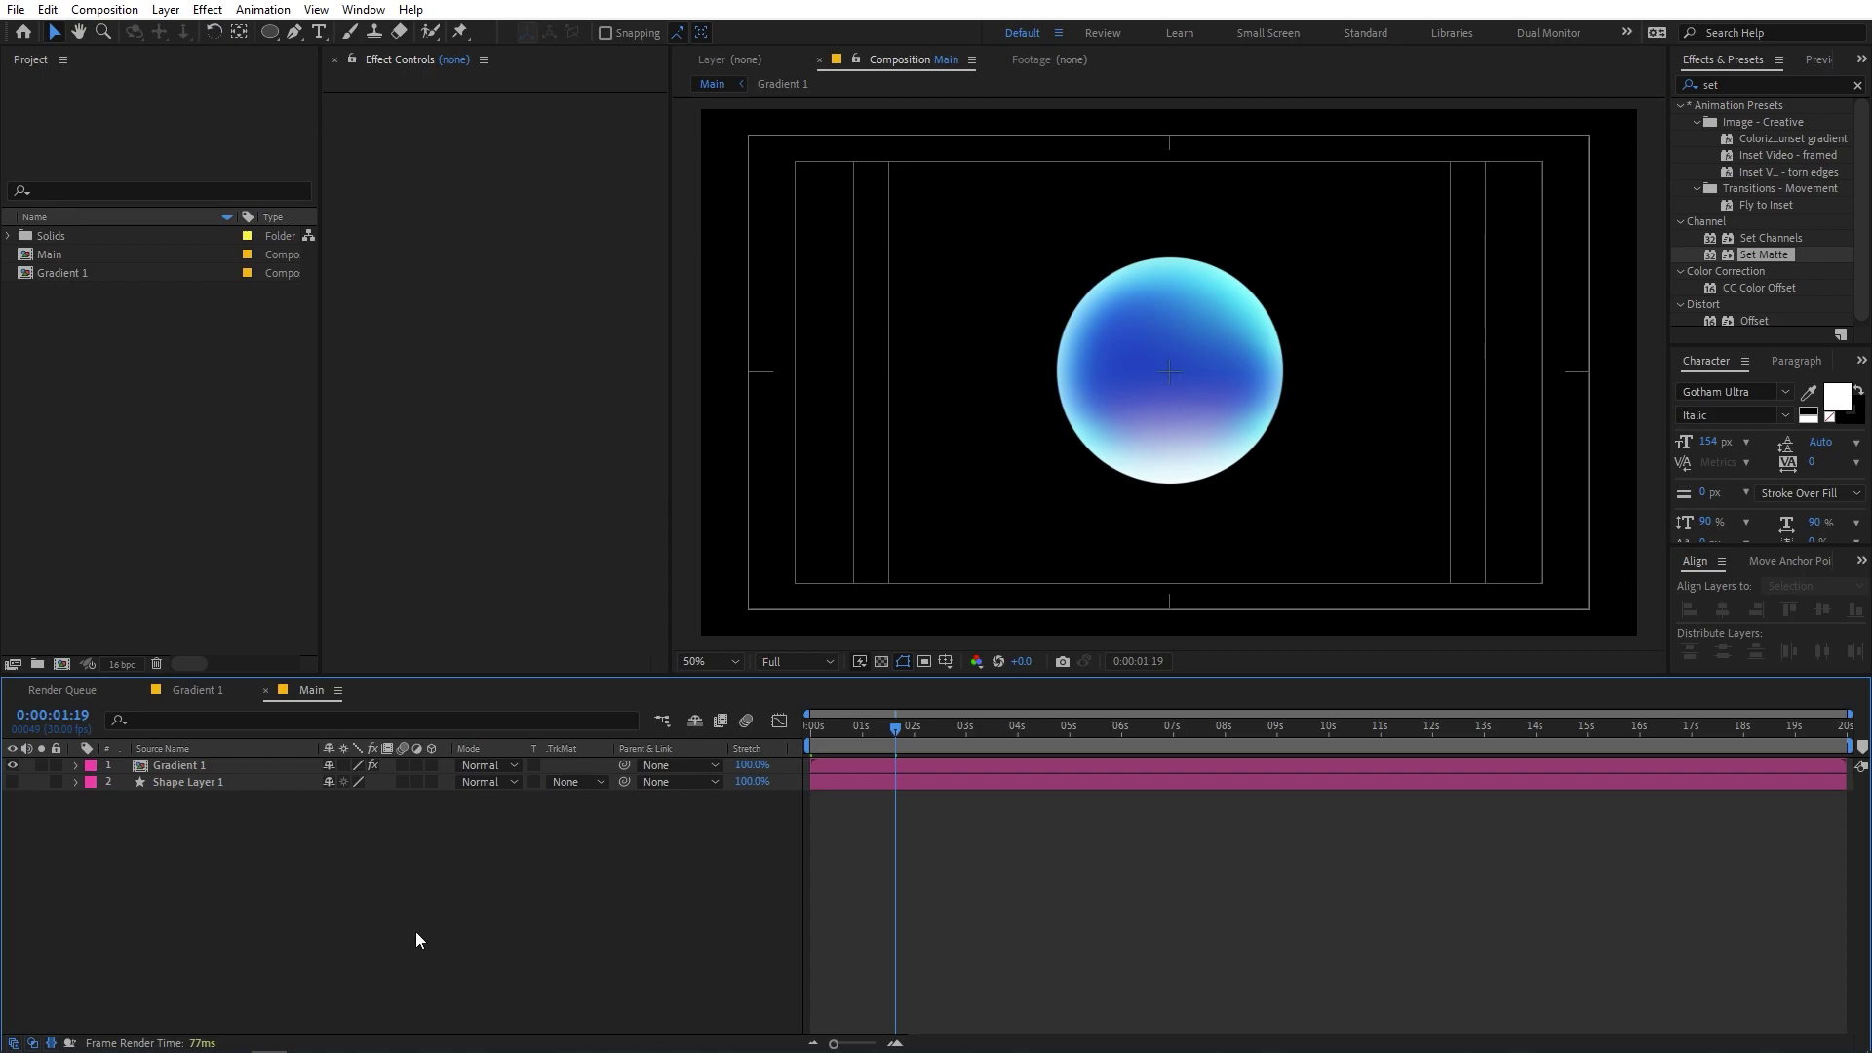
- Create a white 1920 × 1080 solid named BG in Main and place it beneath the other layers
{"action": "right_click", "coordinate": [287, 939]}
{"action": "mouse_move", "coordinate": [388, 703]}
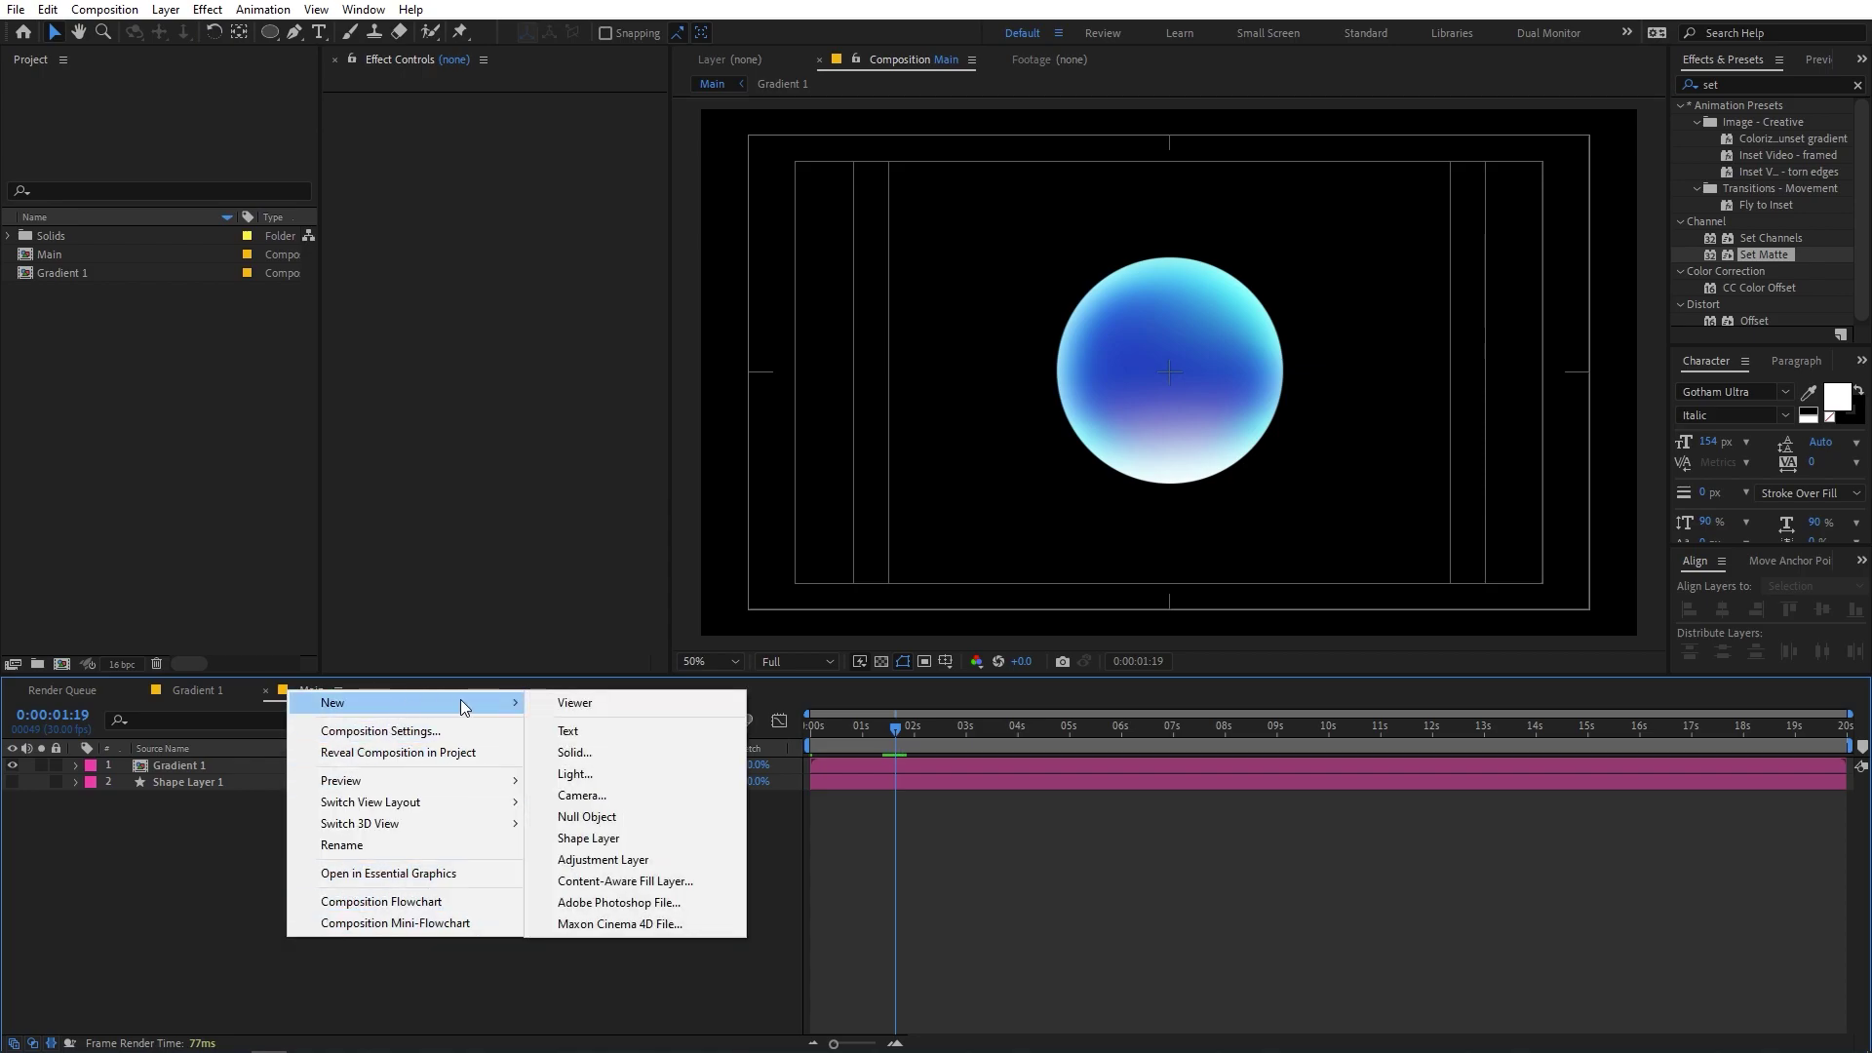
{"action": "left_click", "coordinate": [570, 751]}
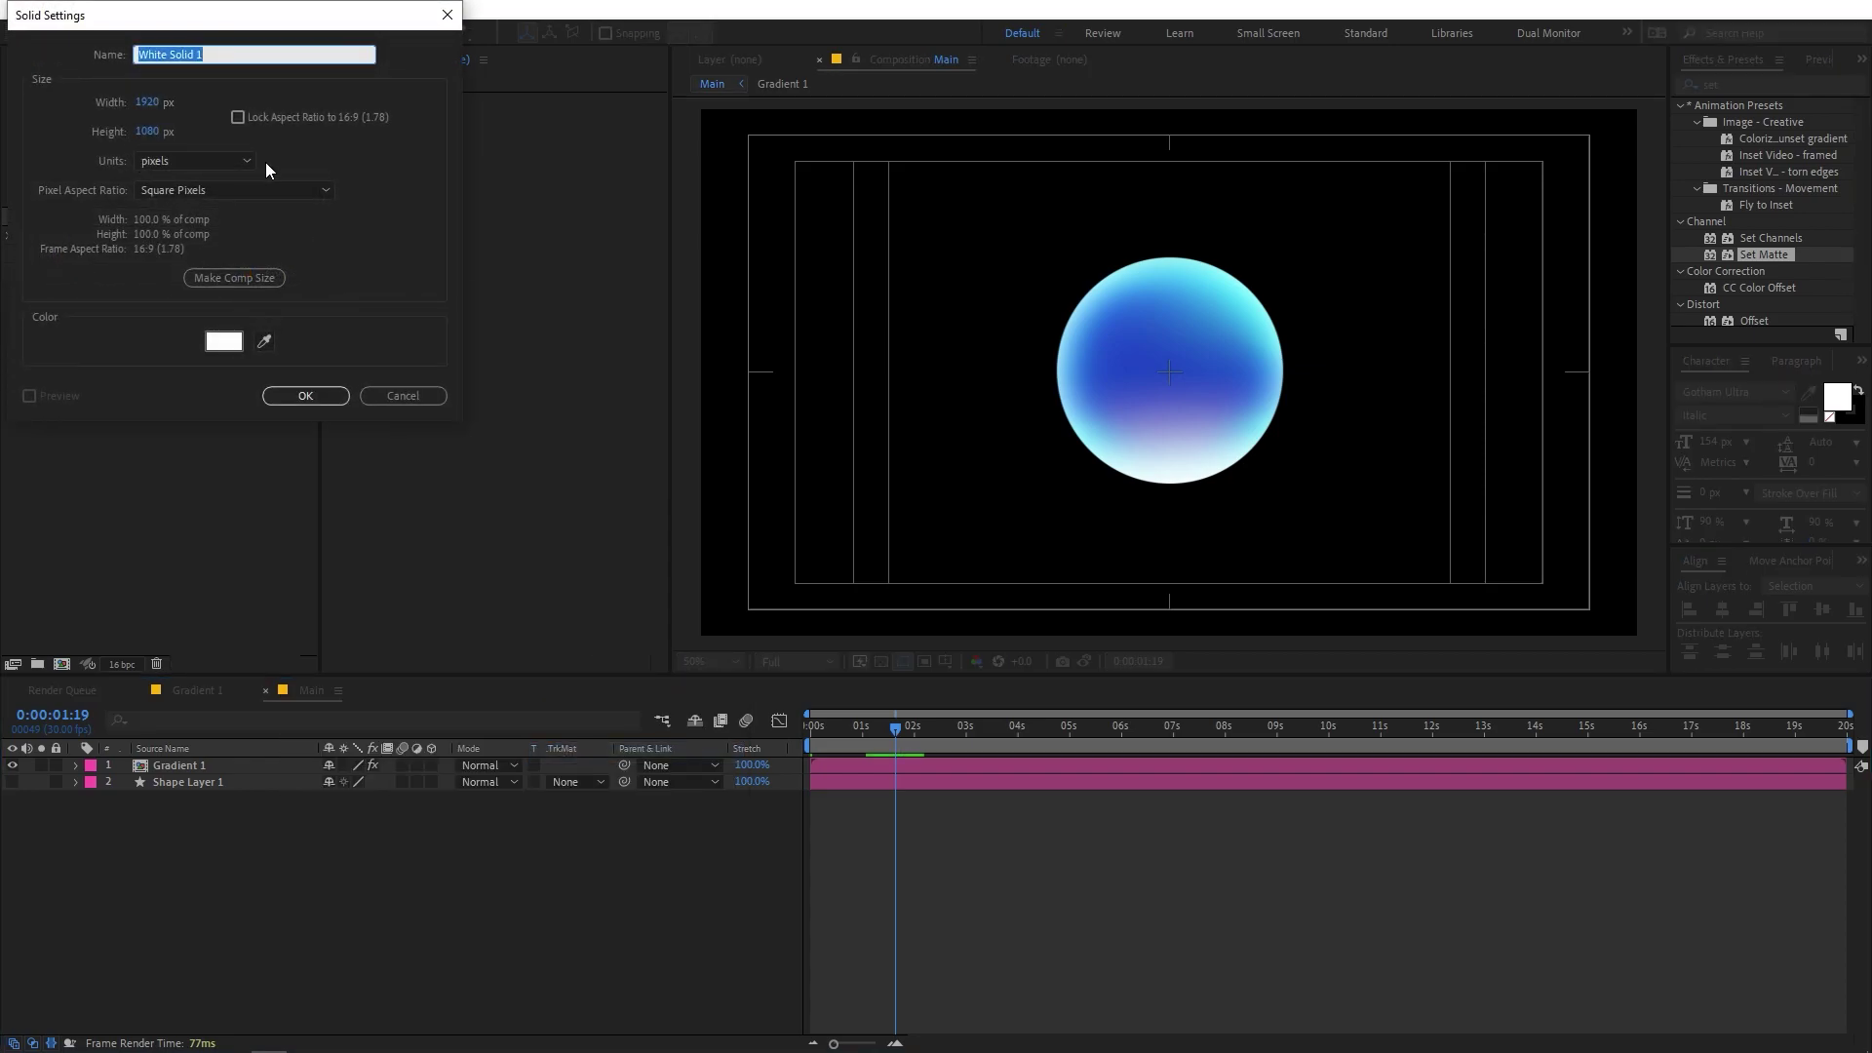
{"action": "type", "text": "BG"}
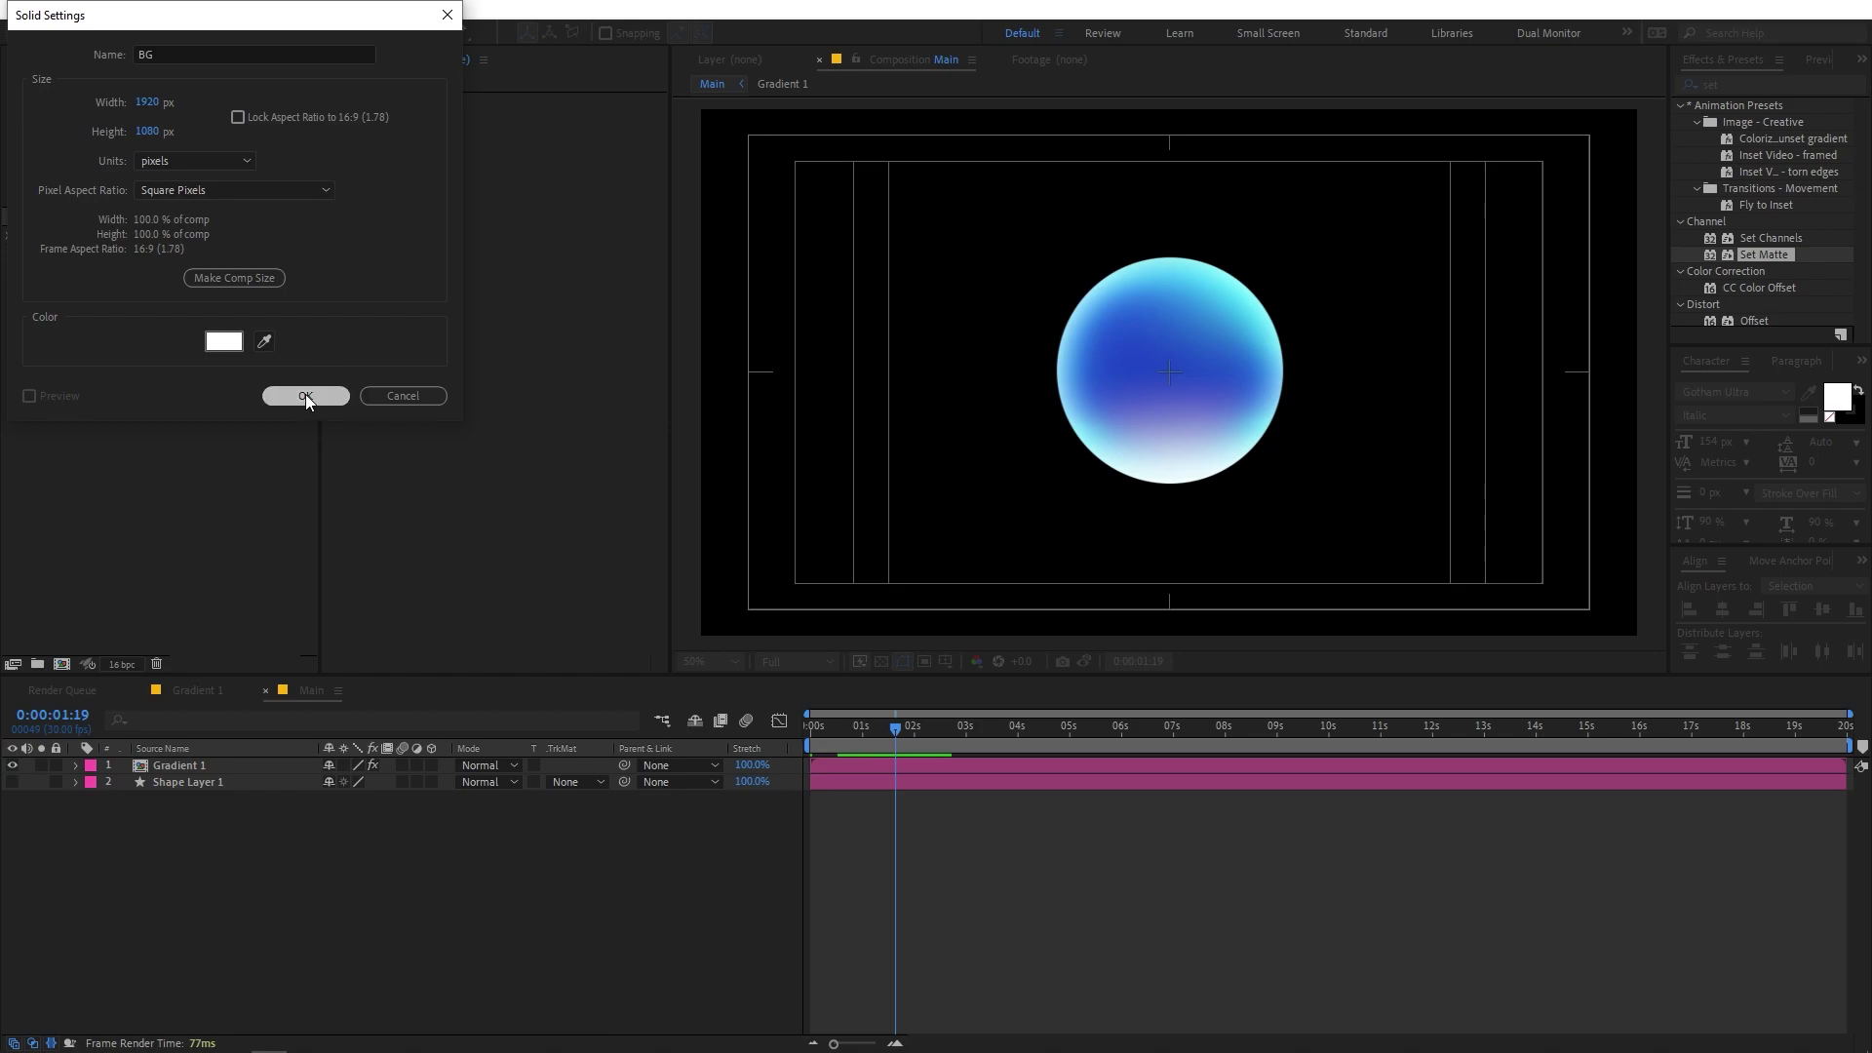
{"action": "left_click", "coordinate": [305, 395]}
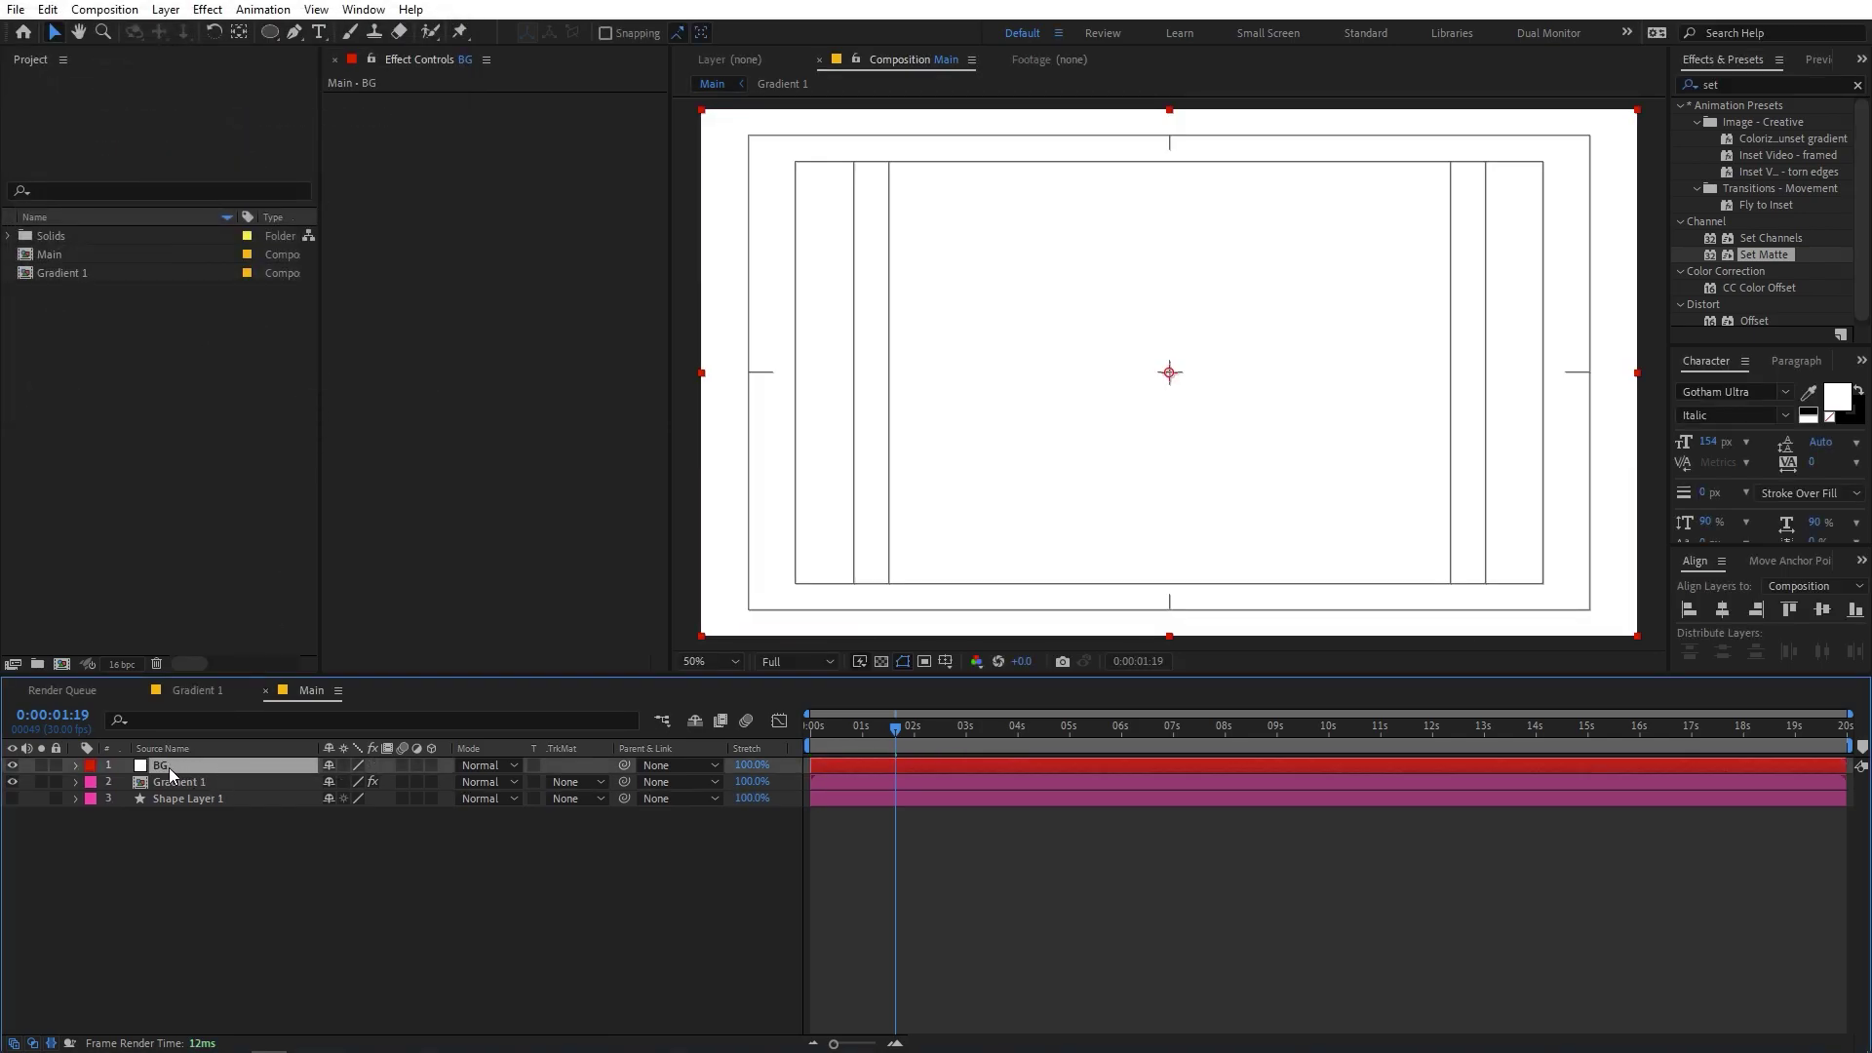
{"action": "left_click_drag", "start_coordinate": [168, 769], "coordinate": [172, 817]}
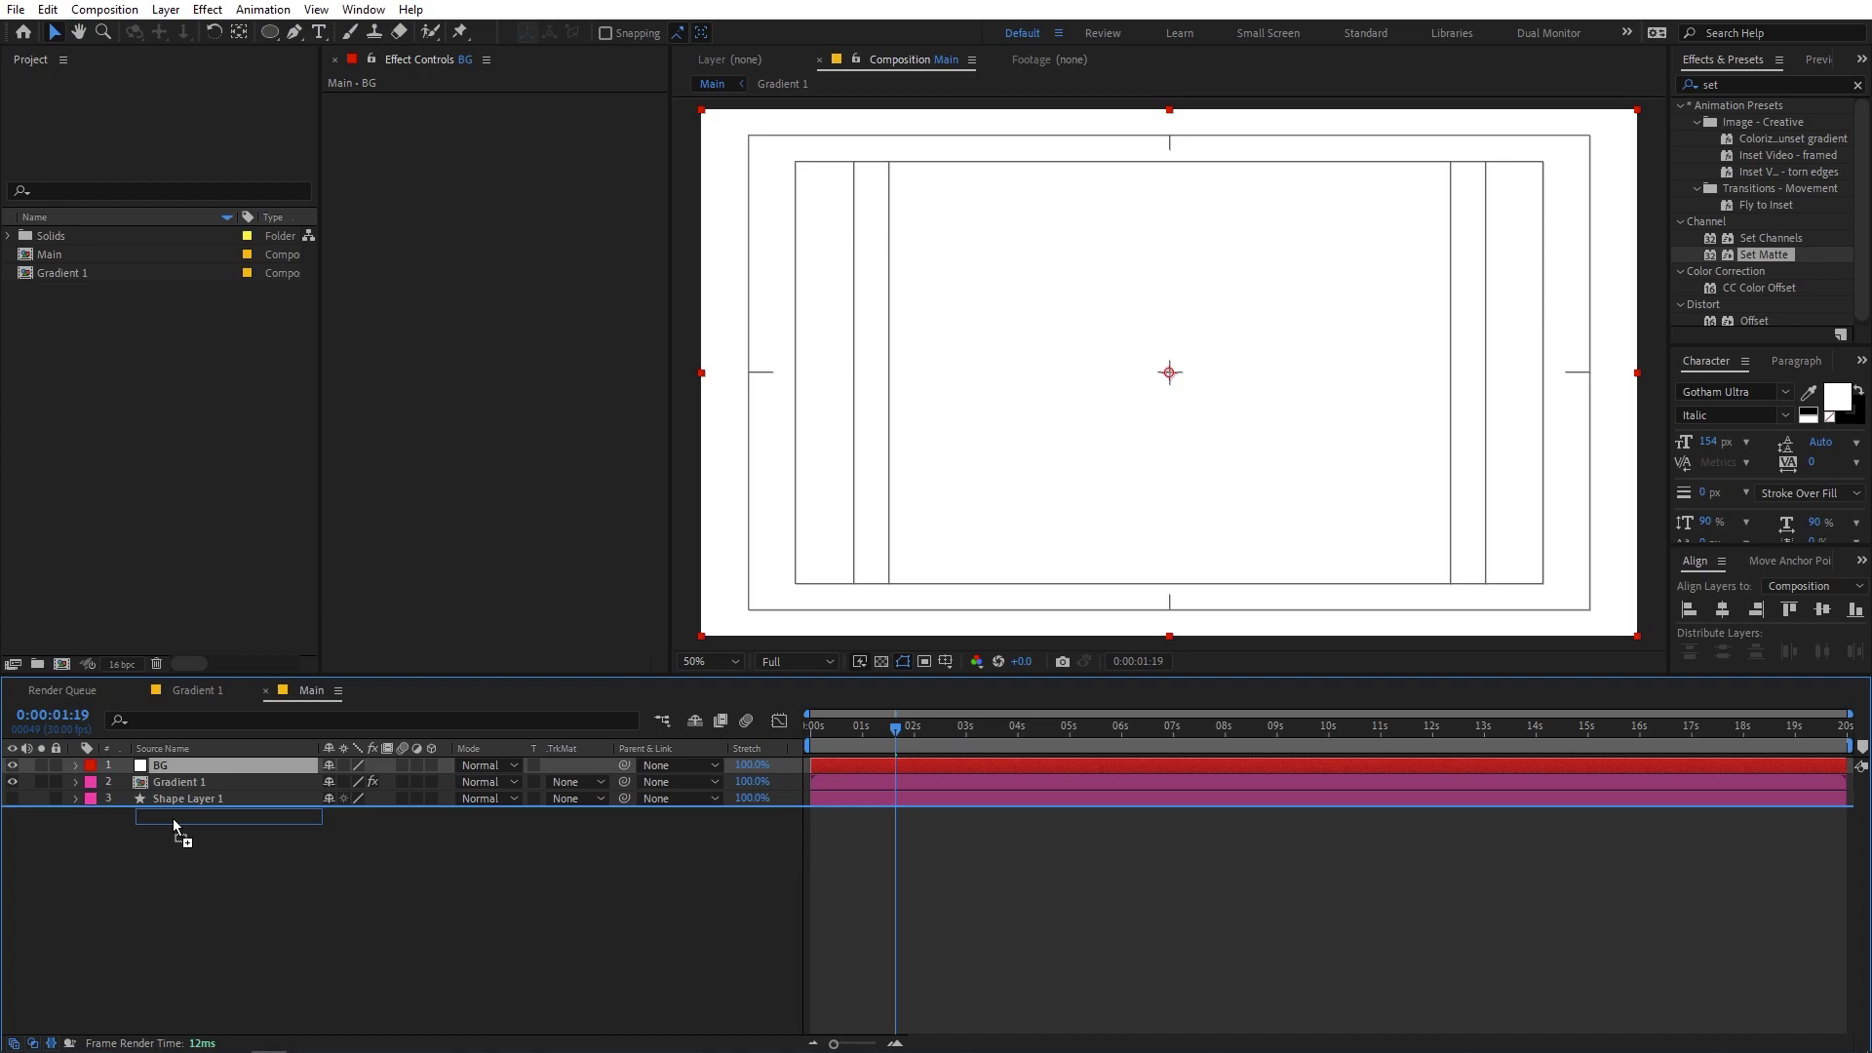
{"action": "left_click_drag", "start_coordinate": [174, 826], "coordinate": [176, 824]}
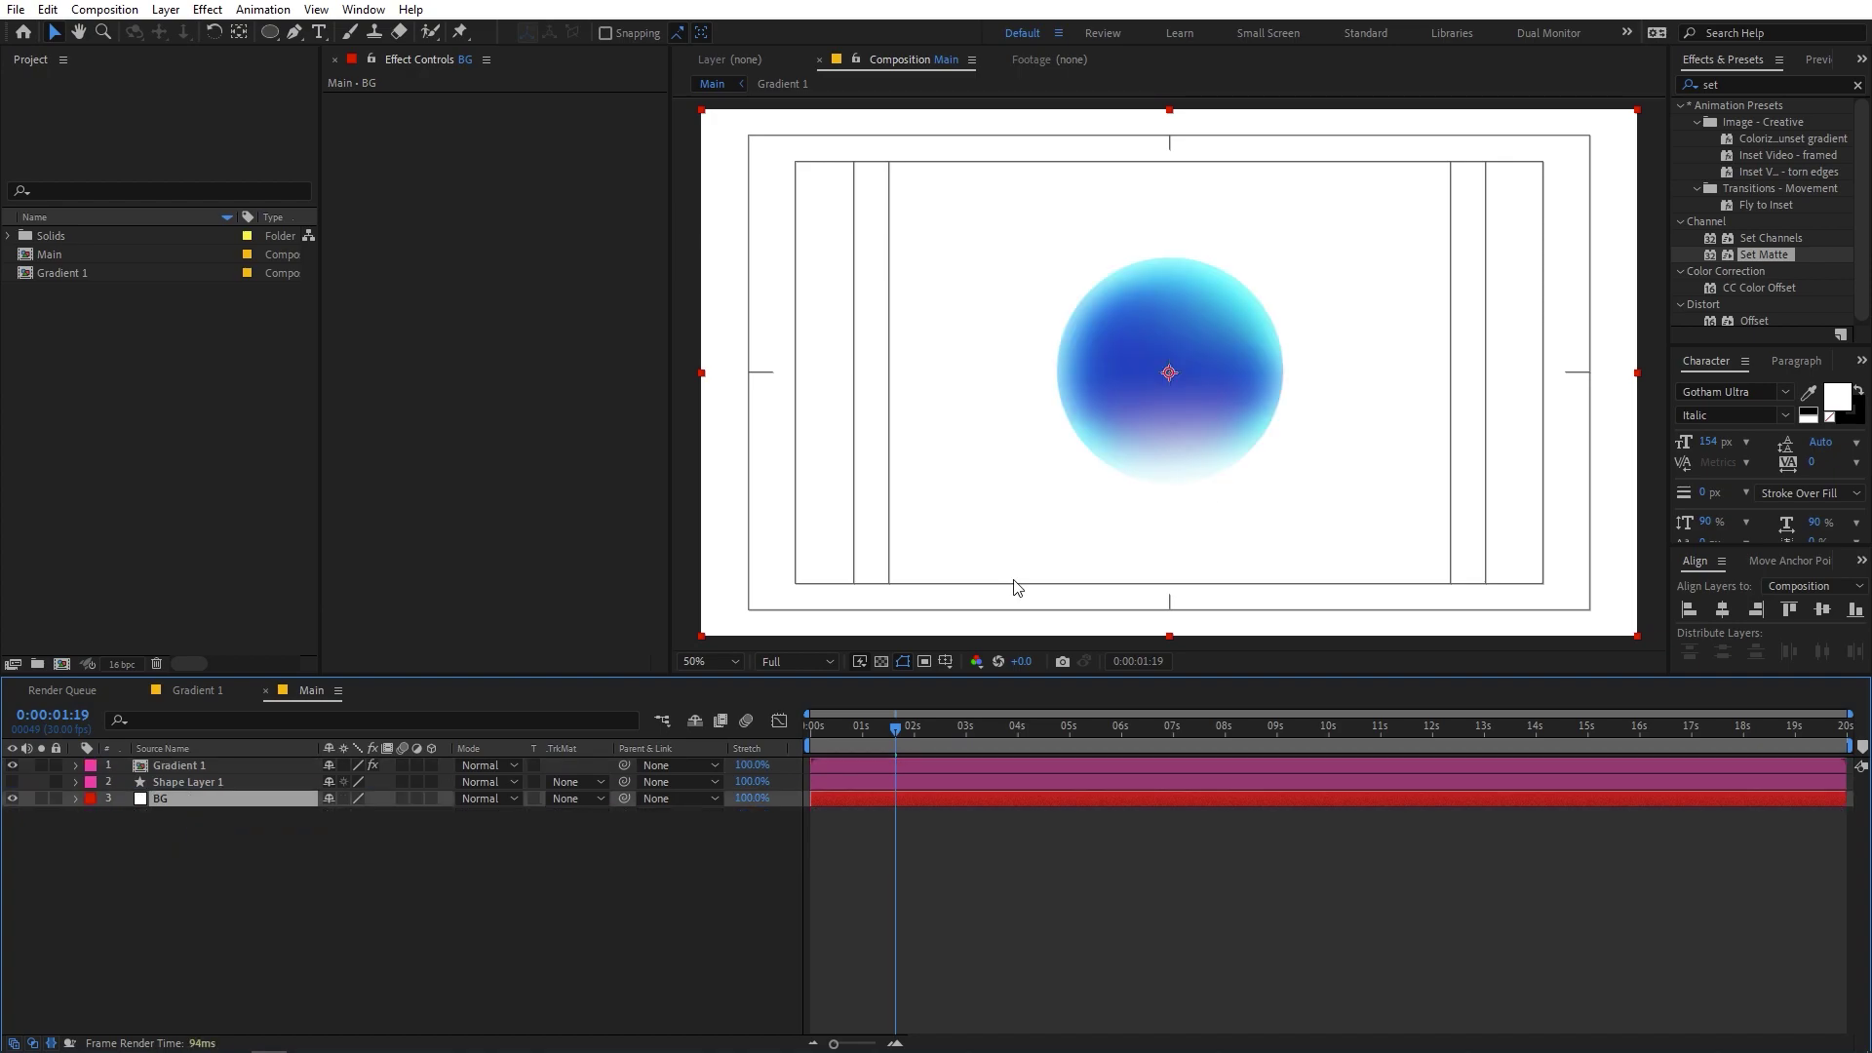
- Apply the 4-Color Gradient effect to the BG solid
{"action": "left_click", "coordinate": [1736, 90]}
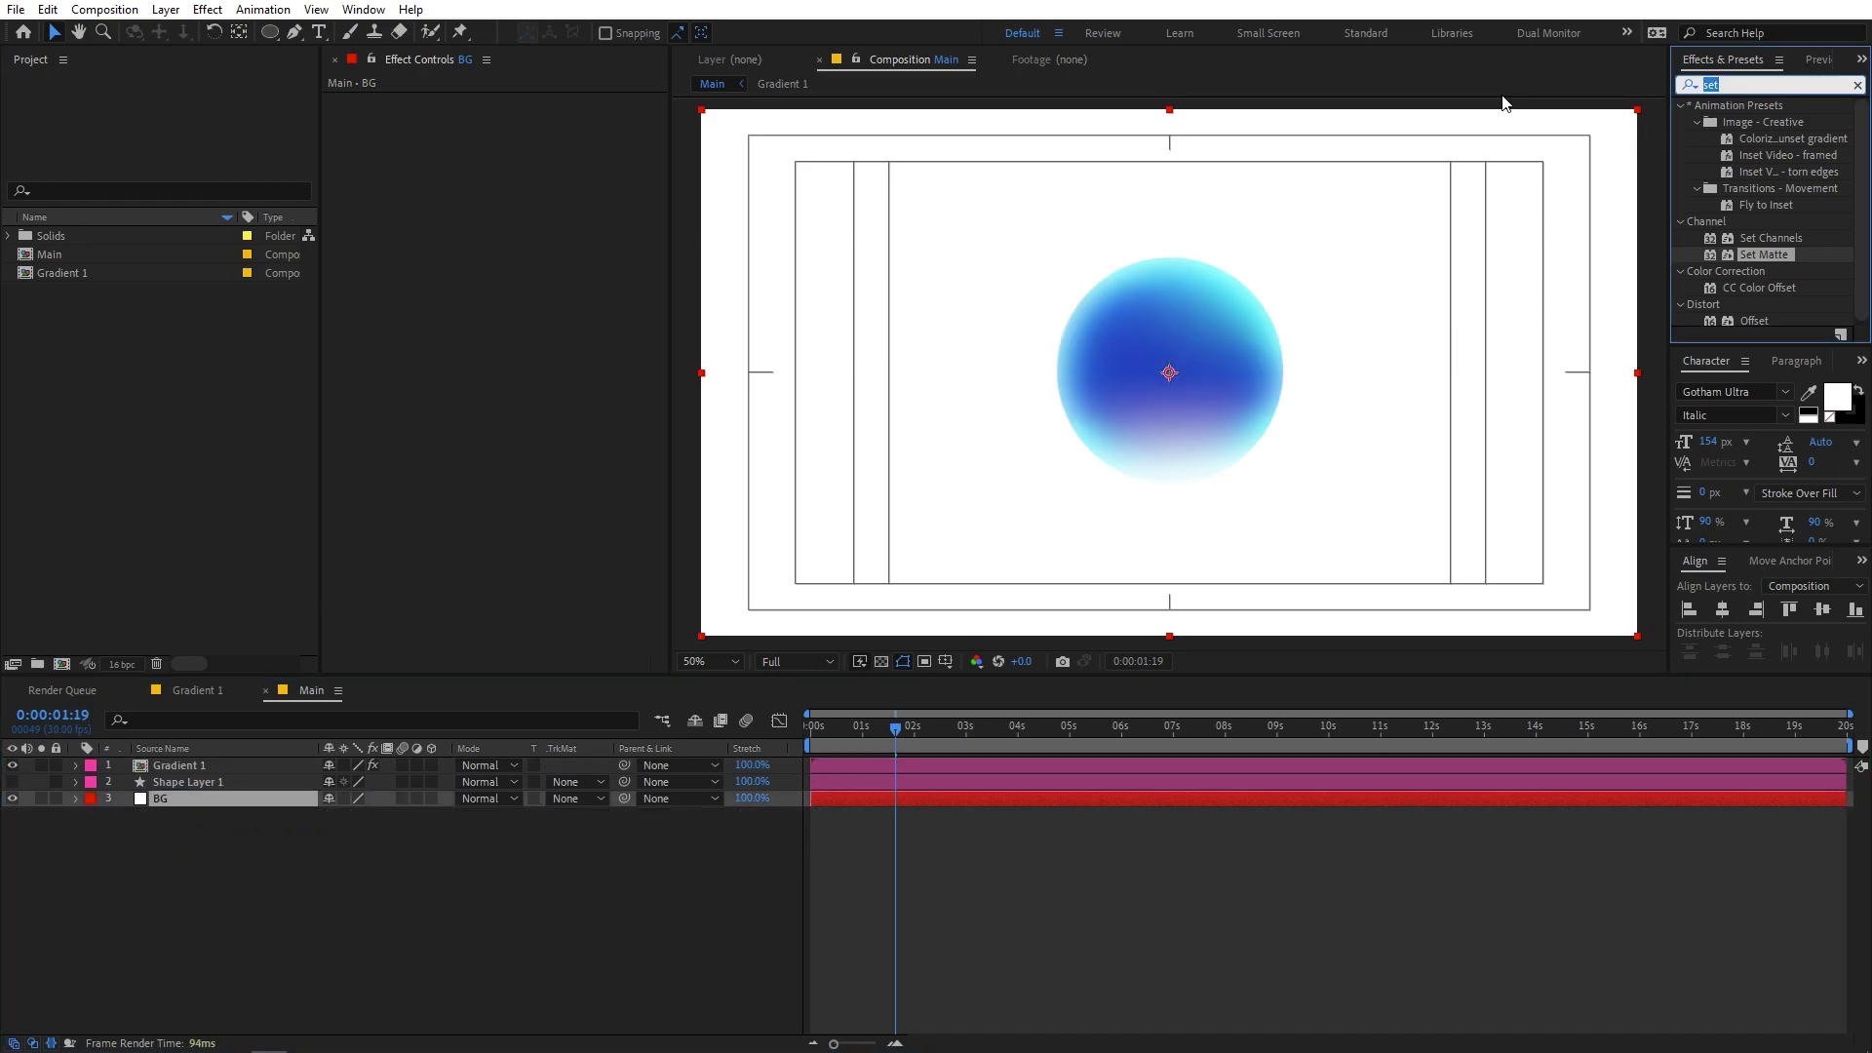
{"action": "type", "text": "4-"}
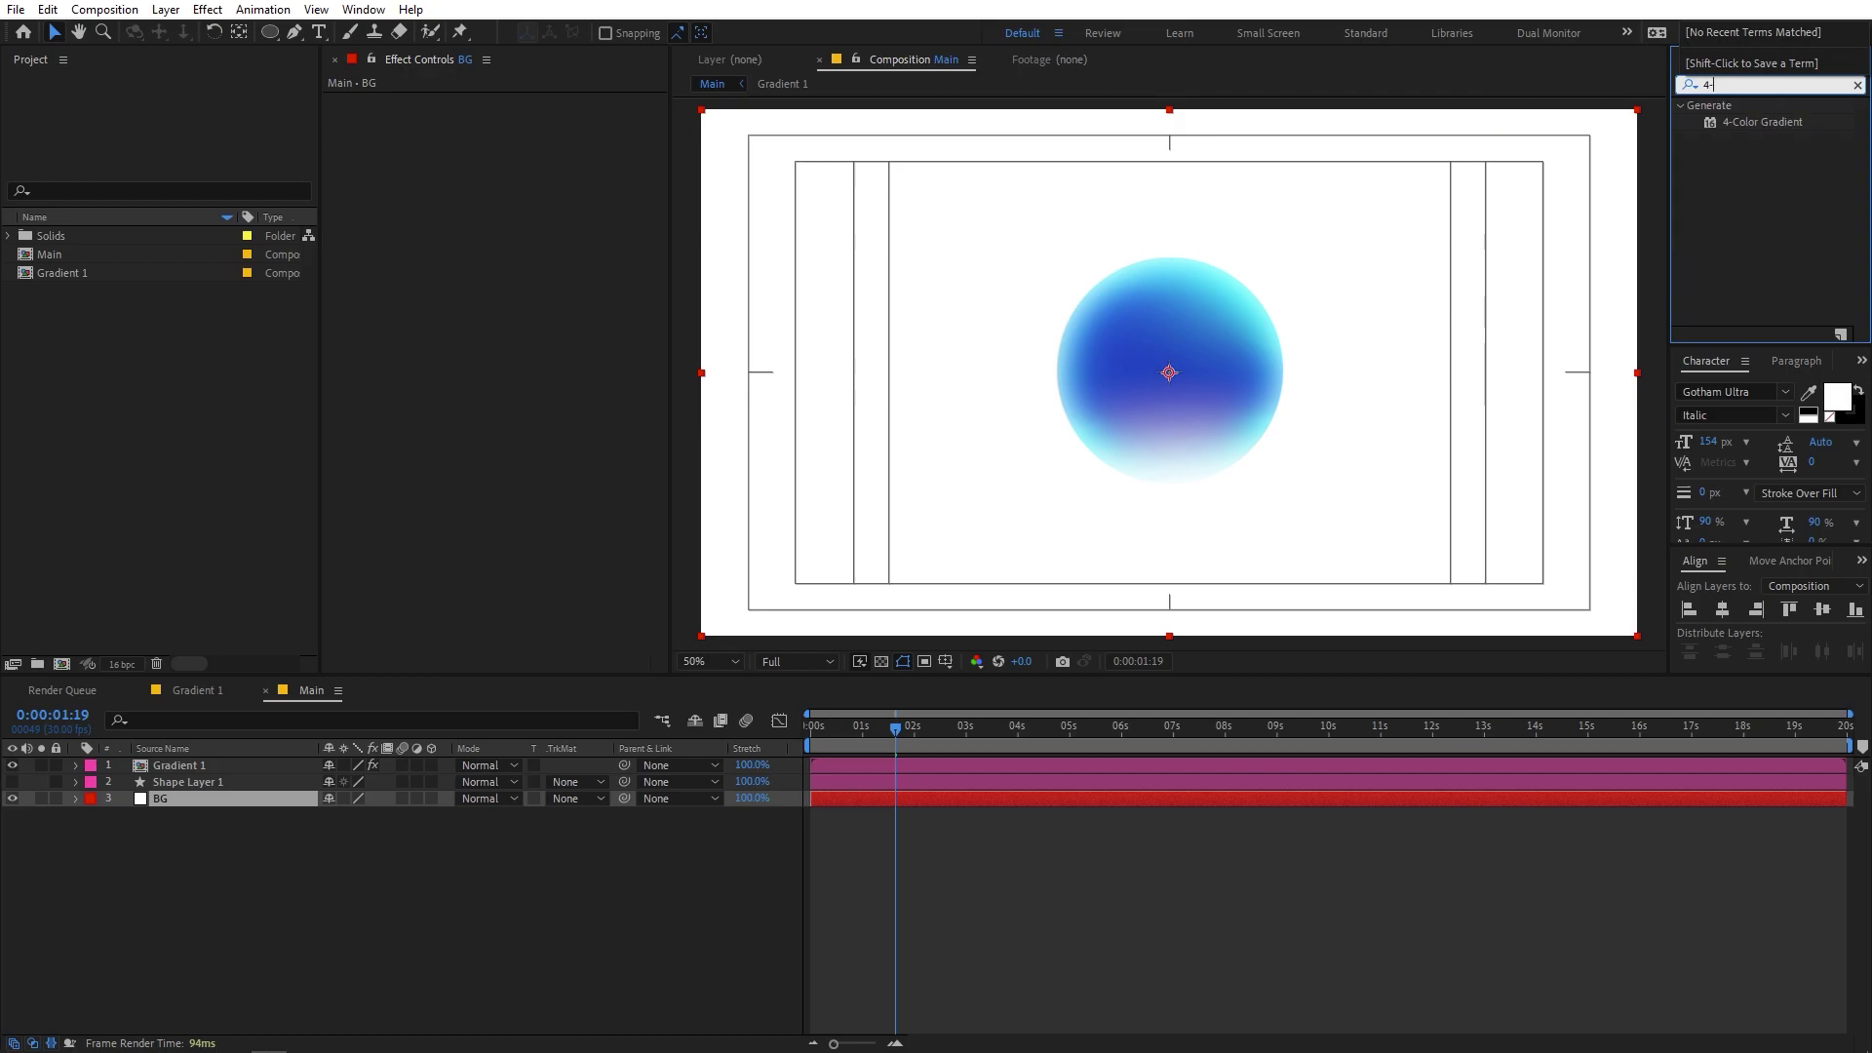
{"action": "left_click_drag", "start_coordinate": [1763, 121], "coordinate": [240, 794]}
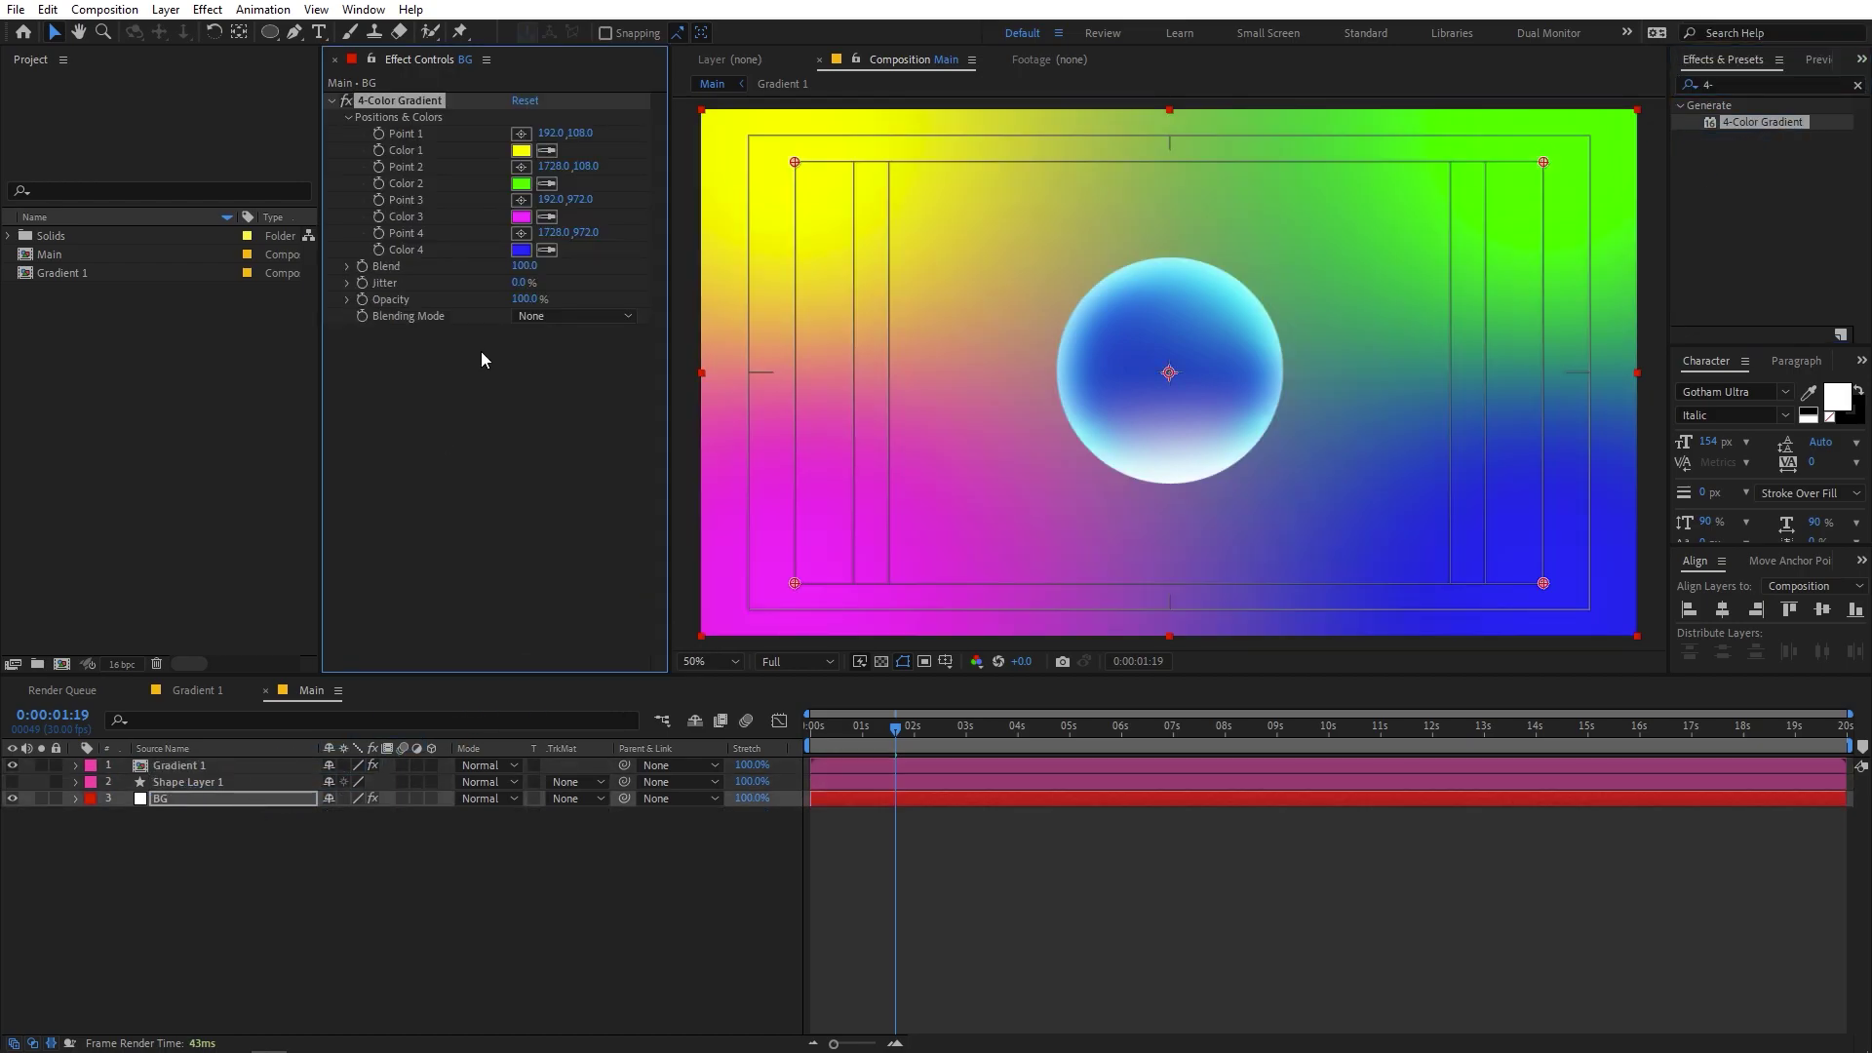
- Set the BG gradient's Color 1 to pale cyan D9FDFF and Color 3 to white FFFFFF
{"action": "left_click", "coordinate": [522, 151]}
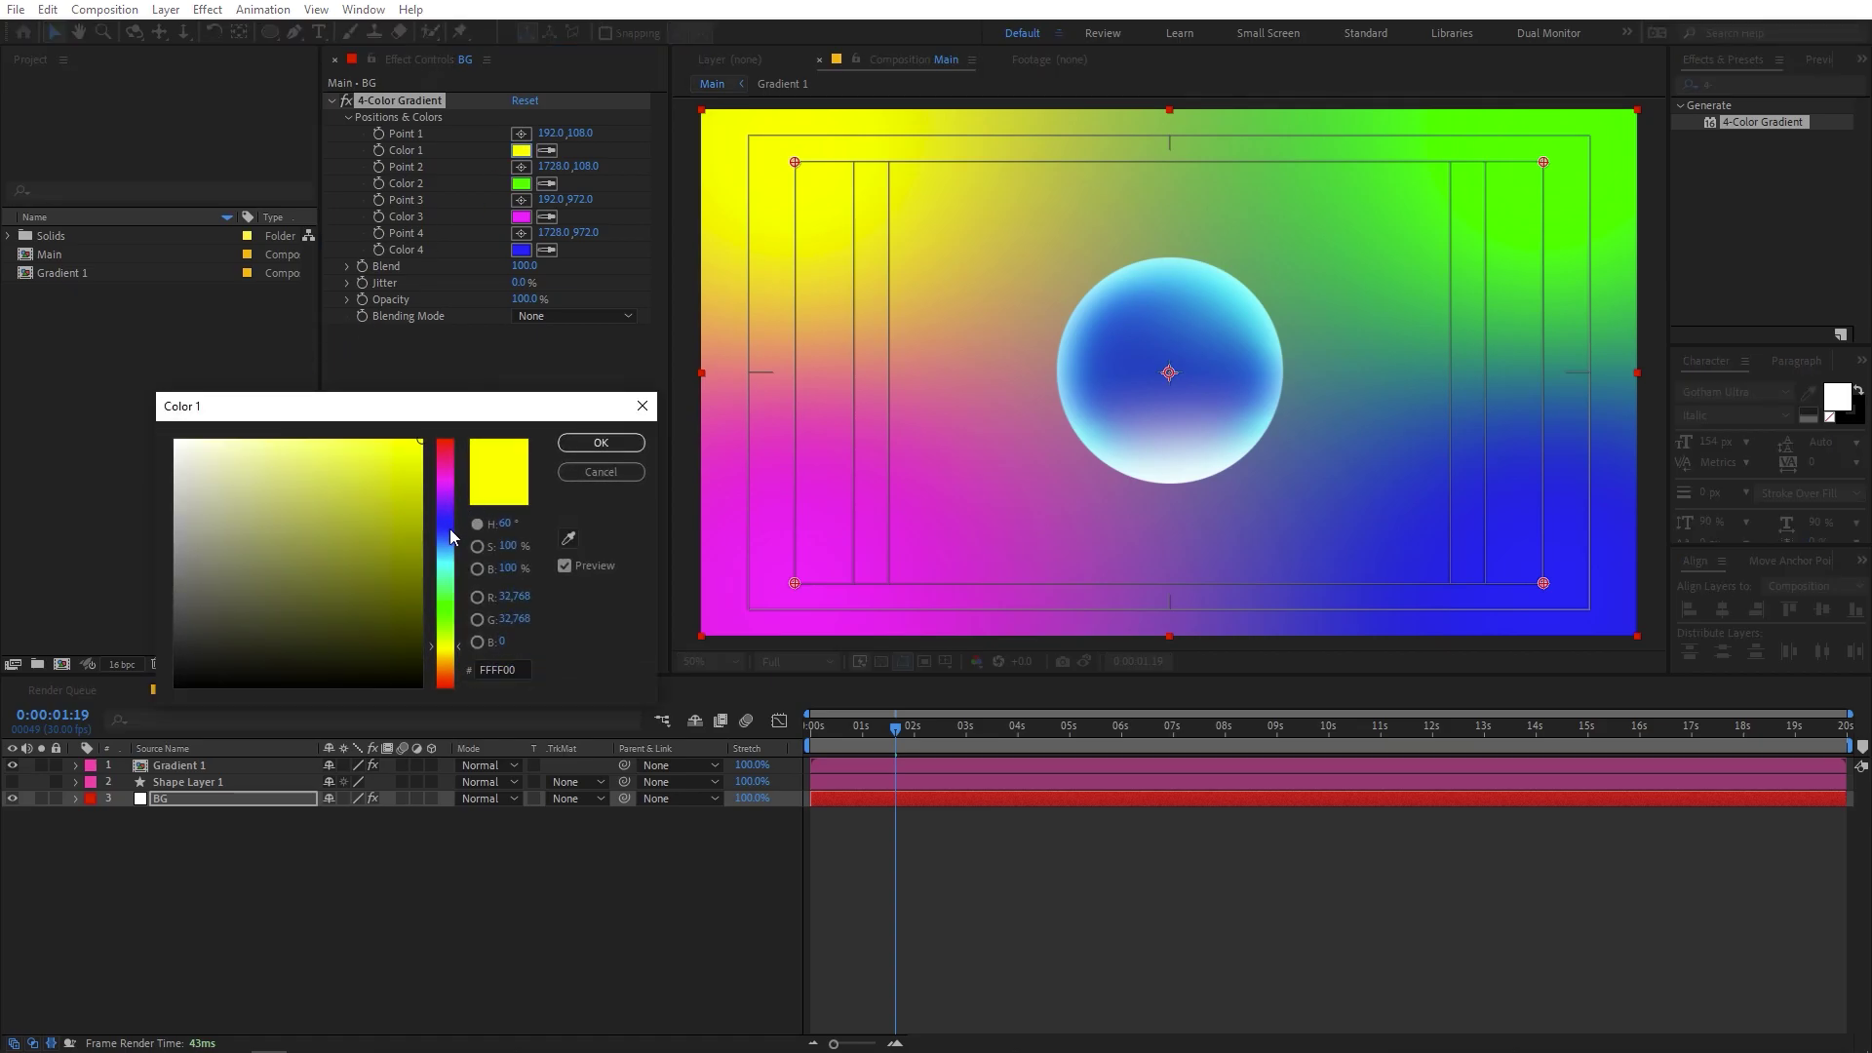
{"action": "left_click", "coordinate": [451, 564]}
{"action": "mouse_move", "coordinate": [385, 476]}
{"action": "left_mouse_down"}
{"action": "mouse_move", "coordinate": [172, 416]}
{"action": "mouse_move", "coordinate": [220, 413]}
{"action": "left_mouse_up"}
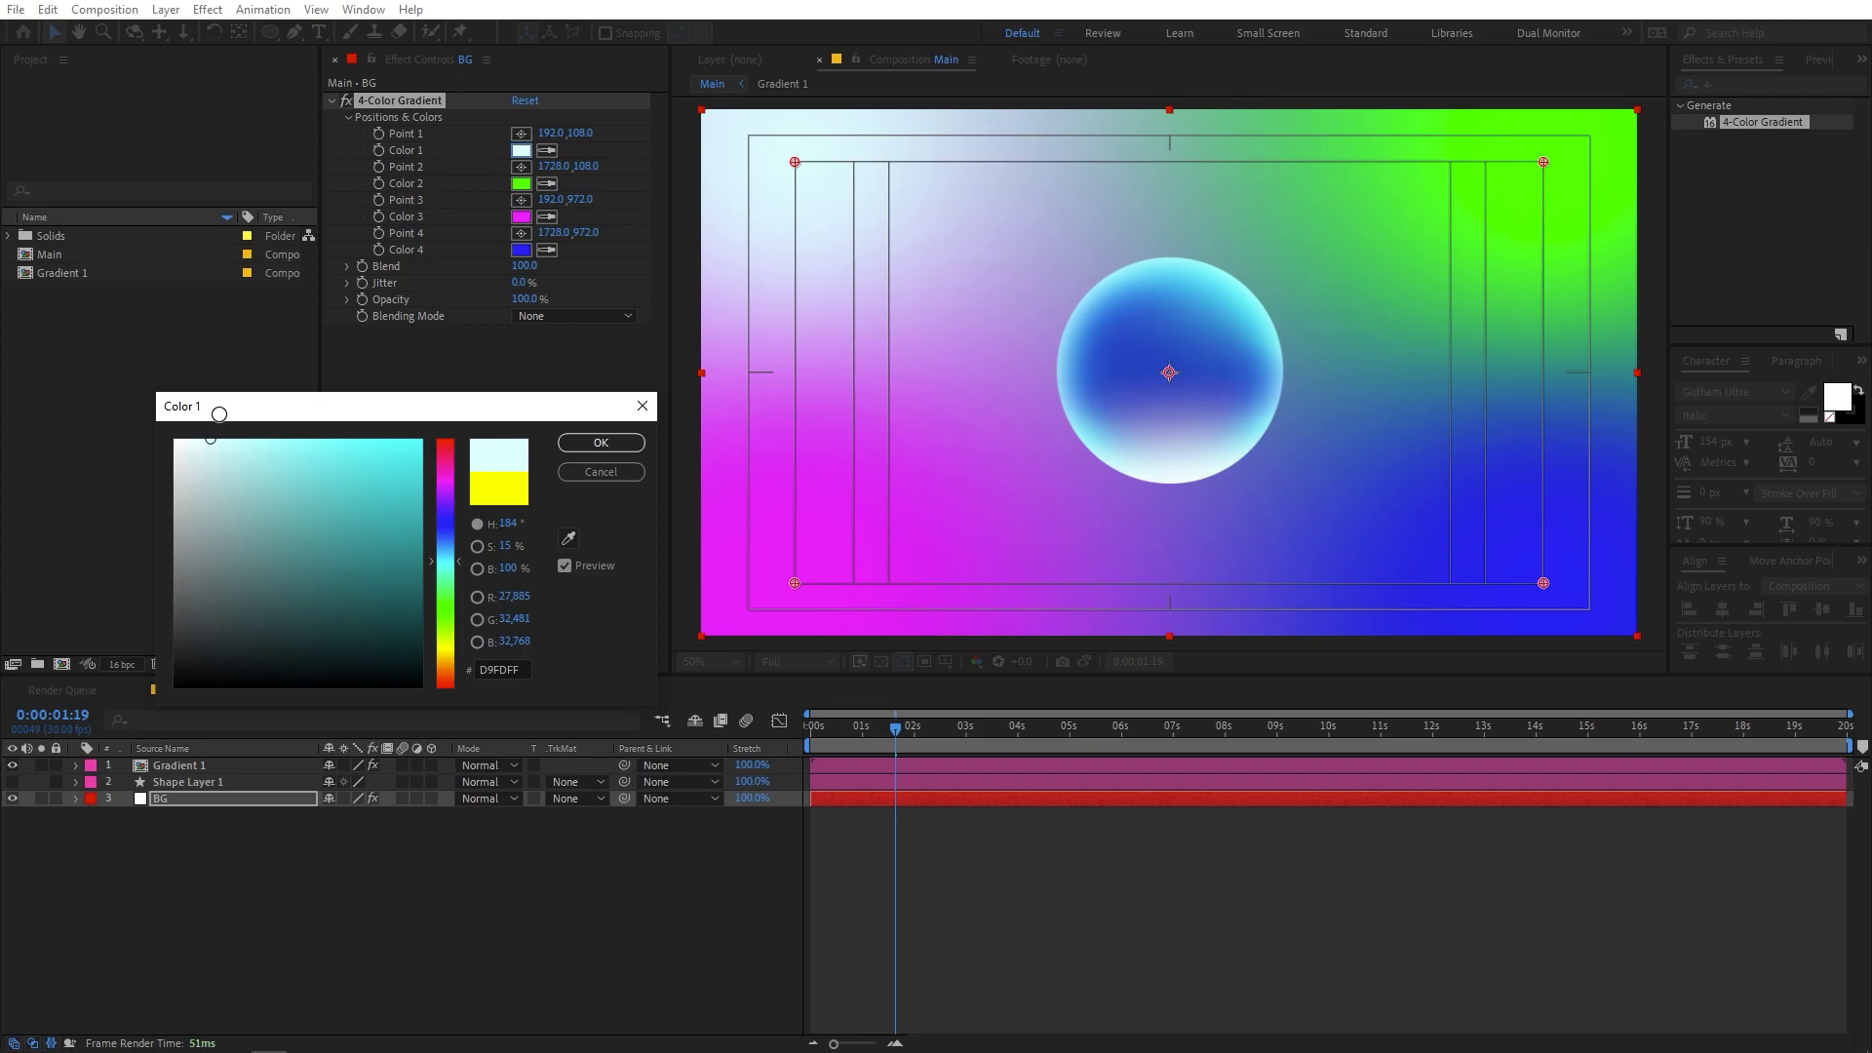
{"action": "left_click", "coordinate": [598, 440]}
{"action": "left_click", "coordinate": [521, 216]}
{"action": "left_click", "coordinate": [175, 440]}
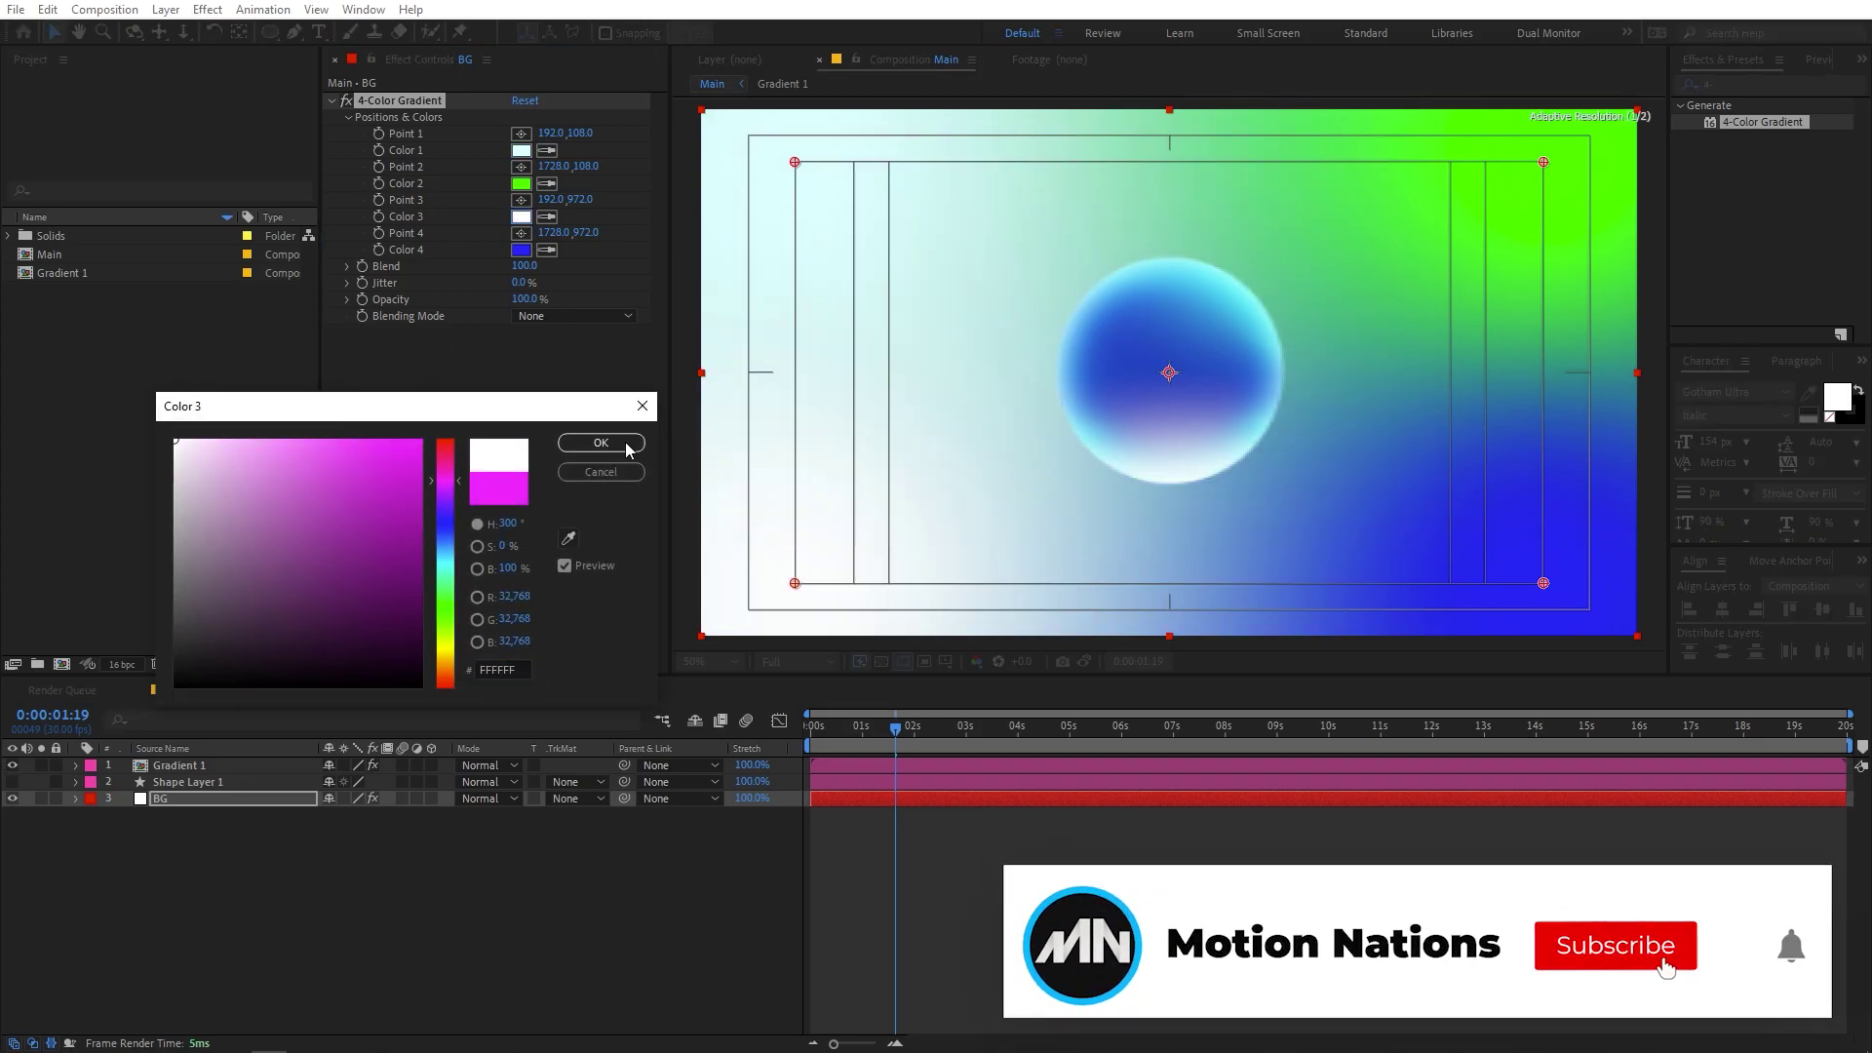
{"action": "left_click", "coordinate": [601, 442]}
- Set the BG gradient's Color 2 to a pale purple and Color 4 to blue 004EFF
{"action": "left_click", "coordinate": [522, 184]}
{"action": "left_click_drag", "start_coordinate": [454, 487], "coordinate": [452, 504]}
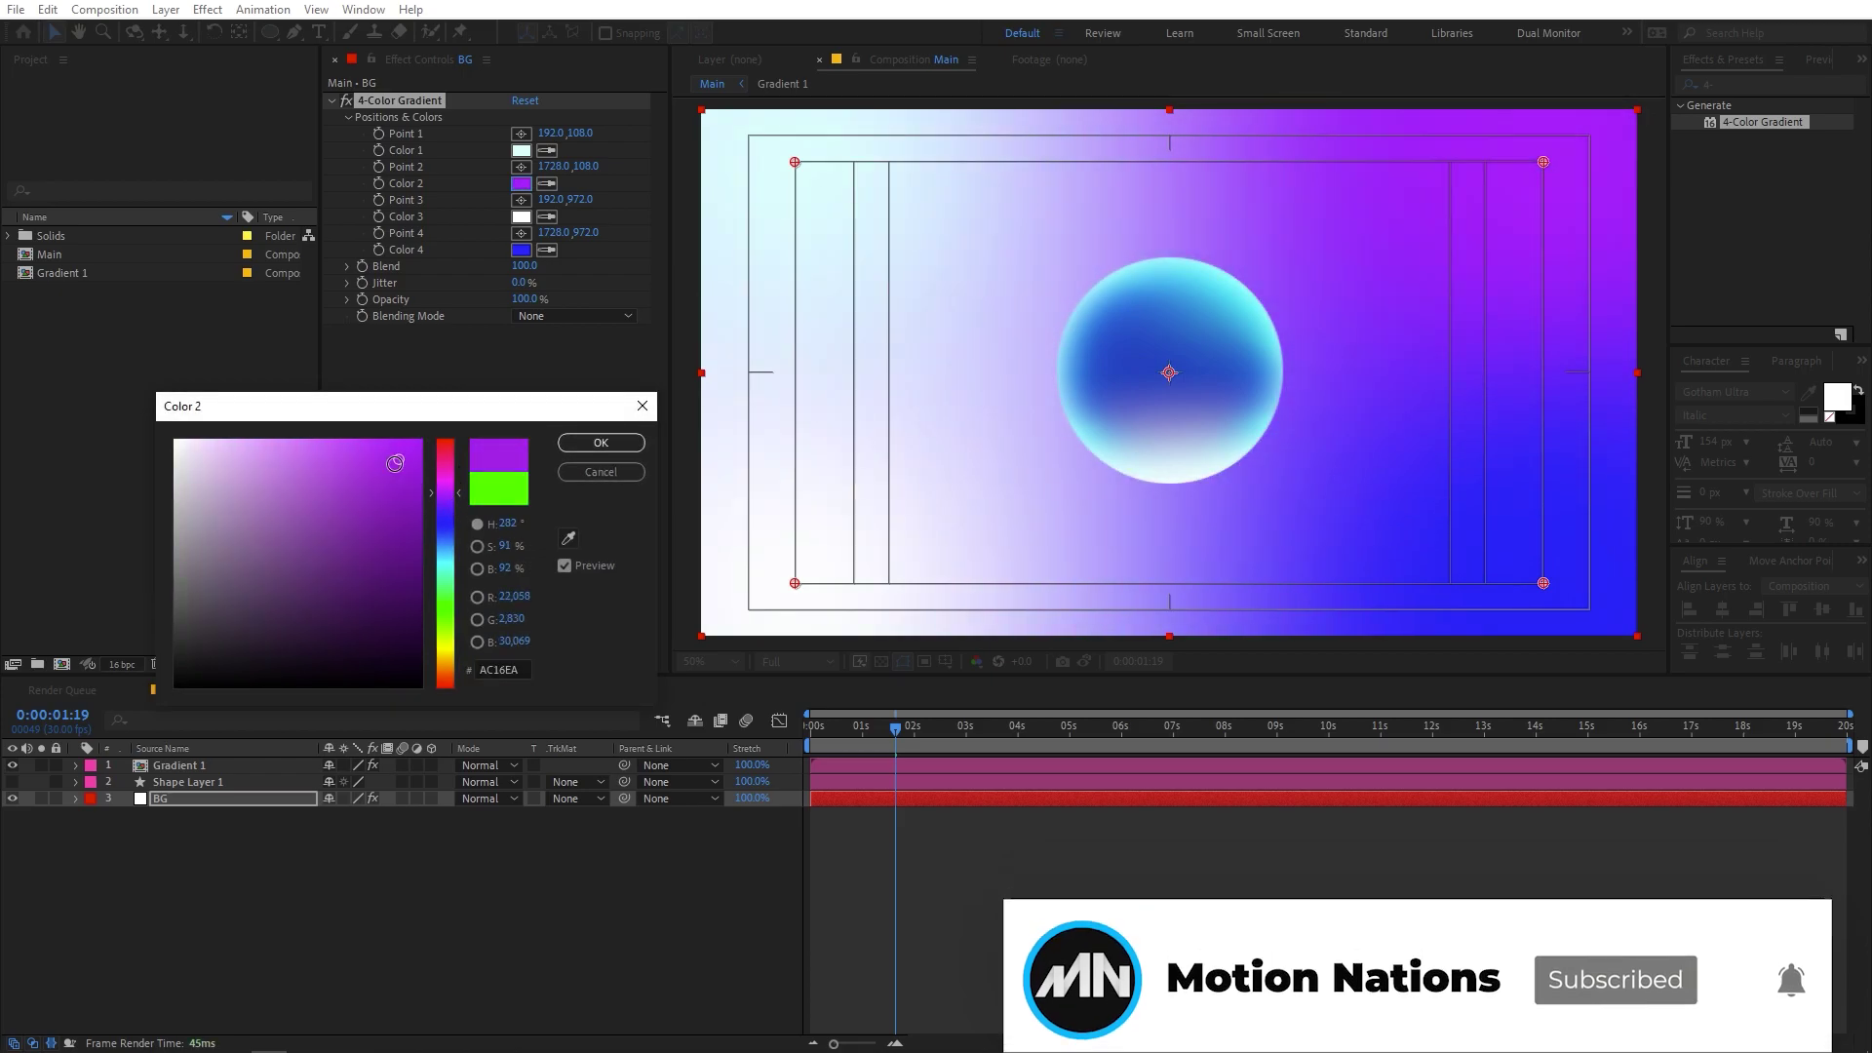
{"action": "left_click", "coordinate": [217, 439]}
{"action": "left_click", "coordinate": [600, 442]}
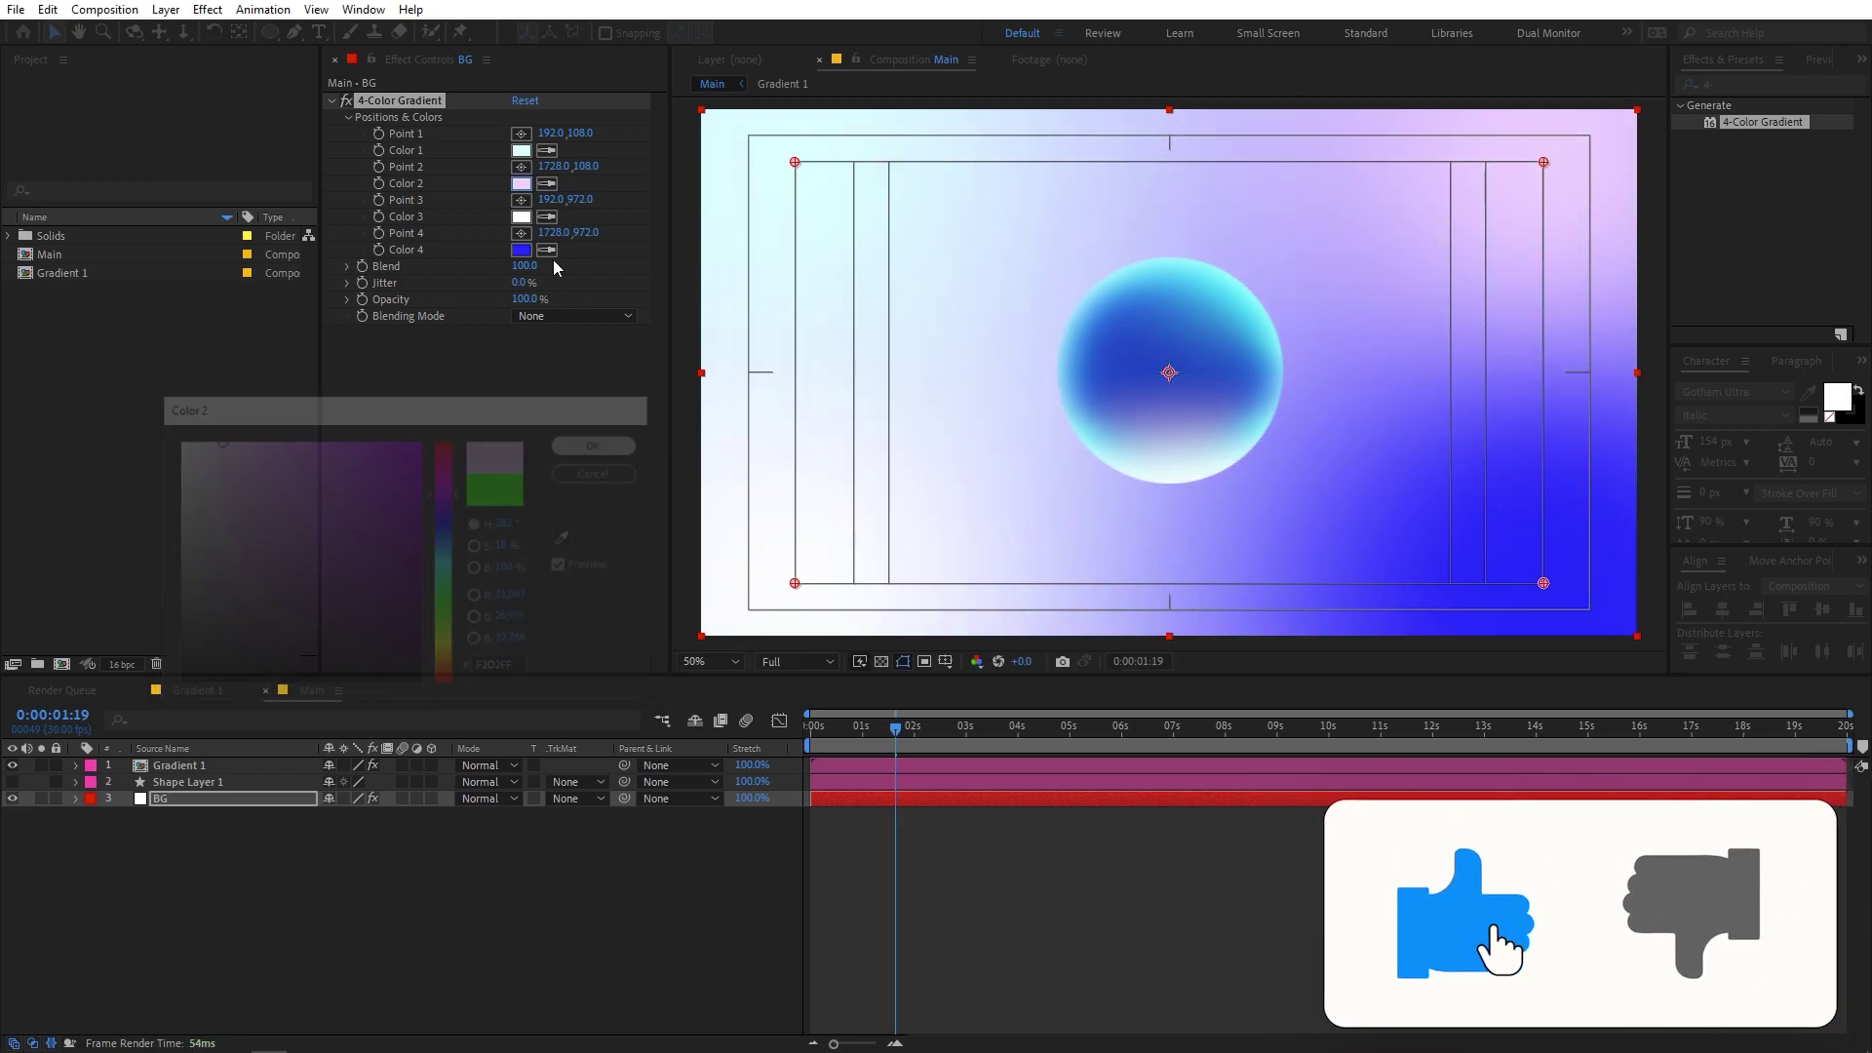
{"action": "left_click", "coordinate": [522, 249]}
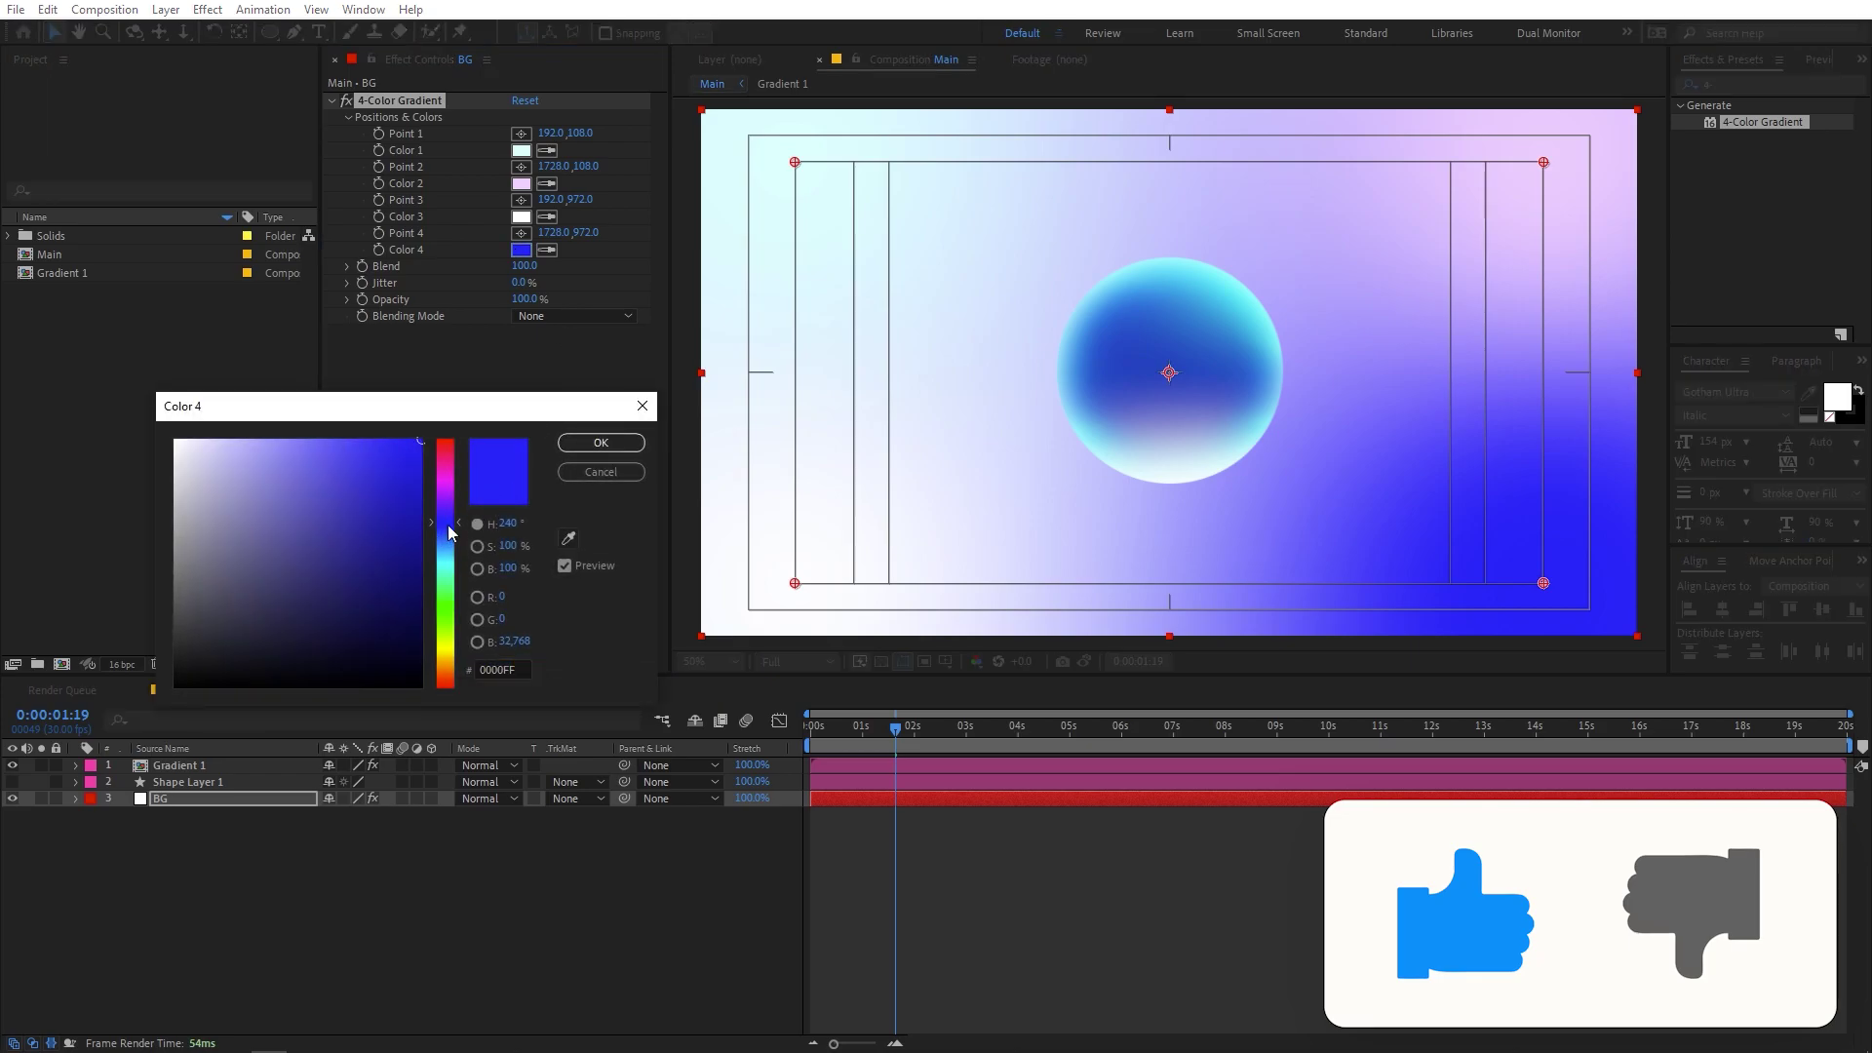
{"action": "left_click_drag", "start_coordinate": [451, 531], "coordinate": [451, 543]}
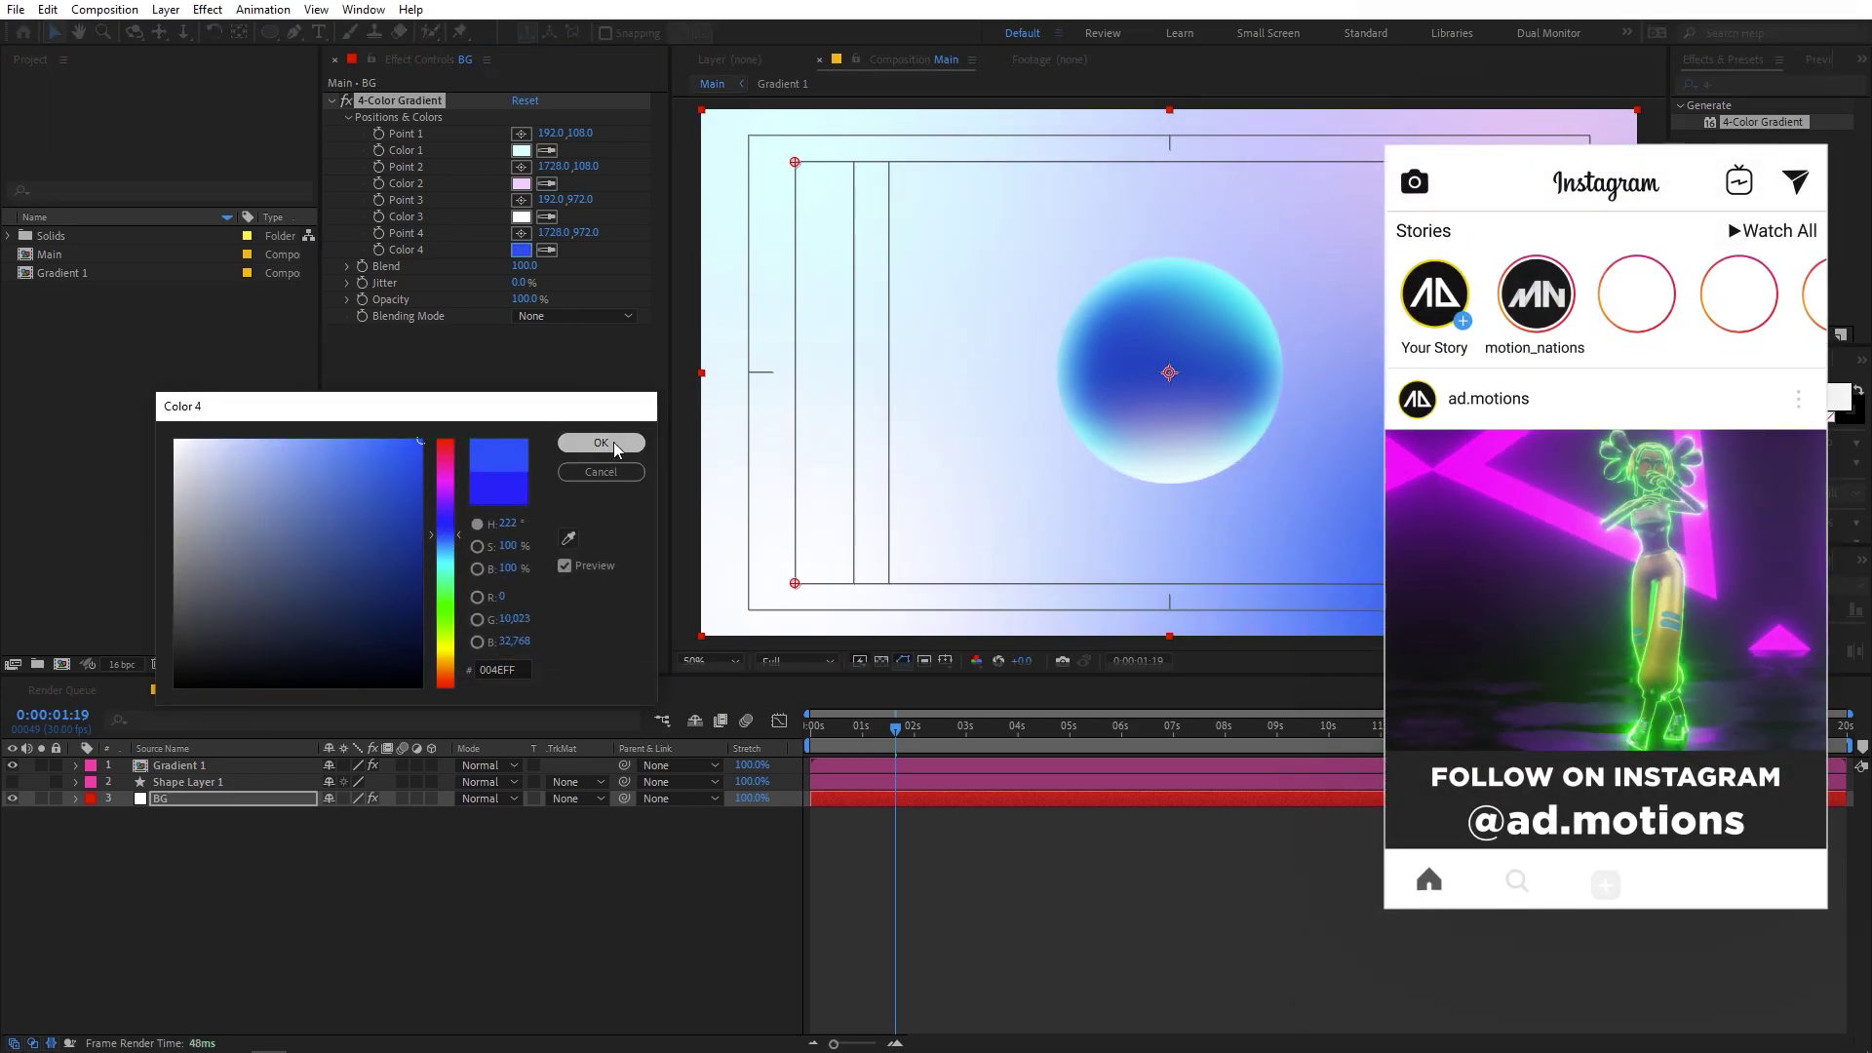
{"action": "left_click", "coordinate": [600, 442]}
- Move the gradient's Point 1 outward to about 56, -28 and Point 3 to about -40, 1156
{"action": "key", "text": "comma"}
{"action": "key", "text": "comma"}
{"action": "key", "text": "comma"}
{"action": "key", "text": "comma"}
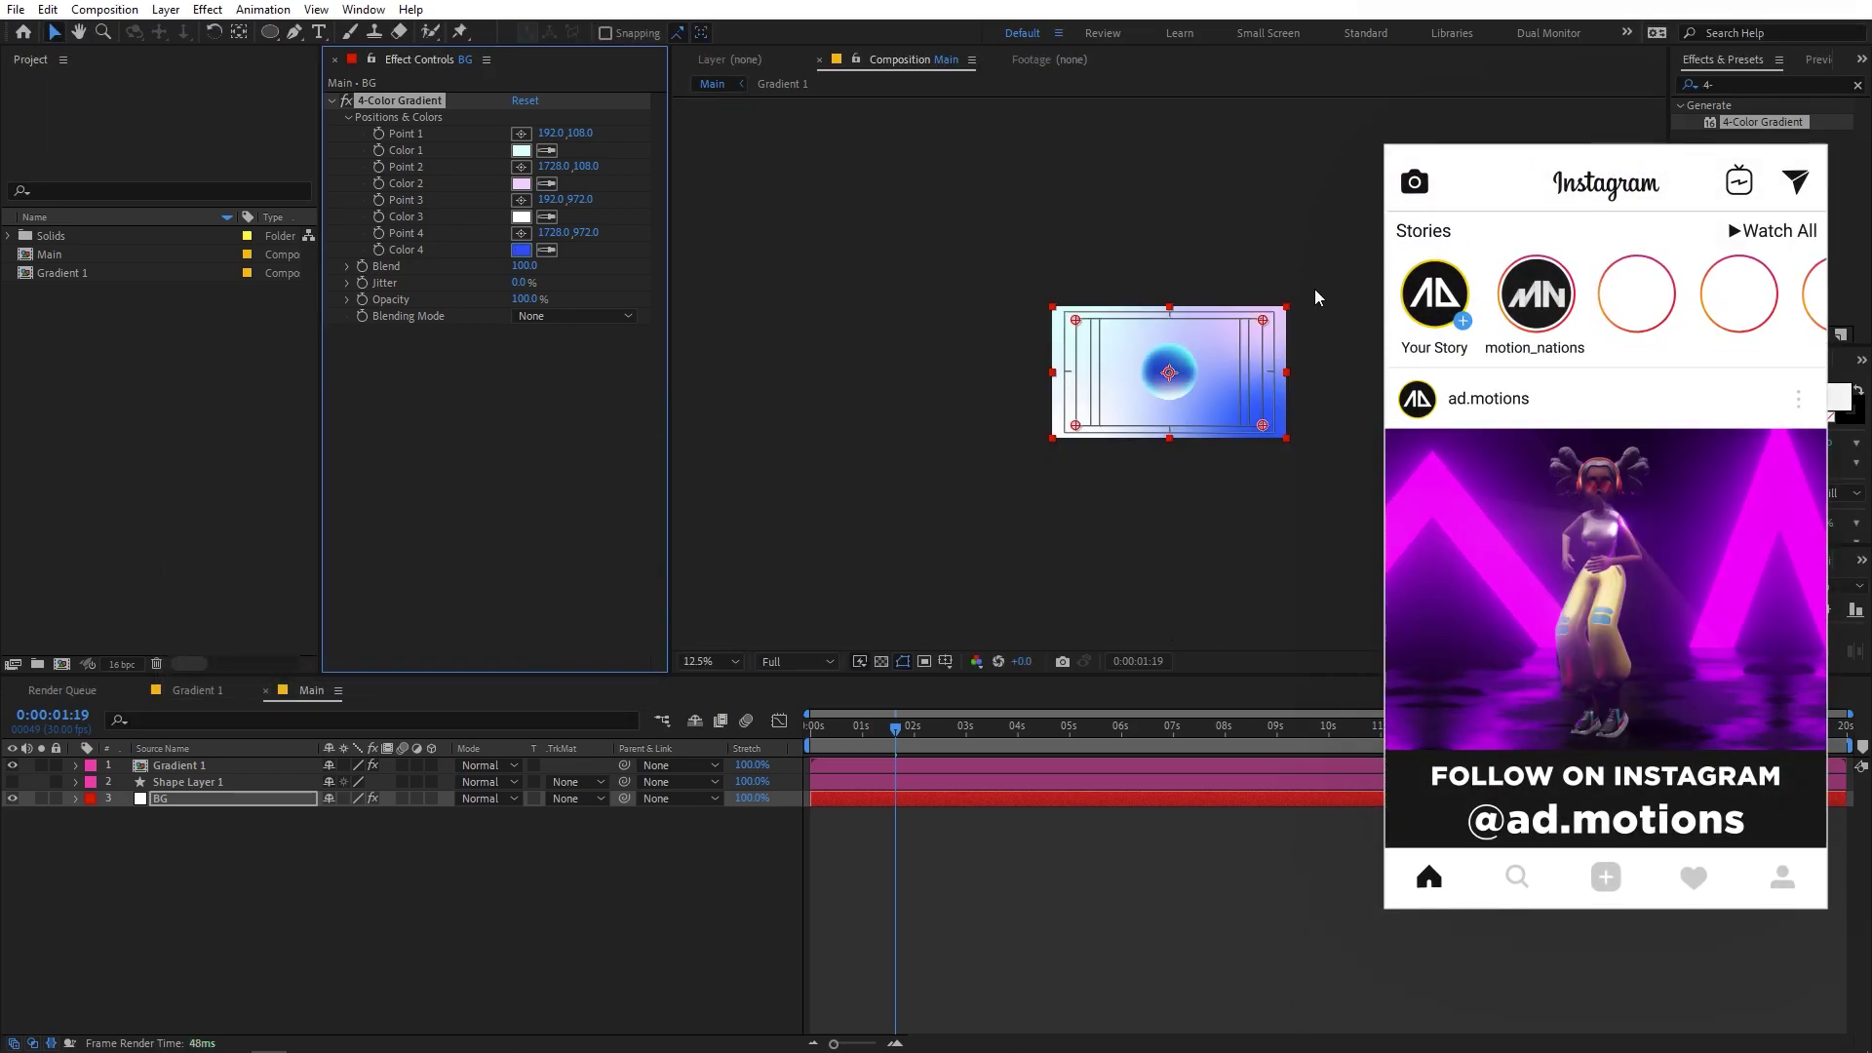
{"action": "key", "text": "period"}
{"action": "key", "text": "period"}
{"action": "key", "text": "comma"}
{"action": "key", "text": "comma"}
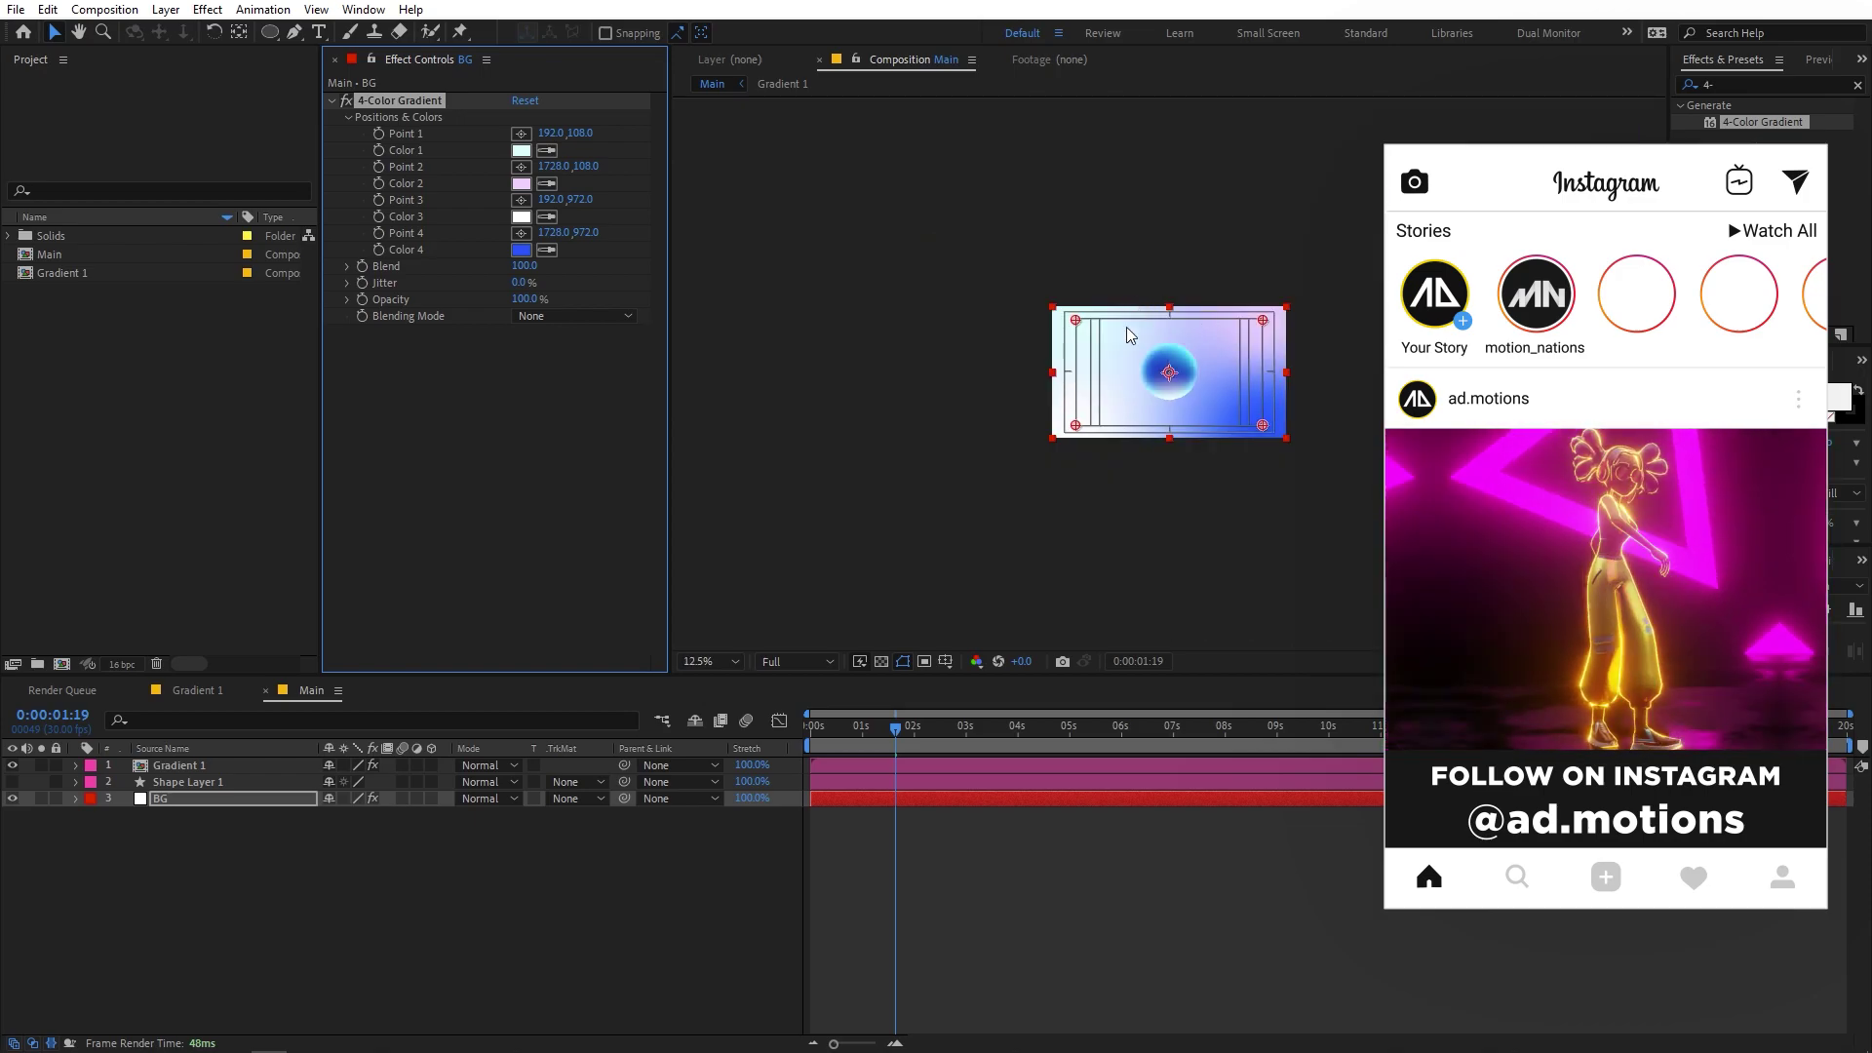
{"action": "left_click_drag", "start_coordinate": [1072, 320], "coordinate": [1058, 305]}
{"action": "left_click_drag", "start_coordinate": [1075, 426], "coordinate": [1047, 448]}
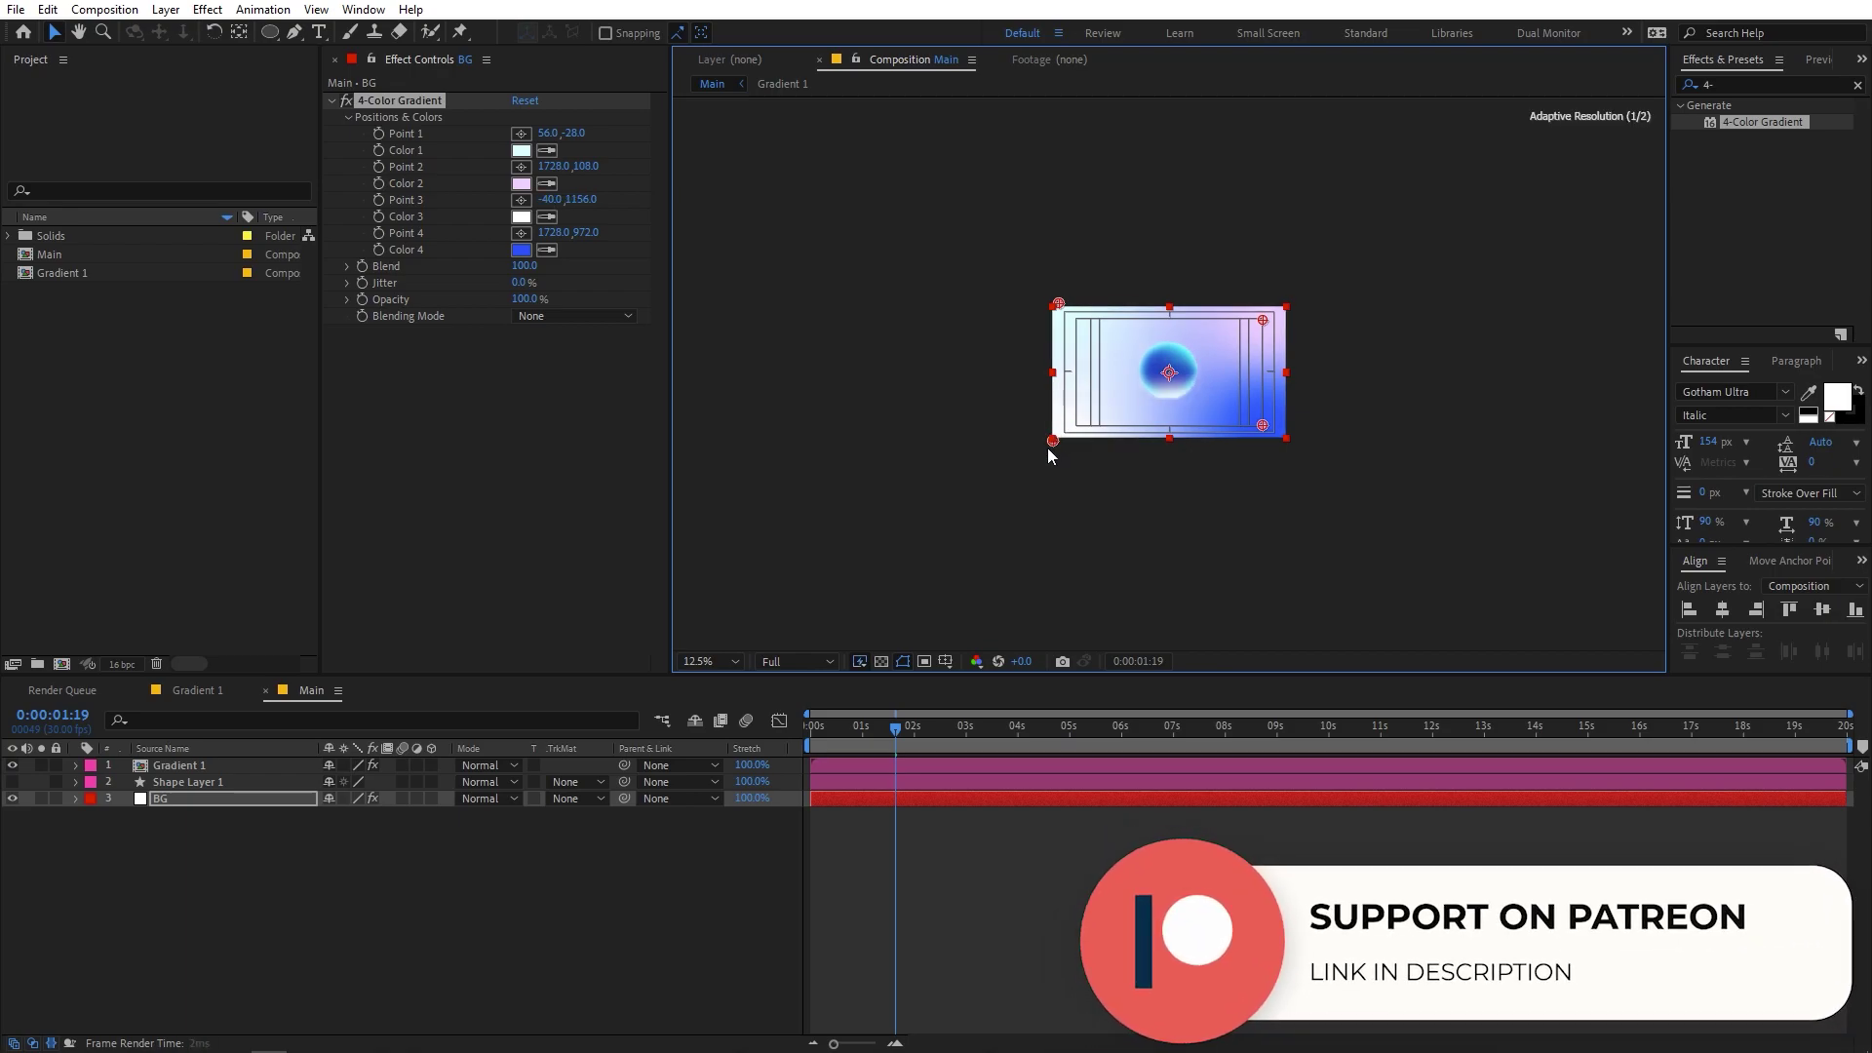
- Move the gradient's Point 2 outside the frame to about 2136, -188 and Point 4 to about 2328, 1972
{"action": "left_click_drag", "start_coordinate": [1262, 320], "coordinate": [1312, 284]}
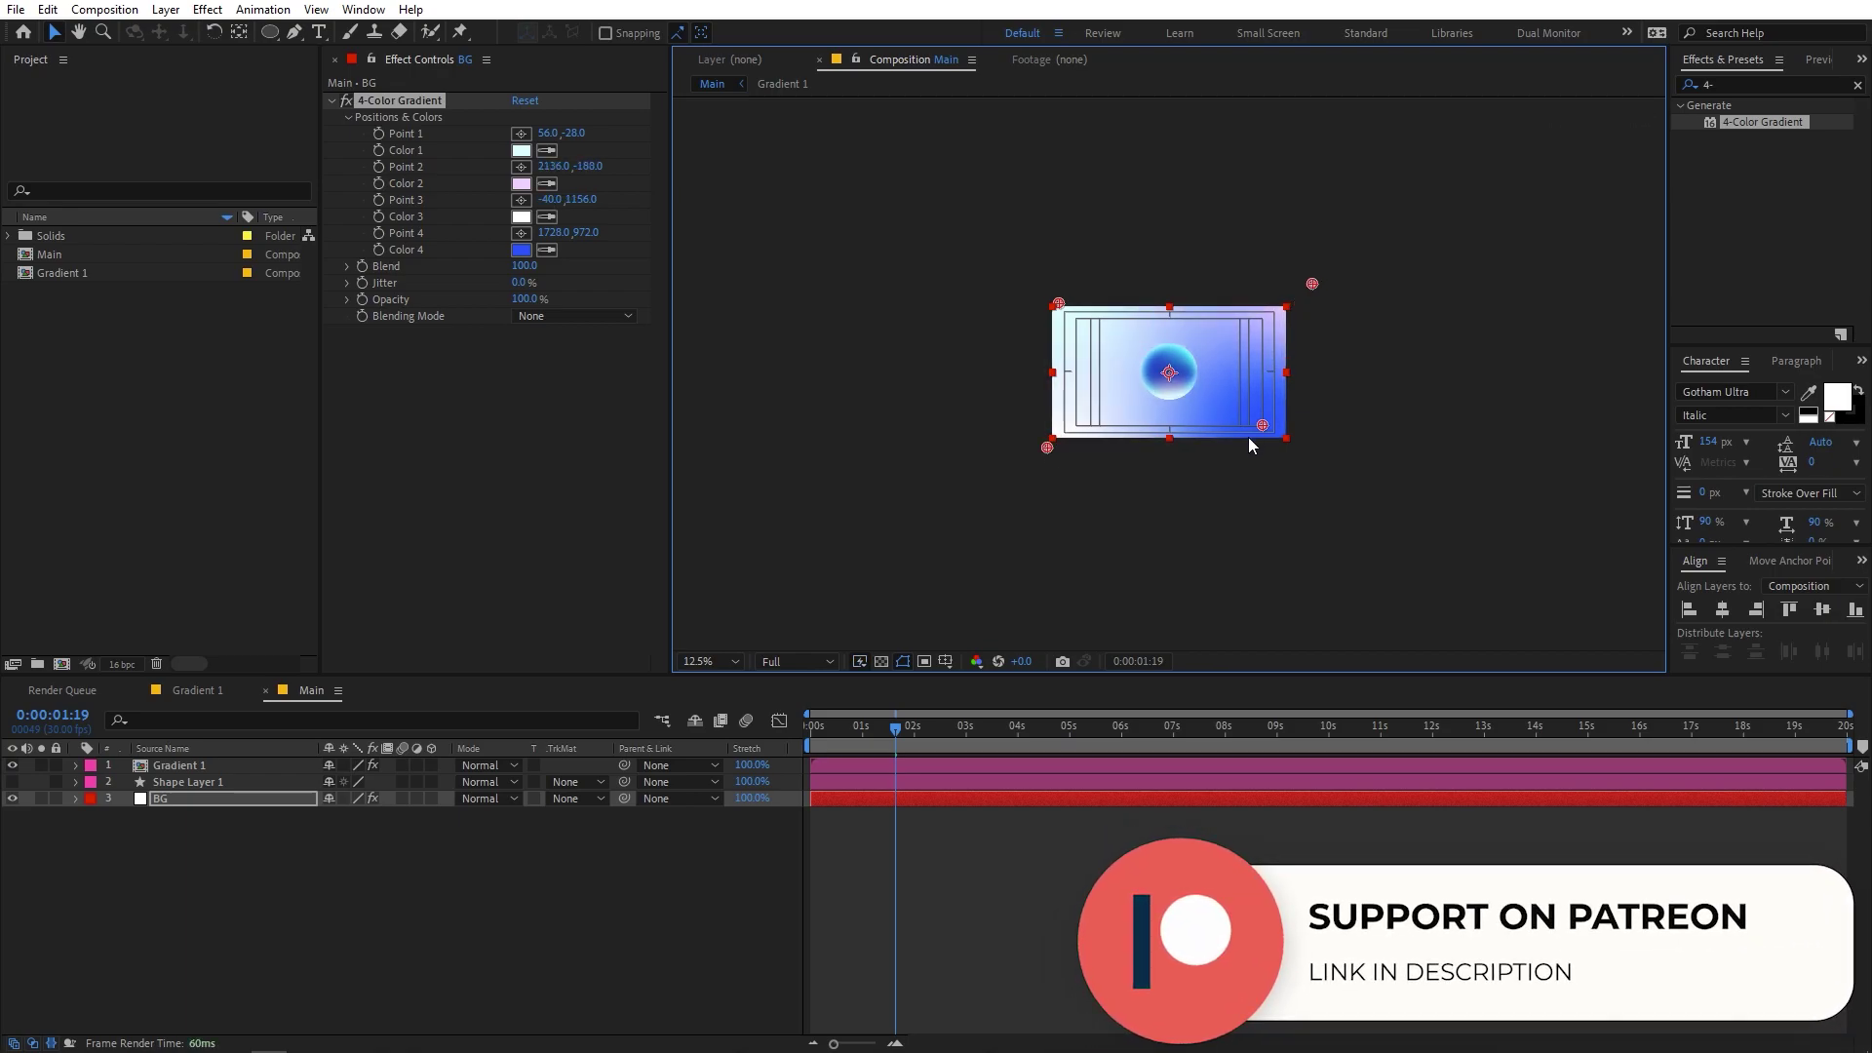
{"action": "left_click_drag", "start_coordinate": [1261, 427], "coordinate": [1334, 548]}
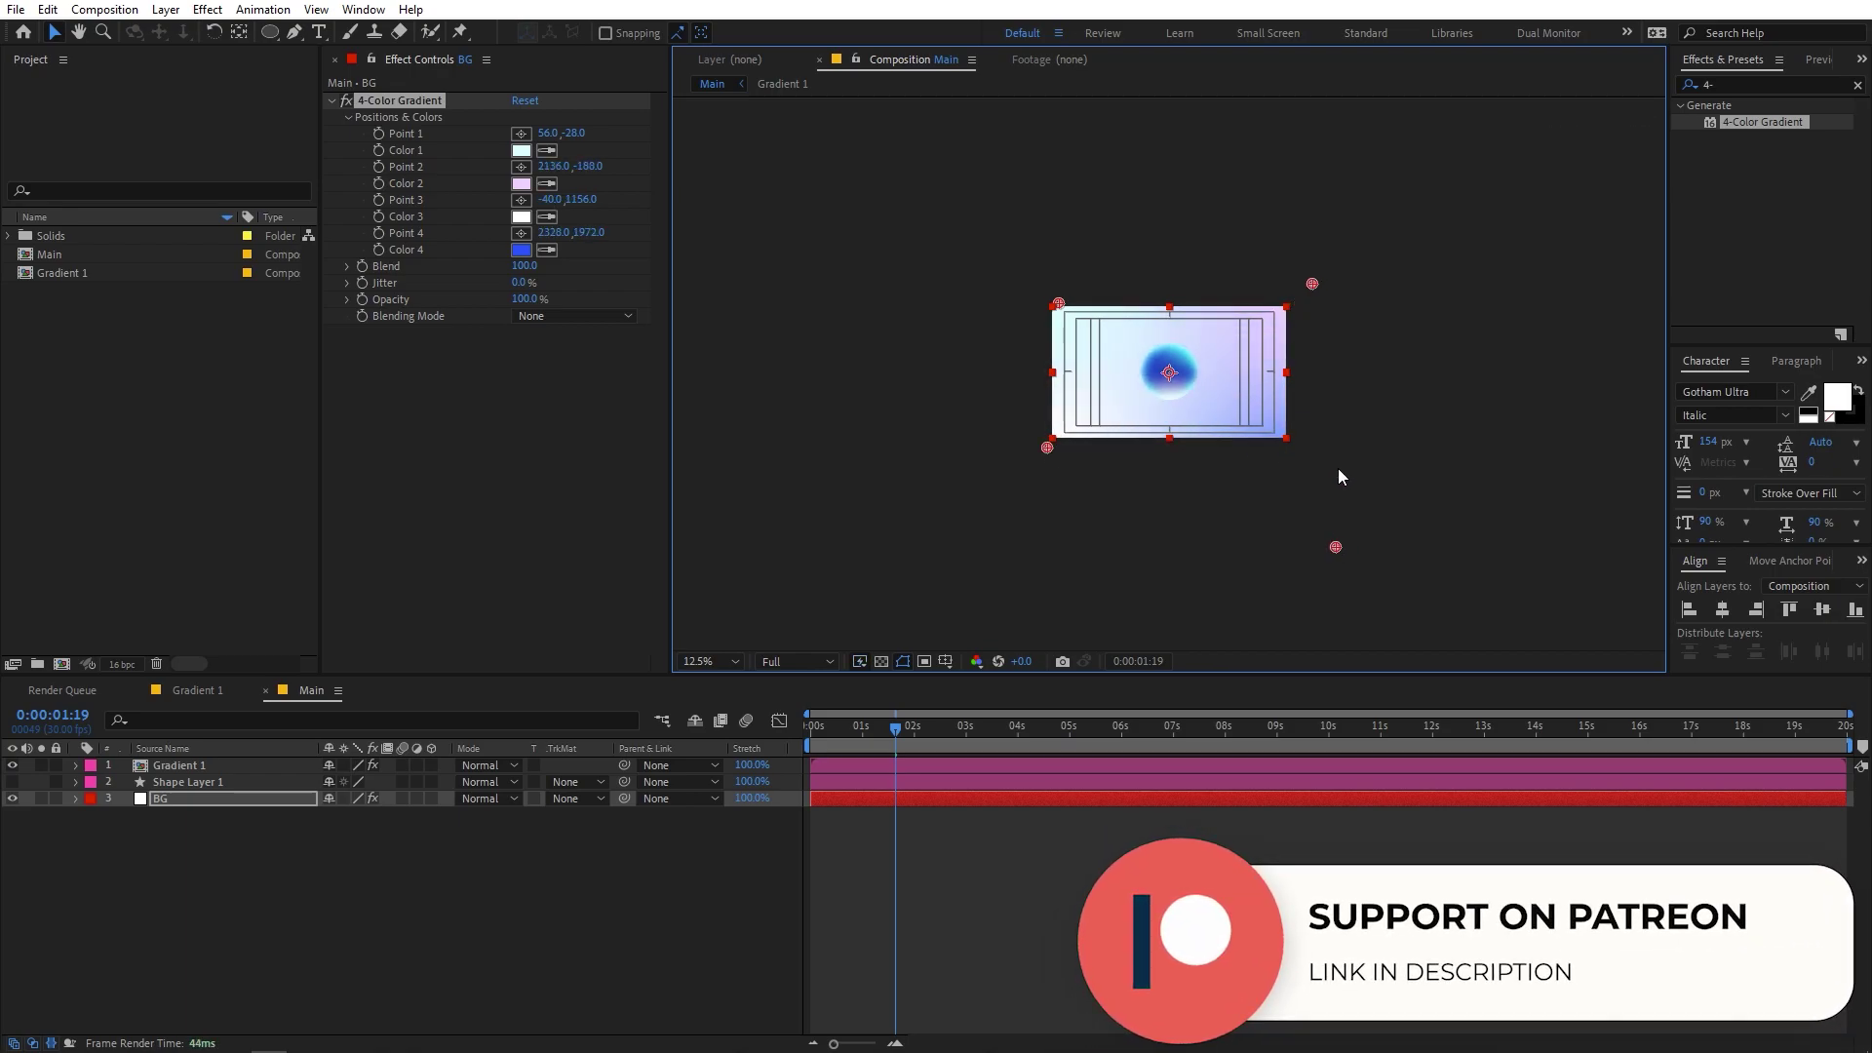
{"action": "key", "text": "period"}
{"action": "key", "text": "period"}
{"action": "key", "text": "comma"}
{"action": "key", "text": "period"}
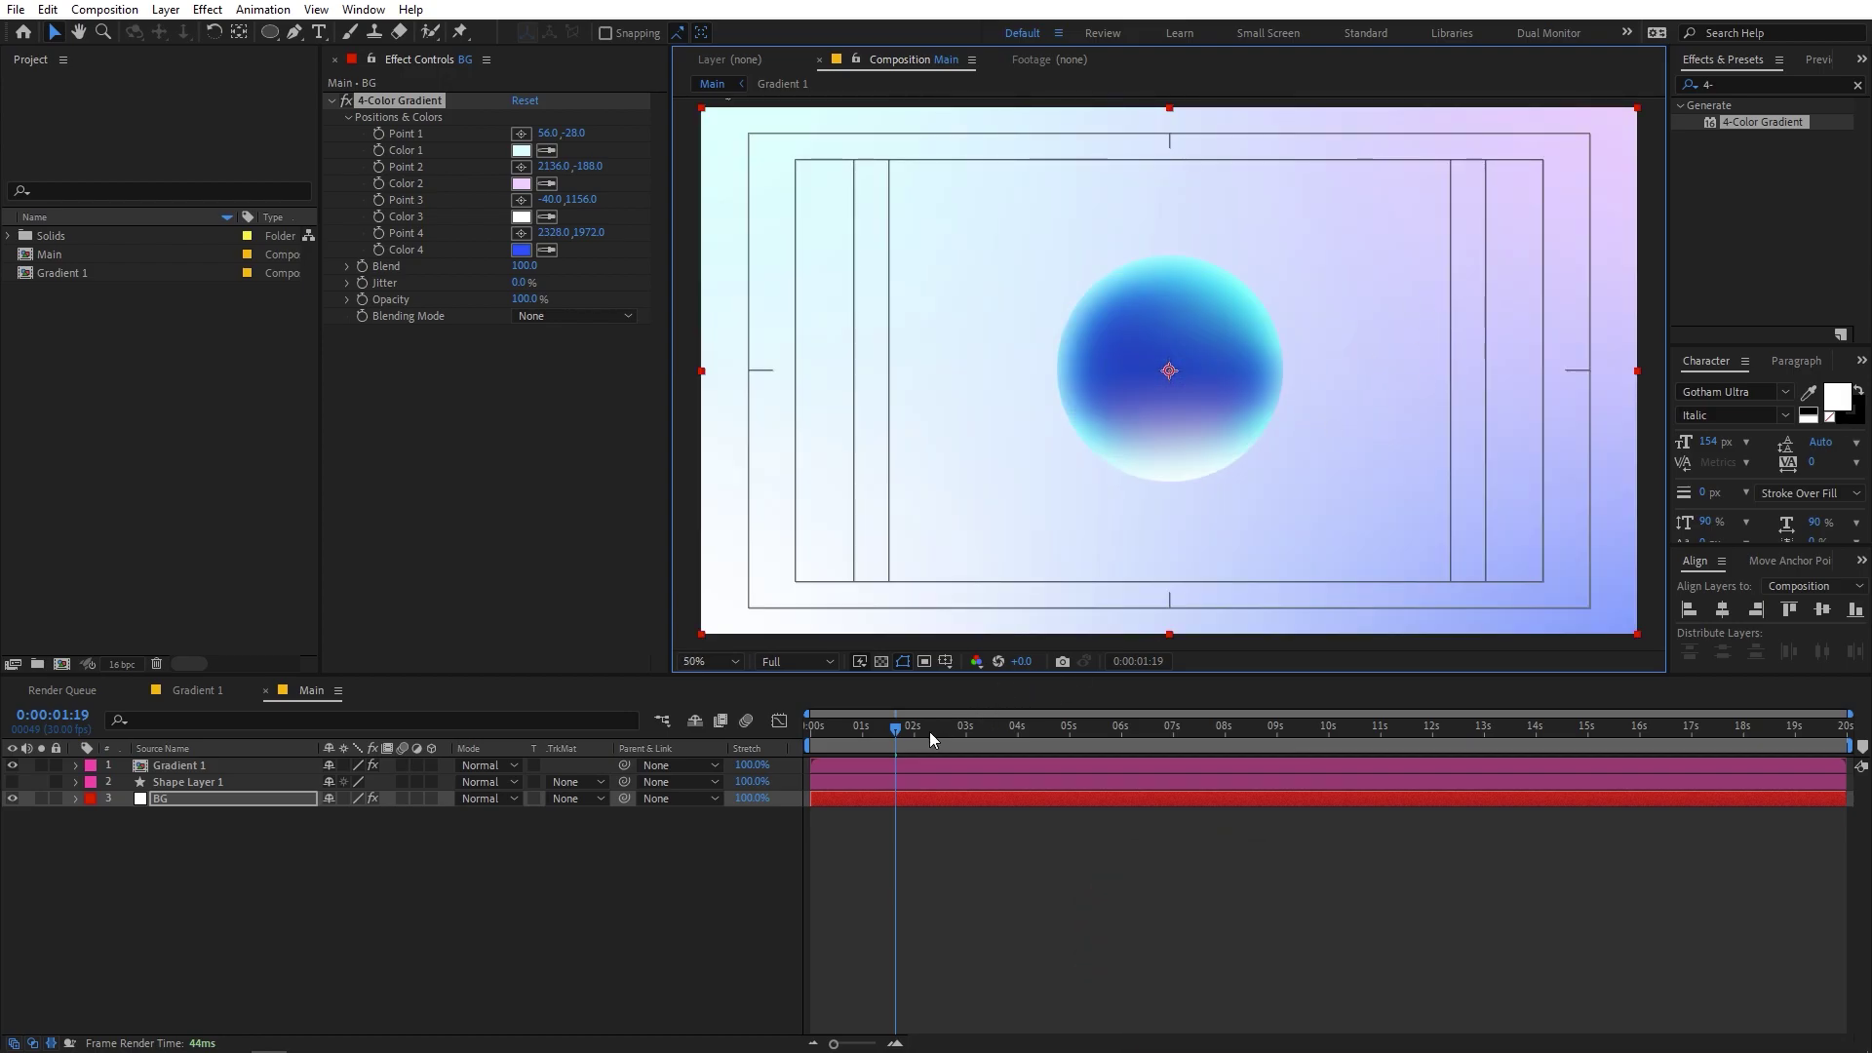
- Return to the start of the timeline and apply the Drop Shadow effect to the Gradient 1 layer
{"action": "key", "text": "Home"}
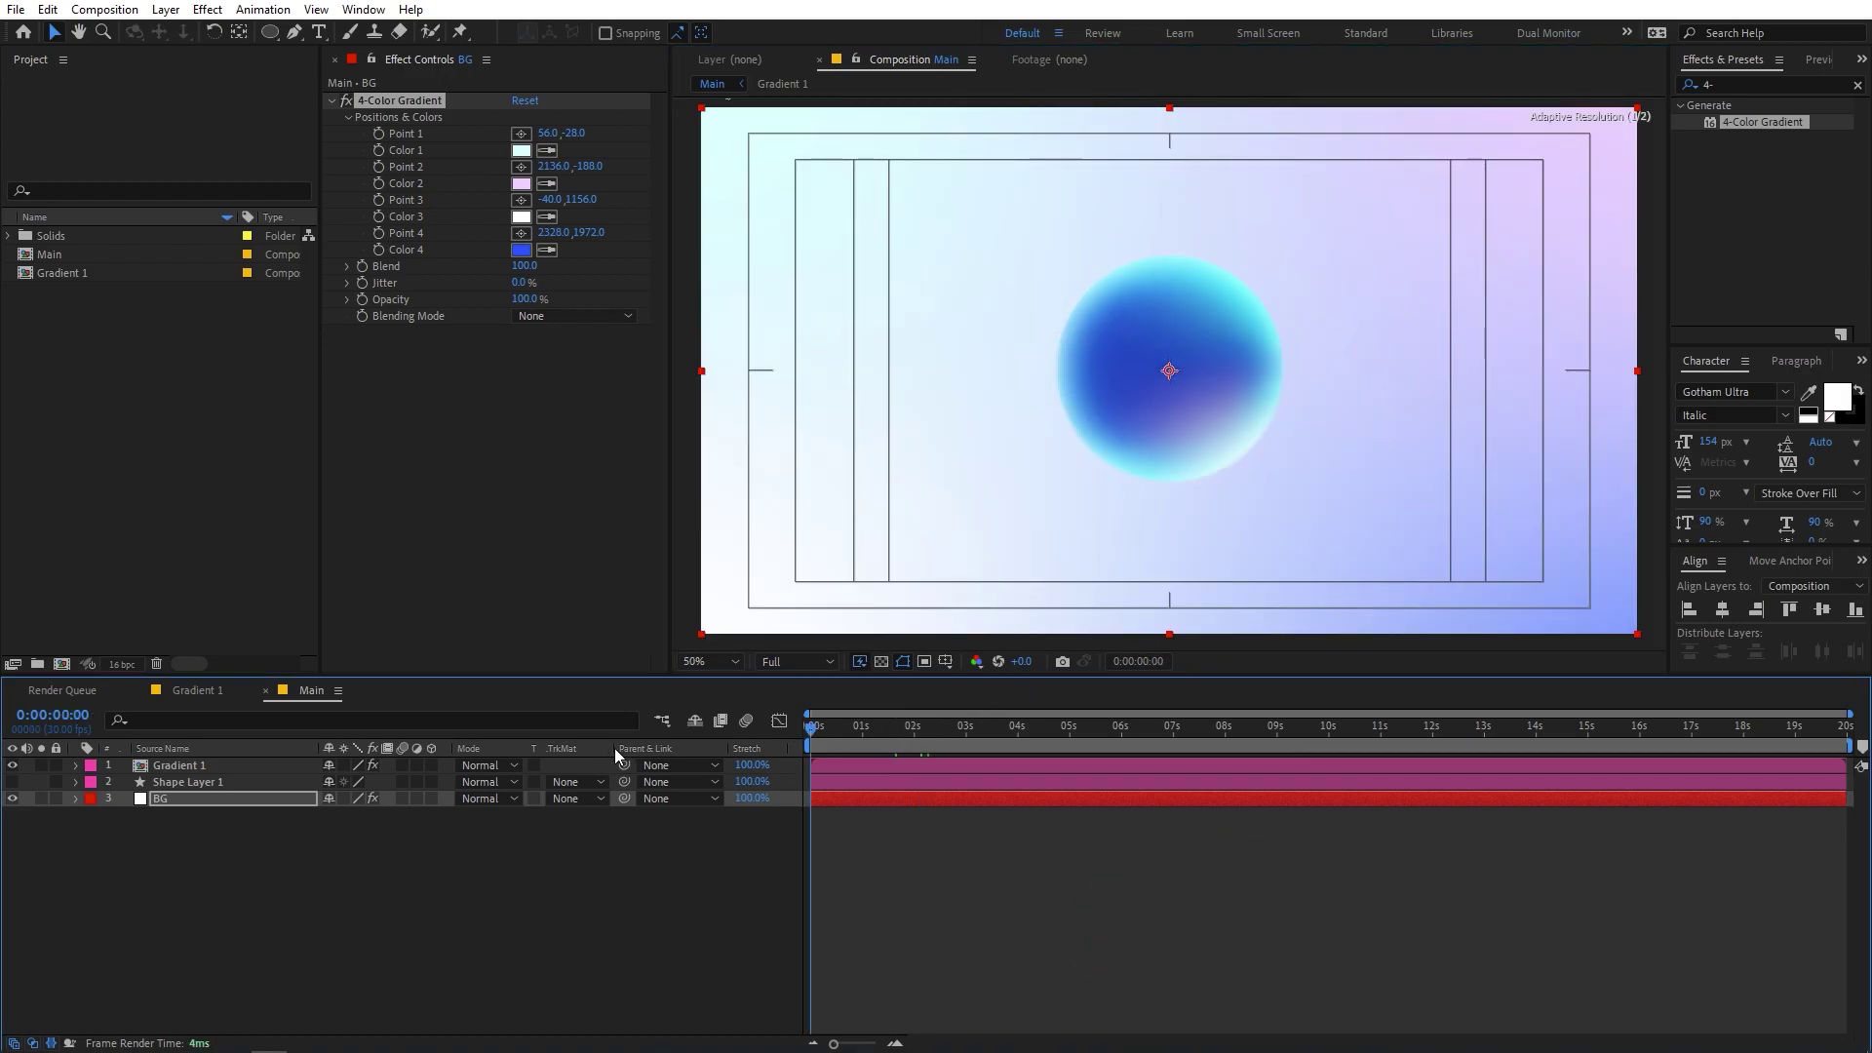
{"action": "left_click", "coordinate": [213, 765]}
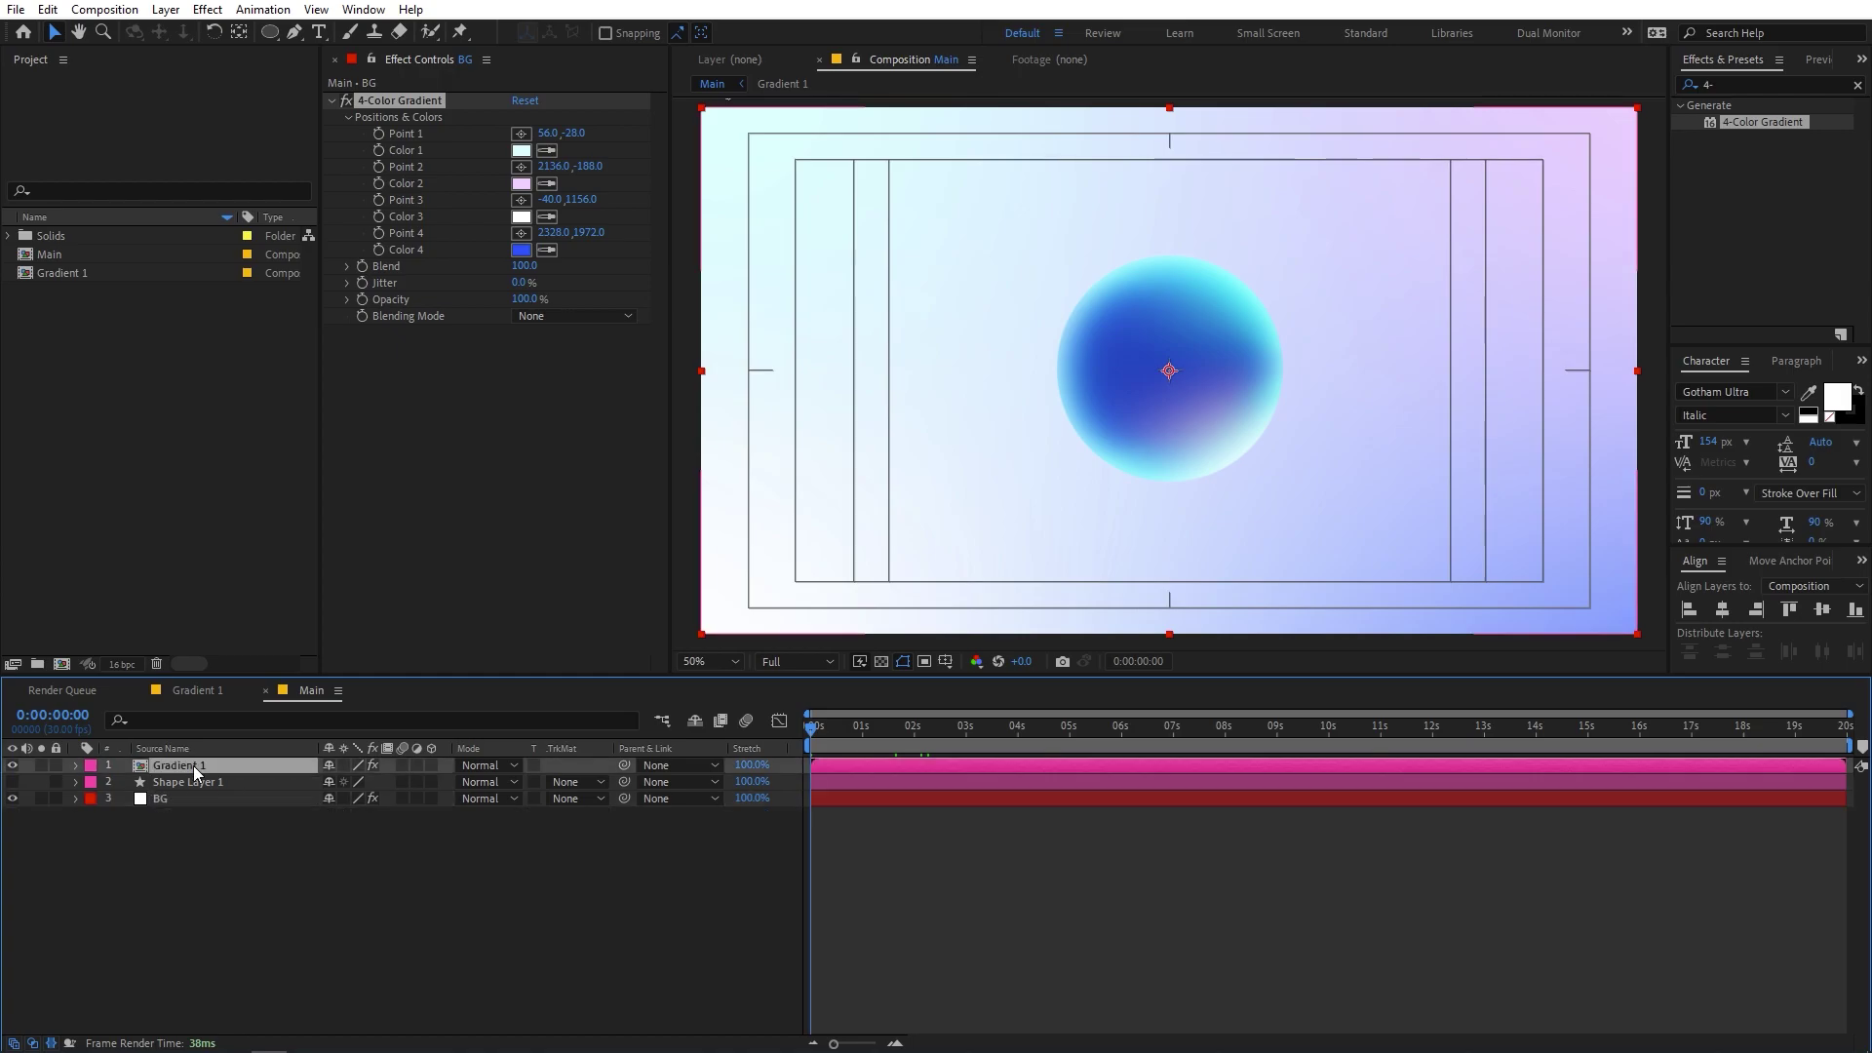
{"action": "left_click_drag", "start_coordinate": [195, 770], "coordinate": [501, 696]}
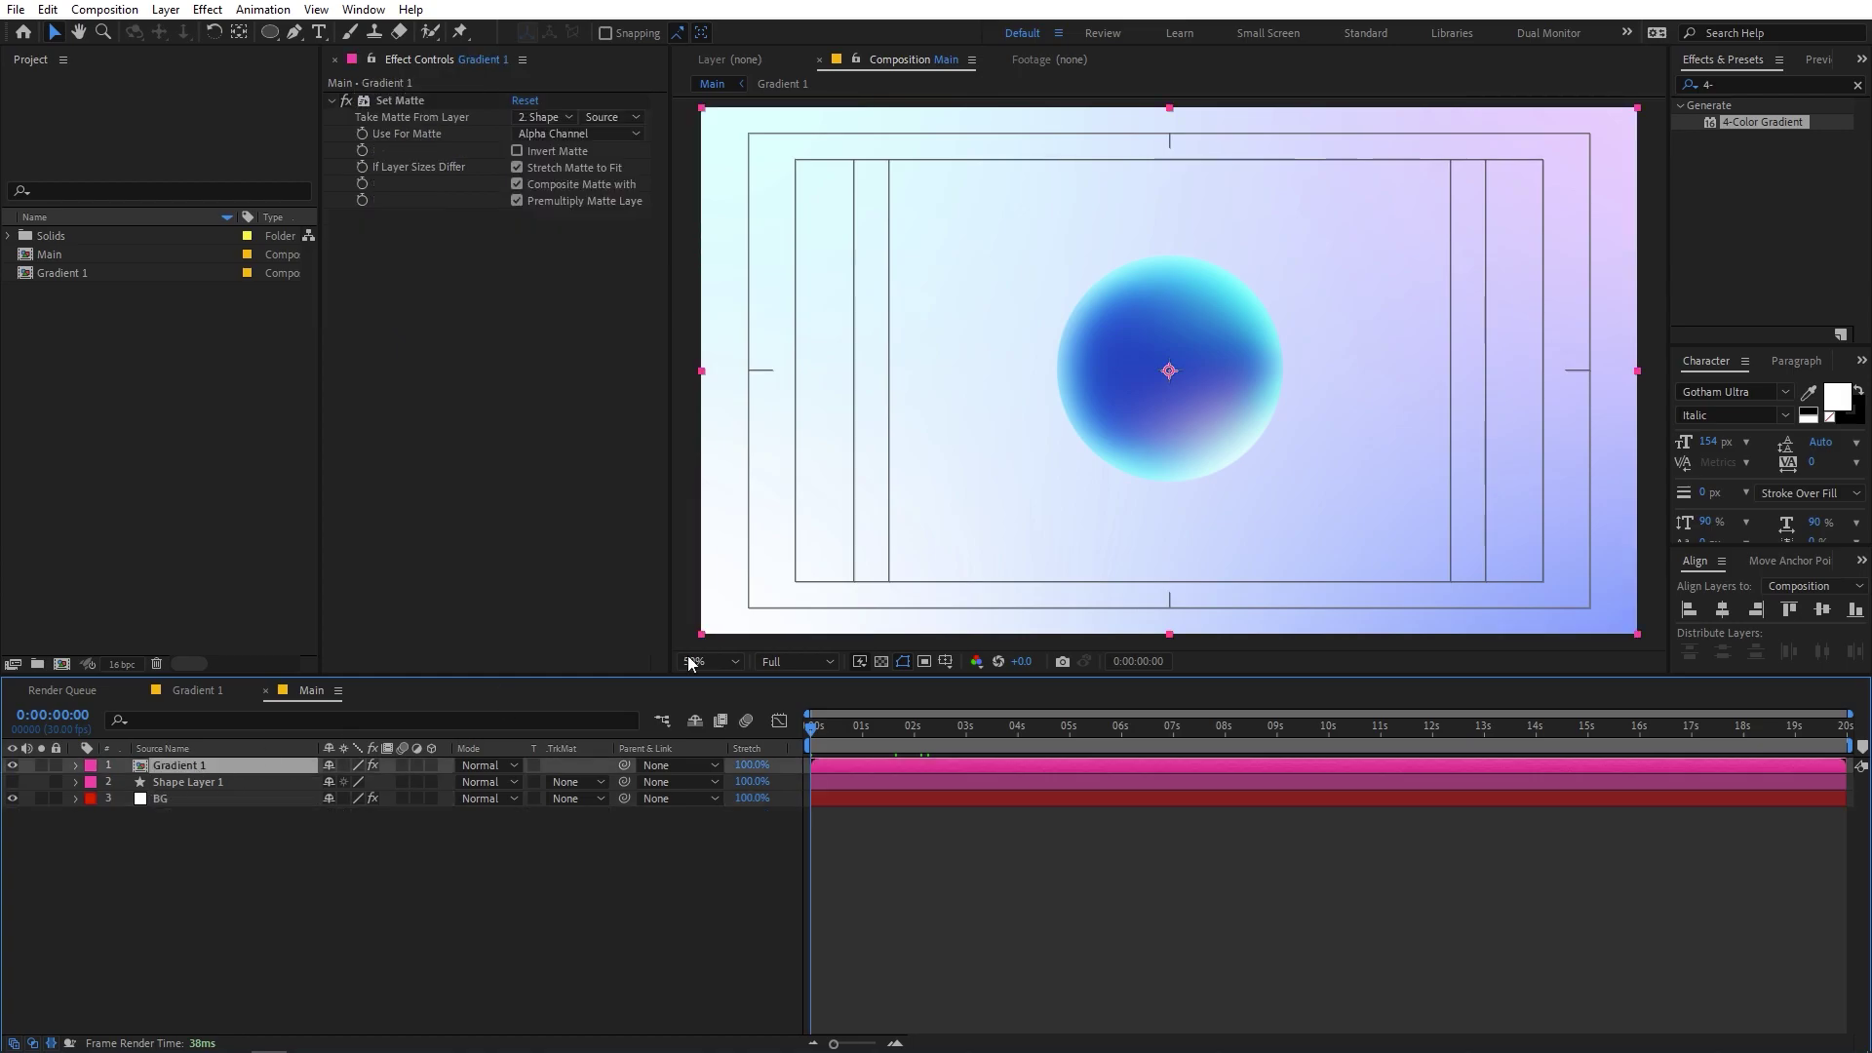
{"action": "left_click", "coordinate": [1735, 85]}
{"action": "type", "text": "dr"}
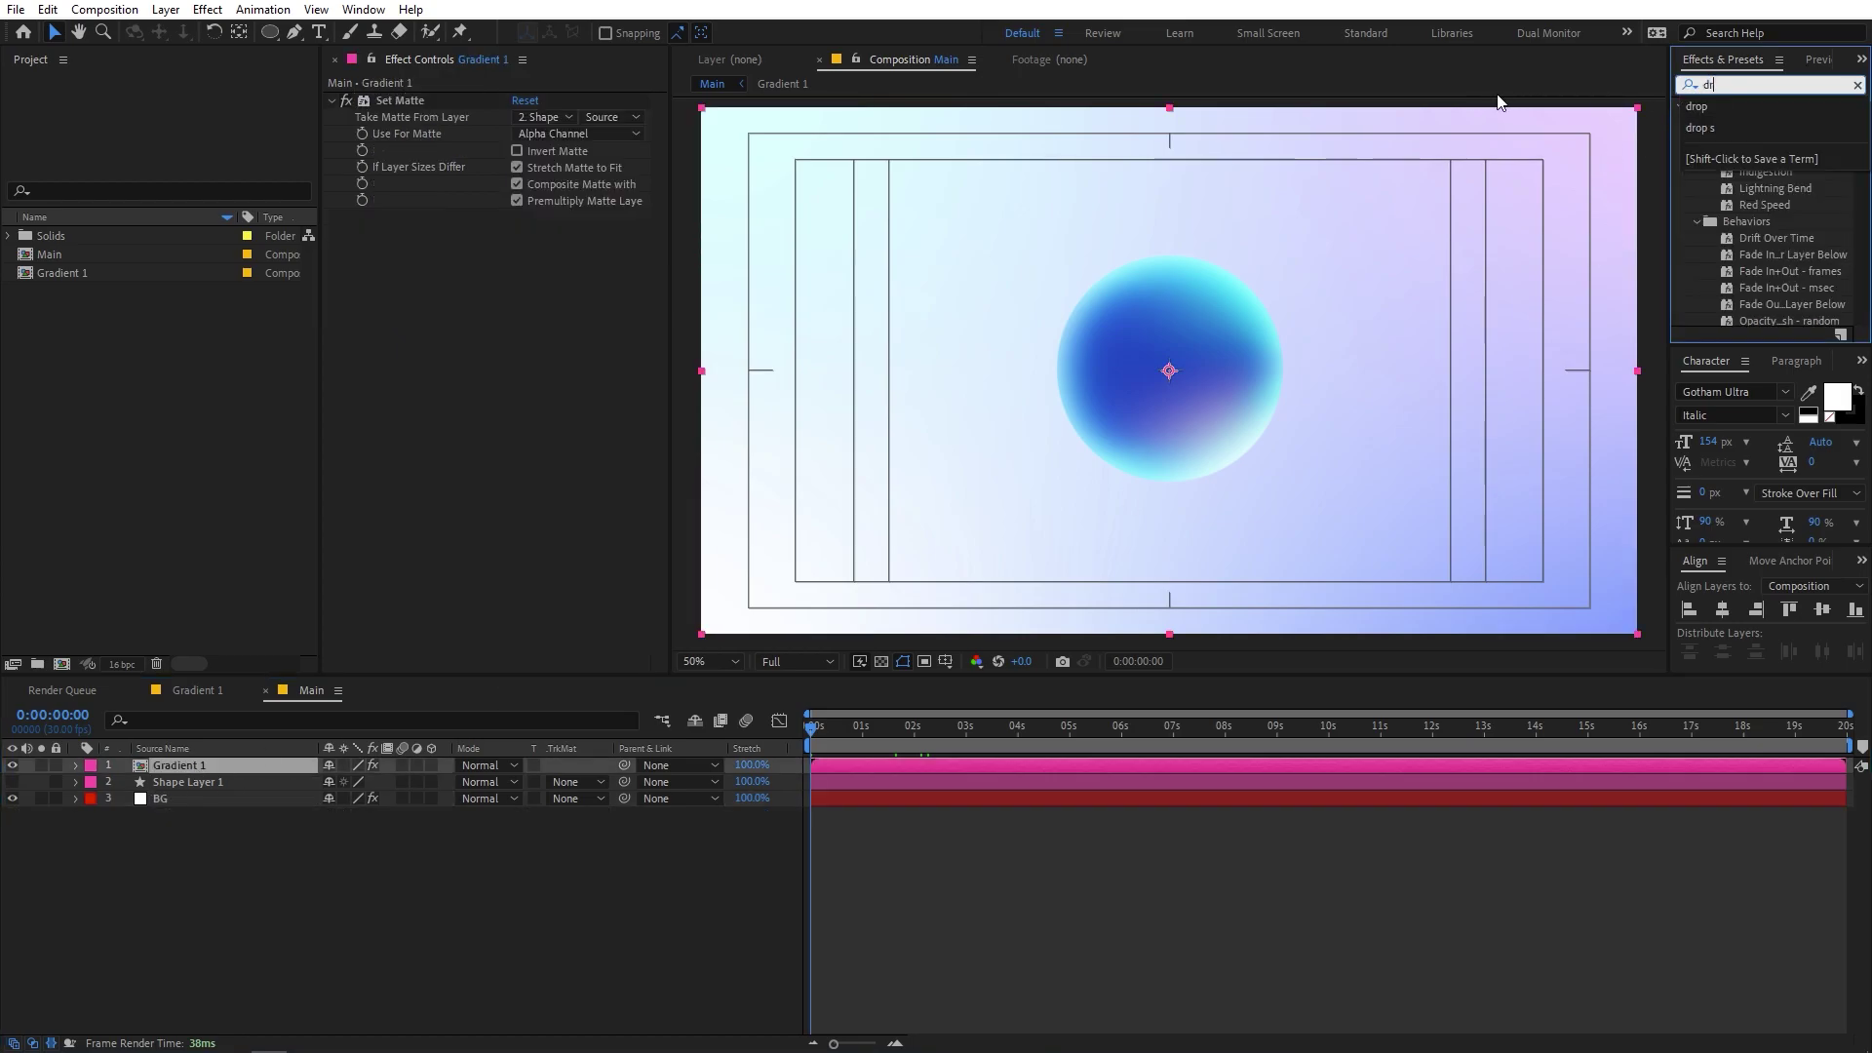
{"action": "type", "text": "op s"}
{"action": "left_click_drag", "start_coordinate": [1752, 119], "coordinate": [499, 267]}
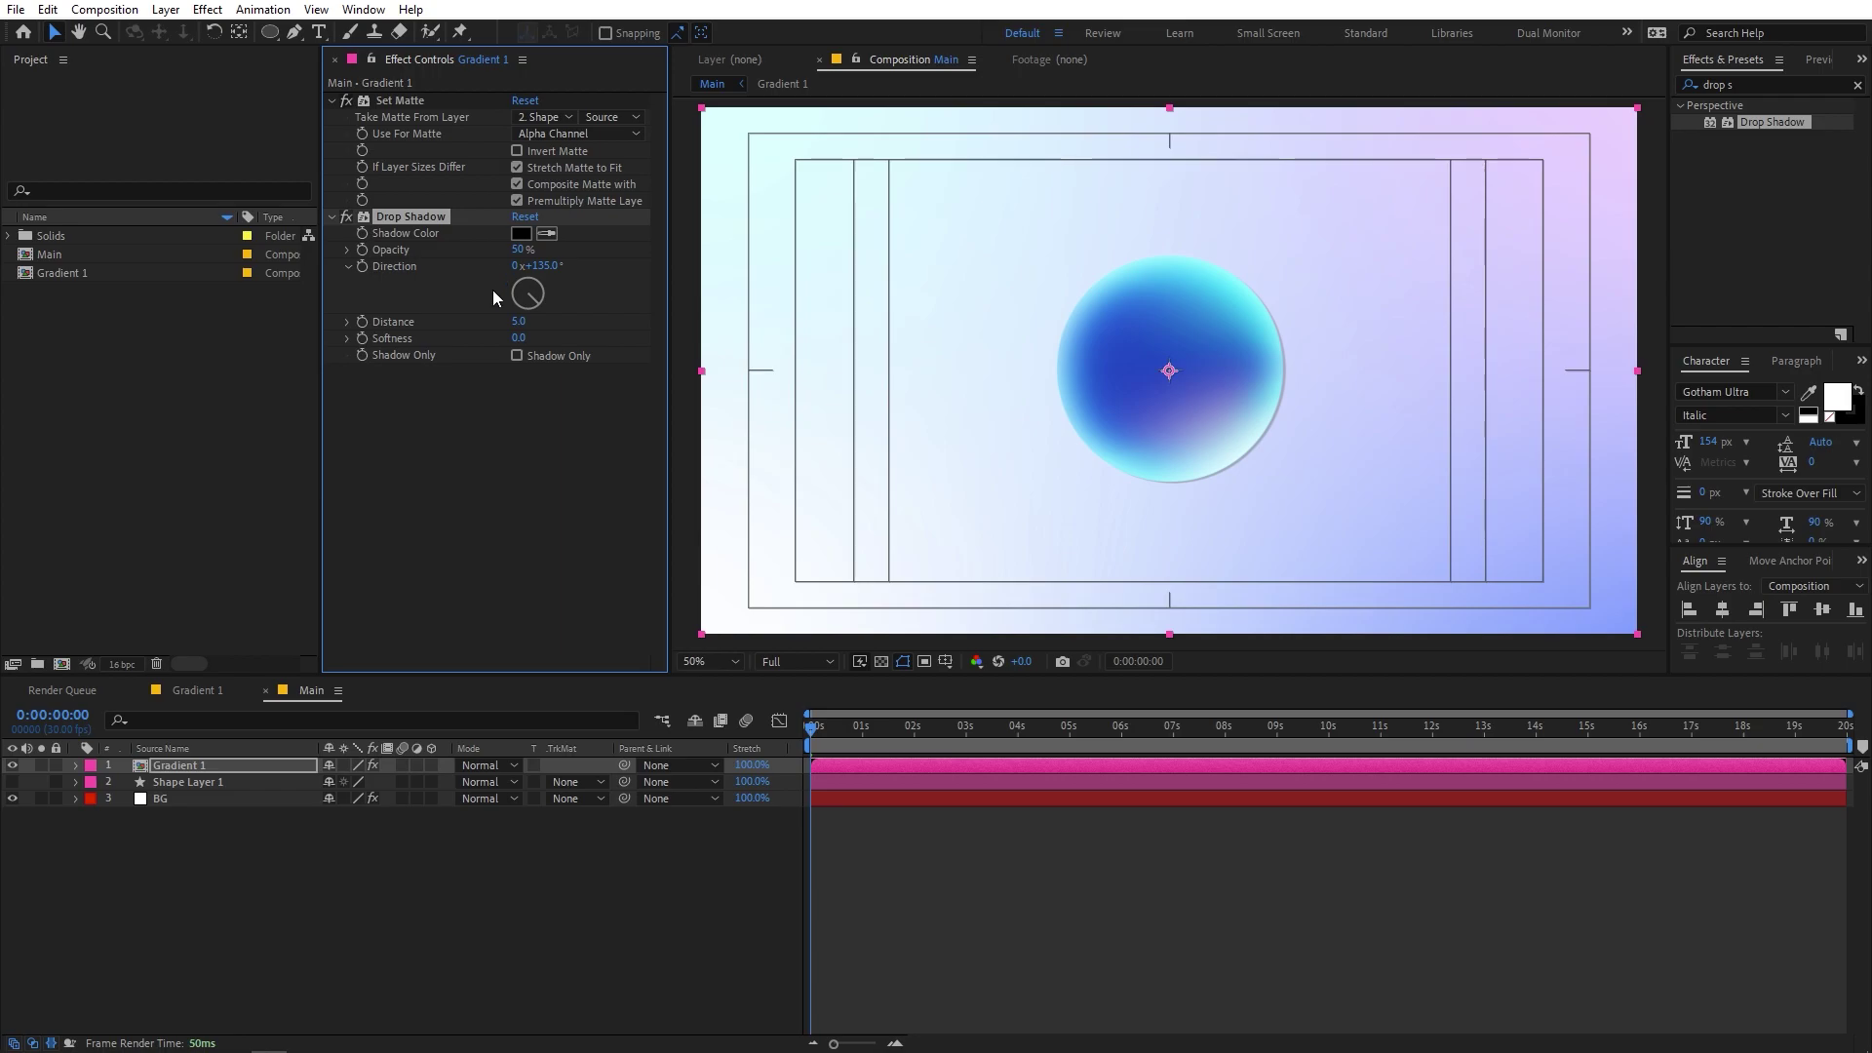
- Try the project's color depth at 8 and 32 bits per channel and return it to 16
{"action": "left_click", "coordinate": [128, 673]}
{"action": "scroll", "coordinate": [213, 93], "scroll_direction": "down", "scroll_amount": 1}
{"action": "left_click", "coordinate": [283, 93]}
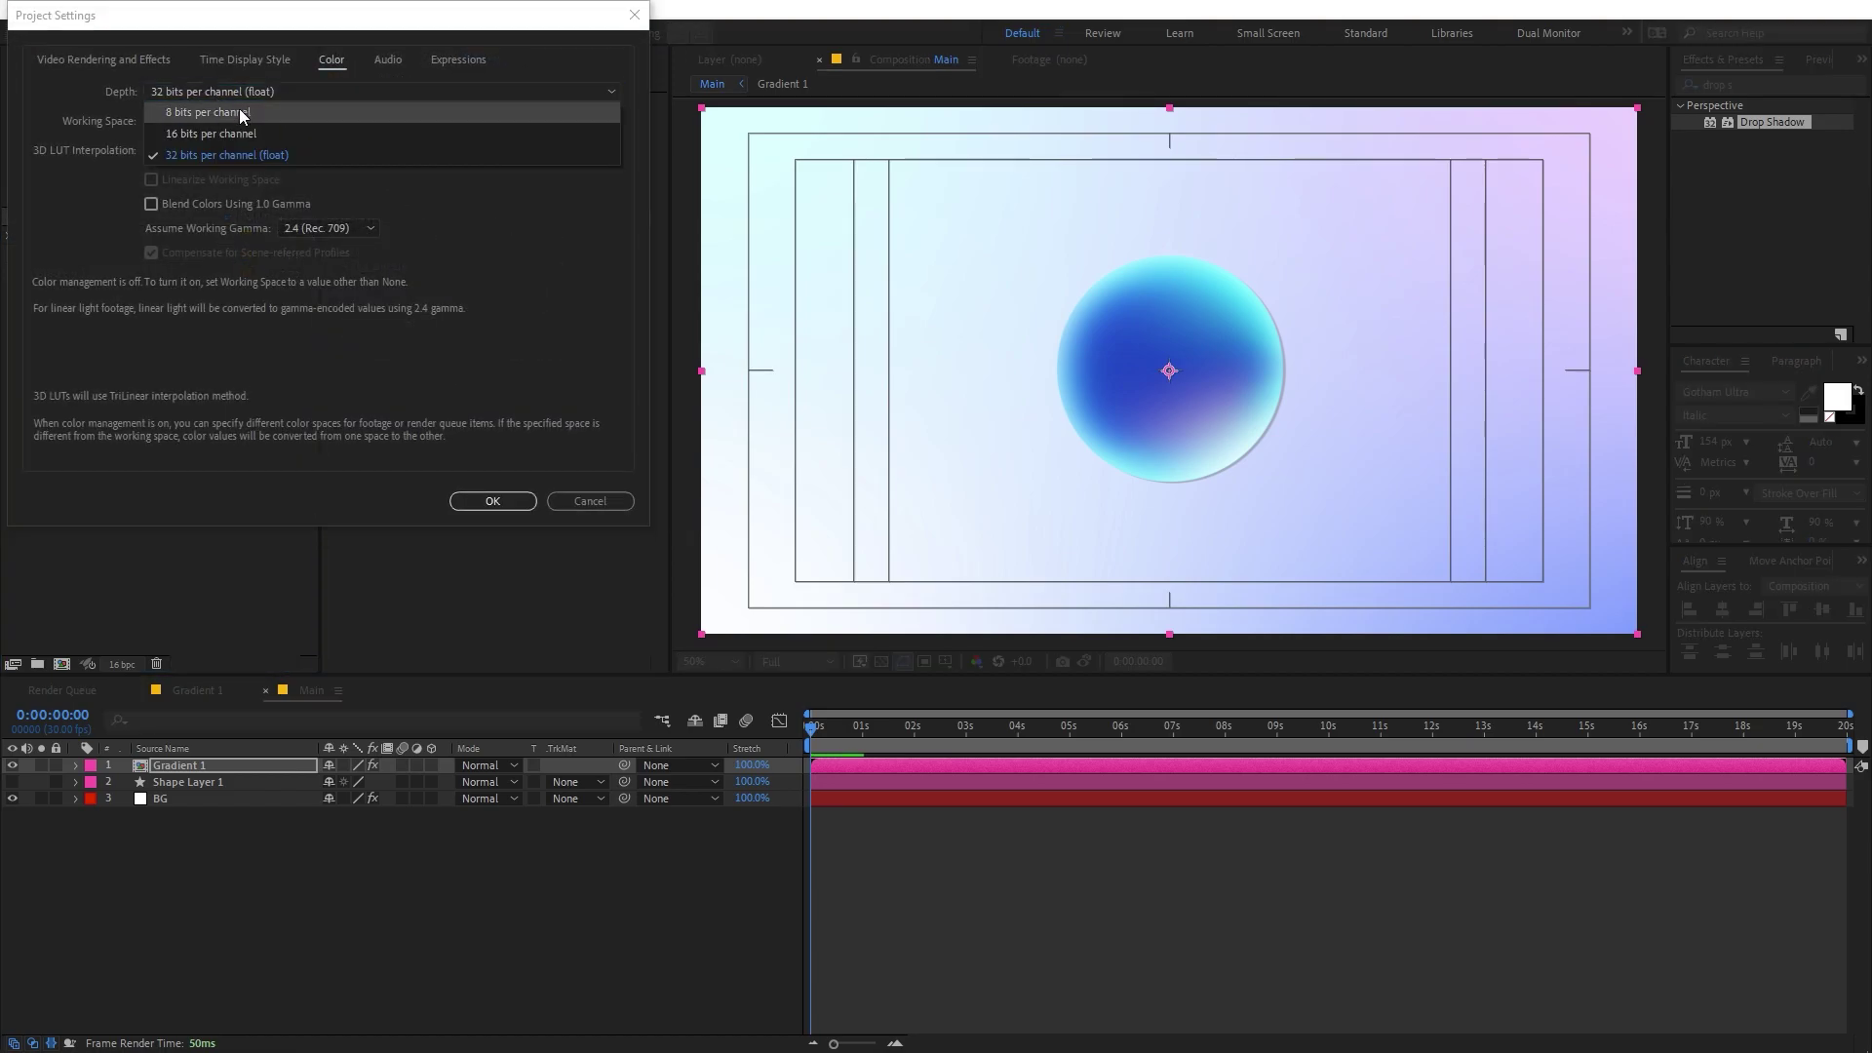
{"action": "left_click", "coordinate": [238, 111]}
{"action": "left_click", "coordinate": [492, 501]}
{"action": "left_click", "coordinate": [126, 667], "text": "alt"}
{"action": "left_click", "coordinate": [126, 667], "text": "alt"}
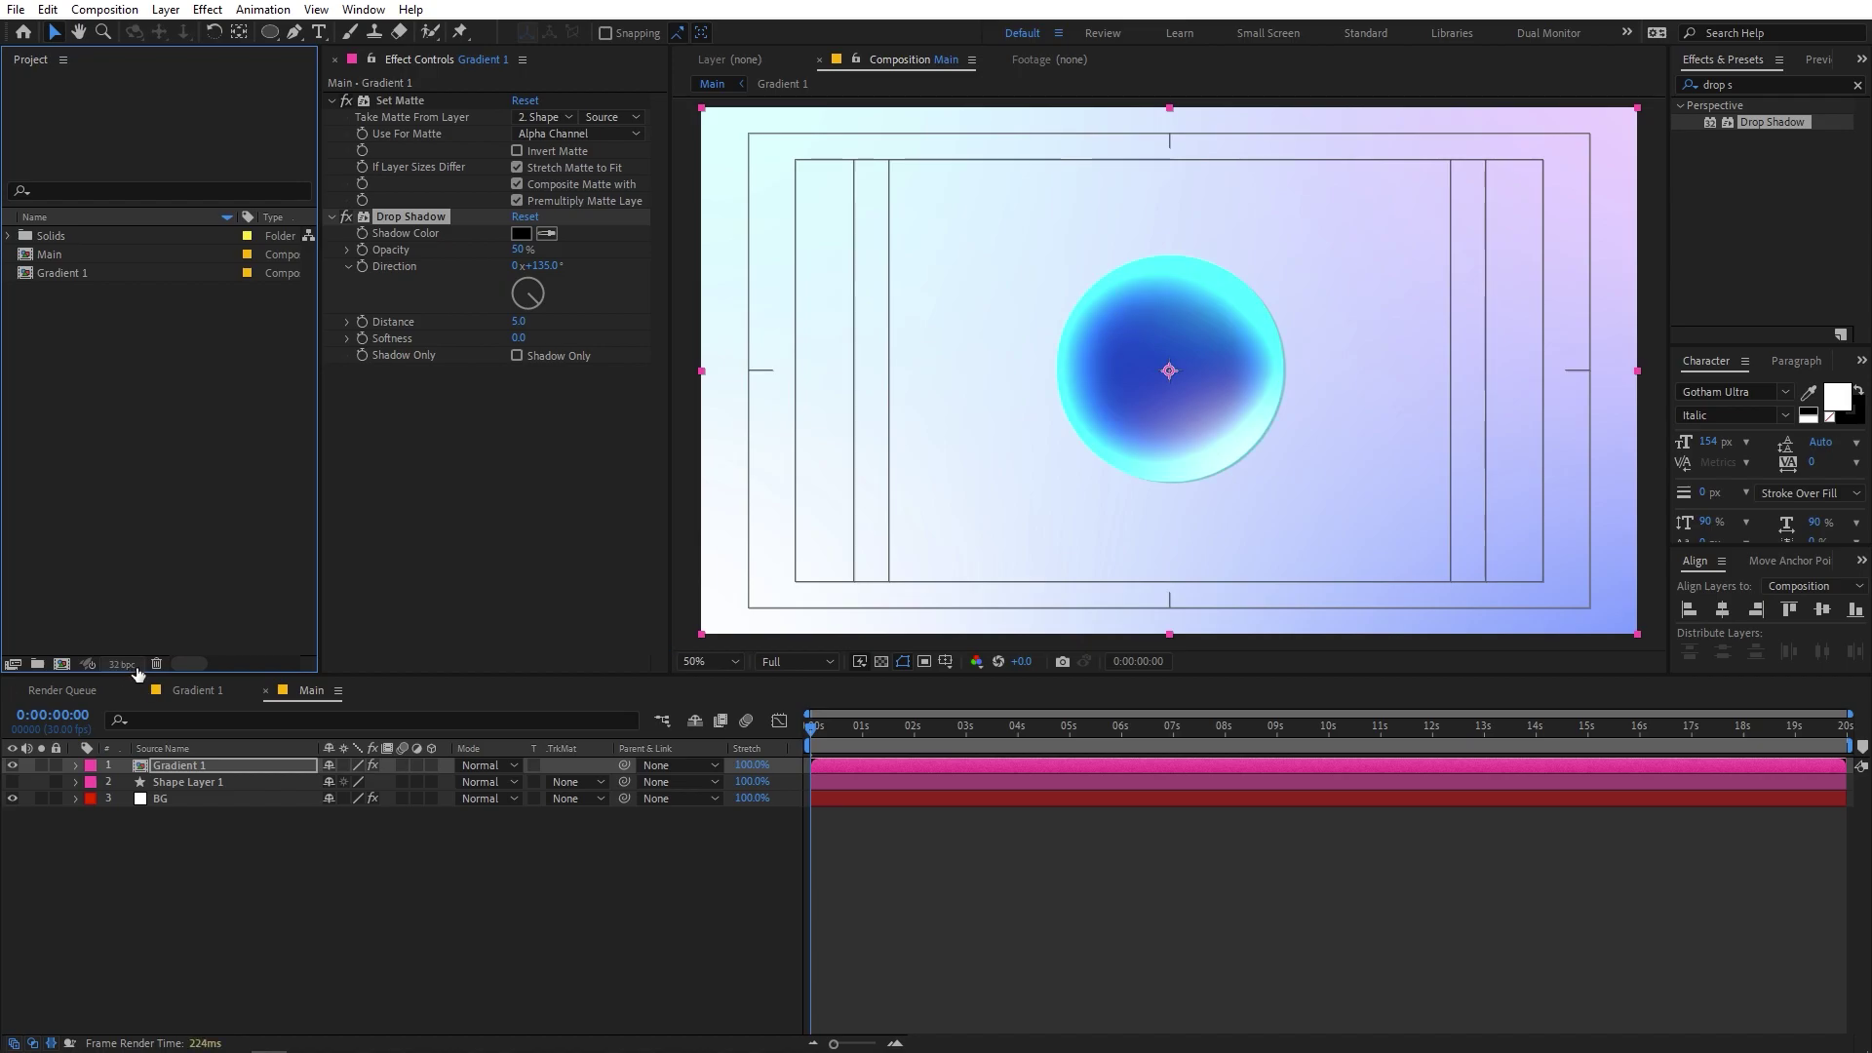
{"action": "left_click", "coordinate": [127, 667], "text": "alt"}
{"action": "left_click", "coordinate": [127, 666], "text": "alt"}
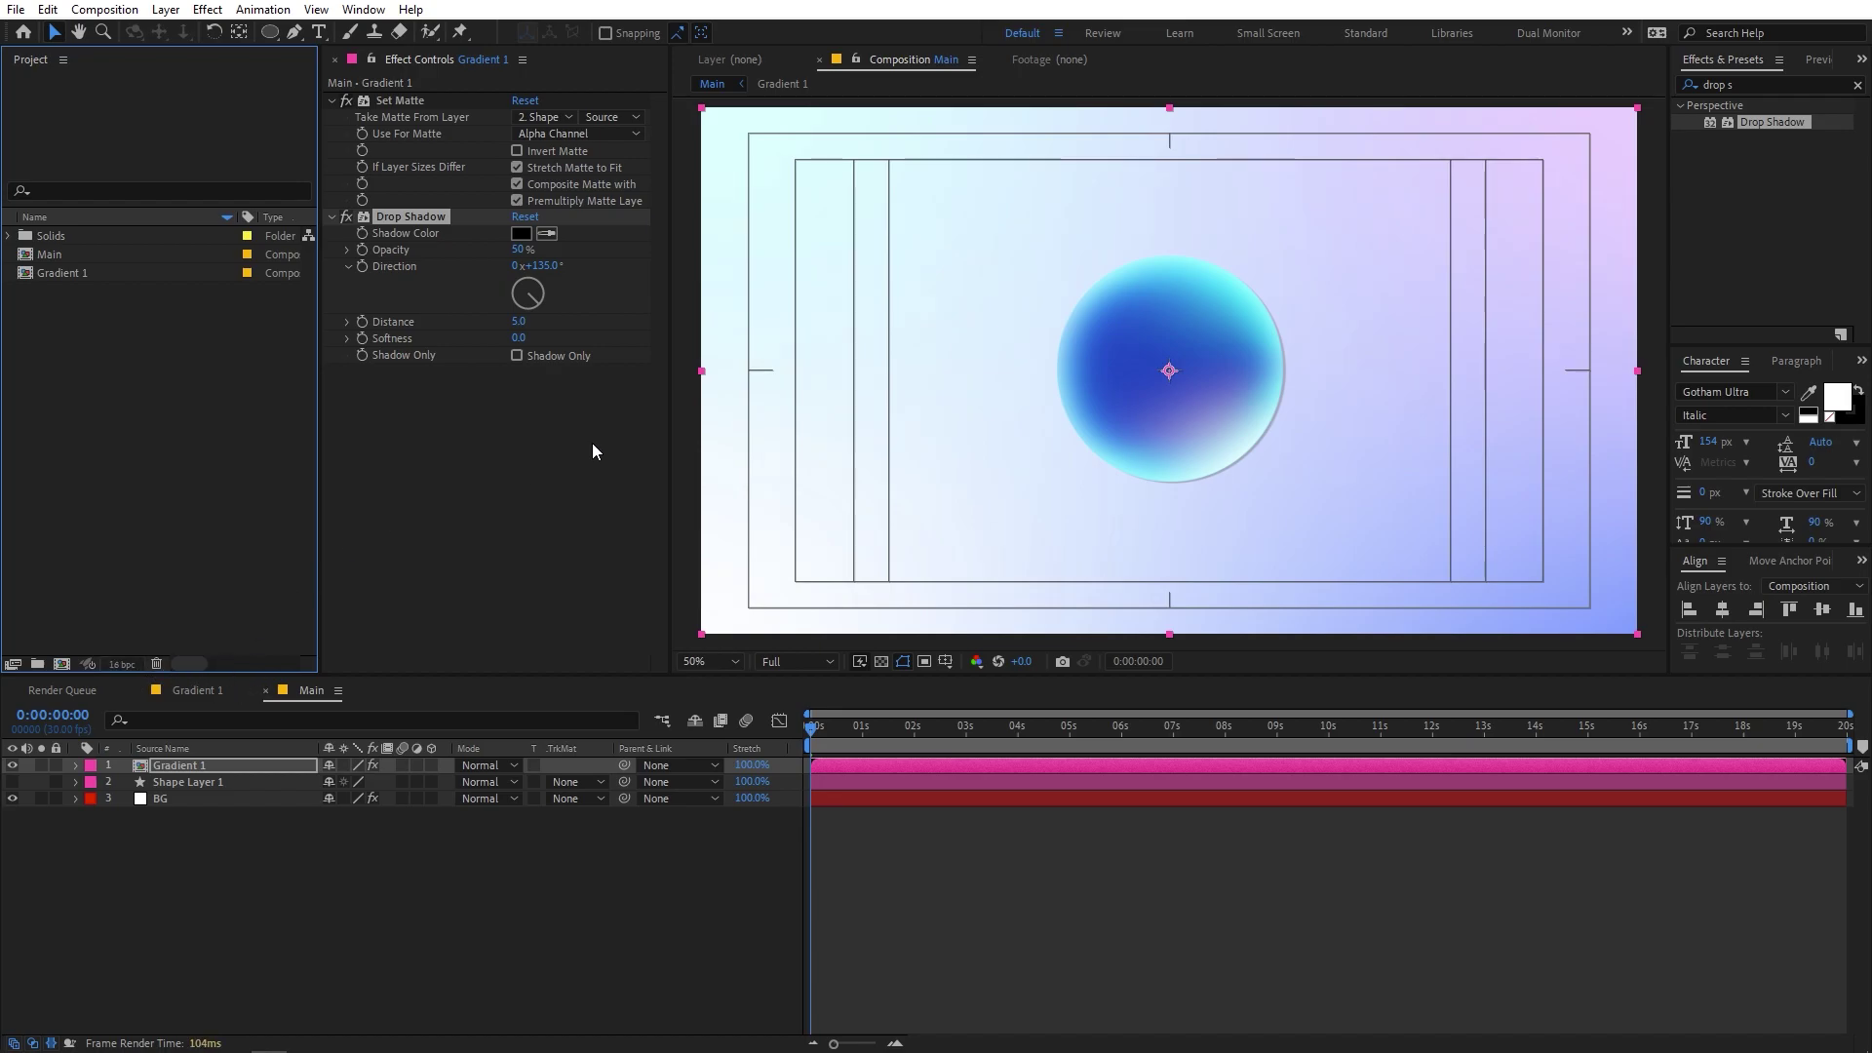
- Set Gradient 1's drop shadow to 15% opacity, a distance of 47 and a softness of 172
{"action": "left_click", "coordinate": [401, 214]}
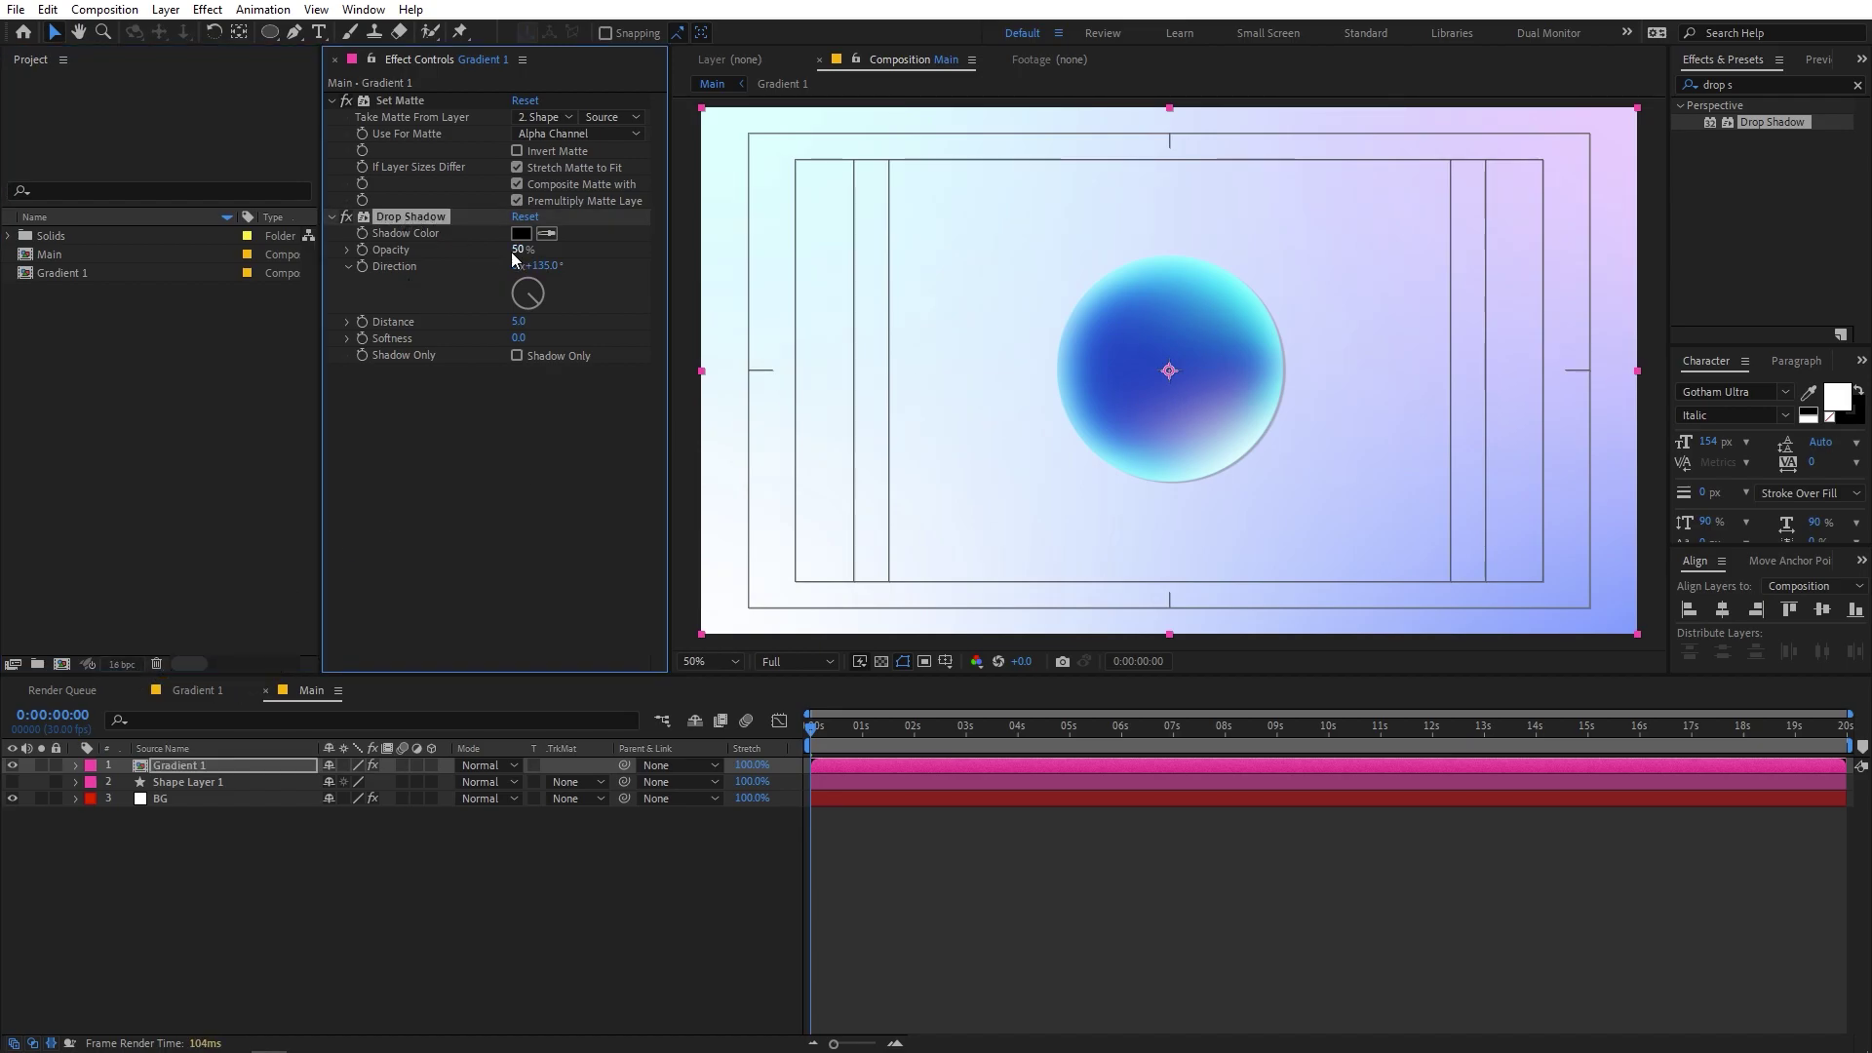
{"action": "left_click_drag", "start_coordinate": [519, 250], "coordinate": [447, 268]}
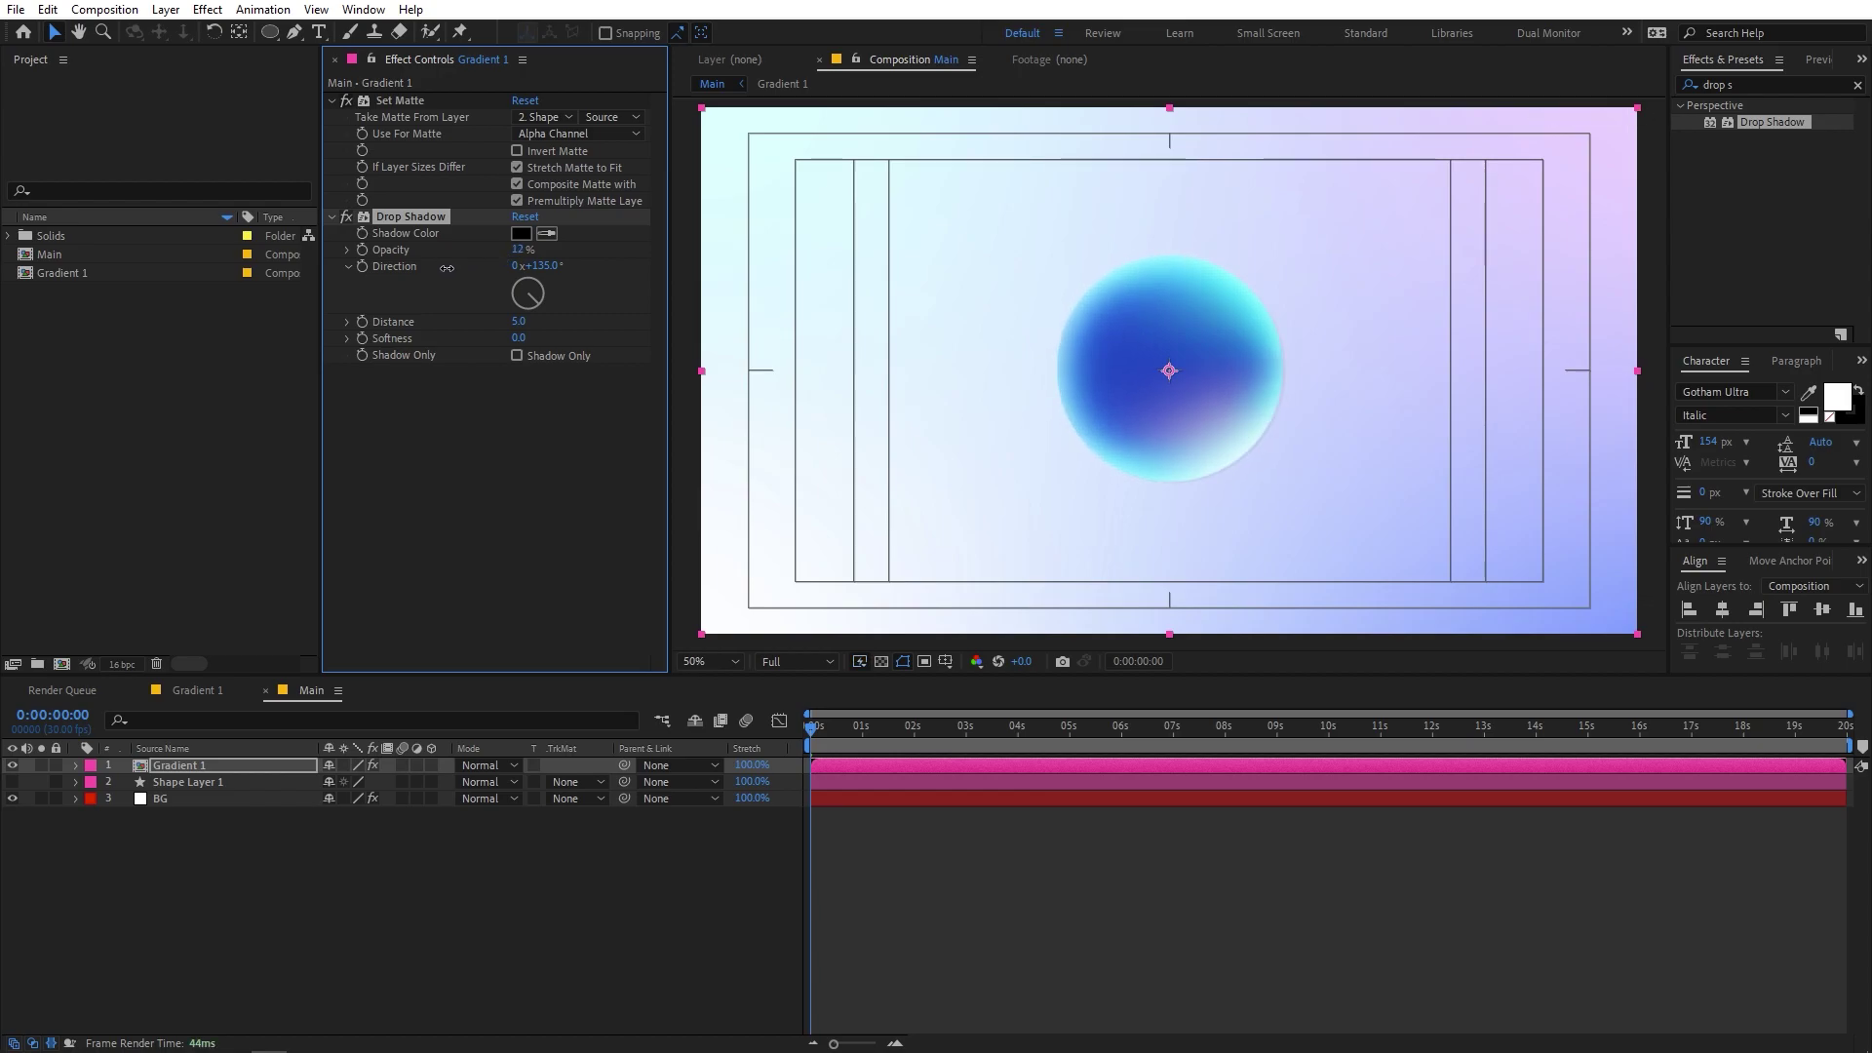
{"action": "left_click", "coordinate": [517, 251]}
{"action": "type", "text": "155"}
{"action": "key", "text": "Return"}
{"action": "left_click_drag", "start_coordinate": [528, 322], "coordinate": [727, 348]}
{"action": "left_click", "coordinate": [552, 517]}
- Compare the circle with and without its drop shadow, keeping the effect enabled
{"action": "left_click", "coordinate": [345, 217]}
{"action": "left_click", "coordinate": [345, 217]}
{"action": "left_click", "coordinate": [345, 217]}
{"action": "left_click", "coordinate": [345, 217]}
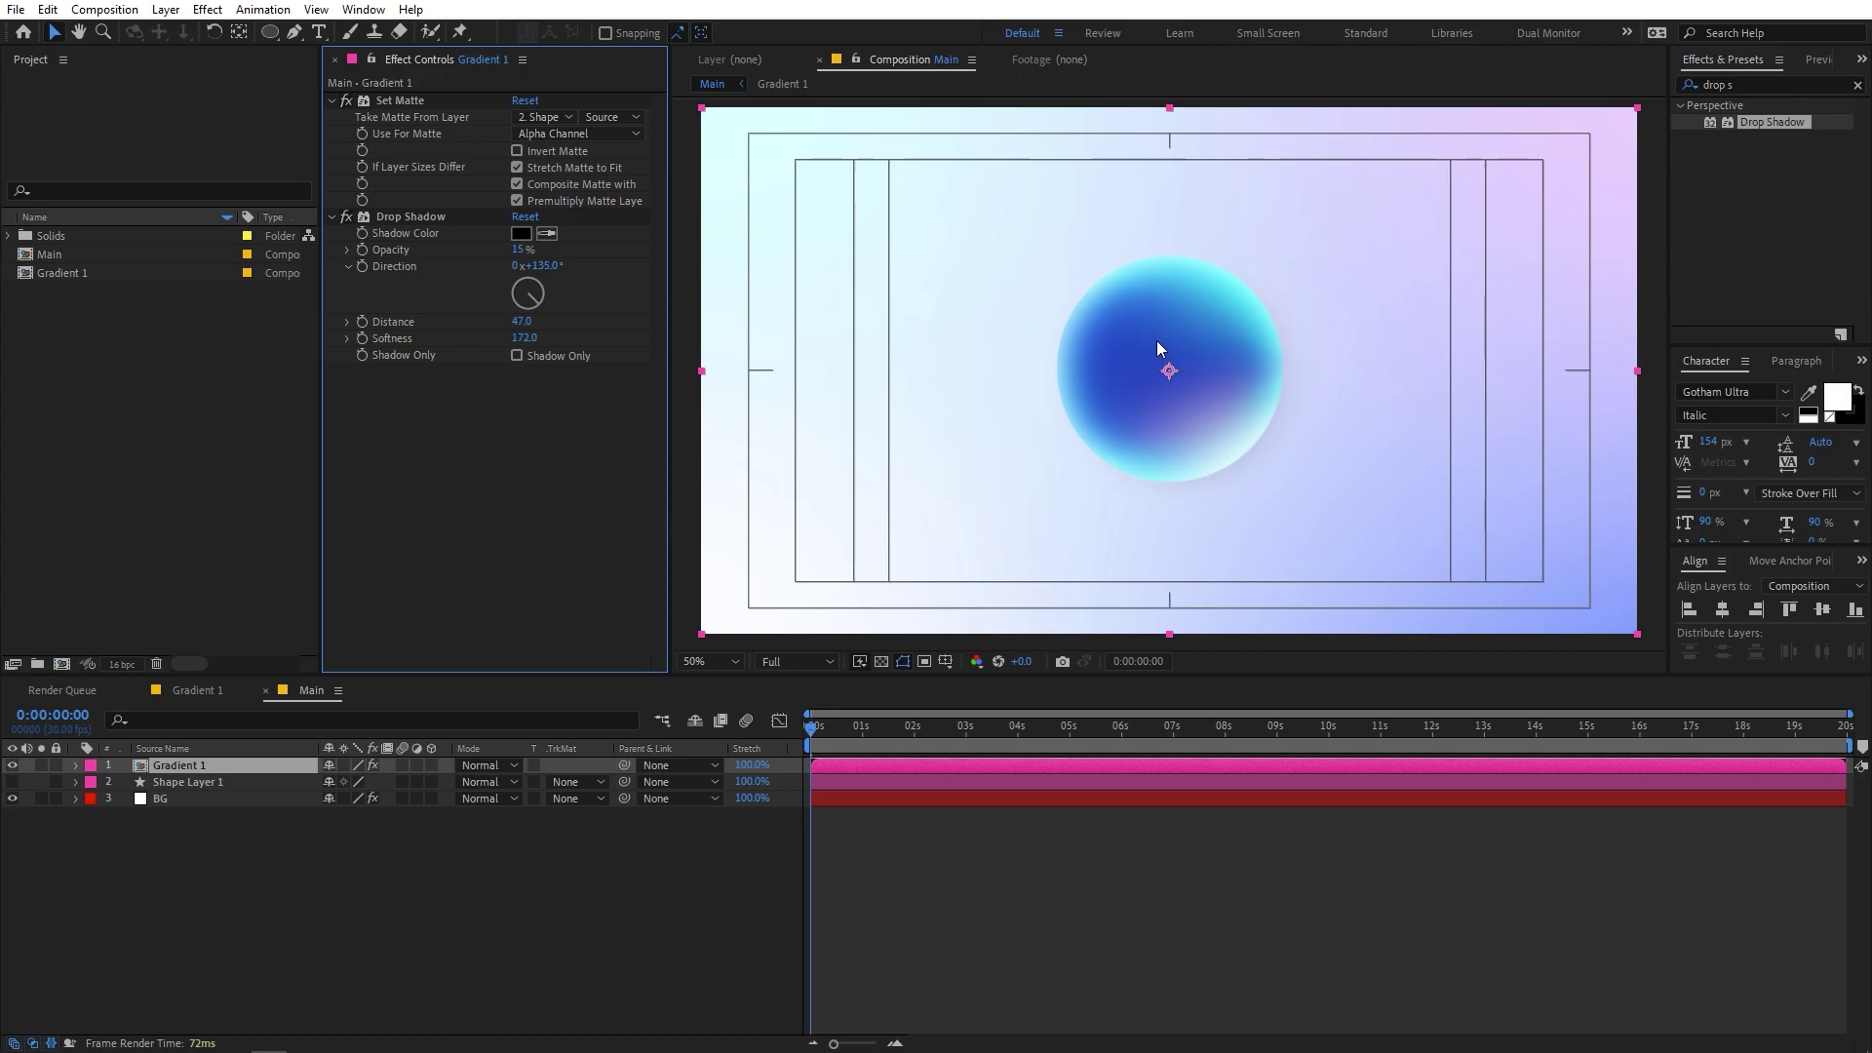
{"action": "left_click", "coordinate": [351, 870]}
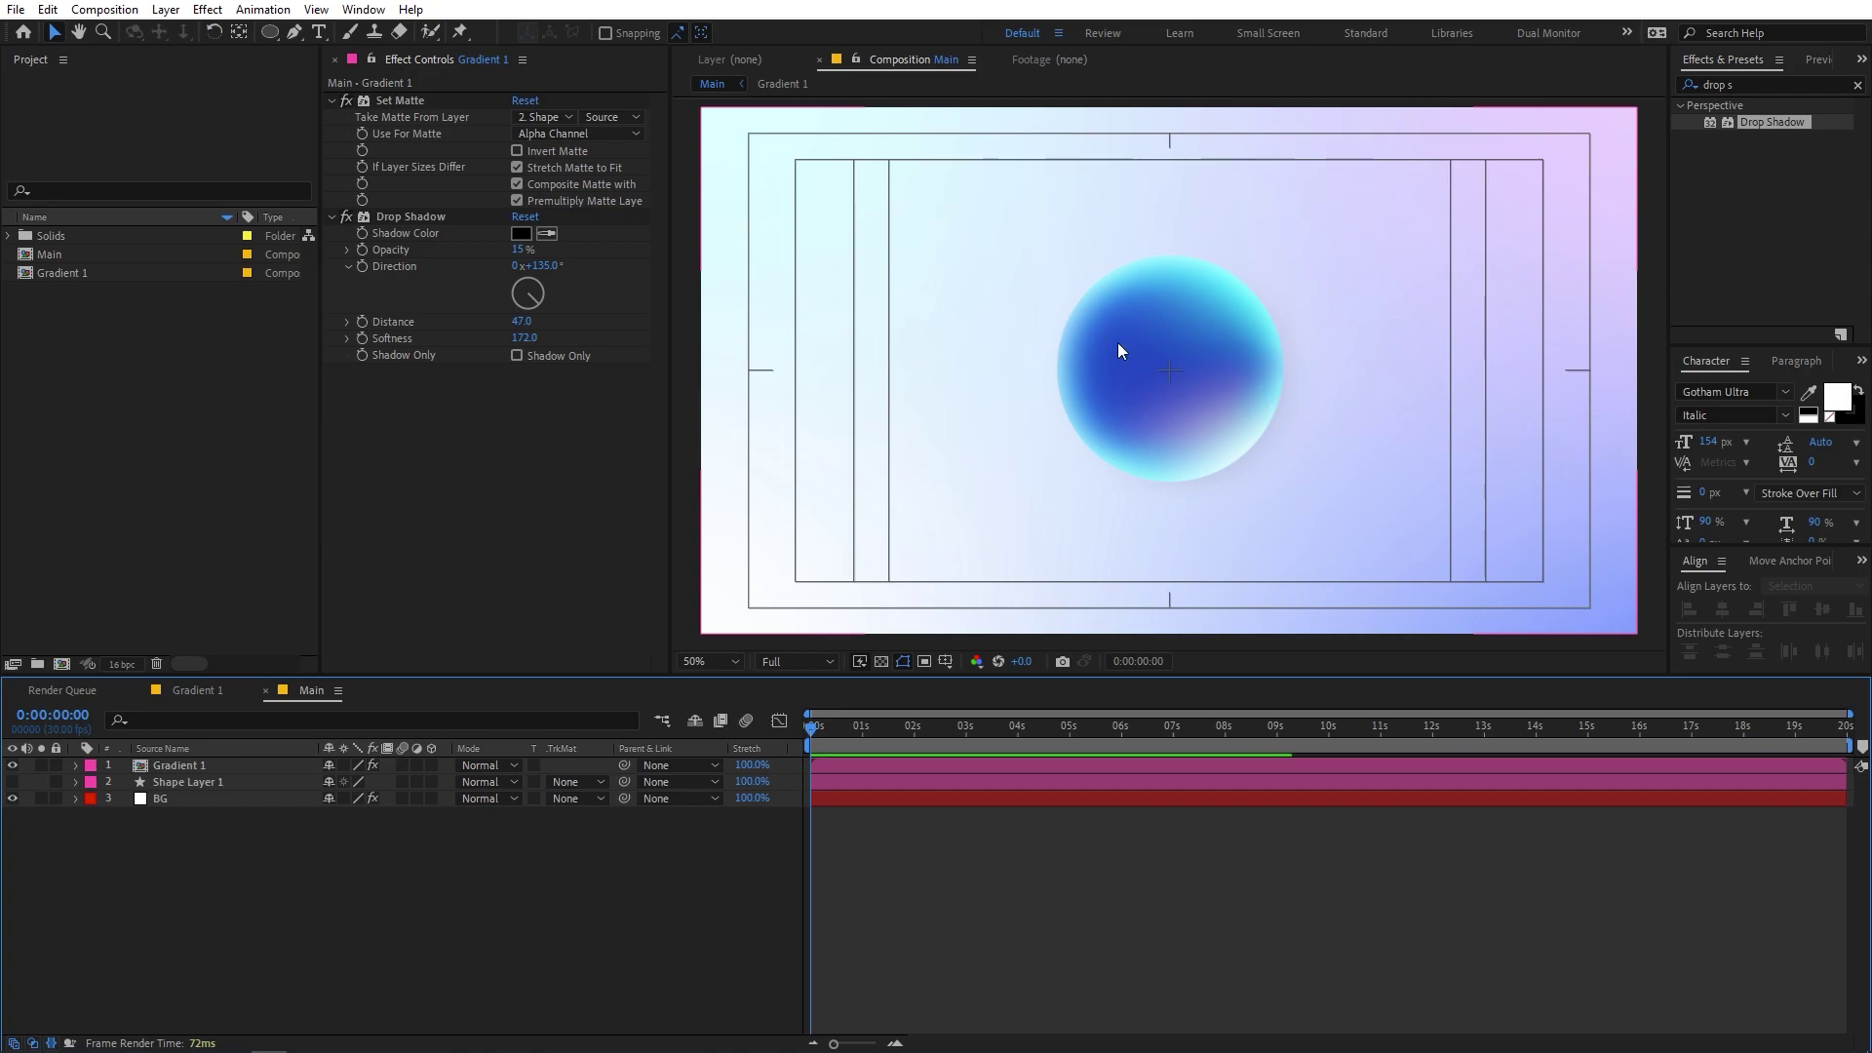
- Duplicate the Gradient 1 and Shape Layer 1 layers and place Shape Layer 2 directly beneath the top Gradient 1 copy
{"action": "left_click", "coordinate": [172, 767]}
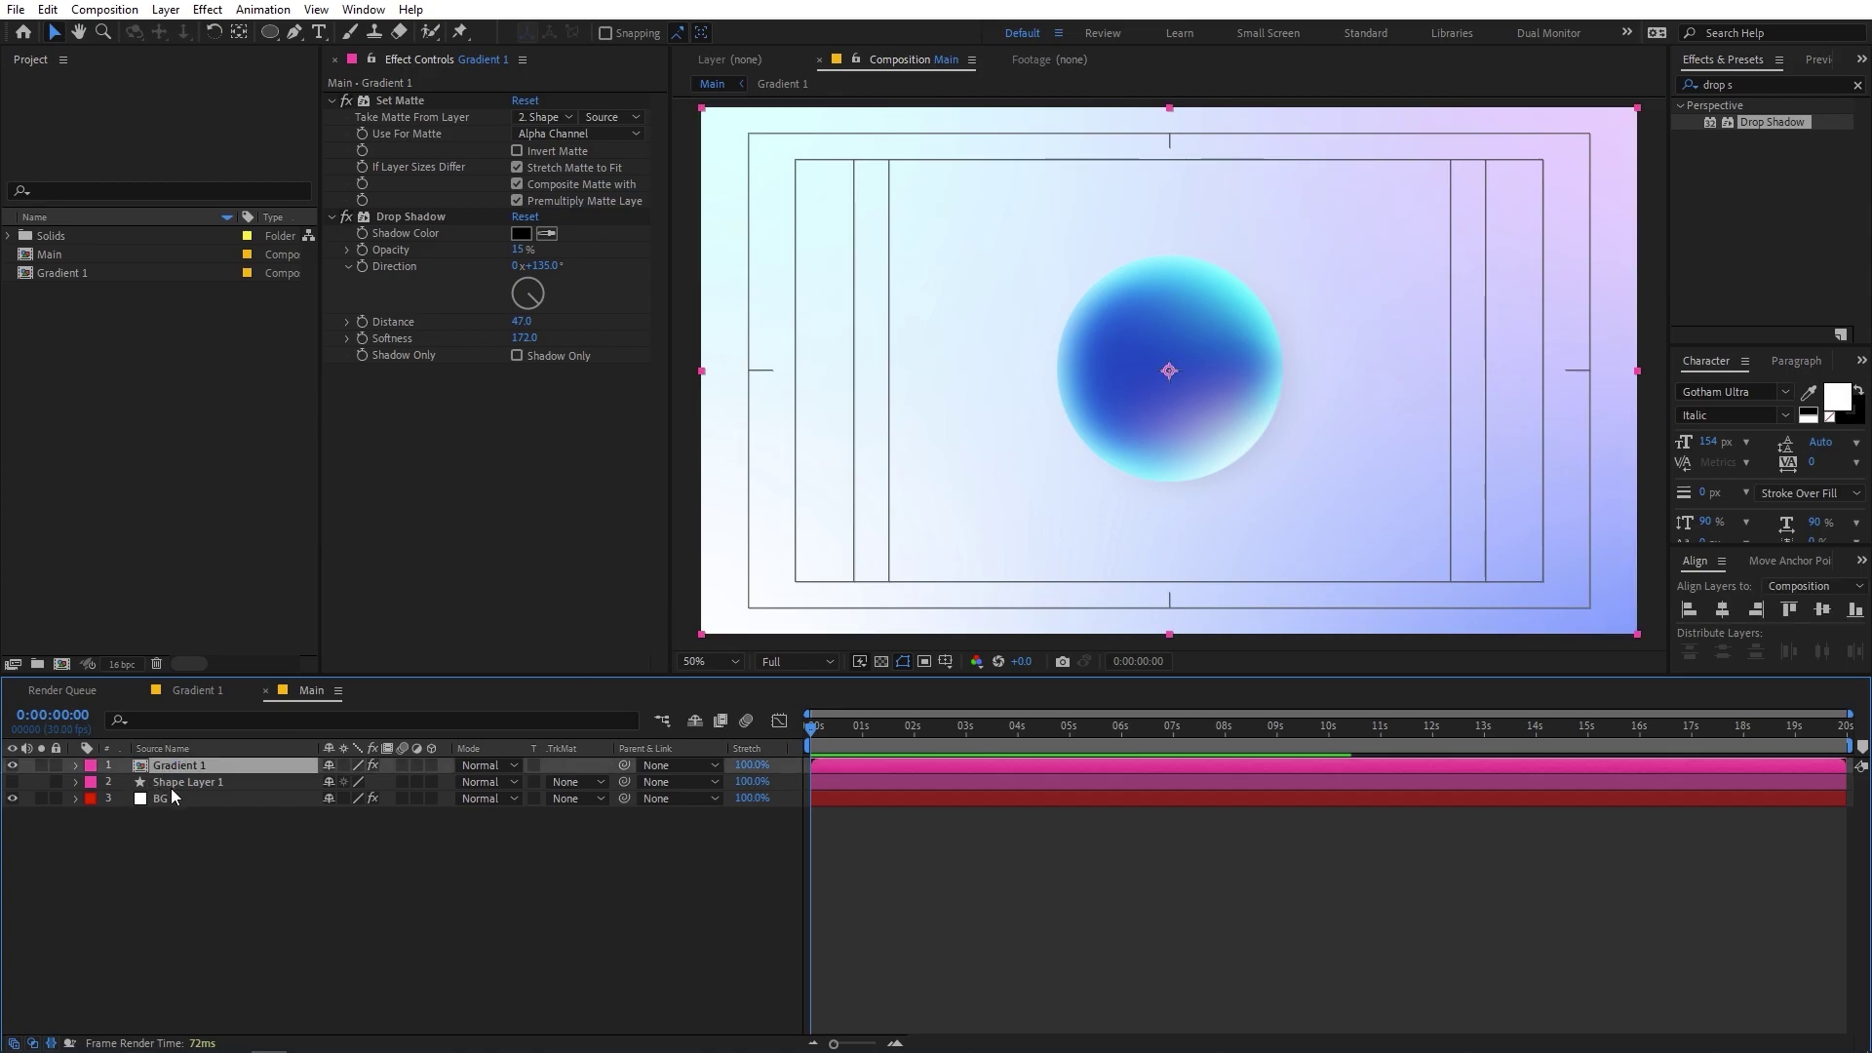
{"action": "left_click", "coordinate": [176, 783], "text": "shift"}
{"action": "key", "text": "ctrl+d"}
{"action": "key", "text": "ctrl+d"}
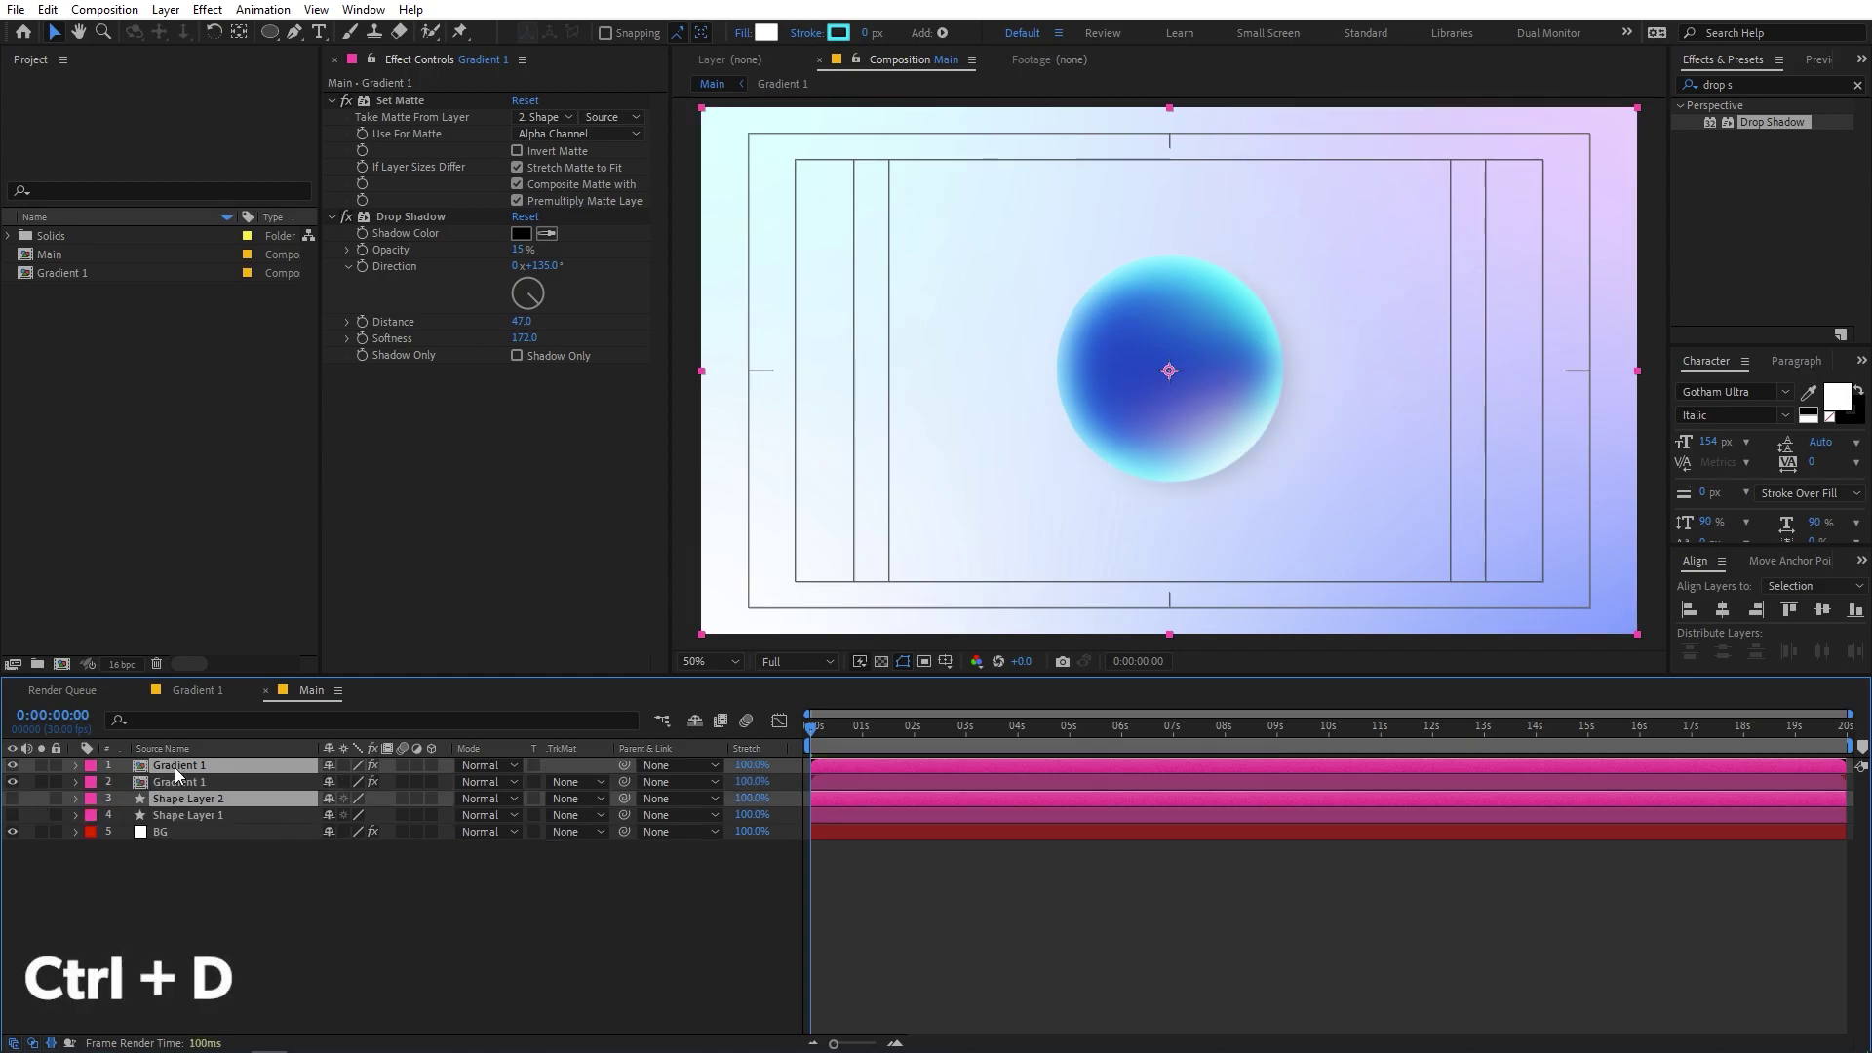
{"action": "left_click_drag", "start_coordinate": [172, 797], "coordinate": [169, 775]}
- Change the label color of the top Gradient 1 layer and Shape Layer 2 to Green
{"action": "left_click", "coordinate": [92, 764]}
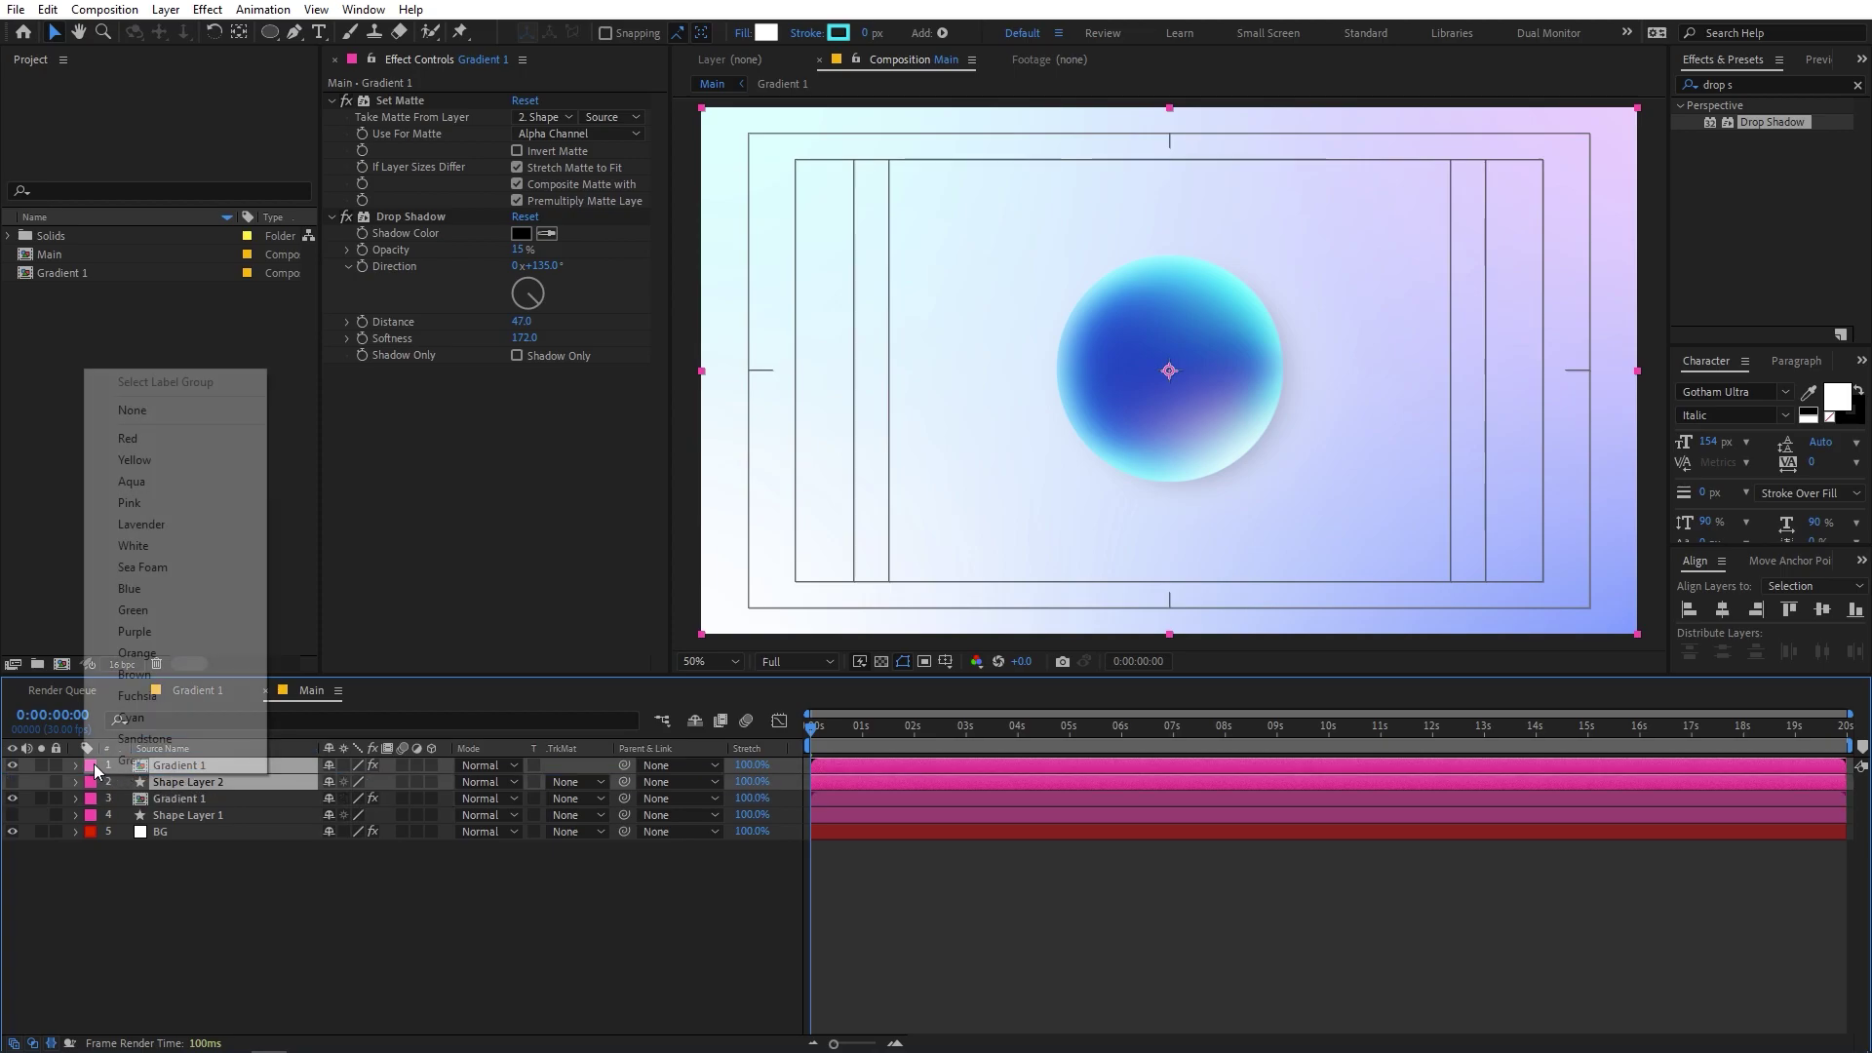
{"action": "left_click", "coordinate": [132, 609]}
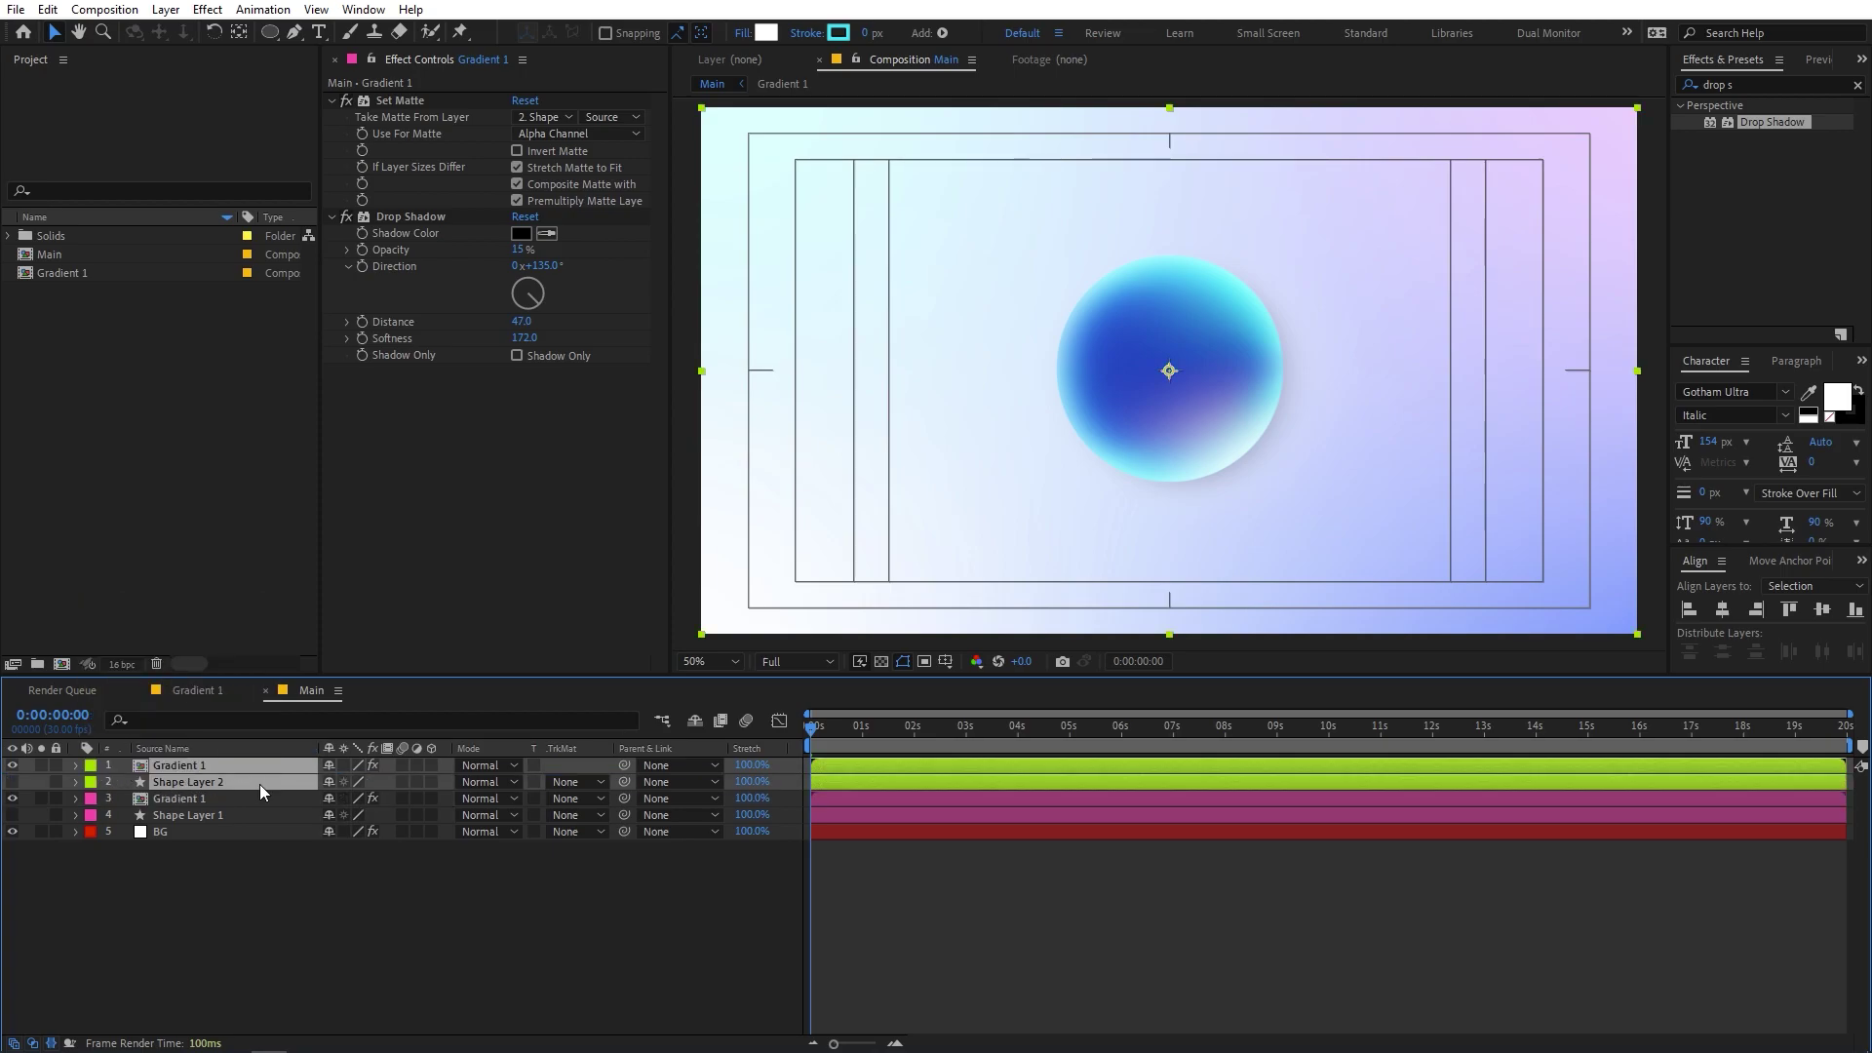
{"action": "left_click", "coordinate": [359, 910]}
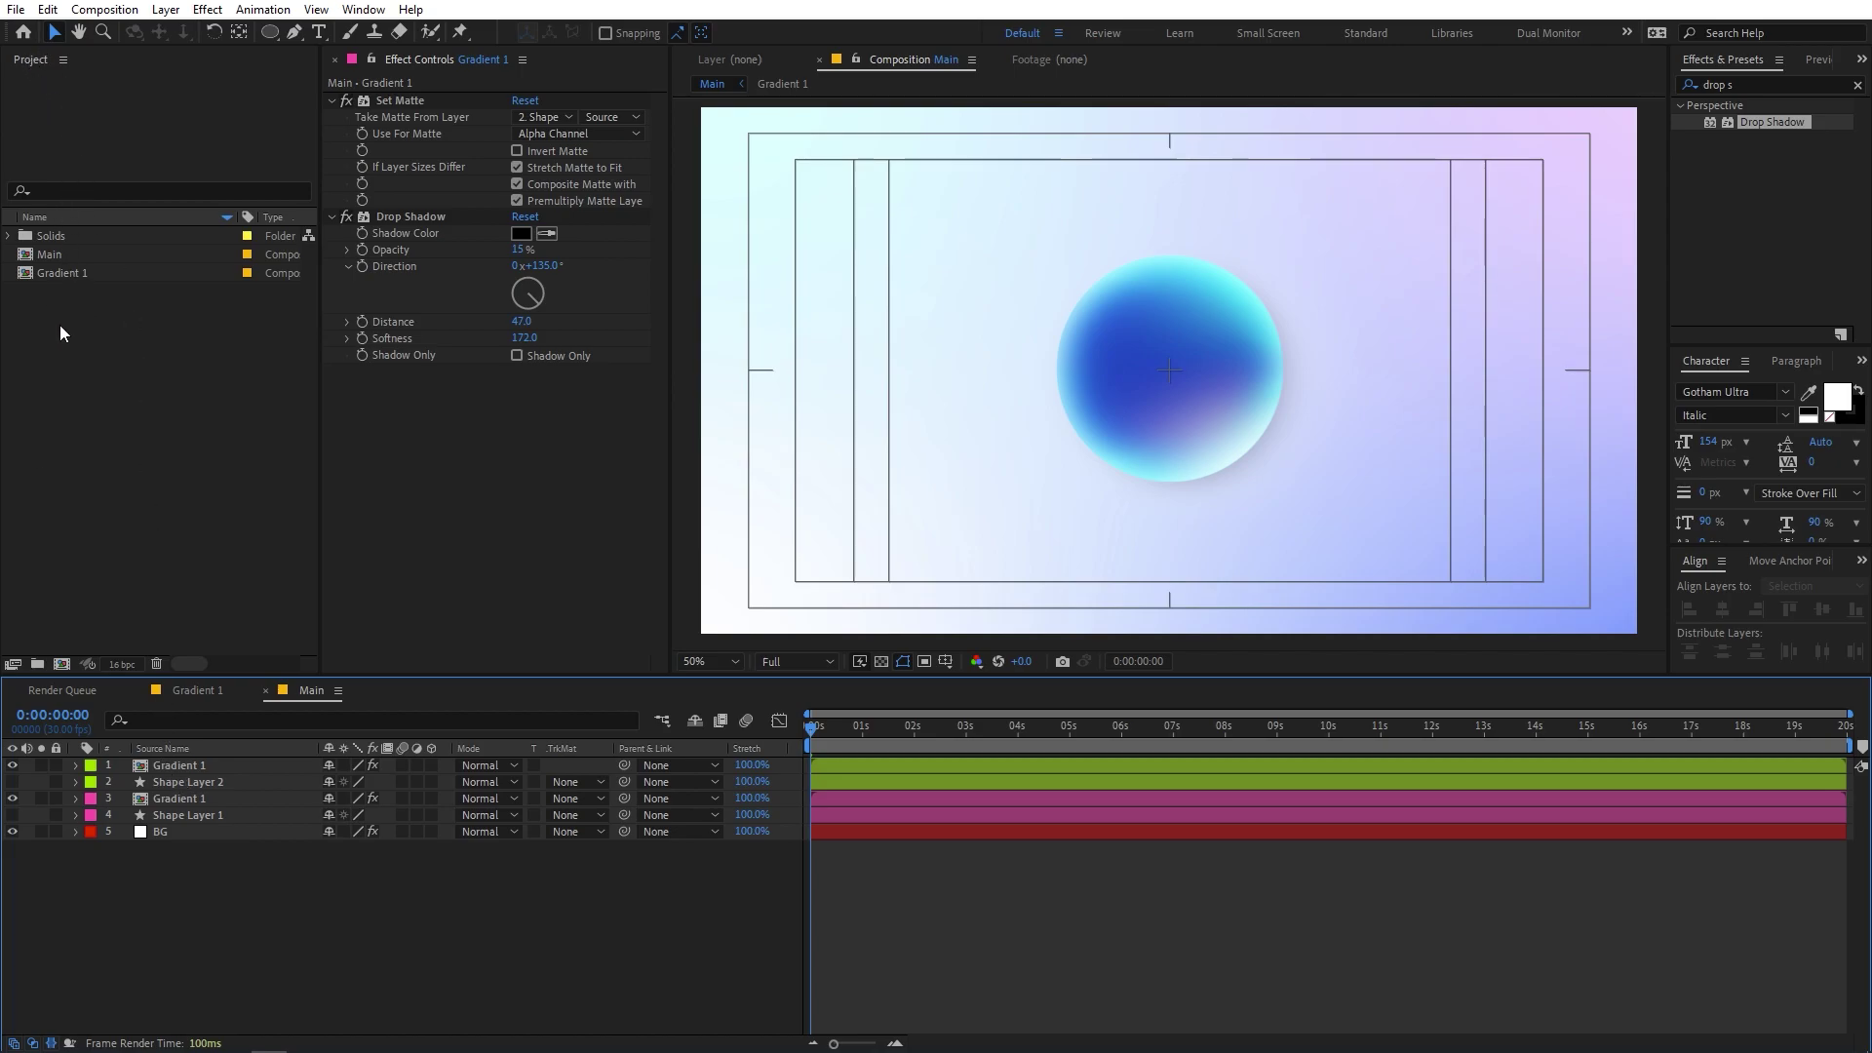
- Duplicate the Gradient 1 composition in the project and replace the top Gradient 1 layer's source with Gradient 2
{"action": "left_click", "coordinate": [56, 272]}
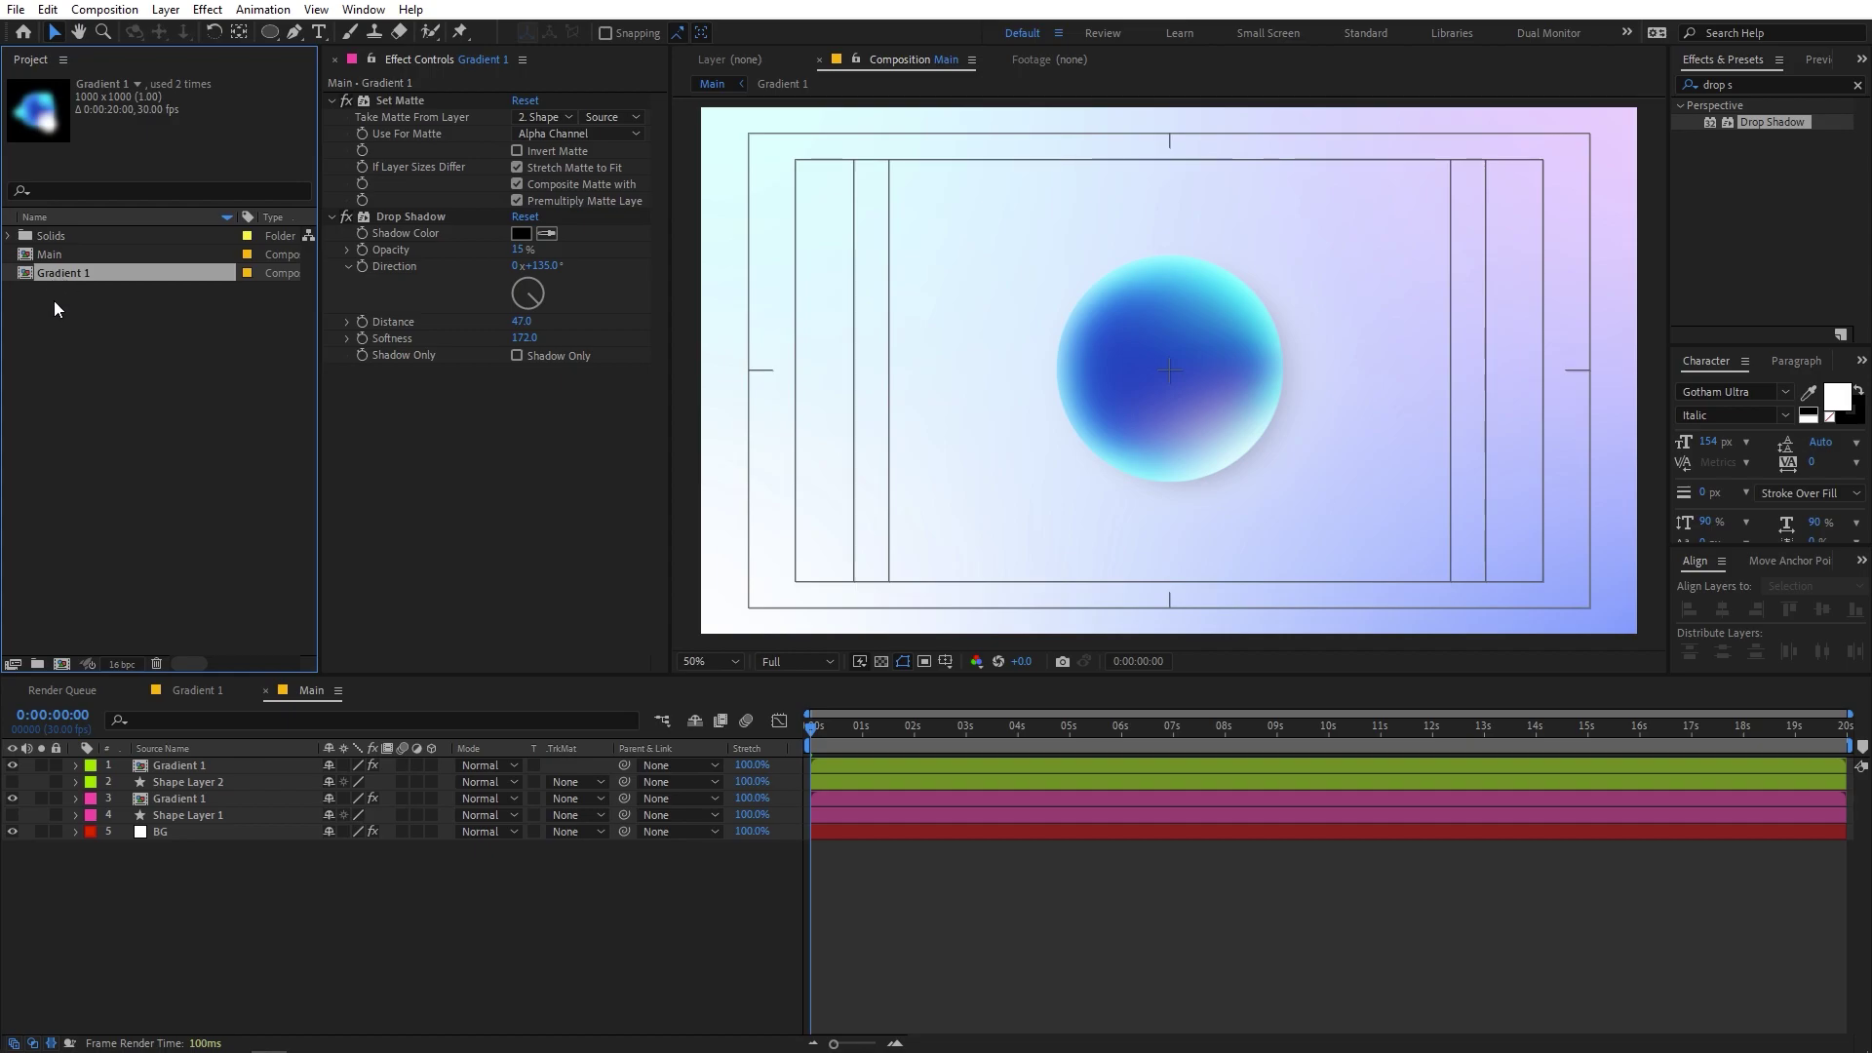
{"action": "key", "text": "ctrl+d"}
{"action": "left_click", "coordinate": [74, 344]}
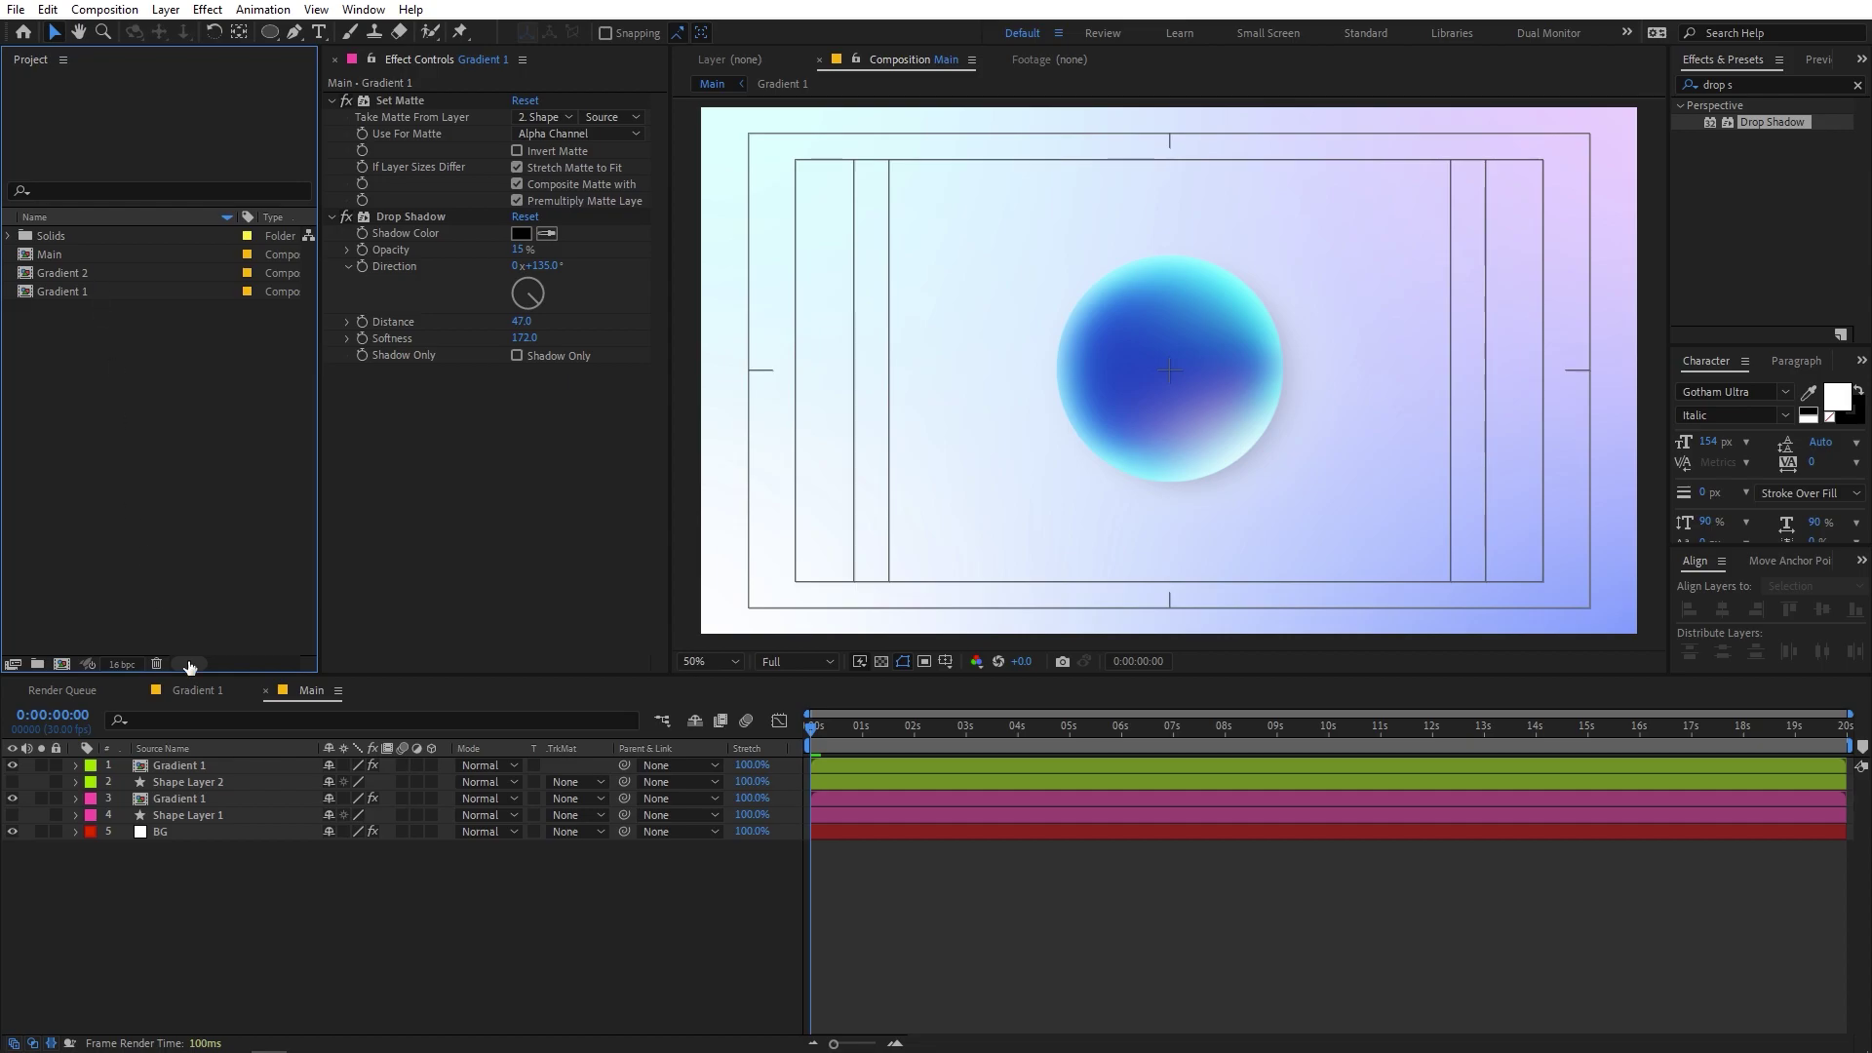
{"action": "left_click", "coordinate": [178, 764]}
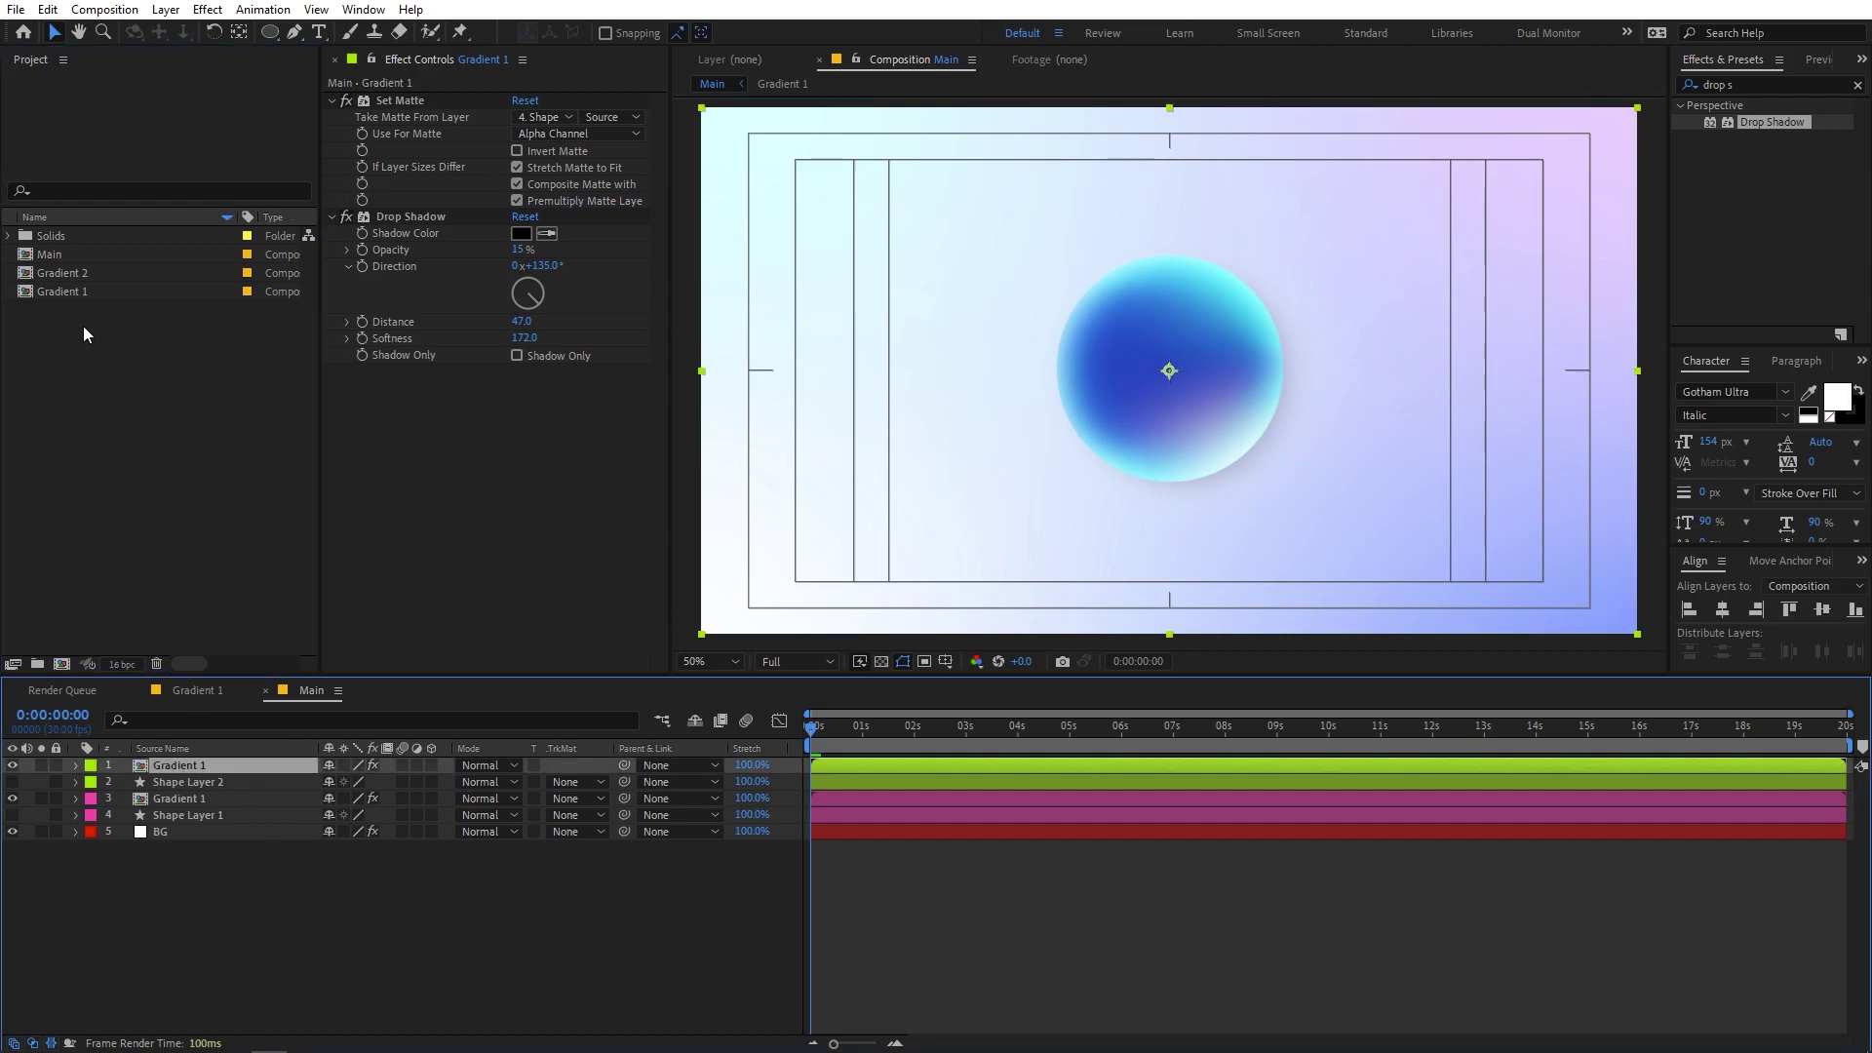
{"action": "left_click", "coordinate": [57, 273]}
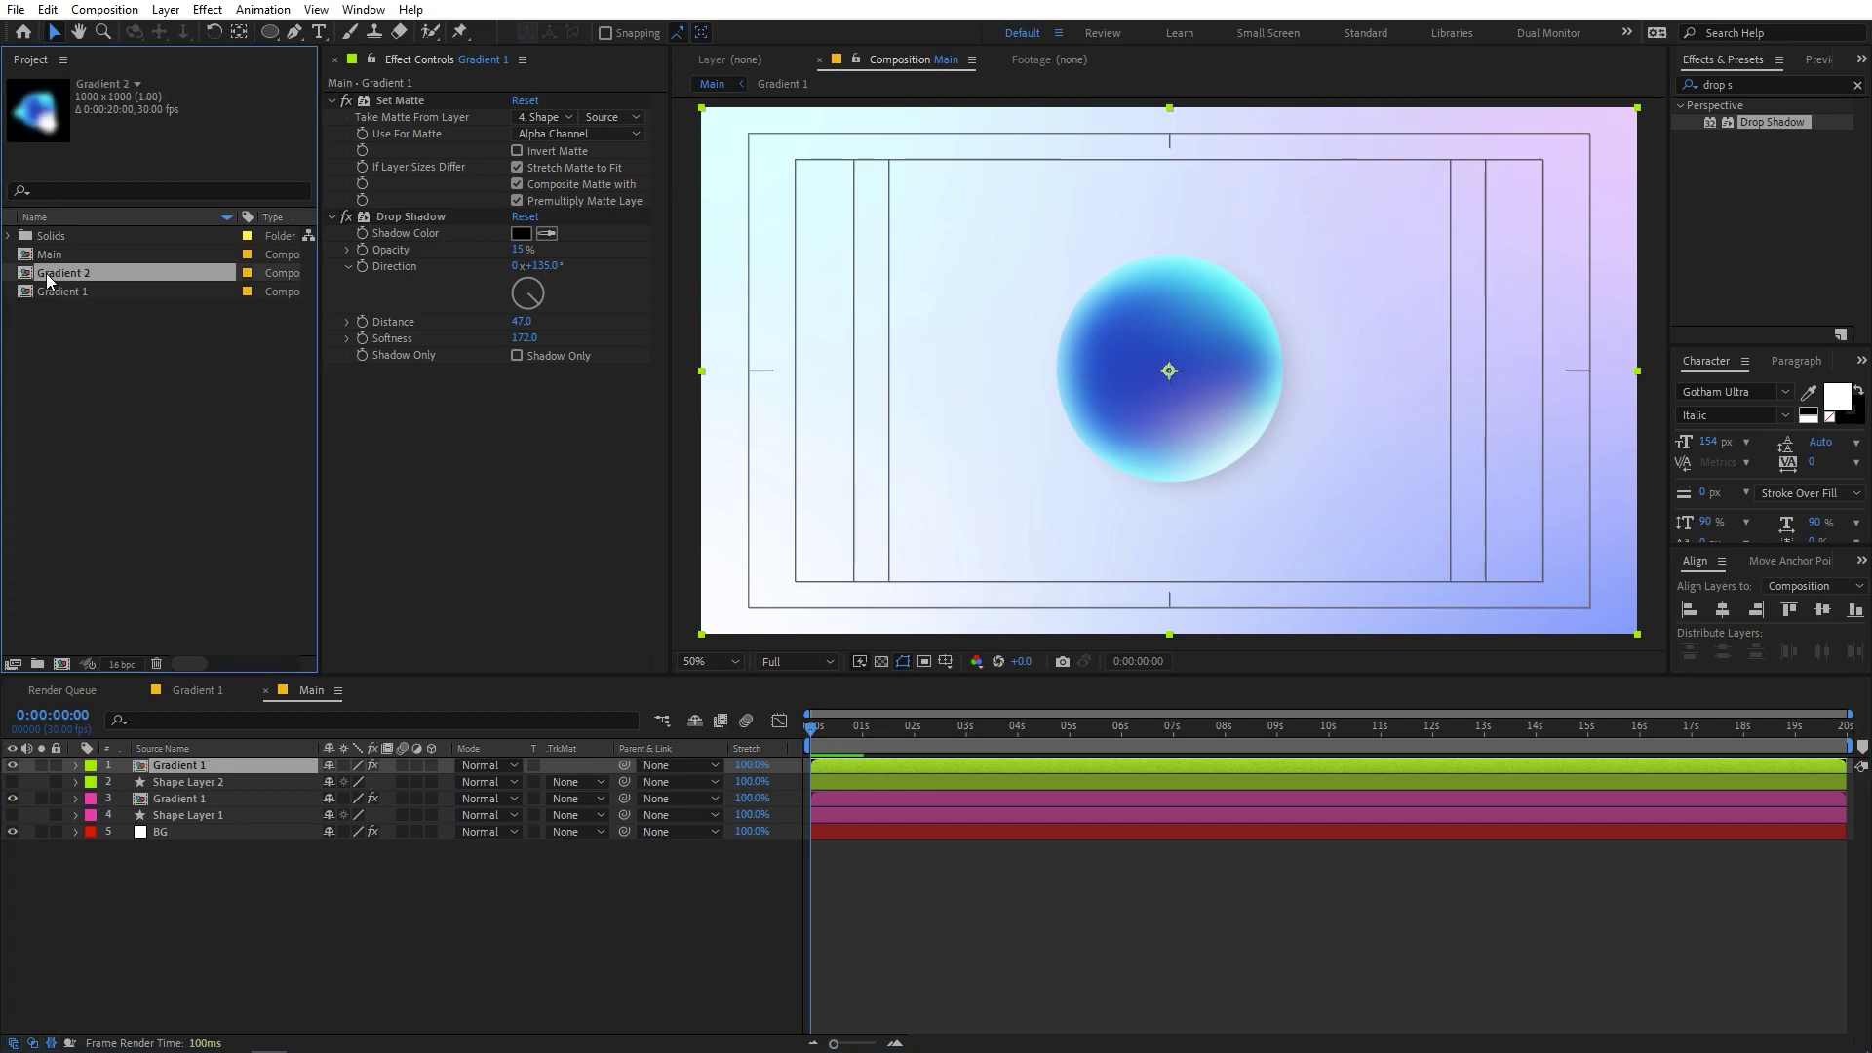
{"action": "left_click_drag", "start_coordinate": [27, 278], "coordinate": [139, 775]}
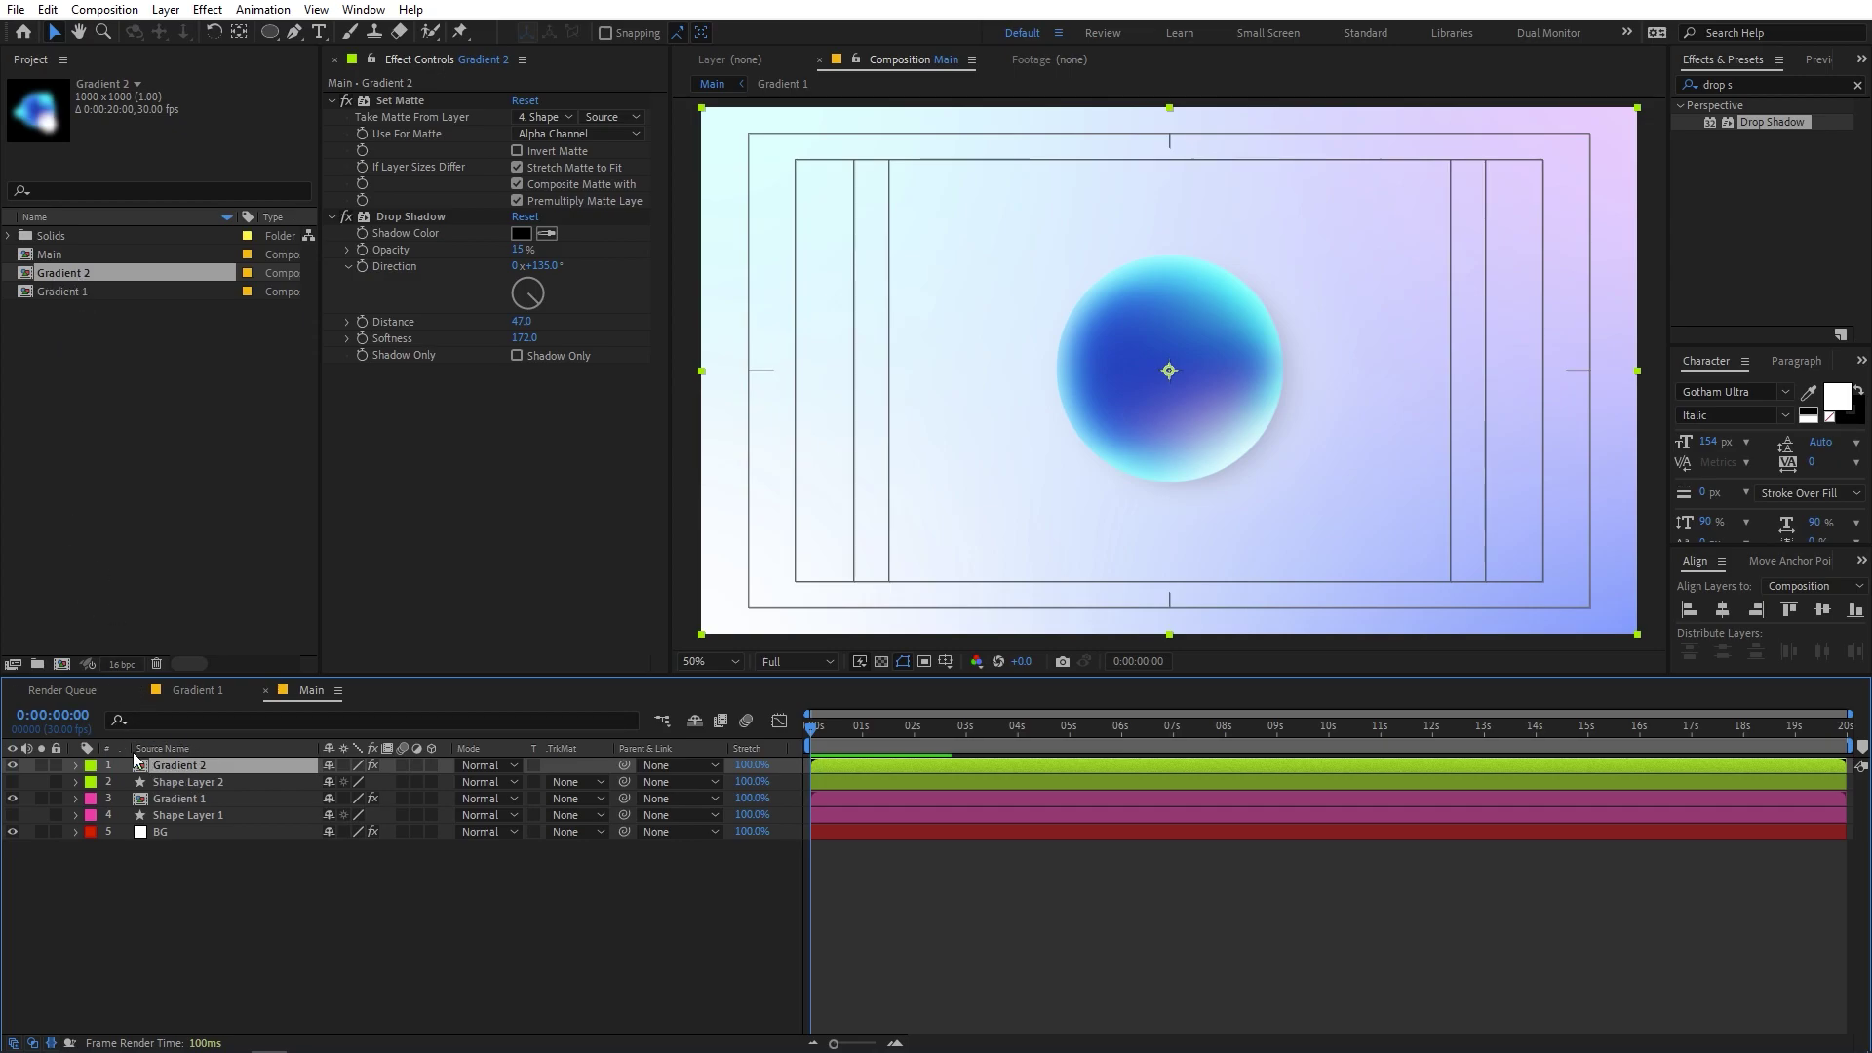
- Open the Gradient 2 composition and hide its Adjustment Layer 1 to reveal the unblurred shapes
{"action": "double_click", "coordinate": [139, 766]}
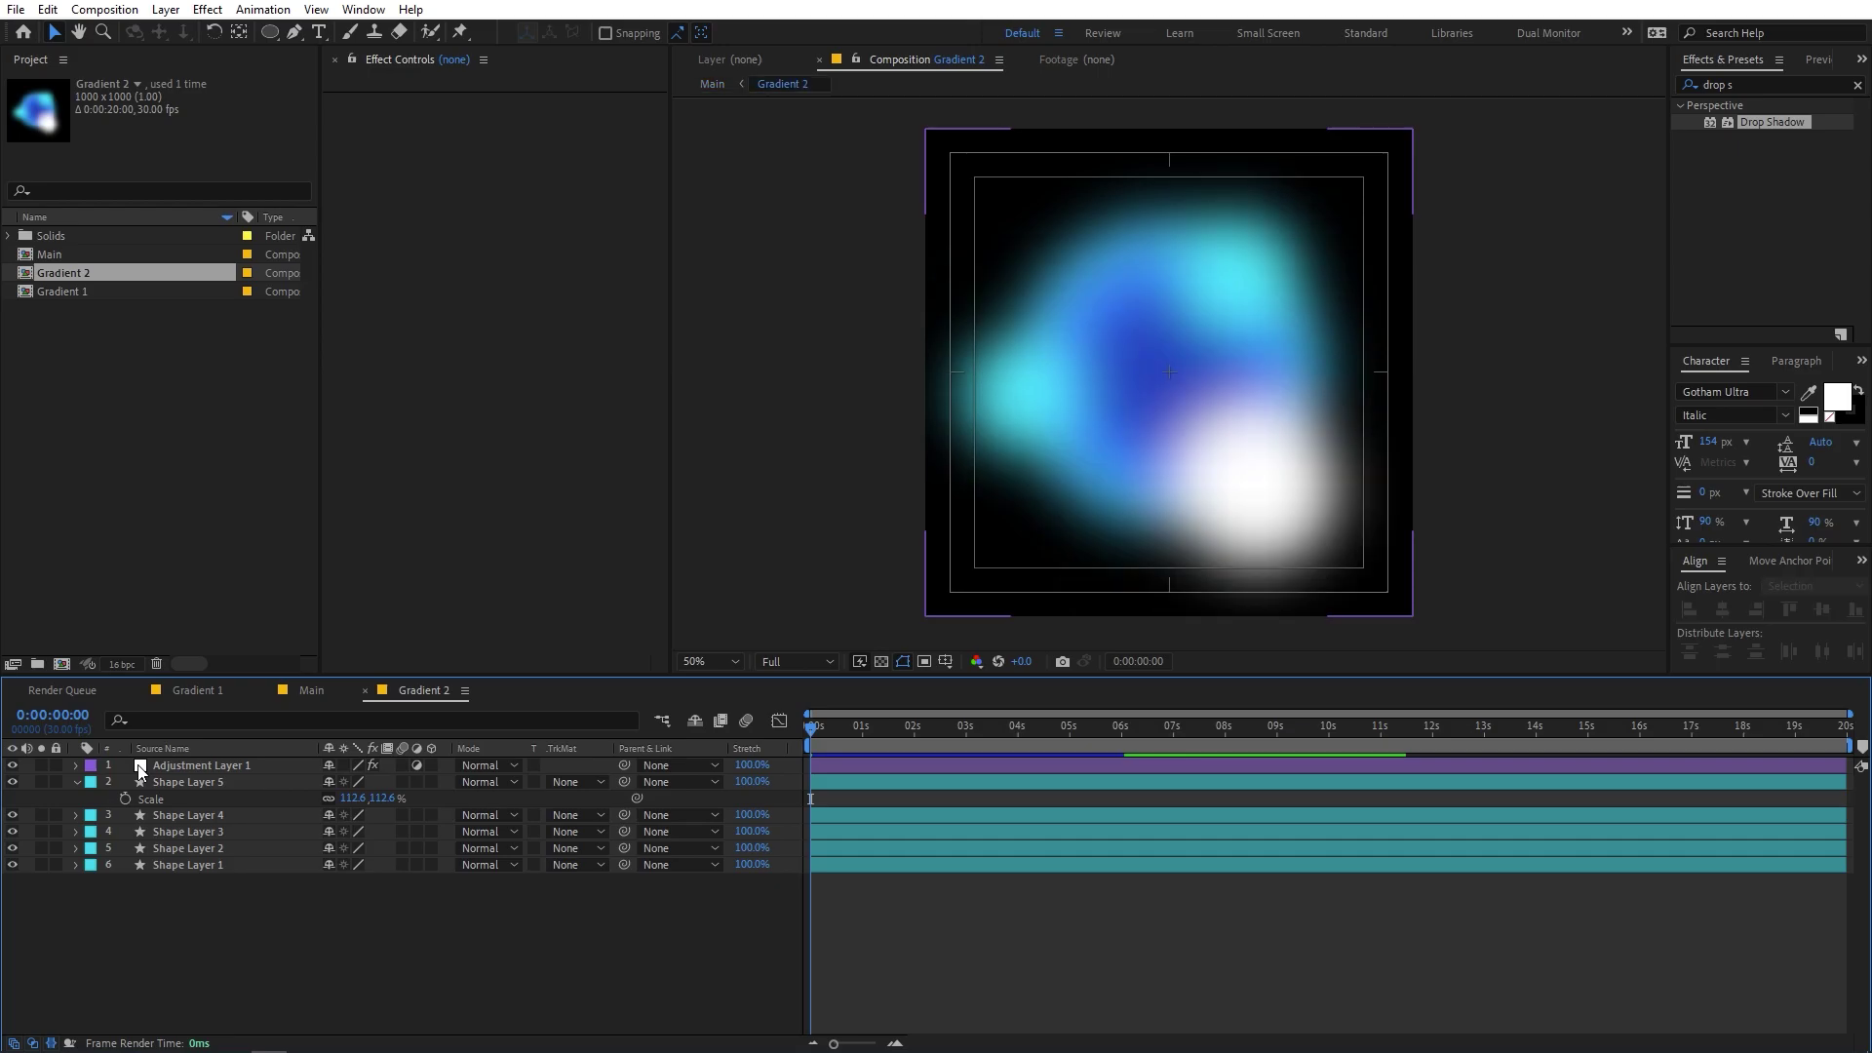
{"action": "left_click", "coordinate": [13, 765]}
{"action": "left_click", "coordinate": [198, 831]}
{"action": "left_click", "coordinate": [189, 866]}
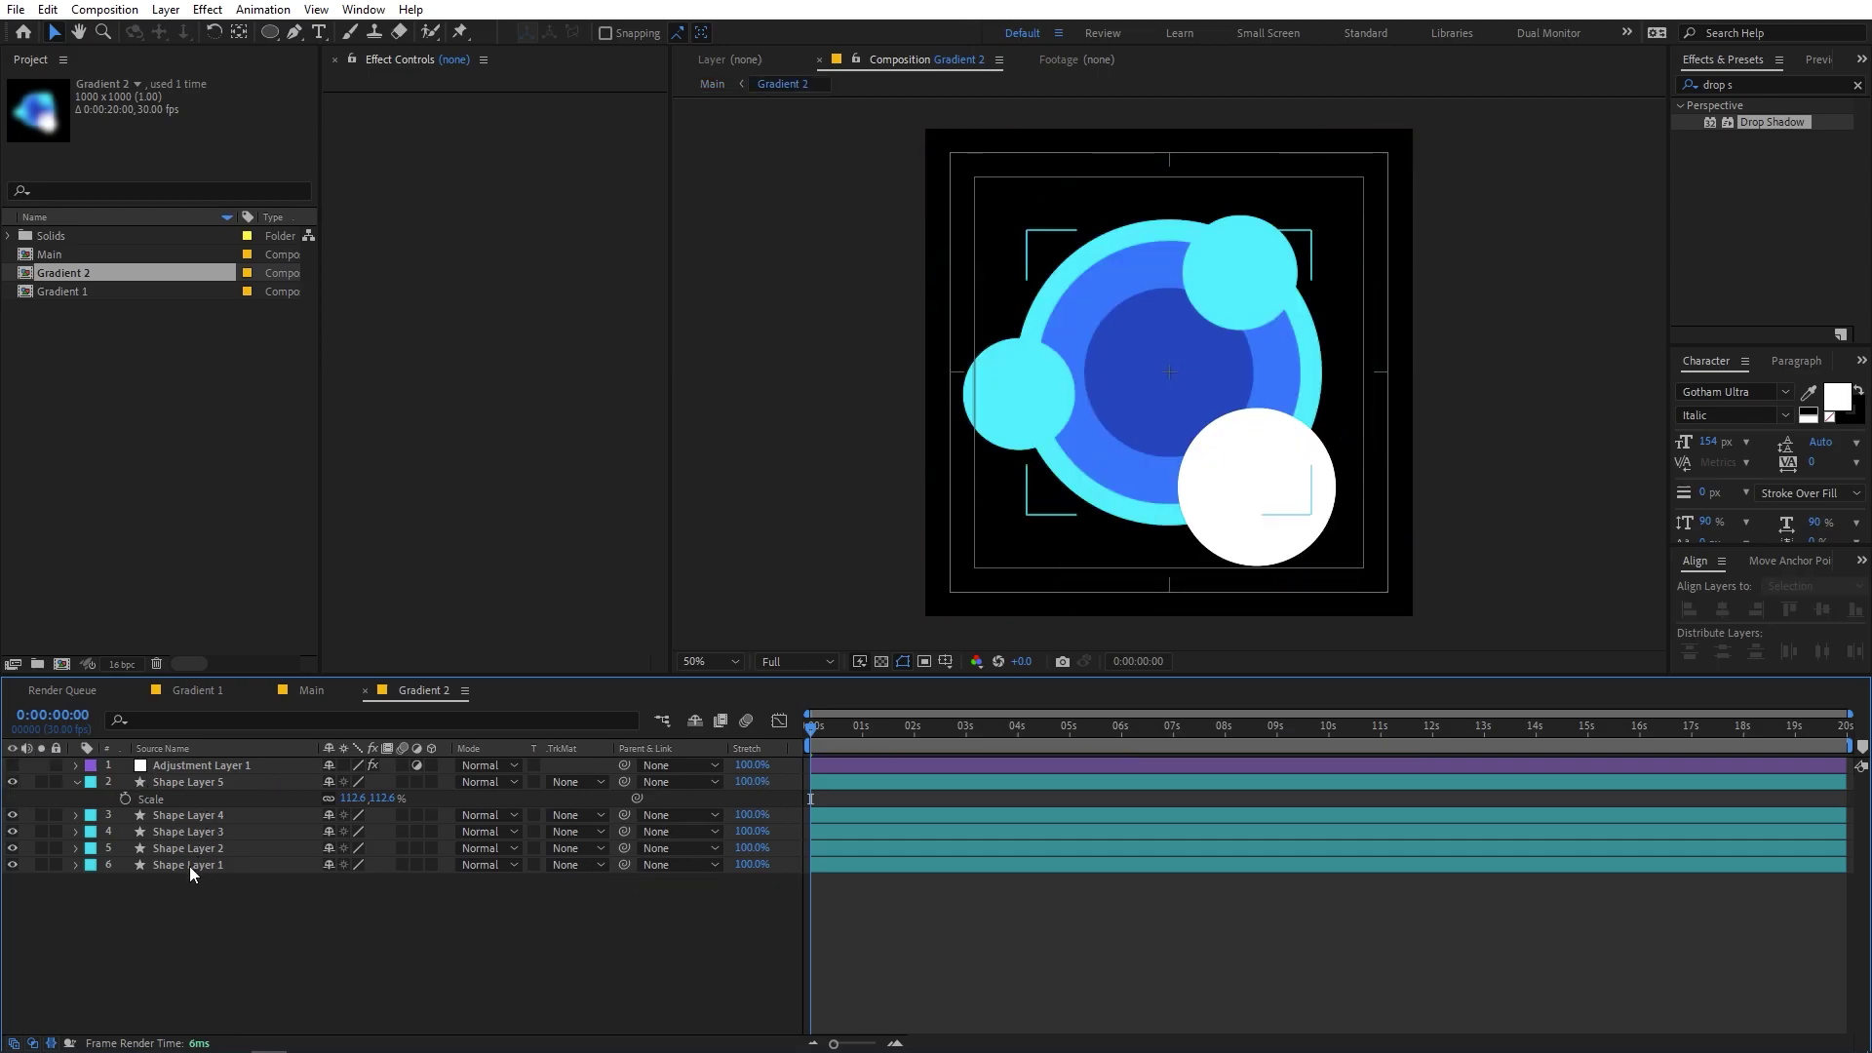
{"action": "left_click", "coordinate": [289, 979]}
- Change the fill color of Shape Layer 1 to pink FF17BB
{"action": "left_click", "coordinate": [185, 848]}
{"action": "left_click", "coordinate": [185, 867]}
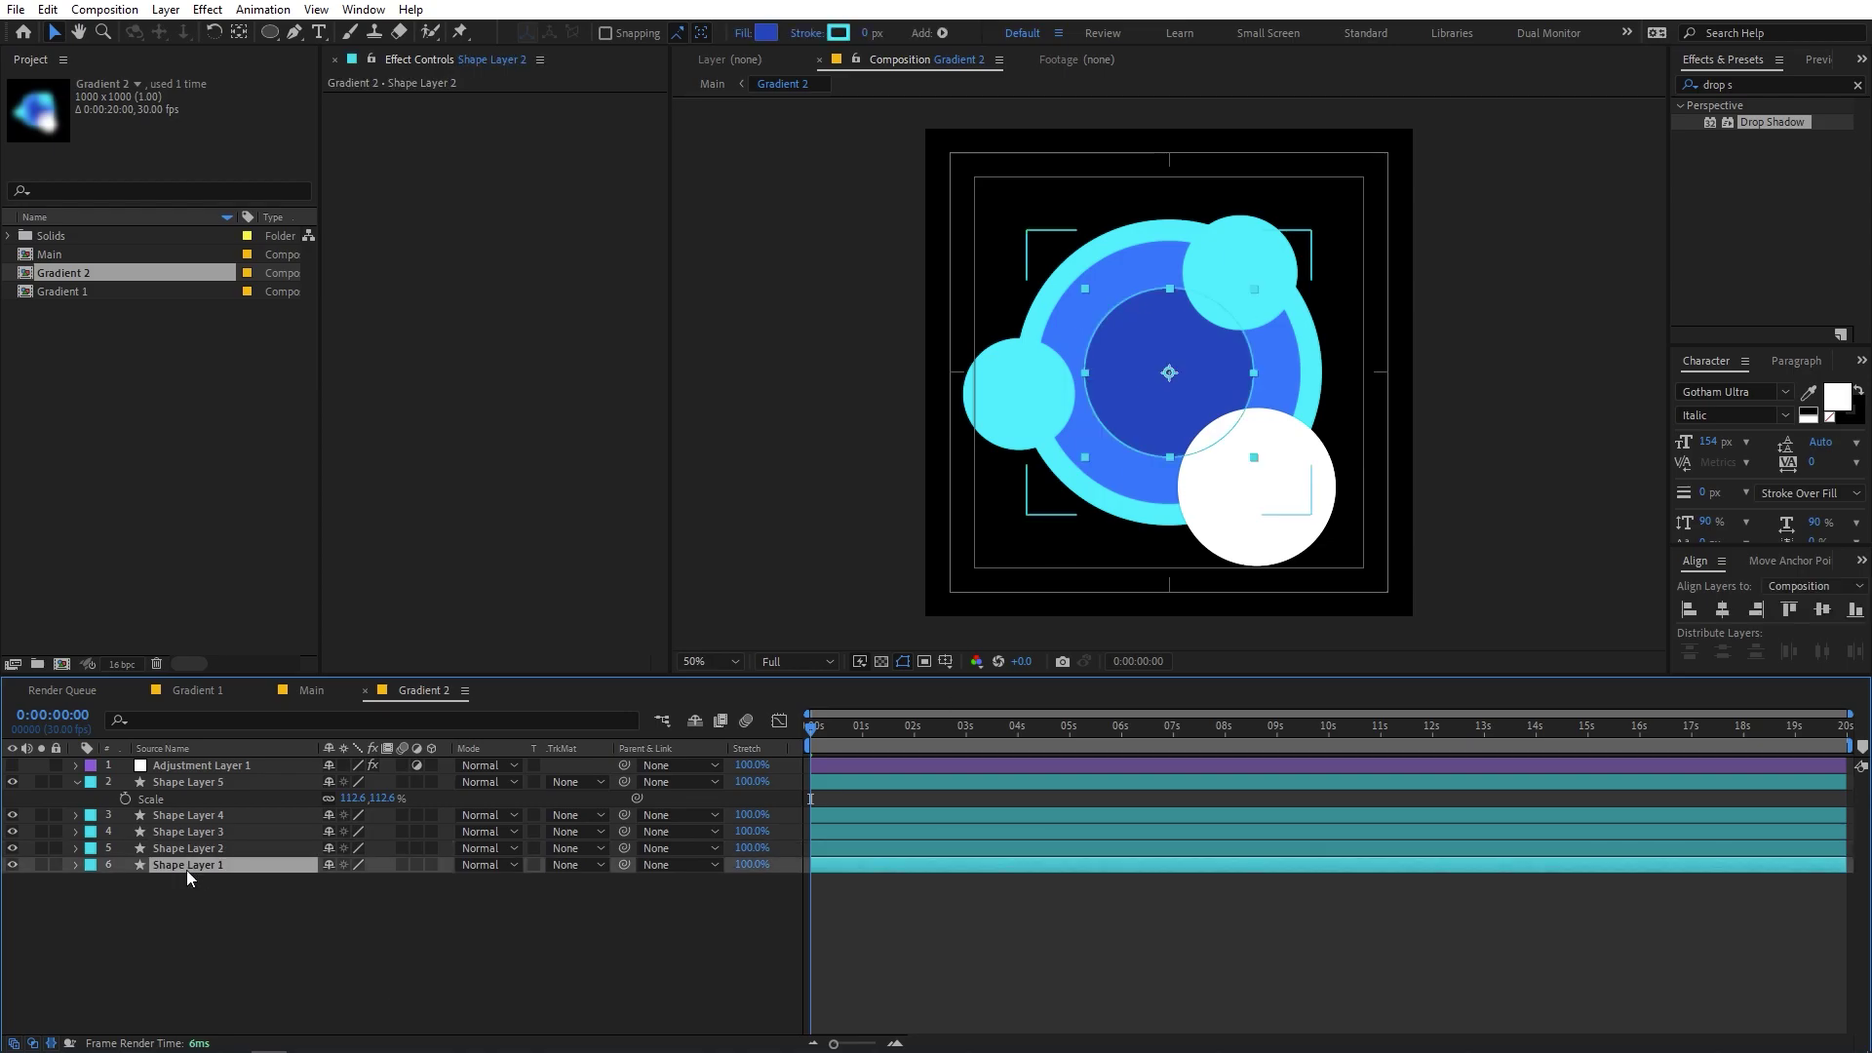
{"action": "left_click", "coordinate": [767, 32]}
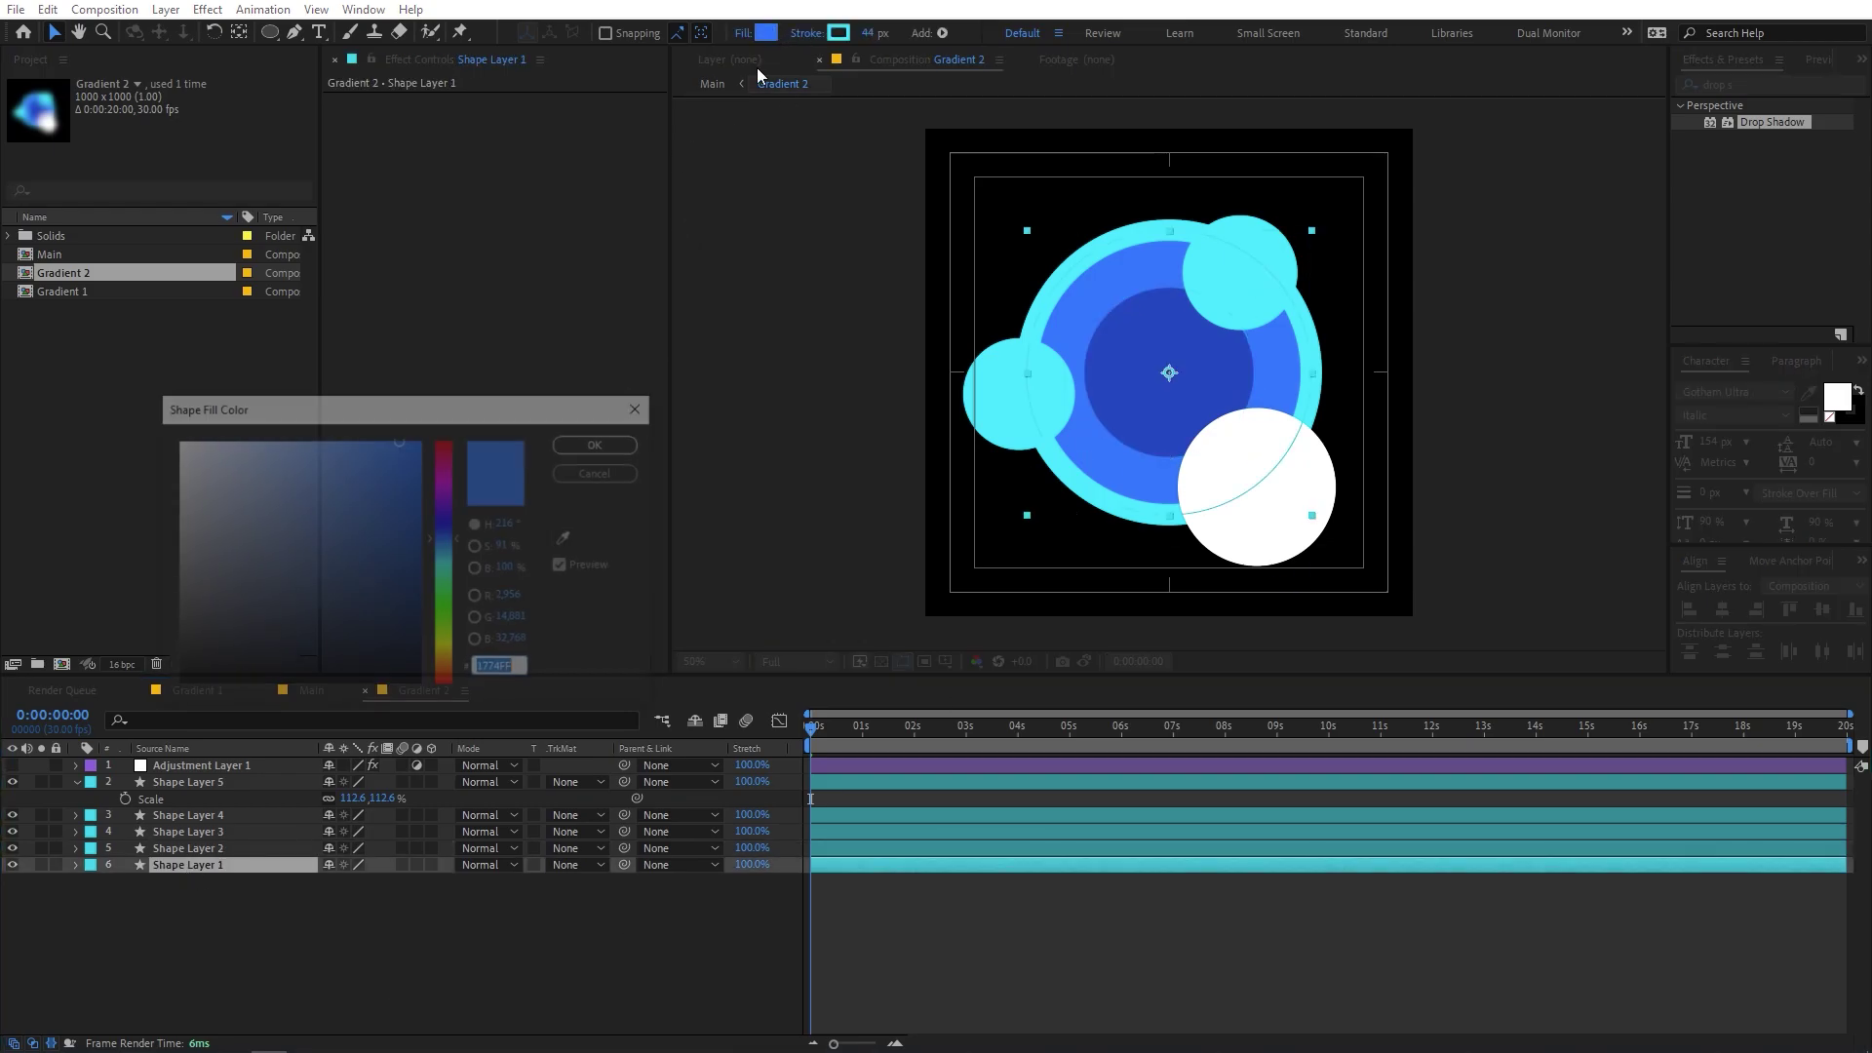
{"action": "left_click_drag", "start_coordinate": [454, 503], "coordinate": [456, 468]}
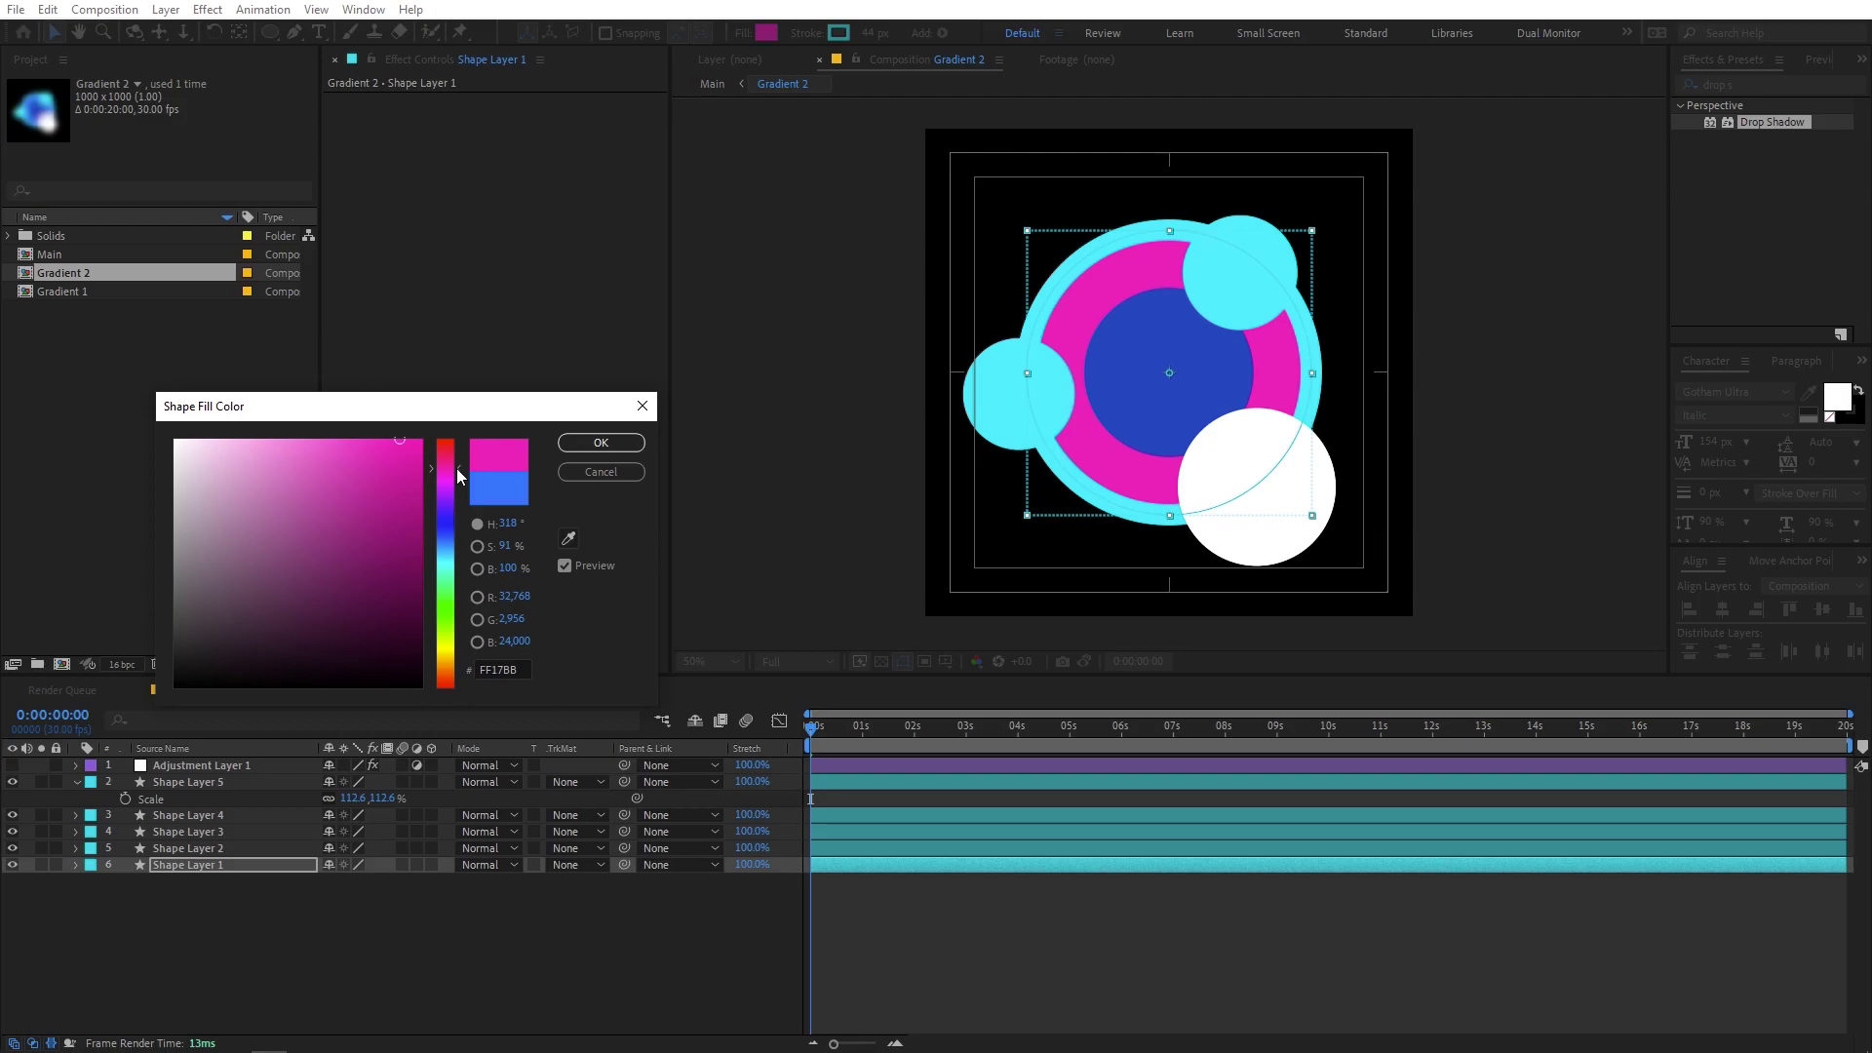
{"action": "left_click", "coordinate": [601, 443]}
- Recolor the fills of Shape Layer 2 to dark purple, Shape Layer 3 to magenta and Shape Layer 4 to violet 8400FF
{"action": "left_click", "coordinate": [185, 832]}
{"action": "left_click", "coordinate": [766, 32]}
{"action": "left_click_drag", "start_coordinate": [454, 561], "coordinate": [458, 485]}
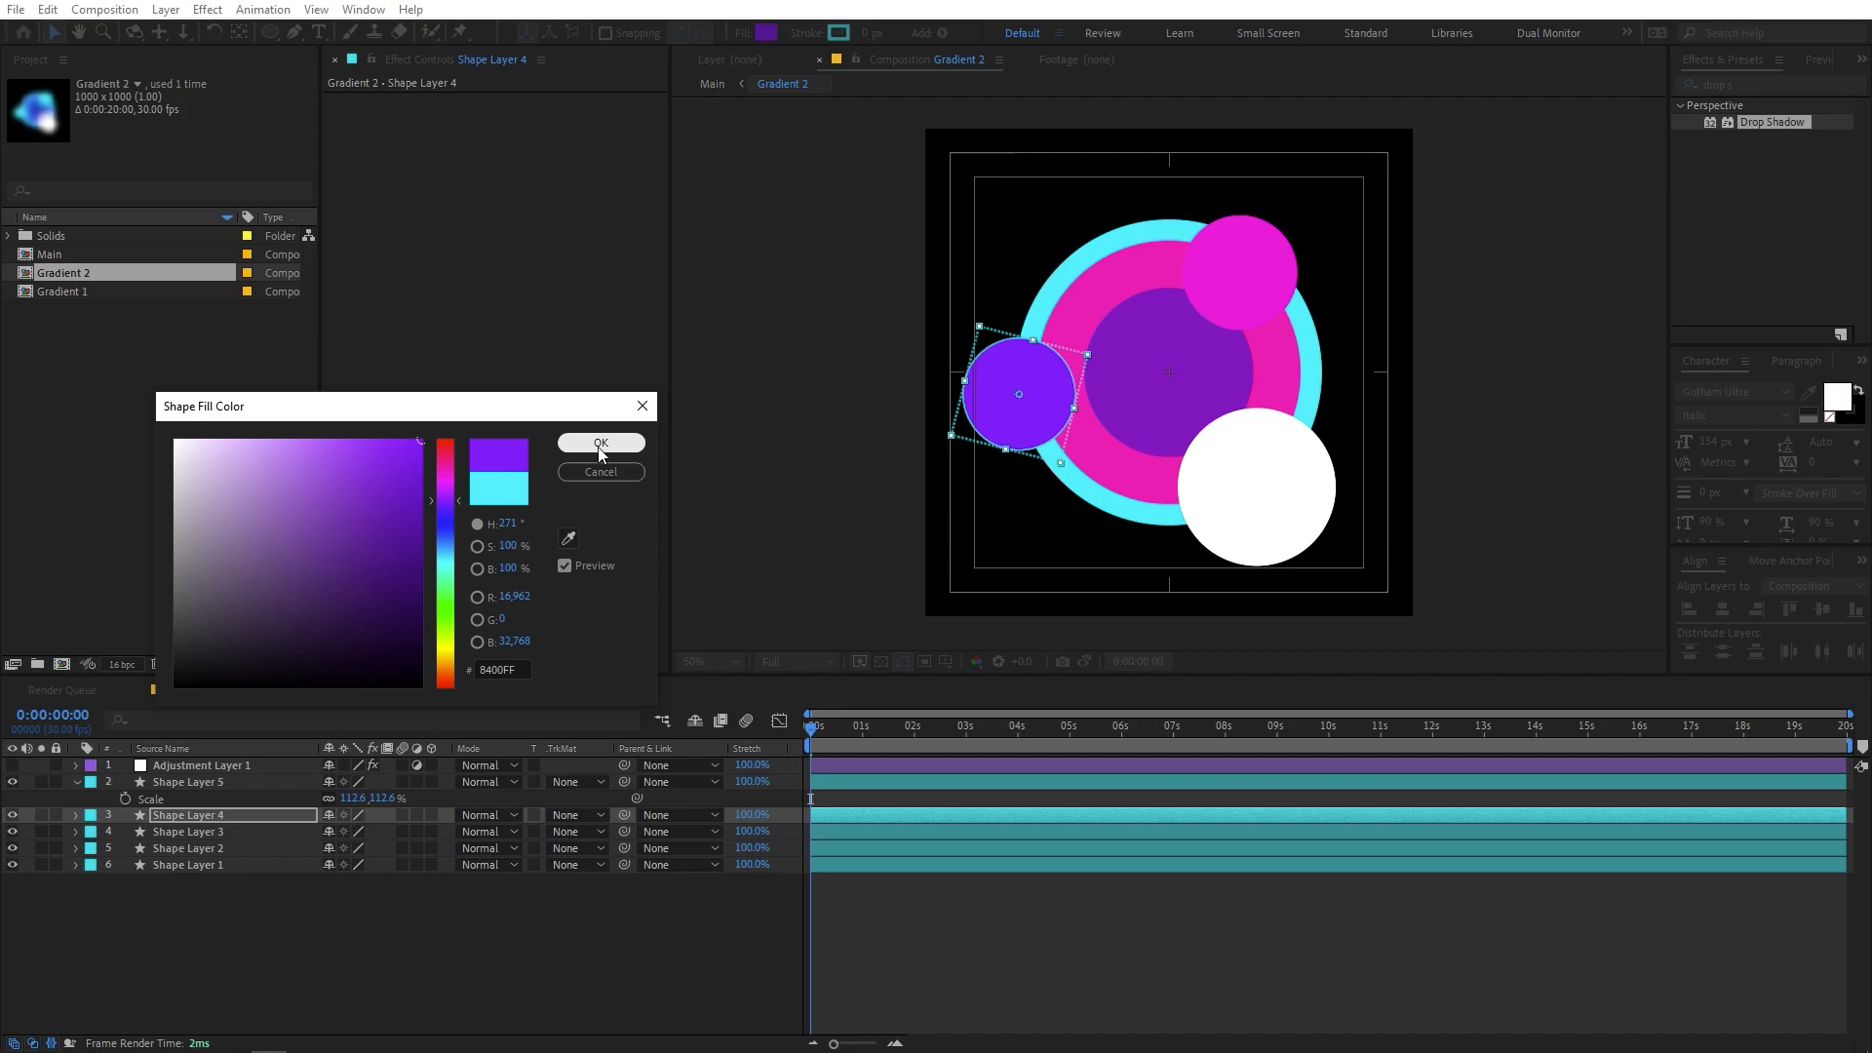
{"action": "left_click", "coordinate": [601, 443]}
- Rotate the white circle on Shape Layer 5 counterclockwise around the center, up beside the magenta circle
{"action": "left_click", "coordinate": [1224, 505]}
{"action": "key", "text": "r"}
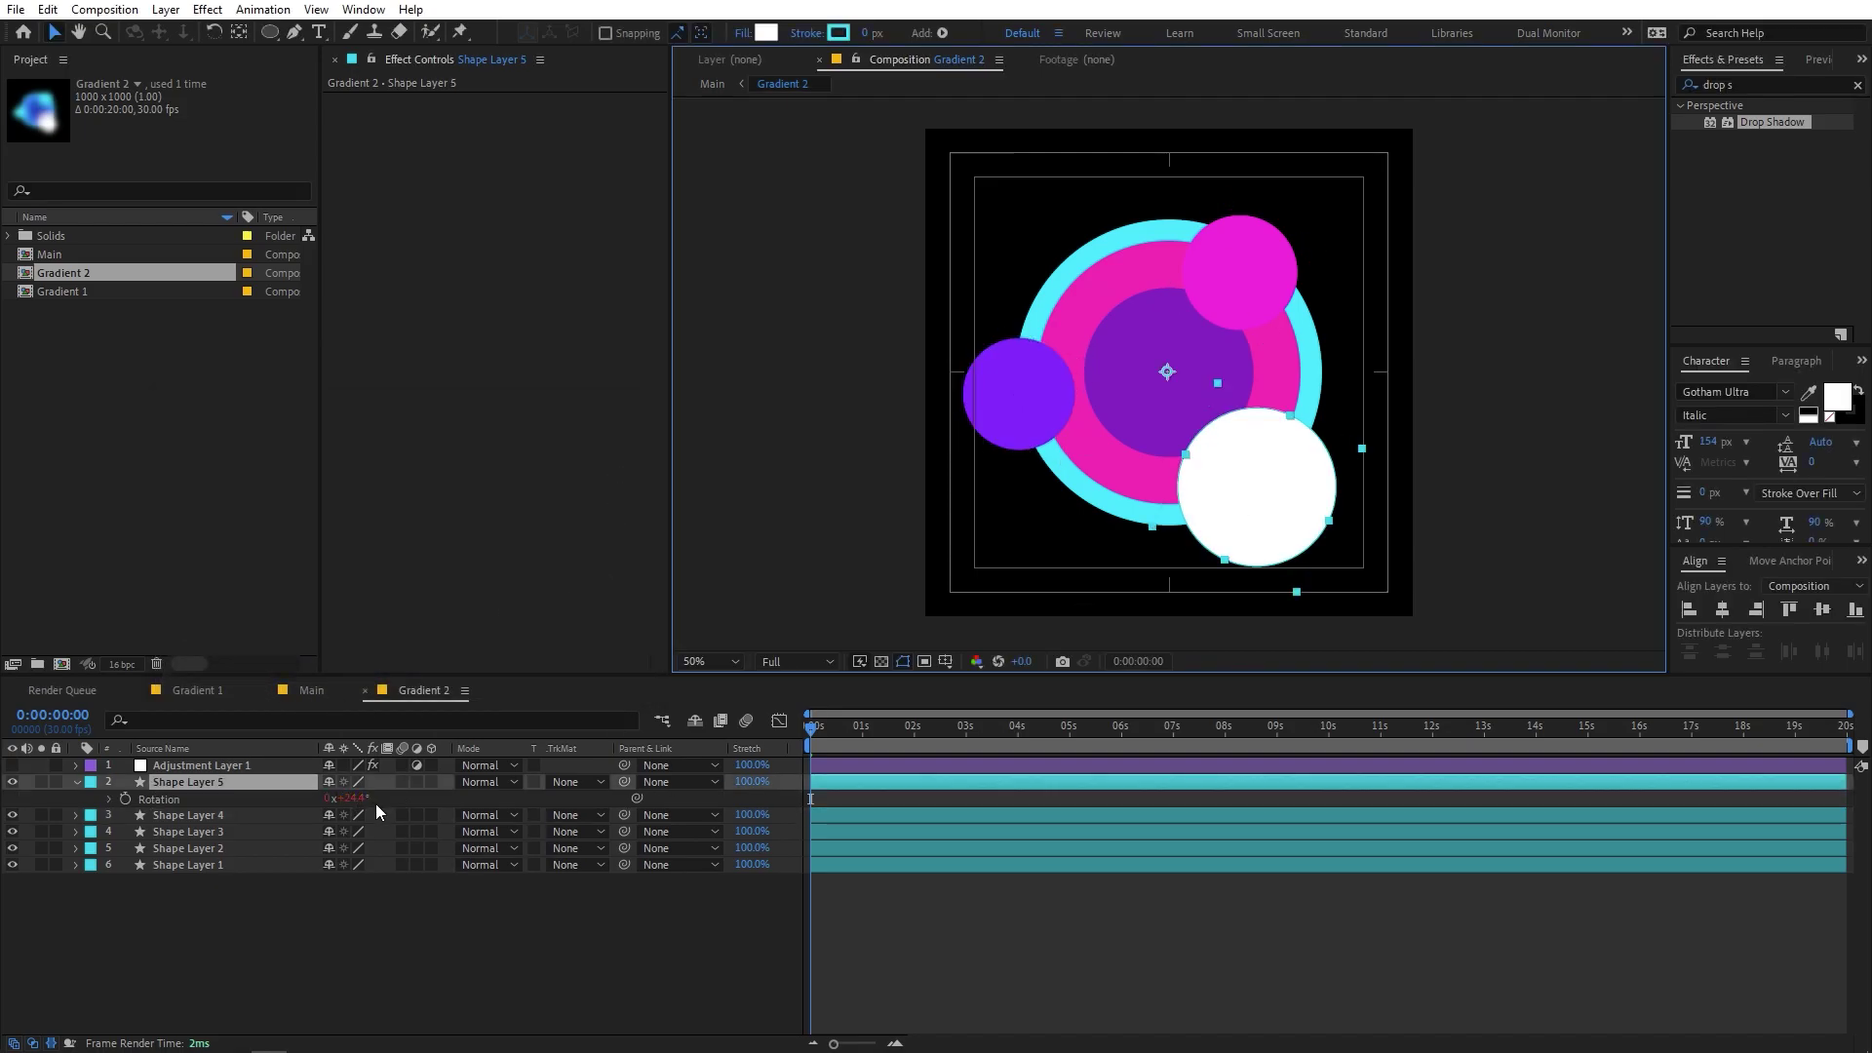
{"action": "left_click_drag", "start_coordinate": [361, 799], "coordinate": [224, 765]}
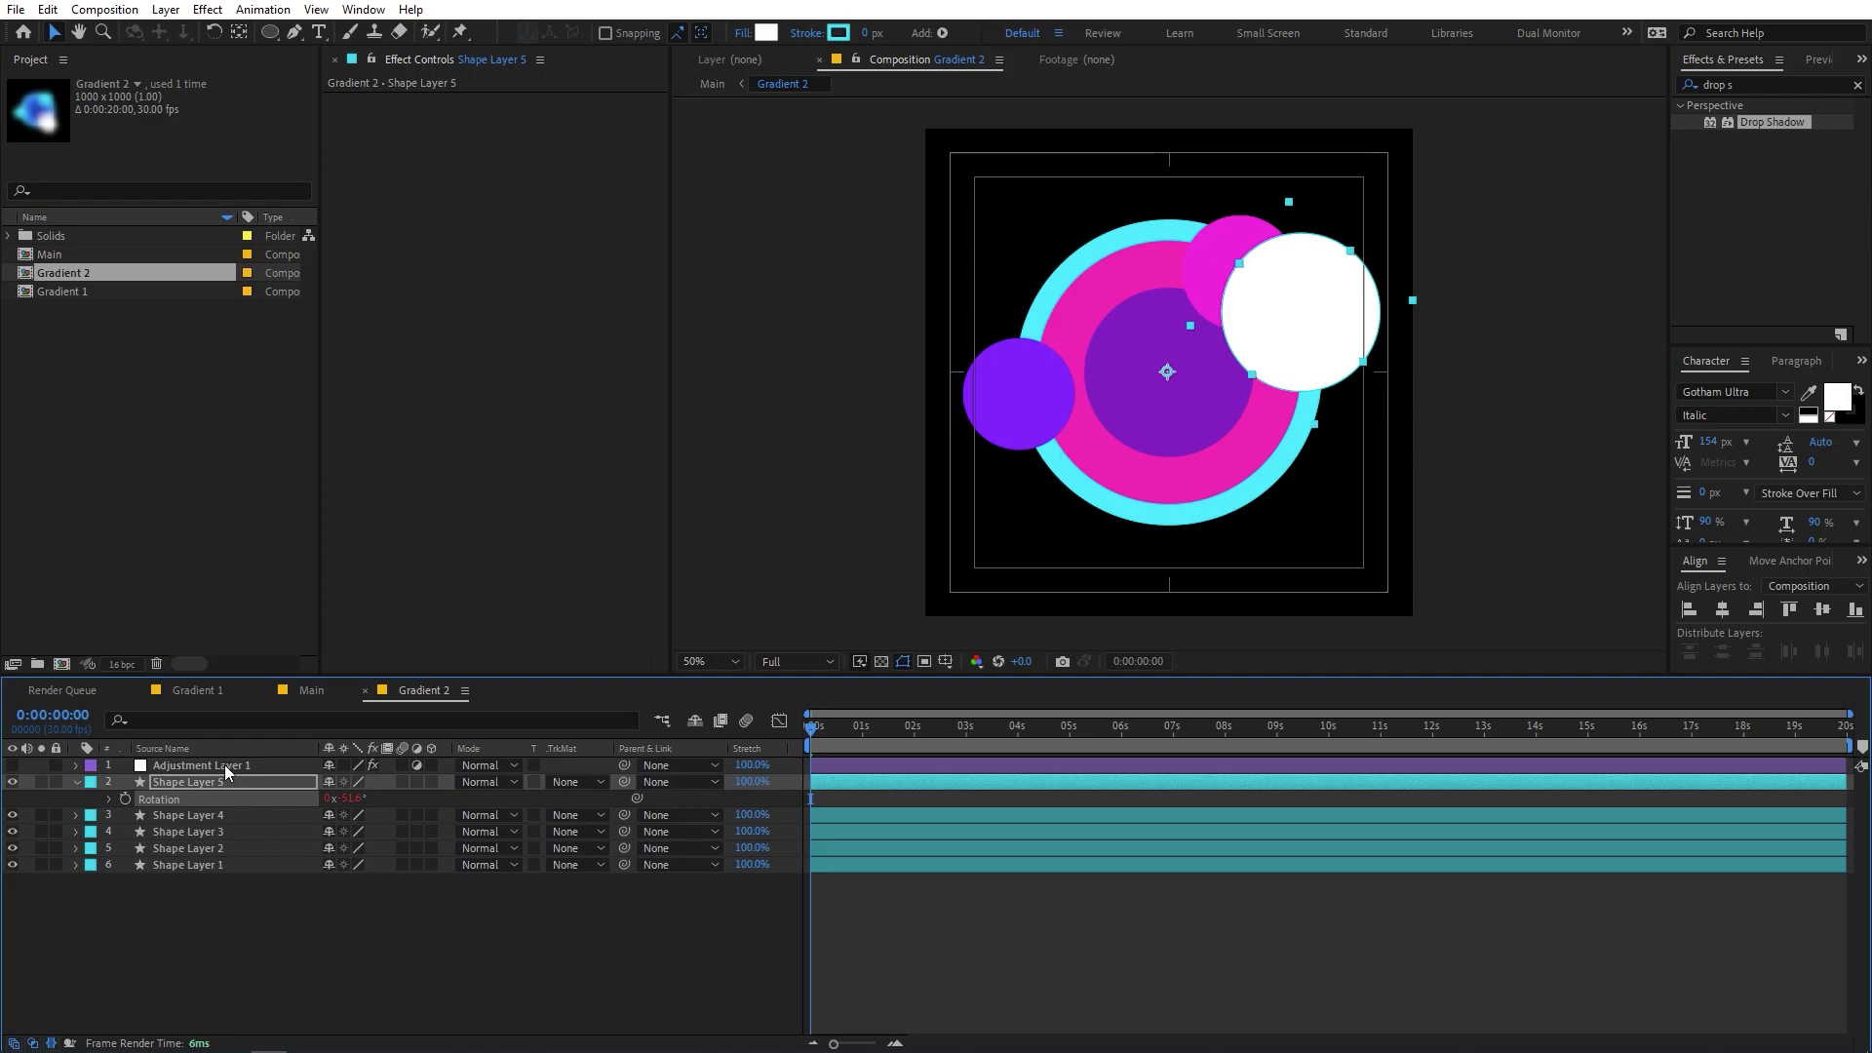
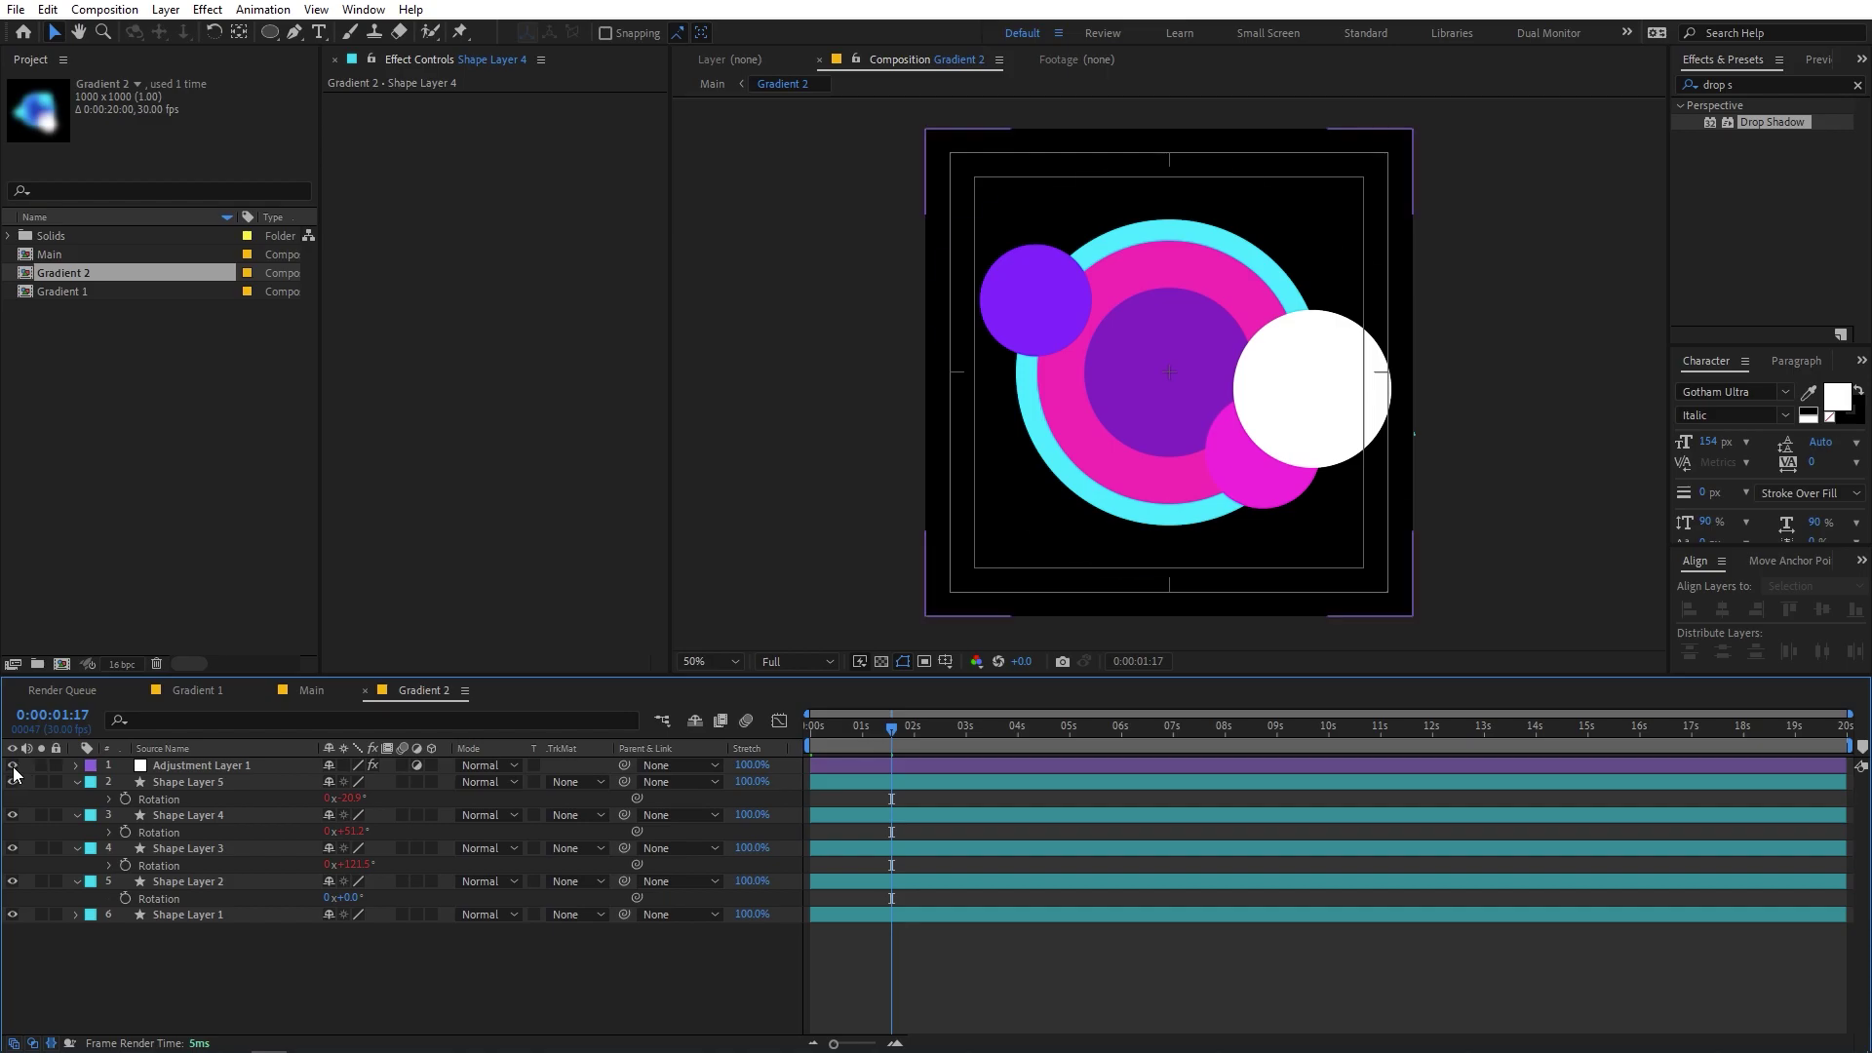
- Return to the Main composition and scale the Gradient 2 layer up to 342.0, 192.4%
{"action": "left_click", "coordinate": [311, 692]}
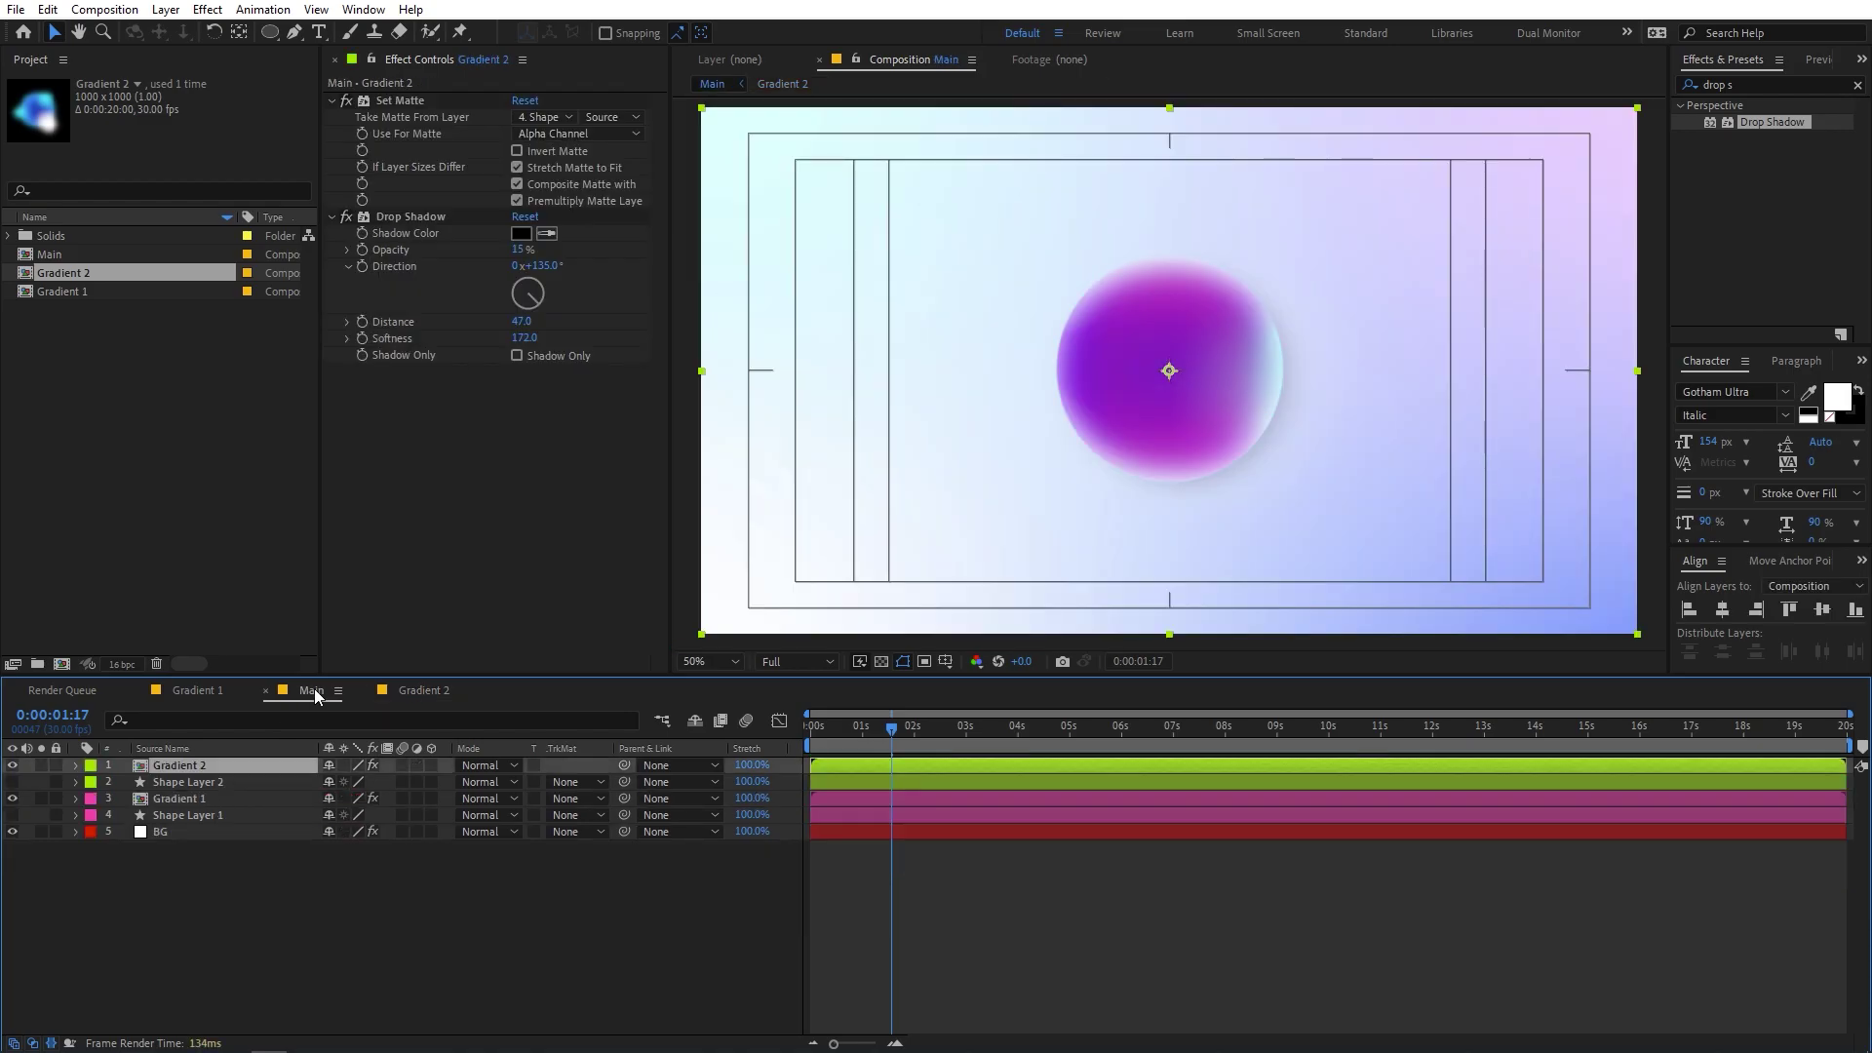
{"action": "left_click", "coordinate": [658, 943]}
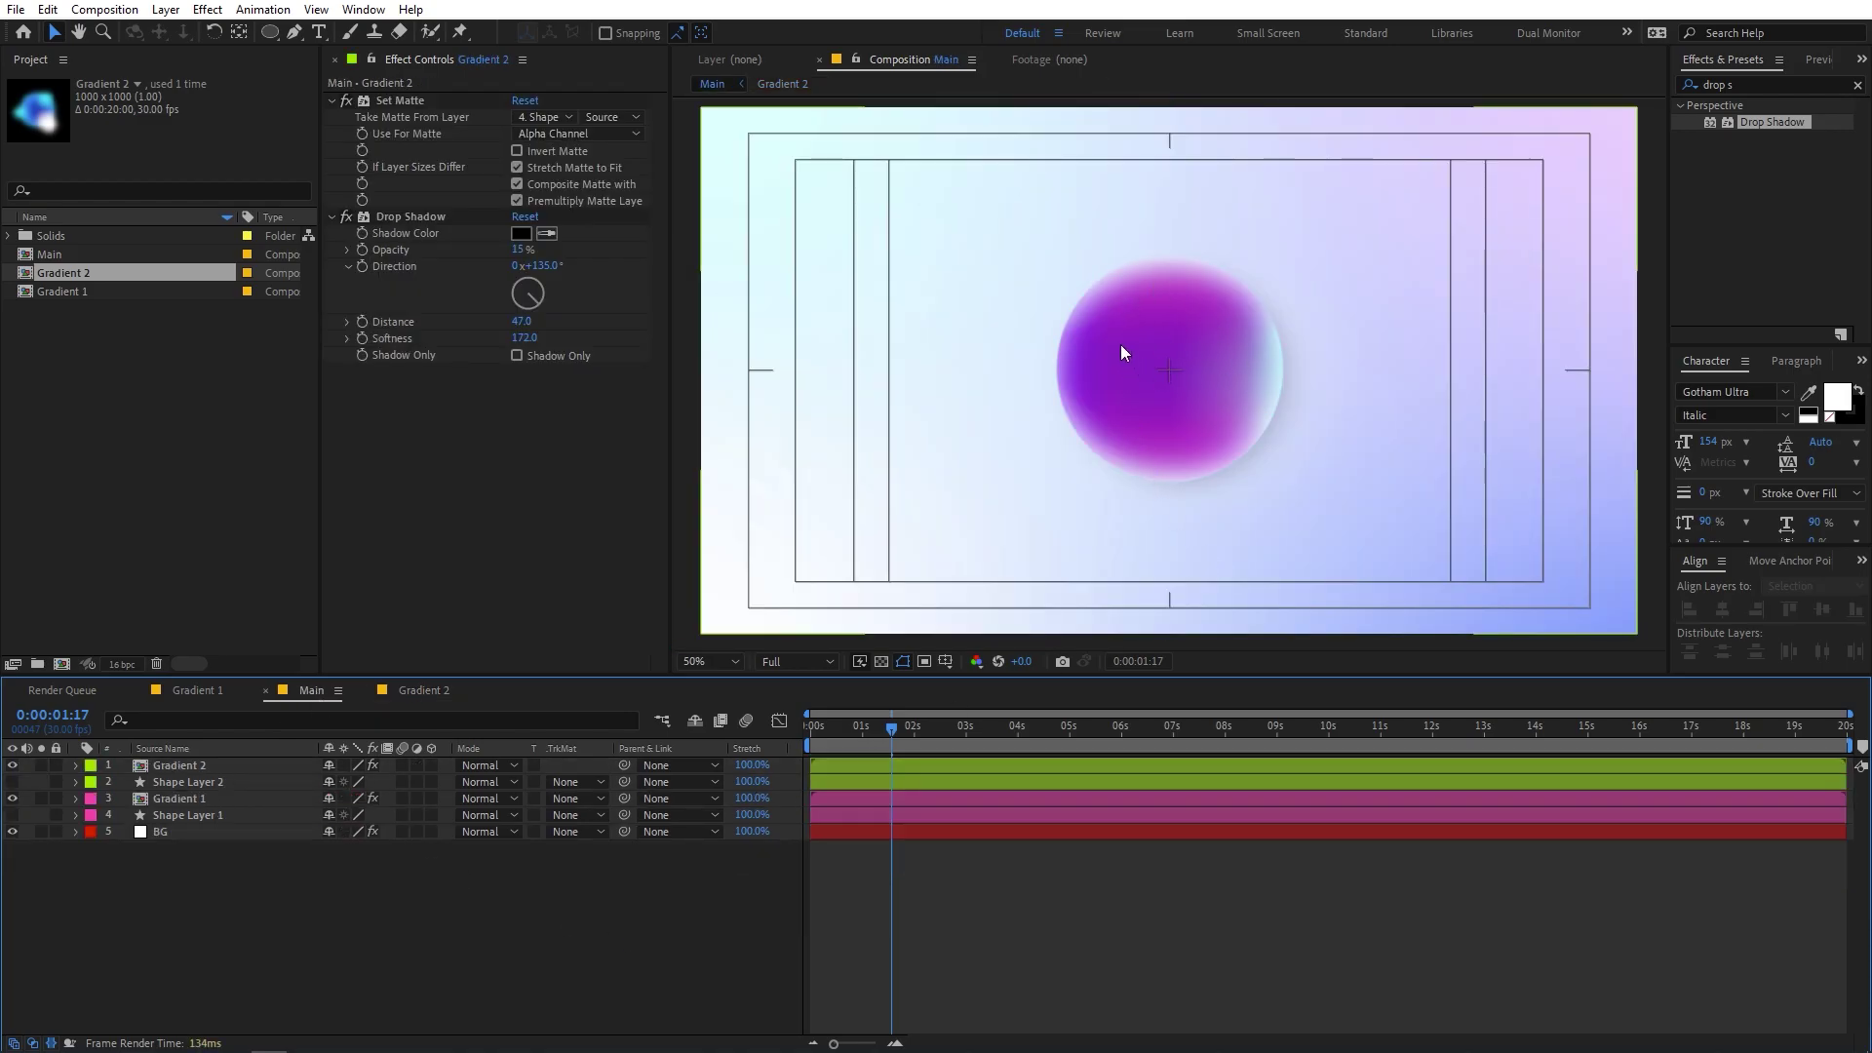
{"action": "left_click", "coordinate": [181, 765]}
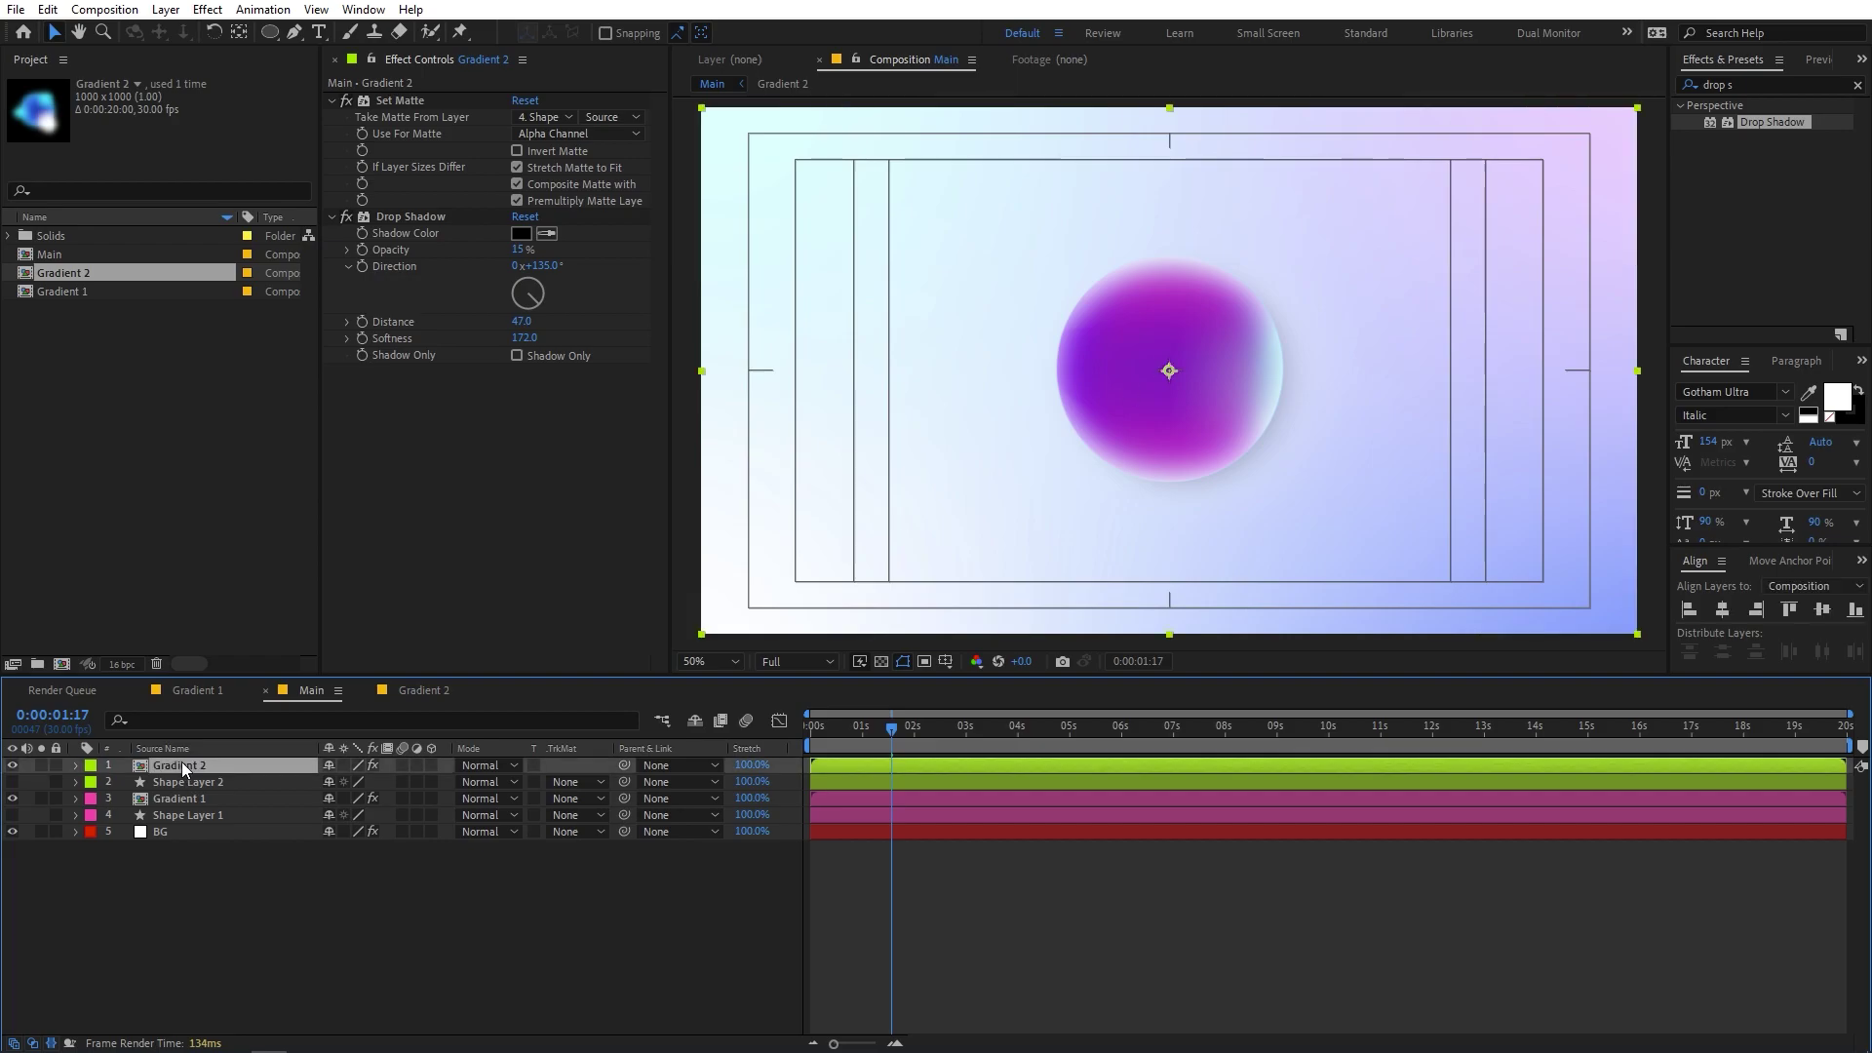
{"action": "key", "text": "s"}
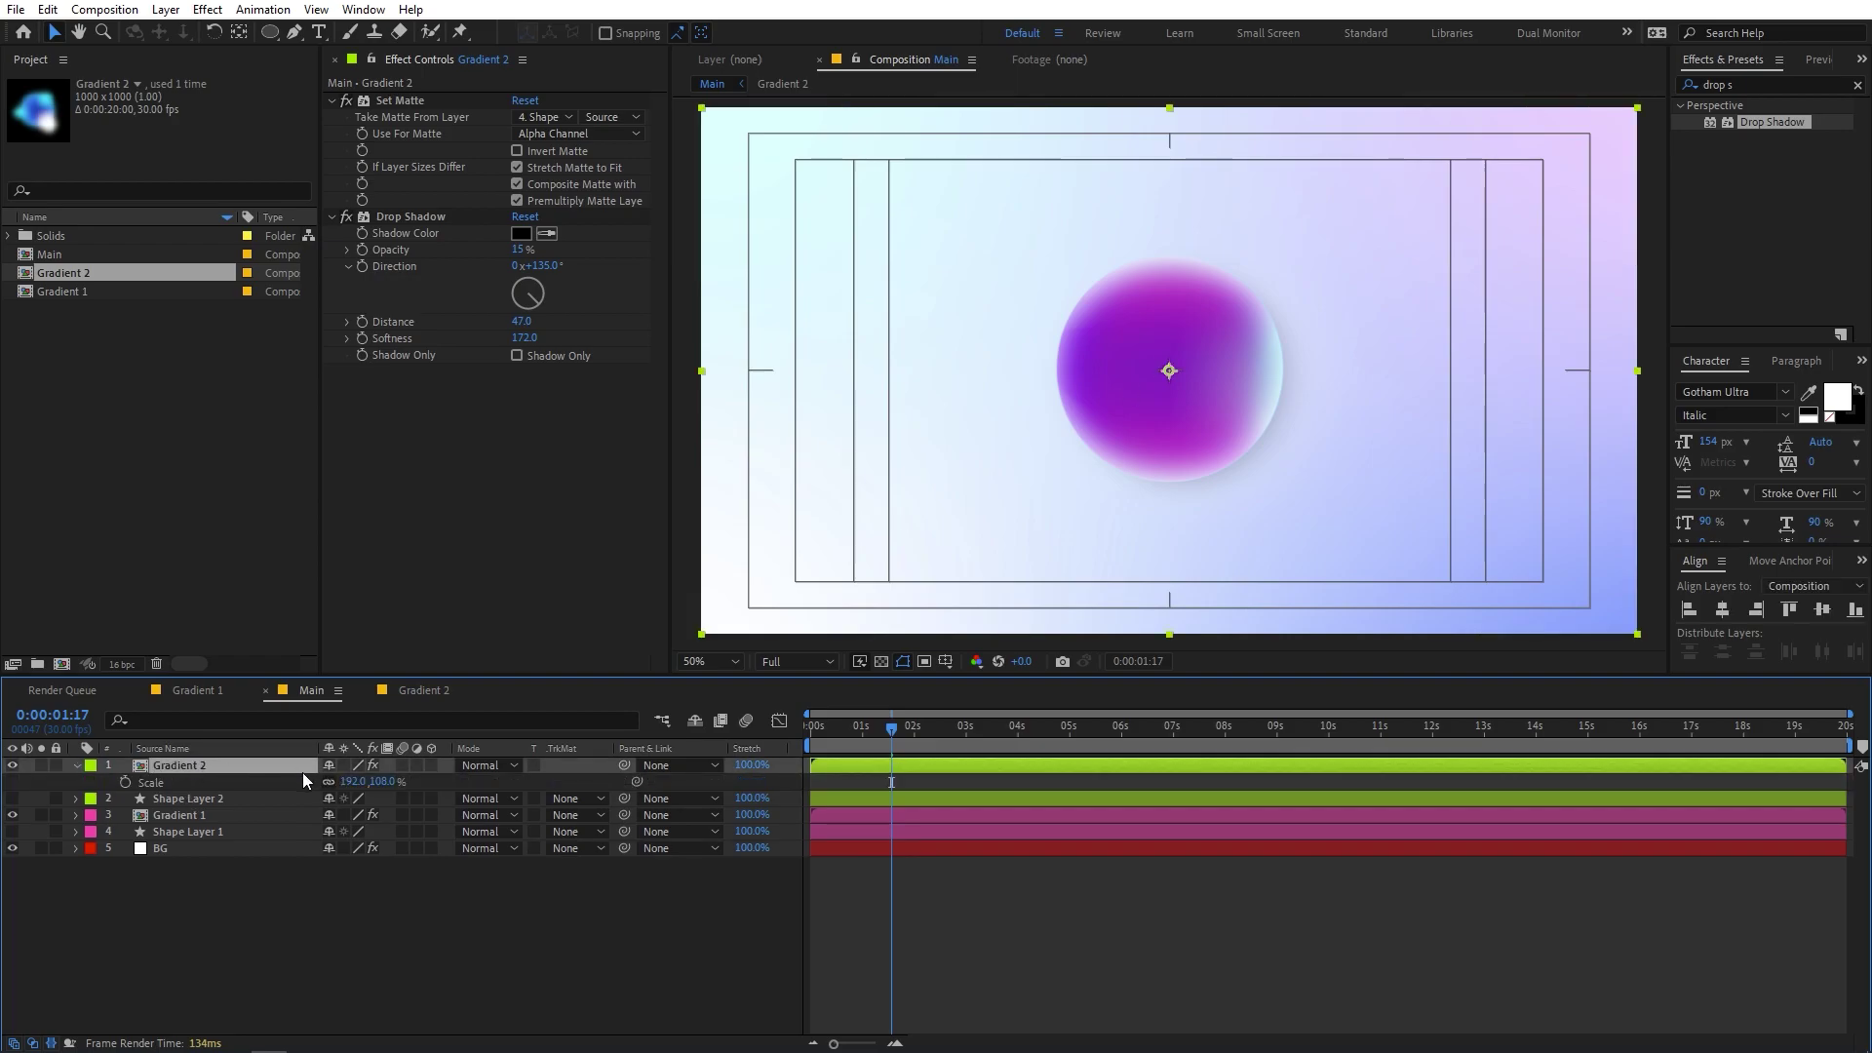
{"action": "left_click_drag", "start_coordinate": [353, 782], "coordinate": [531, 798]}
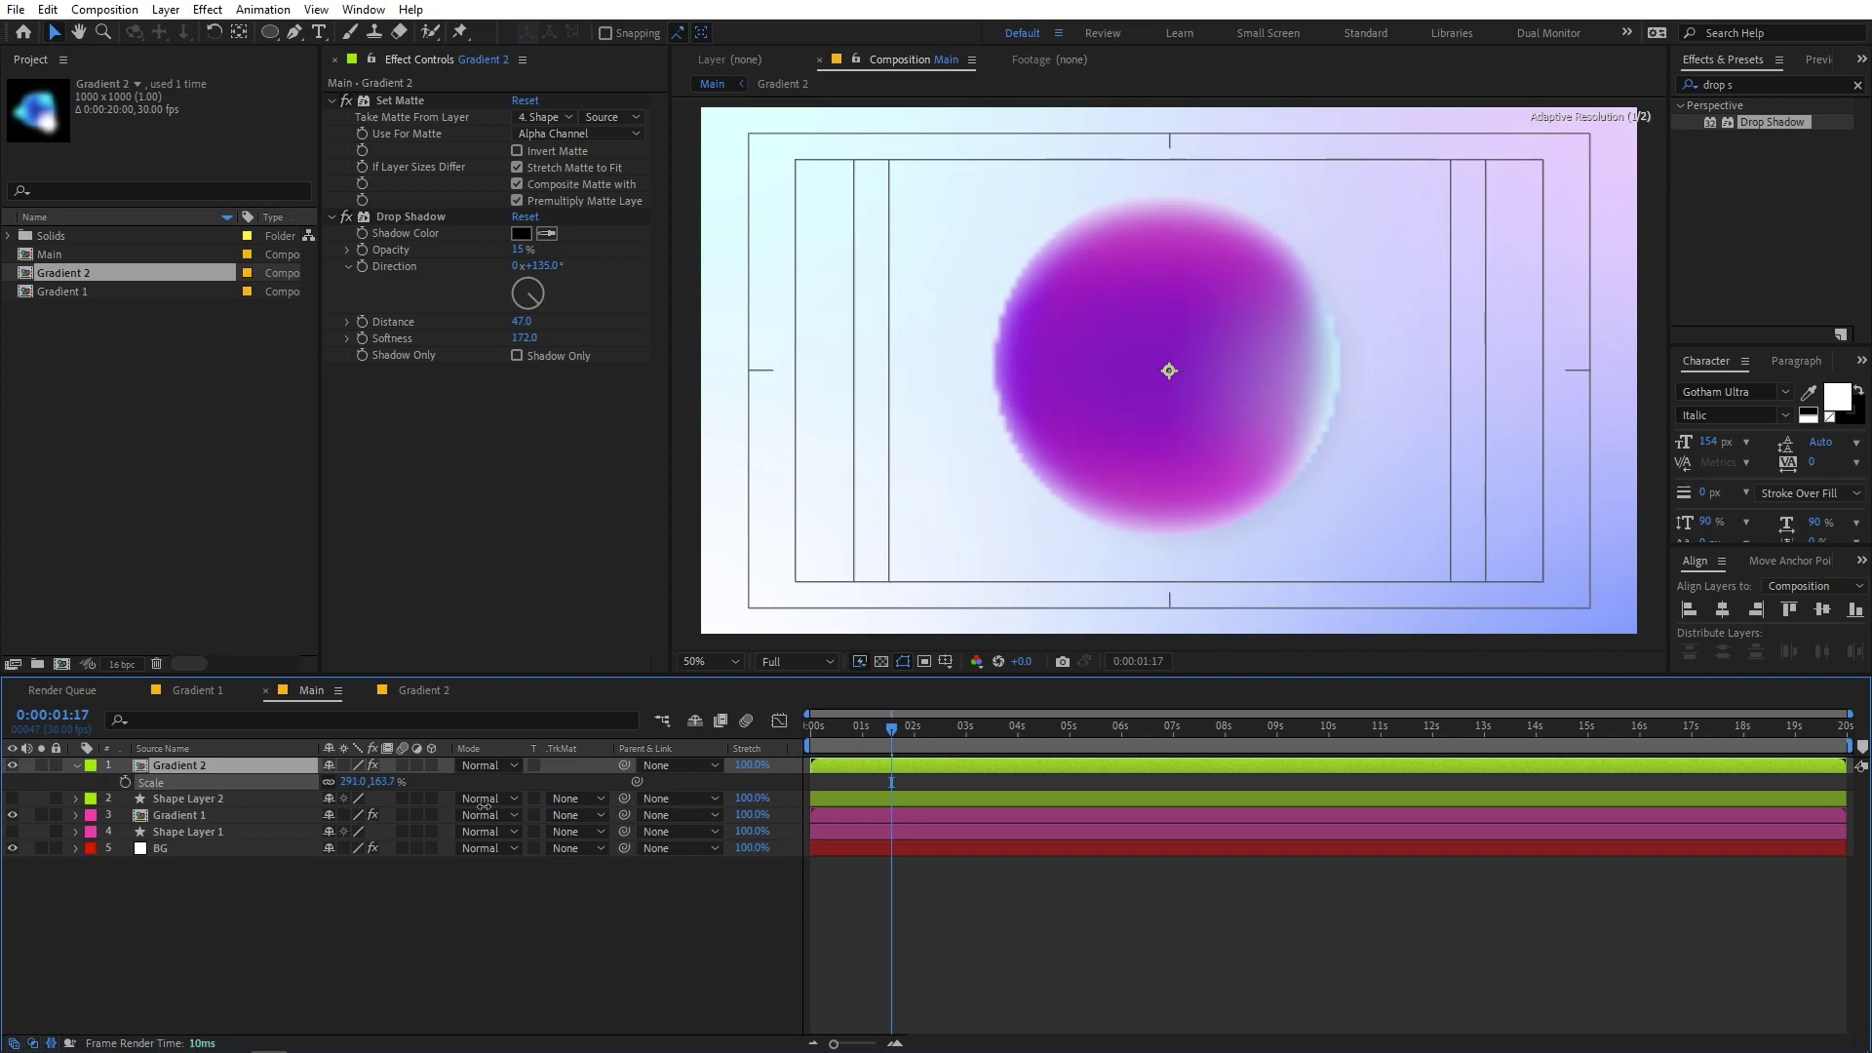
- Change the color of Gradient 2's Inner Glow layer style to a light pink, about FF94F9
{"action": "left_click", "coordinate": [78, 764]}
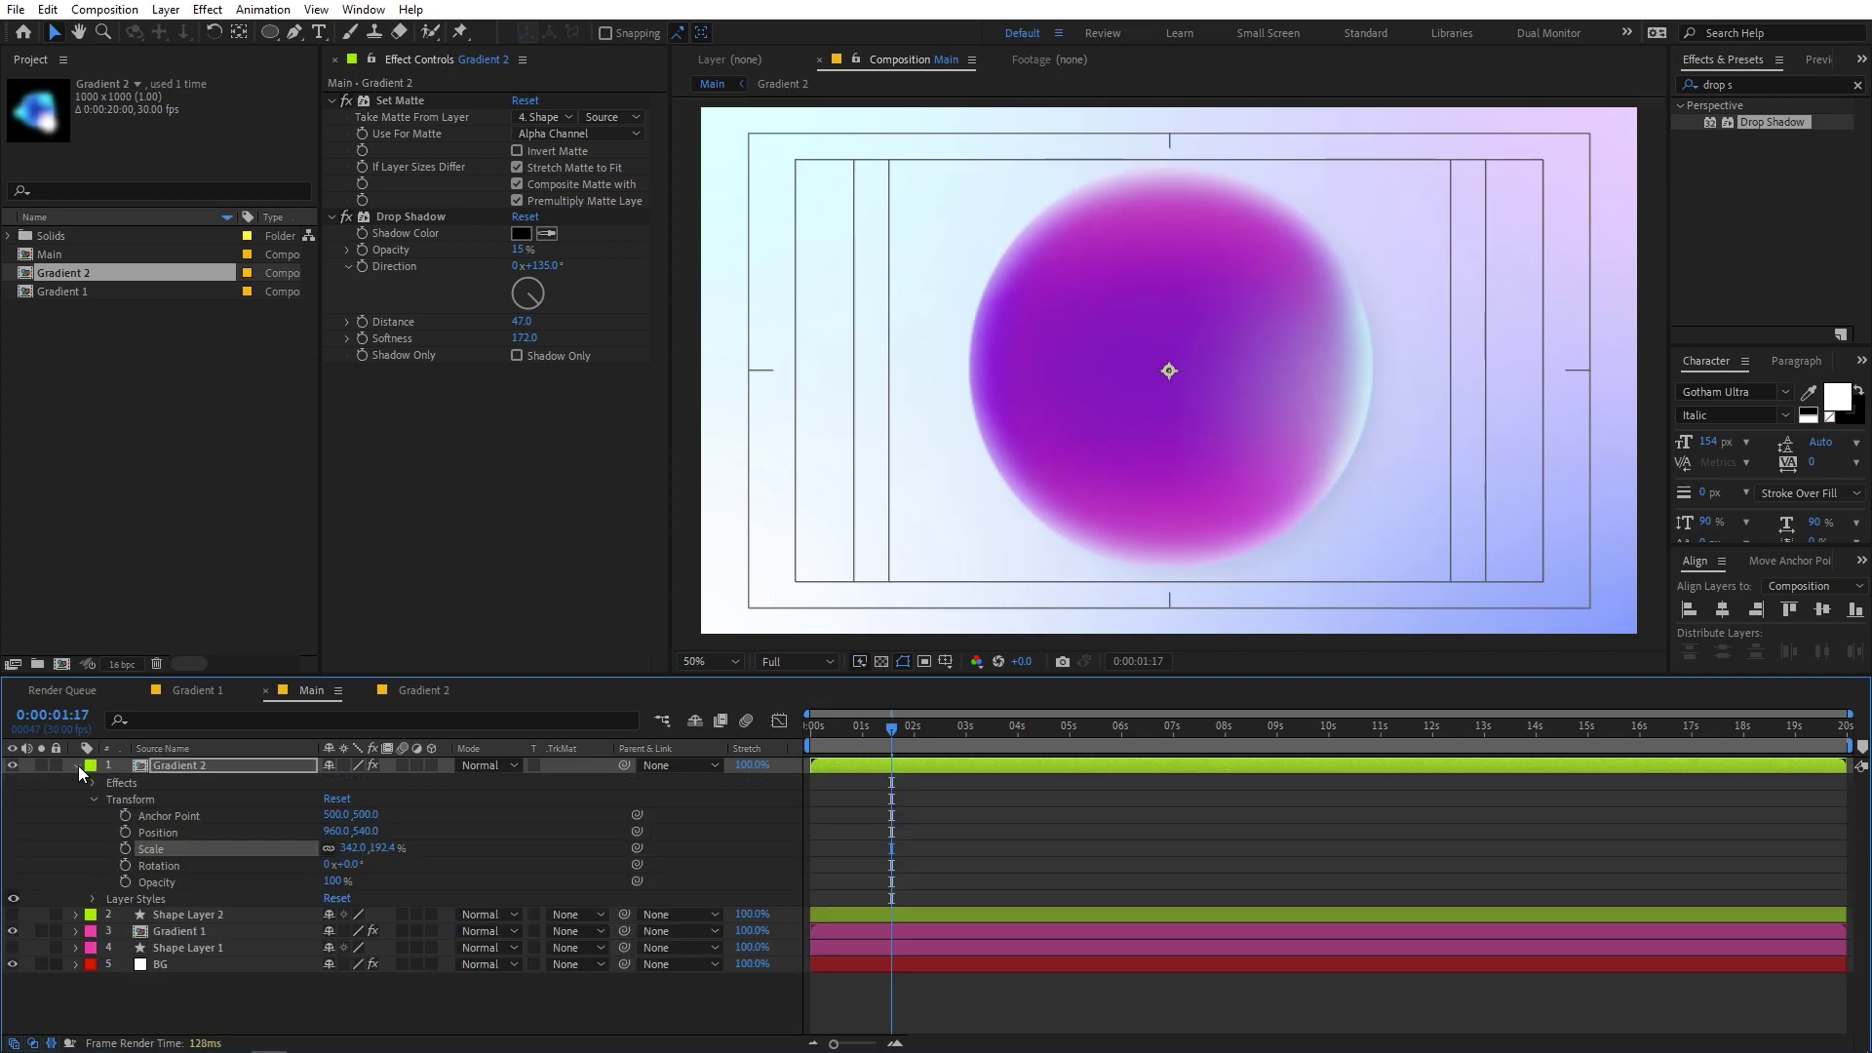
{"action": "left_click", "coordinate": [93, 864]}
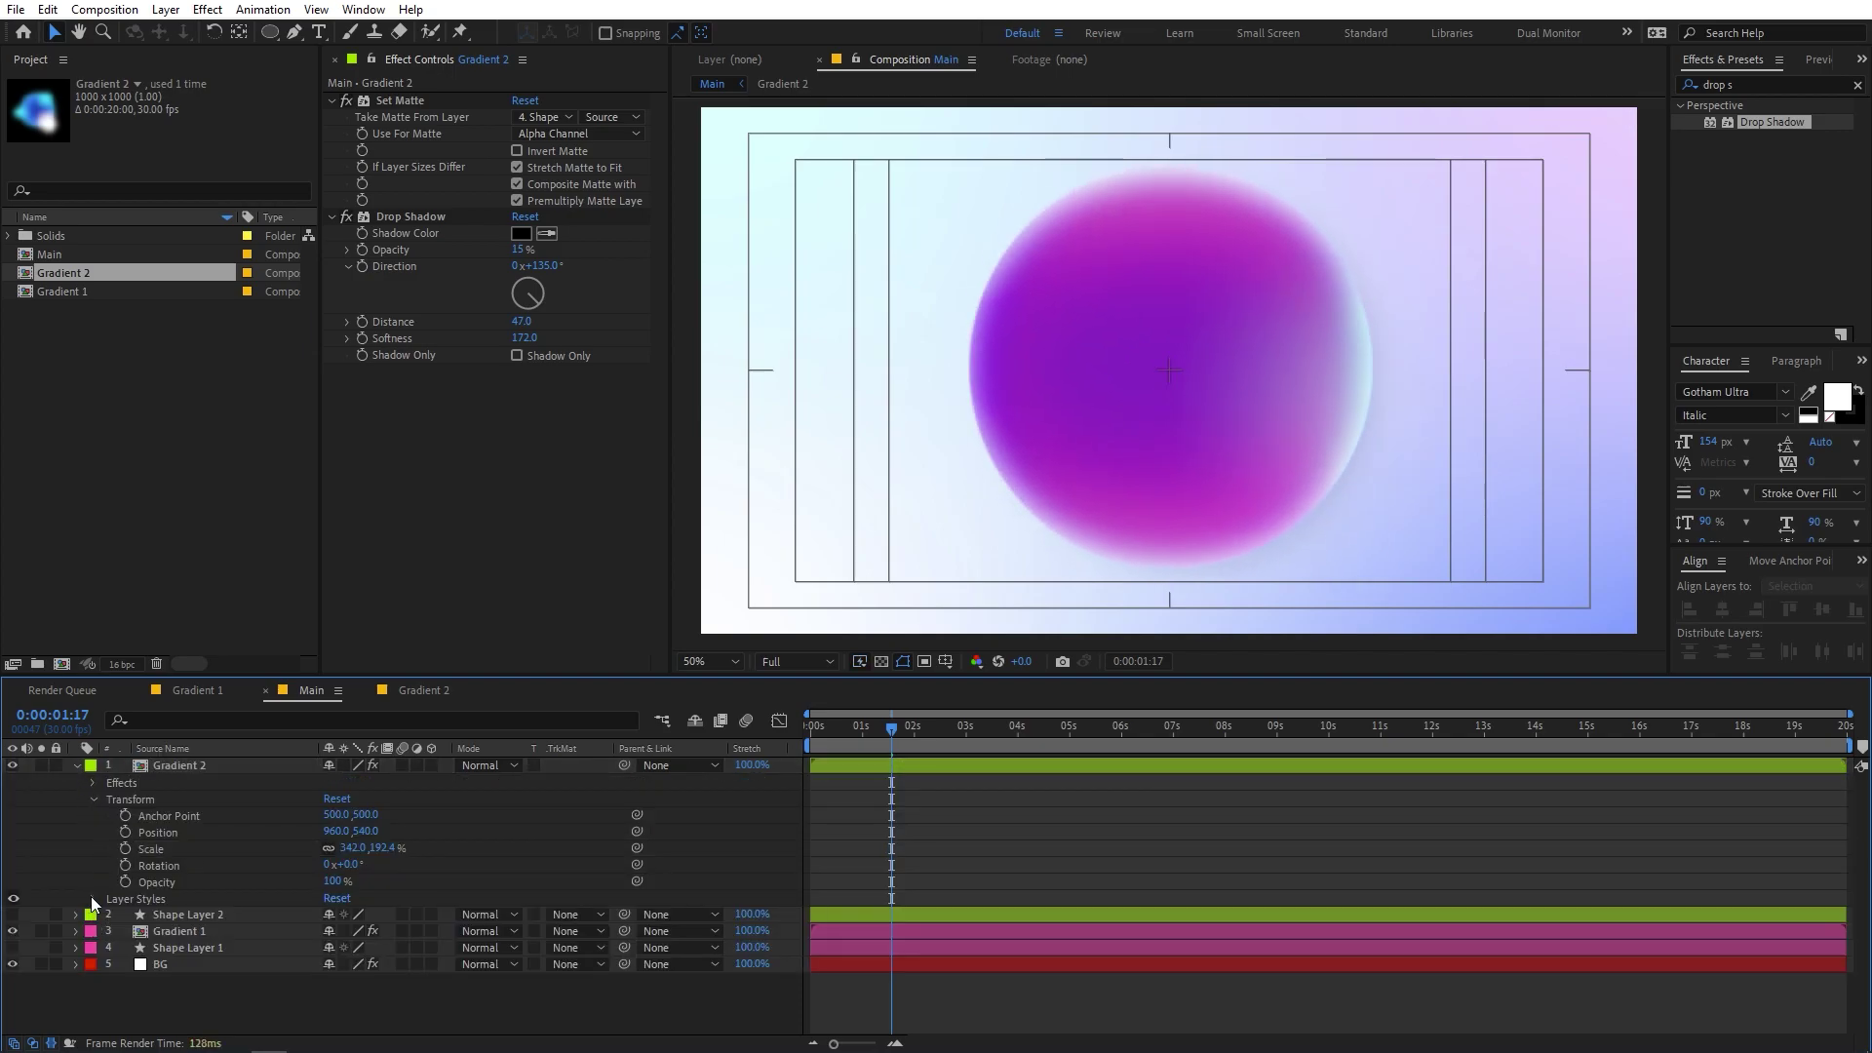
{"action": "left_click", "coordinate": [93, 898]}
{"action": "left_click", "coordinate": [109, 949]}
{"action": "scroll", "coordinate": [102, 939], "scroll_direction": "down", "scroll_amount": 3}
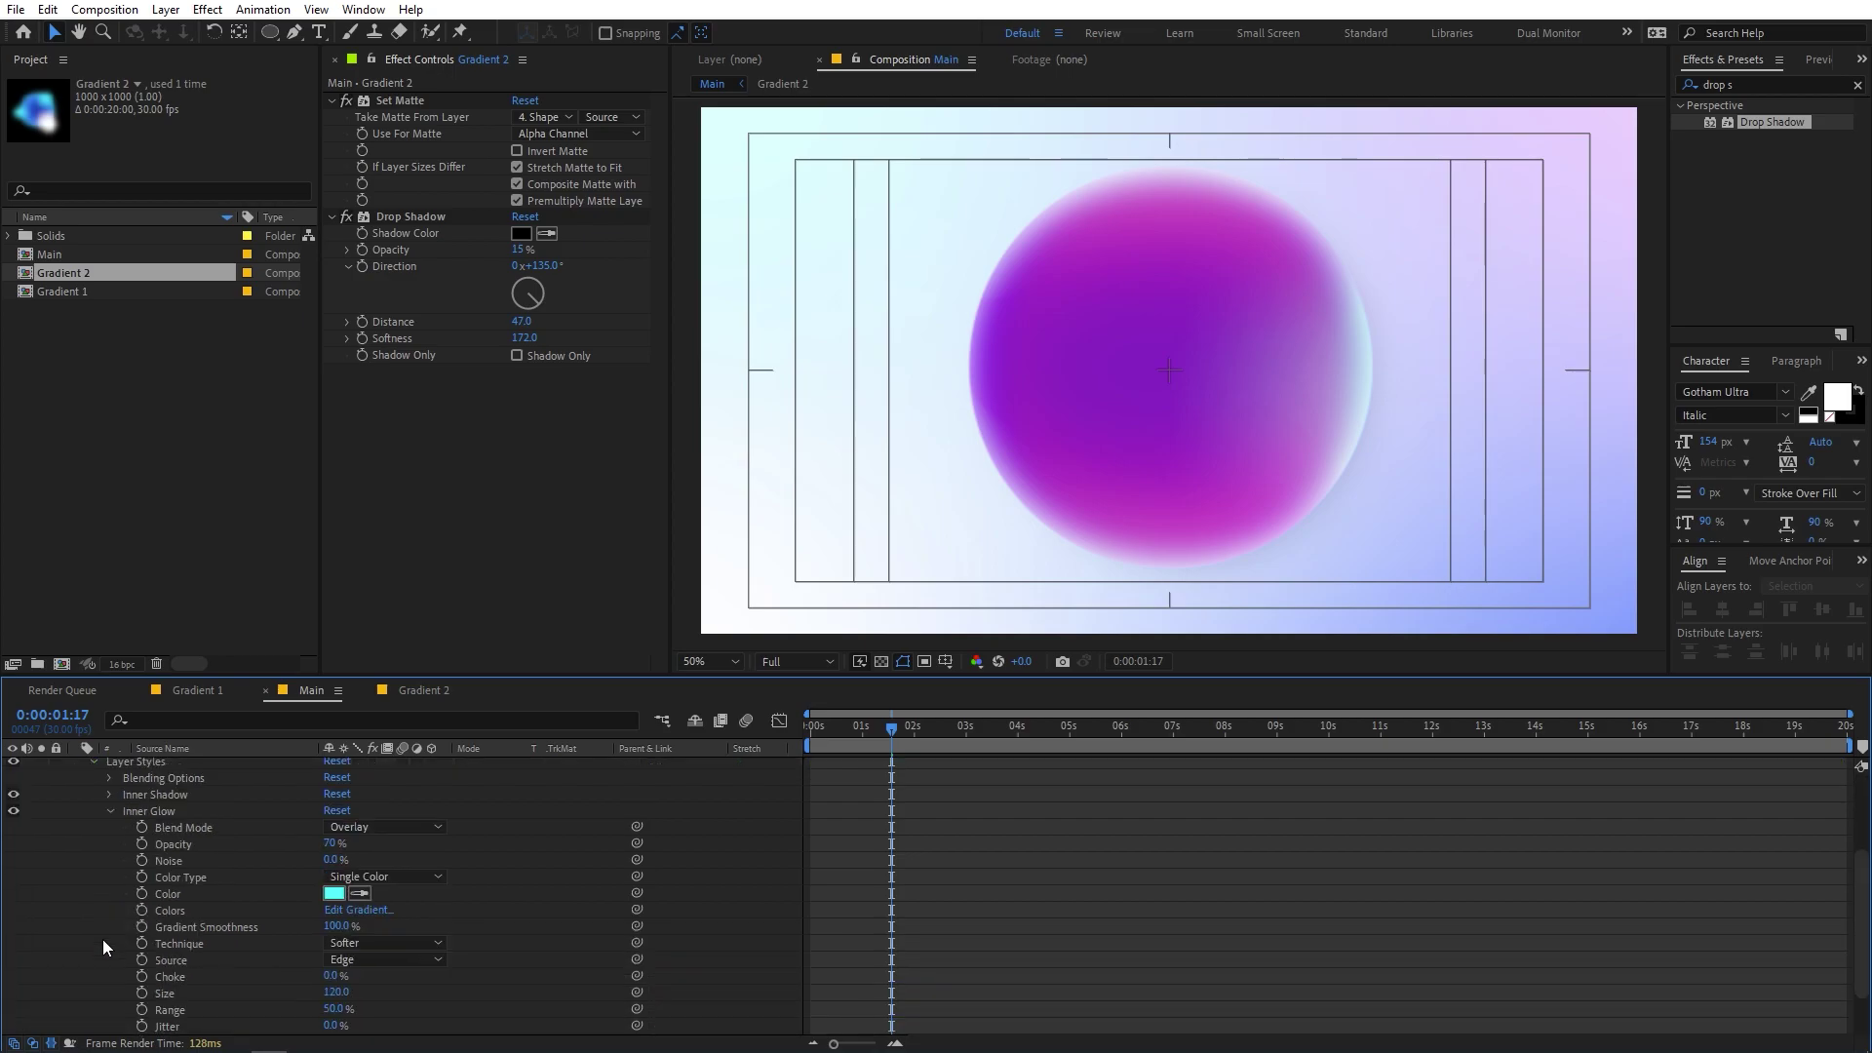
{"action": "left_click", "coordinate": [335, 844]}
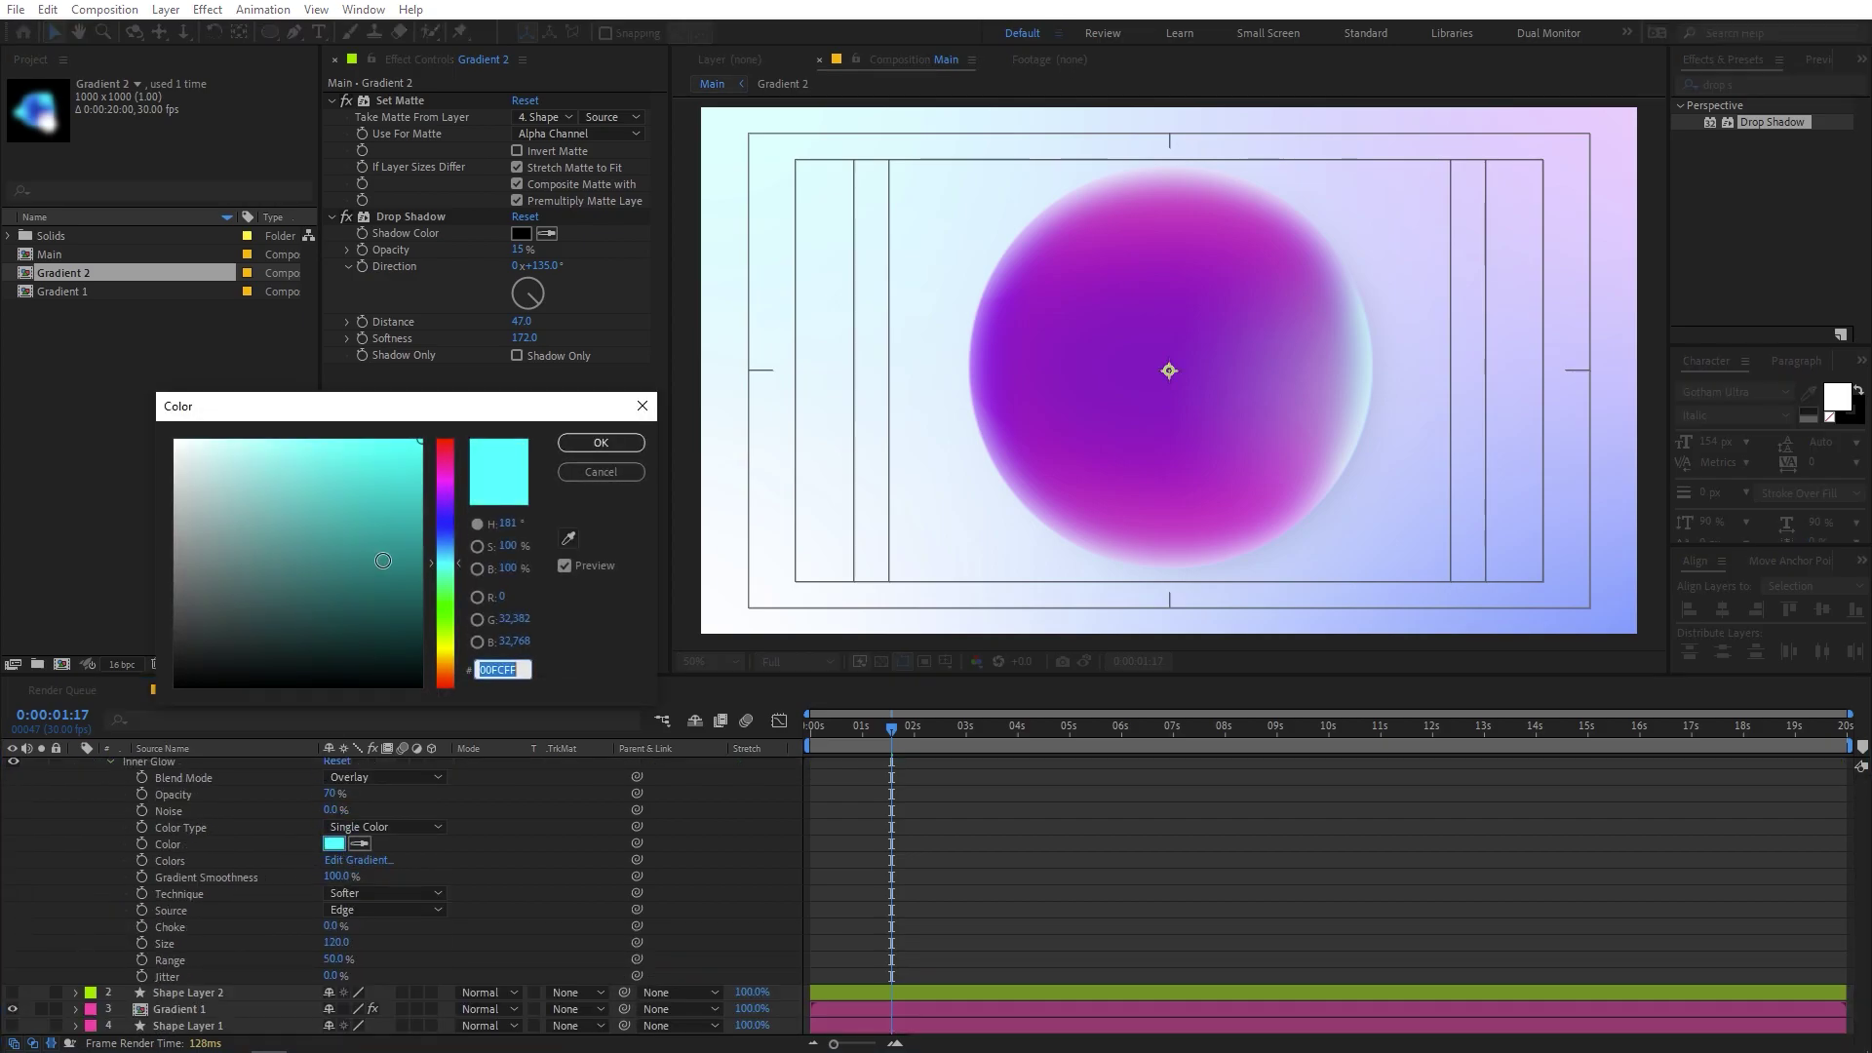
{"action": "left_click_drag", "start_coordinate": [439, 471], "coordinate": [448, 477]}
{"action": "left_click_drag", "start_coordinate": [351, 439], "coordinate": [286, 422]}
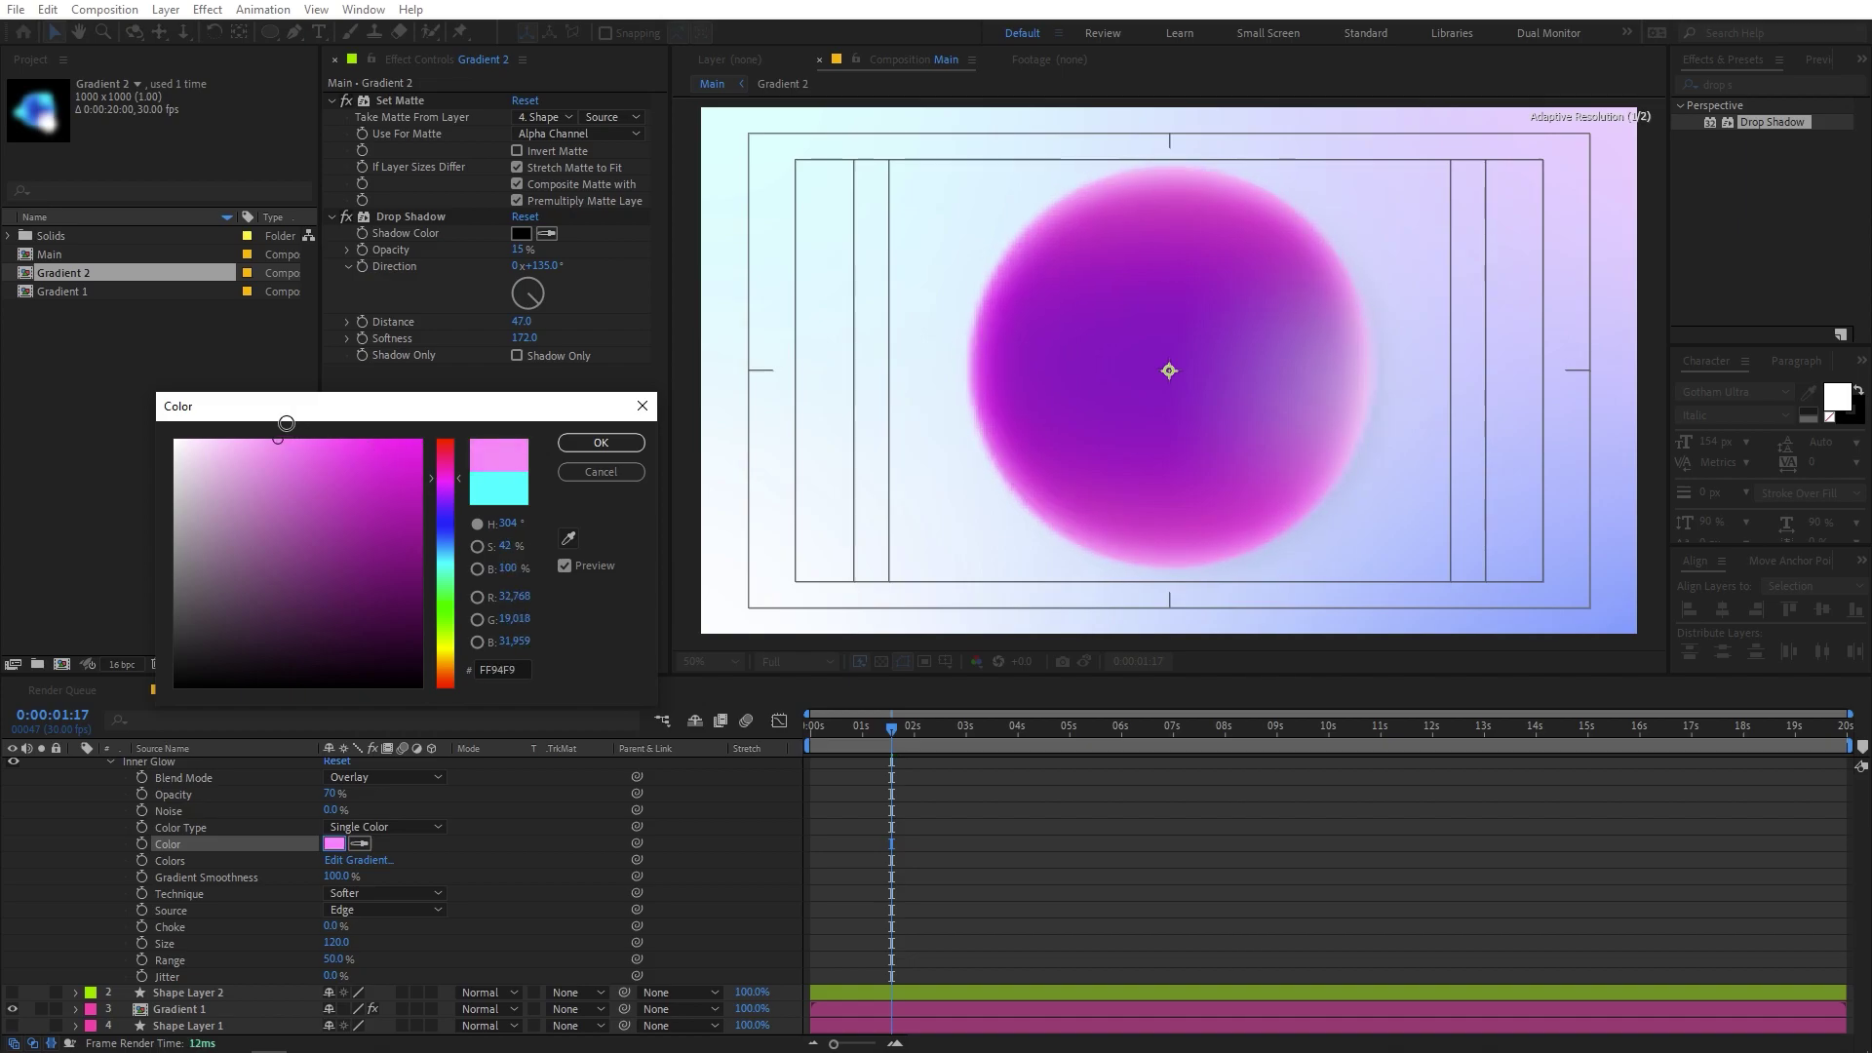
{"action": "left_click", "coordinate": [595, 442]}
- Try a tinted color for Gradient 2's Inner Shadow layer style and return it to white
{"action": "scroll", "coordinate": [440, 875], "scroll_direction": "up", "scroll_amount": 3}
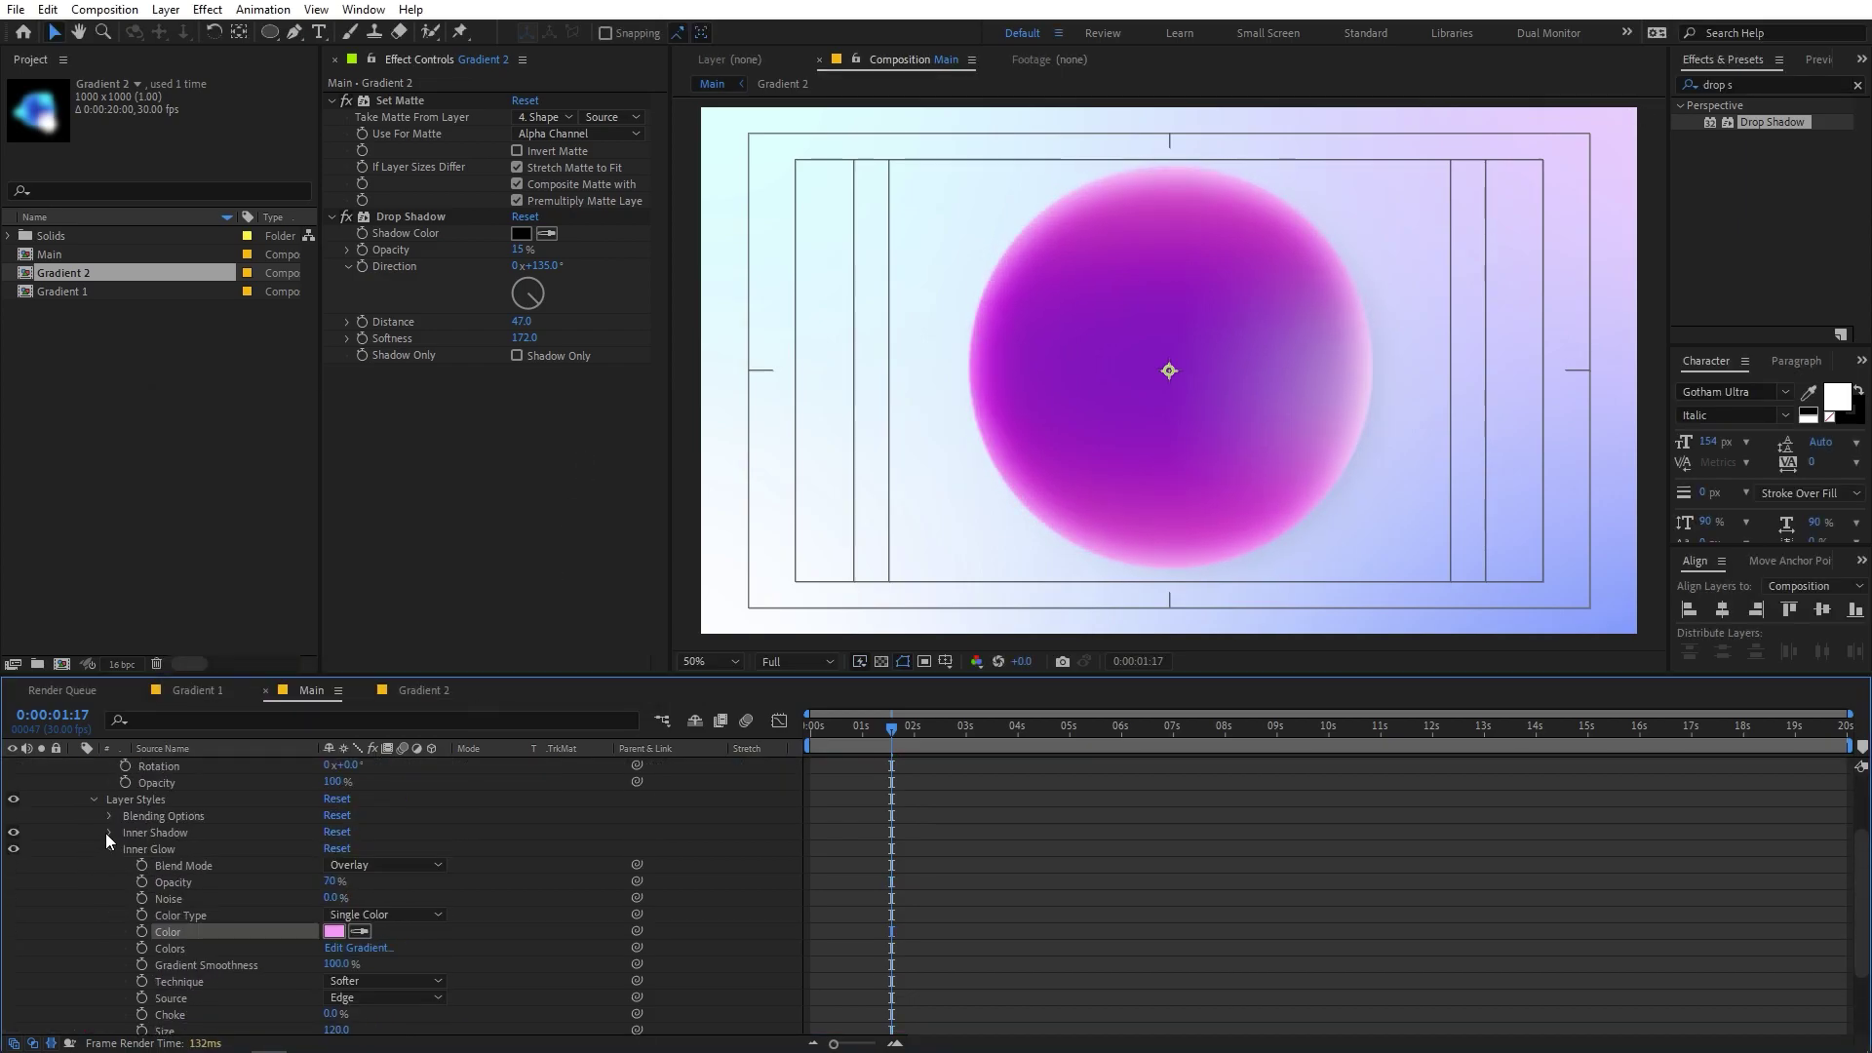
{"action": "left_click", "coordinate": [108, 831]}
{"action": "left_click", "coordinate": [333, 864]}
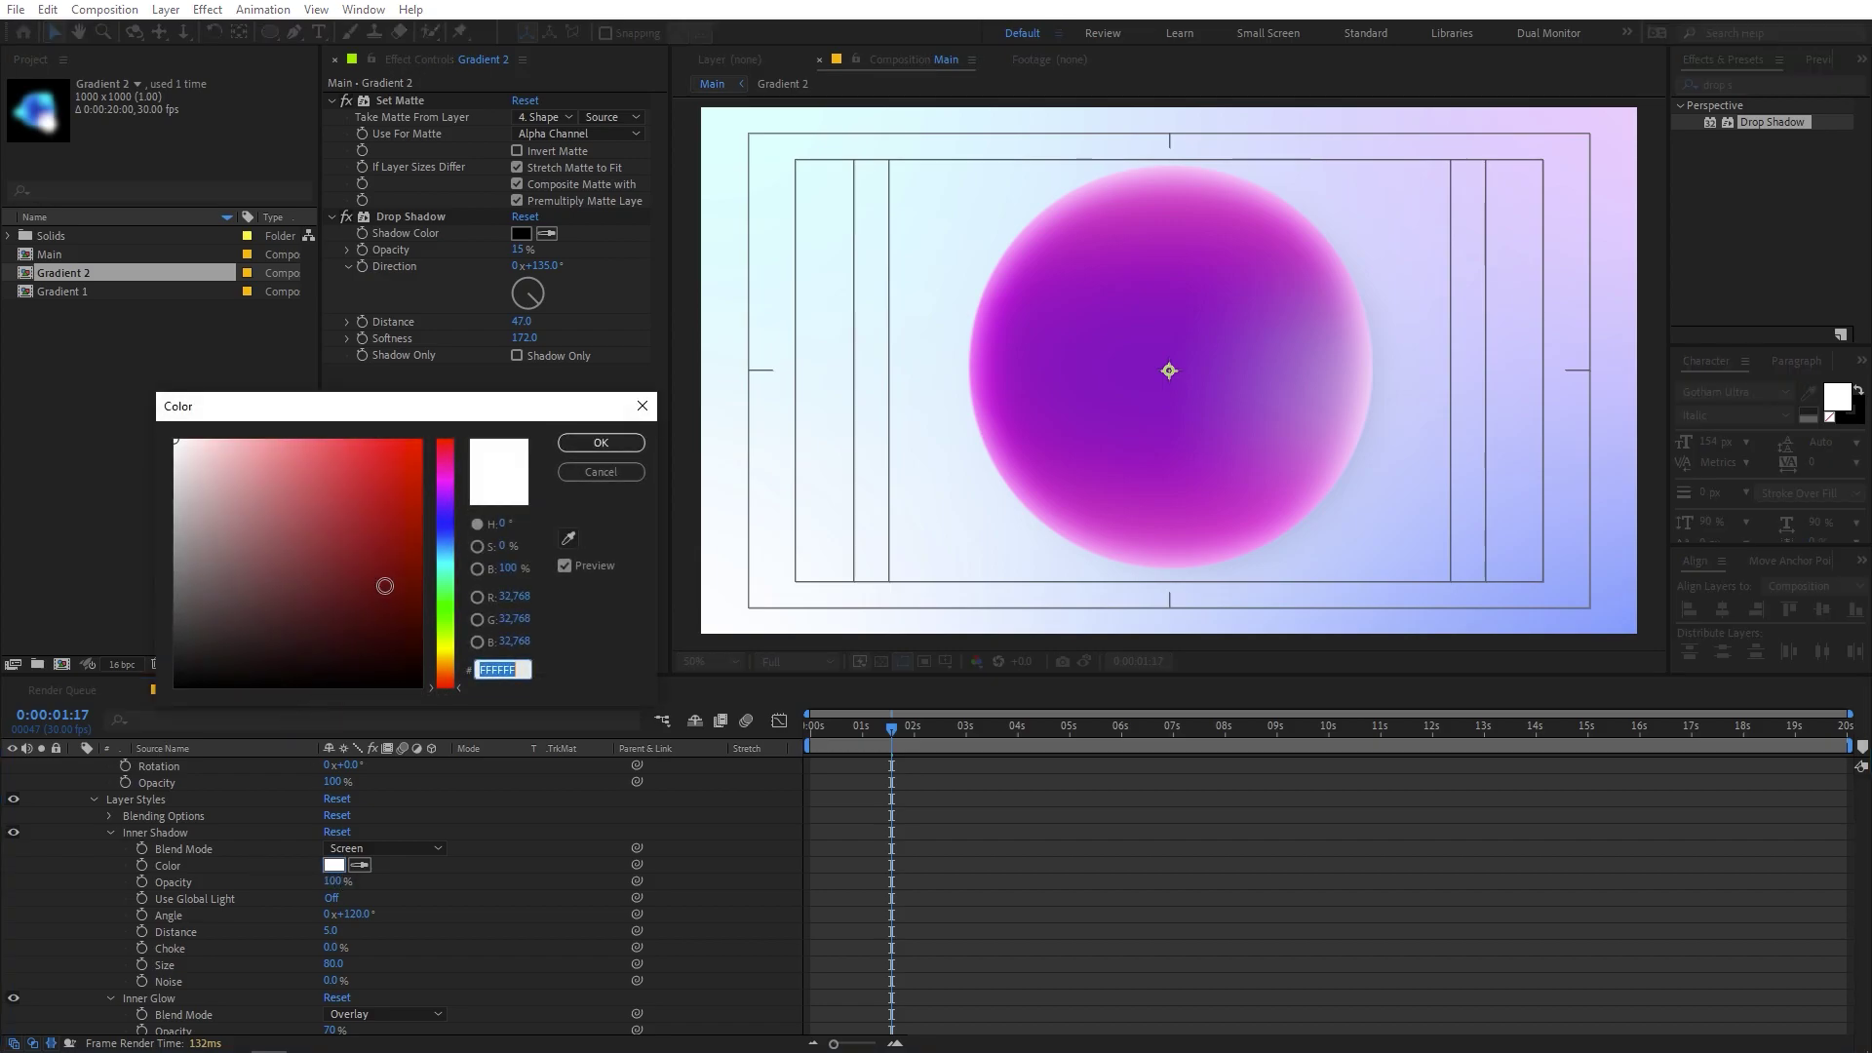
{"action": "left_click", "coordinate": [444, 486]}
{"action": "left_click_drag", "start_coordinate": [216, 487], "coordinate": [21, 385]}
{"action": "left_click", "coordinate": [563, 444]}
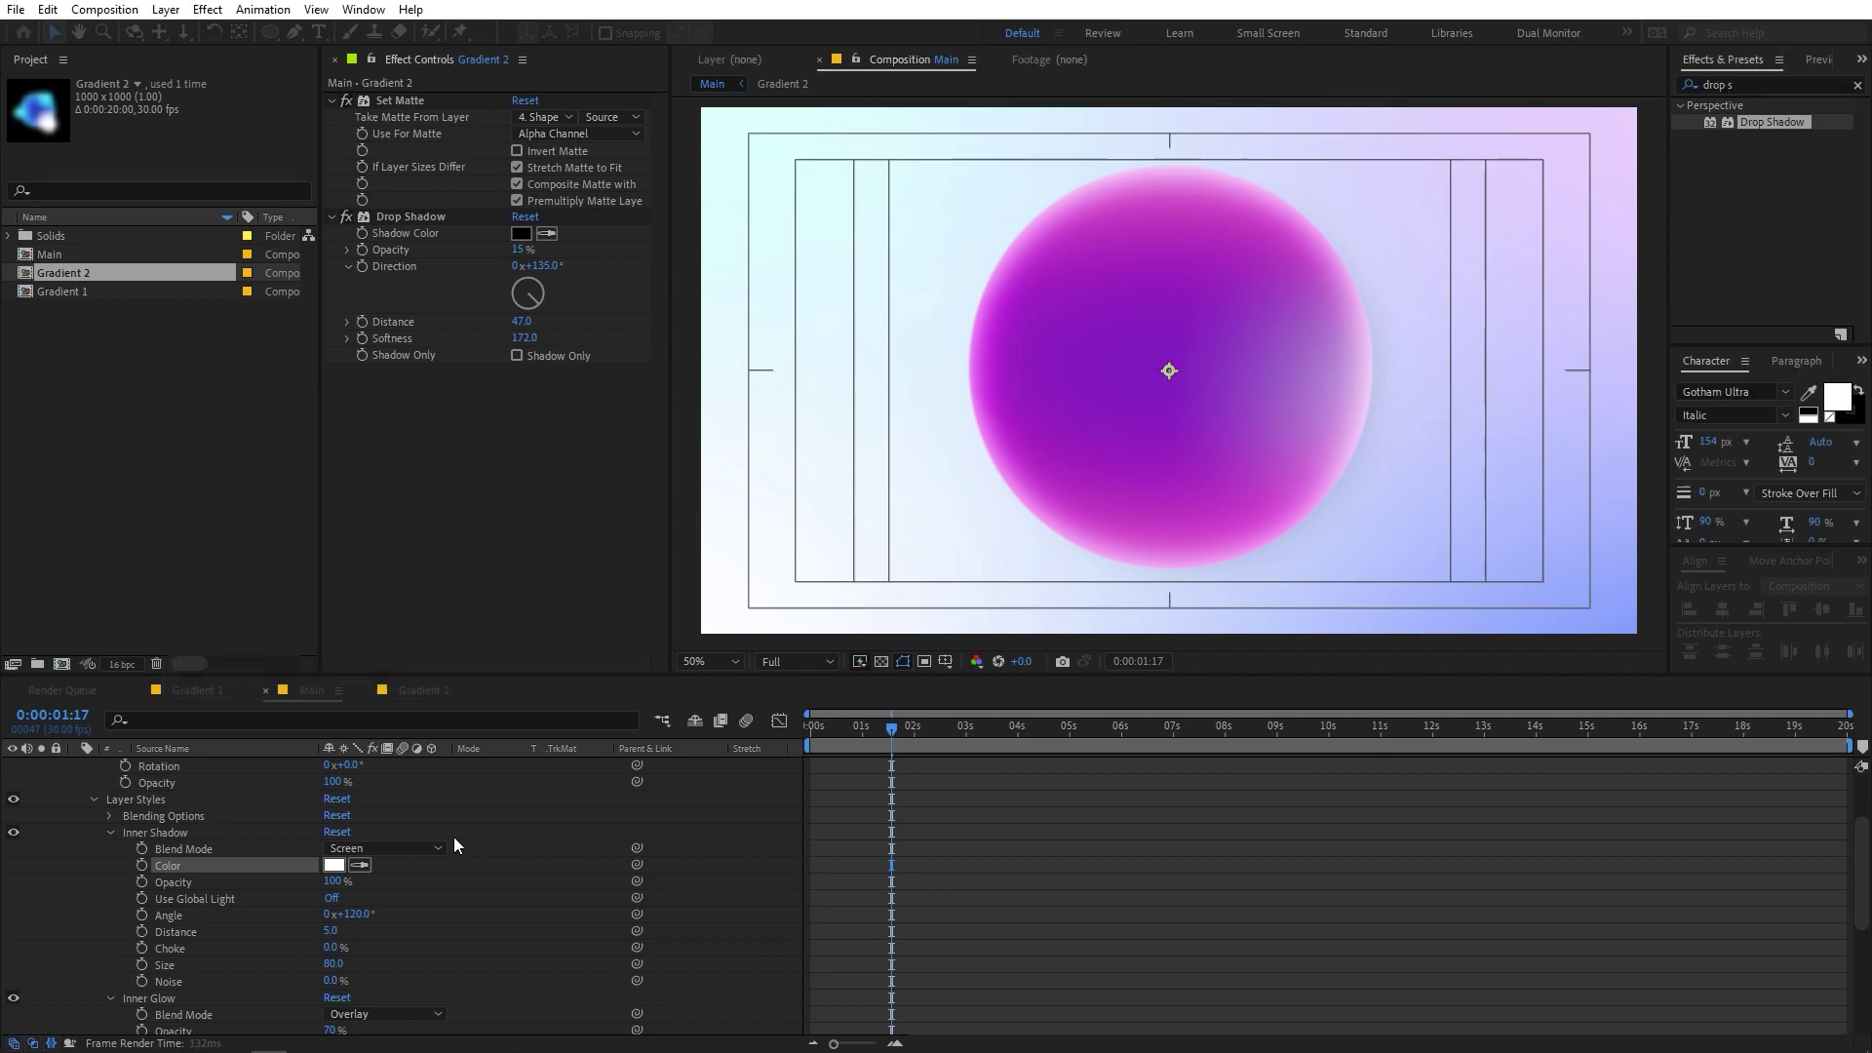
- Raise the opacity of Gradient 2's Inner Glow layer style above 70% and collapse the layer's properties
{"action": "scroll", "coordinate": [482, 889], "scroll_direction": "down", "scroll_amount": 4}
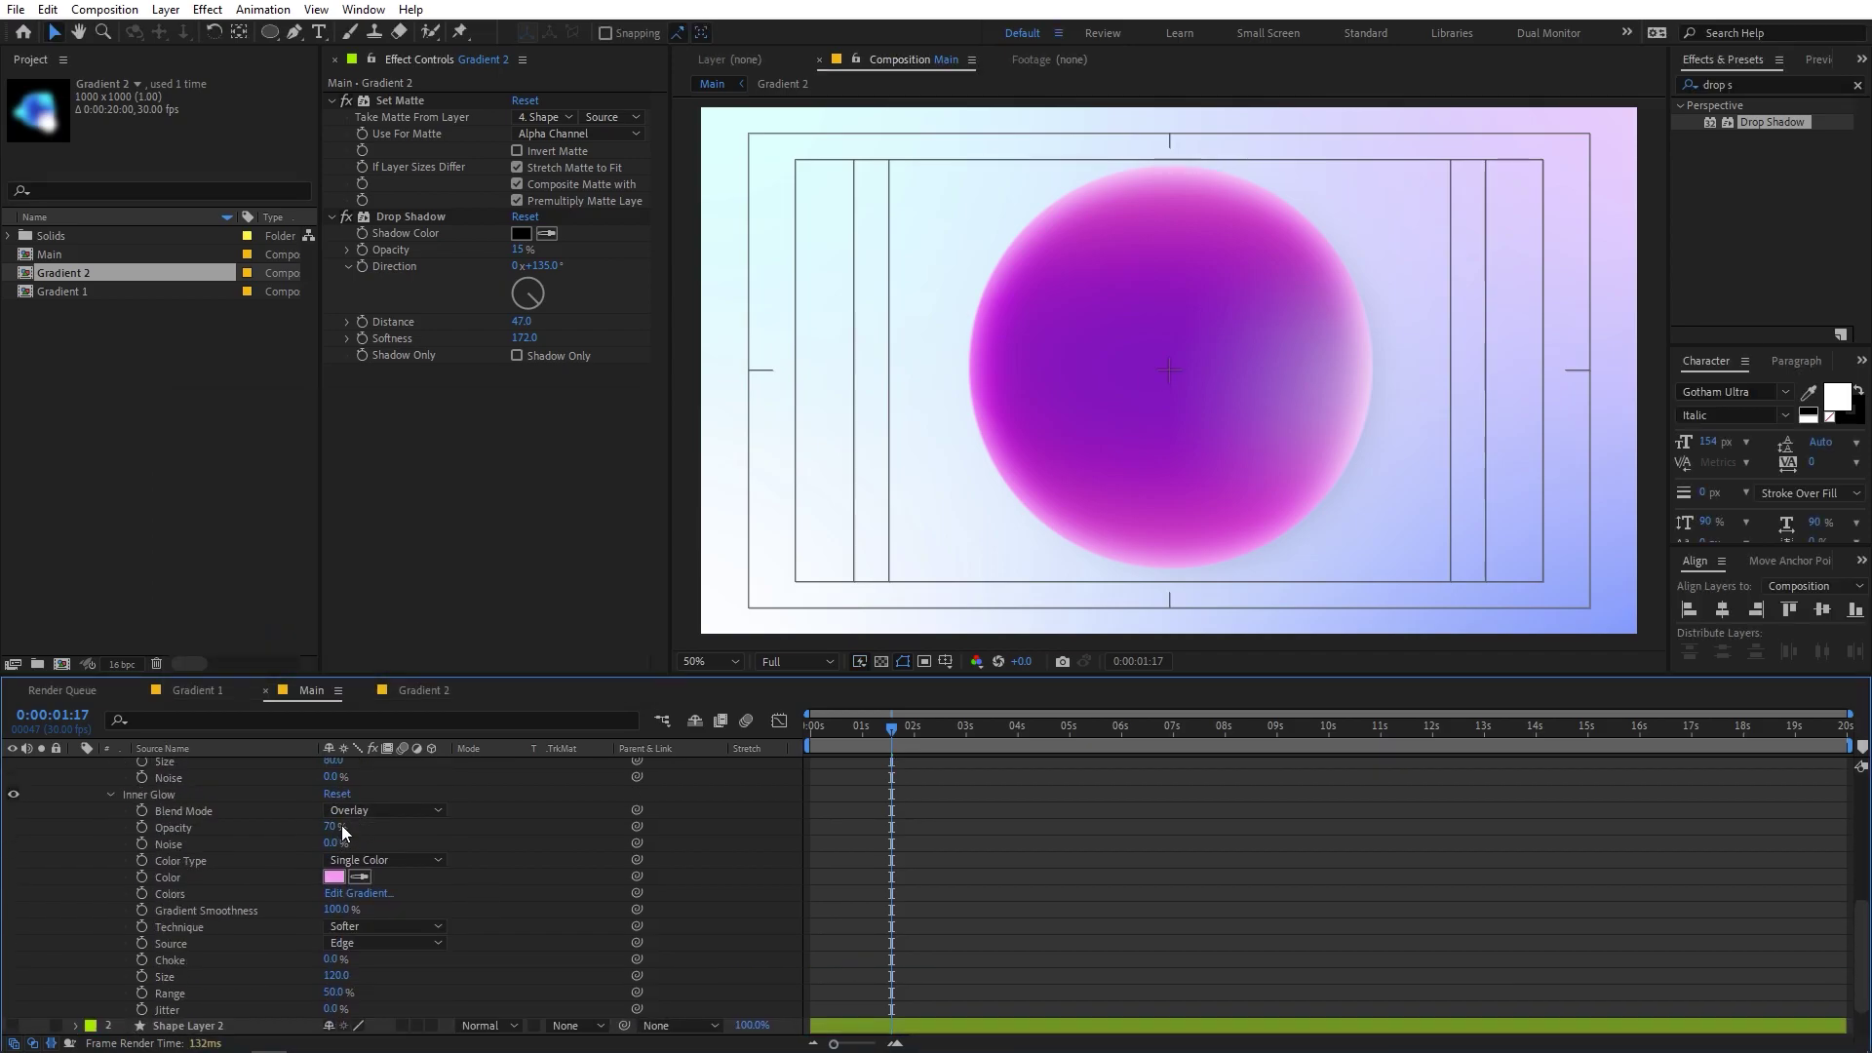
{"action": "left_click_drag", "start_coordinate": [341, 826], "coordinate": [450, 841]}
{"action": "left_click", "coordinate": [460, 842]}
{"action": "scroll", "coordinate": [155, 845], "scroll_direction": "up", "scroll_amount": 10}
{"action": "left_click", "coordinate": [78, 766]}
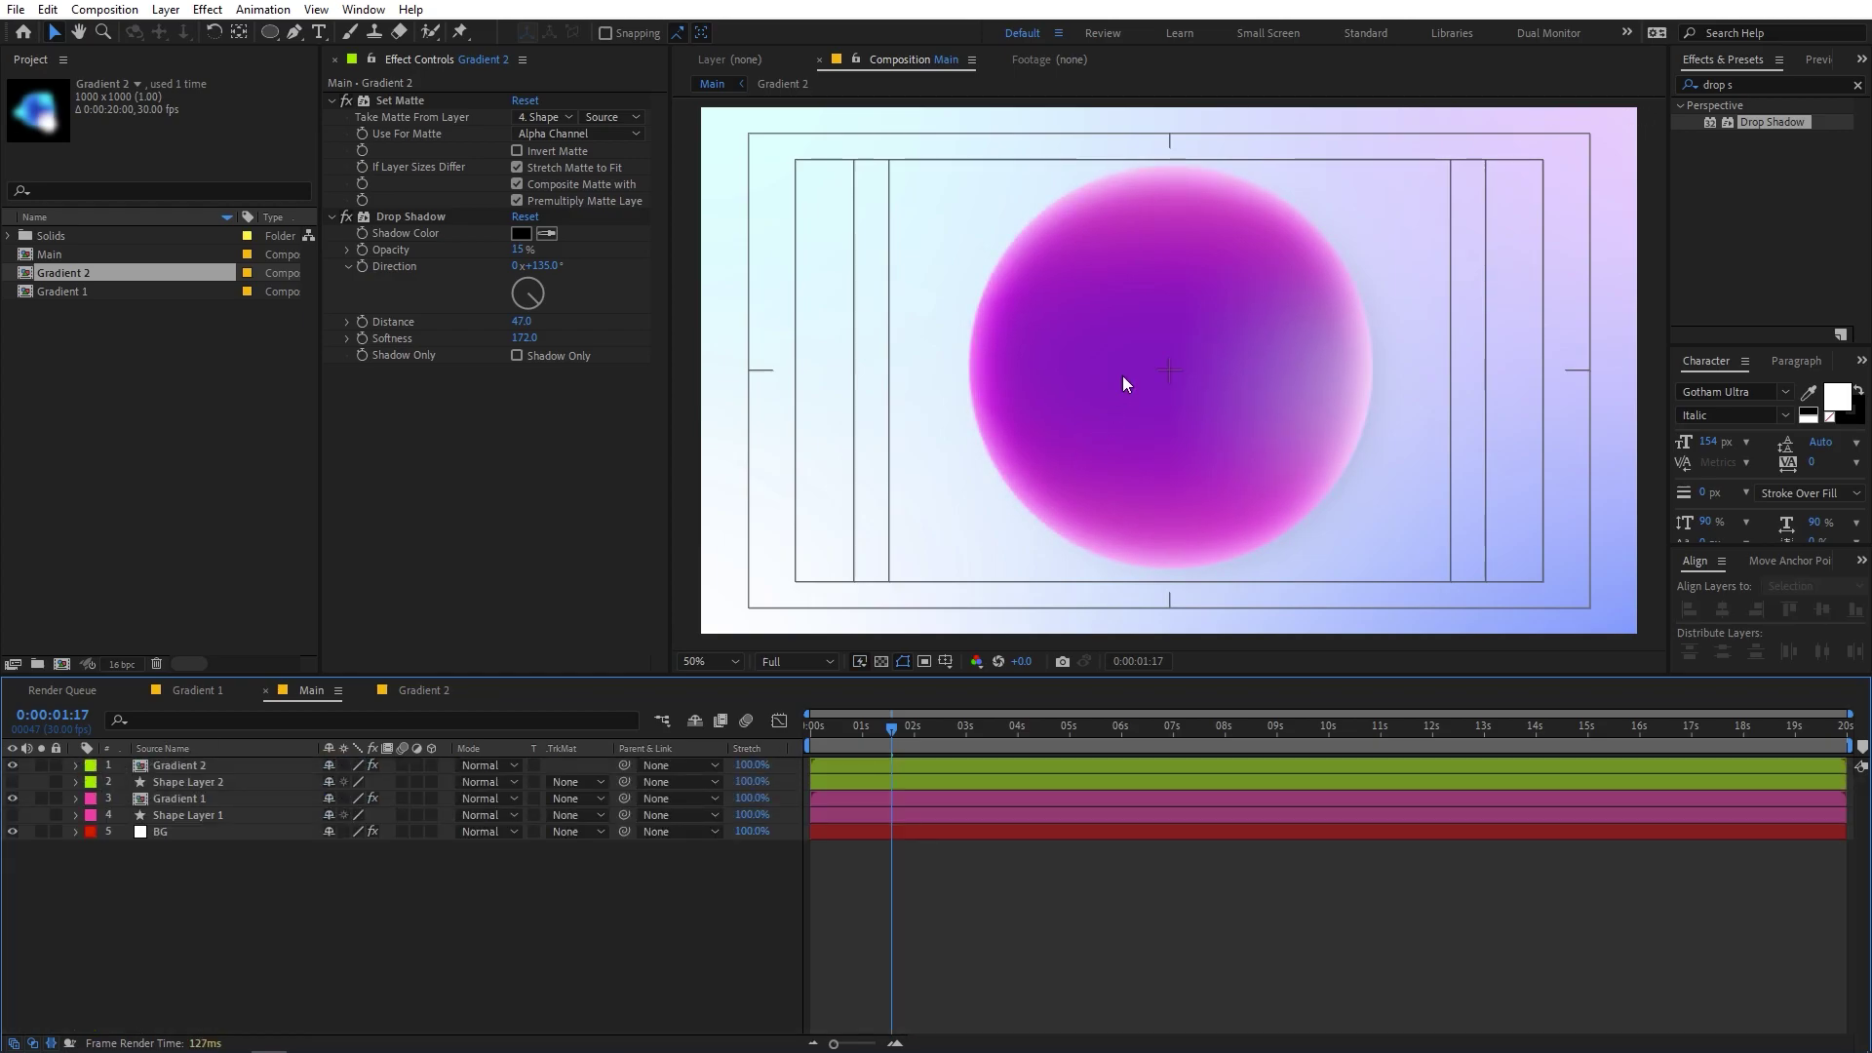
- Open Gradient 2, hide its adjustment layer, scale the white circle to 167.6%, and reposition the two small circles slightly
{"action": "double_click", "coordinate": [178, 764]}
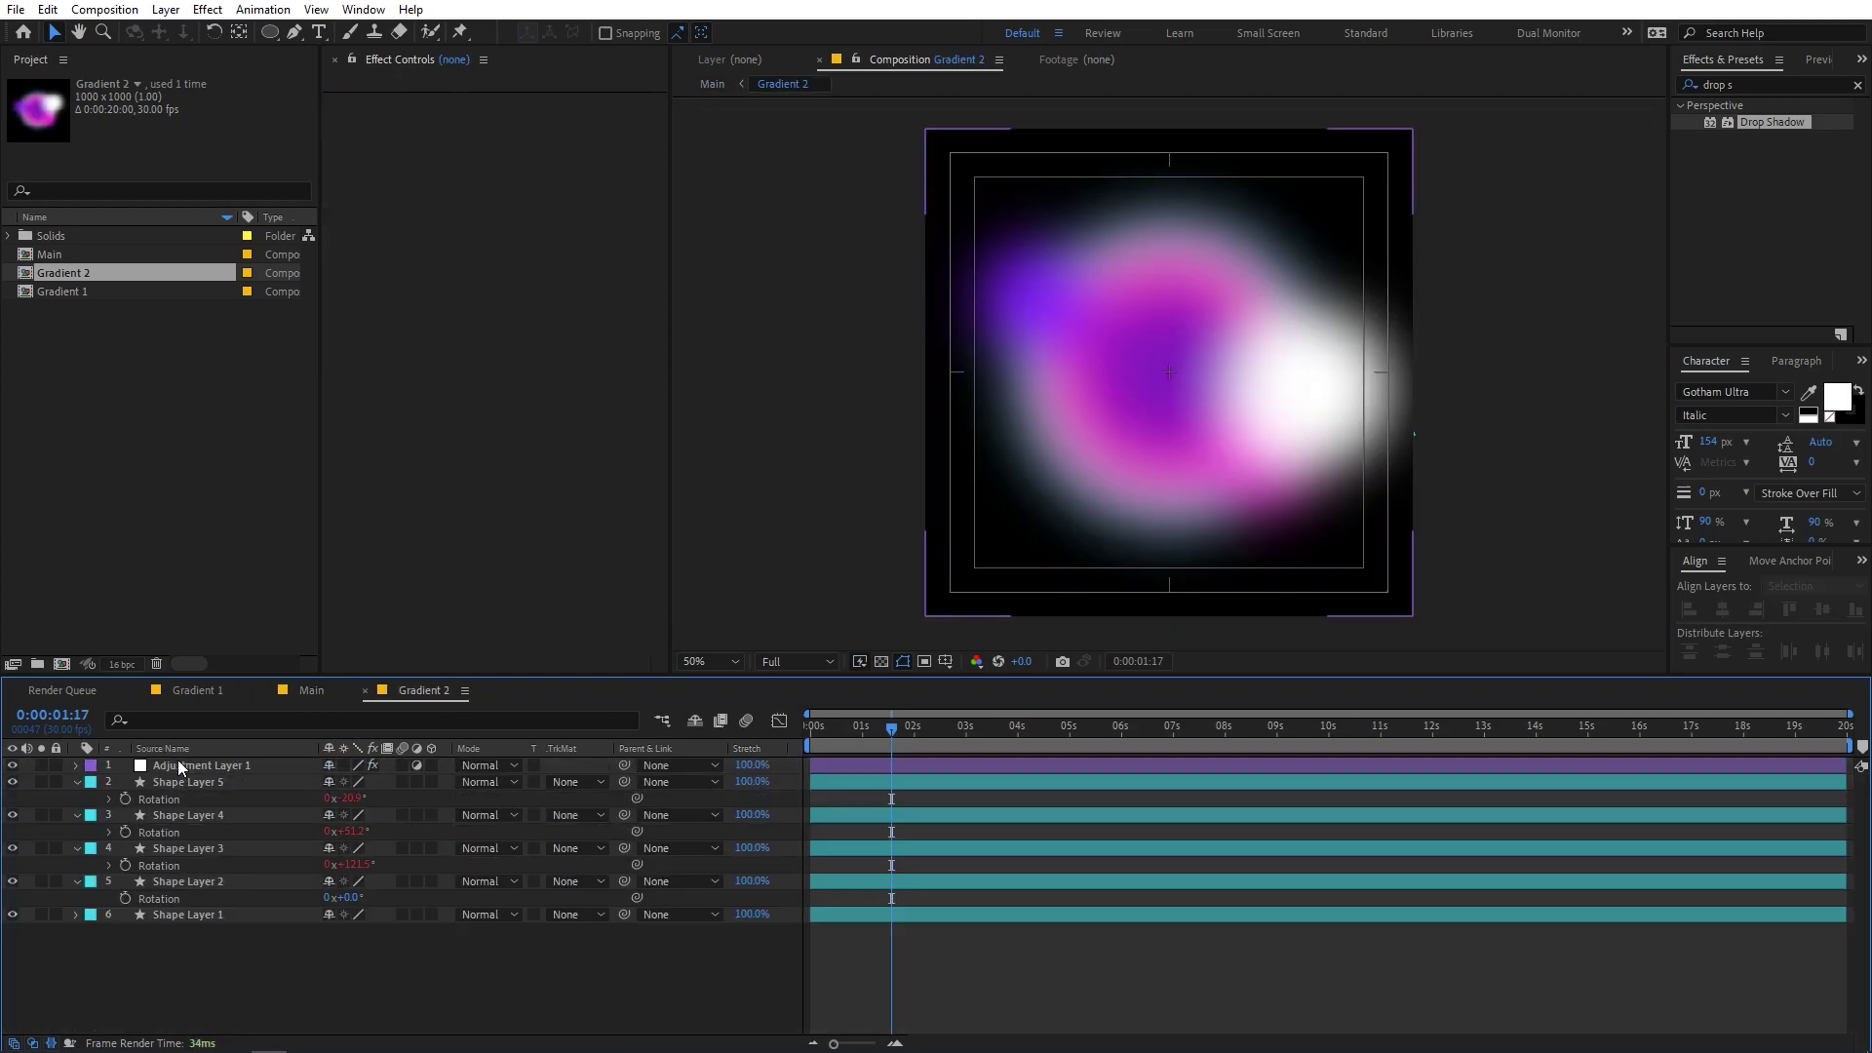
{"action": "left_click", "coordinate": [12, 765]}
{"action": "left_click", "coordinate": [1353, 385]}
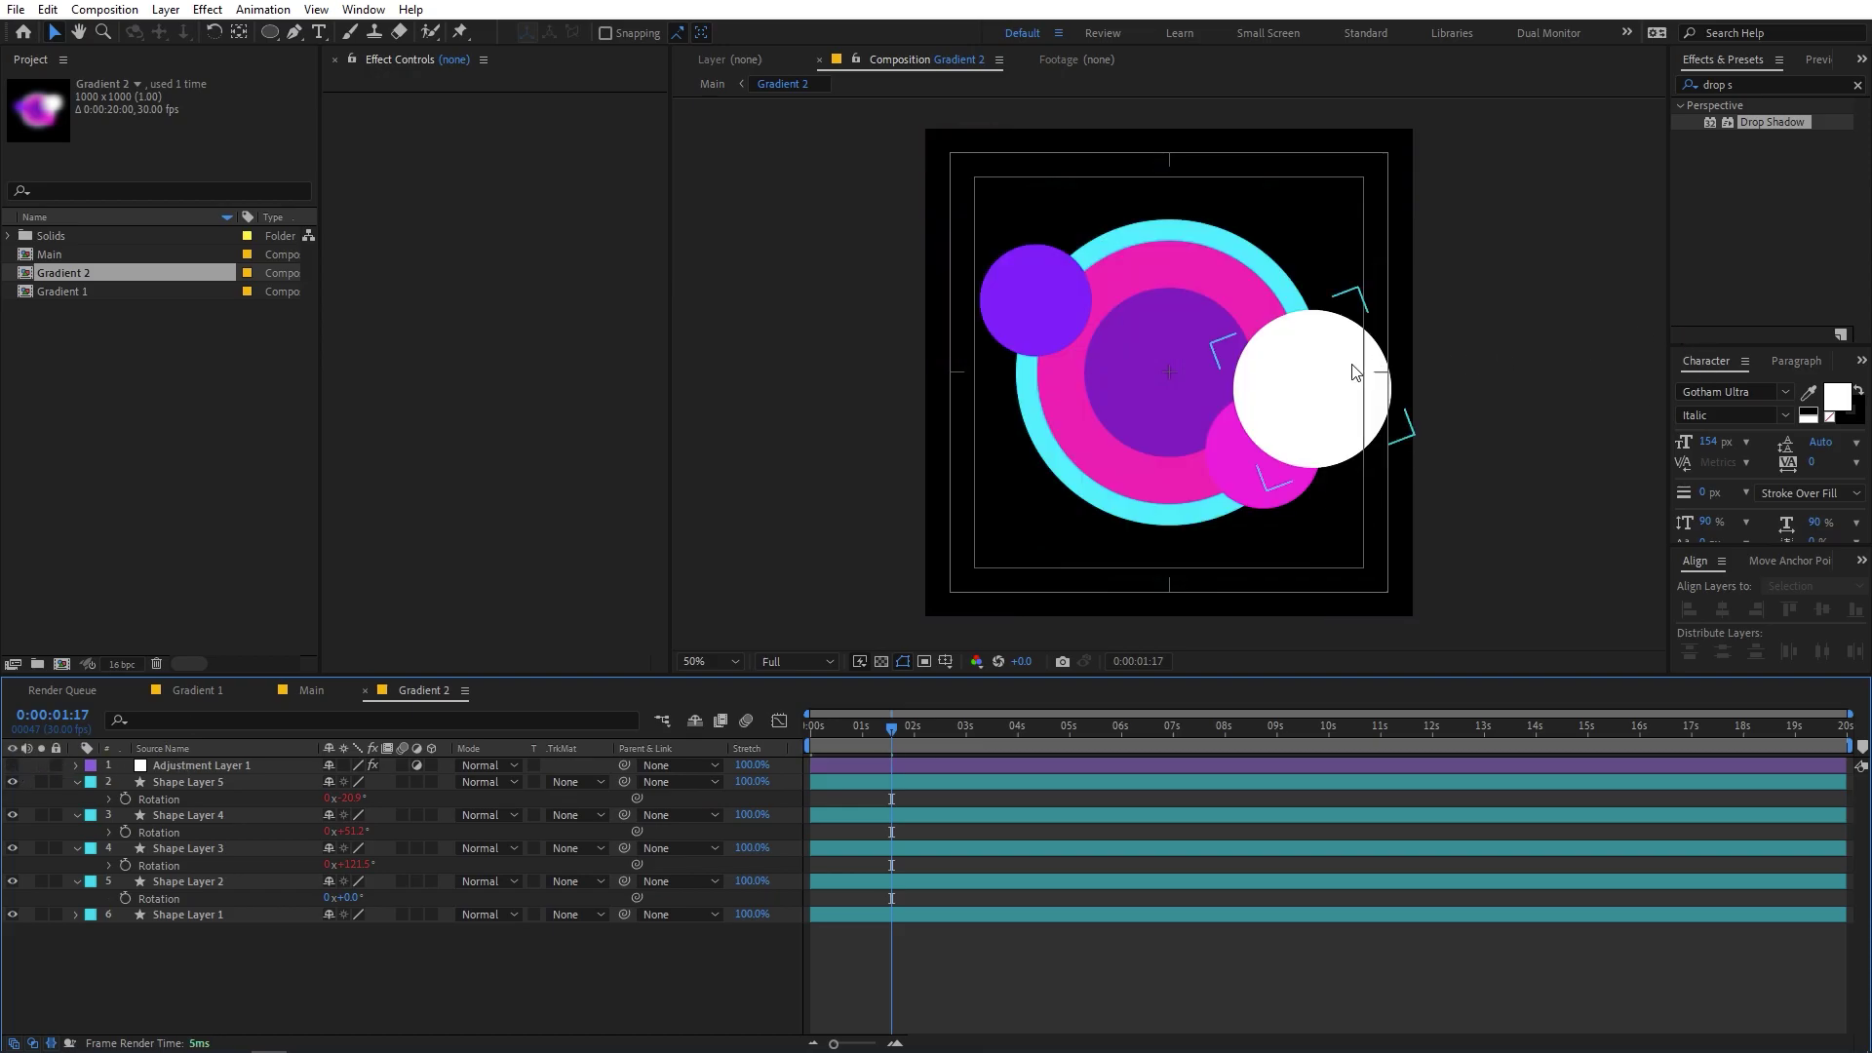
{"action": "key", "text": "s"}
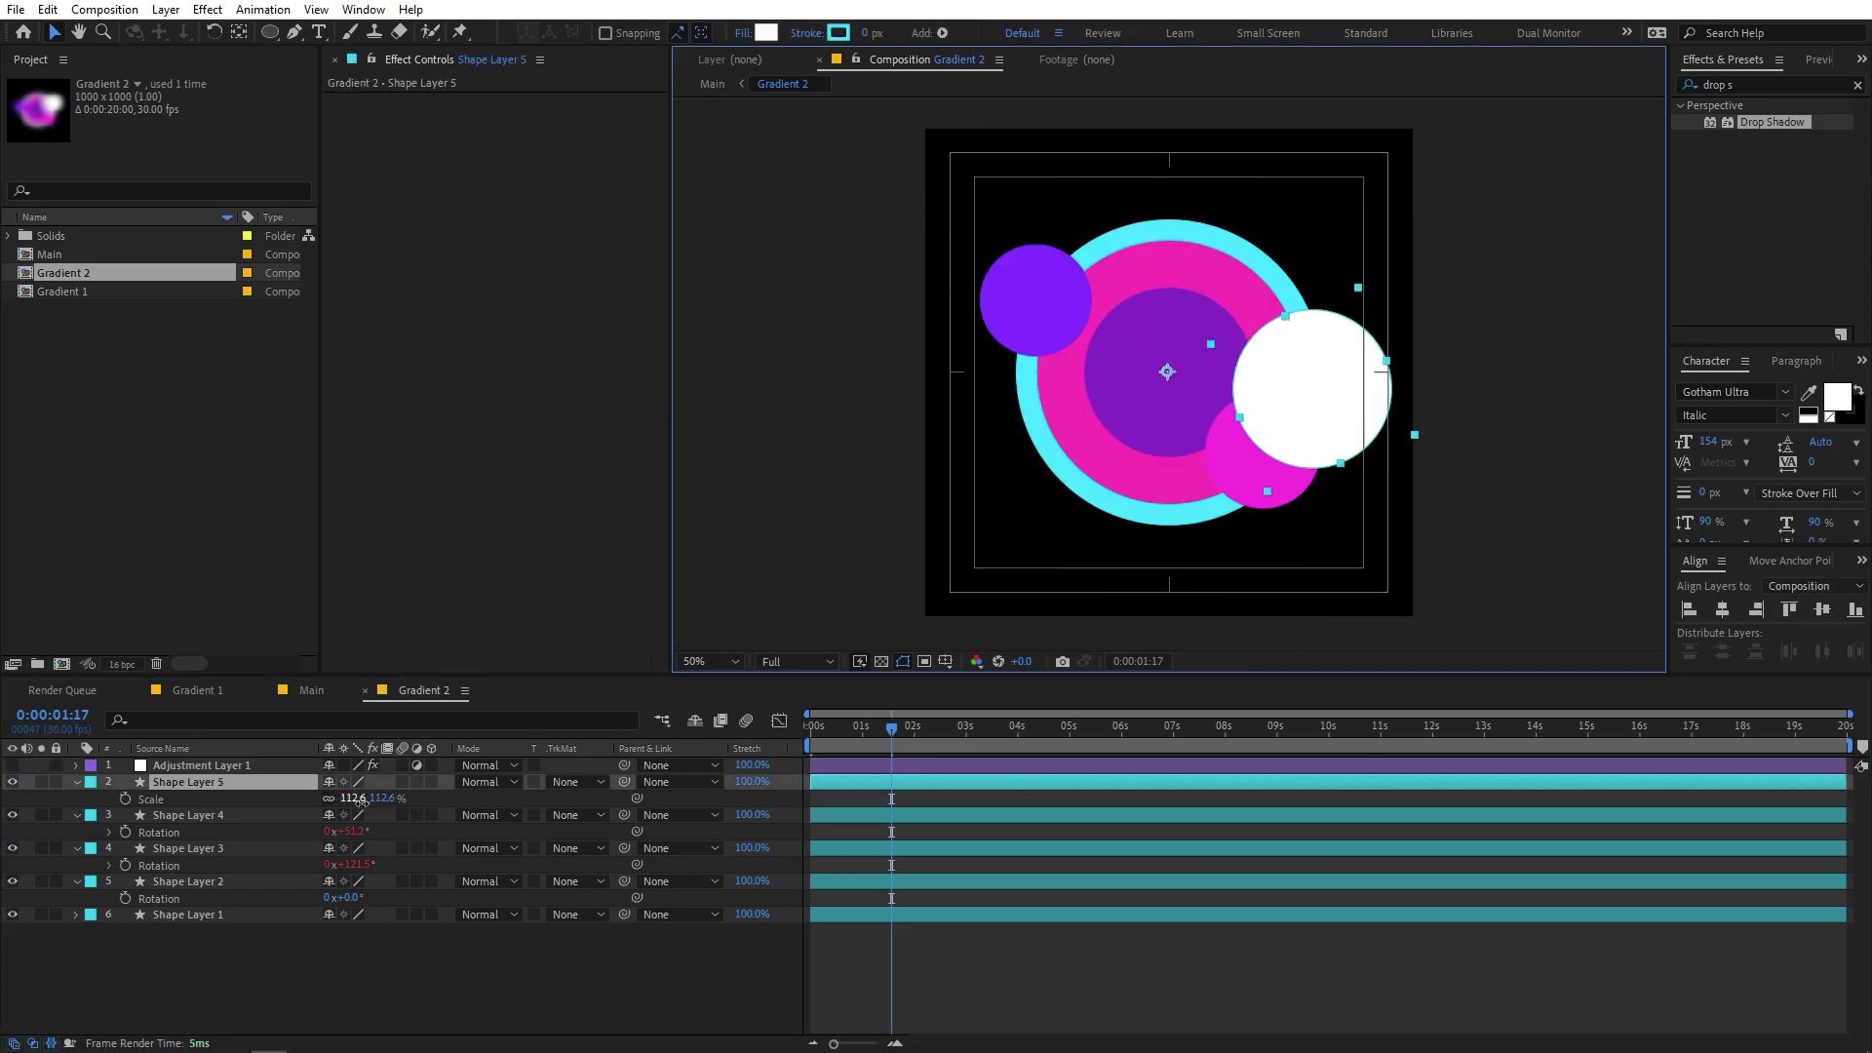
{"action": "mouse_move", "coordinate": [369, 798]}
{"action": "left_mouse_down"}
{"action": "mouse_move", "coordinate": [400, 802]}
{"action": "mouse_move", "coordinate": [372, 801]}
{"action": "left_mouse_up"}
{"action": "left_click", "coordinate": [1043, 280]}
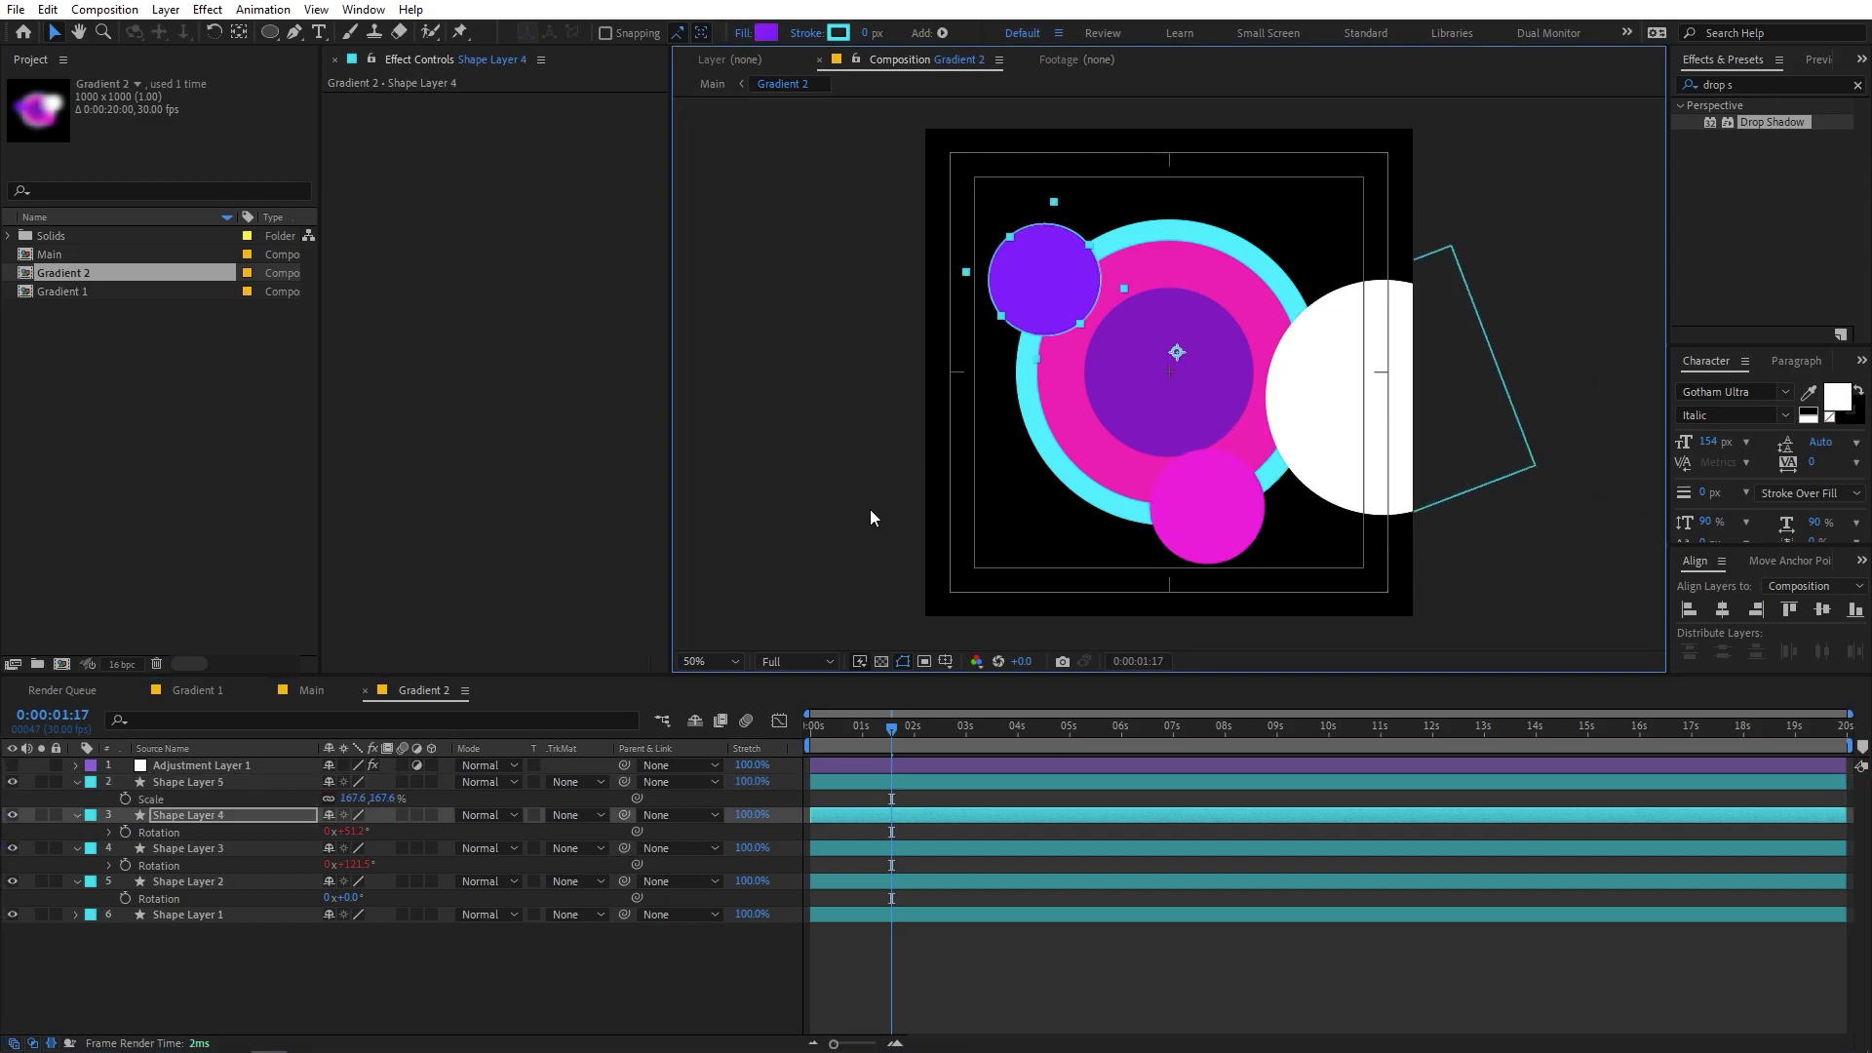
{"action": "left_click", "coordinate": [283, 815]}
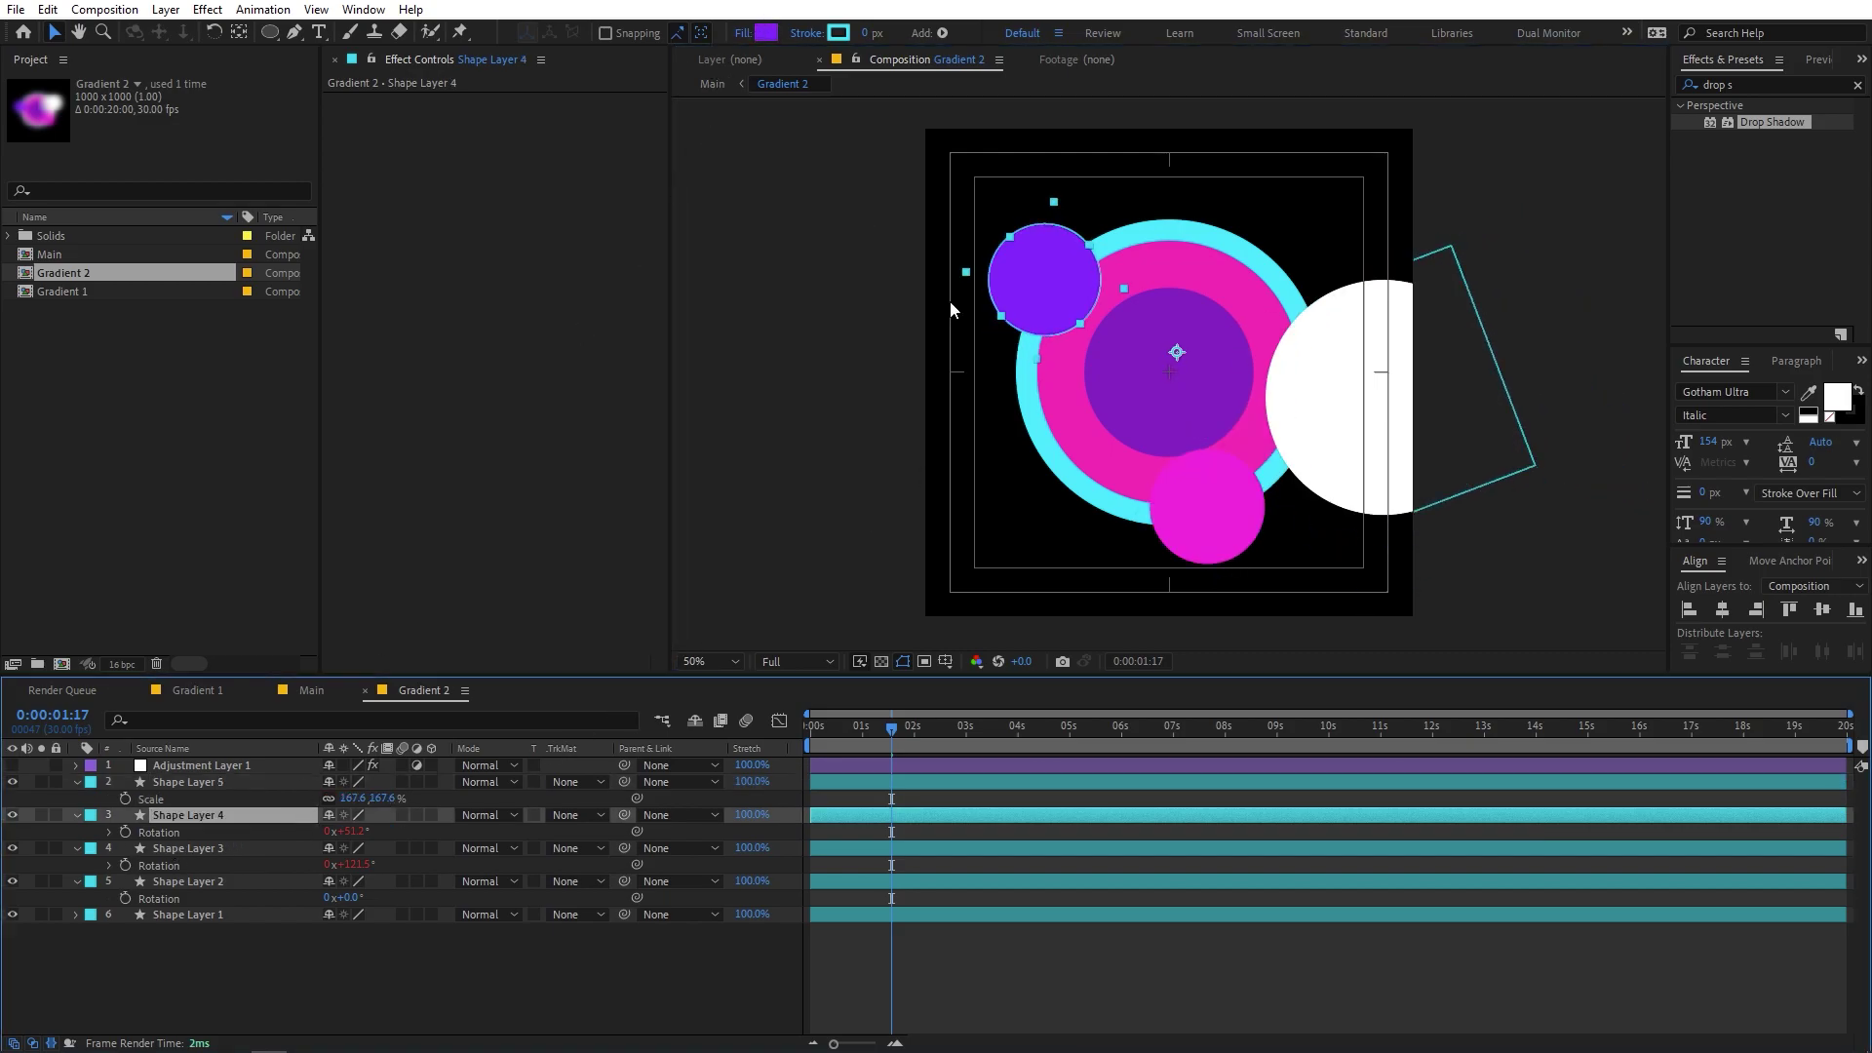
- Recolor Shape Layer 1's fill to the small circle's magenta, restore the adjustment layer, and return to Main
{"action": "left_click", "coordinate": [167, 916]}
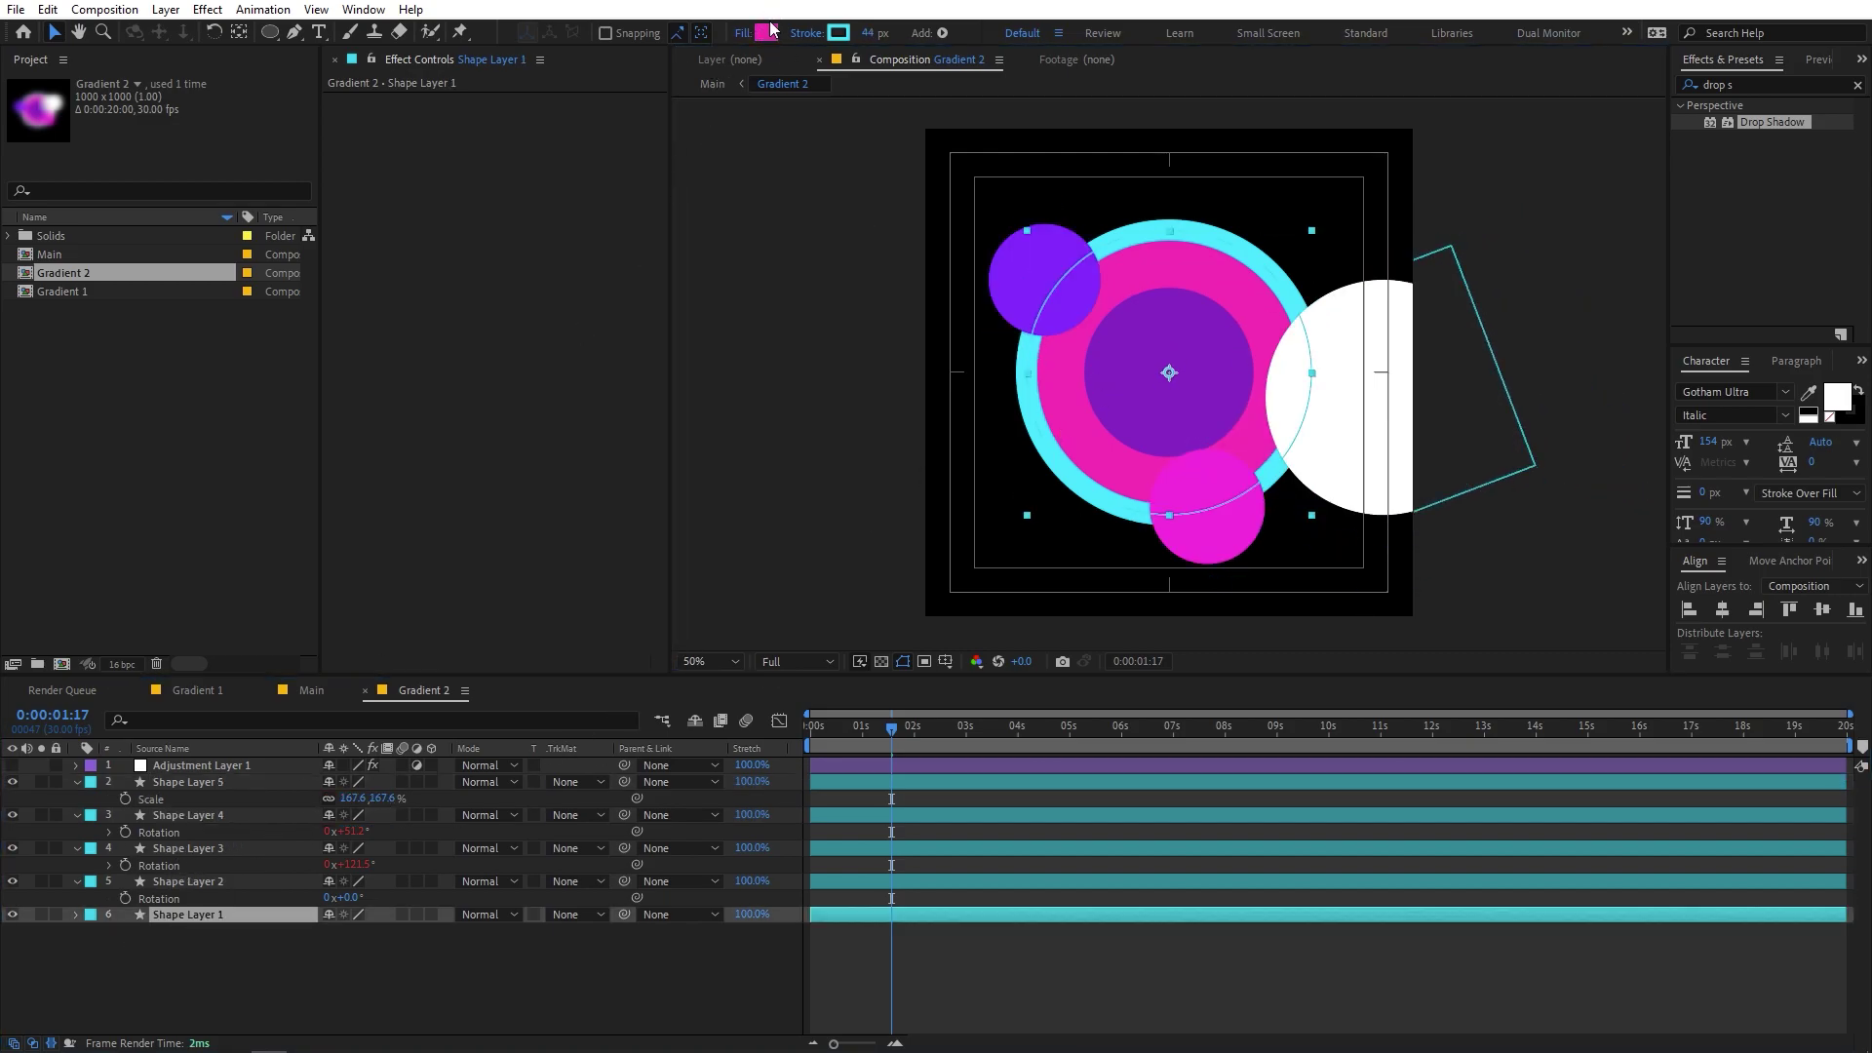
{"action": "left_click", "coordinate": [764, 34]}
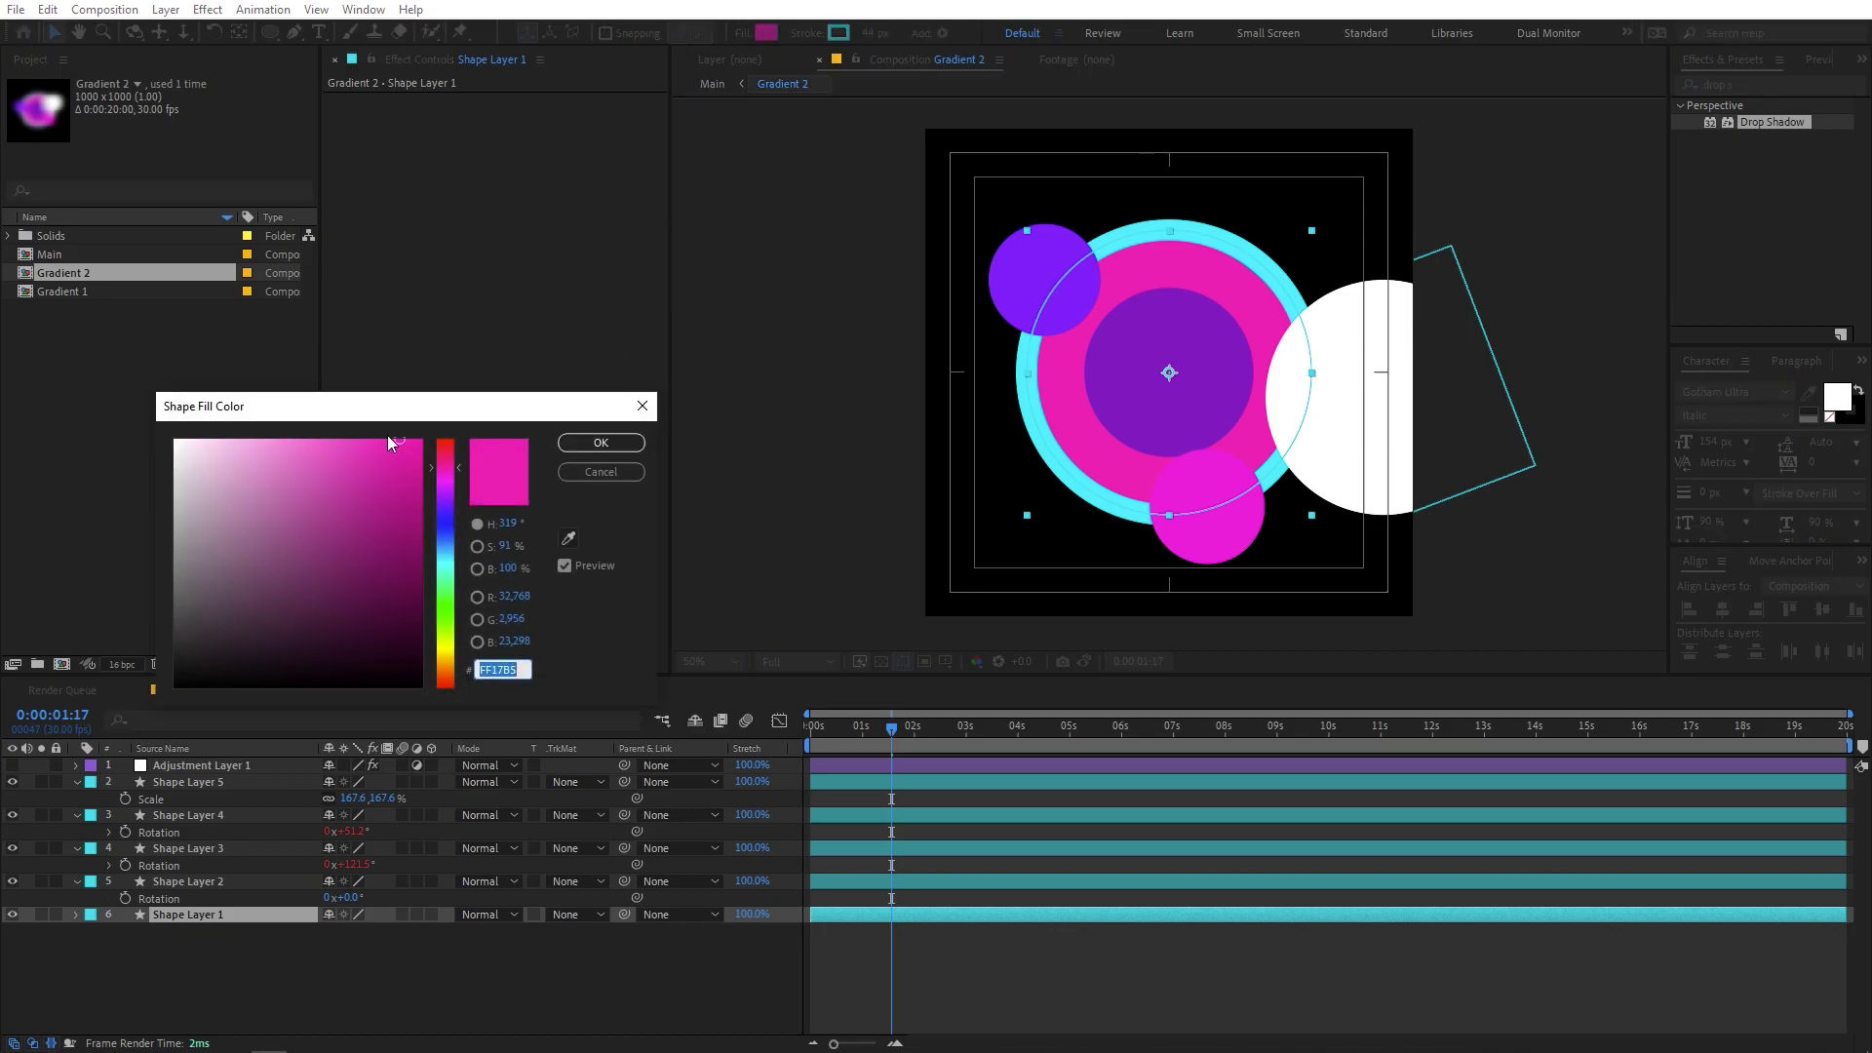
{"action": "key", "text": "Escape"}
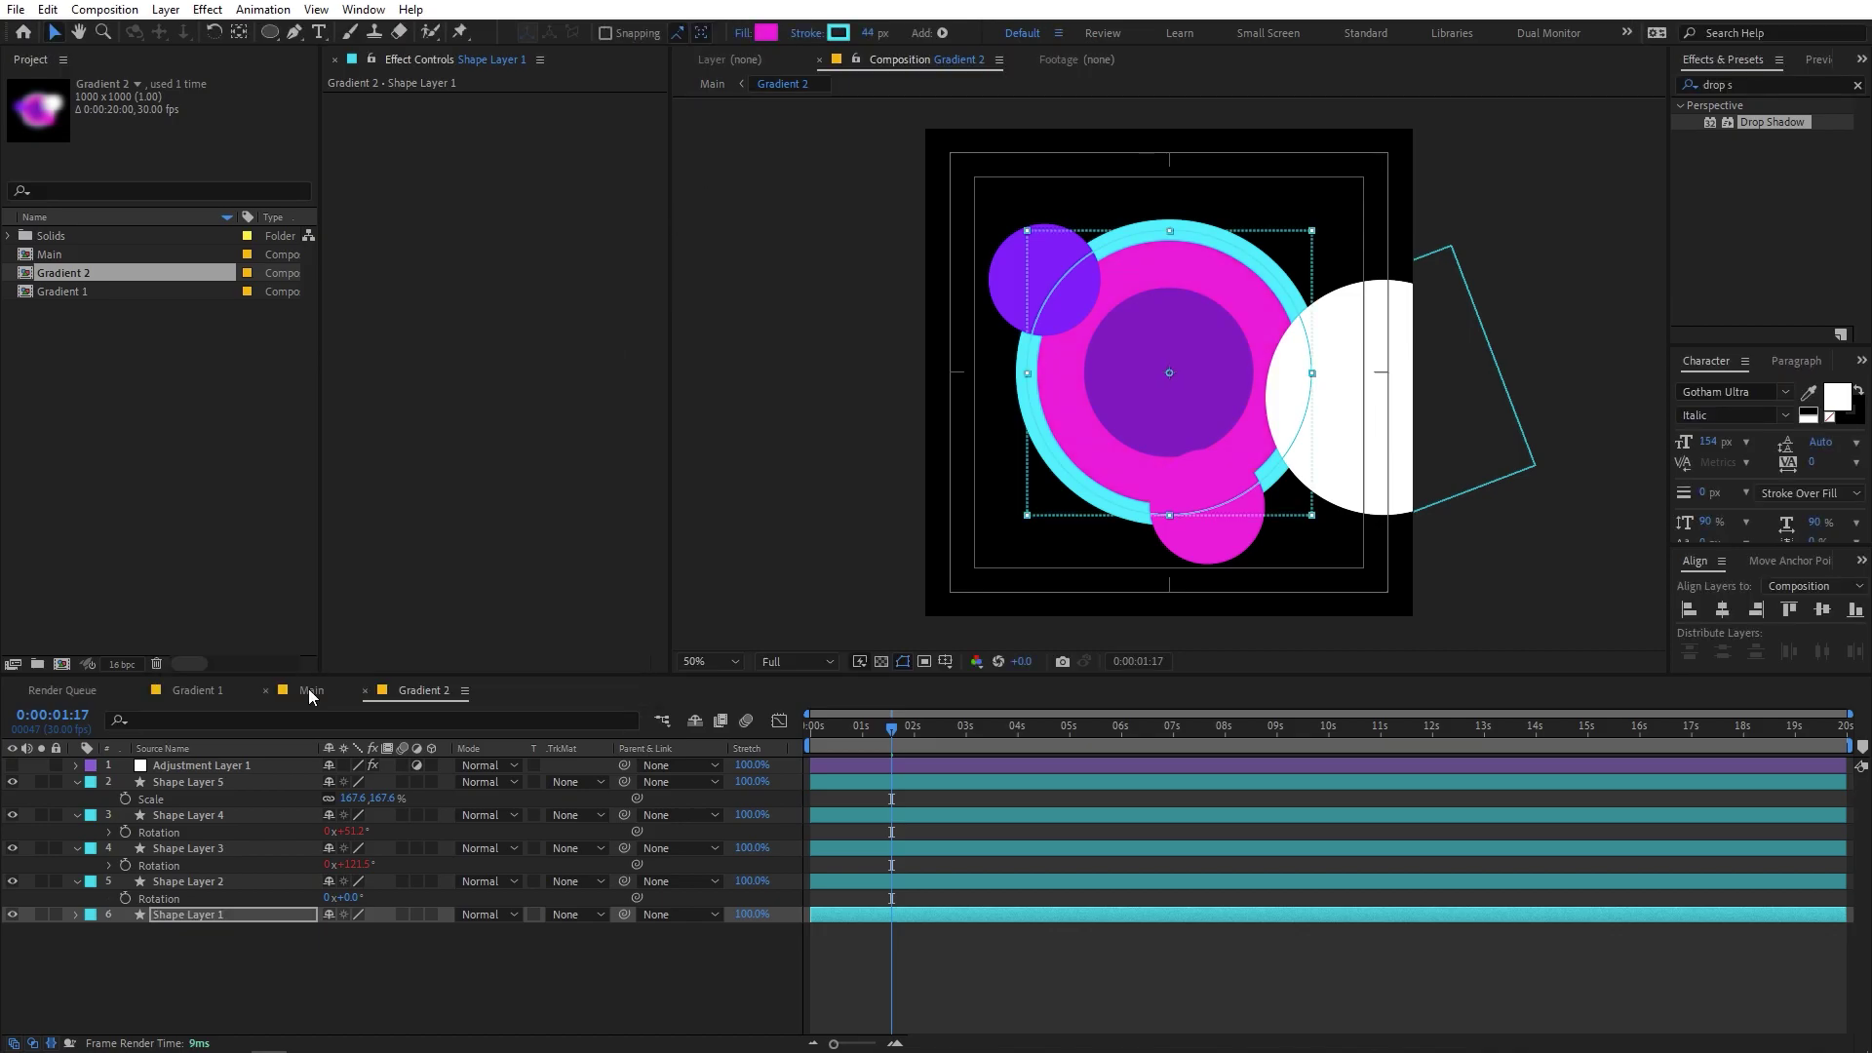
{"action": "left_click", "coordinate": [308, 688]}
{"action": "left_click", "coordinate": [429, 690]}
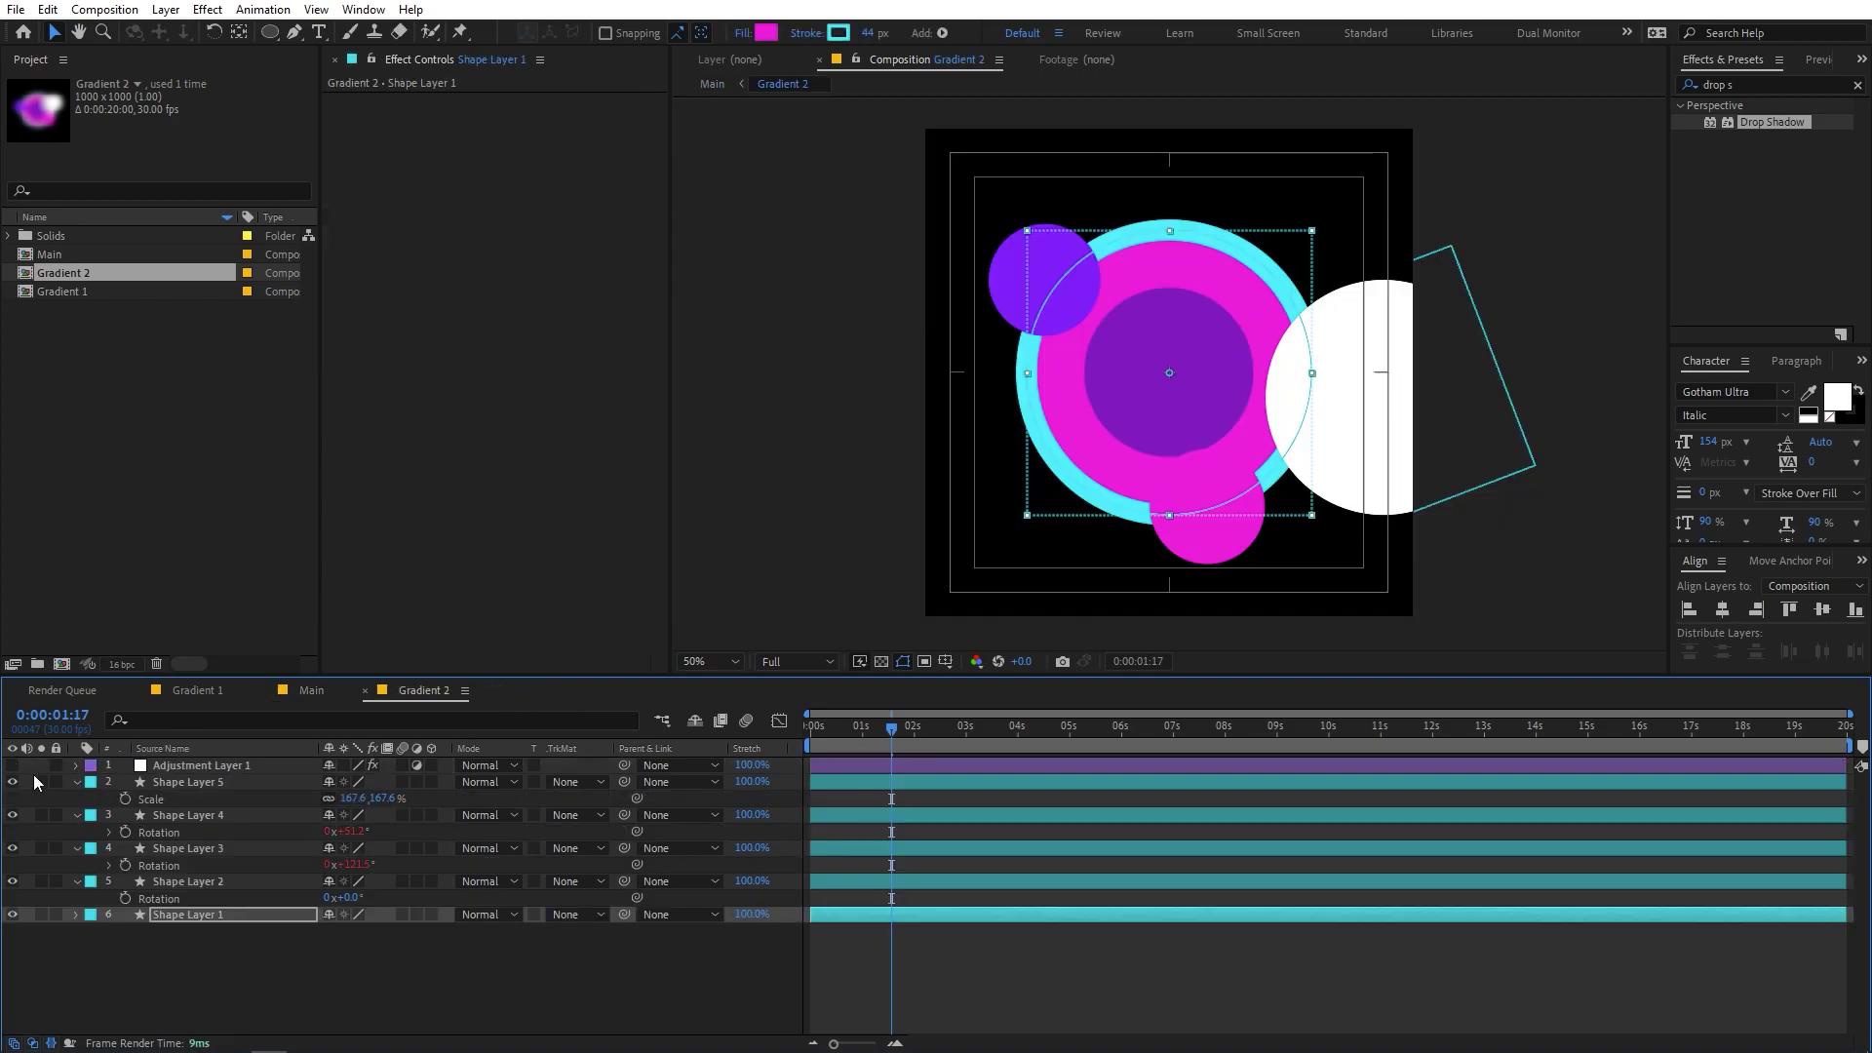
{"action": "left_click", "coordinate": [310, 690]}
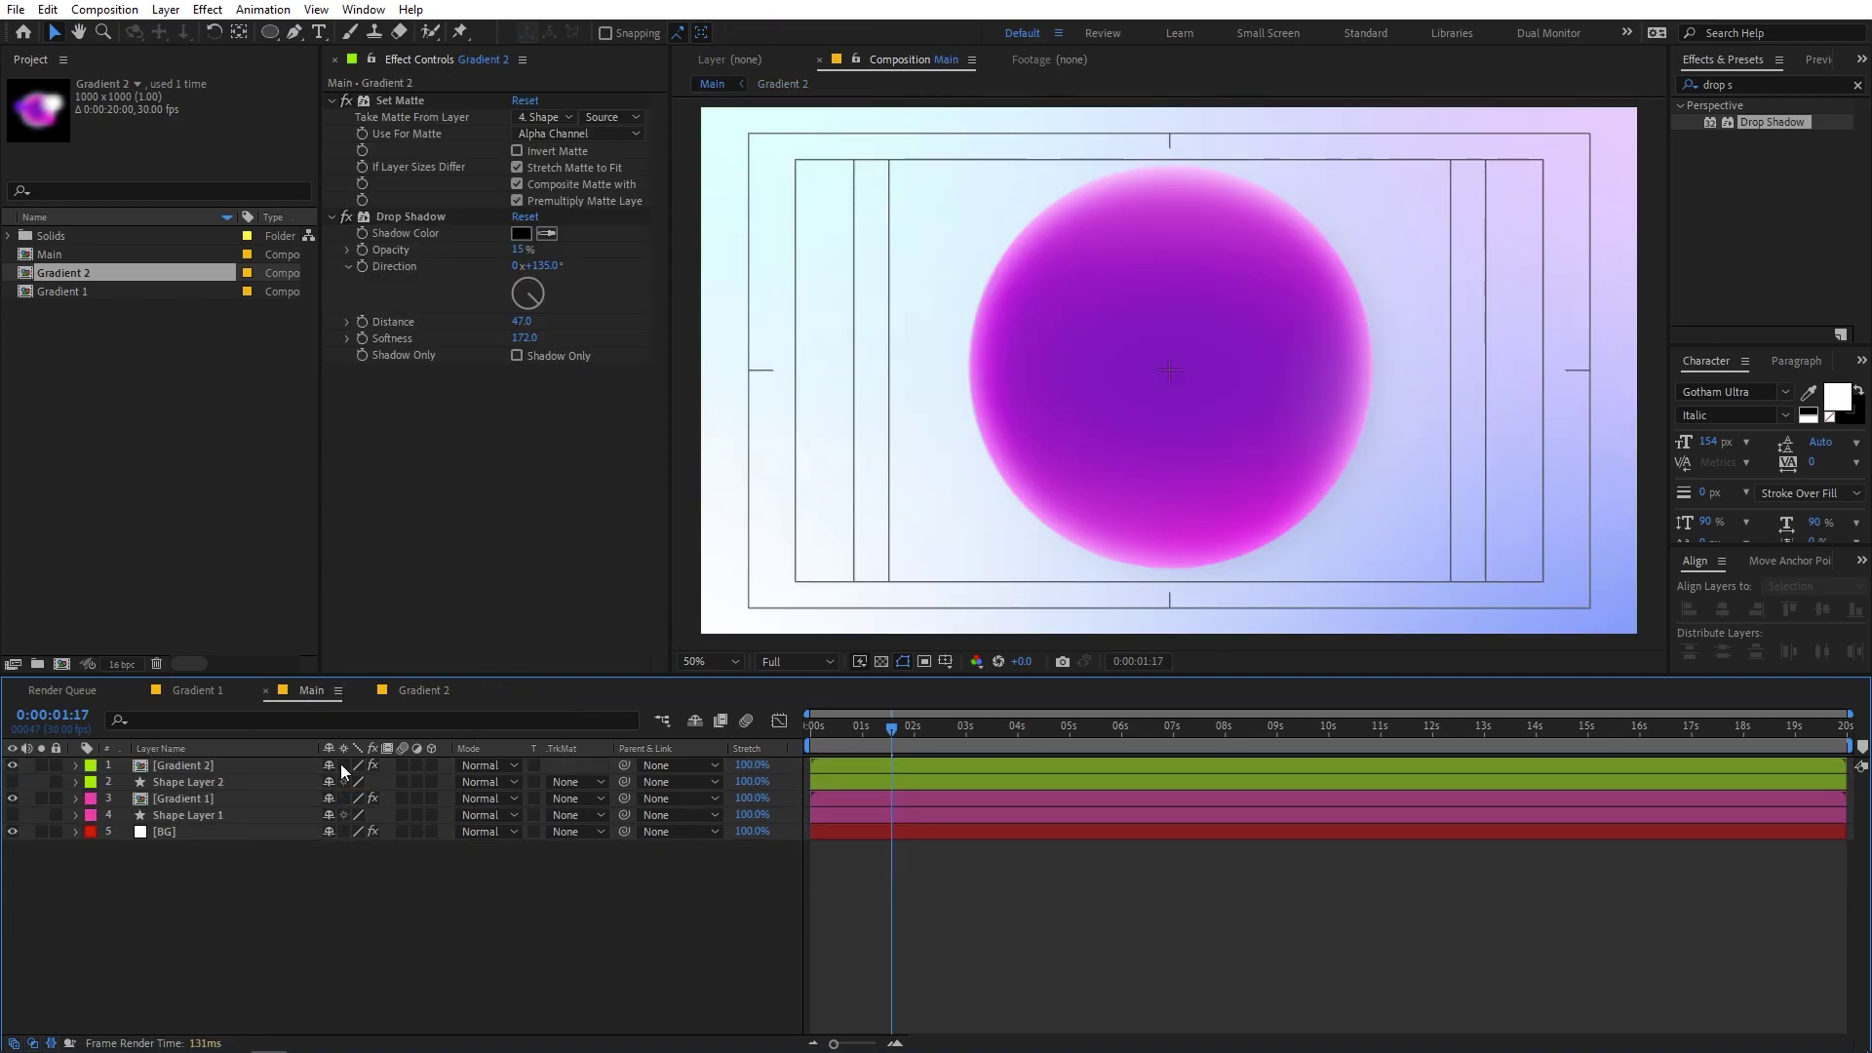
- Move the Gradient 2 circle to the frame's right edge and the Gradient 1 circle to its lower-left corner
{"action": "left_click", "coordinate": [191, 763]}
{"action": "left_click_drag", "start_coordinate": [1196, 378], "coordinate": [1533, 368]}
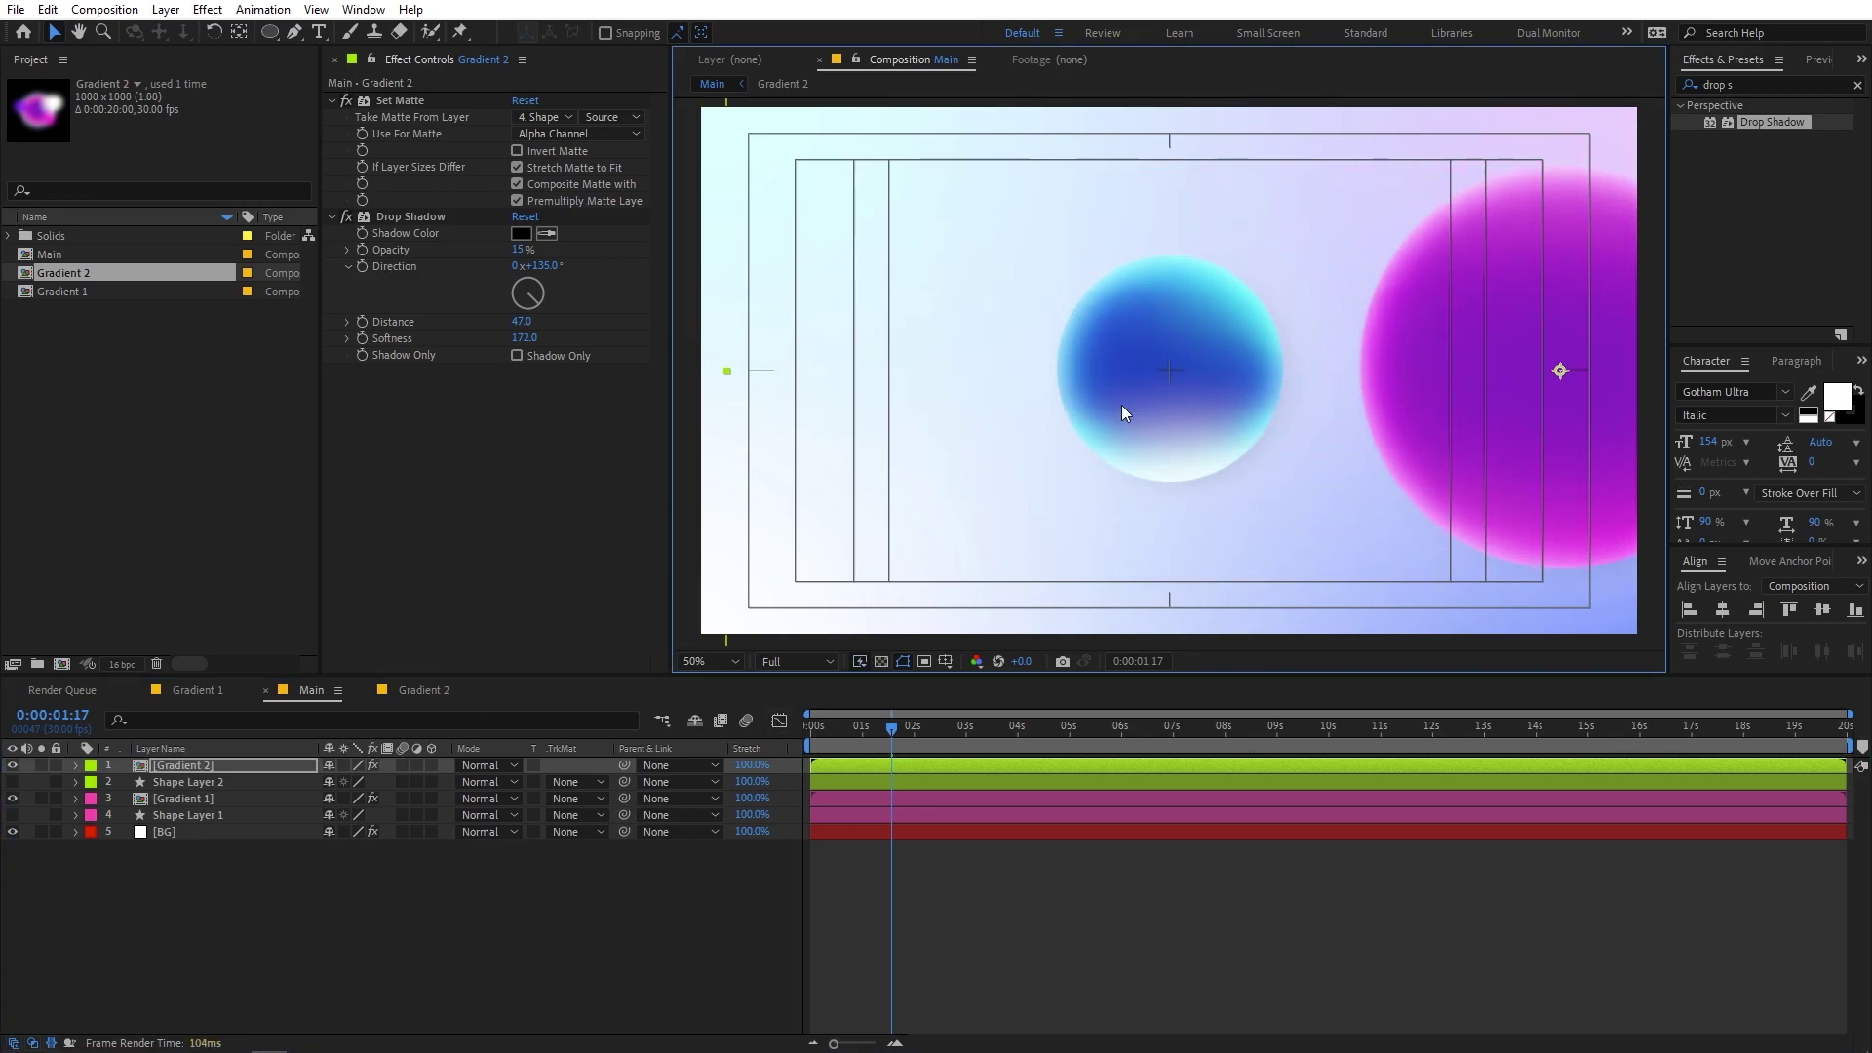
{"action": "left_click", "coordinate": [174, 801]}
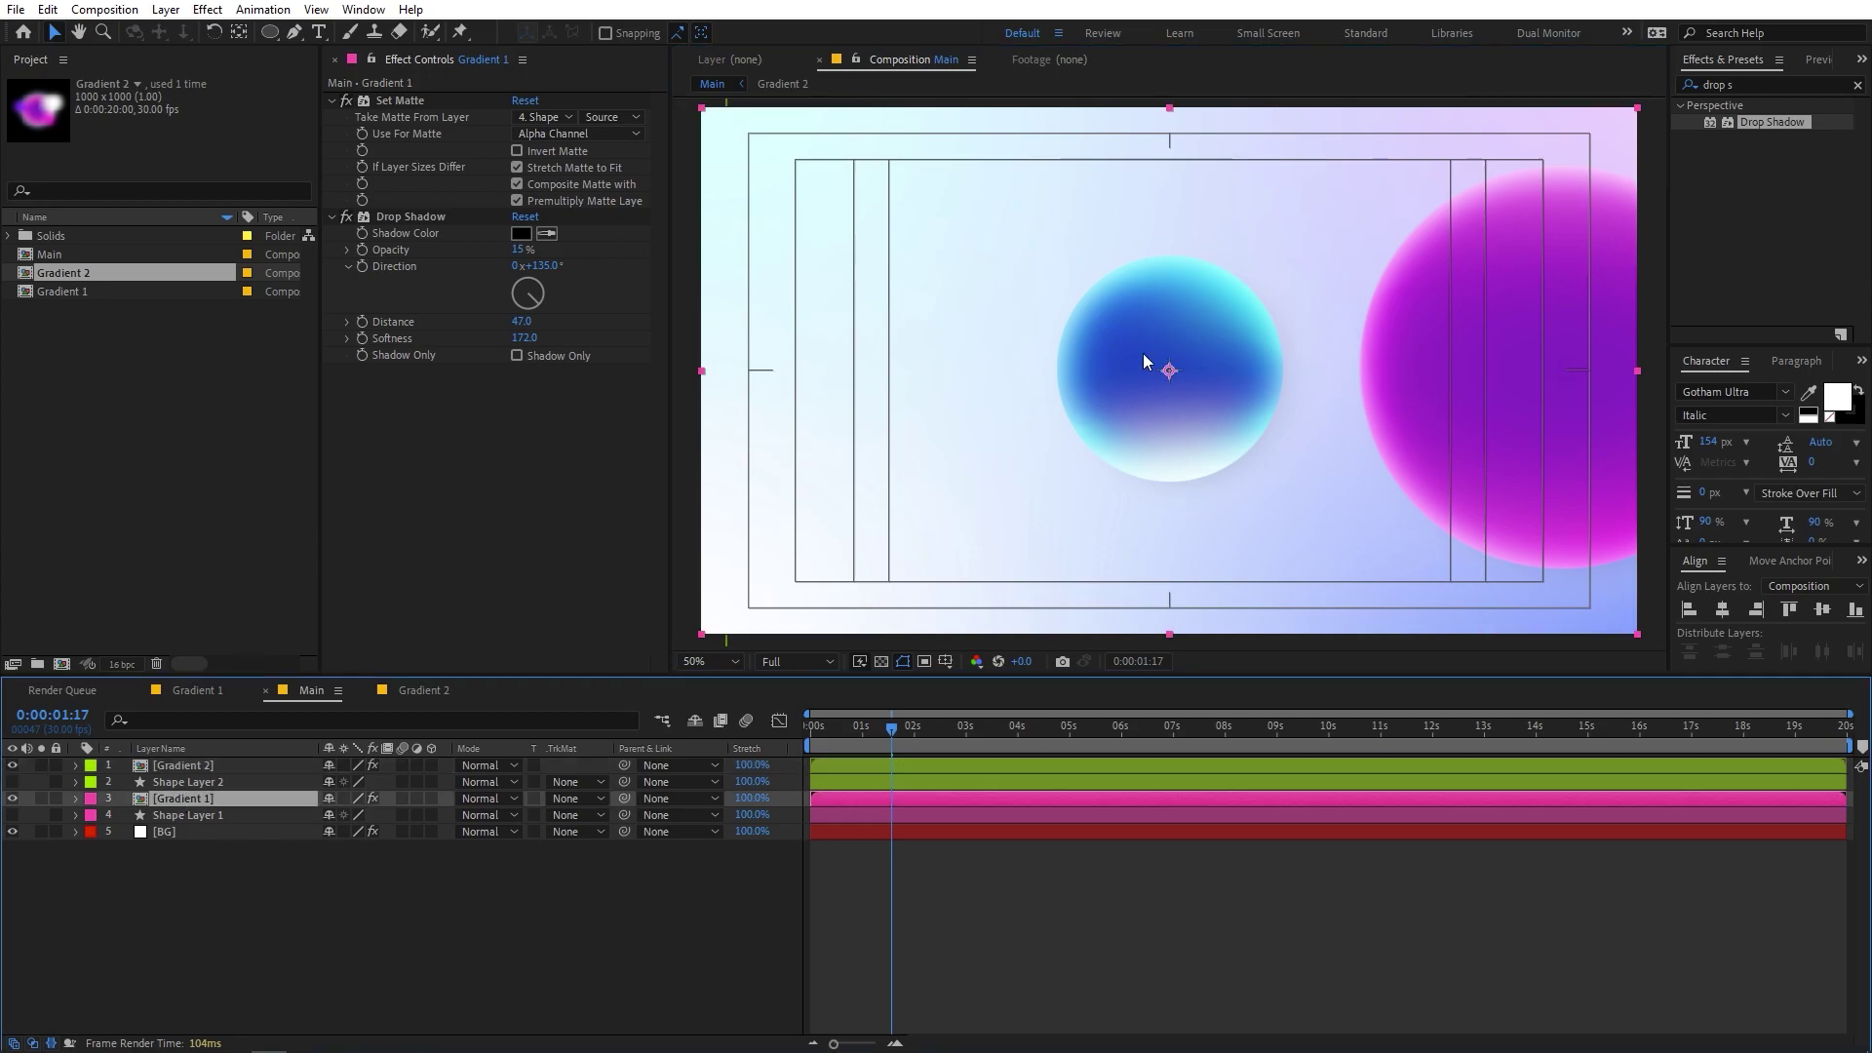
{"action": "left_click_drag", "start_coordinate": [1157, 367], "coordinate": [870, 546]}
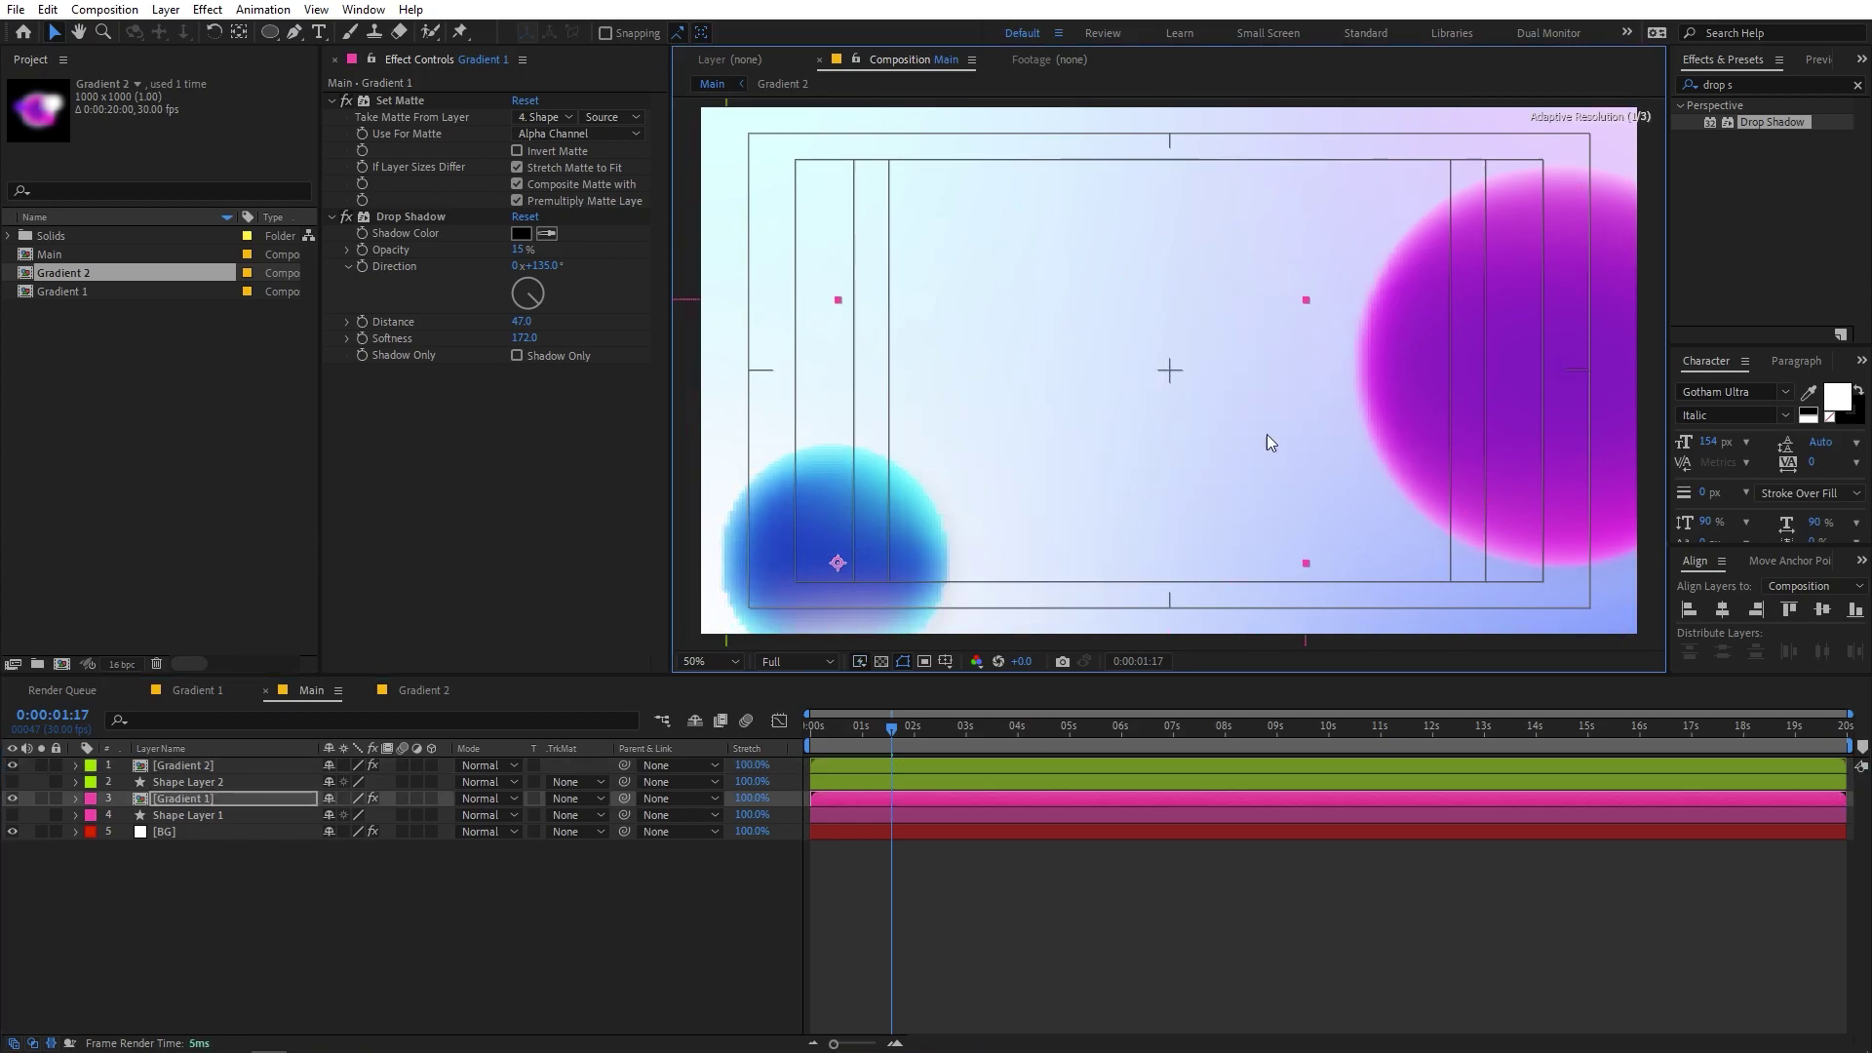
- Scale the Gradient 2 layer up to 481.7, 271.0% and move it farther beyond the frame's right edge
{"action": "left_click", "coordinate": [1564, 341]}
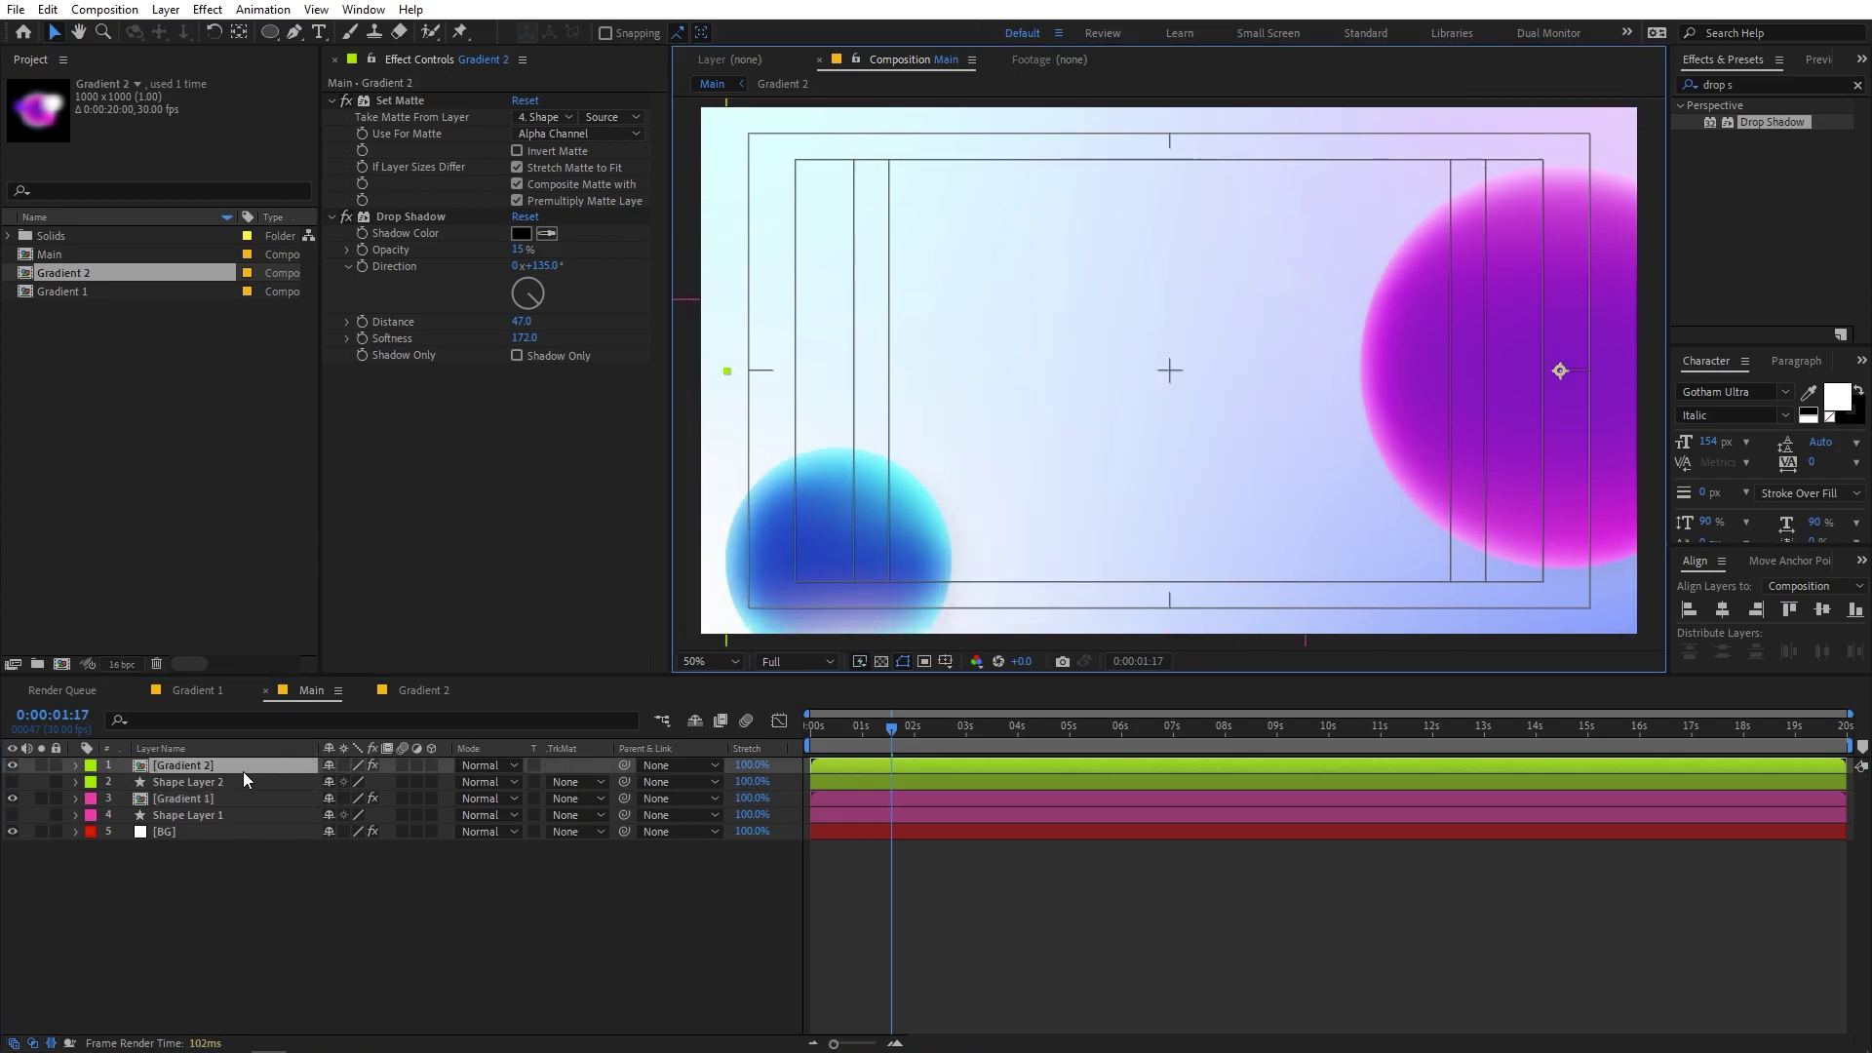
{"action": "key", "text": "s"}
{"action": "left_click_drag", "start_coordinate": [353, 782], "coordinate": [449, 782]}
{"action": "left_click_drag", "start_coordinate": [1482, 423], "coordinate": [1568, 442]}
- Rotate the white circle in Gradient 2 around to the left side of the rings and return to Main
{"action": "double_click", "coordinate": [194, 768]}
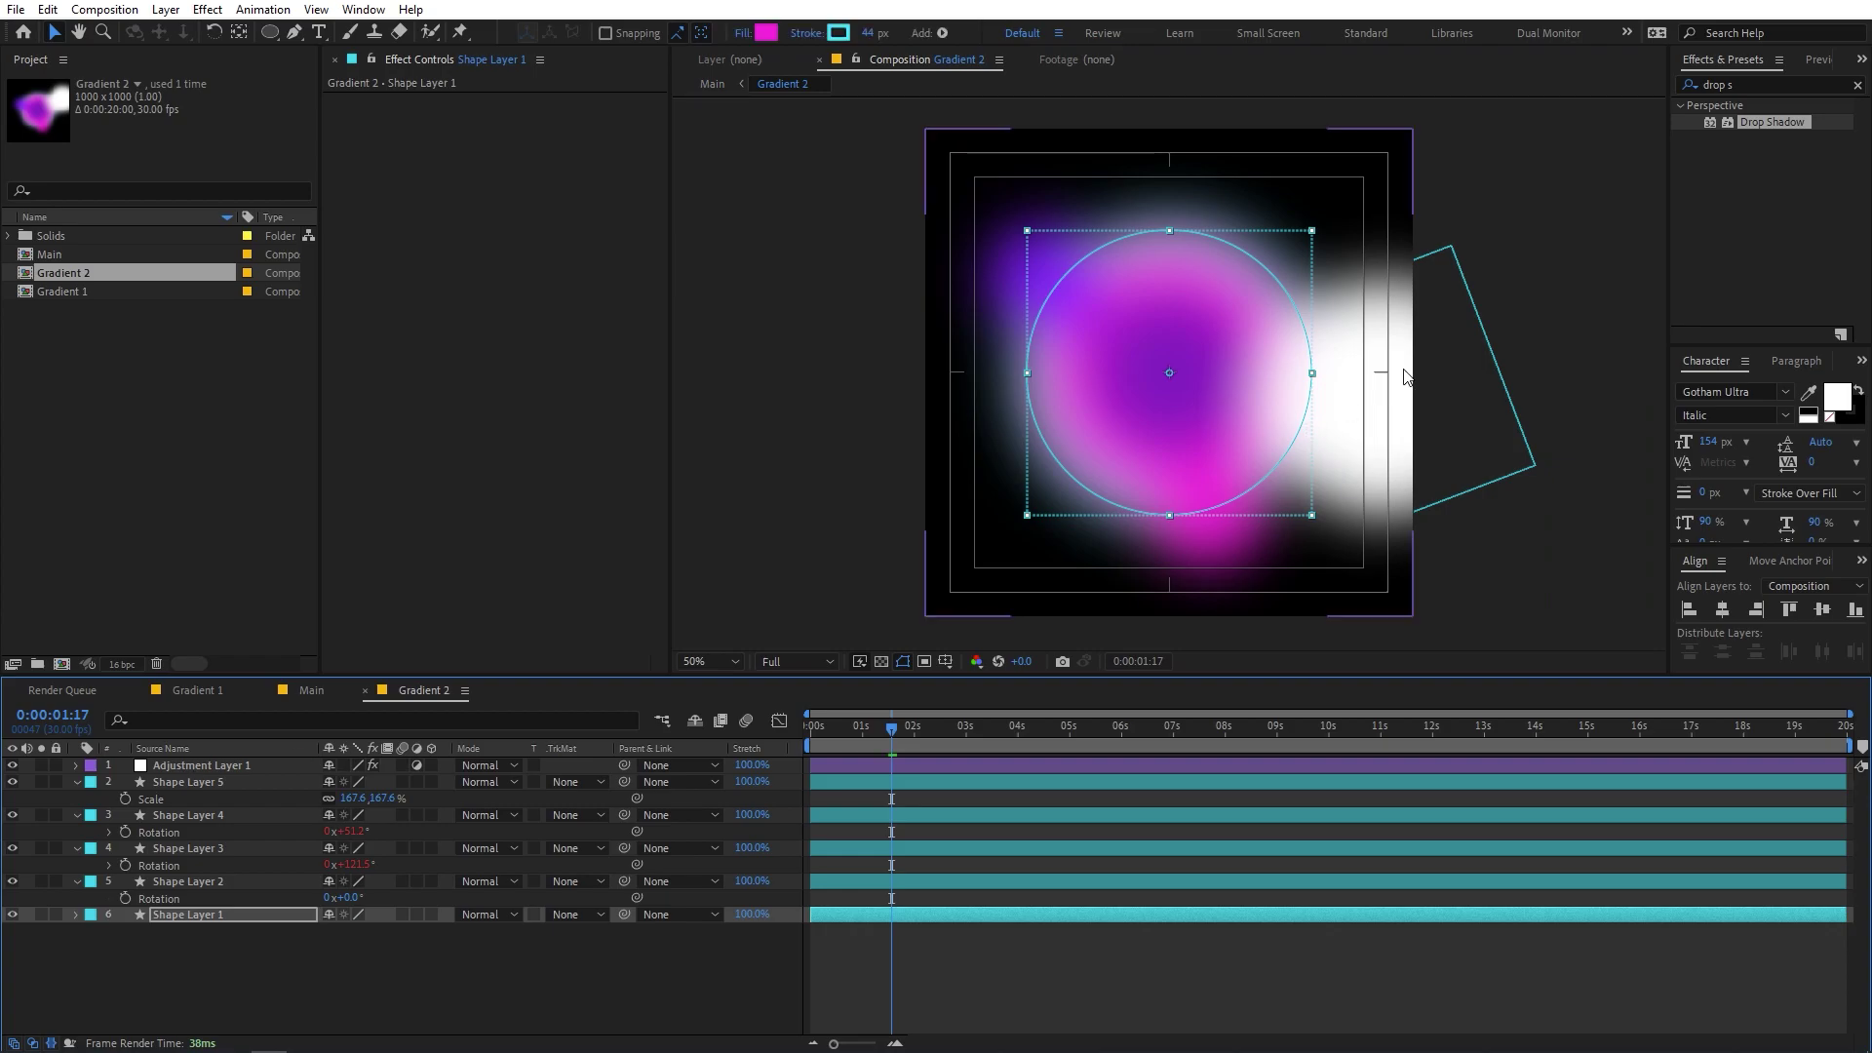
{"action": "left_click", "coordinate": [1435, 416]}
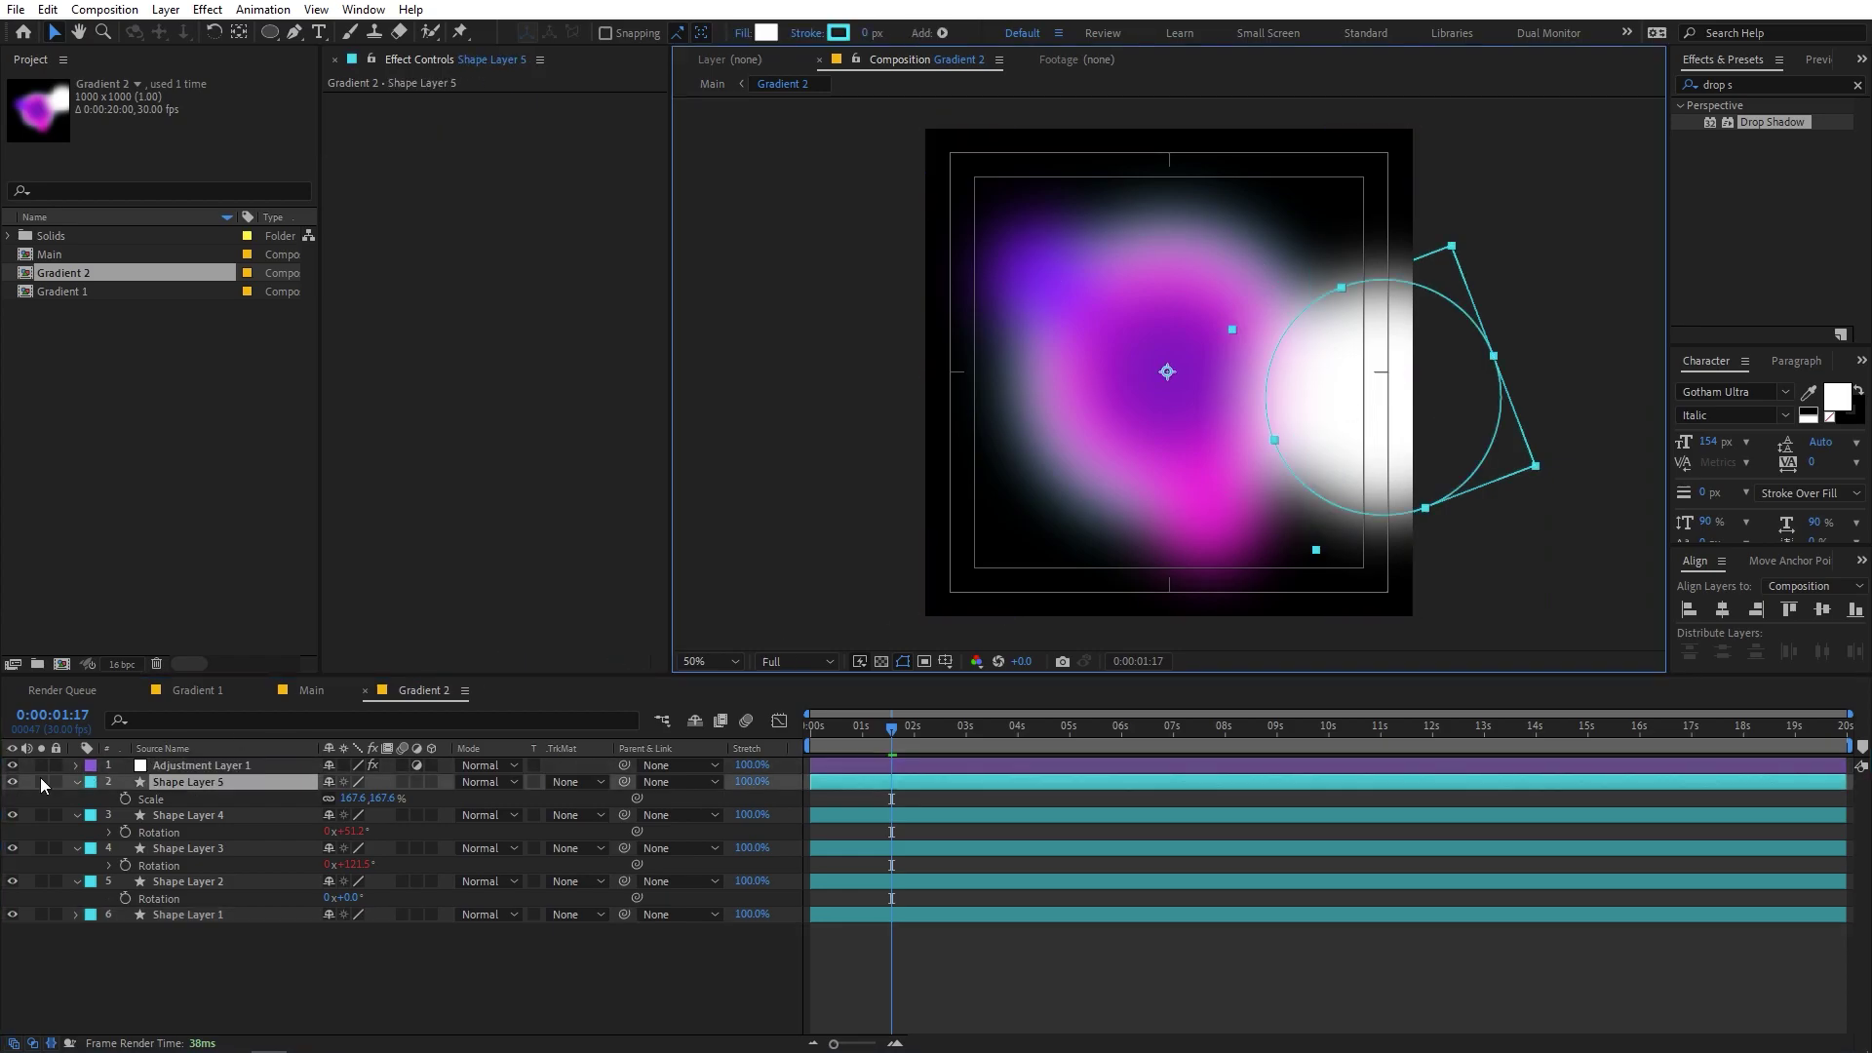
{"action": "left_click", "coordinate": [12, 764]}
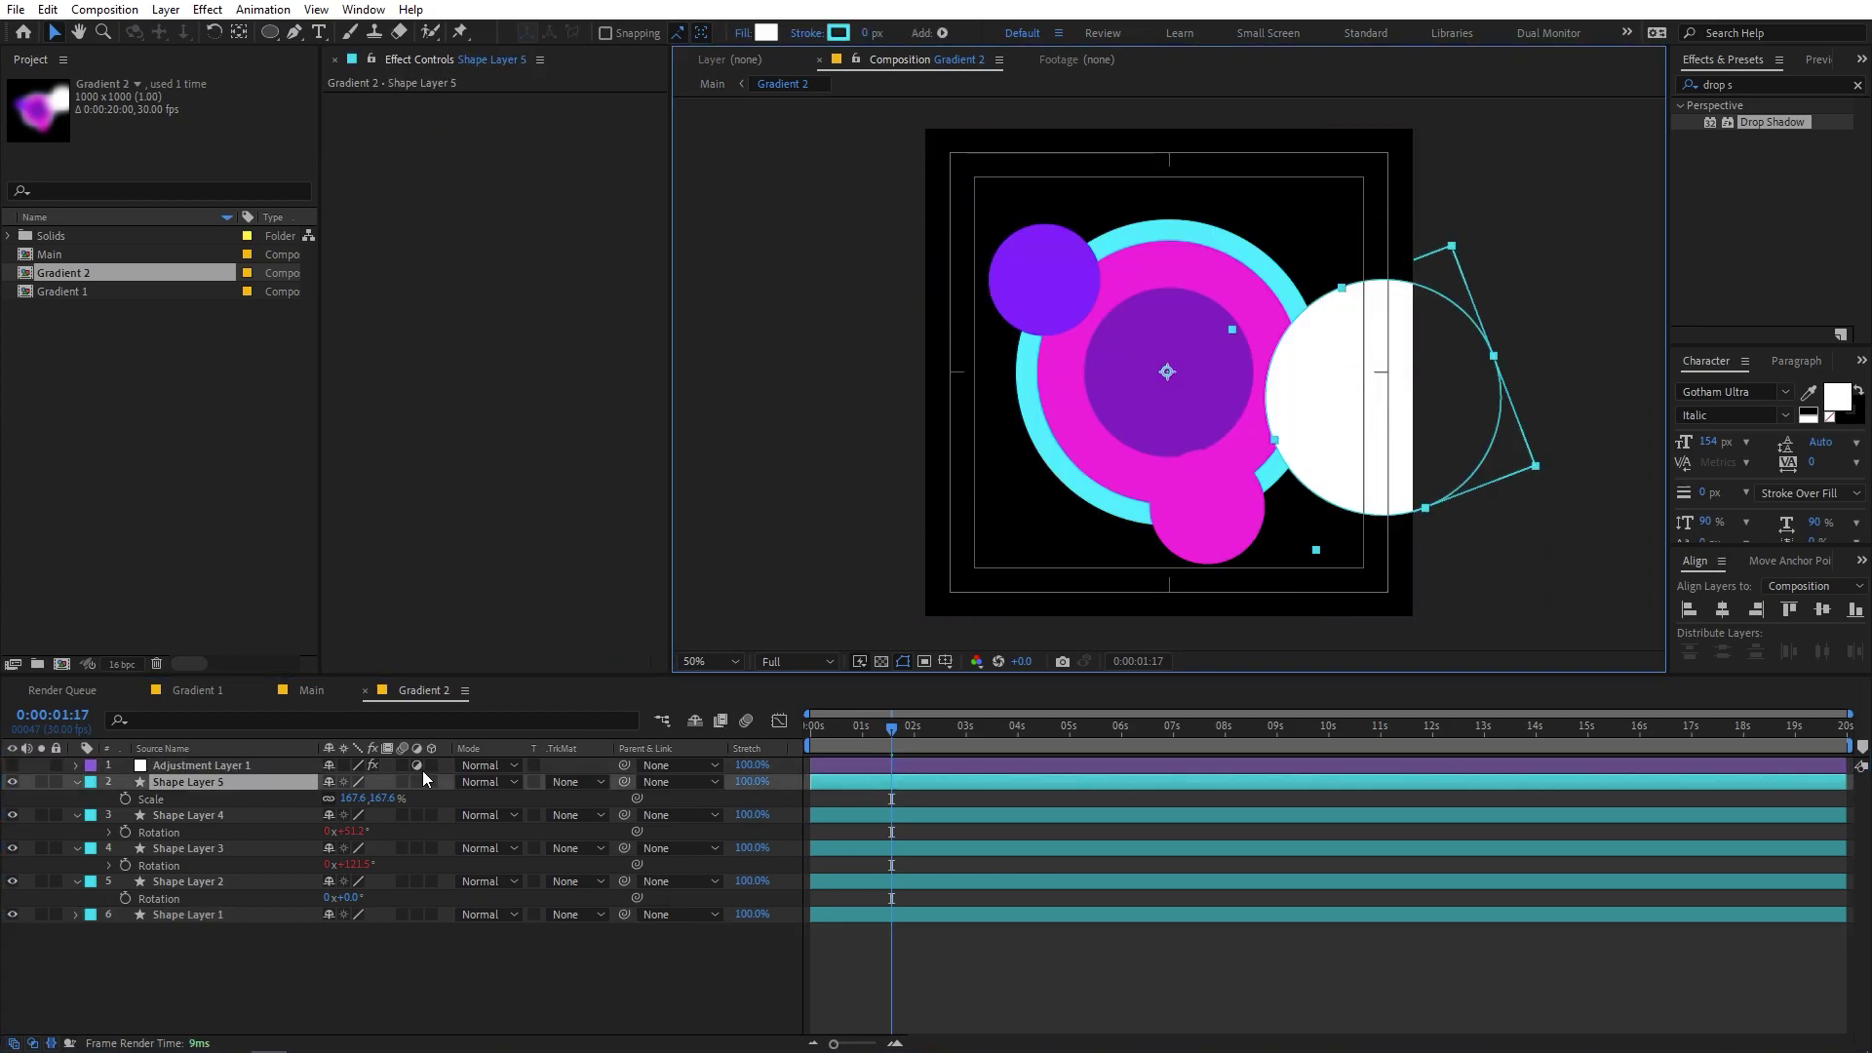
{"action": "key", "text": "r"}
{"action": "left_click_drag", "start_coordinate": [349, 799], "coordinate": [553, 810]}
{"action": "left_click", "coordinate": [308, 690]}
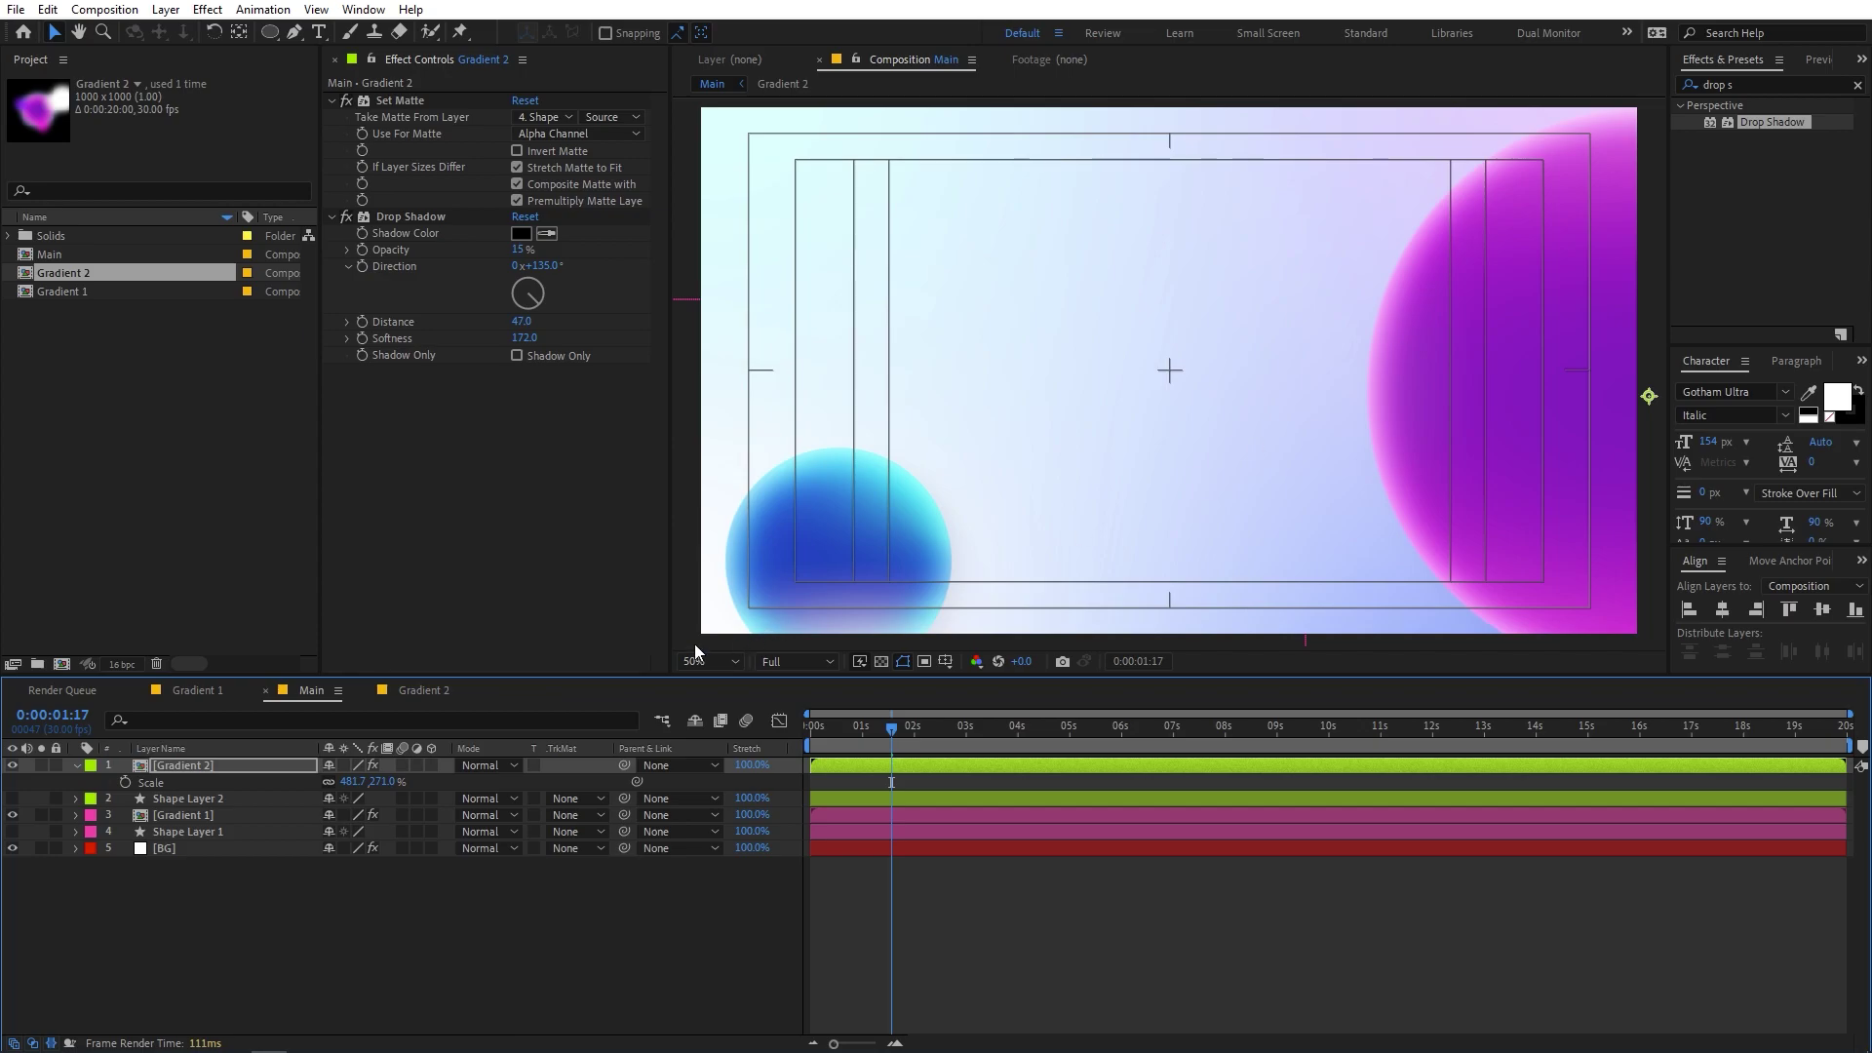
- Scale the white circle in Gradient 2 down to 126.2% and check it in Main at 0:00:02:09
{"action": "left_click", "coordinate": [422, 690]}
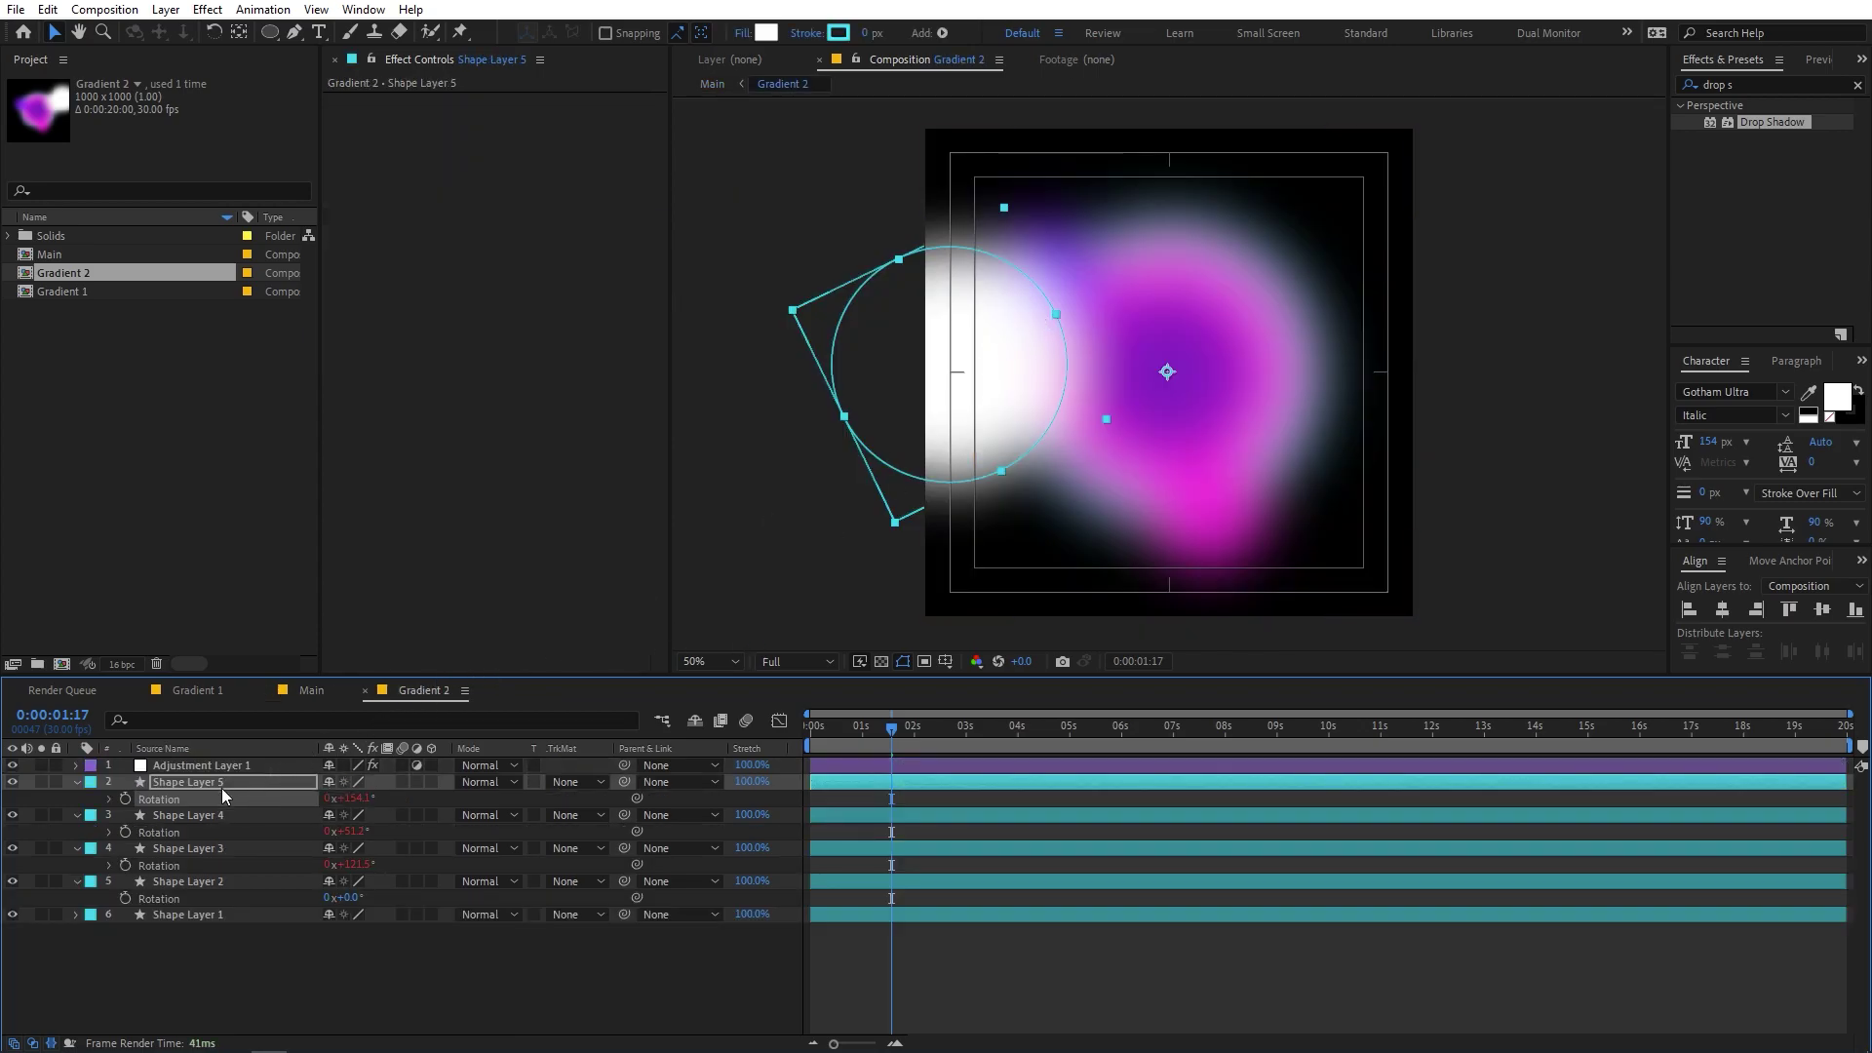
{"action": "key", "text": "s"}
{"action": "left_click_drag", "start_coordinate": [353, 798], "coordinate": [16, 872]}
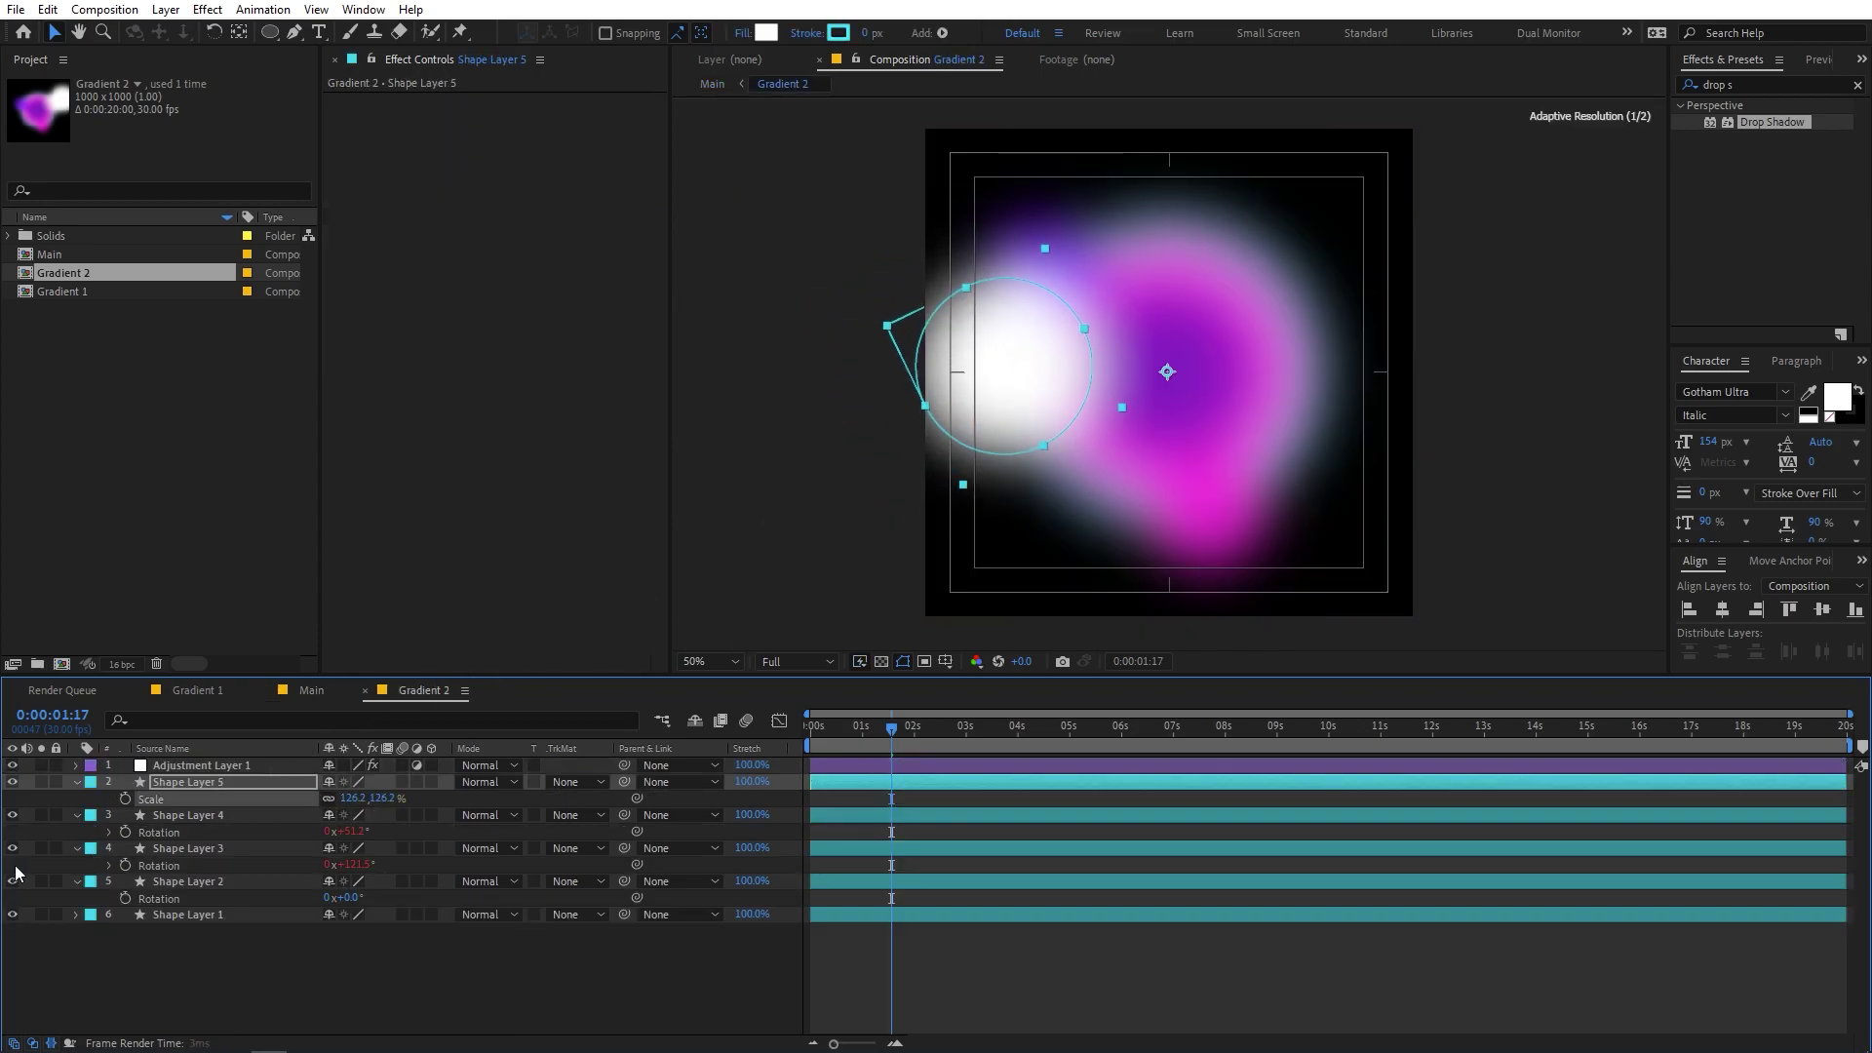
{"action": "left_click", "coordinate": [311, 690]}
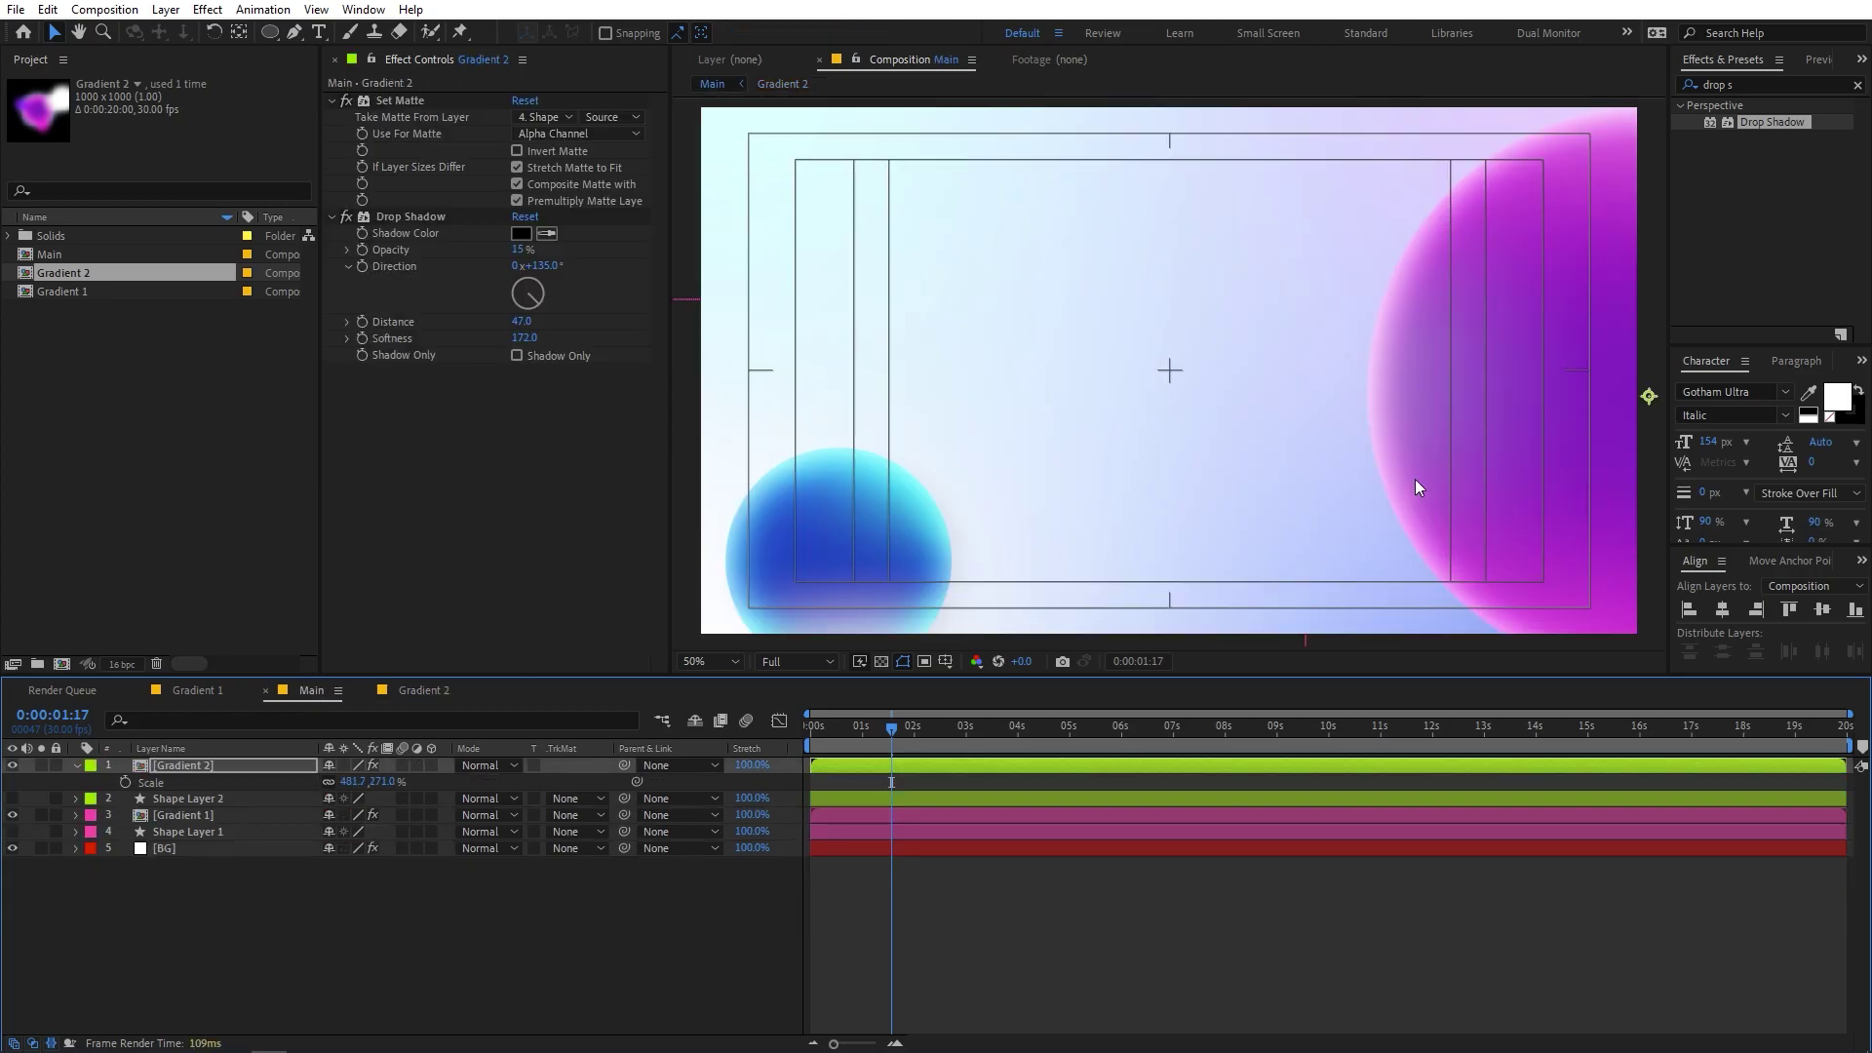
{"action": "left_click", "coordinate": [929, 729]}
{"action": "left_click", "coordinate": [247, 879]}
- Duplicate the Gradient 2 layer in Main and give the copy a brown label color
{"action": "left_click", "coordinate": [179, 764]}
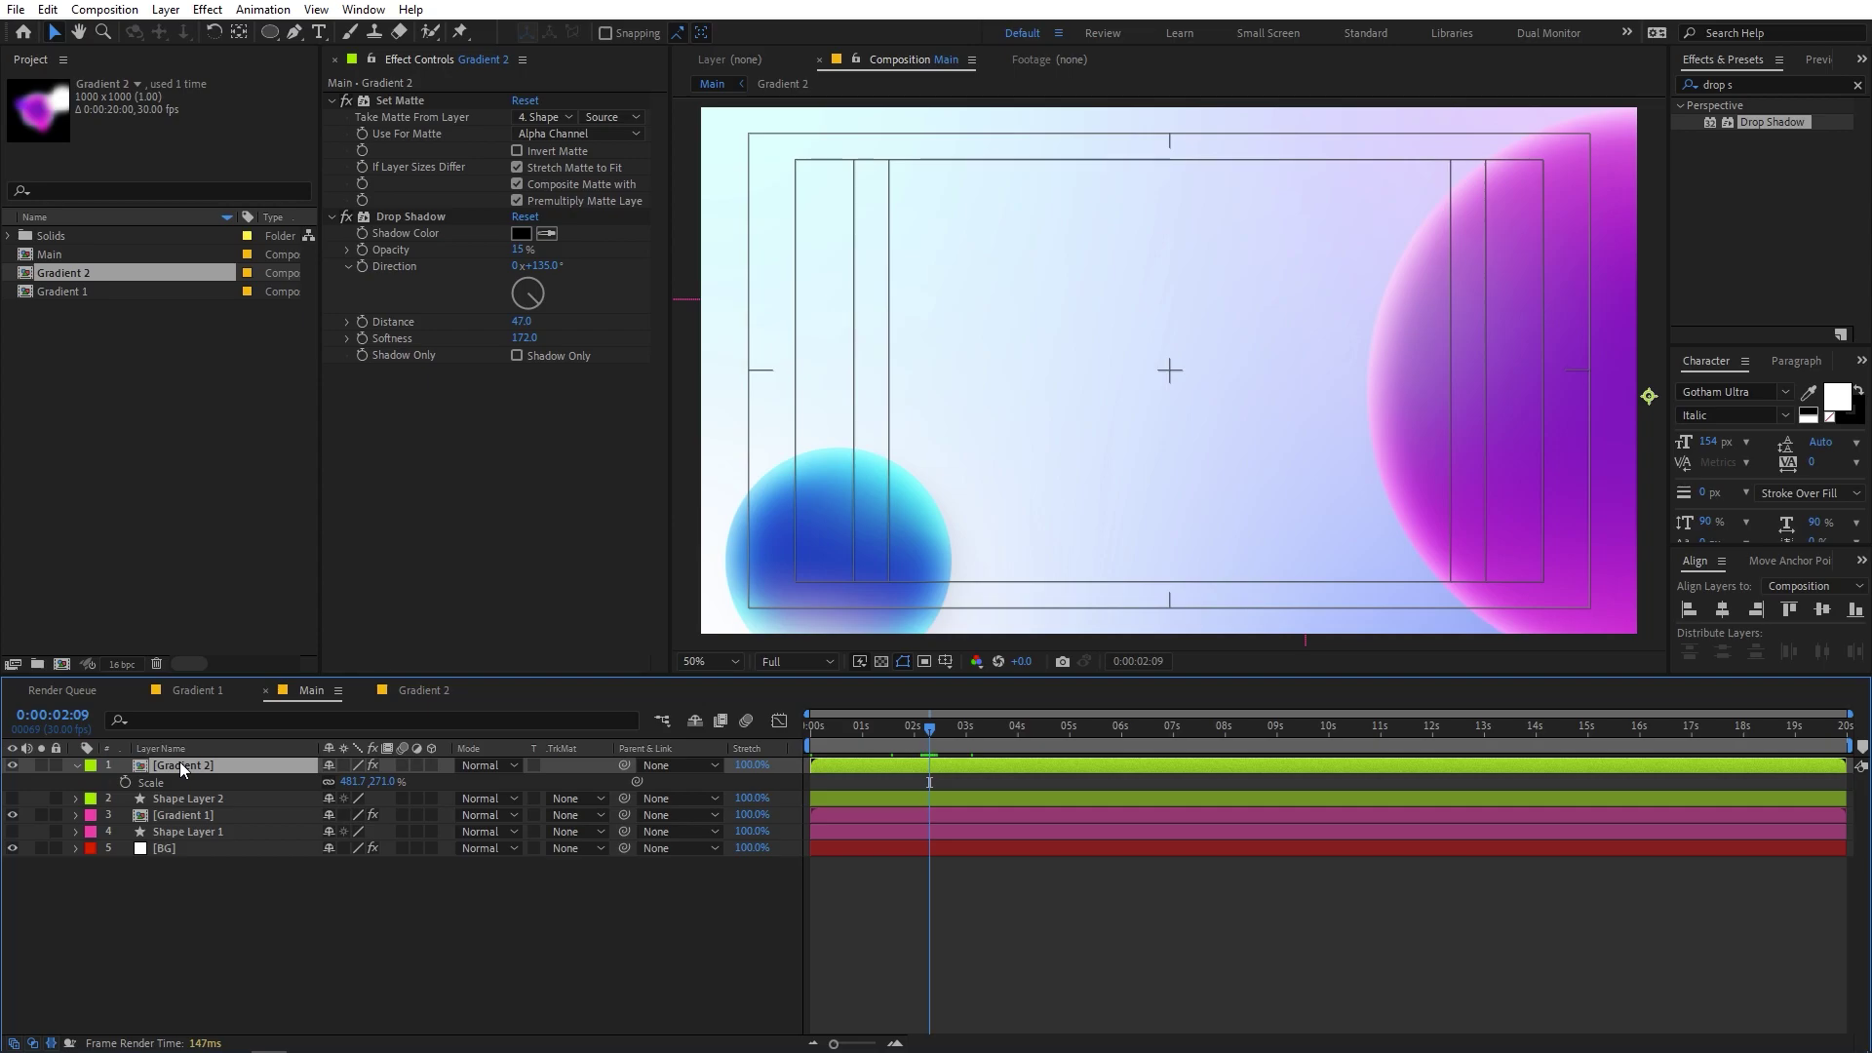
{"action": "key", "text": "ctrl+d"}
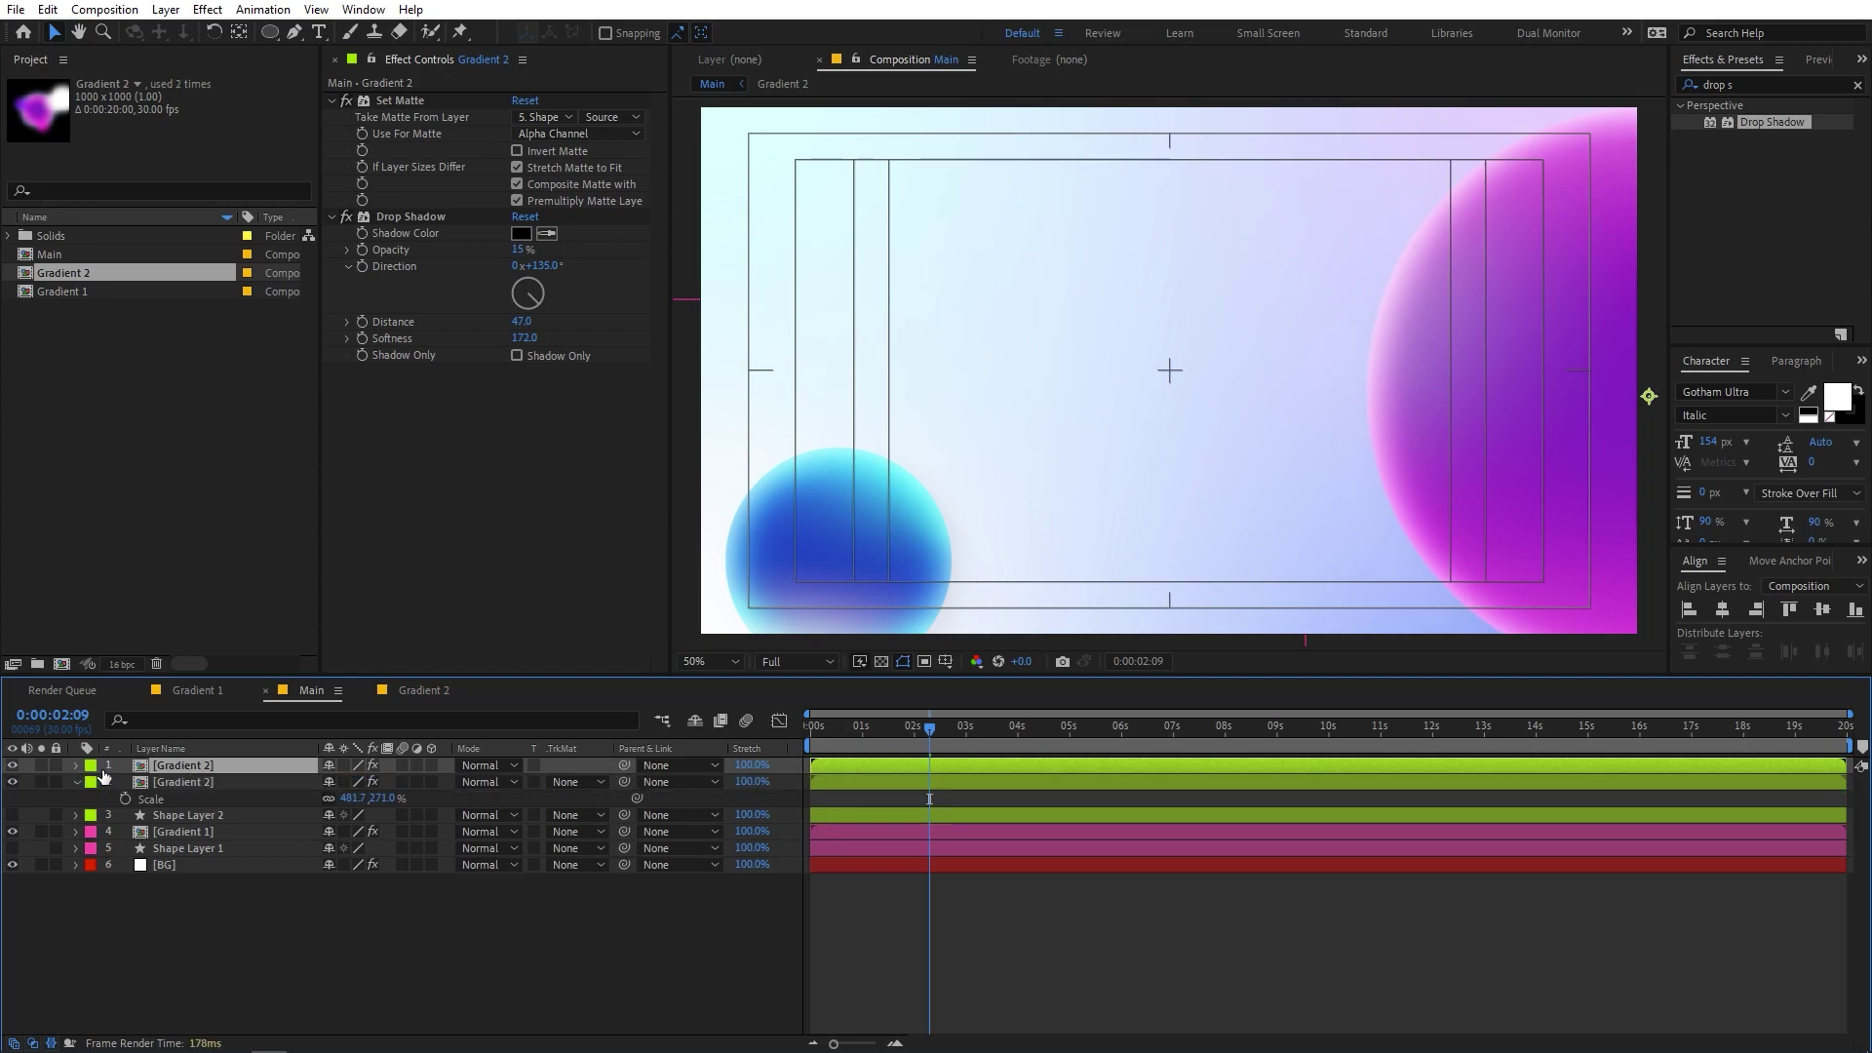
{"action": "left_click", "coordinate": [89, 766]}
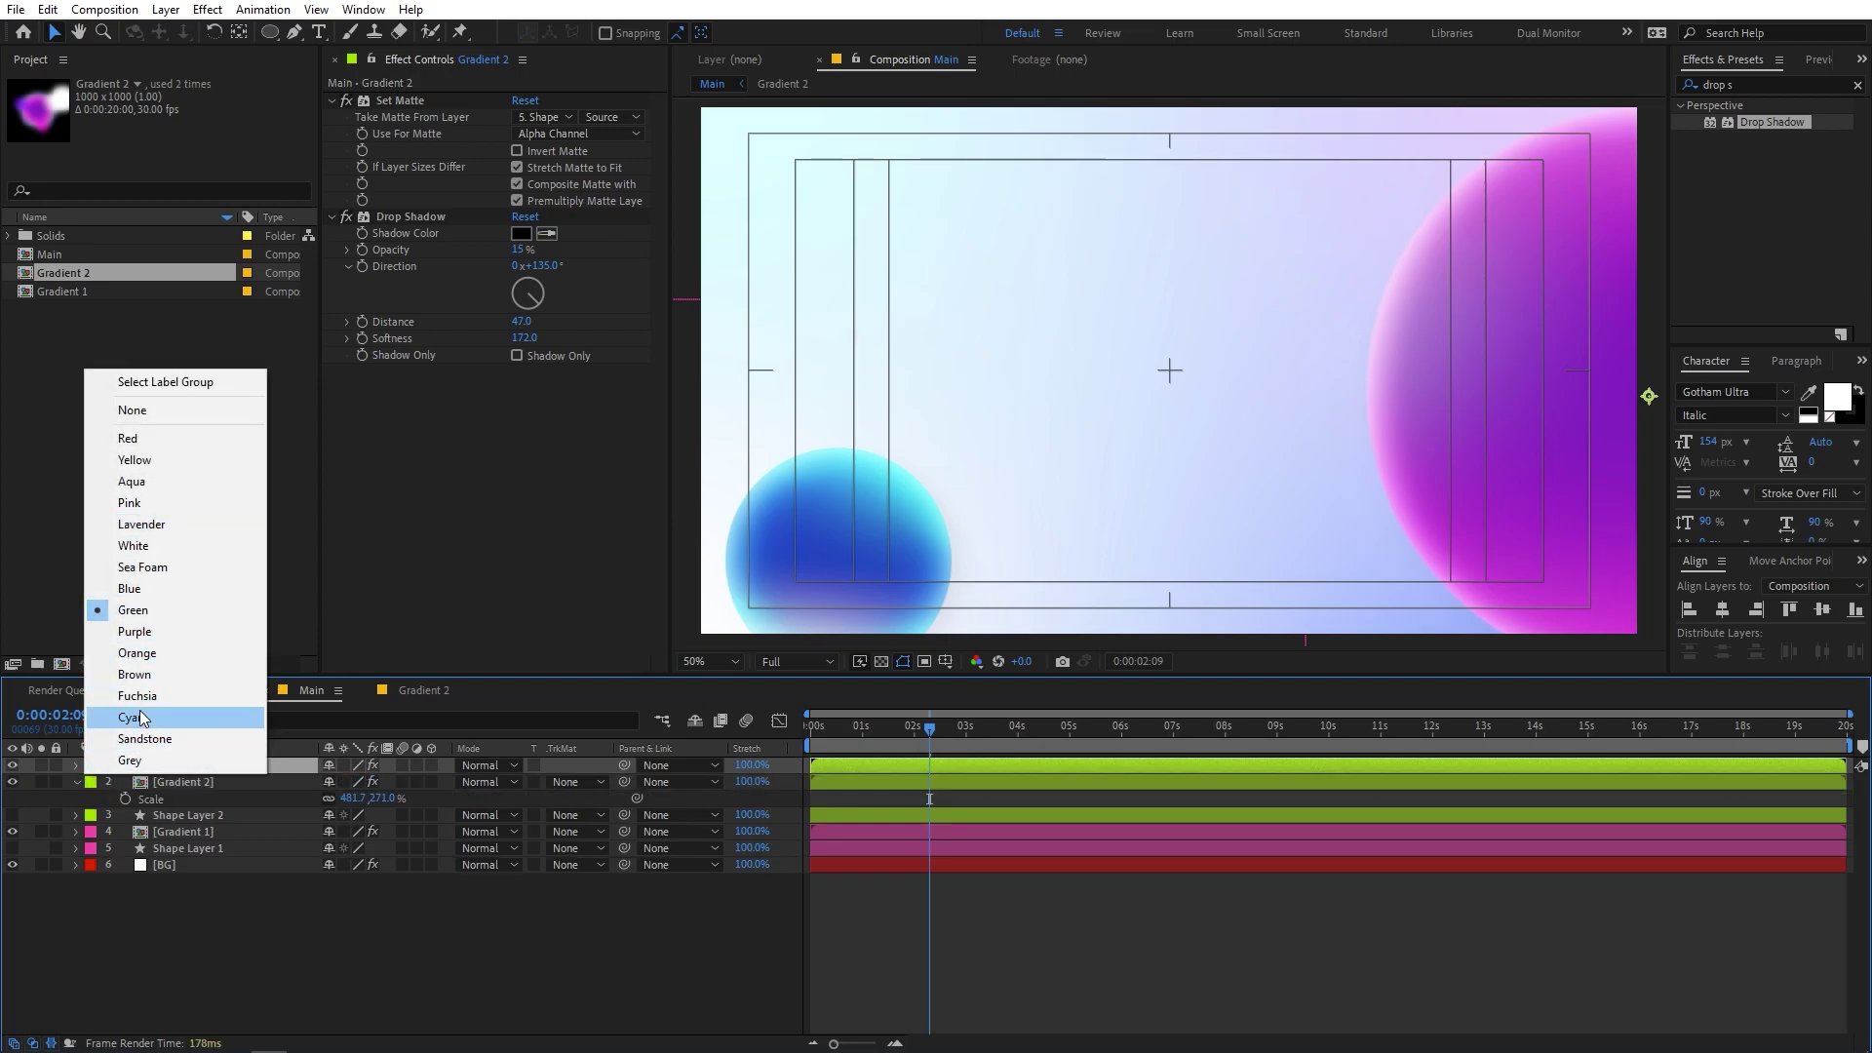
{"action": "left_click", "coordinate": [133, 674]}
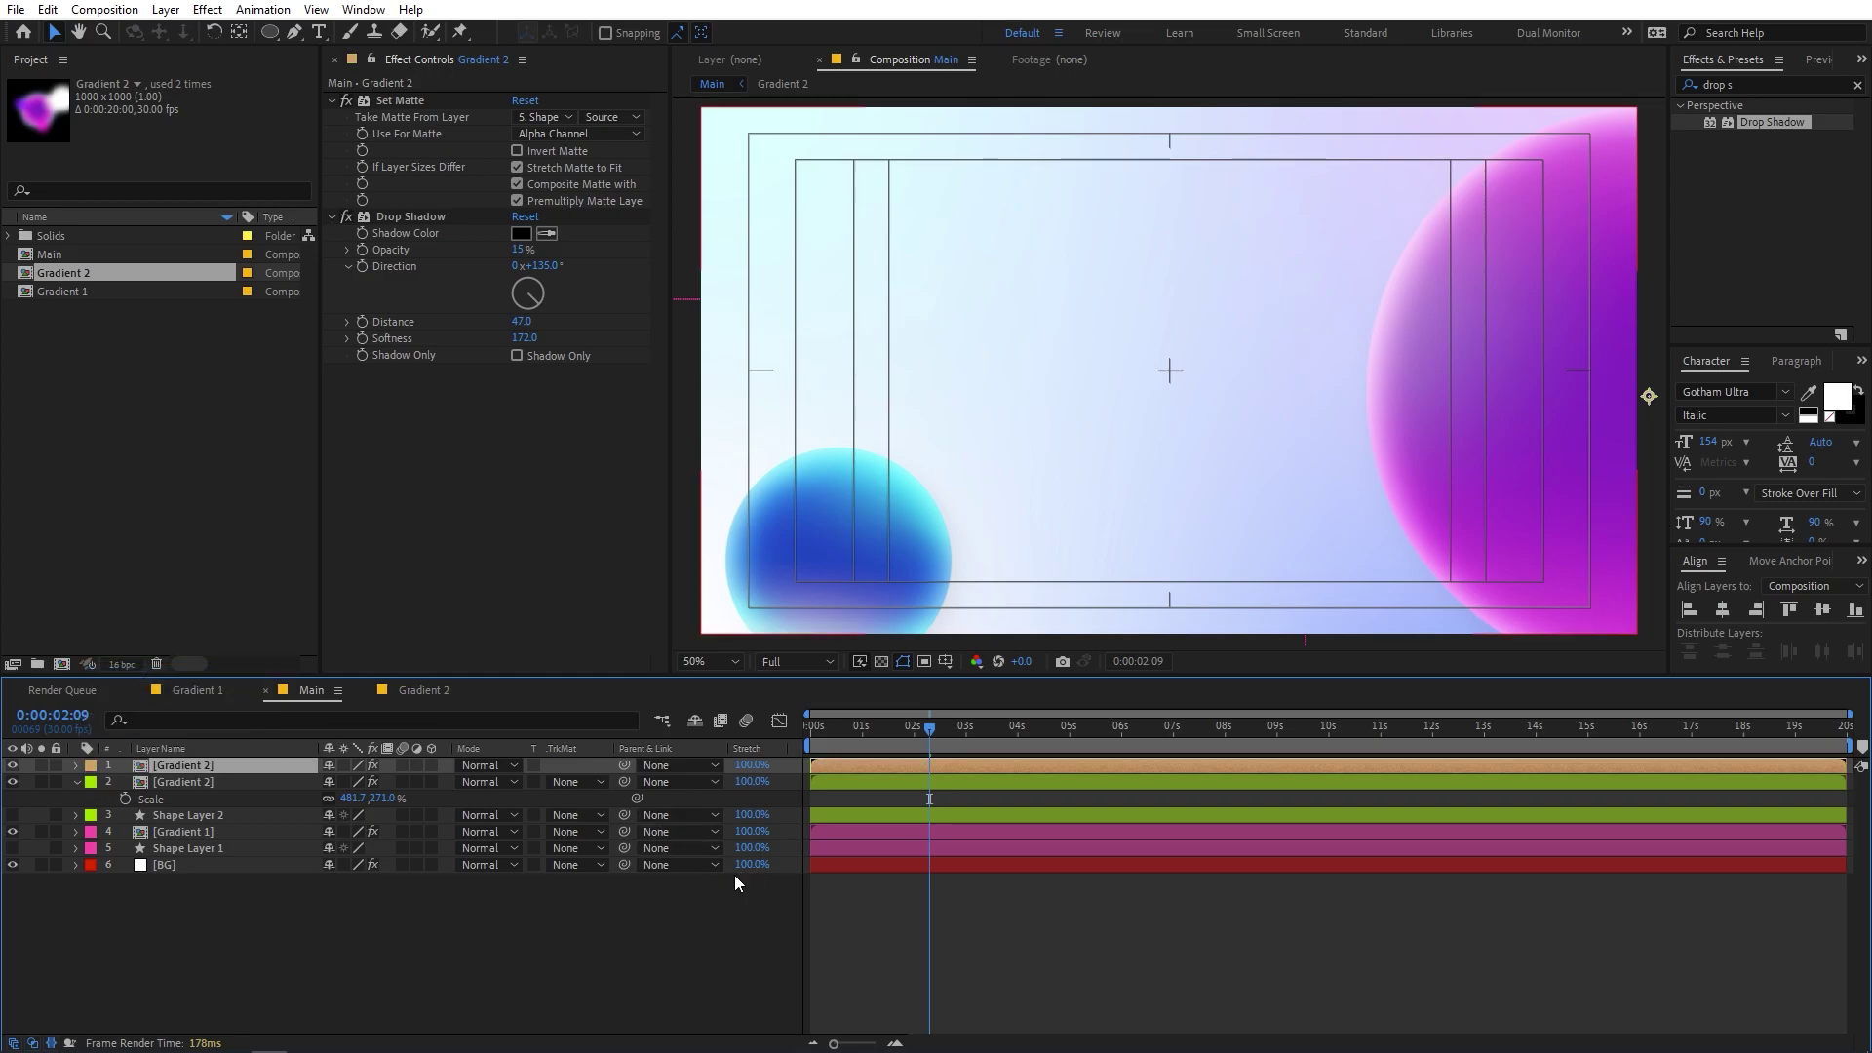
- Duplicate the Gradient 2 composition in the project and replace Main's top Gradient 2 layer with the new composition
{"action": "left_click", "coordinate": [138, 461]}
{"action": "left_click", "coordinate": [61, 273]}
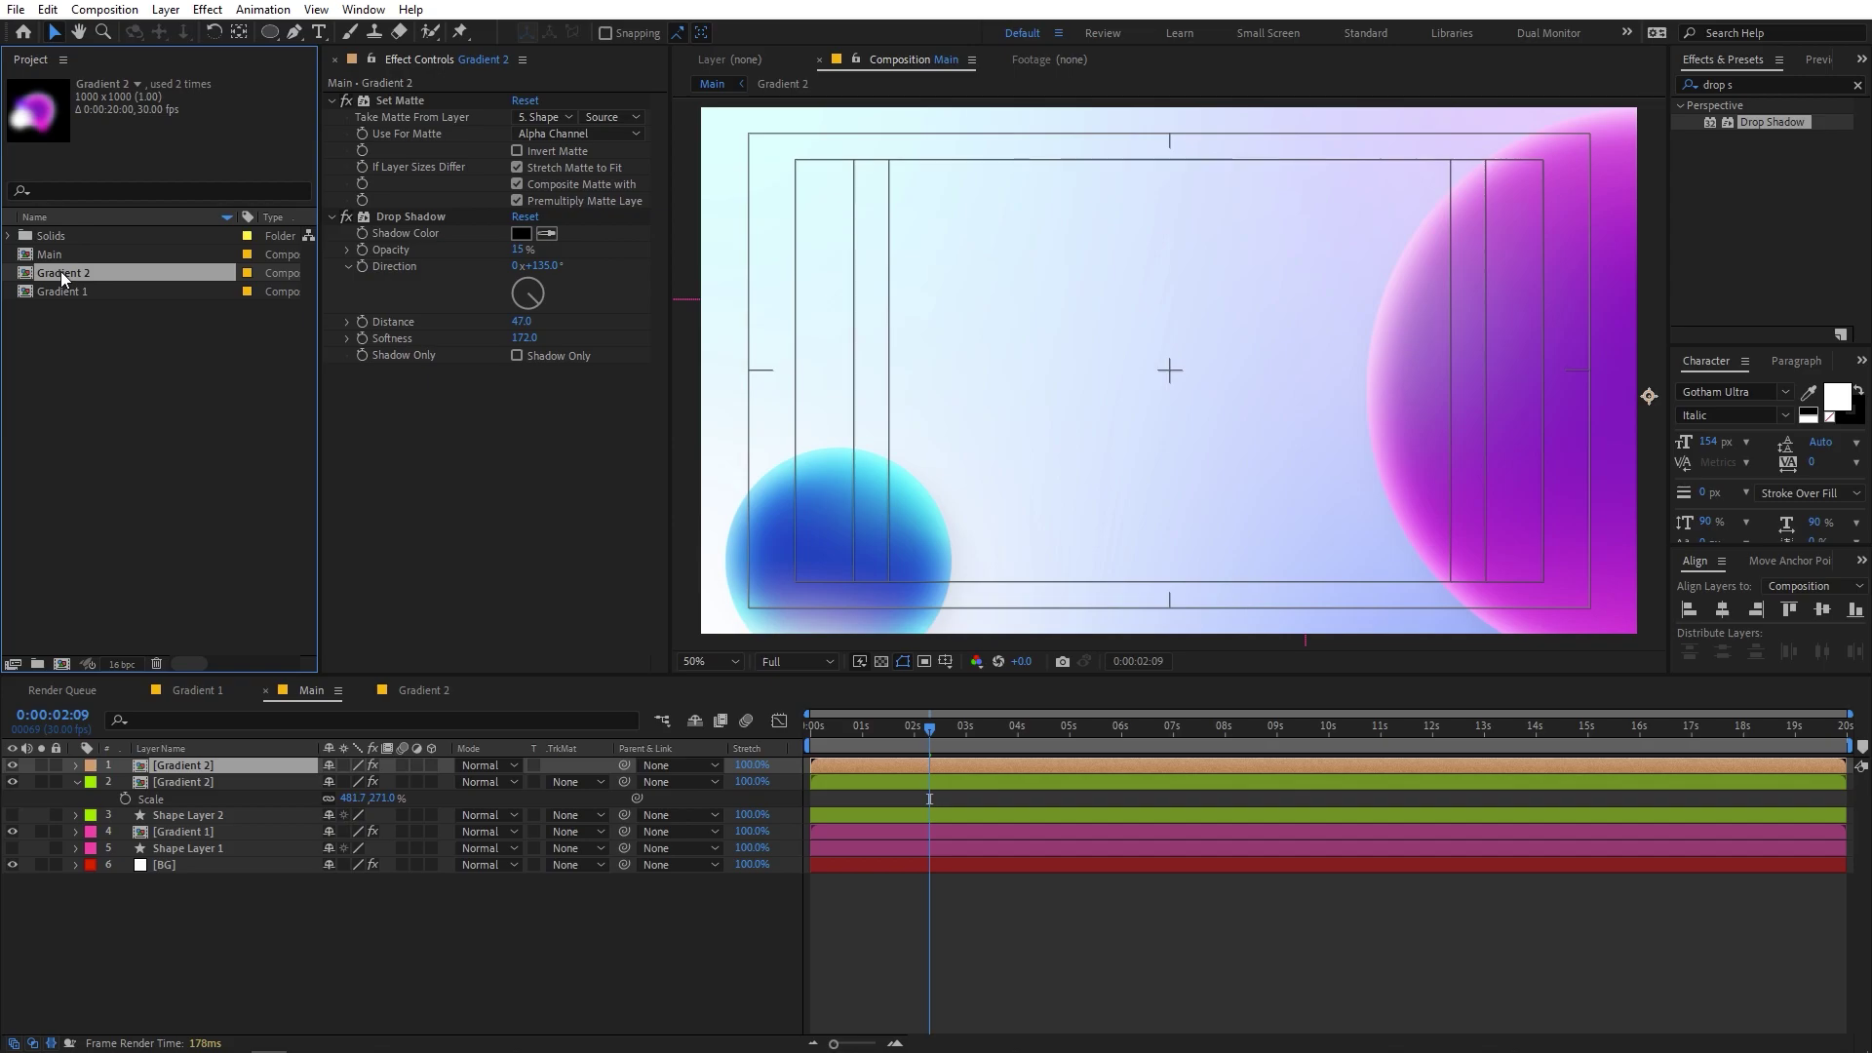
{"action": "key", "text": "ctrl+d"}
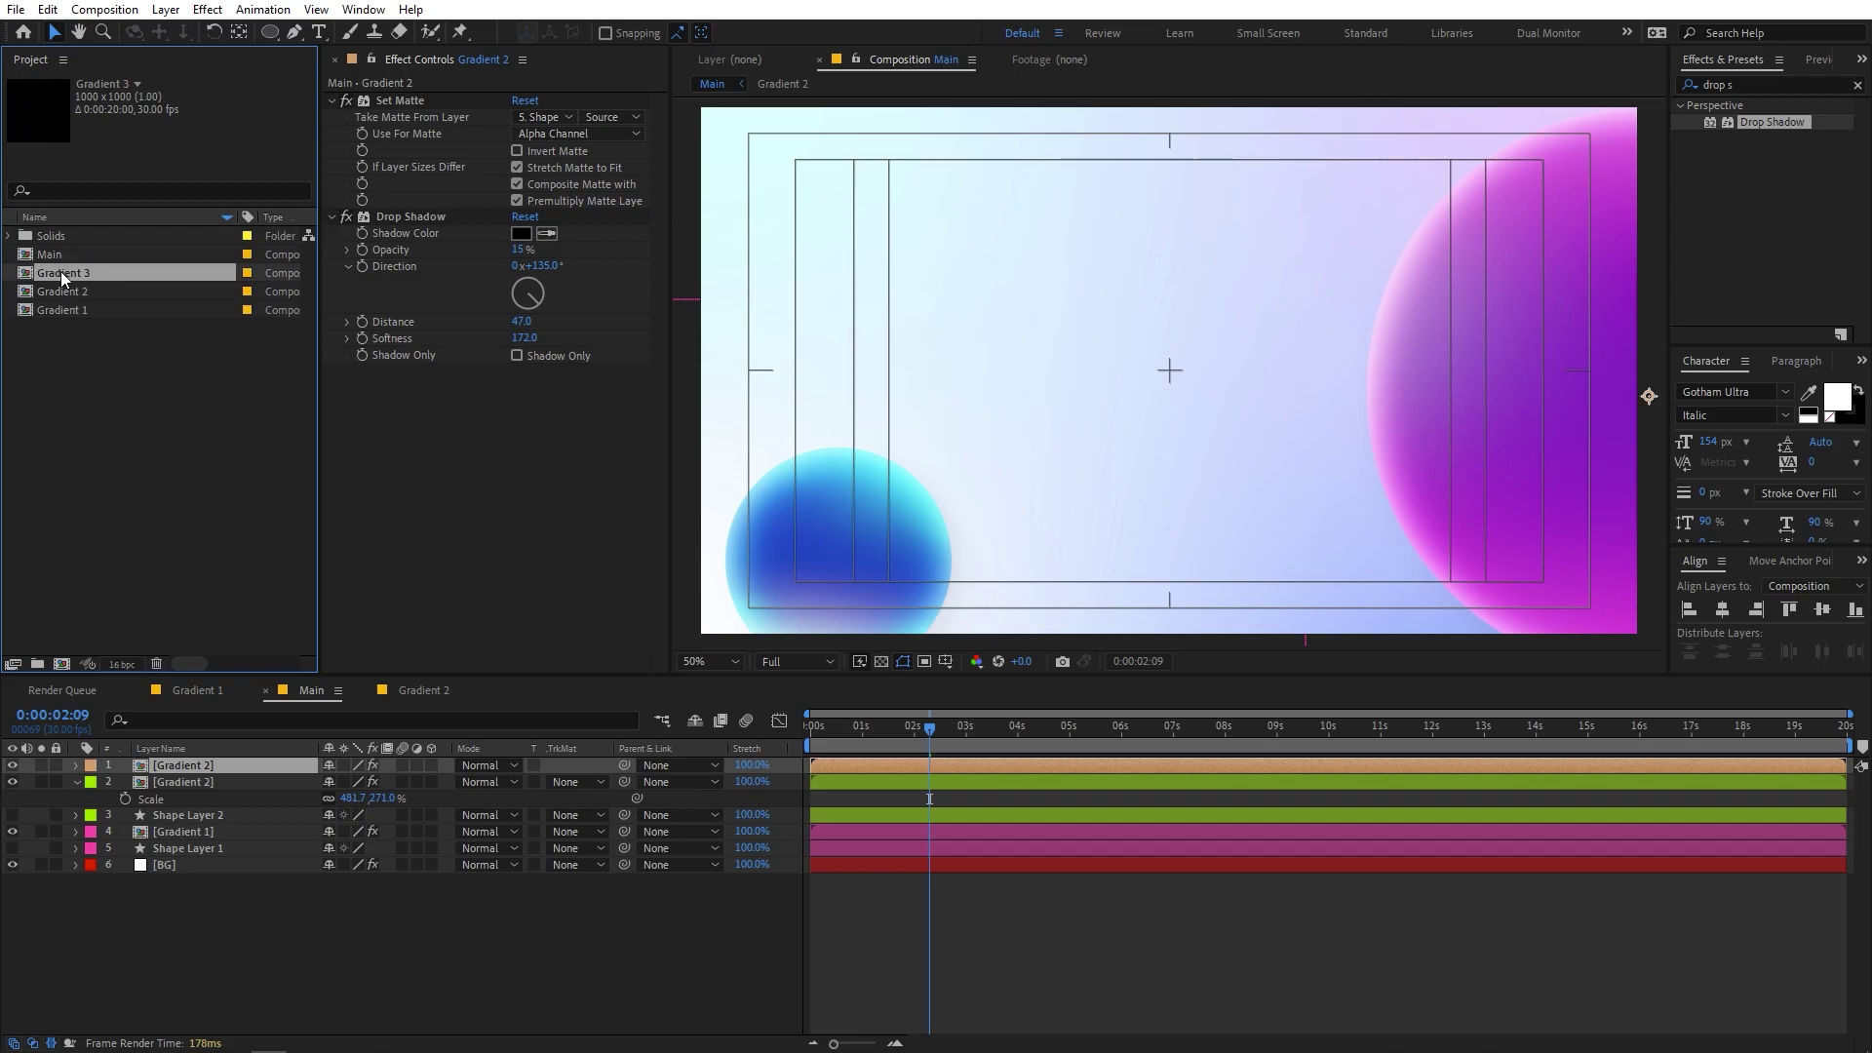
{"action": "left_click", "coordinate": [181, 768]}
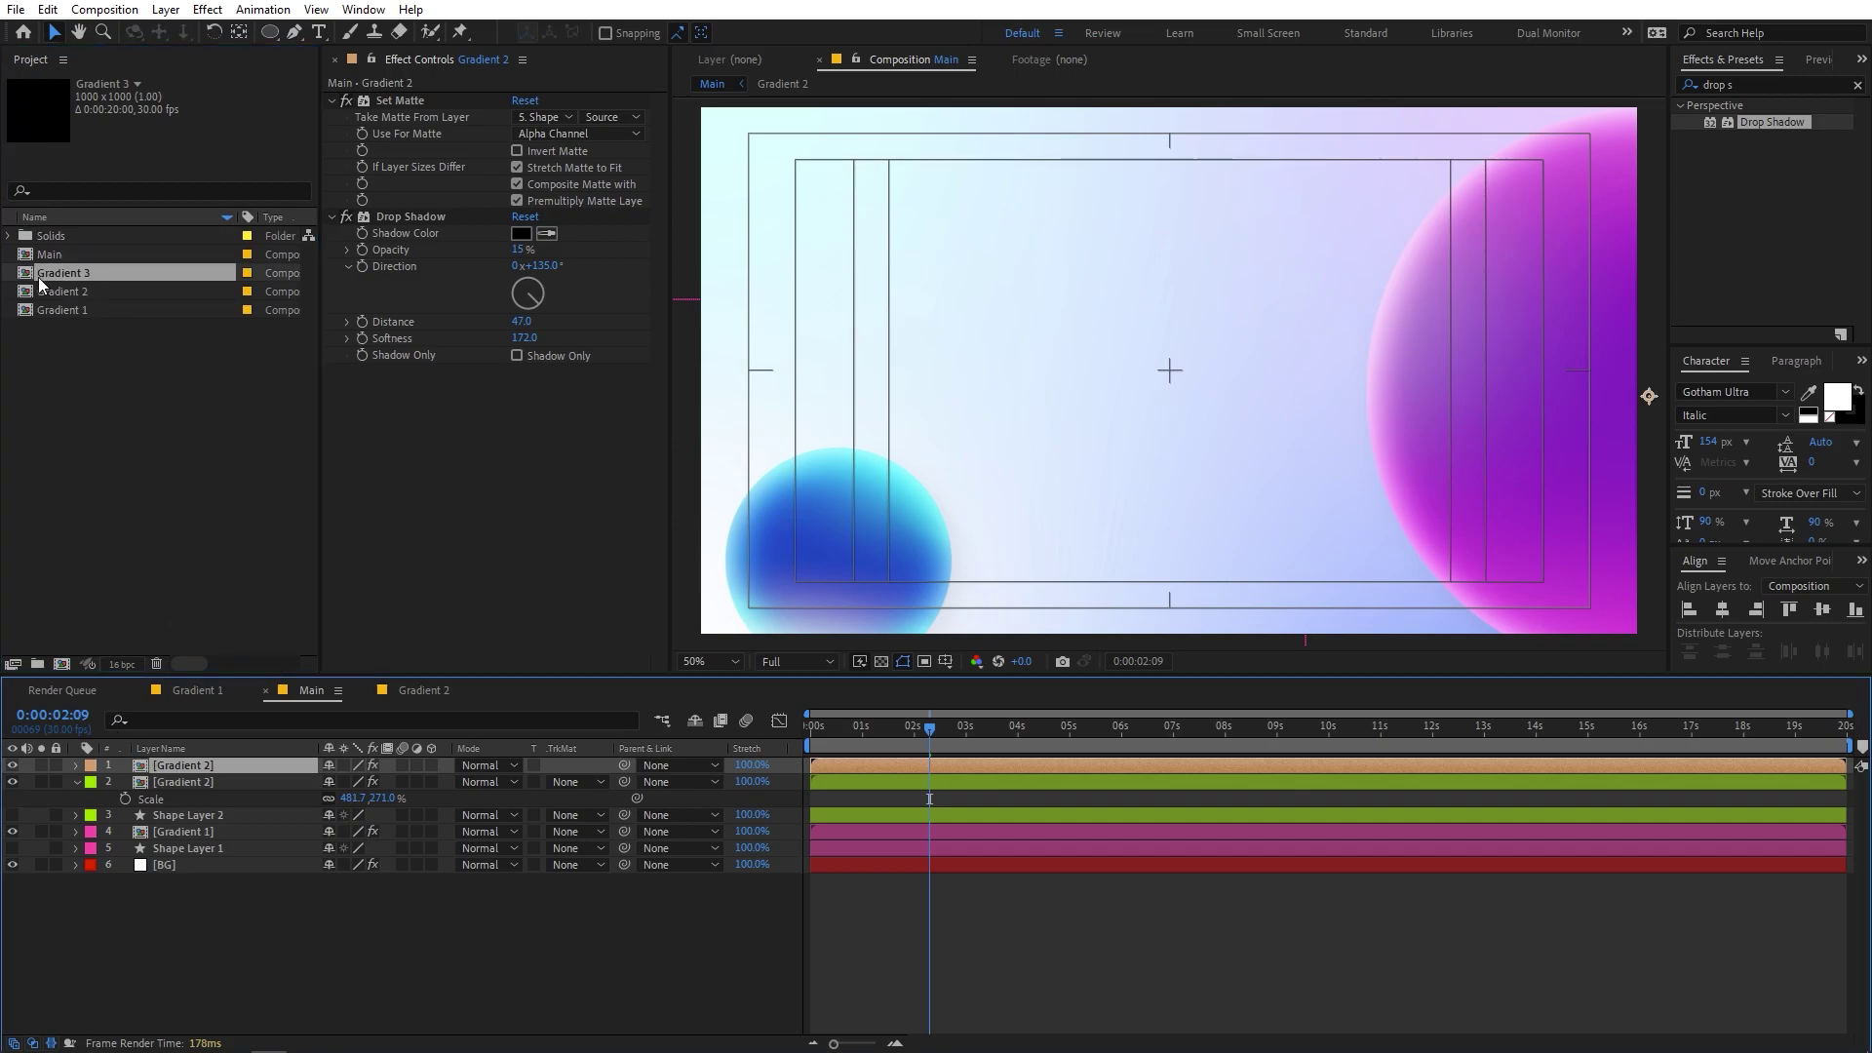
{"action": "left_click_drag", "start_coordinate": [39, 275], "coordinate": [139, 769]}
- Open Gradient 3, hide its adjustment layer, and recolor Shape Layer 1 with a yellow fill and an orange-red stroke
{"action": "double_click", "coordinate": [139, 769]}
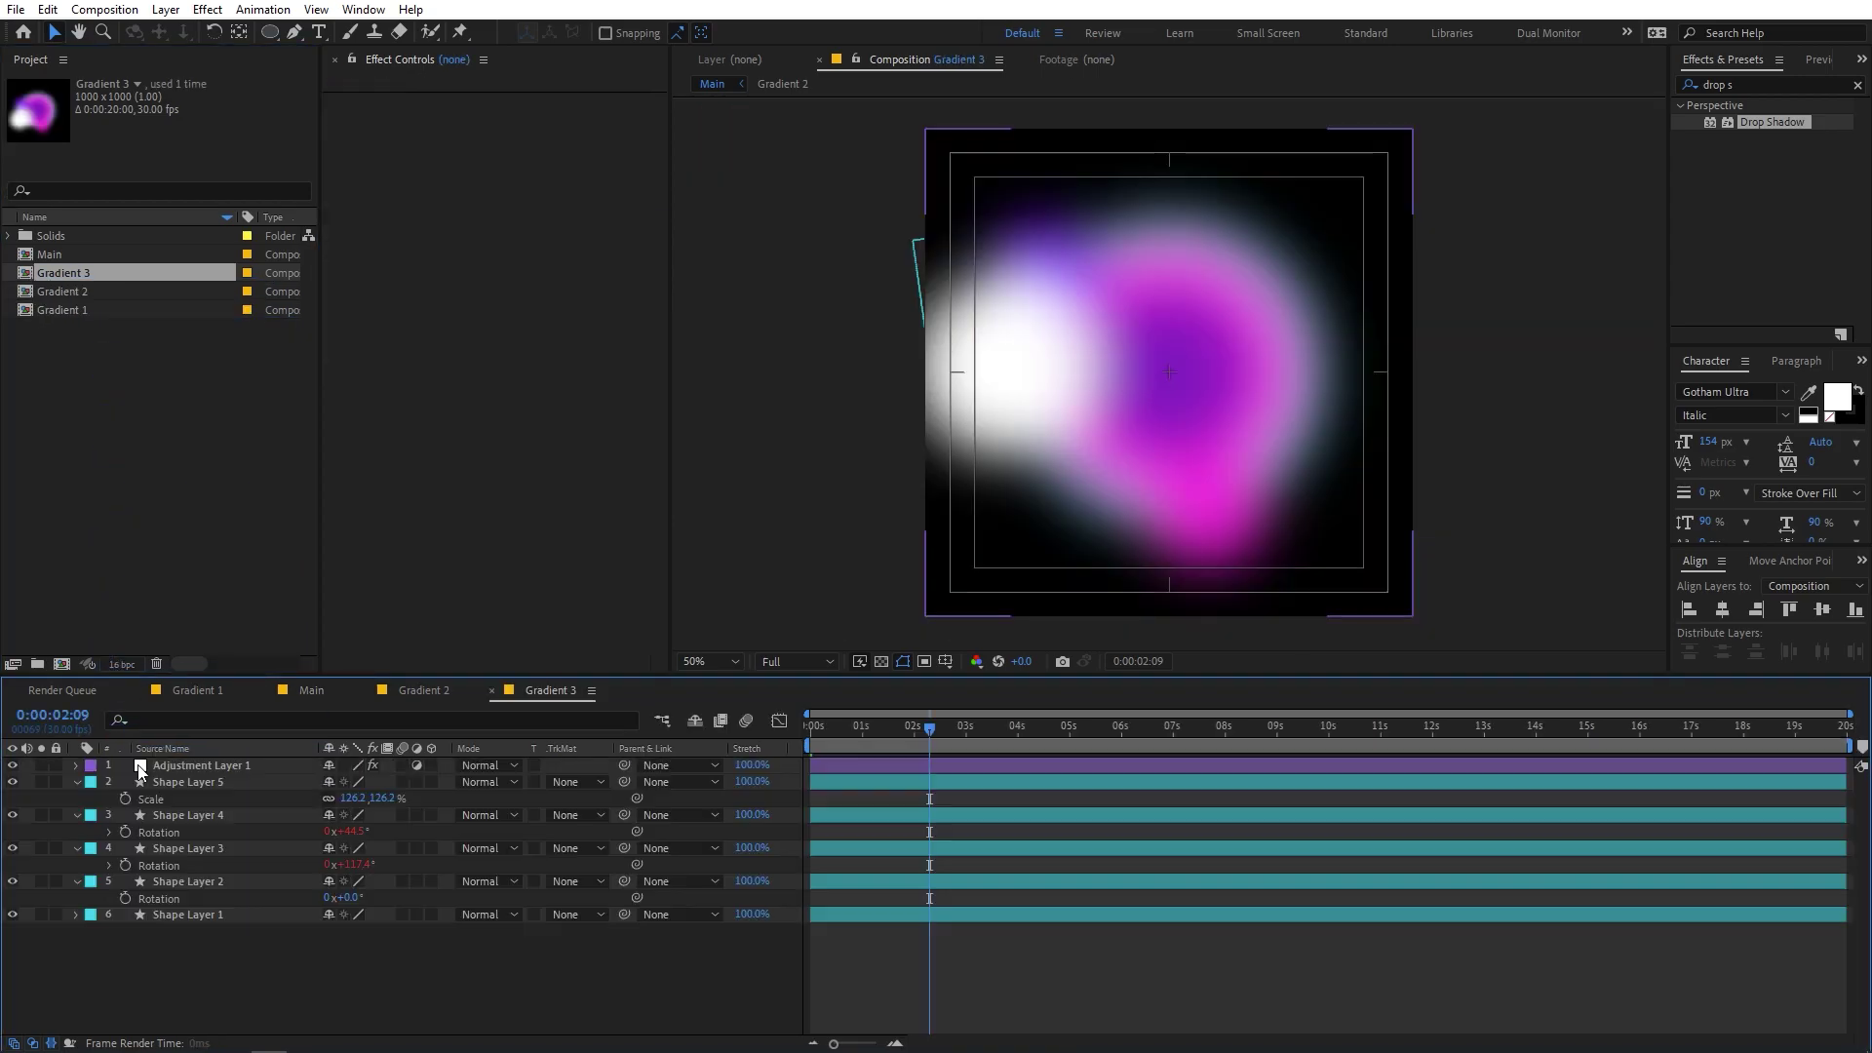
{"action": "left_click", "coordinate": [218, 764]}
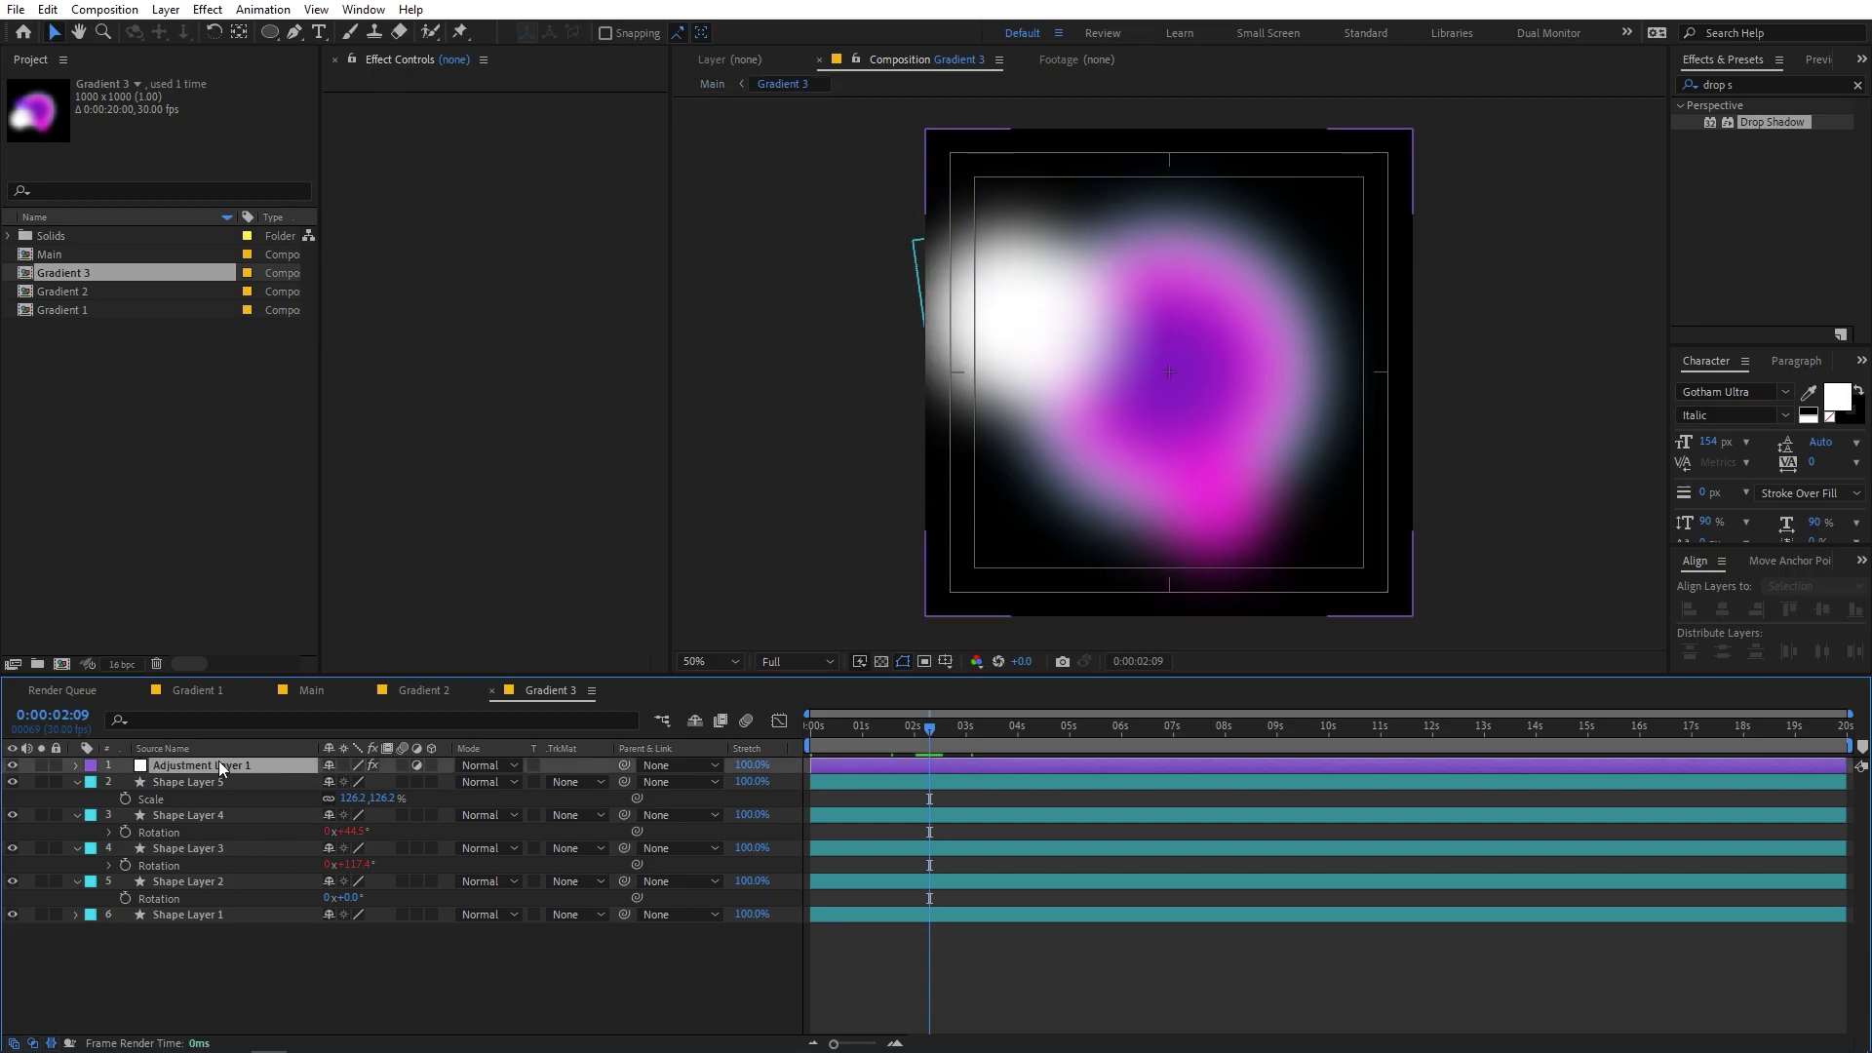
{"action": "left_click", "coordinate": [13, 765]}
{"action": "left_click", "coordinate": [199, 916]}
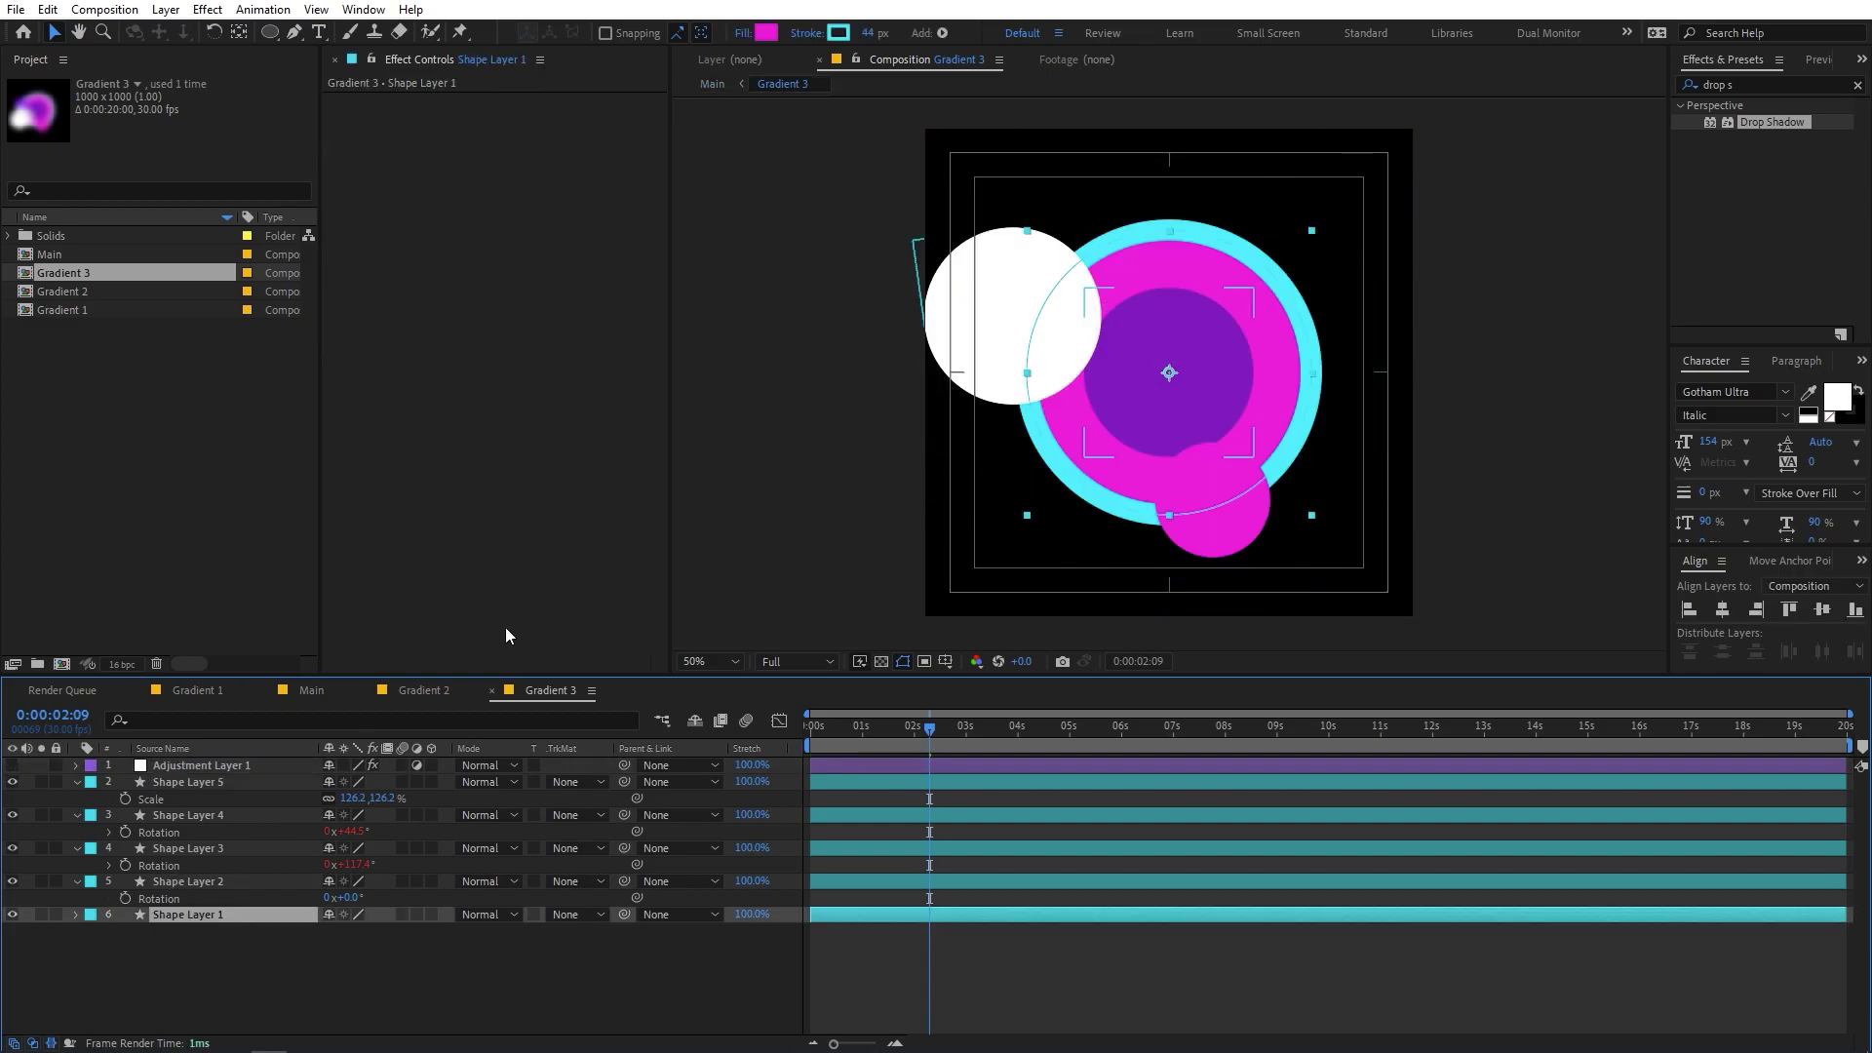
{"action": "left_click", "coordinate": [767, 33]}
{"action": "left_click", "coordinate": [445, 652]}
{"action": "left_click", "coordinate": [600, 443]}
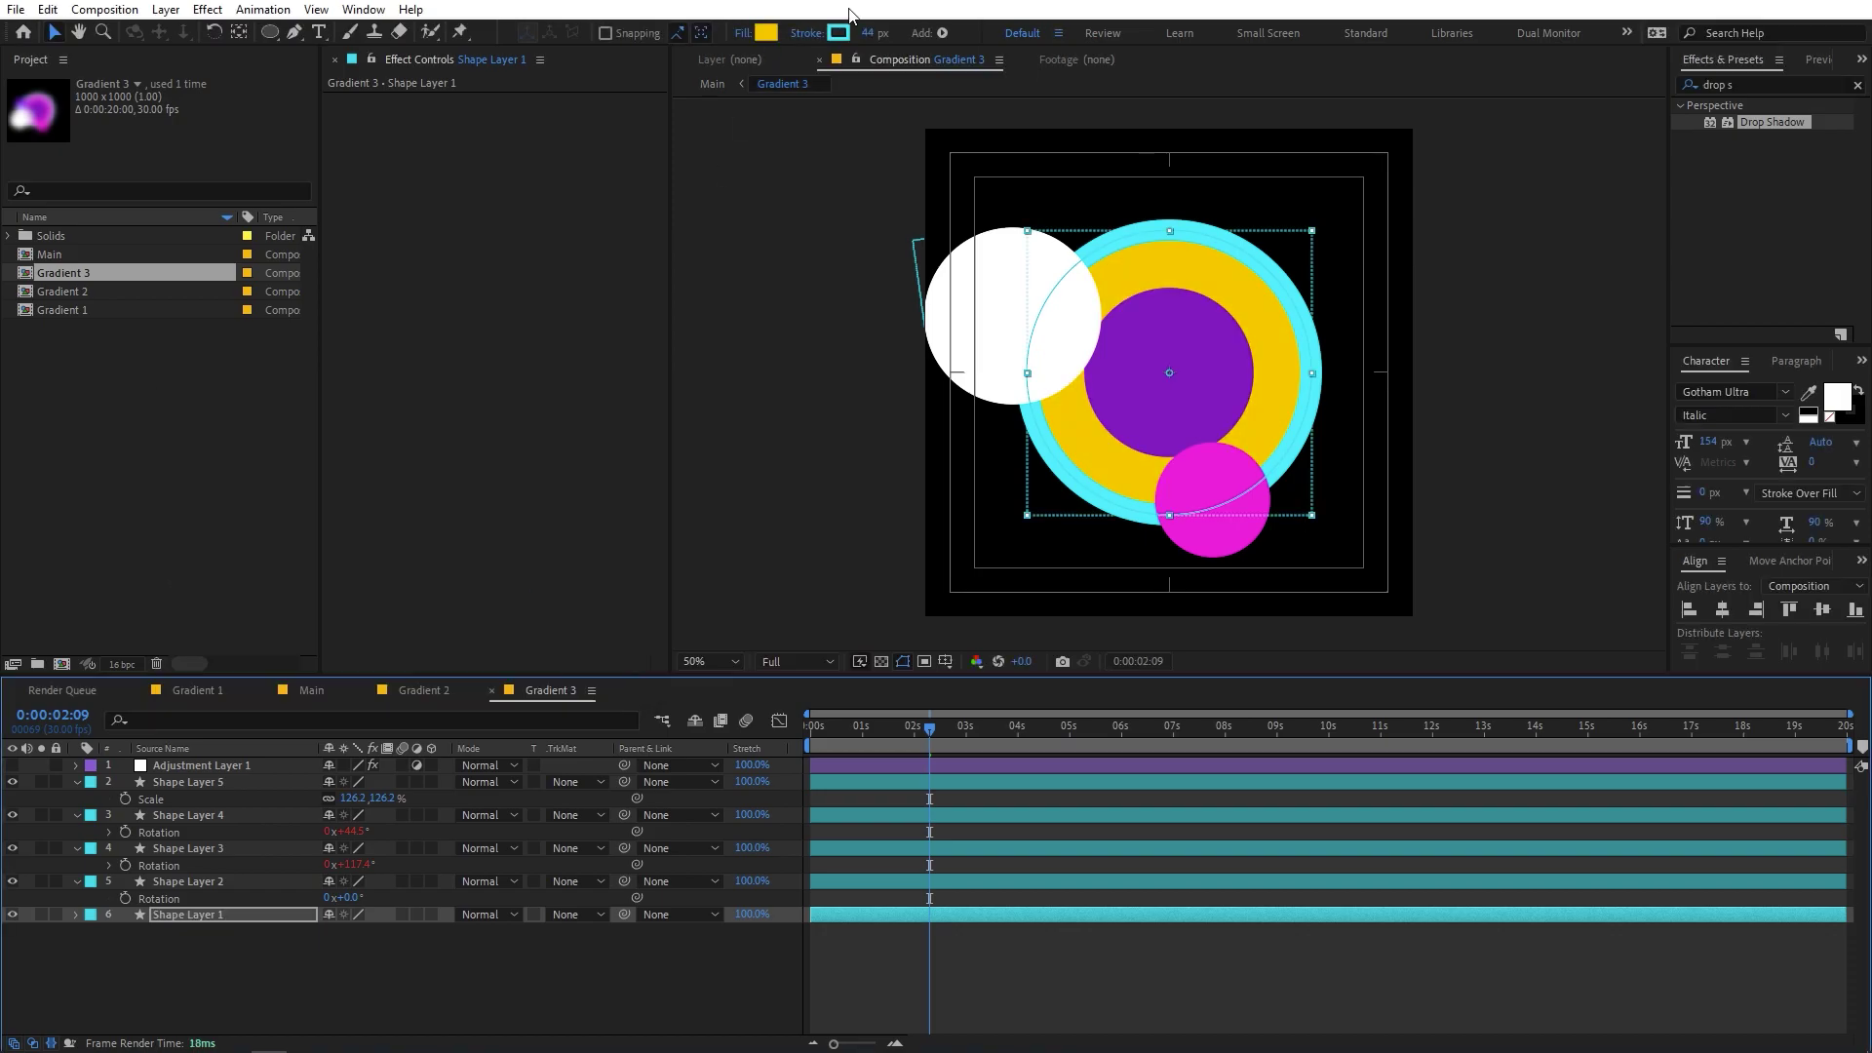
{"action": "left_click", "coordinate": [838, 33]}
{"action": "left_click", "coordinate": [446, 673]}
{"action": "left_click", "coordinate": [600, 442]}
- Change the fill of the central circle, Shape Layer 2, to a dark orange-brown
{"action": "left_click", "coordinate": [186, 882]}
{"action": "left_click", "coordinate": [766, 33]}
{"action": "left_click", "coordinate": [446, 667]}
{"action": "left_click", "coordinate": [601, 443]}
- Change Shape Layer 3's fill to red, turn the adjustment layer back on, and return to Main
{"action": "left_click", "coordinate": [187, 848]}
{"action": "left_click", "coordinate": [767, 33]}
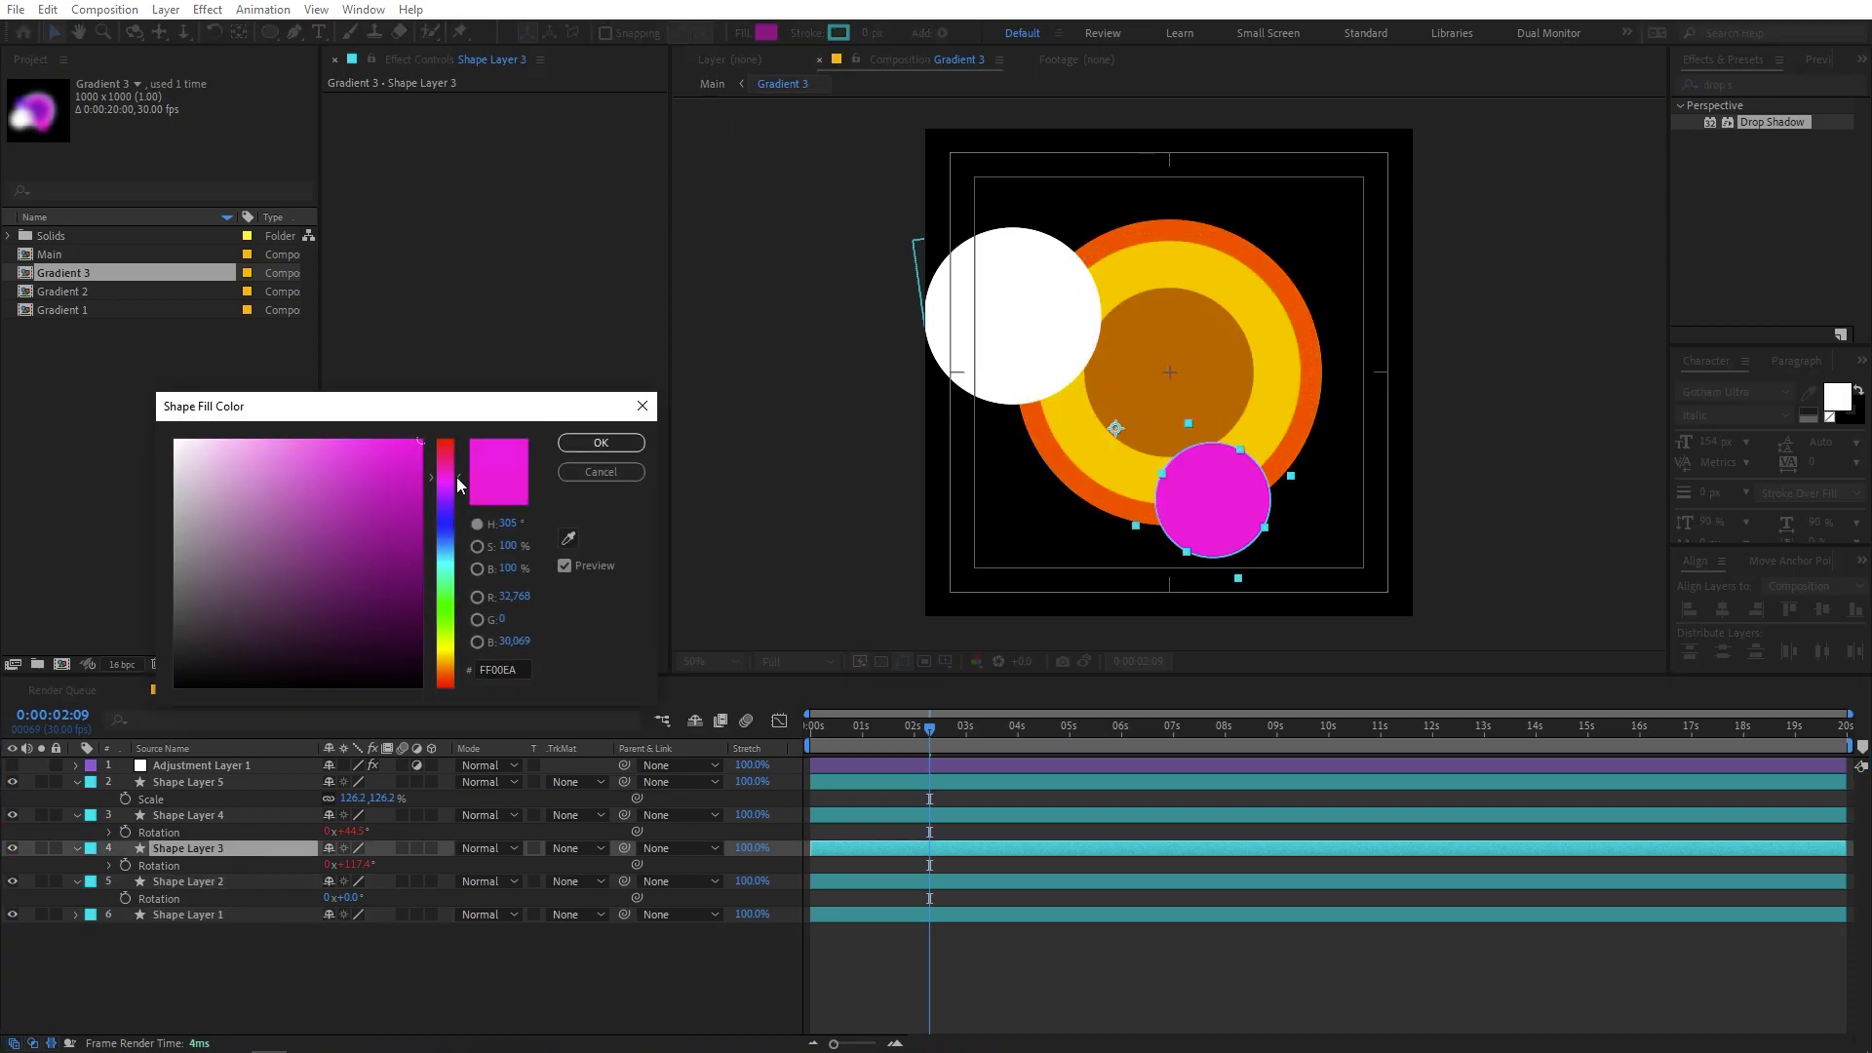
{"action": "left_click", "coordinate": [445, 673]}
{"action": "left_click", "coordinate": [445, 683]}
{"action": "left_click", "coordinate": [601, 442]}
{"action": "left_click", "coordinate": [13, 766]}
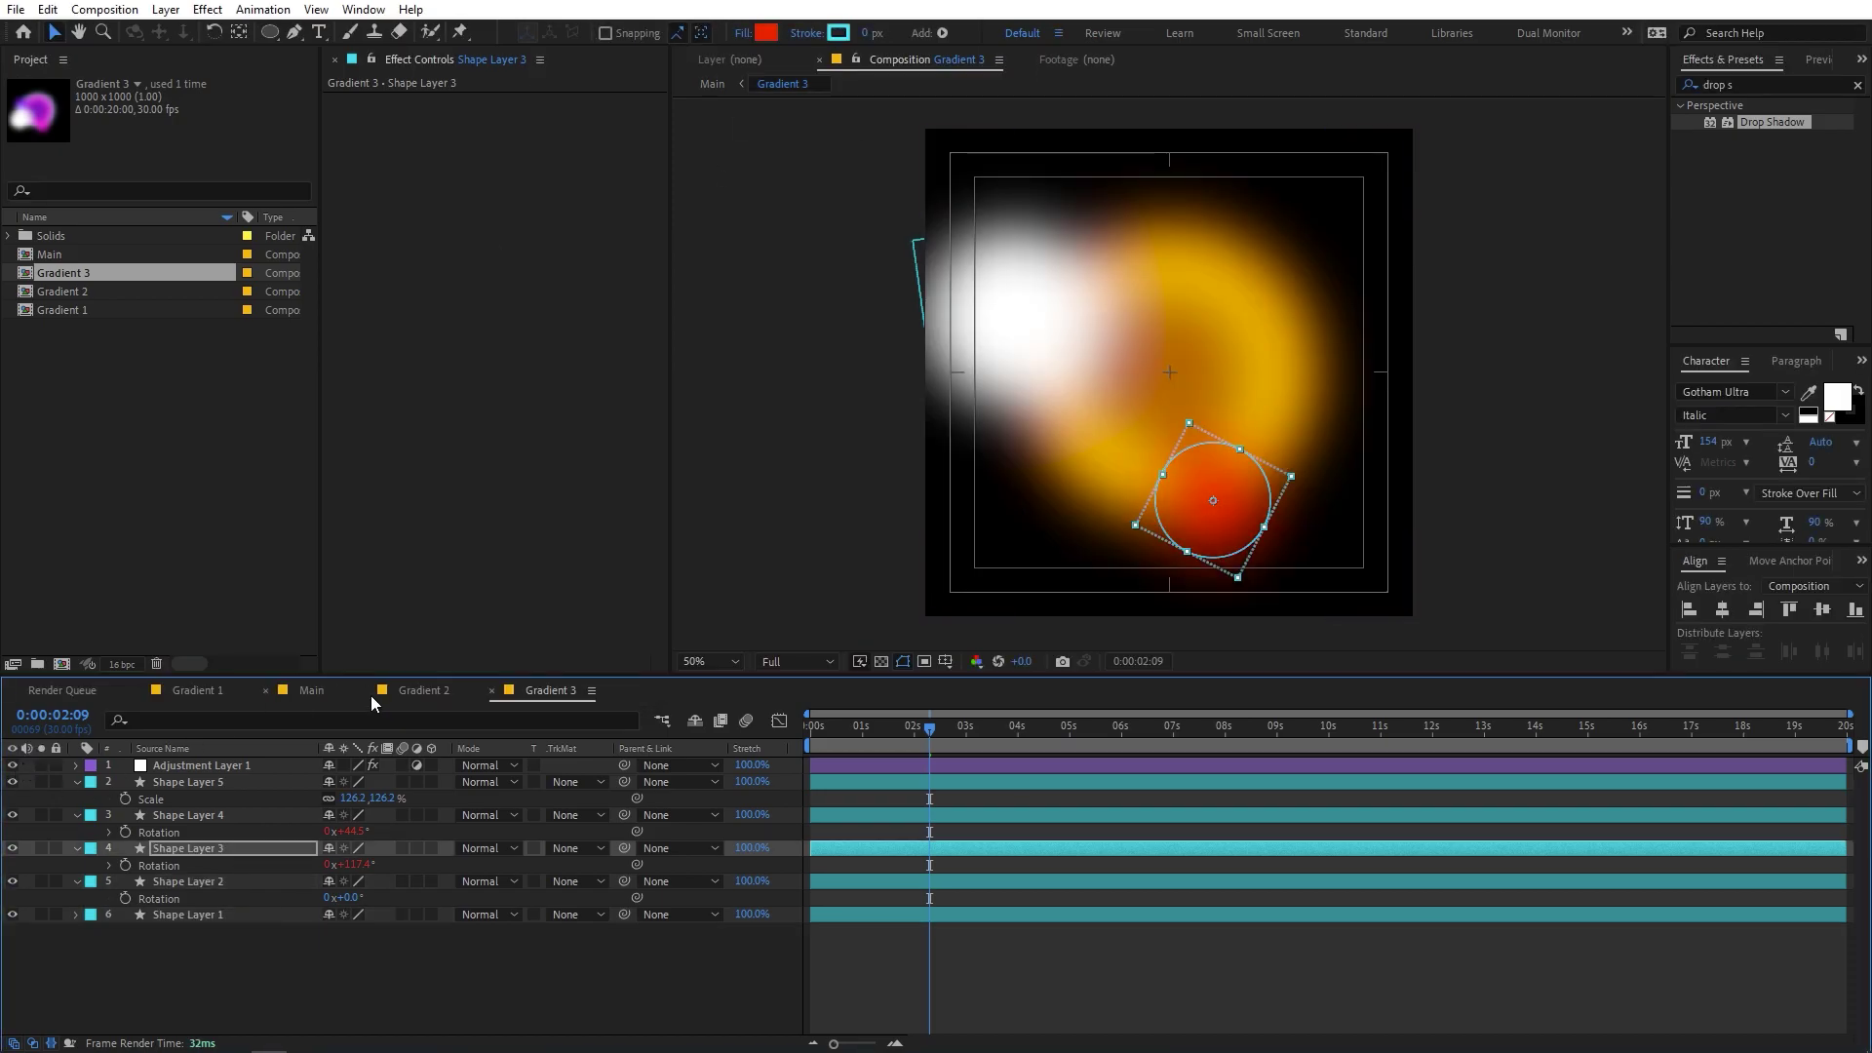
{"action": "left_click", "coordinate": [308, 690]}
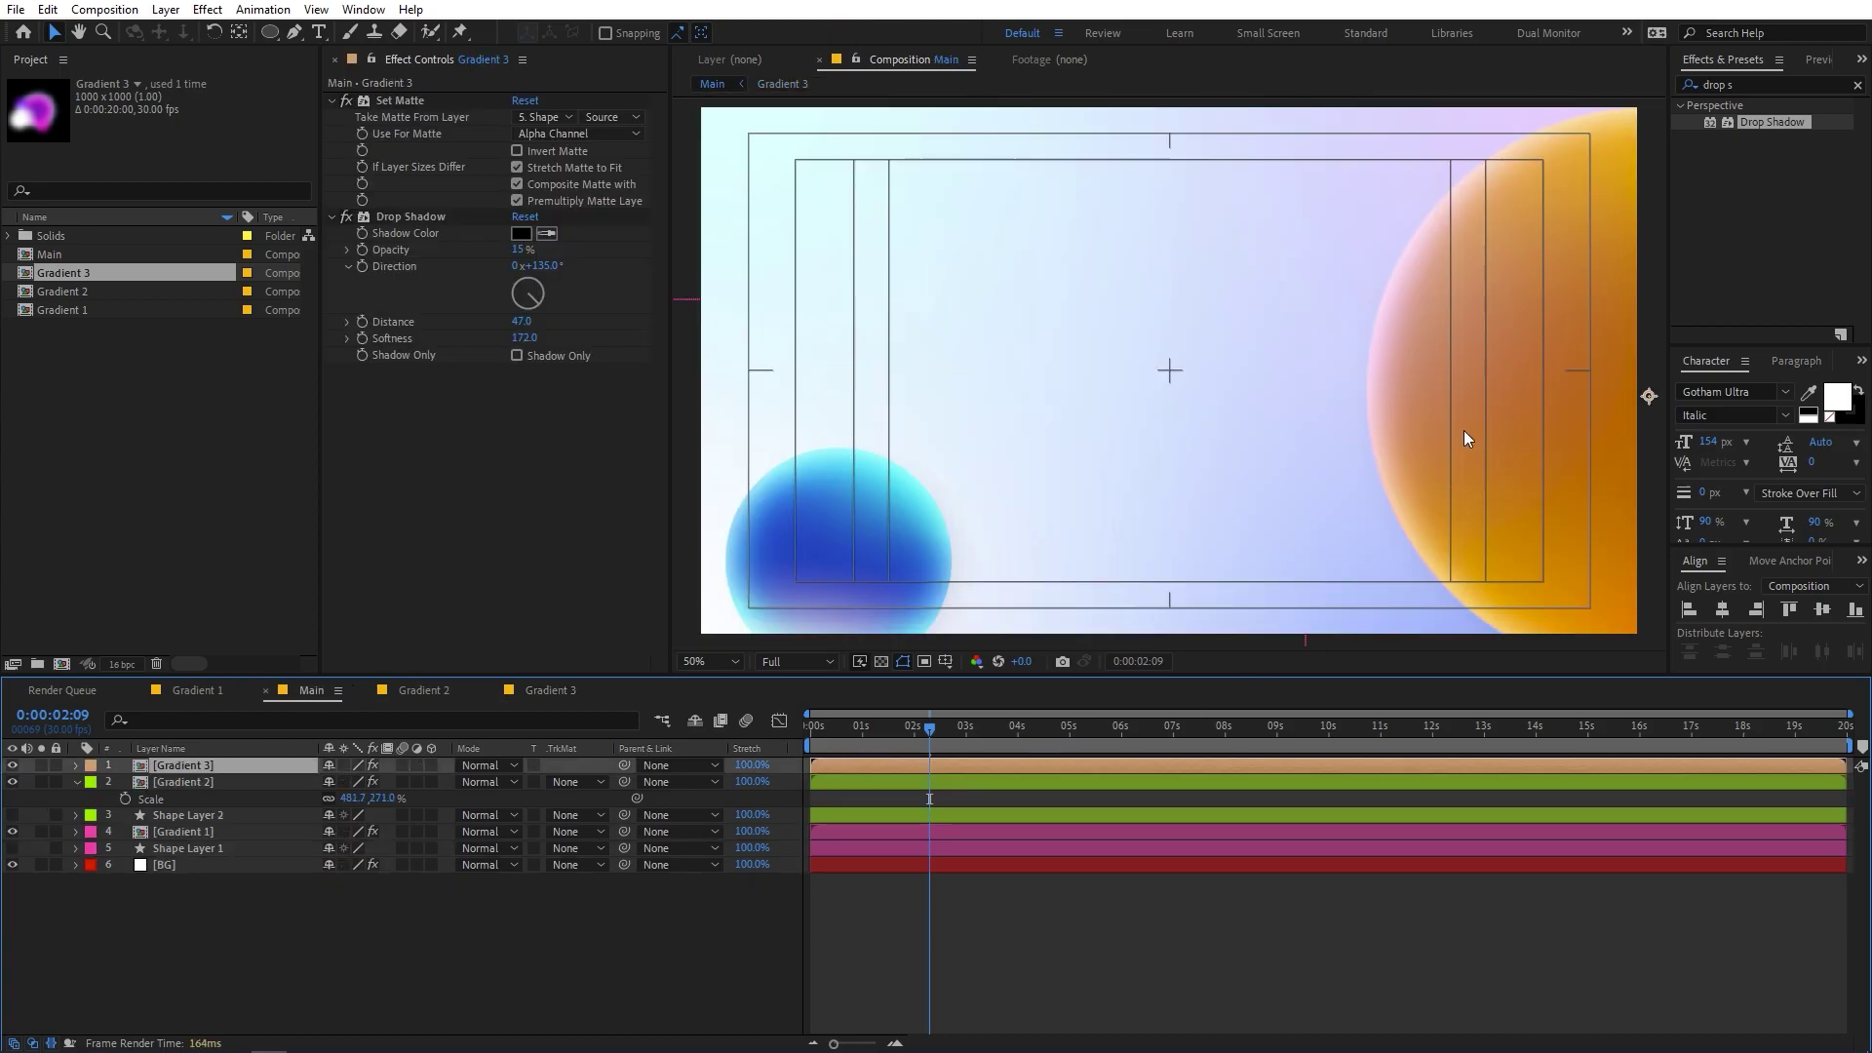
- Scale the Gradient 3 layer down to about 174.7, 98.3% and move its circle into the frame's upper-left corner, above the blue circle
{"action": "left_click", "coordinate": [253, 764]}
{"action": "key", "text": "s"}
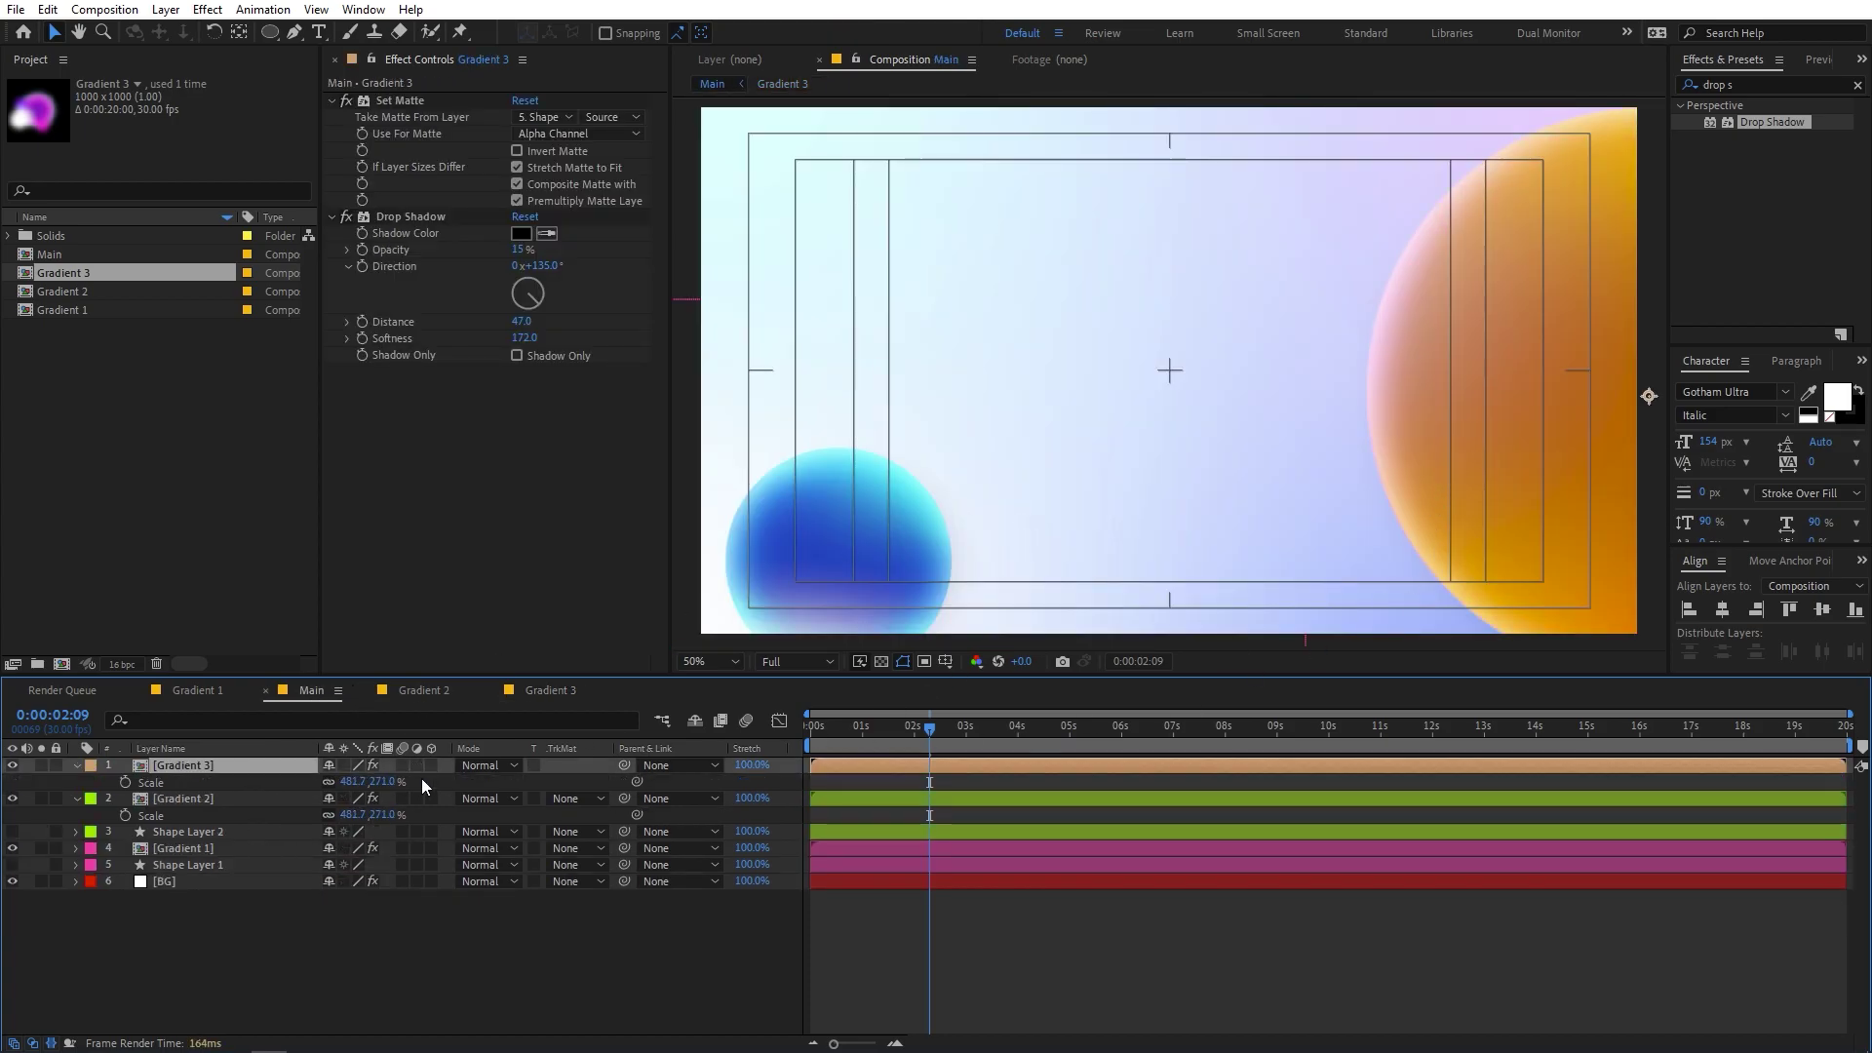
{"action": "left_click_drag", "start_coordinate": [361, 782], "coordinate": [185, 782]}
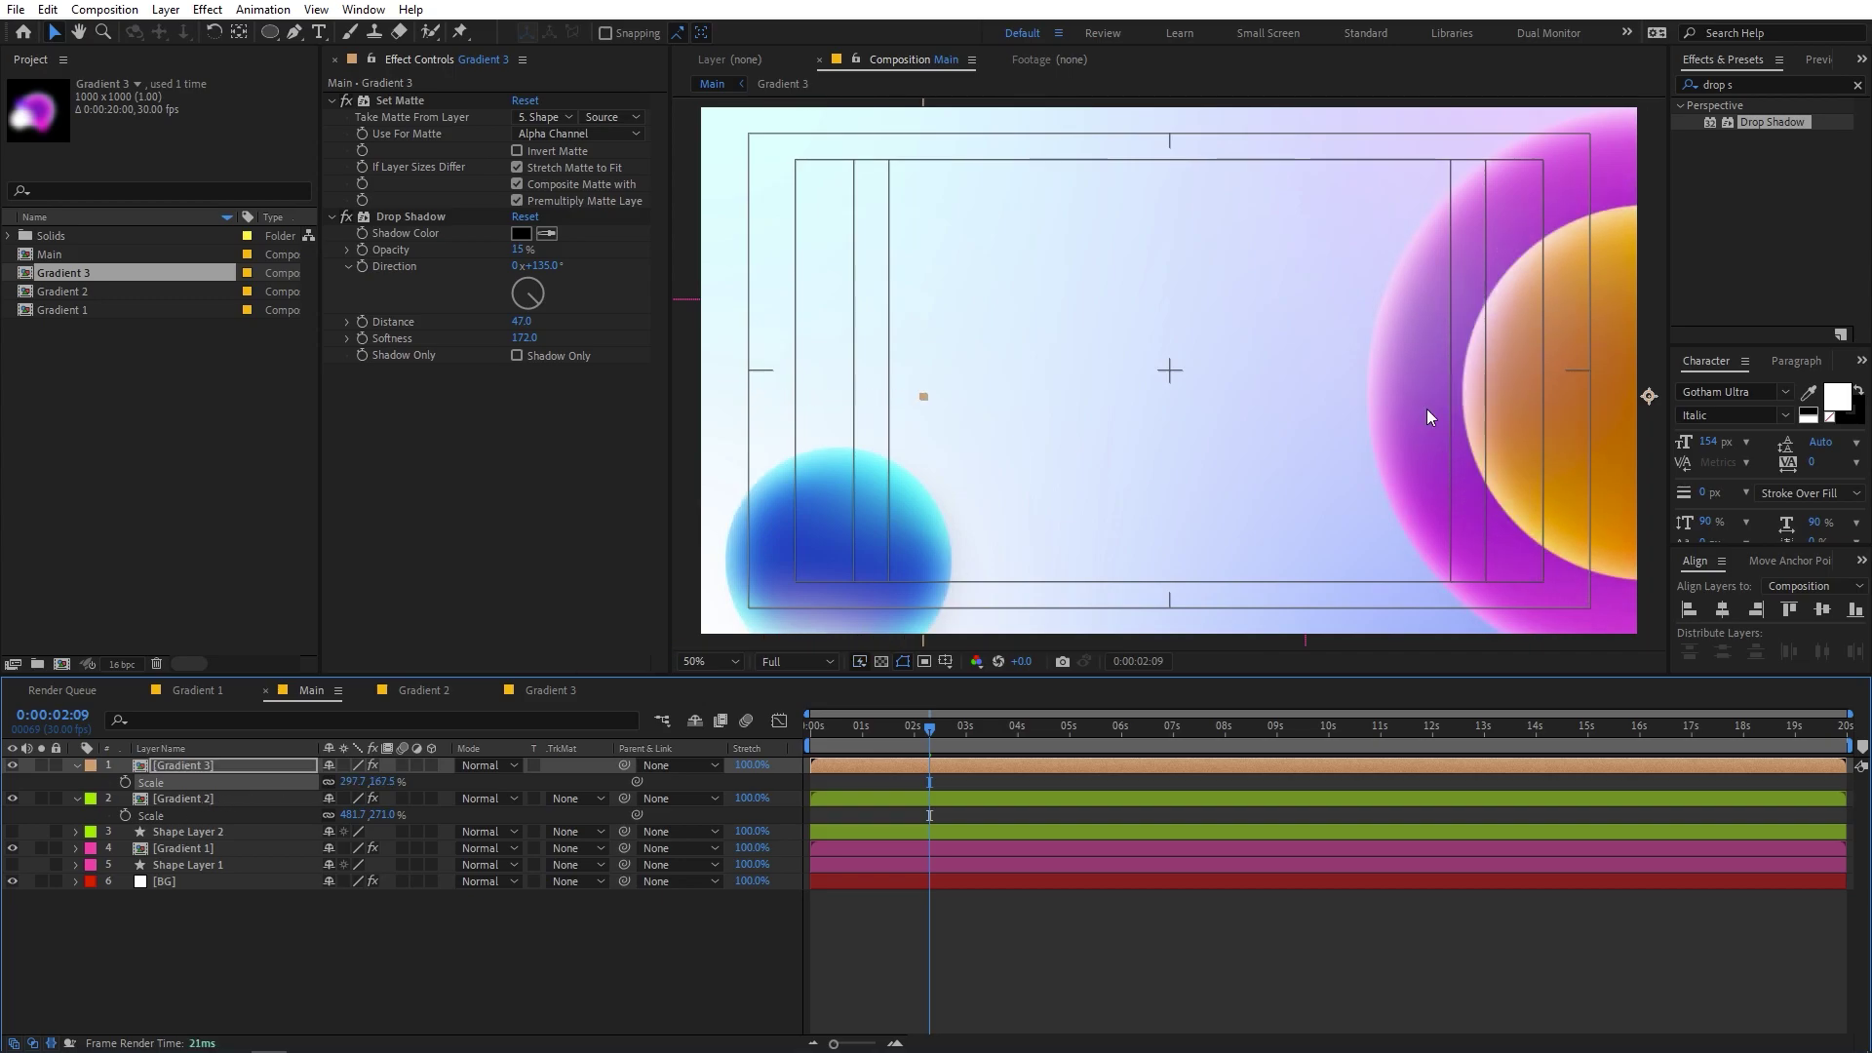
{"action": "left_click_drag", "start_coordinate": [1536, 394], "coordinate": [934, 301]}
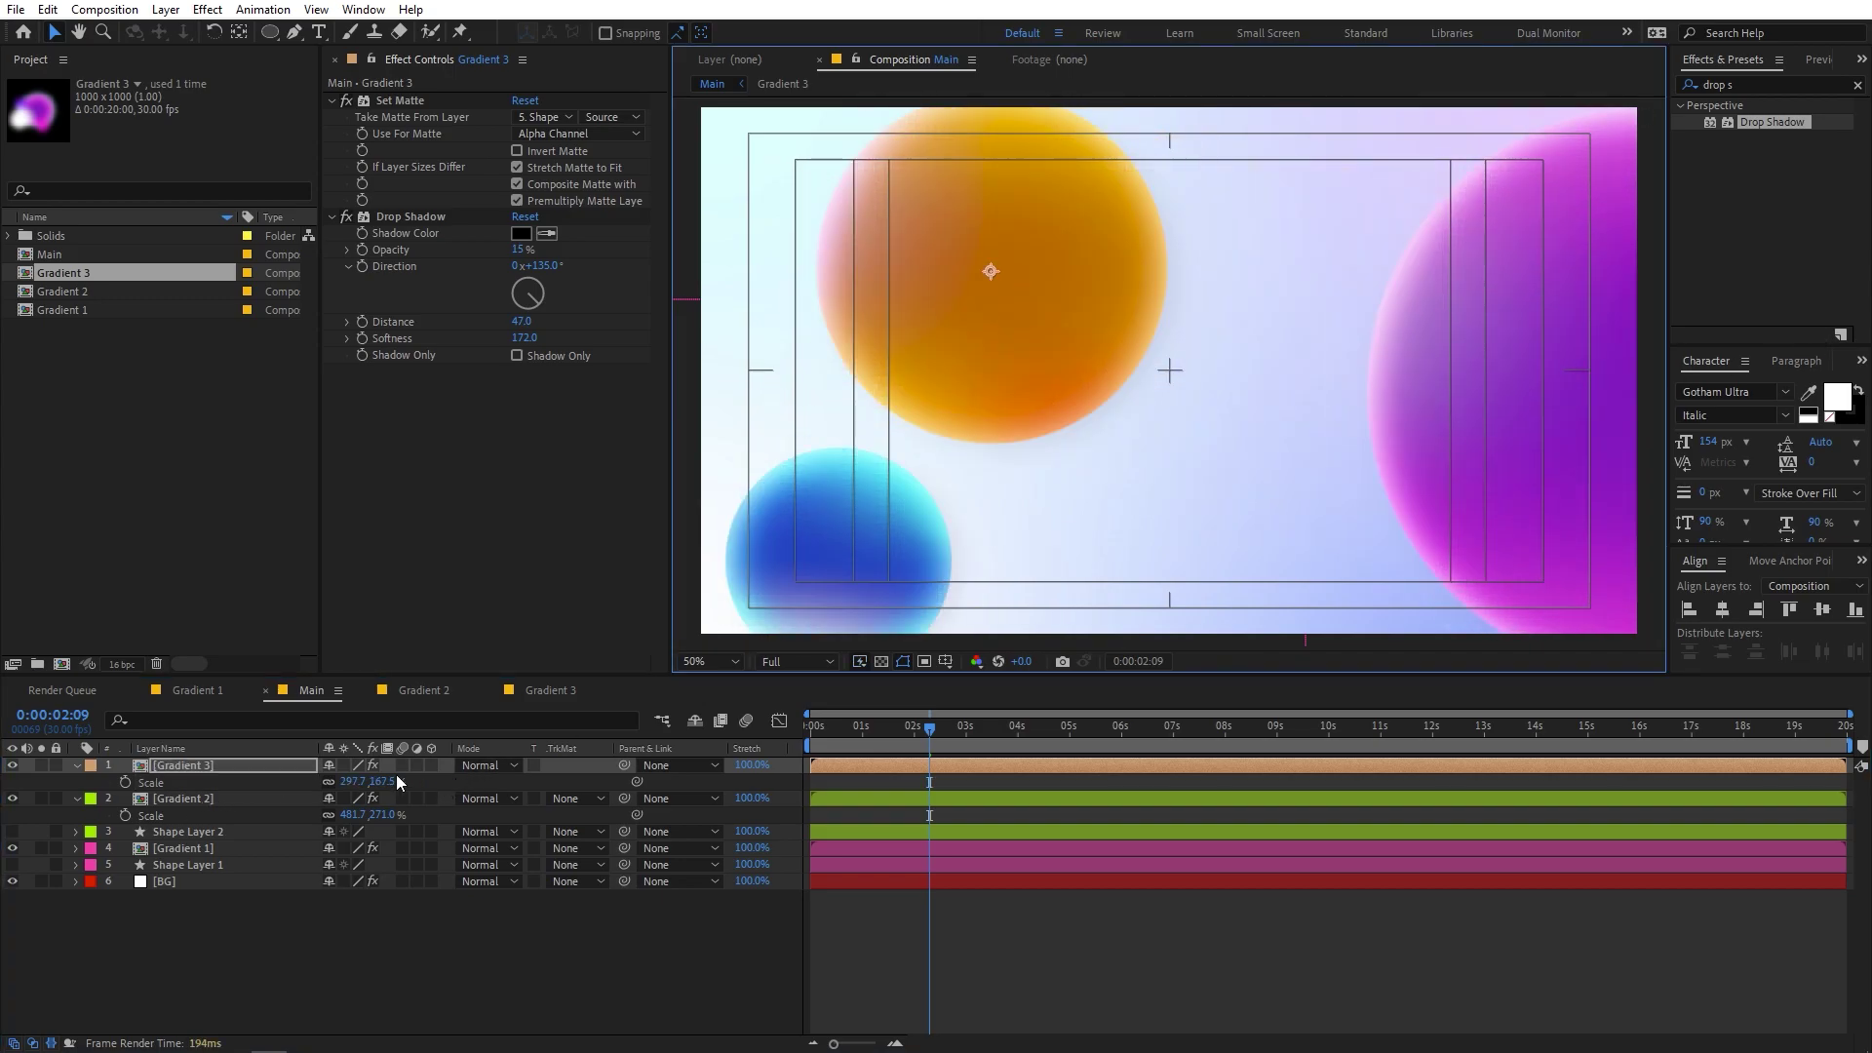
{"action": "left_click_drag", "start_coordinate": [354, 782], "coordinate": [278, 782]}
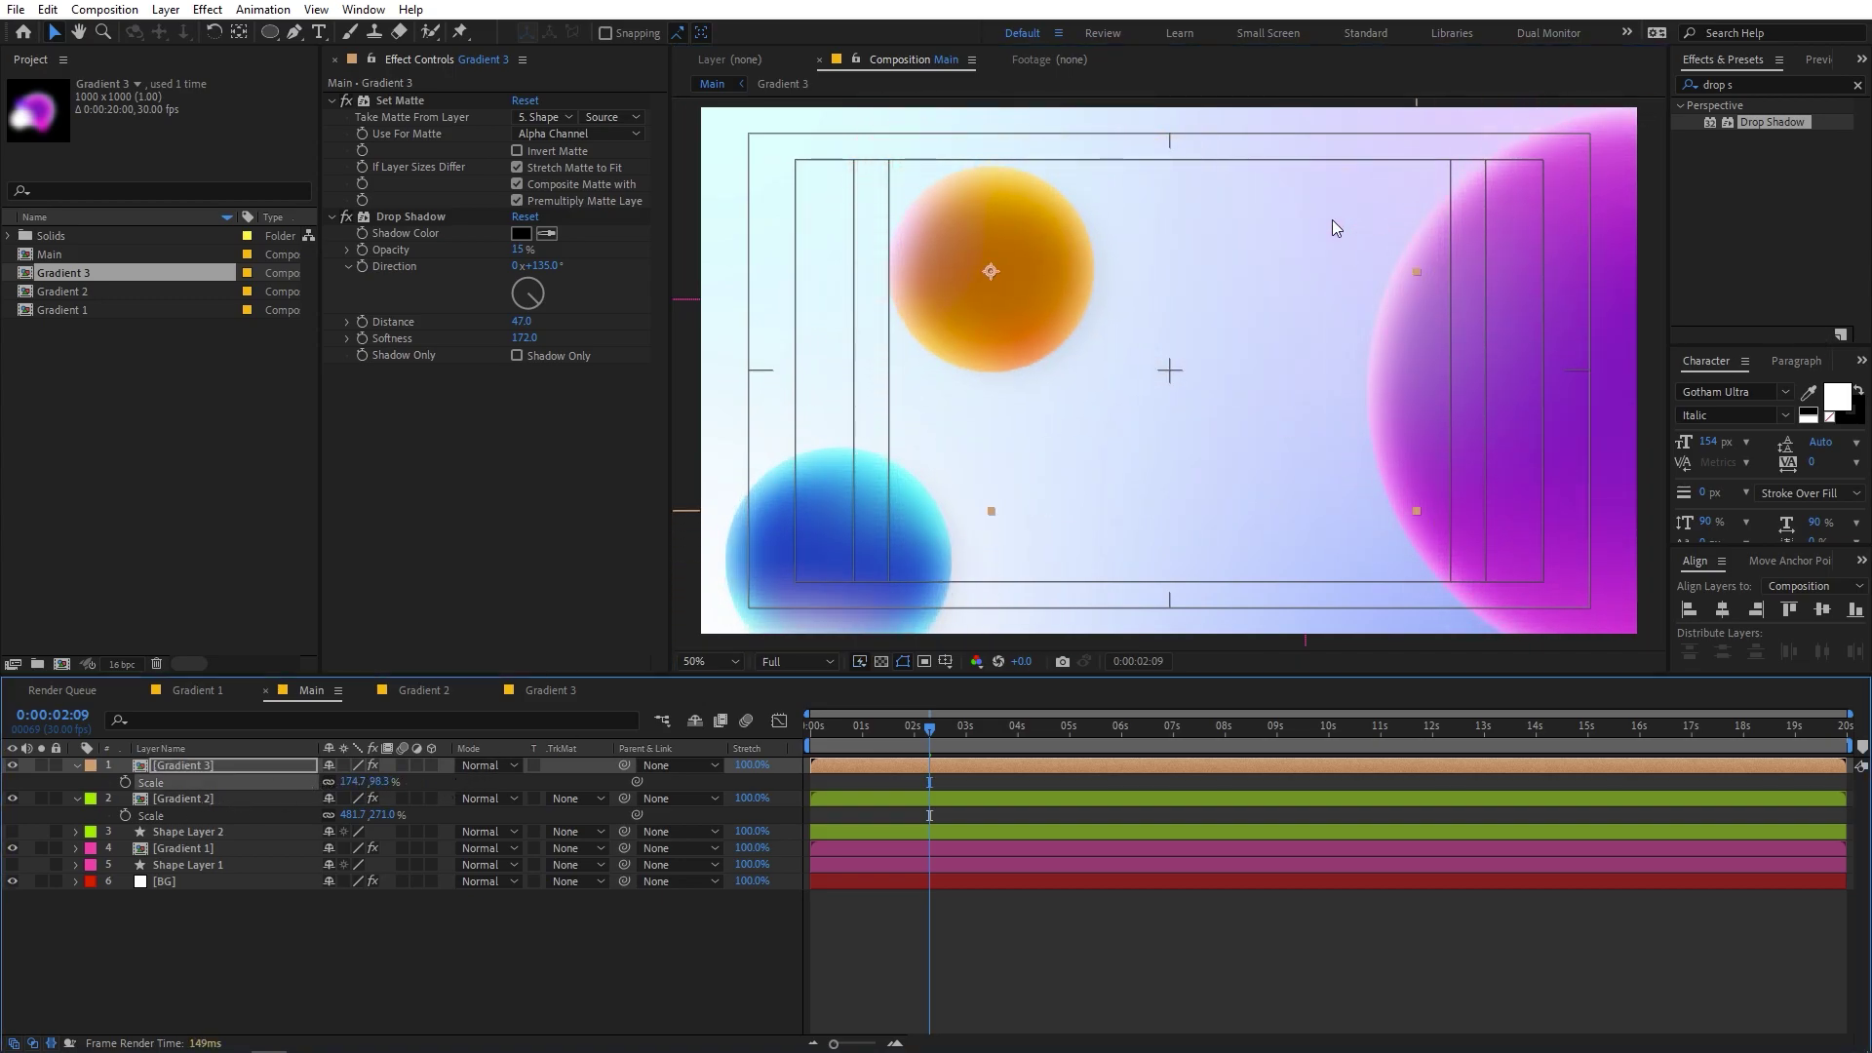
{"action": "left_click_drag", "start_coordinate": [1033, 275], "coordinate": [892, 217]}
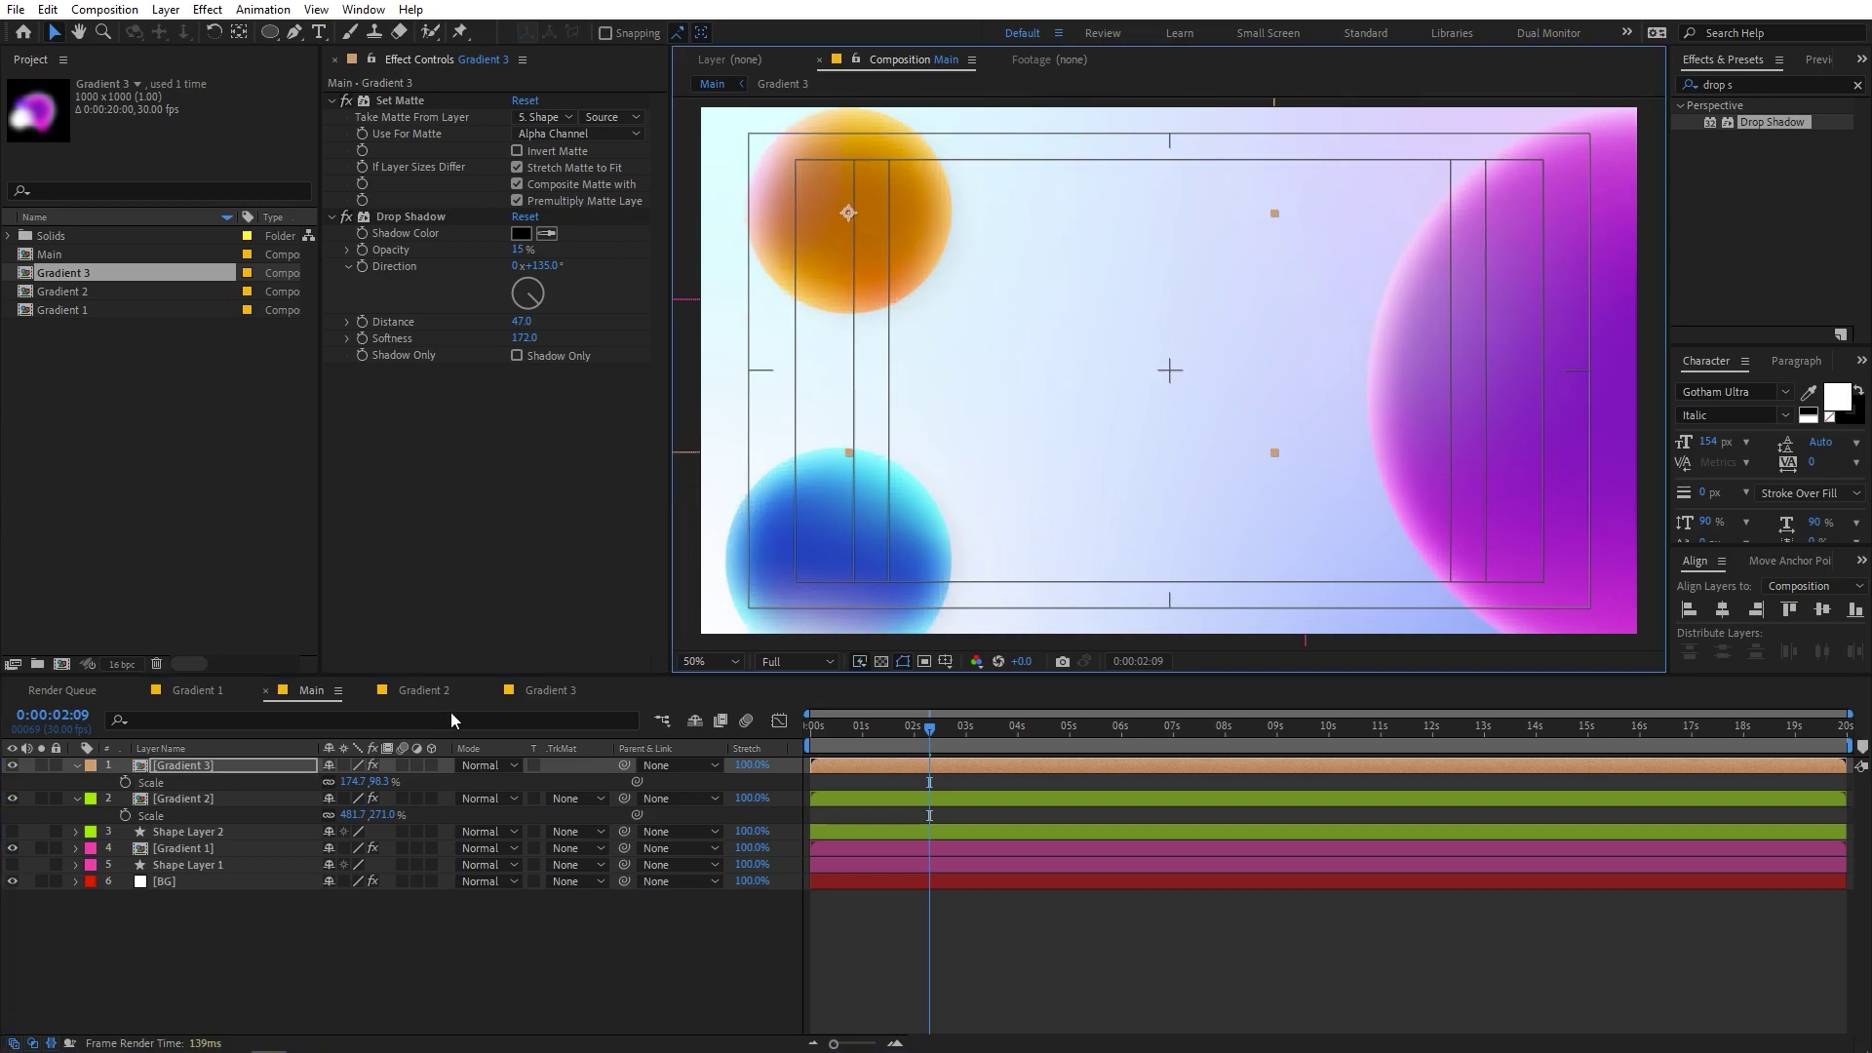
- Change the Inner Glow color of the Gradient 3 layer to yellow FFE400
{"action": "double_click", "coordinate": [76, 767]}
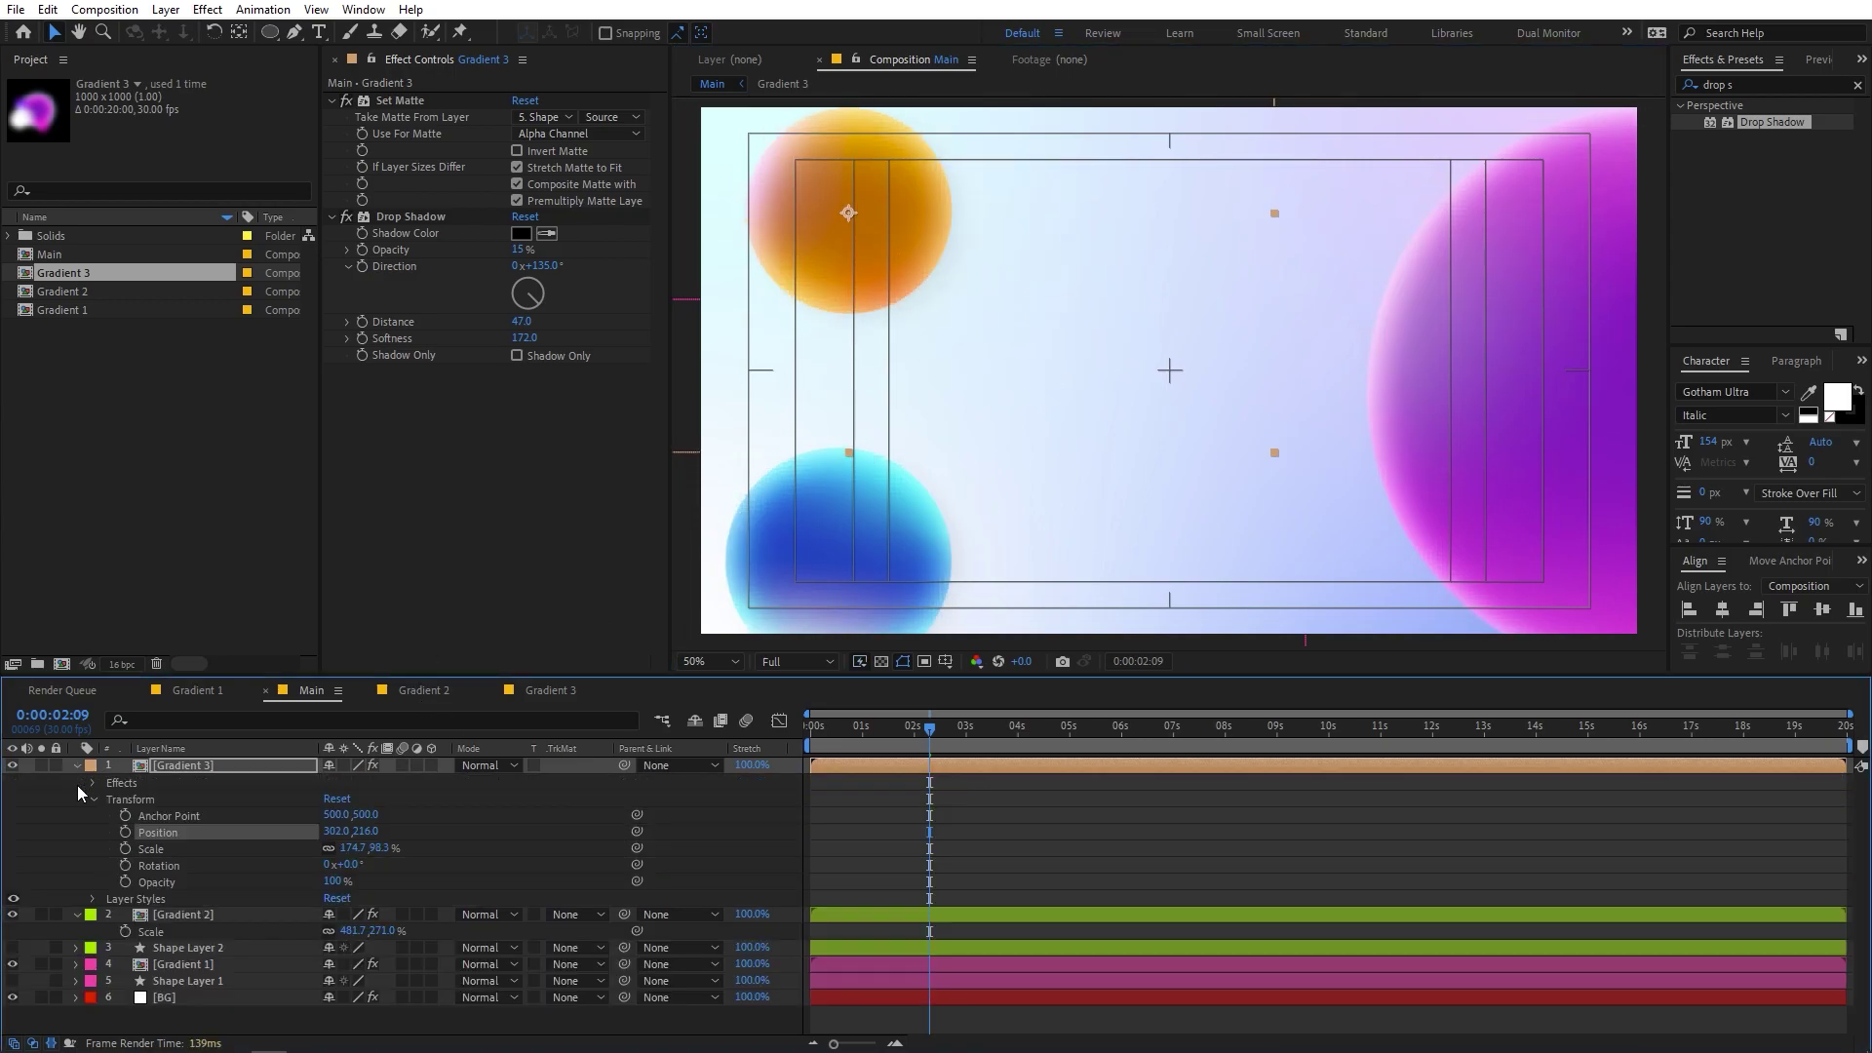
{"action": "left_click", "coordinate": [92, 900]}
{"action": "left_click", "coordinate": [109, 930]}
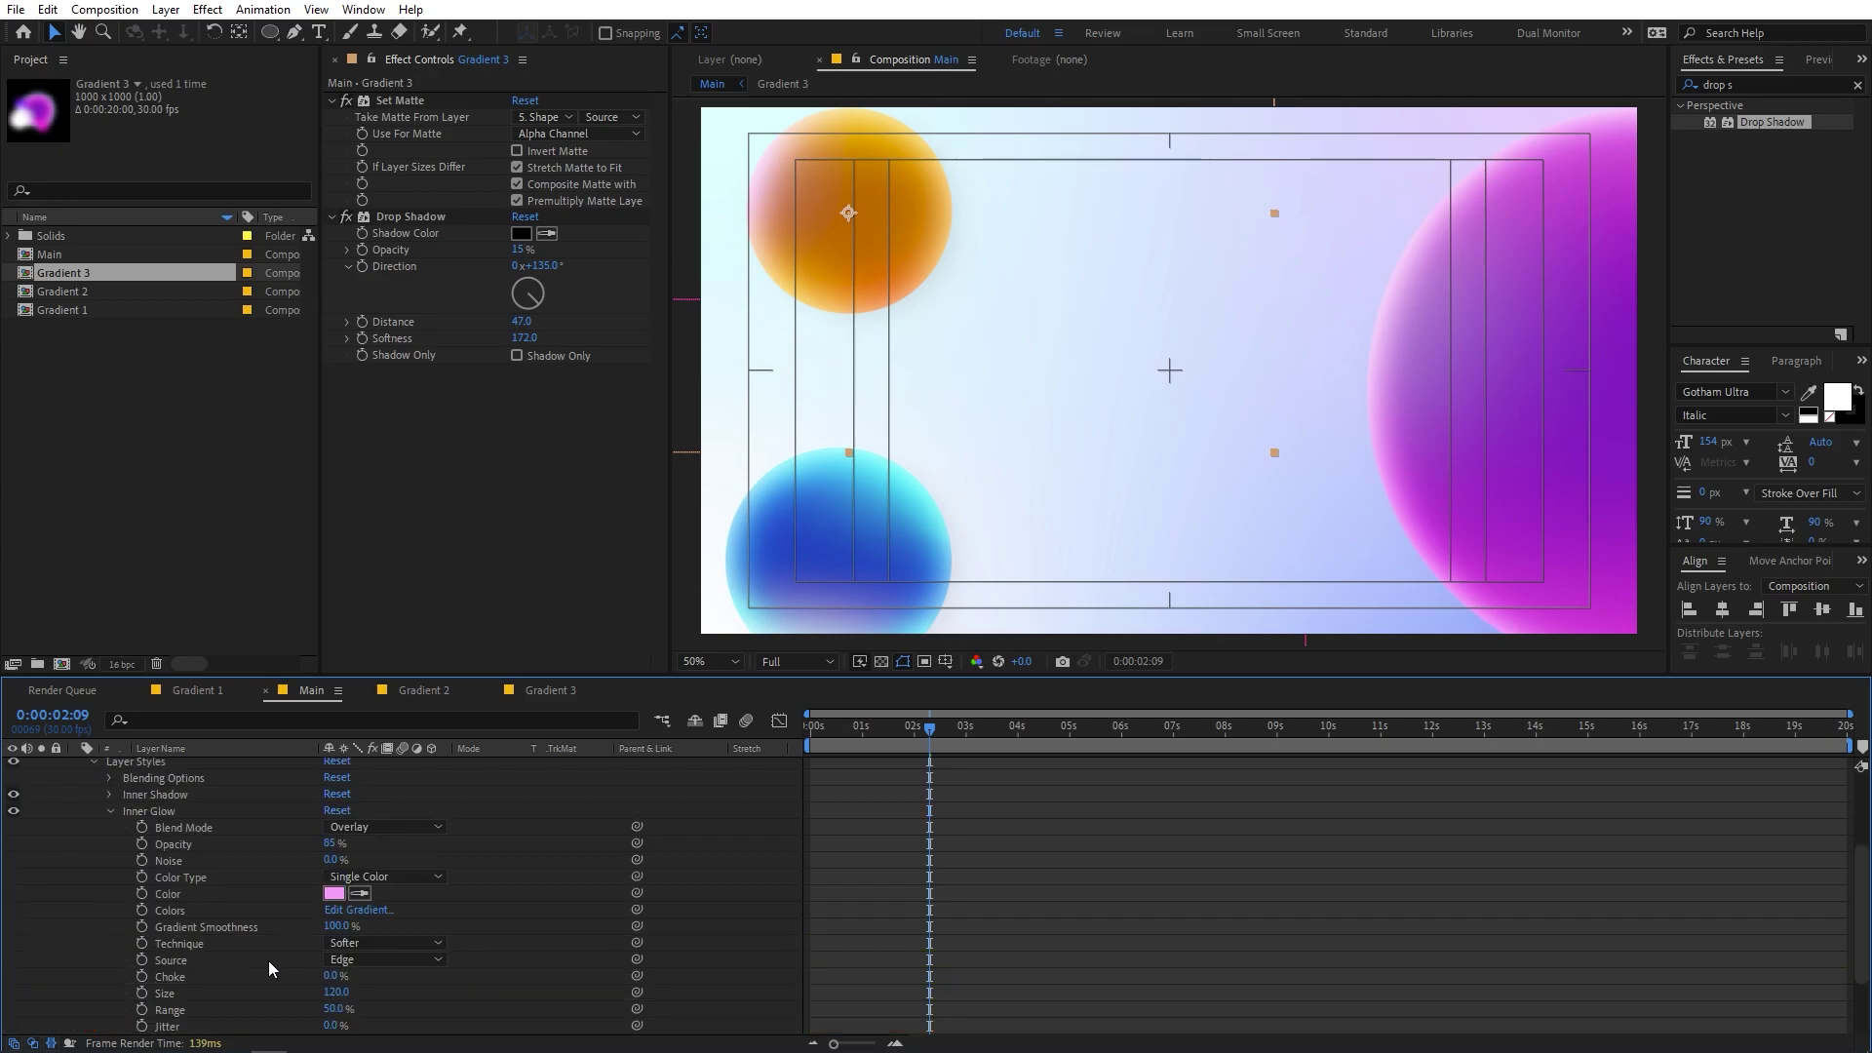
{"action": "left_click", "coordinate": [334, 894]}
{"action": "left_click_drag", "start_coordinate": [453, 590], "coordinate": [455, 647]}
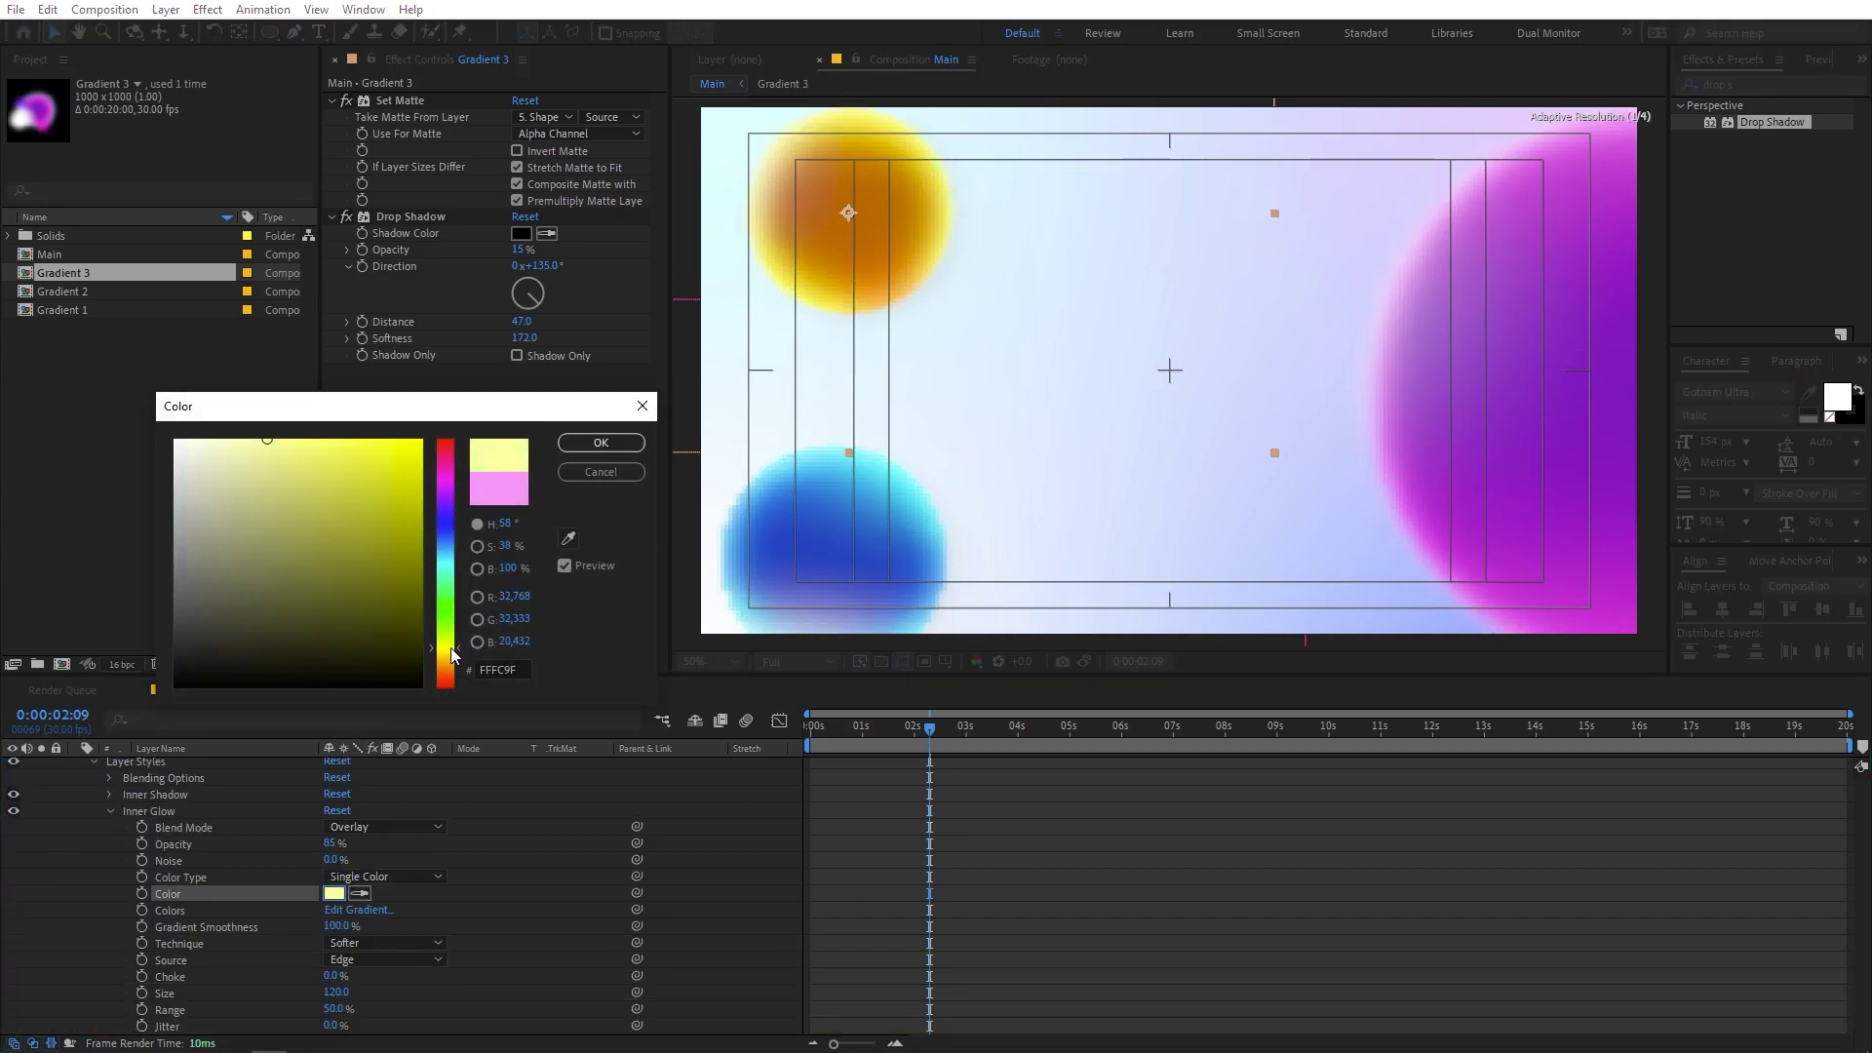
{"action": "left_click_drag", "start_coordinate": [332, 439], "coordinate": [420, 439]}
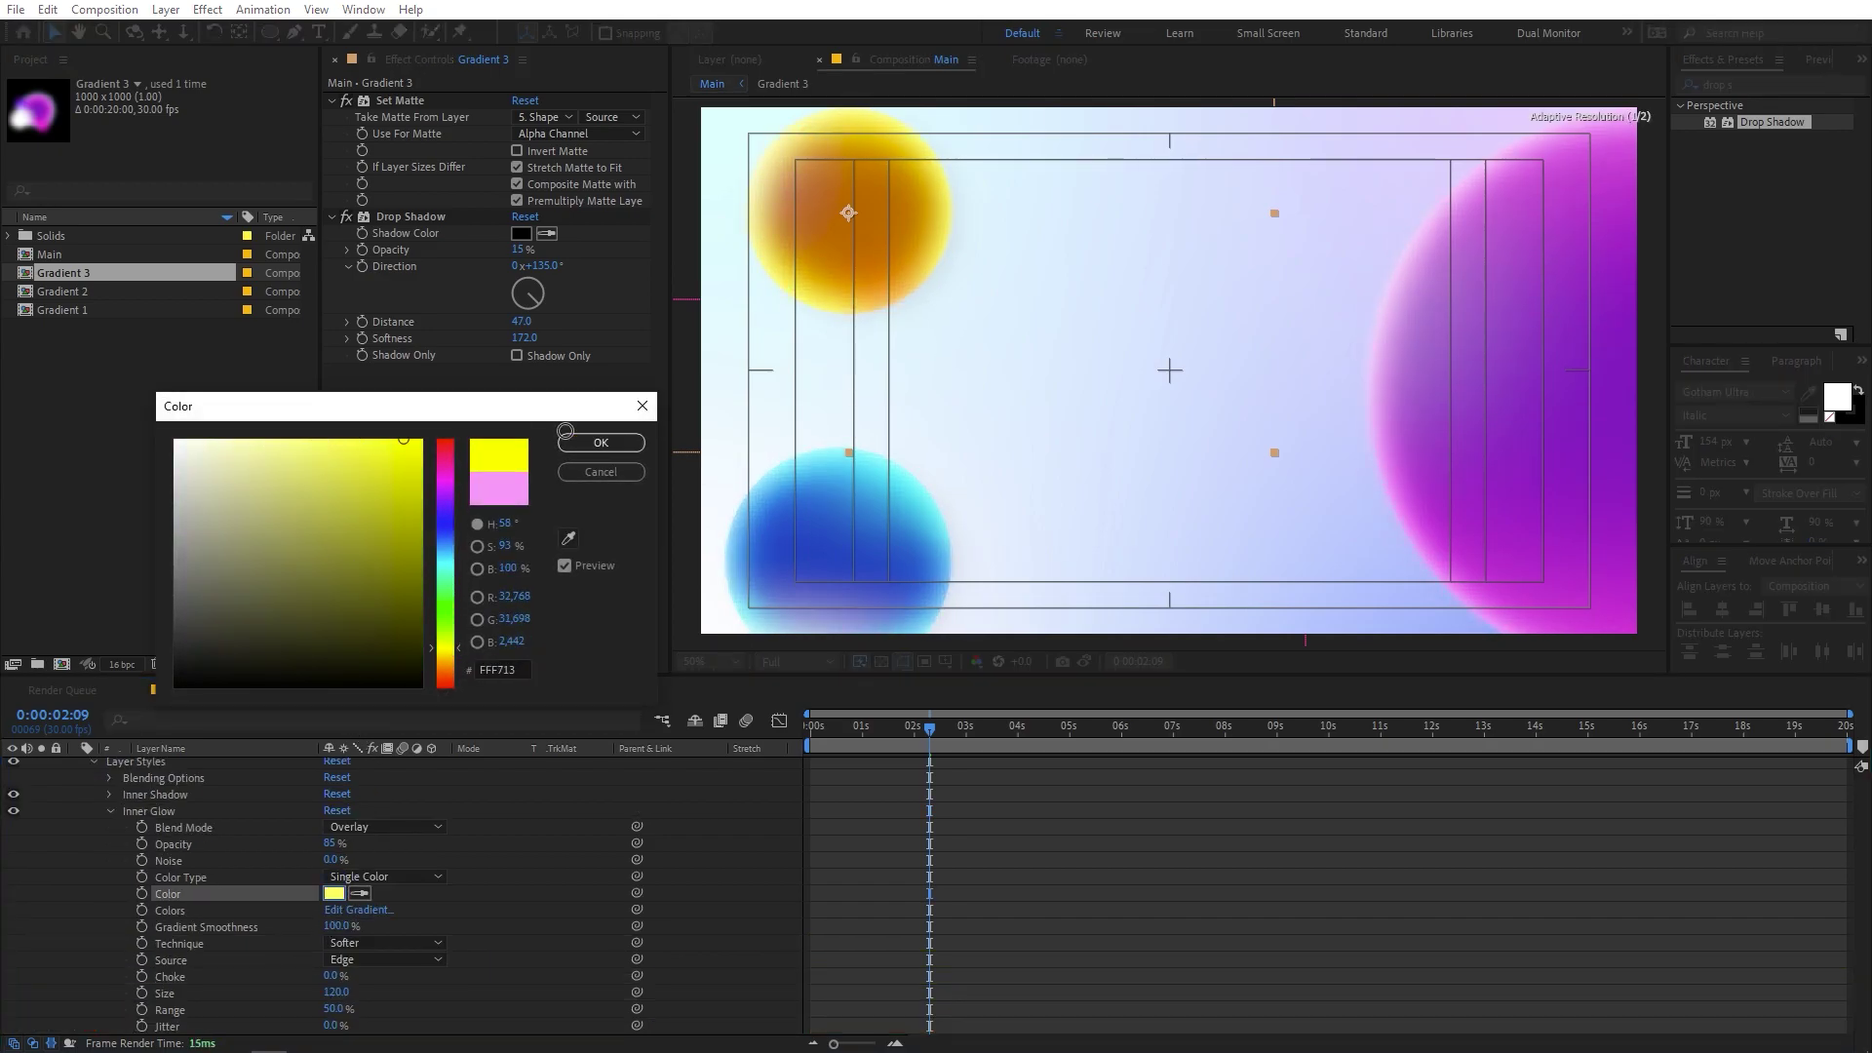
{"action": "left_click_drag", "start_coordinate": [453, 648], "coordinate": [452, 651]}
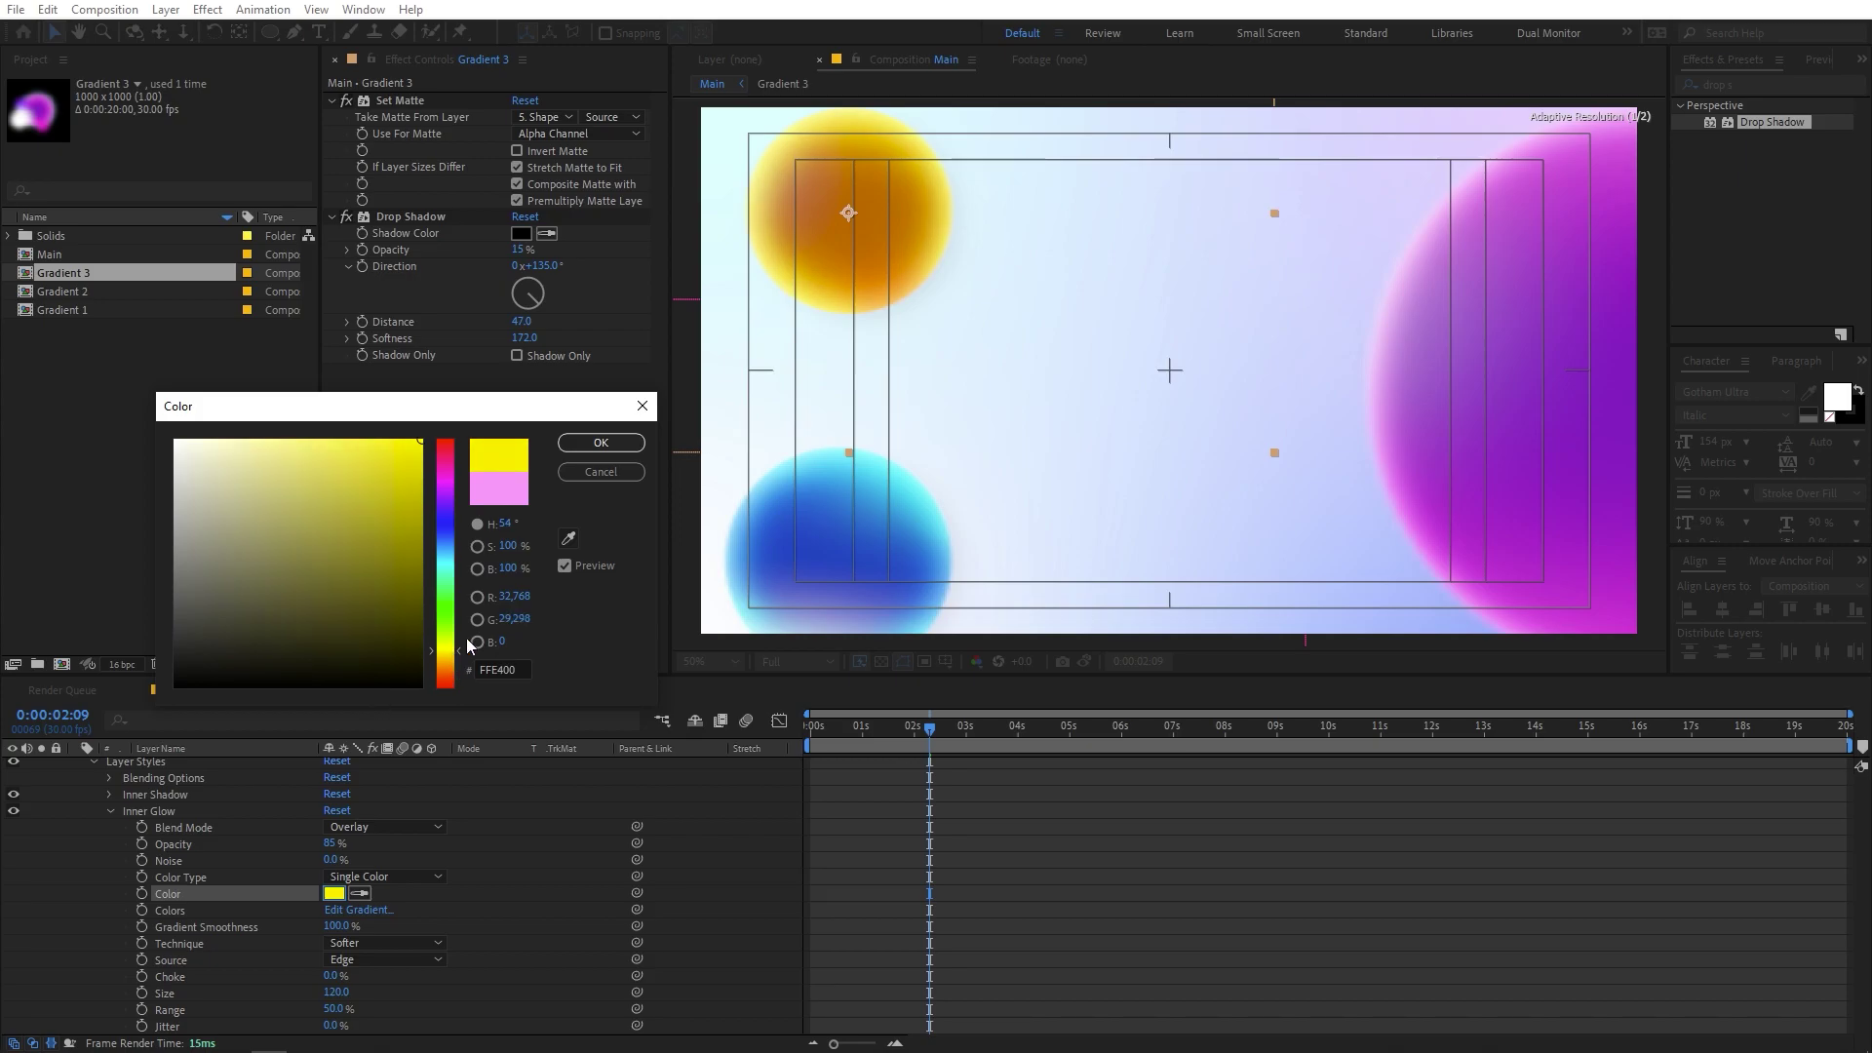
{"action": "left_click", "coordinate": [601, 442]}
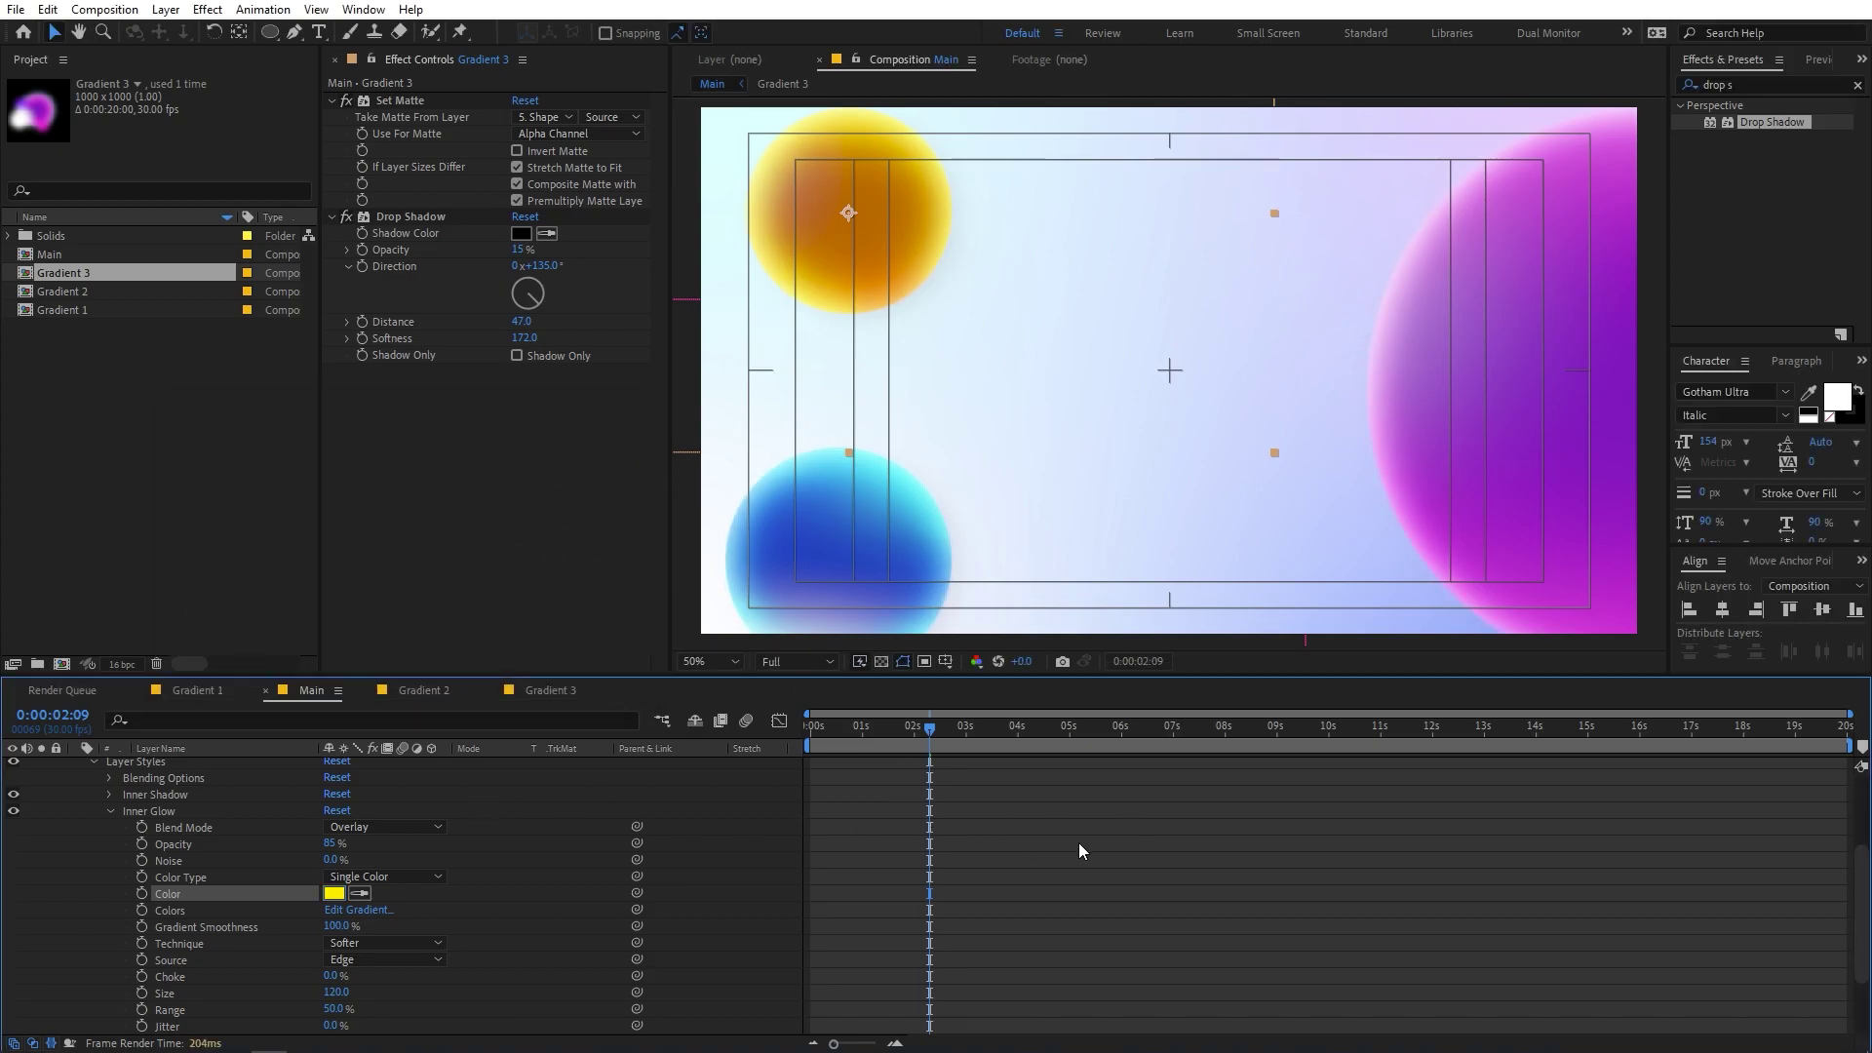
- Open Gradient 3, move the white circle, Shape Layer 5, down and inward over the orange ring, and check it in Main
{"action": "left_click", "coordinate": [866, 220]}
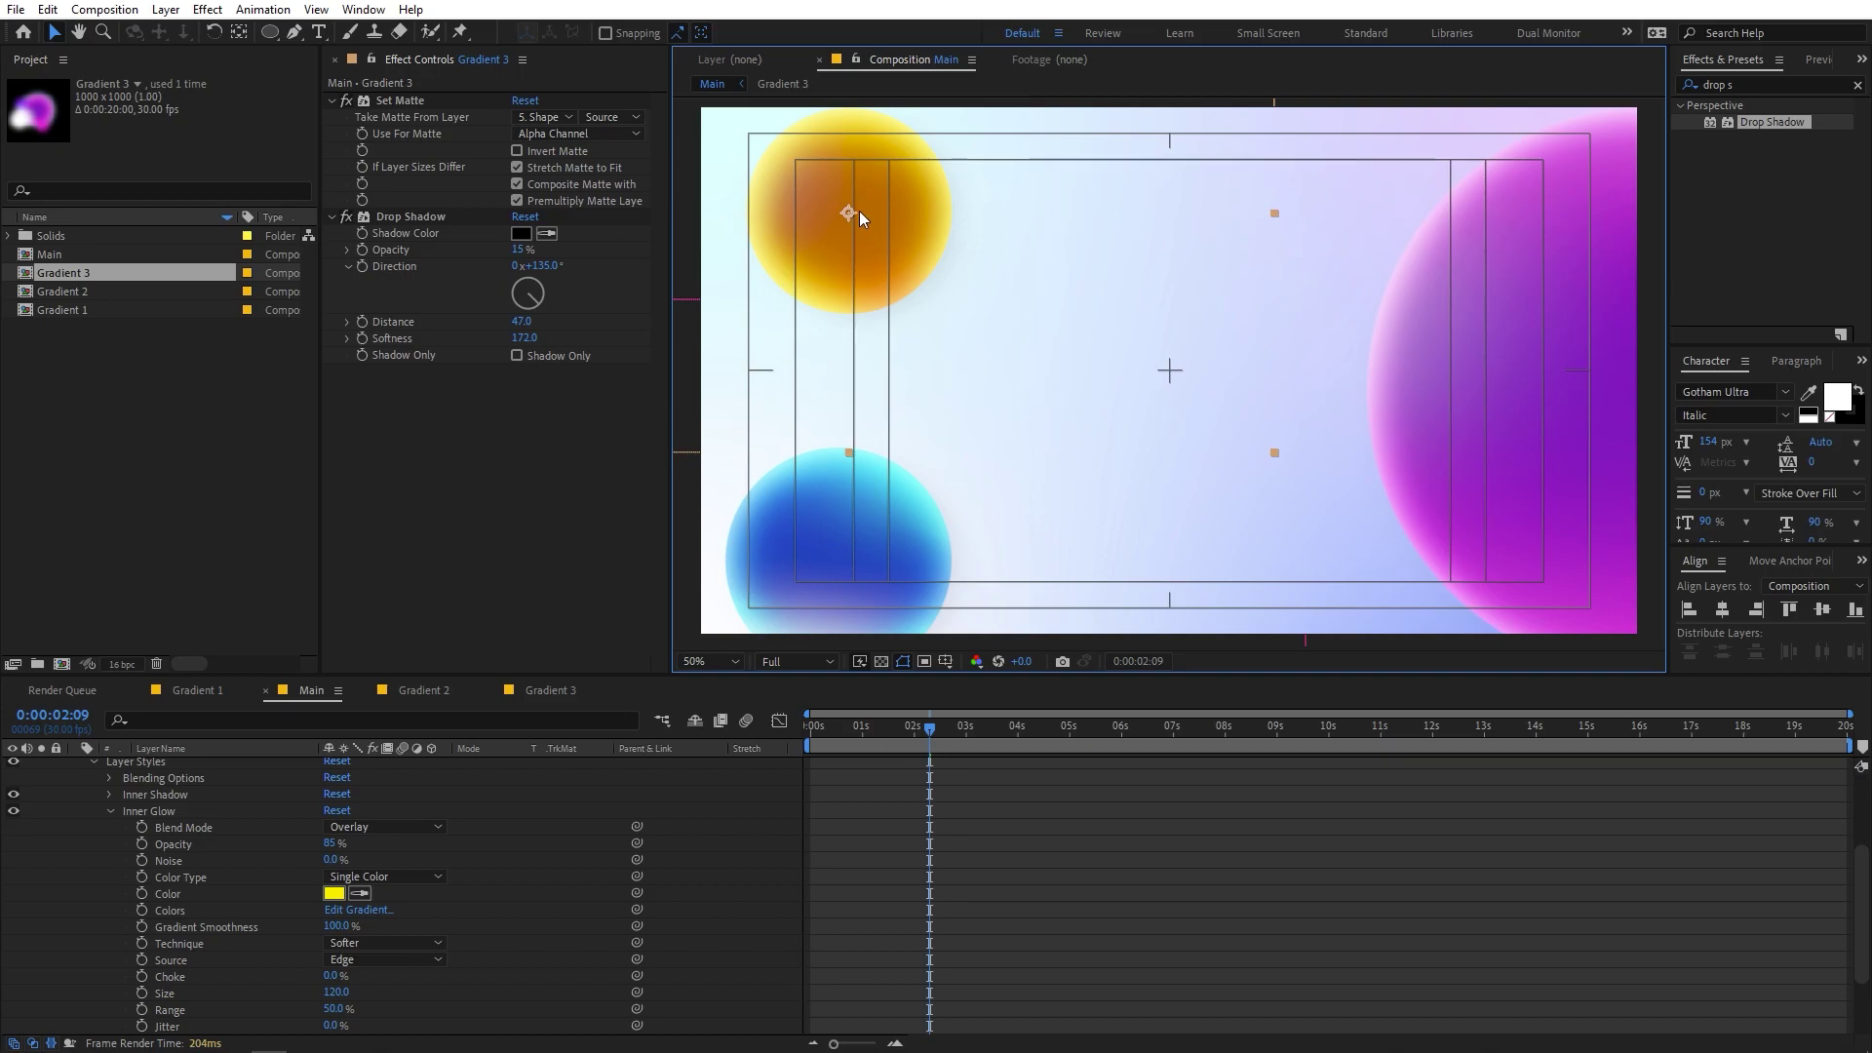
{"action": "scroll", "coordinate": [178, 817], "scroll_direction": "up", "scroll_amount": 3}
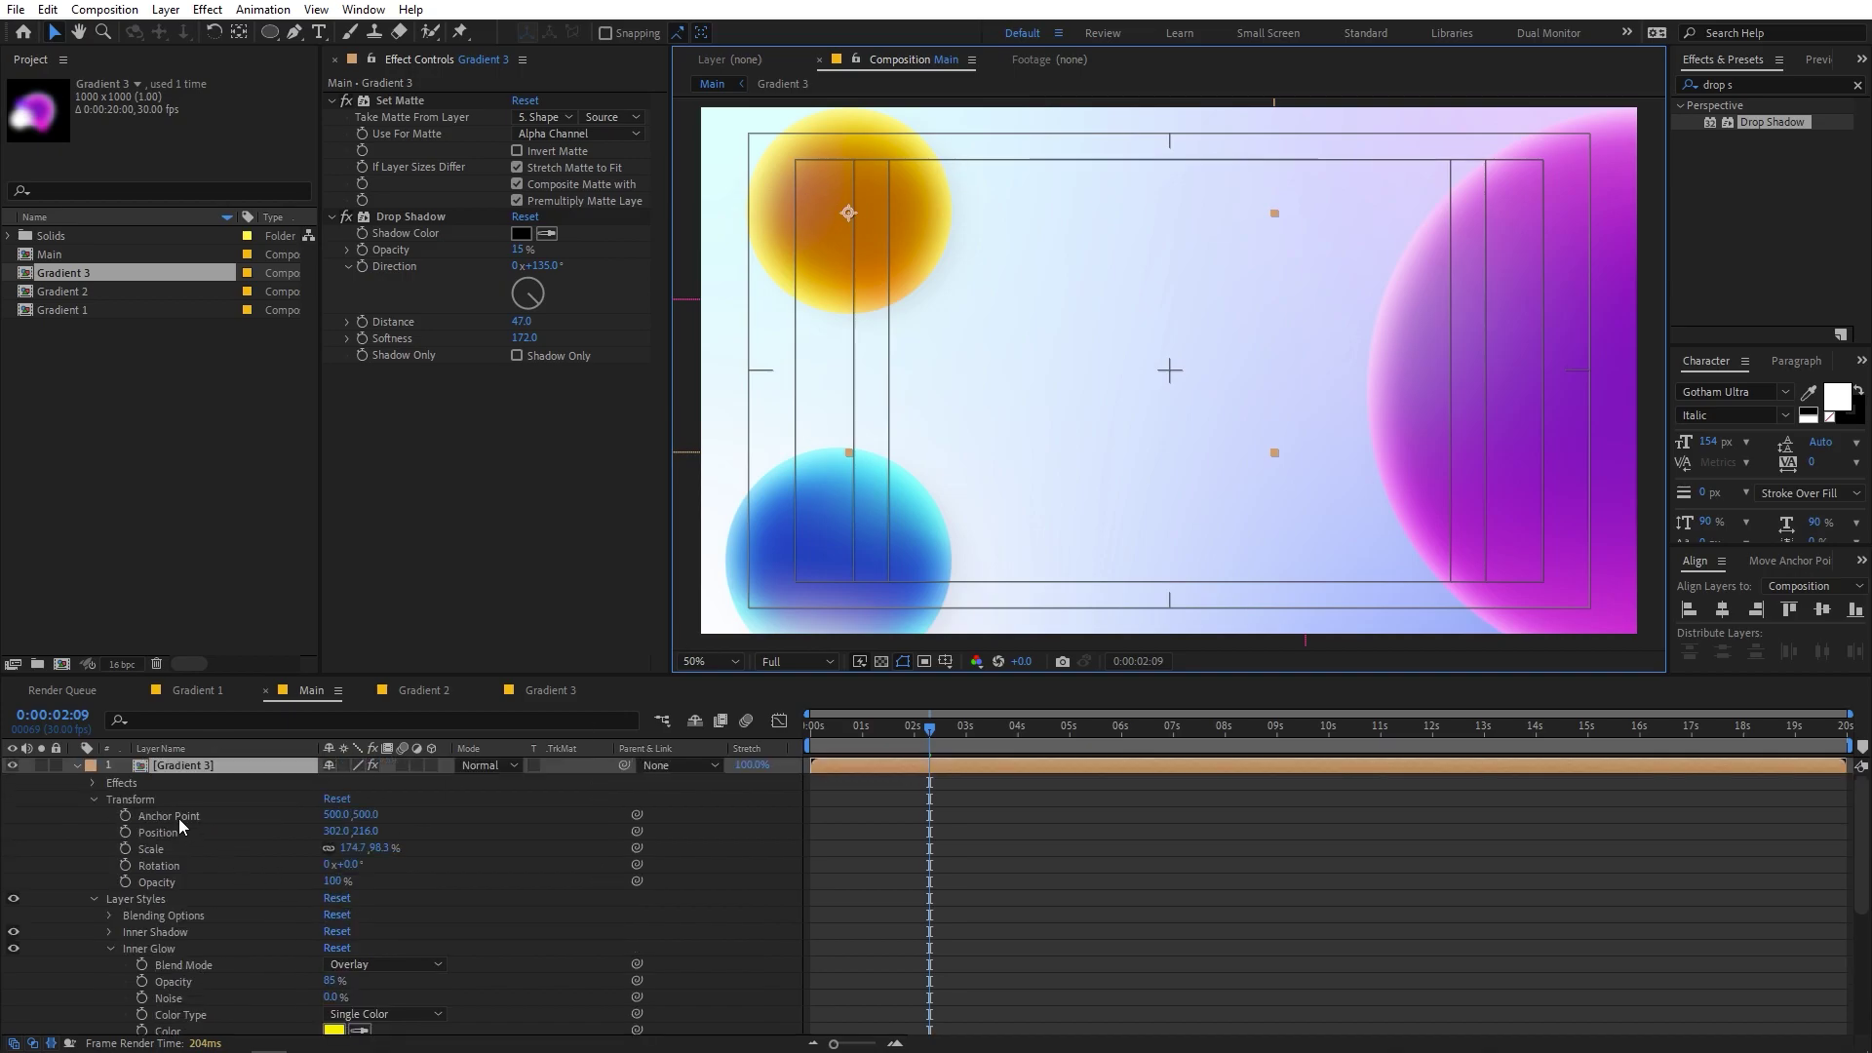
{"action": "double_click", "coordinate": [191, 762]}
{"action": "left_click", "coordinate": [998, 388]}
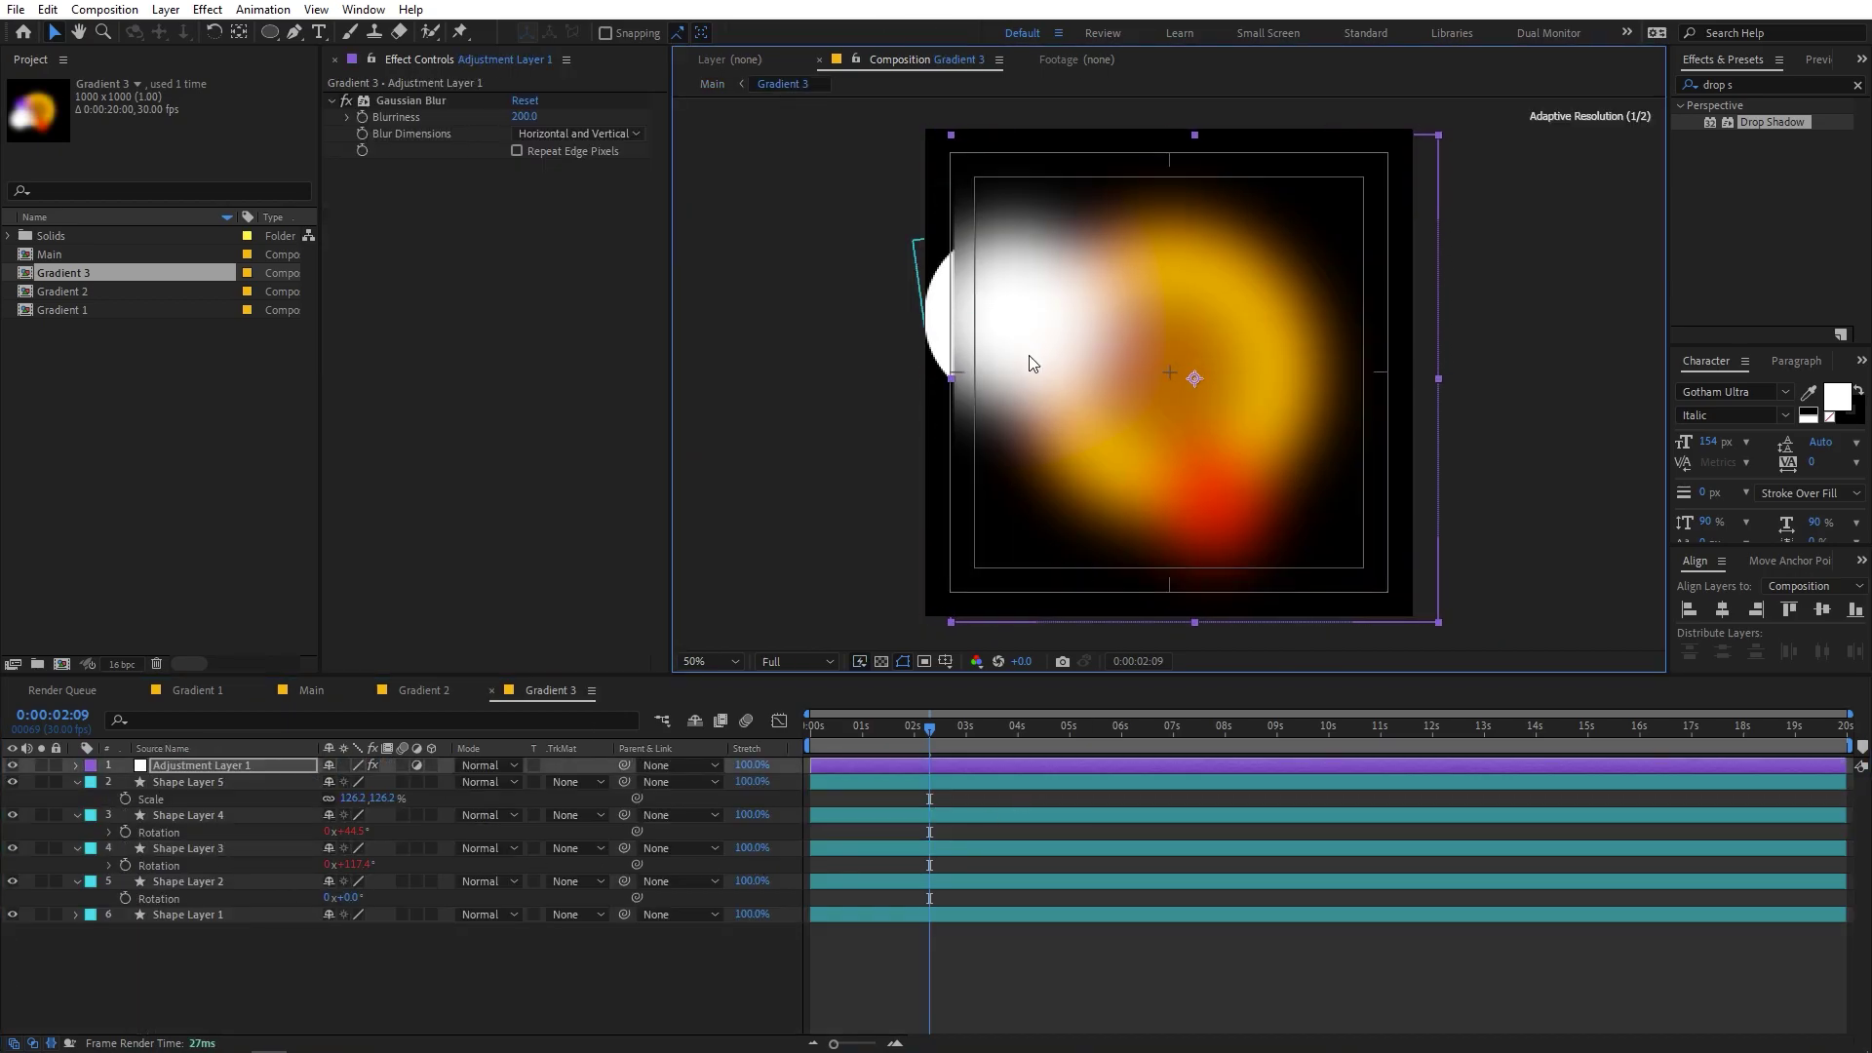
{"action": "left_click", "coordinate": [181, 782]}
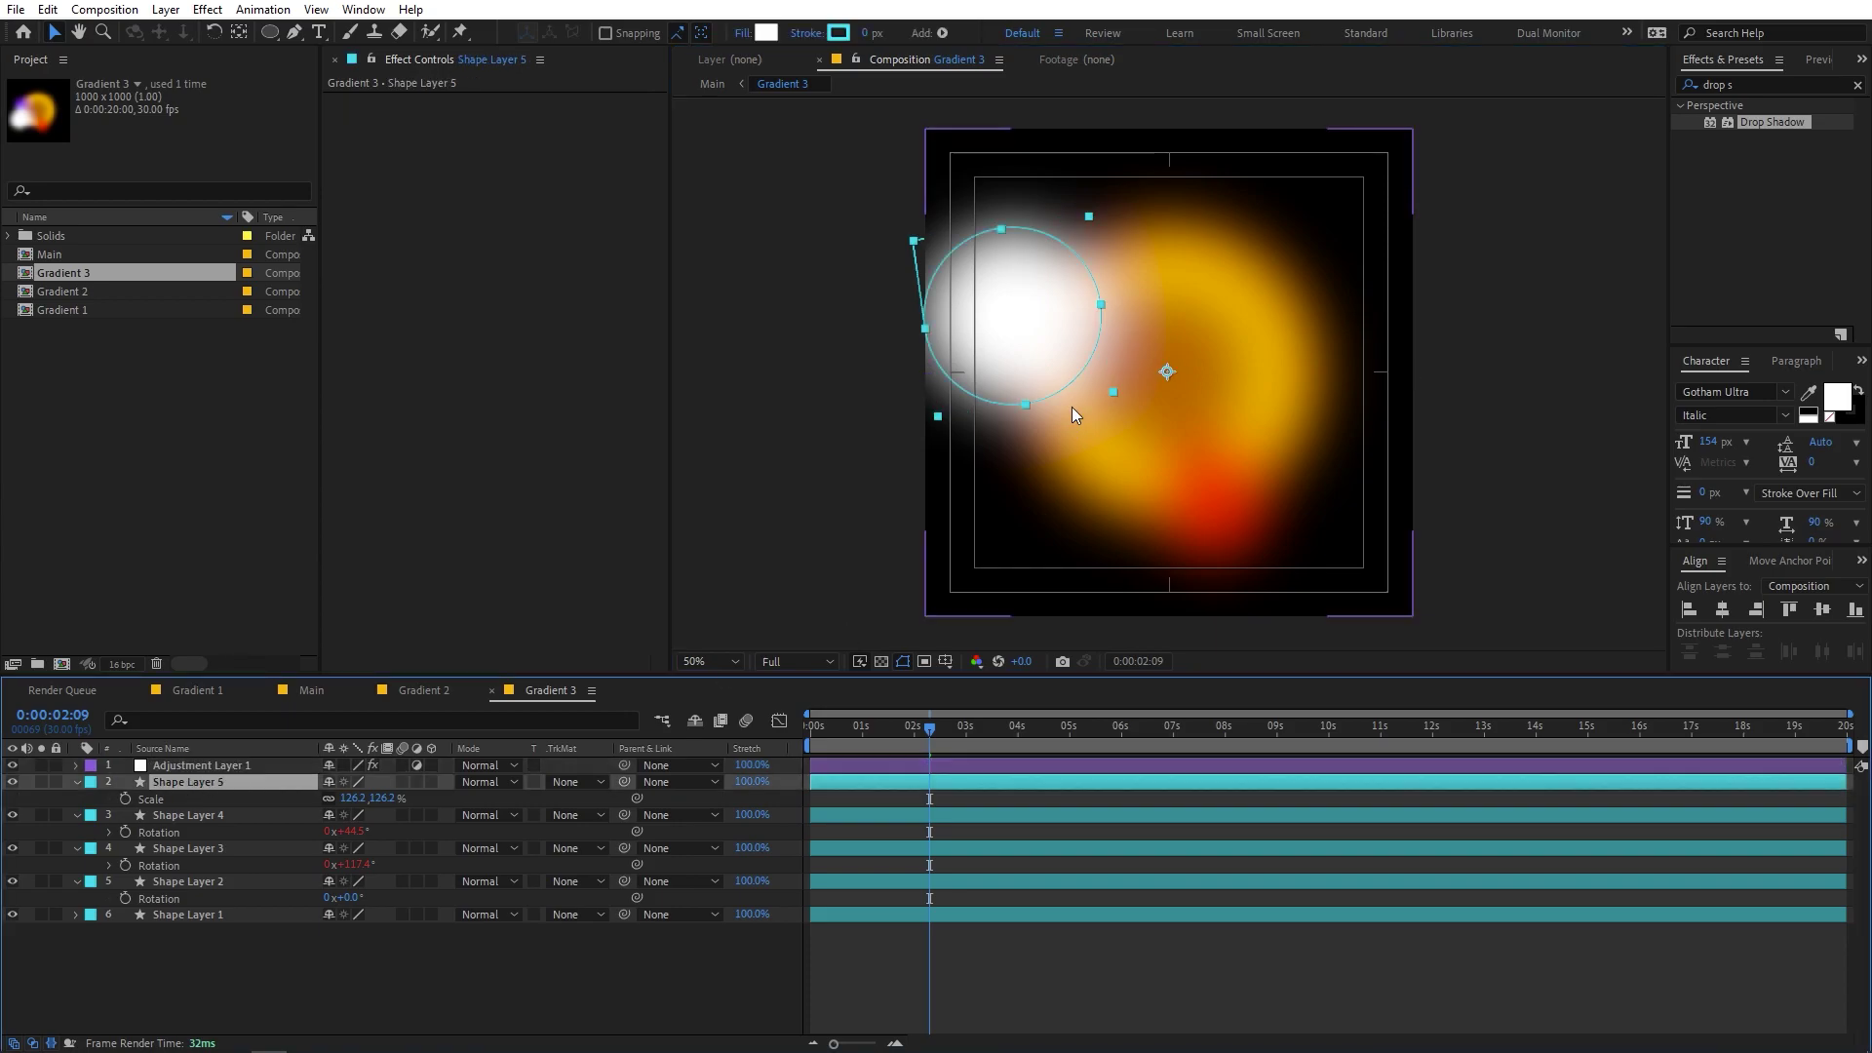
{"action": "mouse_move", "coordinate": [1072, 407]}
{"action": "left_mouse_down"}
{"action": "mouse_move", "coordinate": [1150, 398]}
{"action": "mouse_move", "coordinate": [1096, 420]}
{"action": "left_mouse_up"}
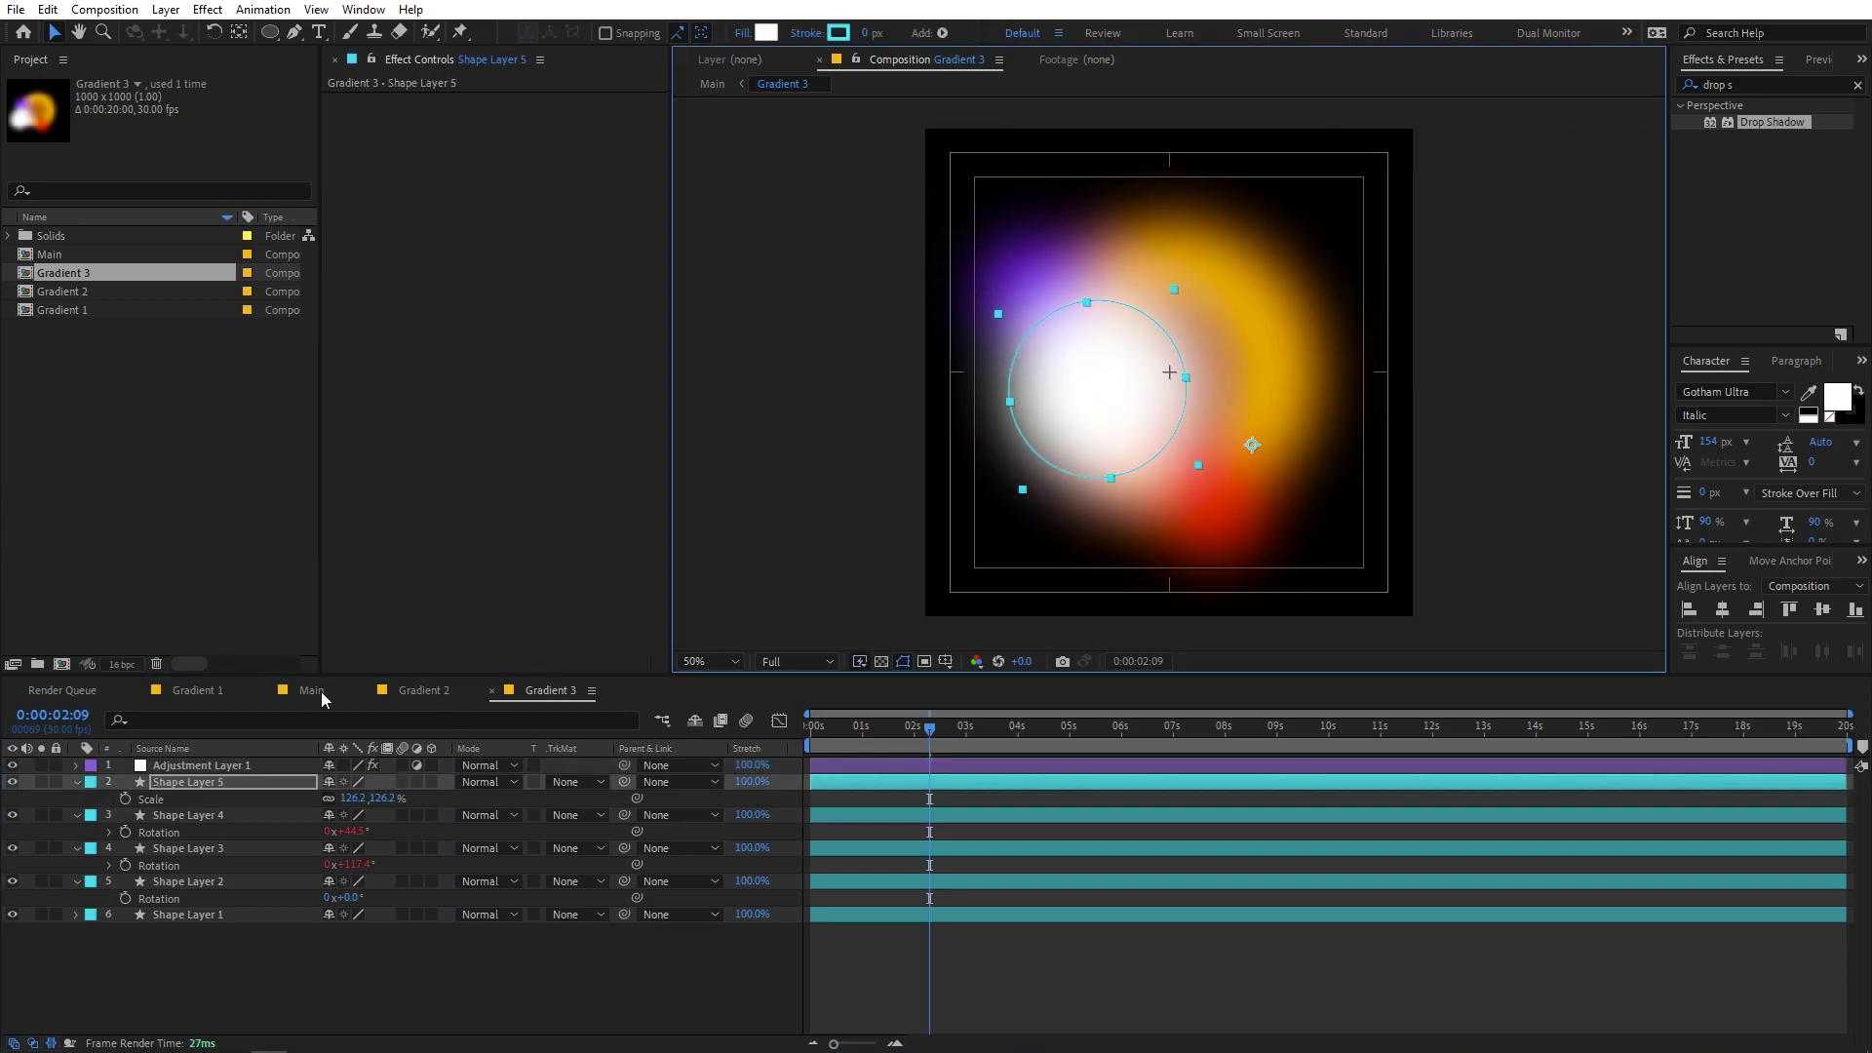
{"action": "left_click", "coordinate": [310, 690]}
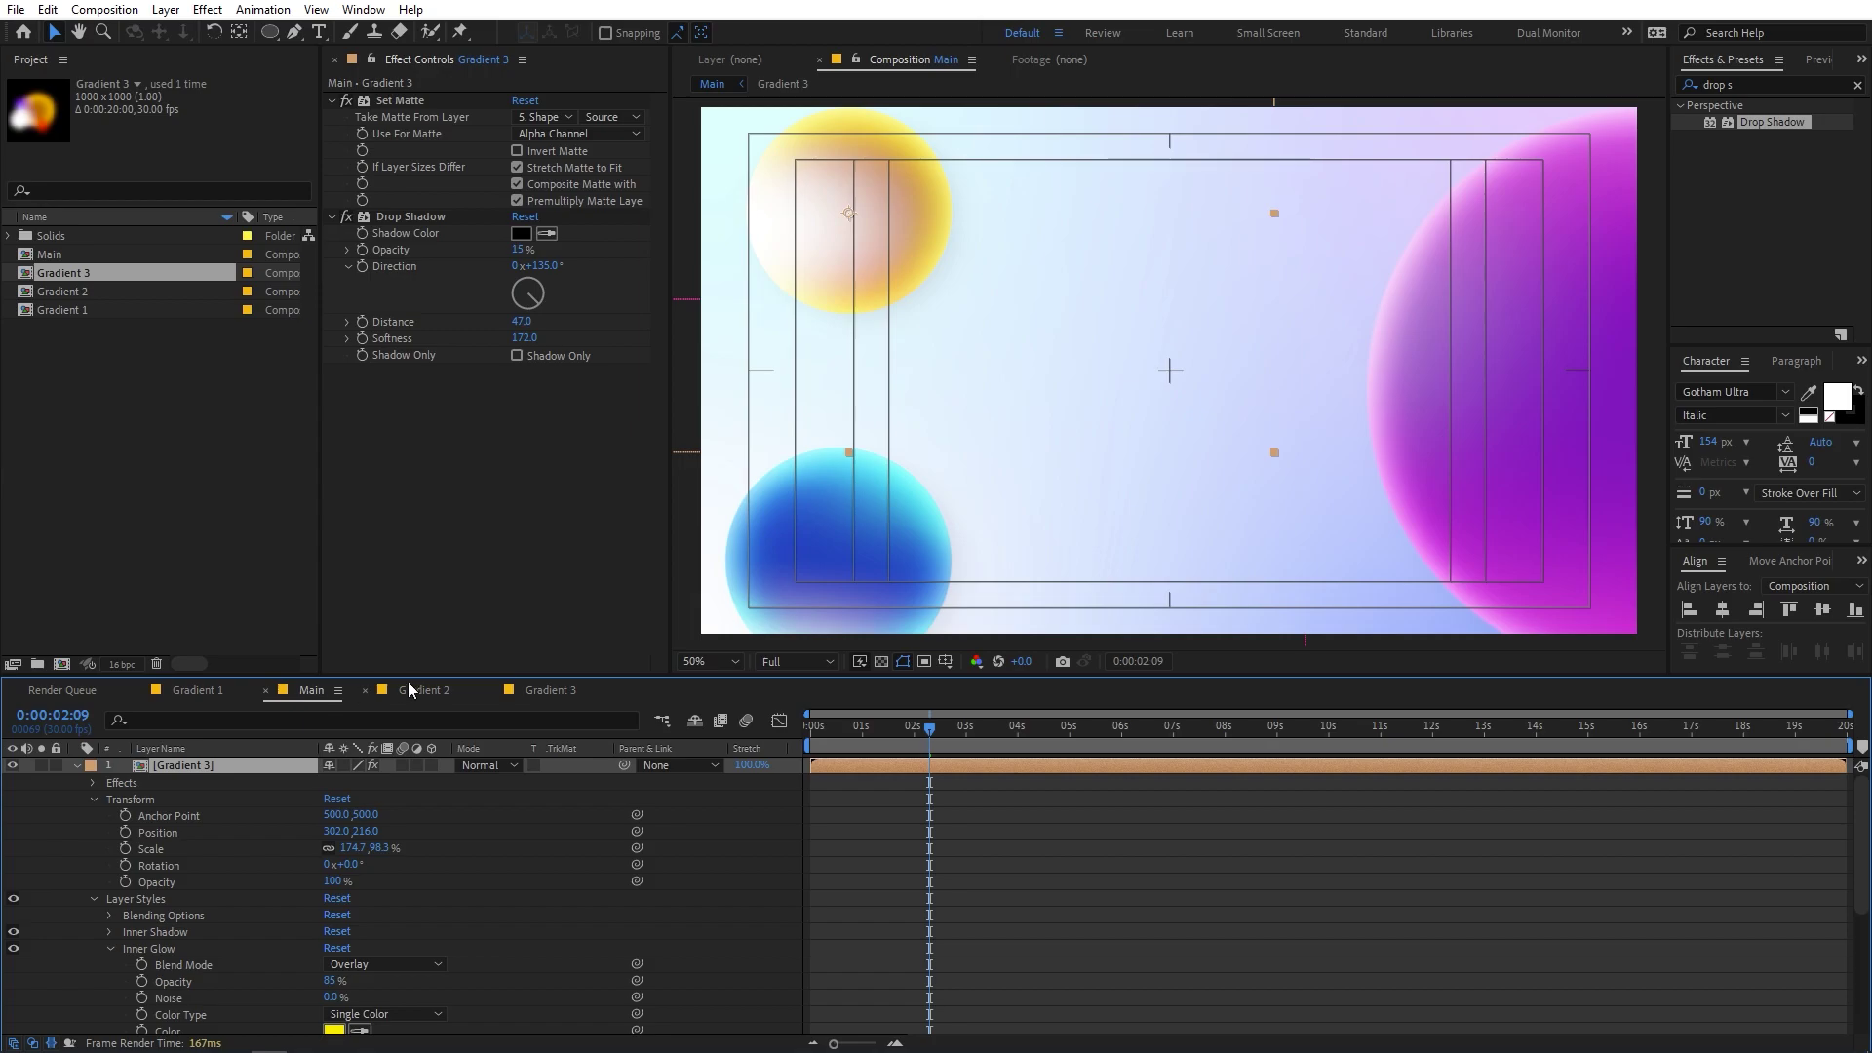
- In Gradient 3, set Shape Layer 1's stroke color to white, ffffff, and return to Main
{"action": "left_click", "coordinate": [551, 690]}
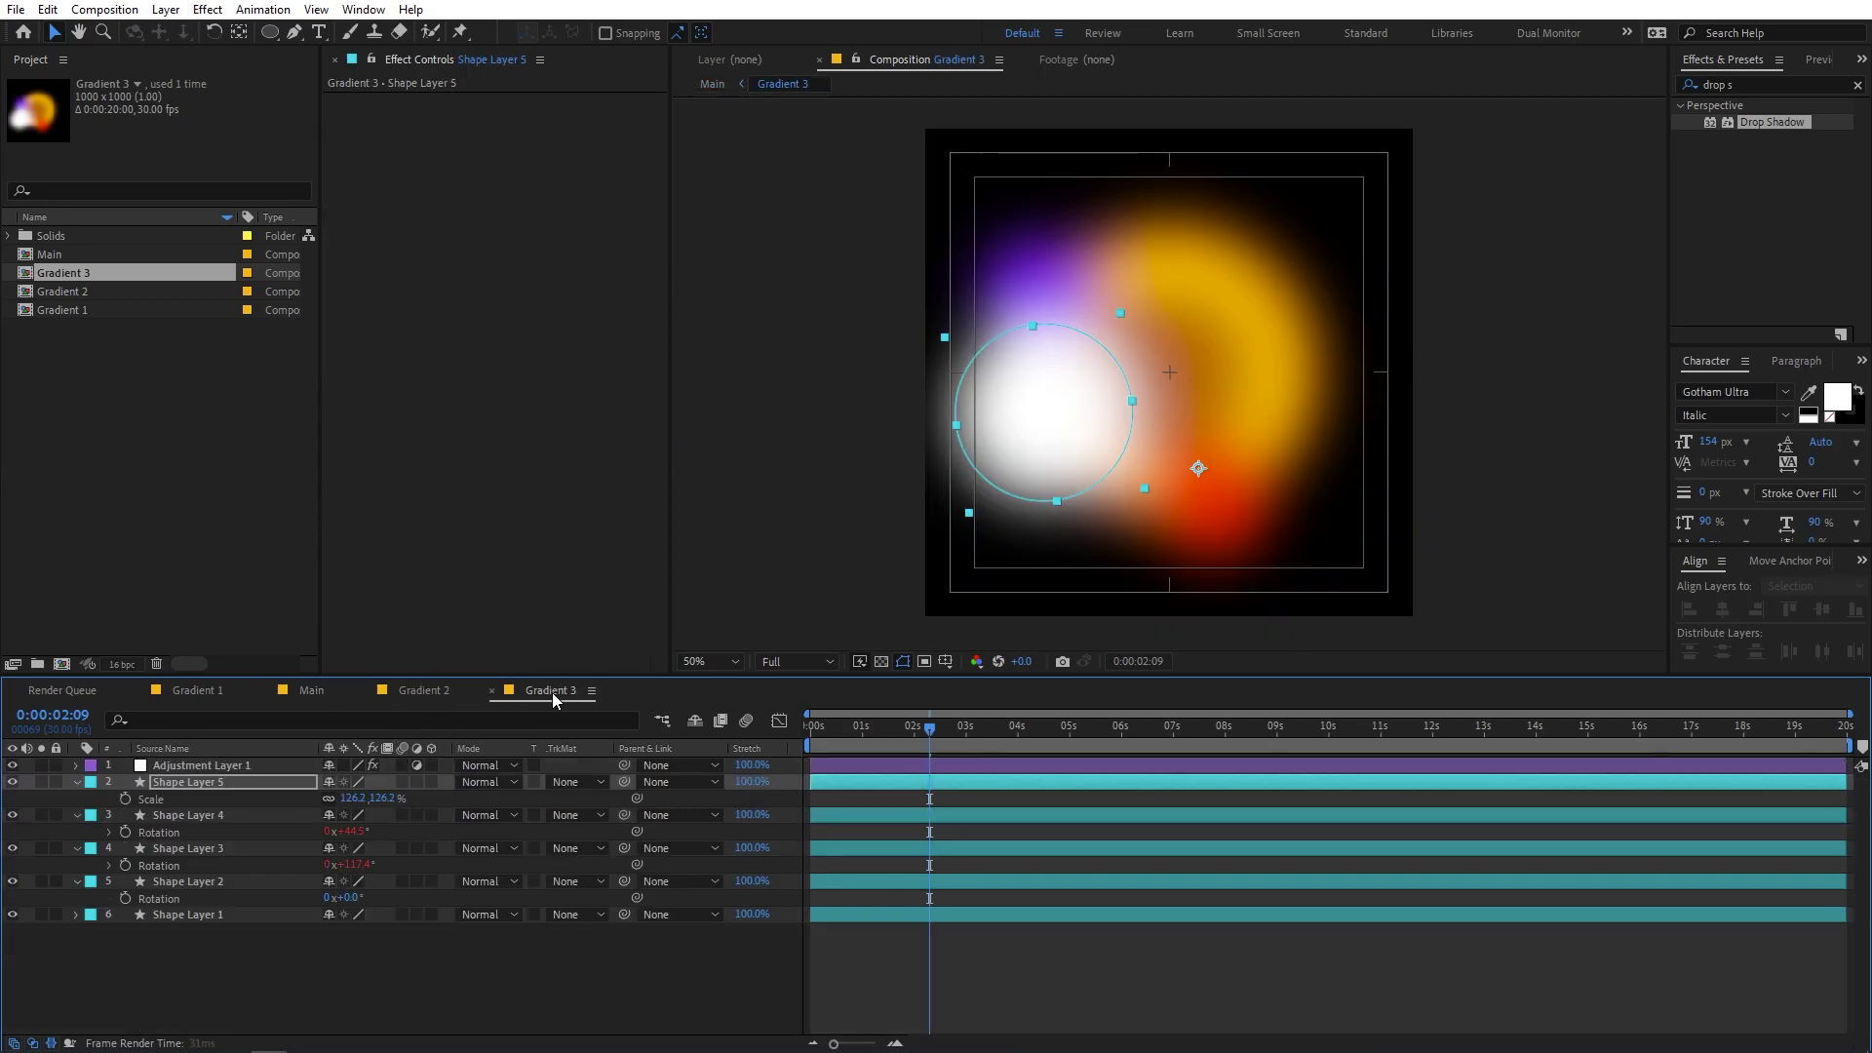
{"action": "left_click", "coordinate": [219, 914]}
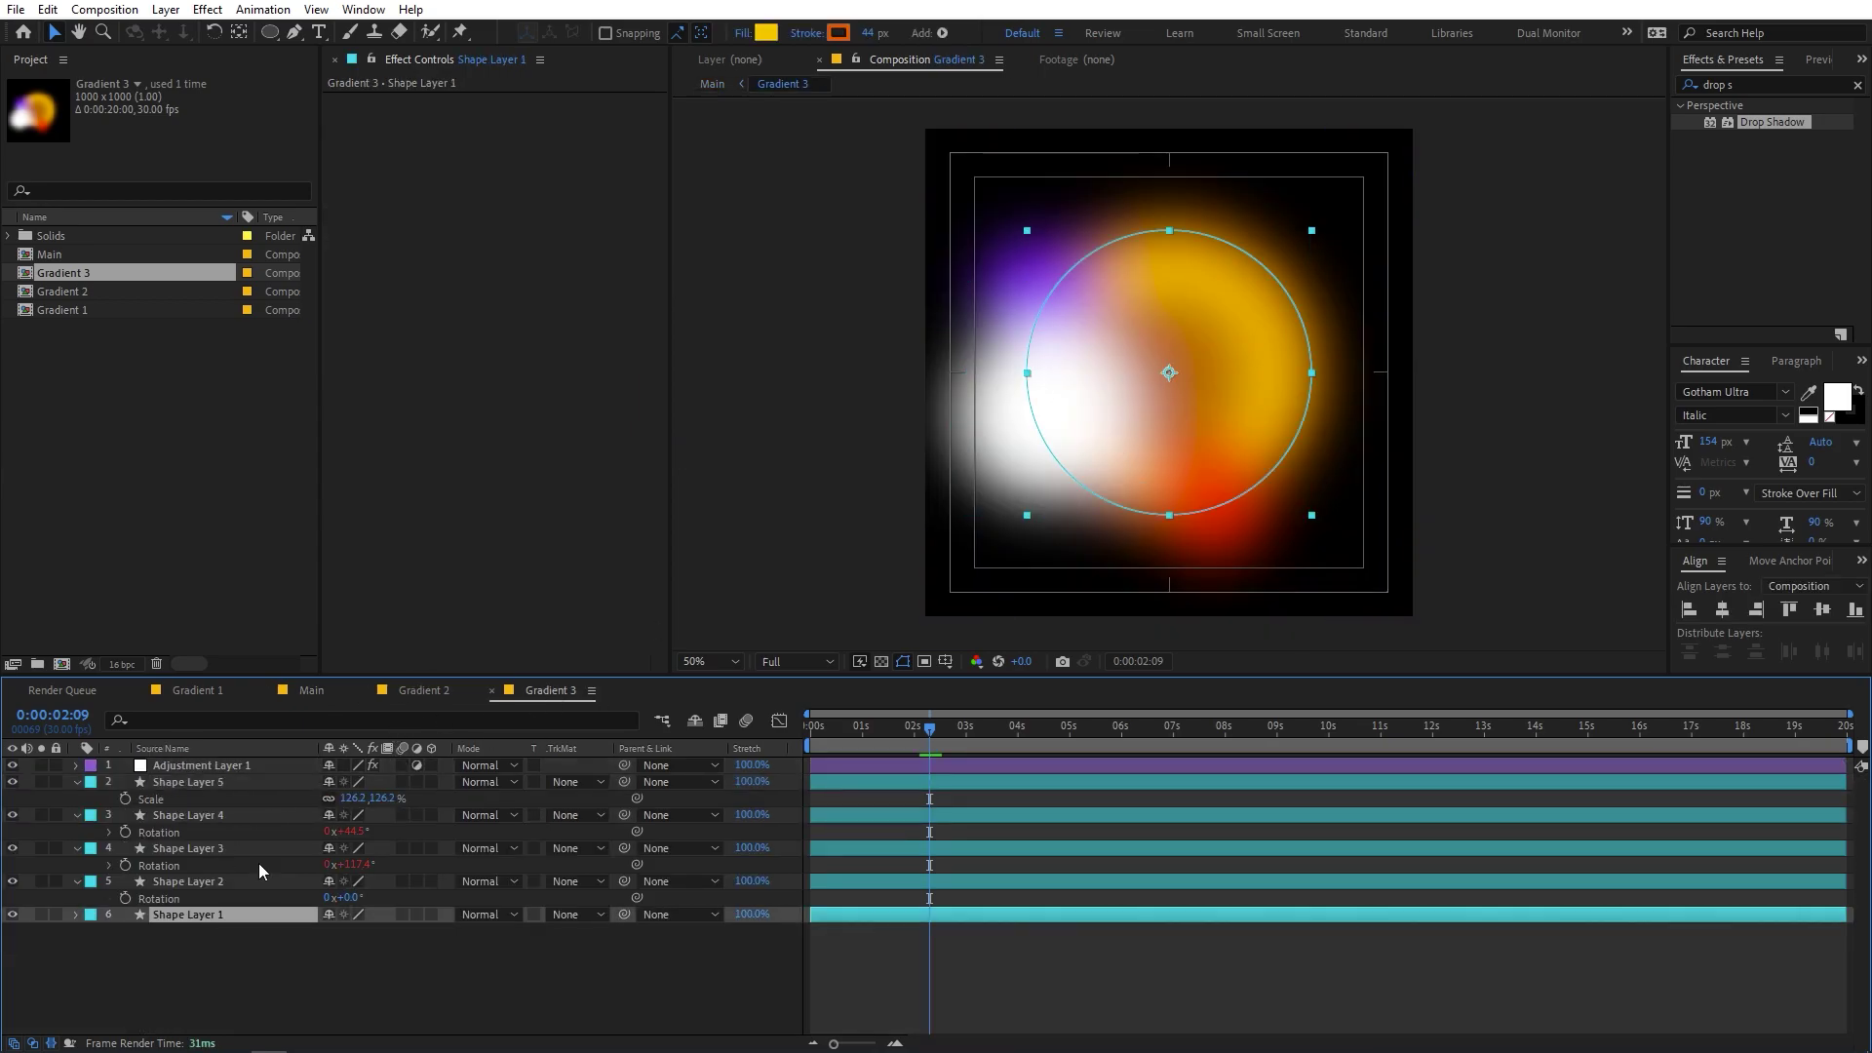
{"action": "left_click", "coordinate": [837, 33]}
{"action": "double_click", "coordinate": [493, 664]}
{"action": "type", "text": "ffffff"}
{"action": "key", "text": "Return"}
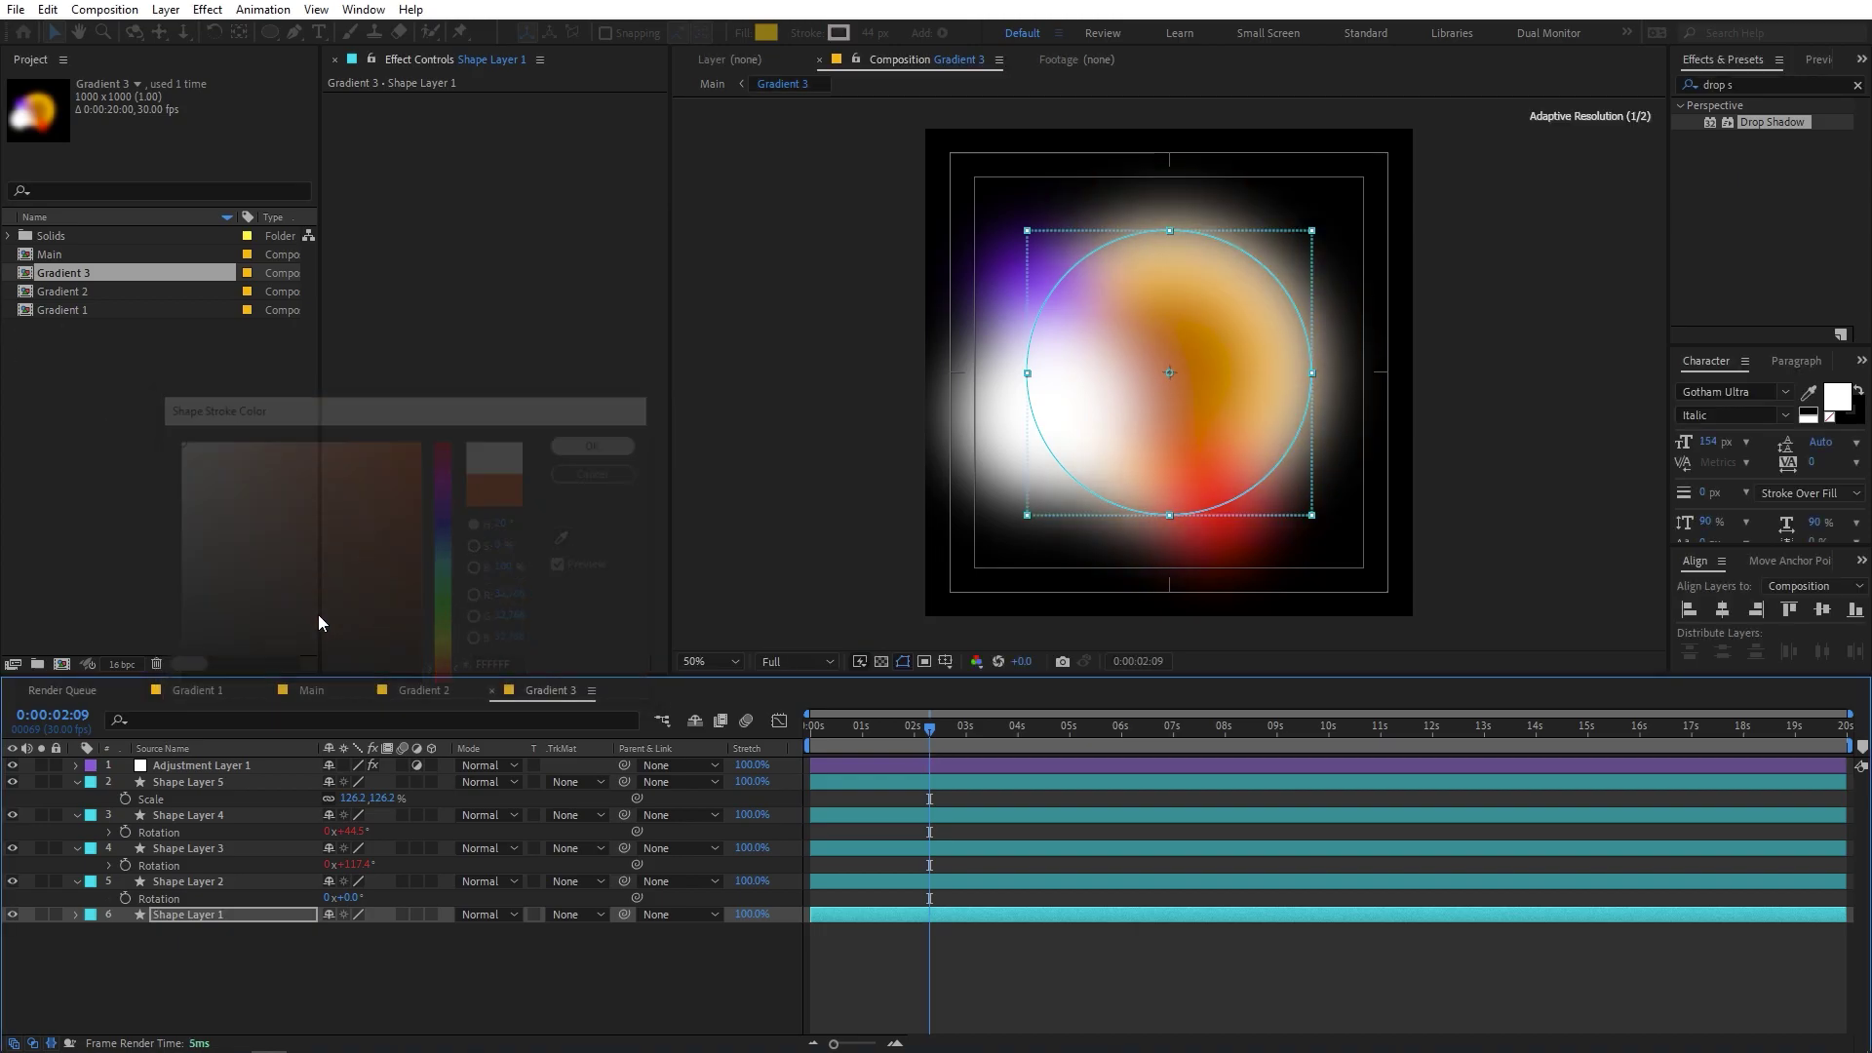
{"action": "left_click", "coordinate": [308, 690]}
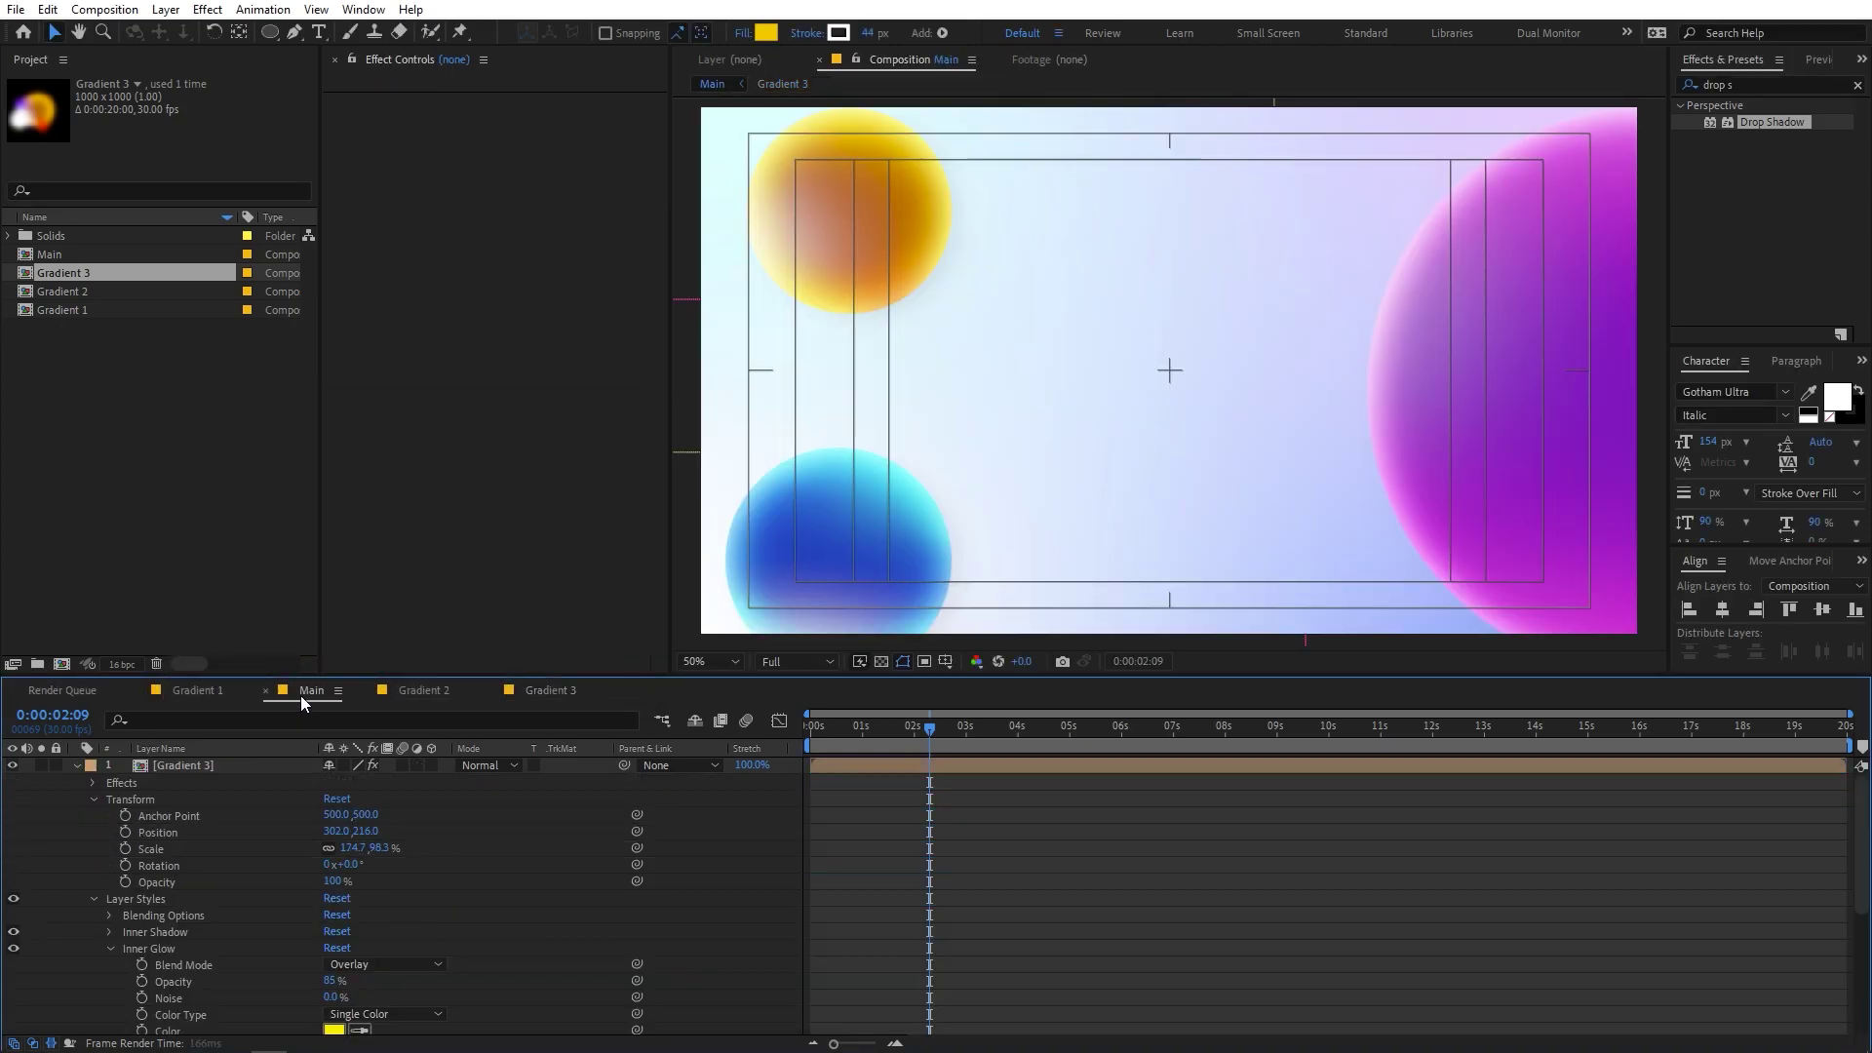
- Collapse the expanded layers and add the expression wiggle(.2,100) to Gradient 1's position
{"action": "left_click", "coordinate": [78, 766]}
{"action": "left_click", "coordinate": [72, 782]}
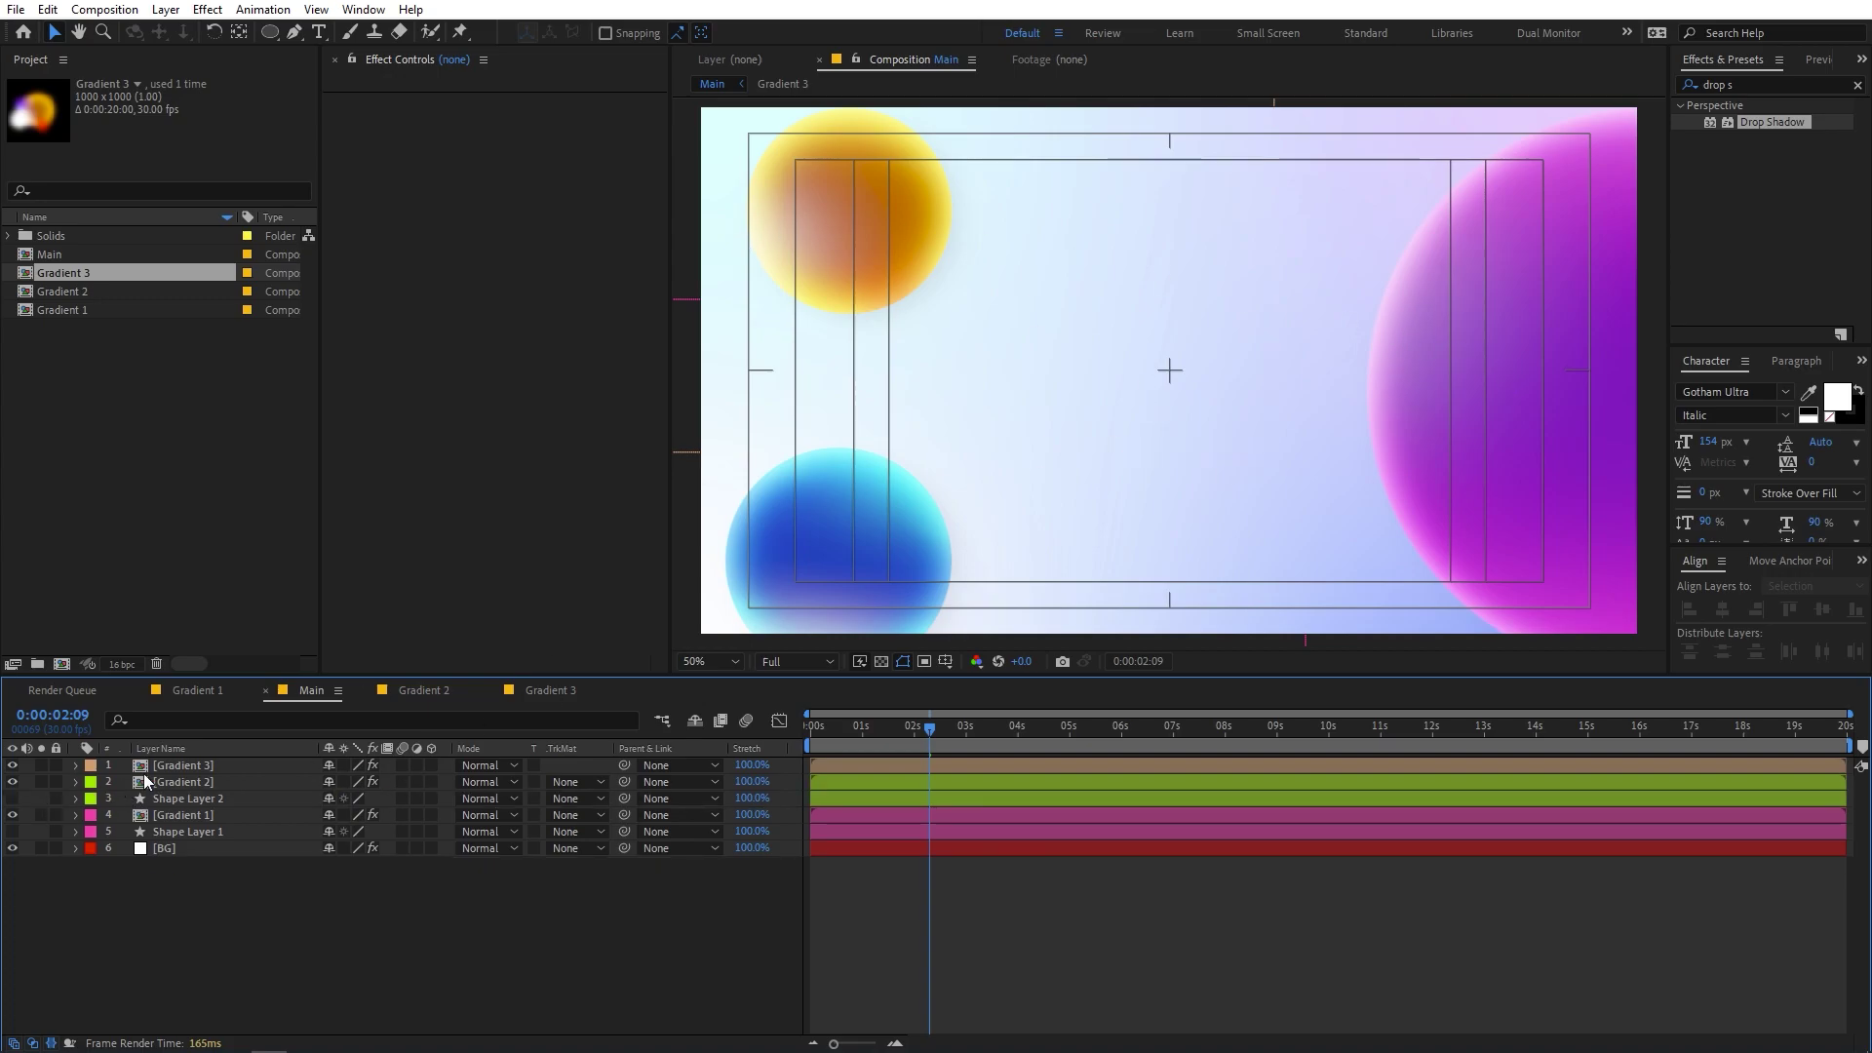
{"action": "left_click", "coordinate": [174, 814]}
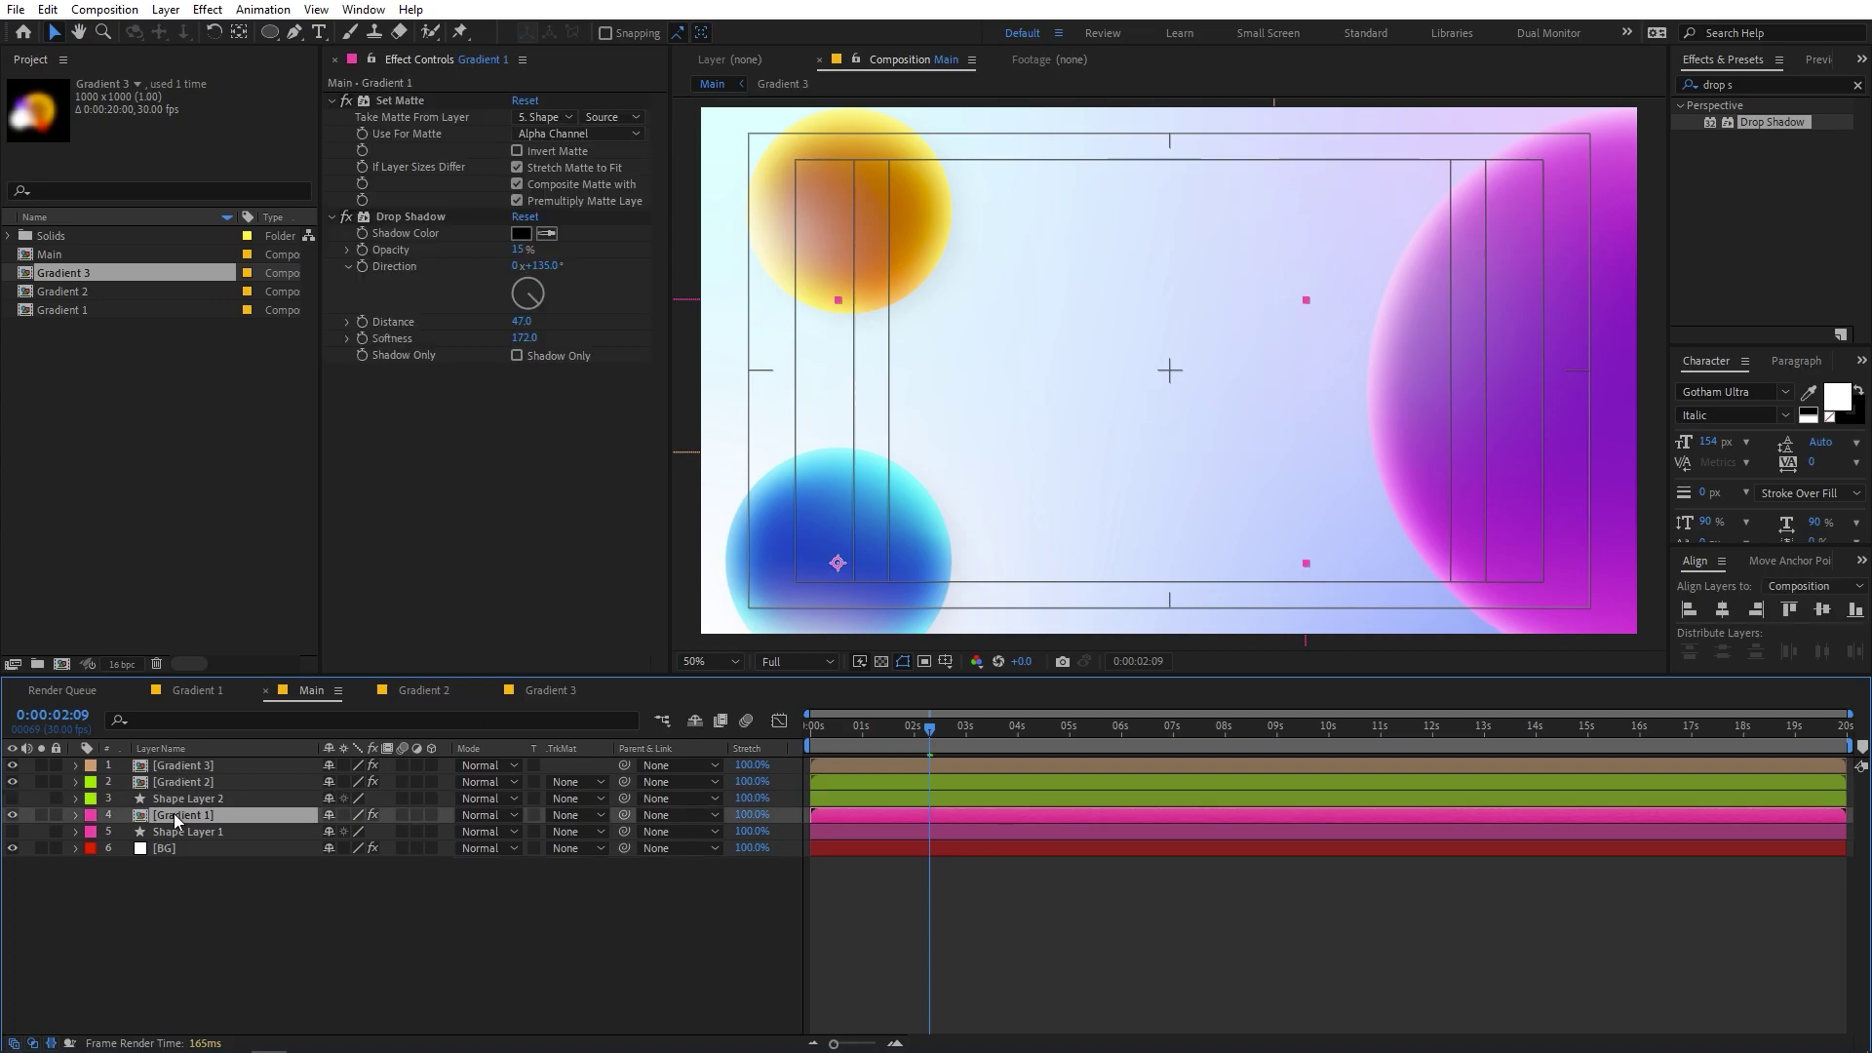
{"action": "key", "text": "p"}
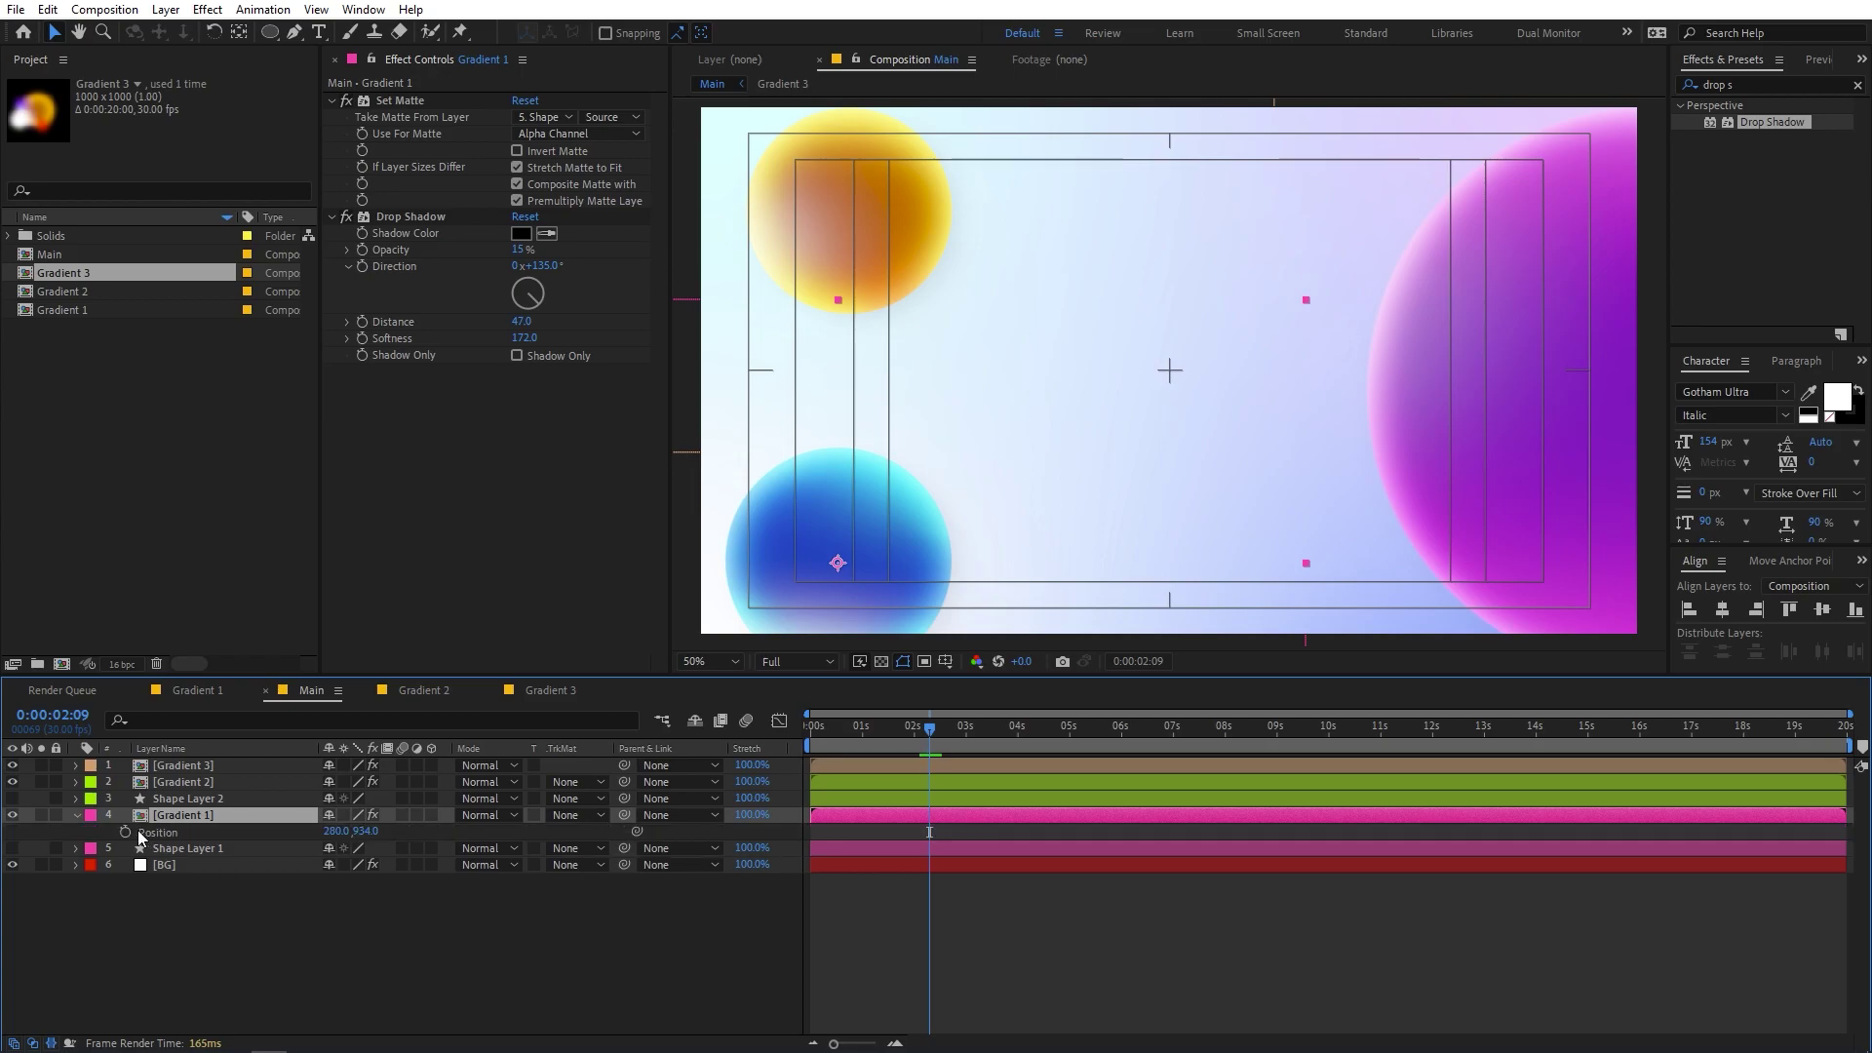
{"action": "left_click", "coordinate": [126, 831], "text": "alt"}
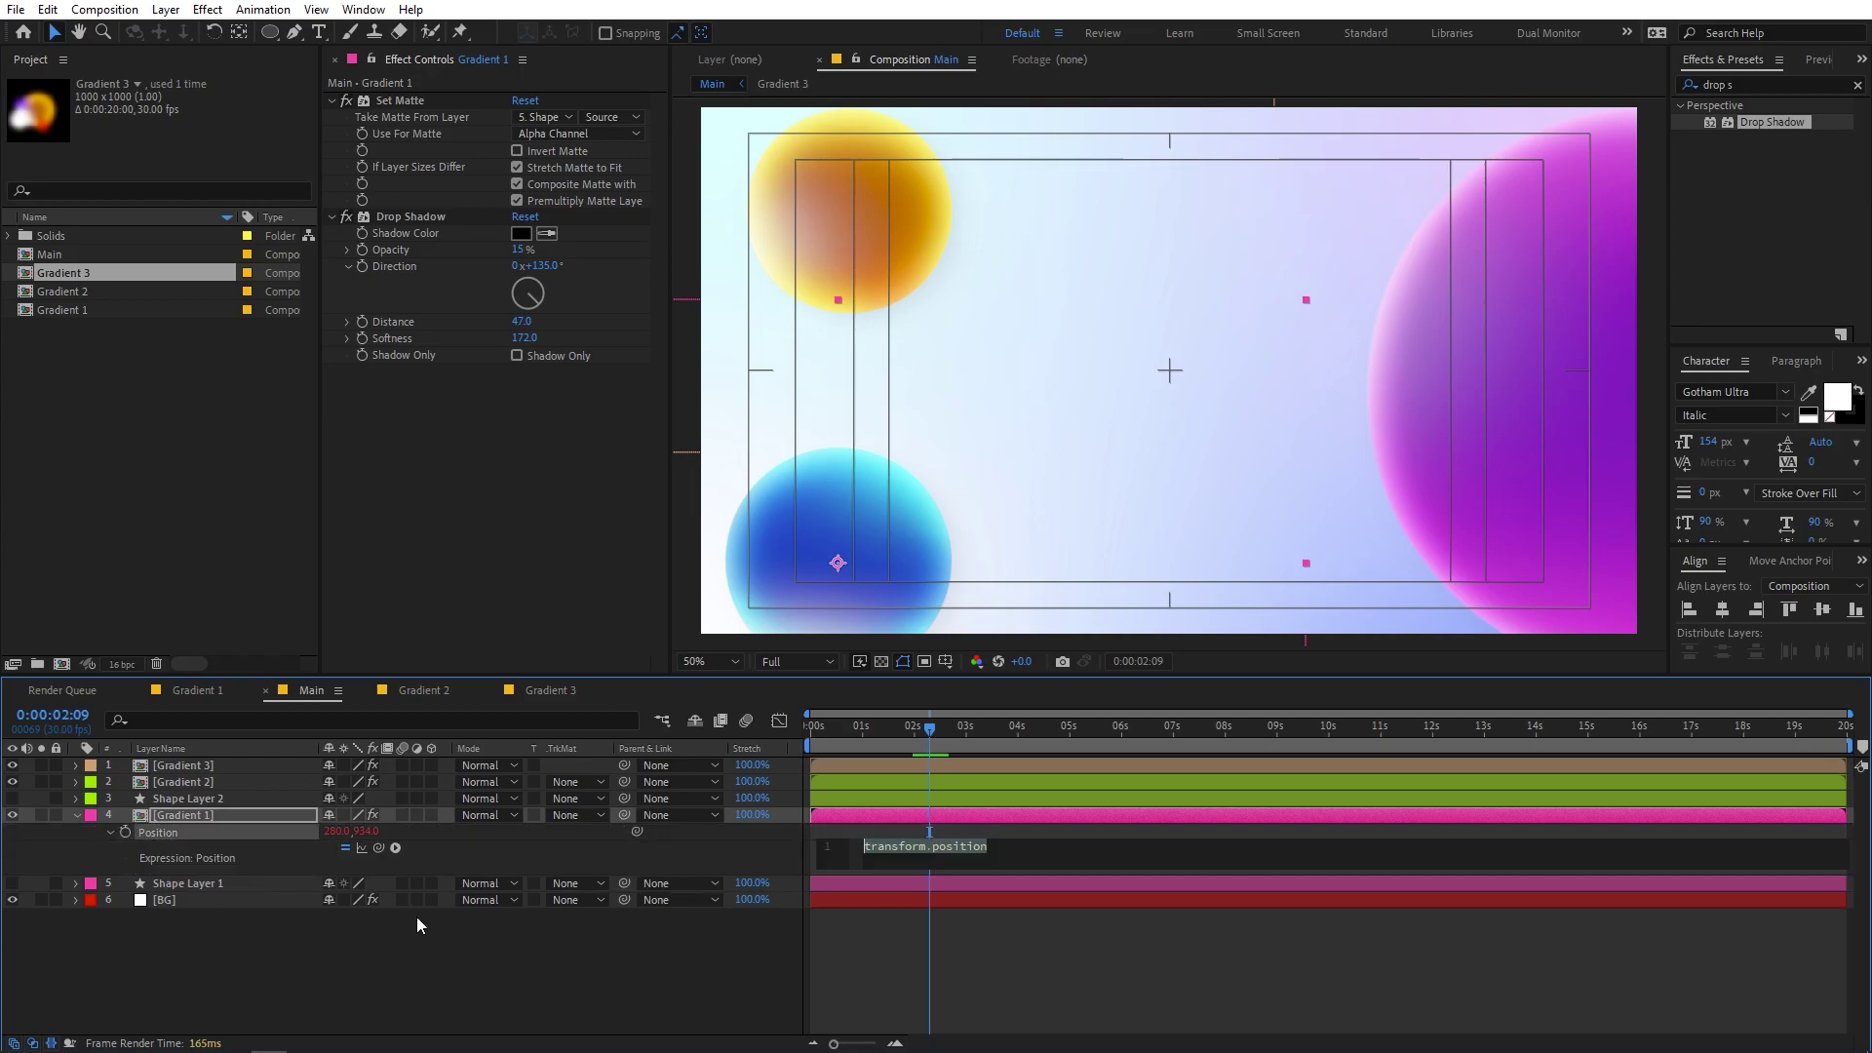
{"action": "type", "text": "wi"}
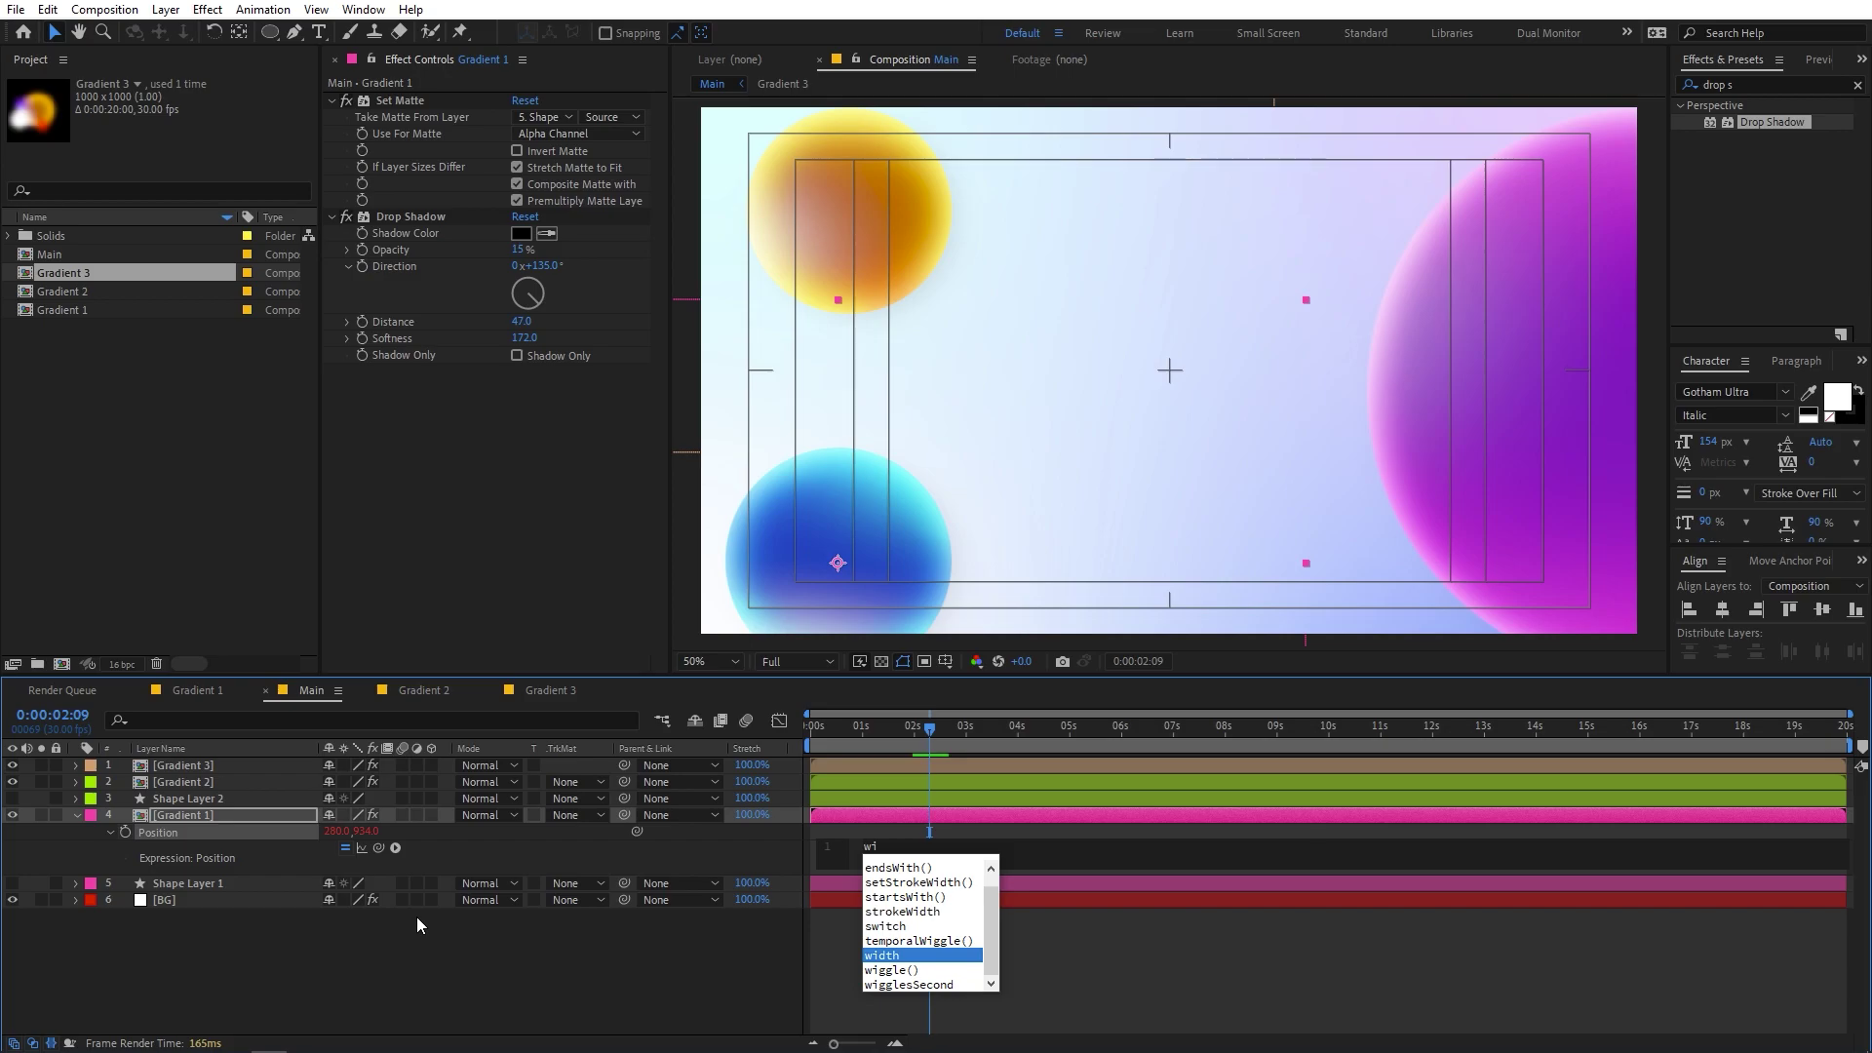
{"action": "key", "text": "Down"}
{"action": "key", "text": "Return"}
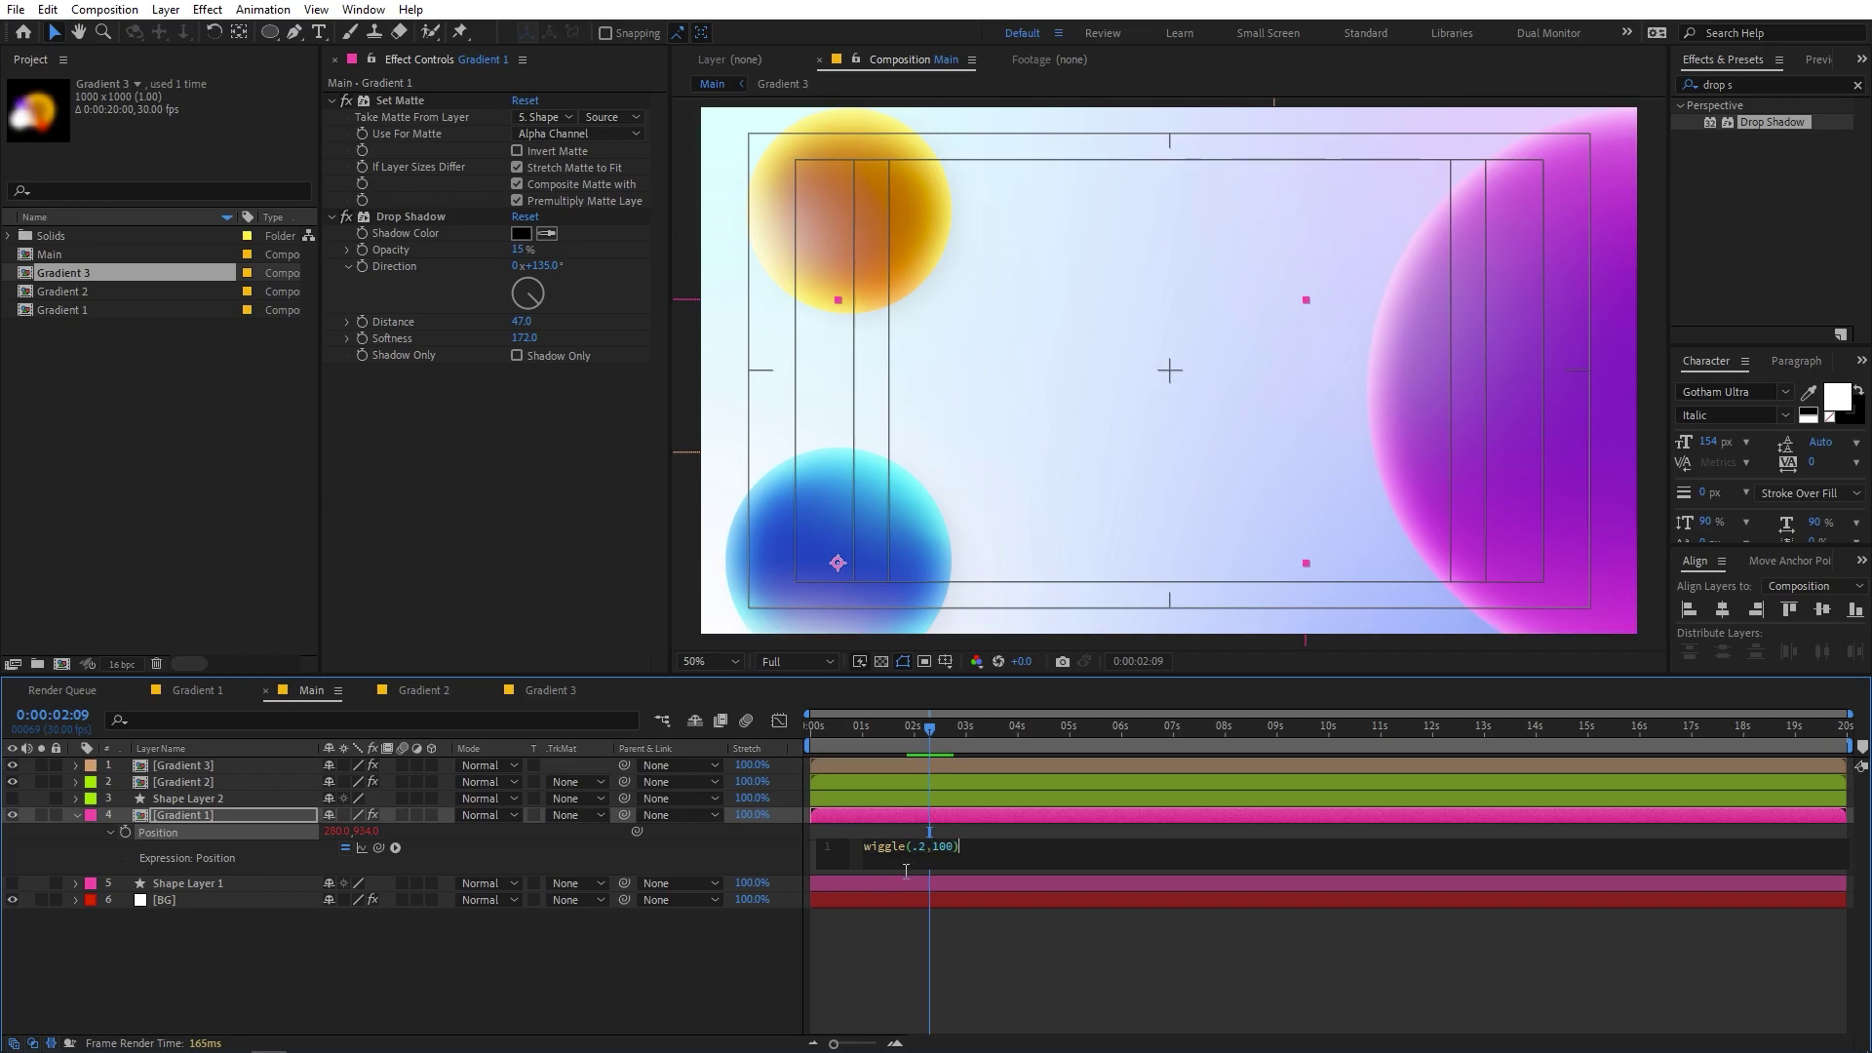
{"action": "left_click", "coordinate": [547, 958]}
- Reveal the positions of Gradient 2 and Gradient 3, and give Gradient 2's position the expression wiggle(.2,200)
{"action": "left_click", "coordinate": [191, 781]}
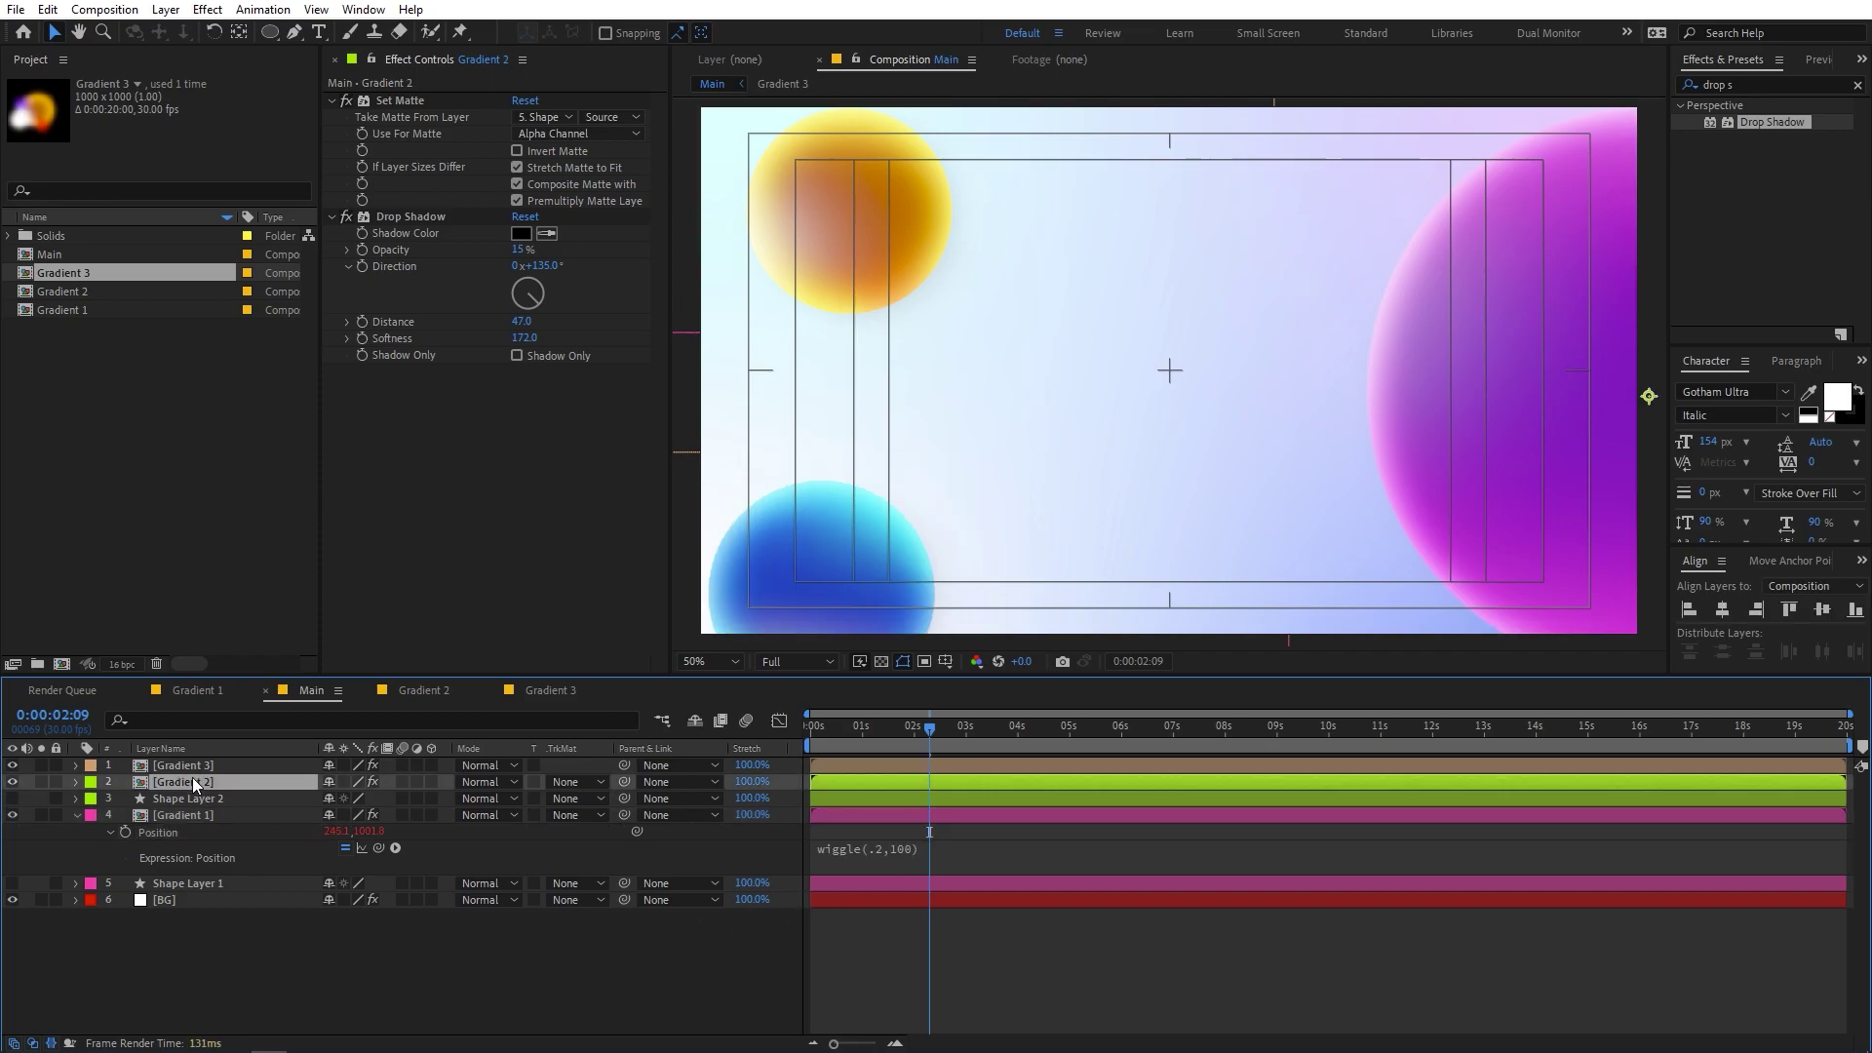
{"action": "left_click", "coordinate": [201, 764], "text": "shift"}
{"action": "key", "text": "p"}
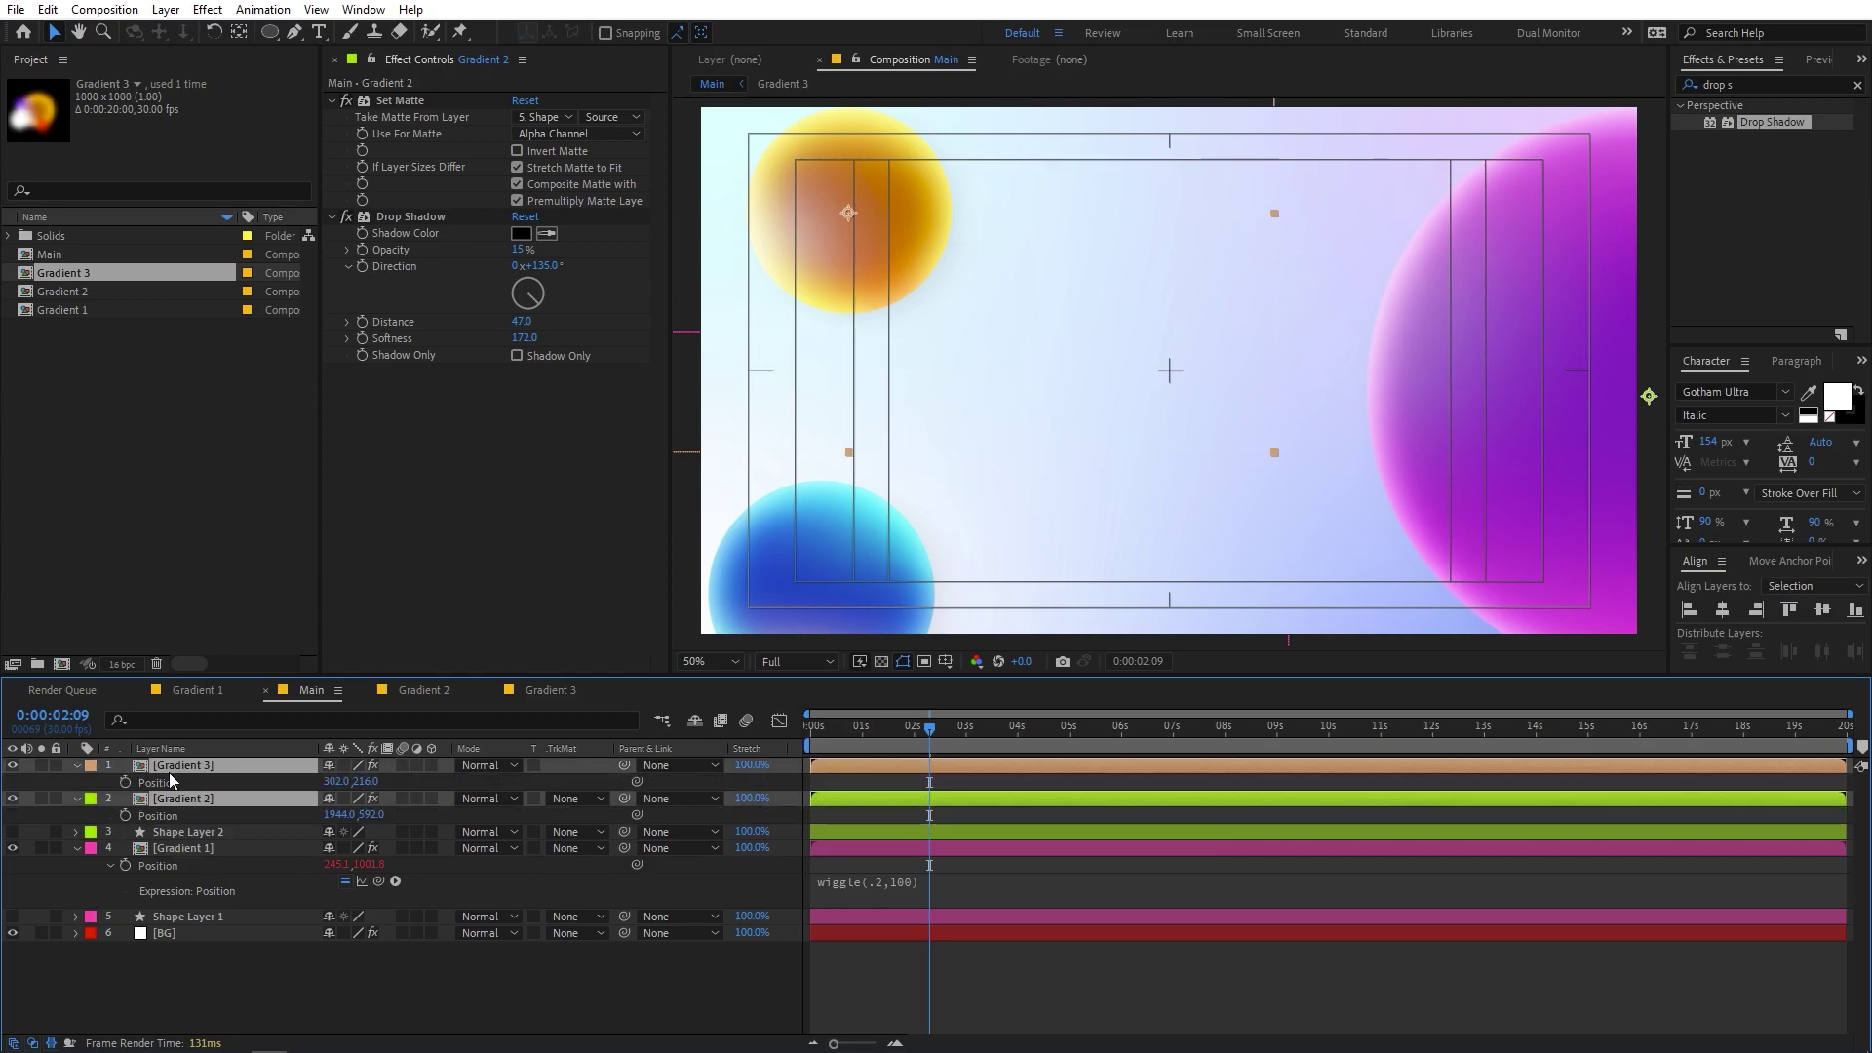
{"action": "left_click", "coordinate": [125, 815], "text": "alt"}
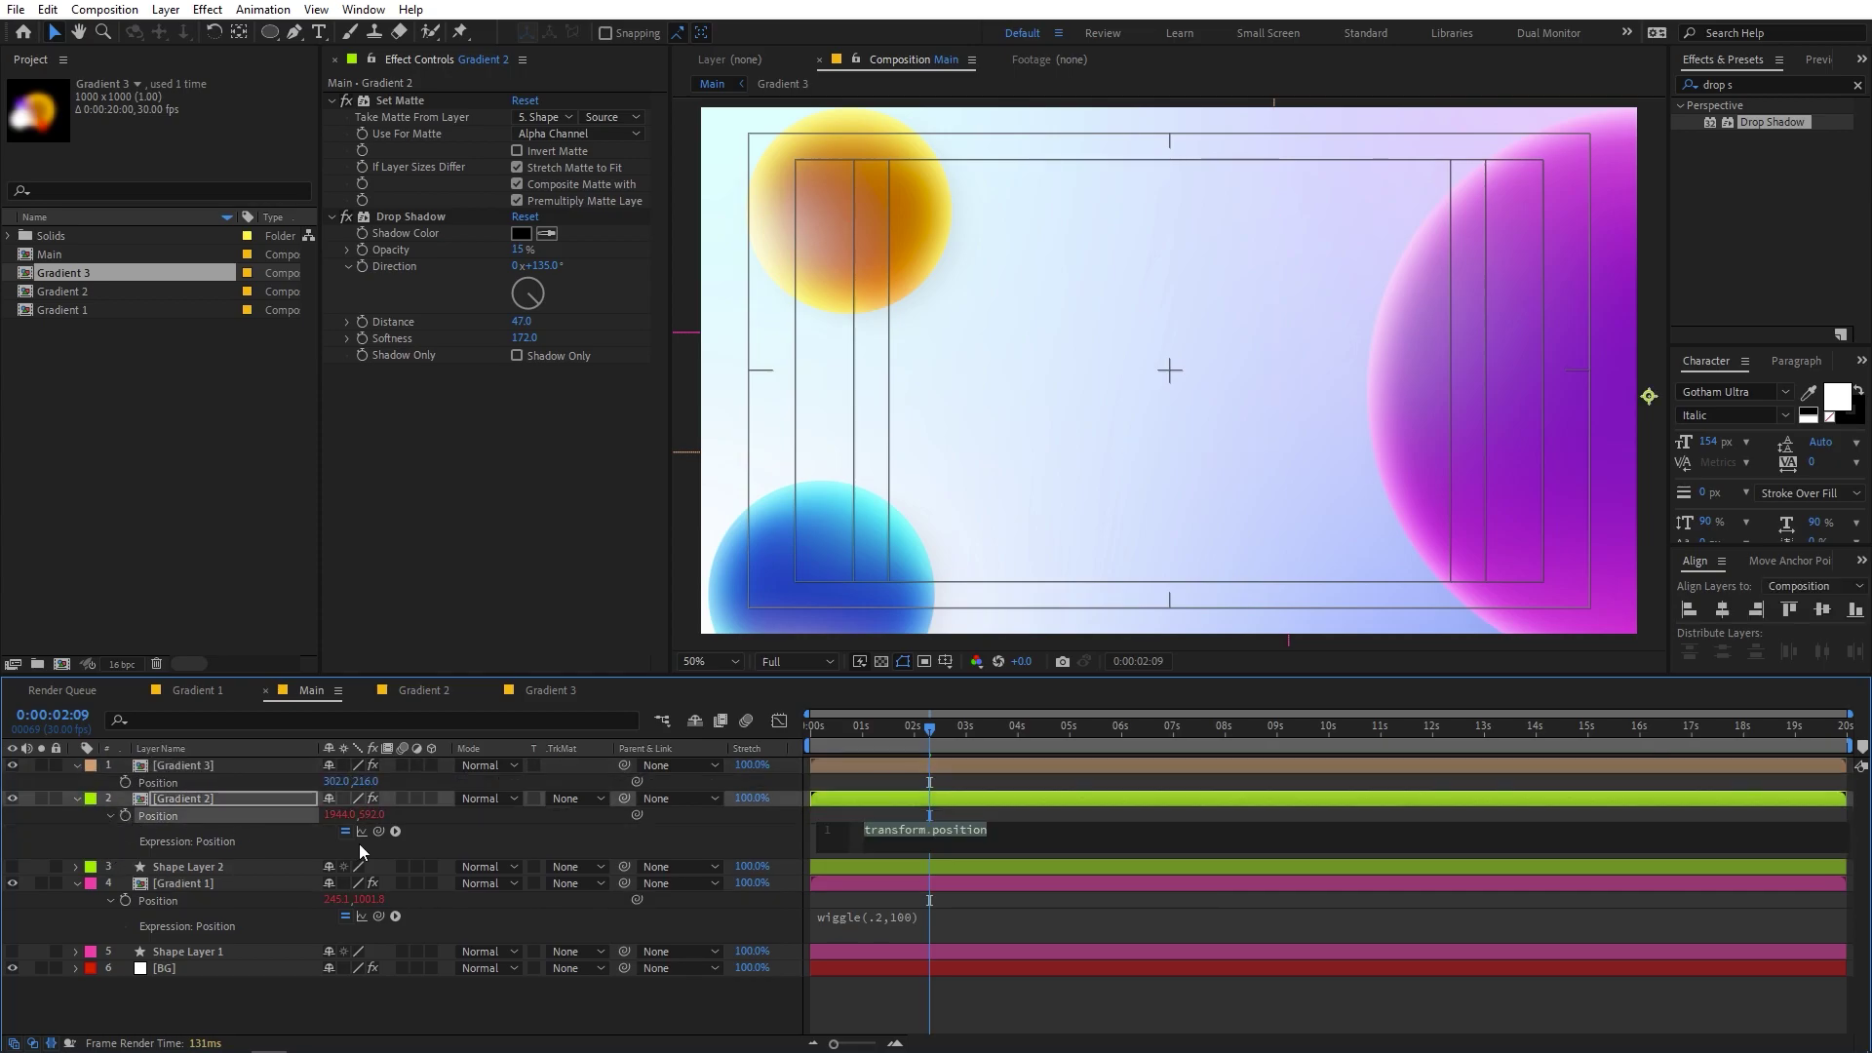
{"action": "type", "text": "wiggle(.1,100)"}
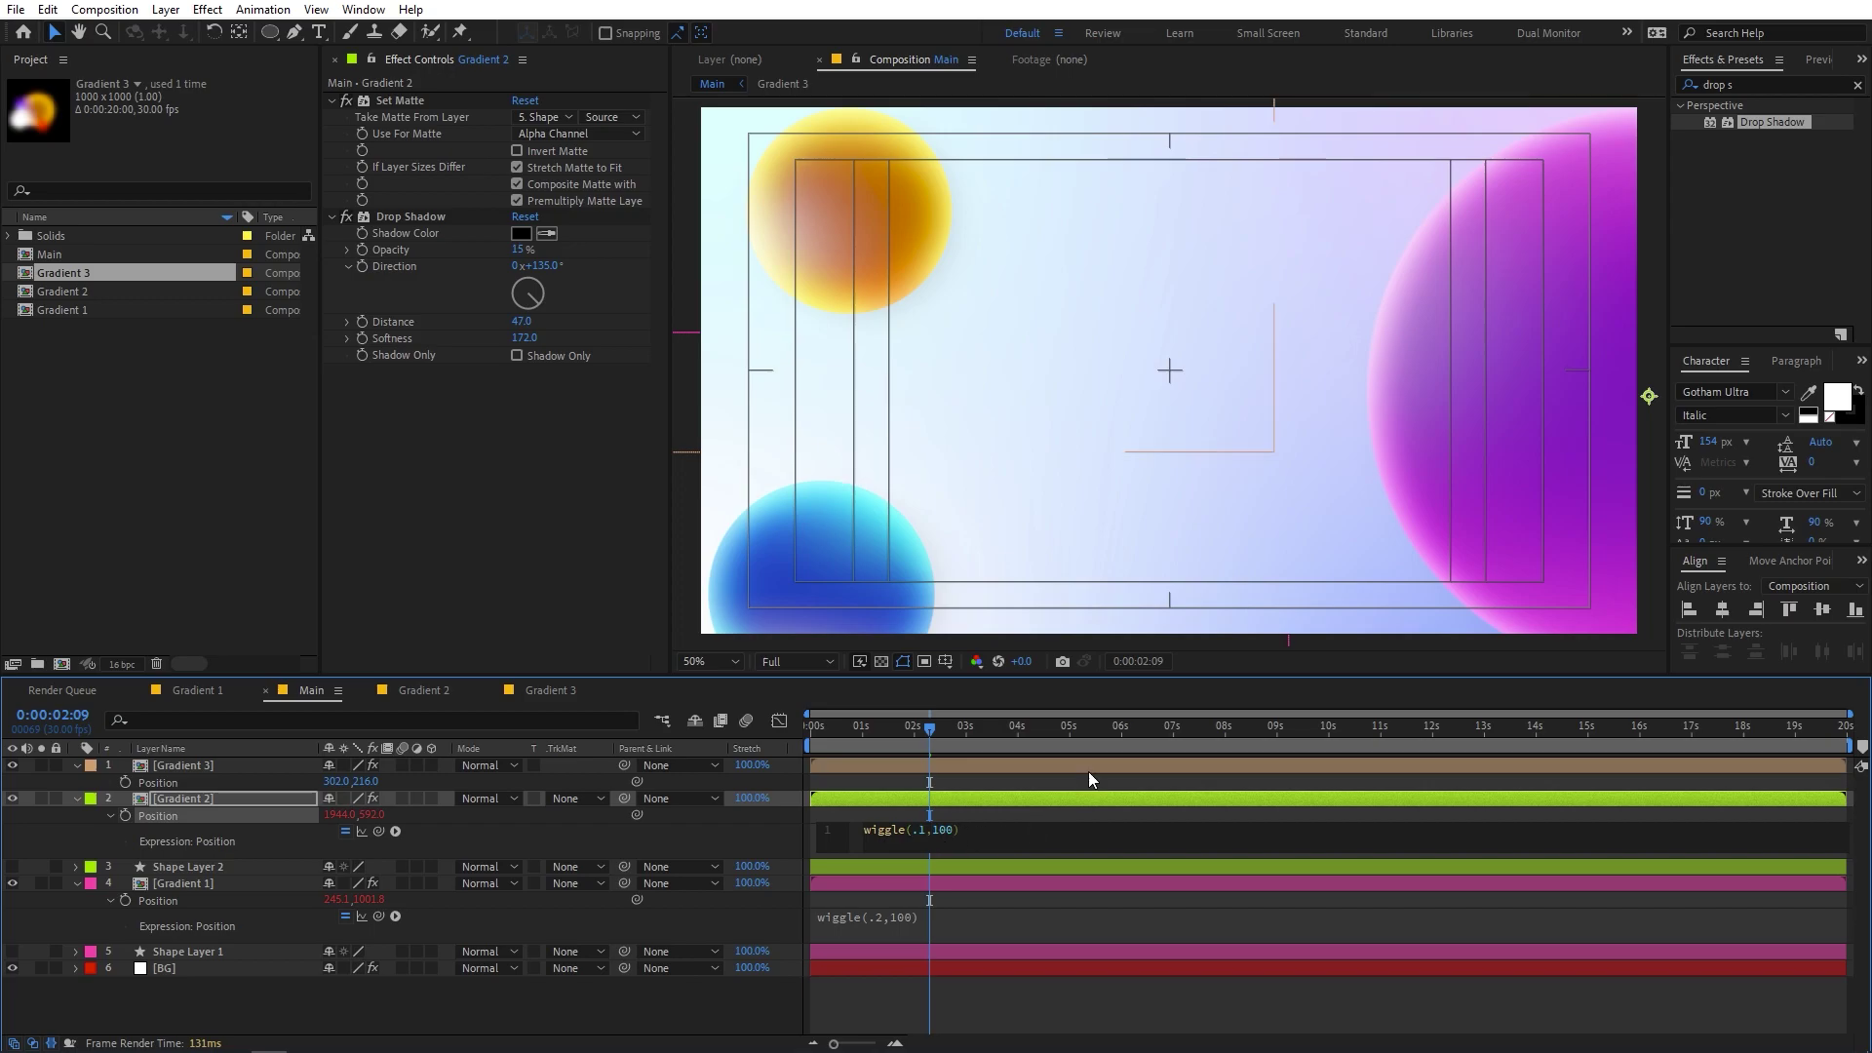
{"action": "key", "text": "shift+Left"}
{"action": "key", "text": "BackSpace"}
{"action": "type", "text": "2"}
{"action": "left_click", "coordinate": [992, 768]}
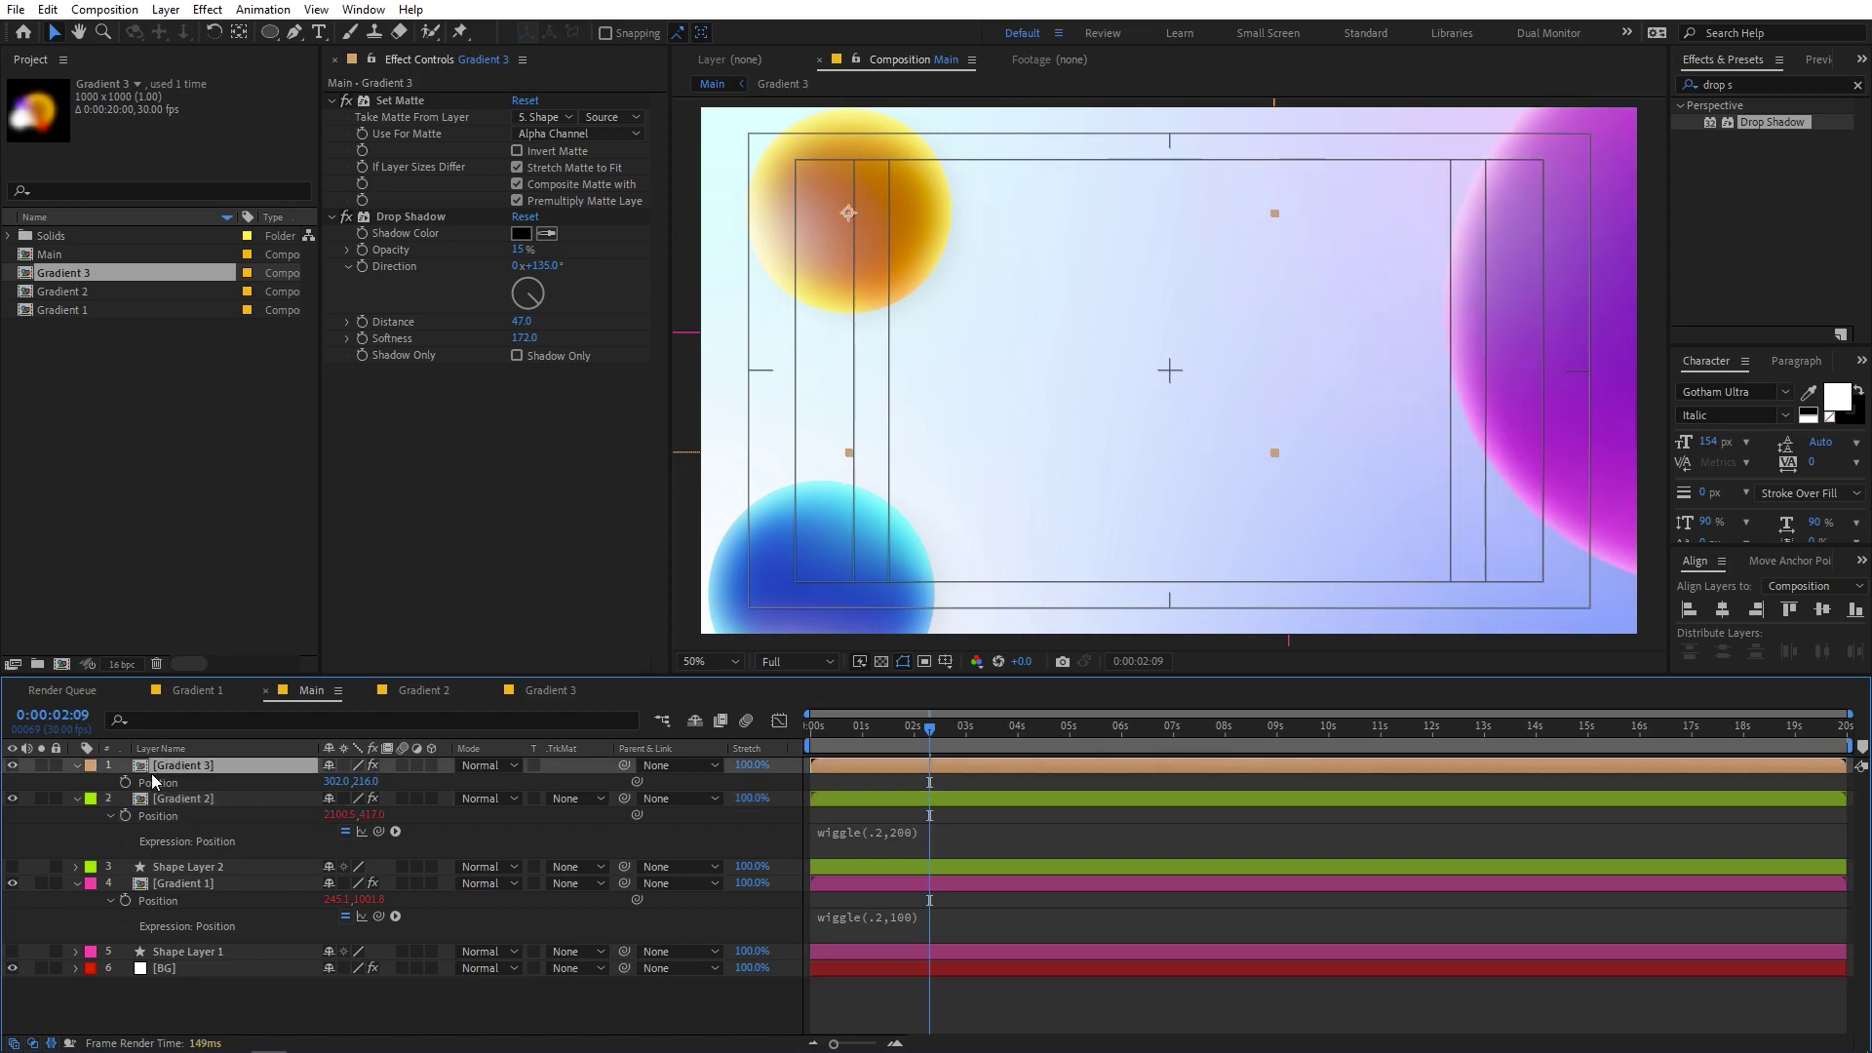
- Add the expression wiggle(.2,100) to Gradient 3's position and preview Main from the first frame
{"action": "left_click", "coordinate": [125, 782], "text": "alt"}
{"action": "type", "text": "wiggle(.1,100)"}
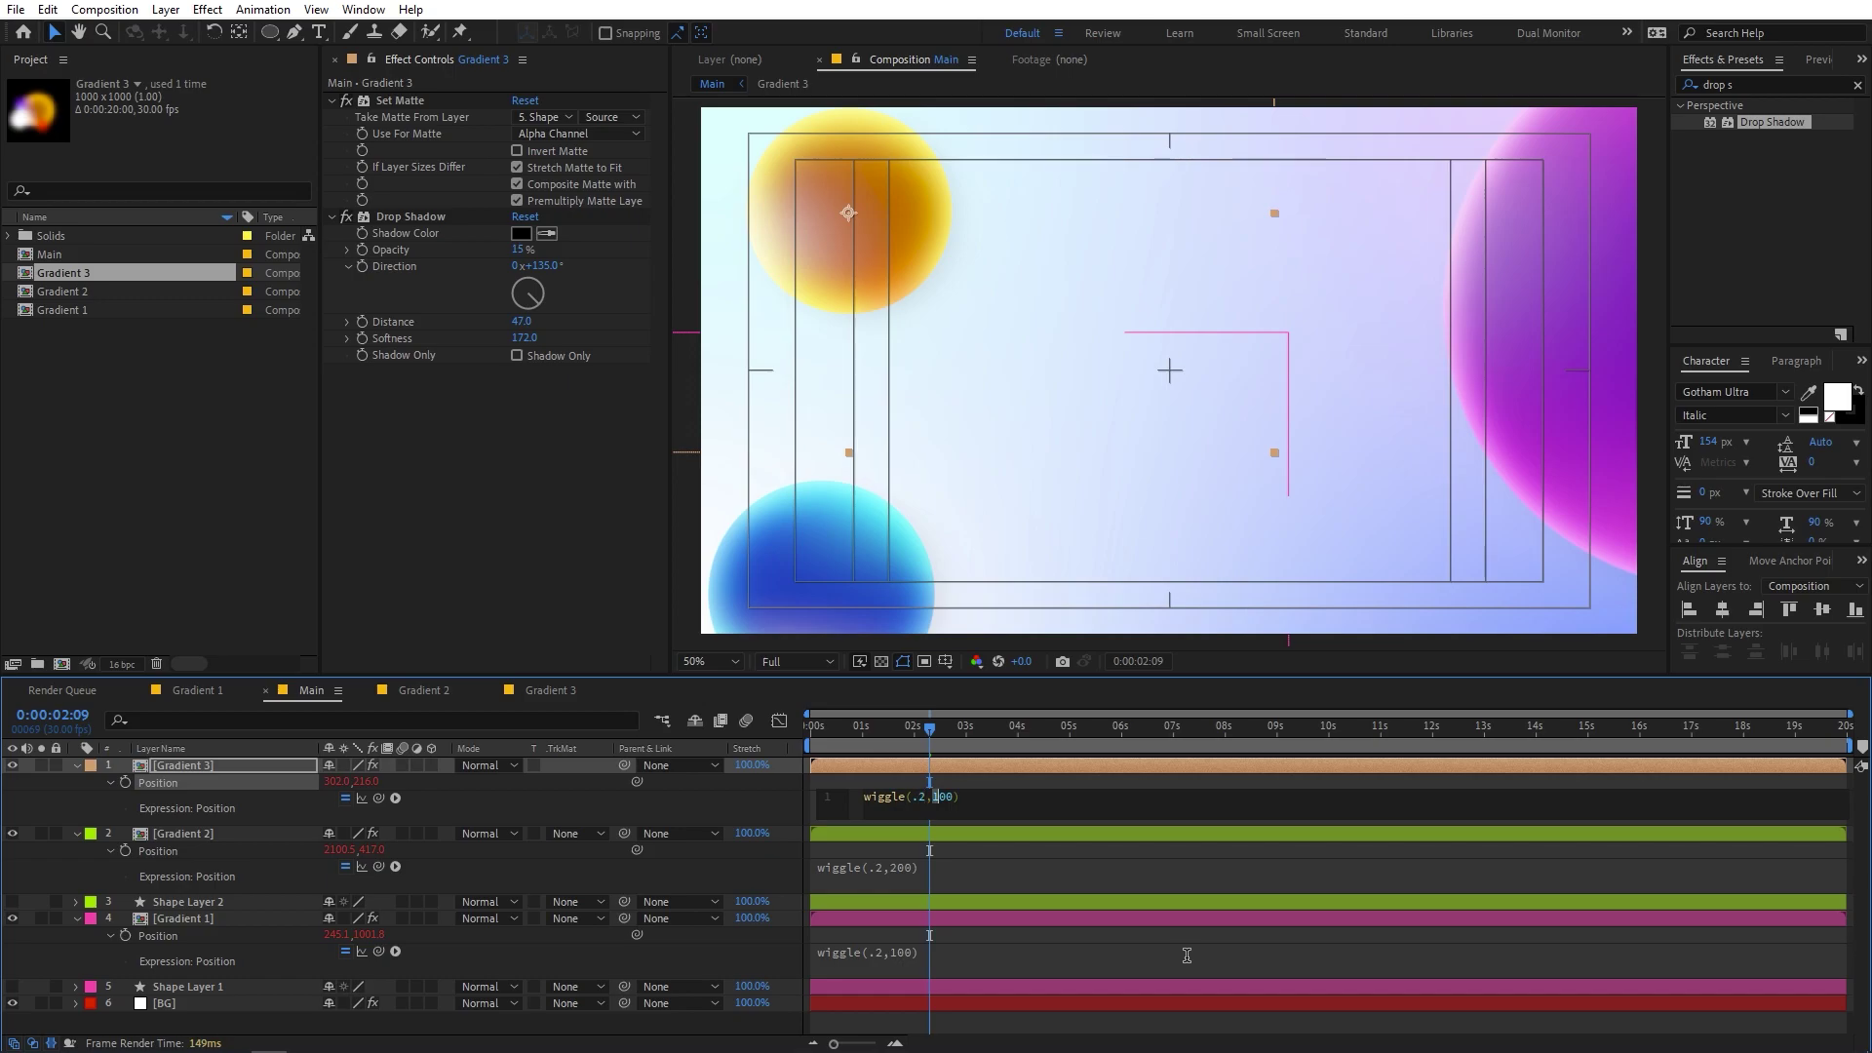
{"action": "left_click", "coordinate": [1131, 885]}
{"action": "key", "text": "Home"}
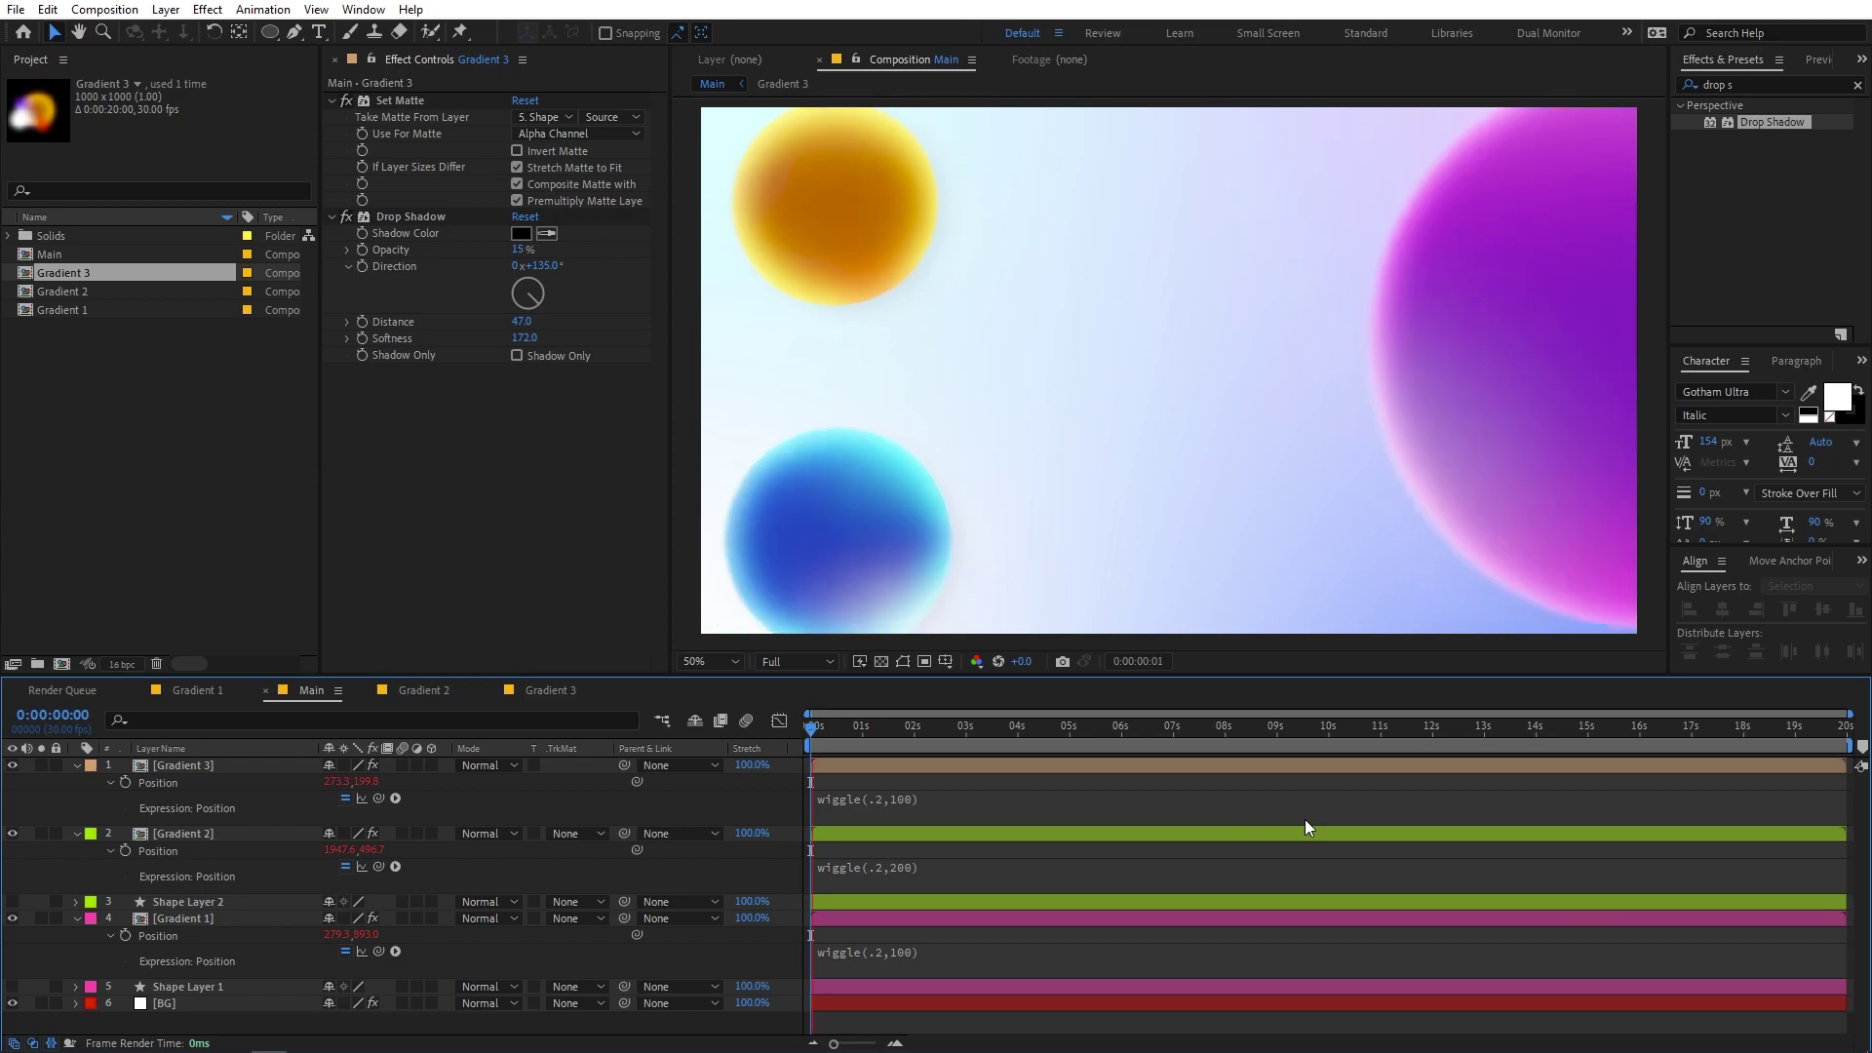
{"action": "key", "text": "space"}
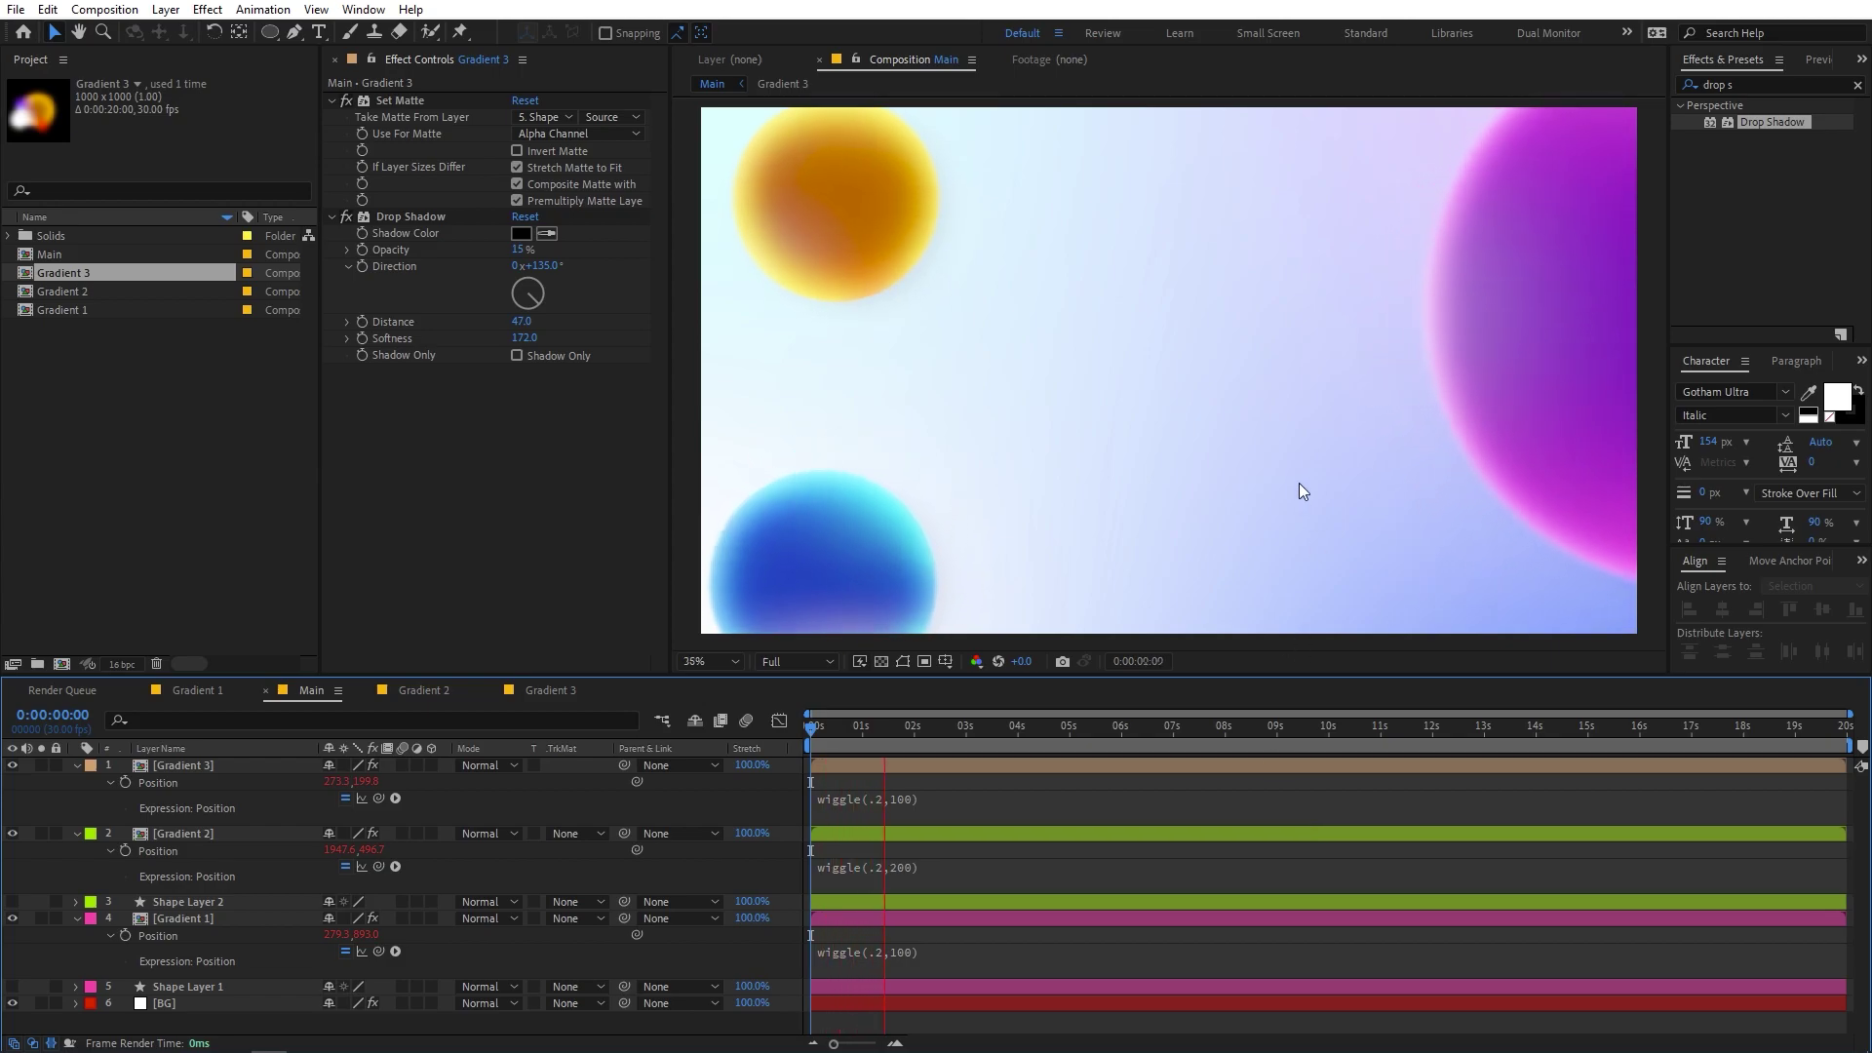
- In the Gradient 3 composition, move the white circle on Shape Layer 5 slightly upward and return to Main
{"action": "scroll", "coordinate": [1298, 483], "scroll_direction": "down", "scroll_amount": 2}
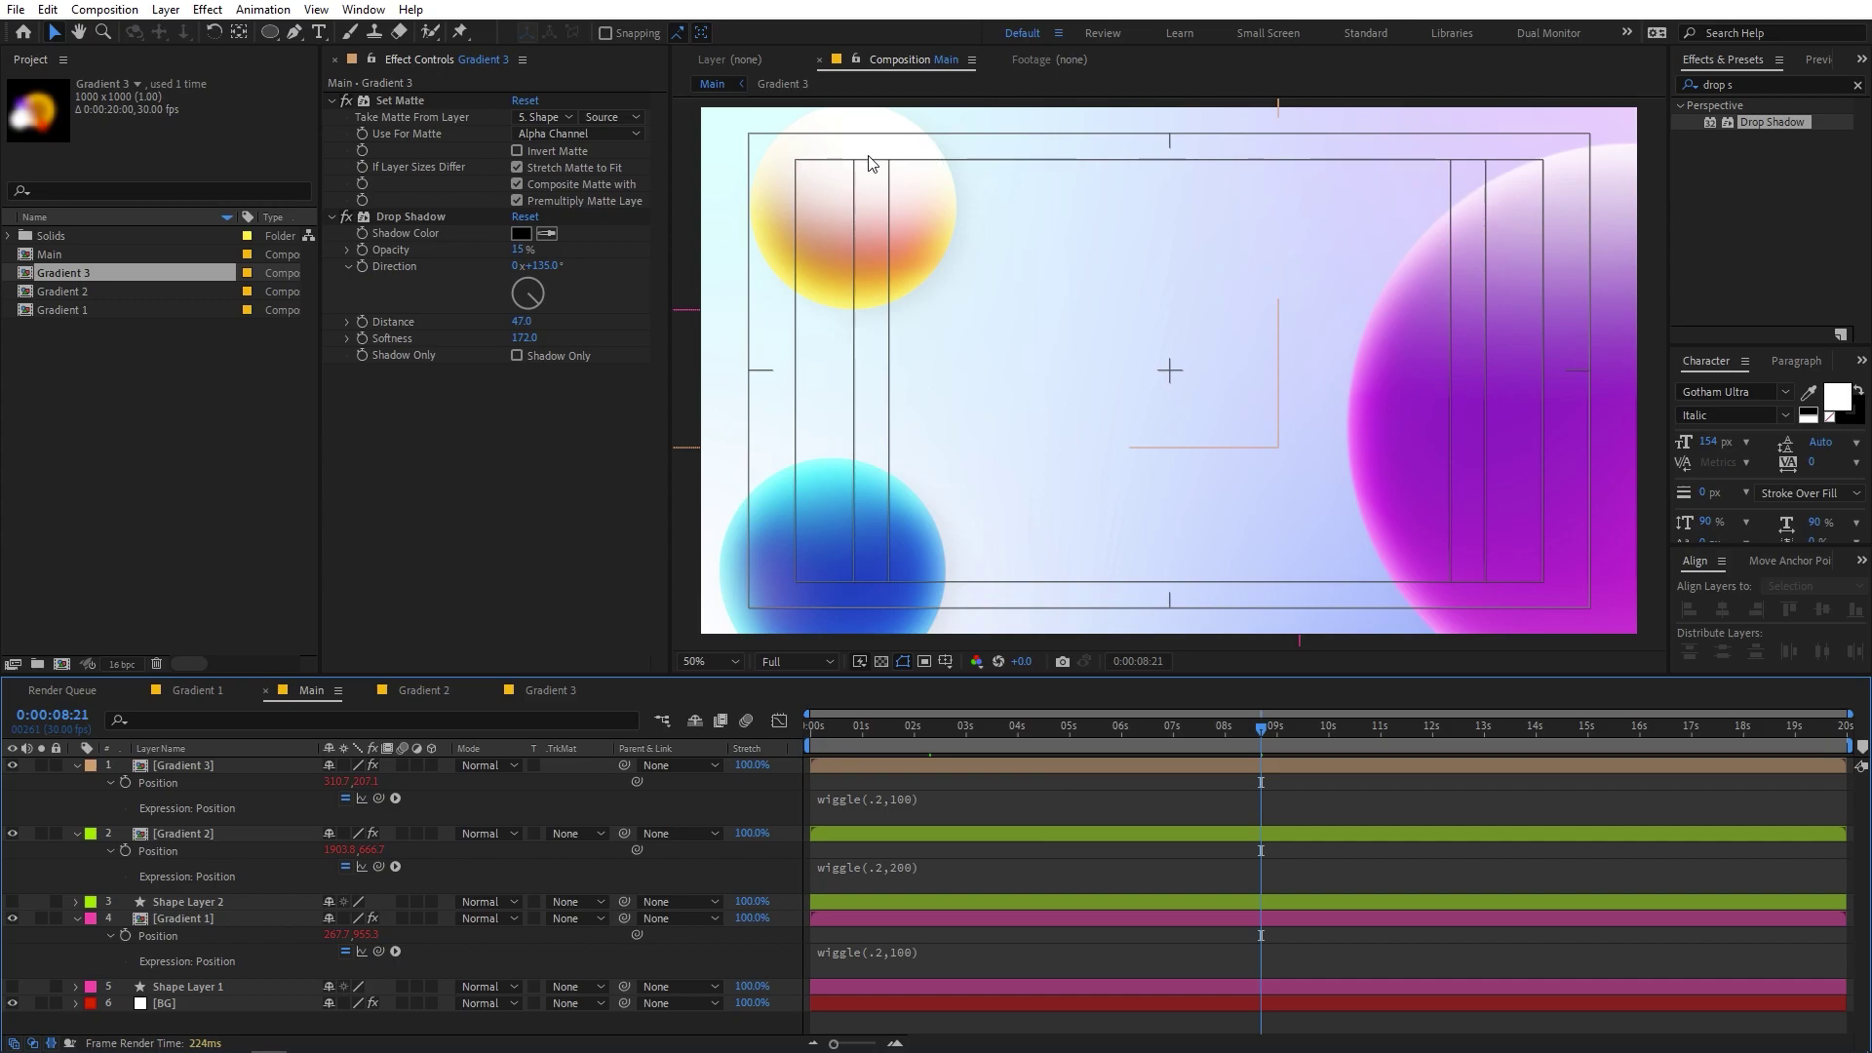
{"action": "left_click", "coordinate": [408, 692]}
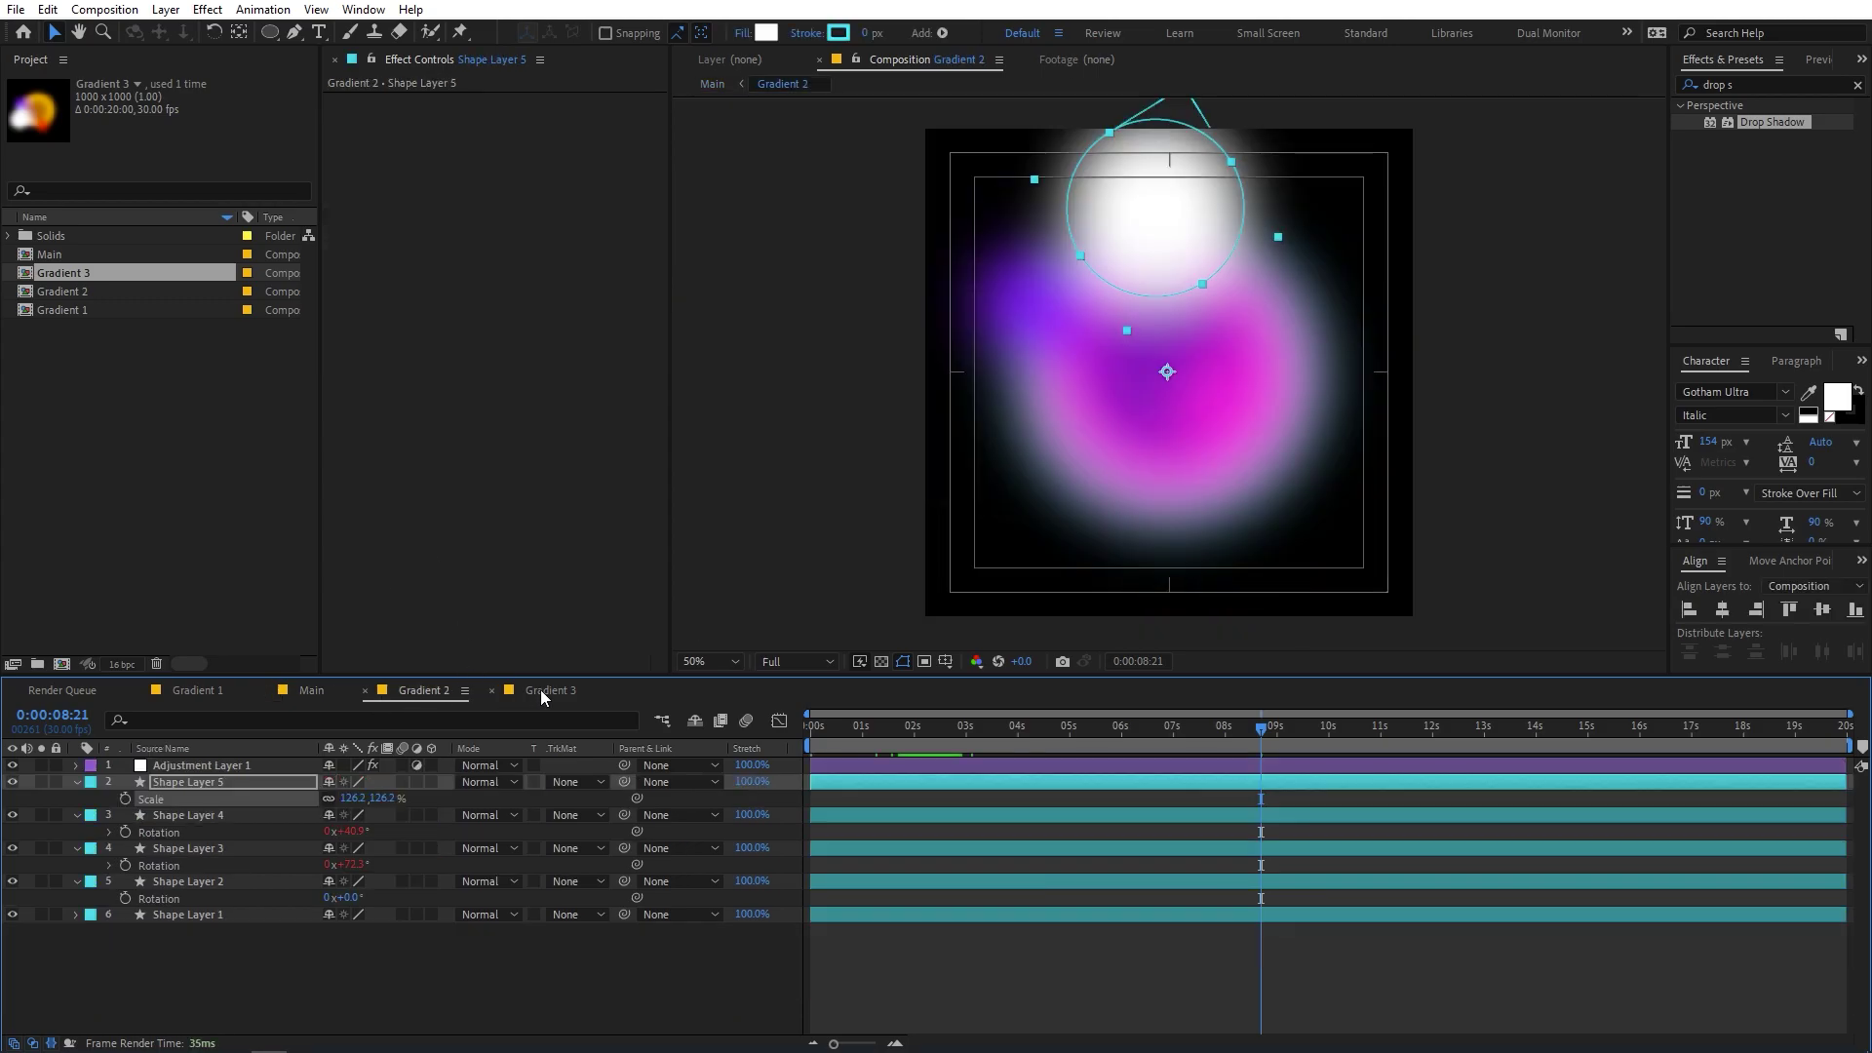
{"action": "left_click", "coordinate": [540, 688]}
{"action": "left_click", "coordinate": [1171, 308]}
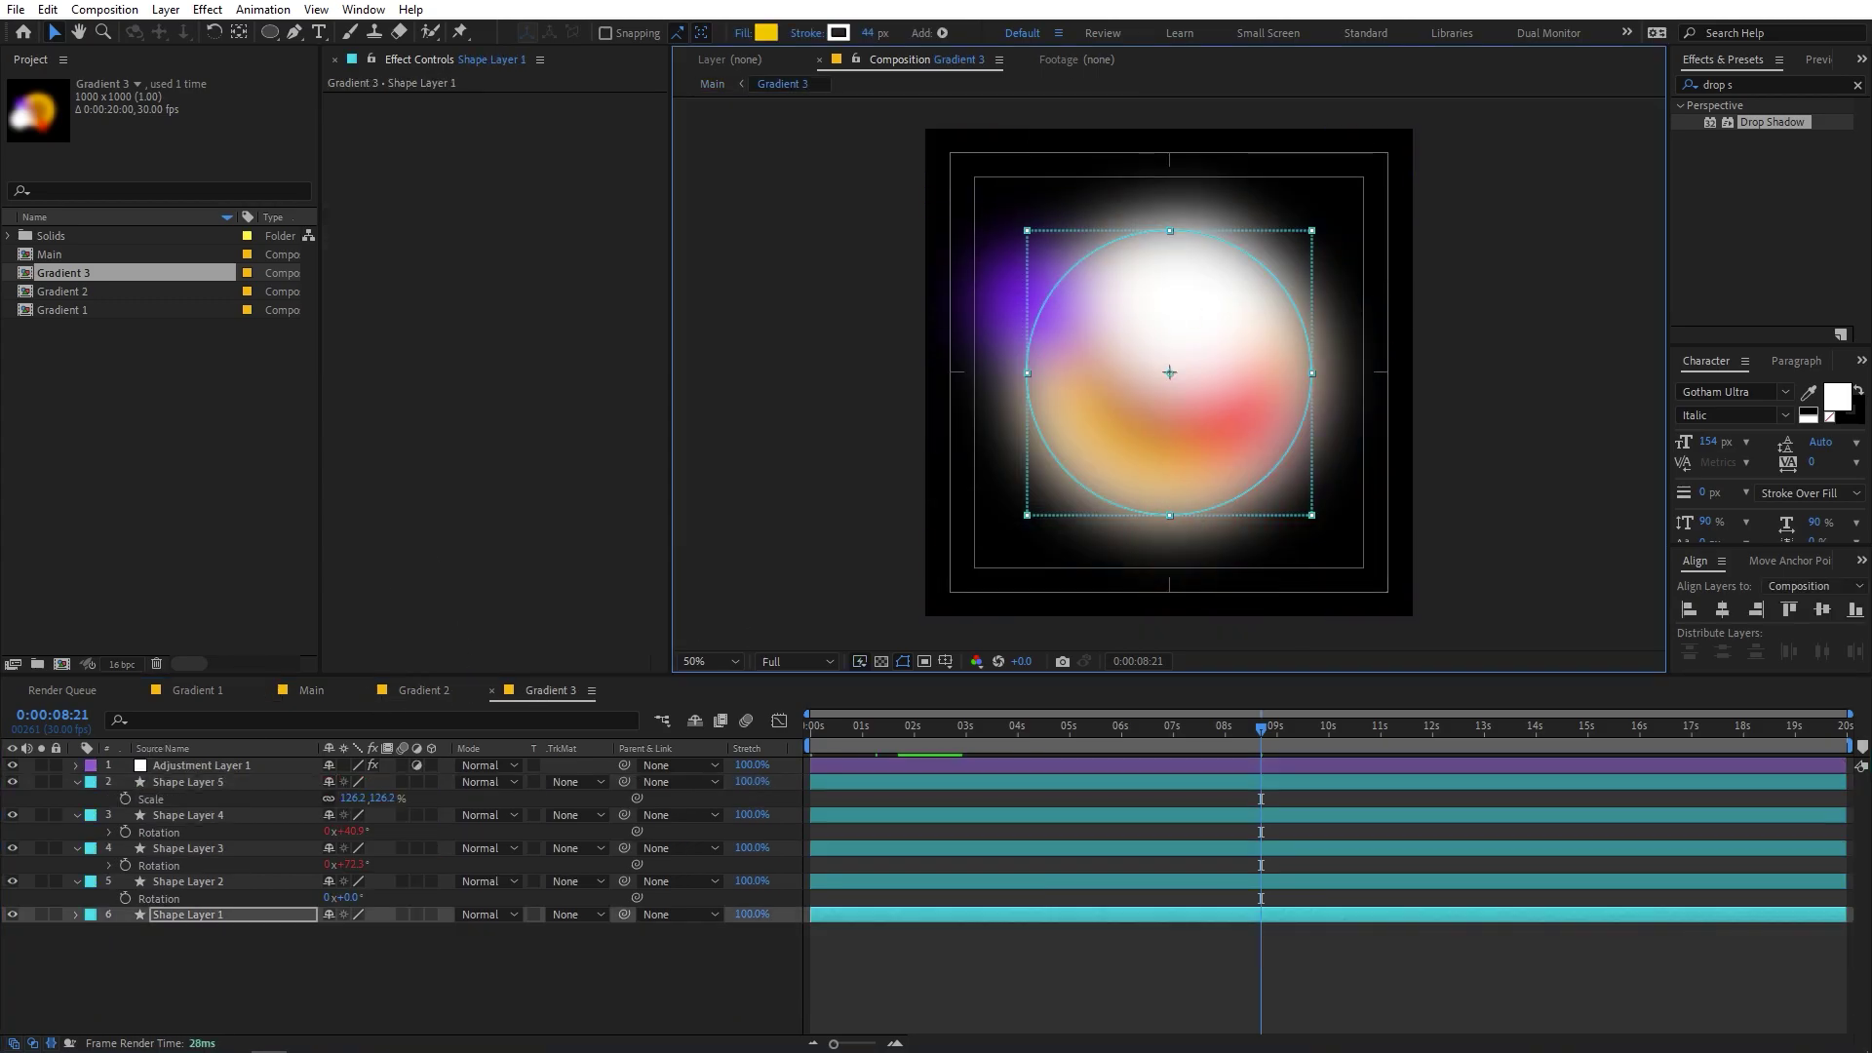
{"action": "left_click", "coordinate": [178, 778]}
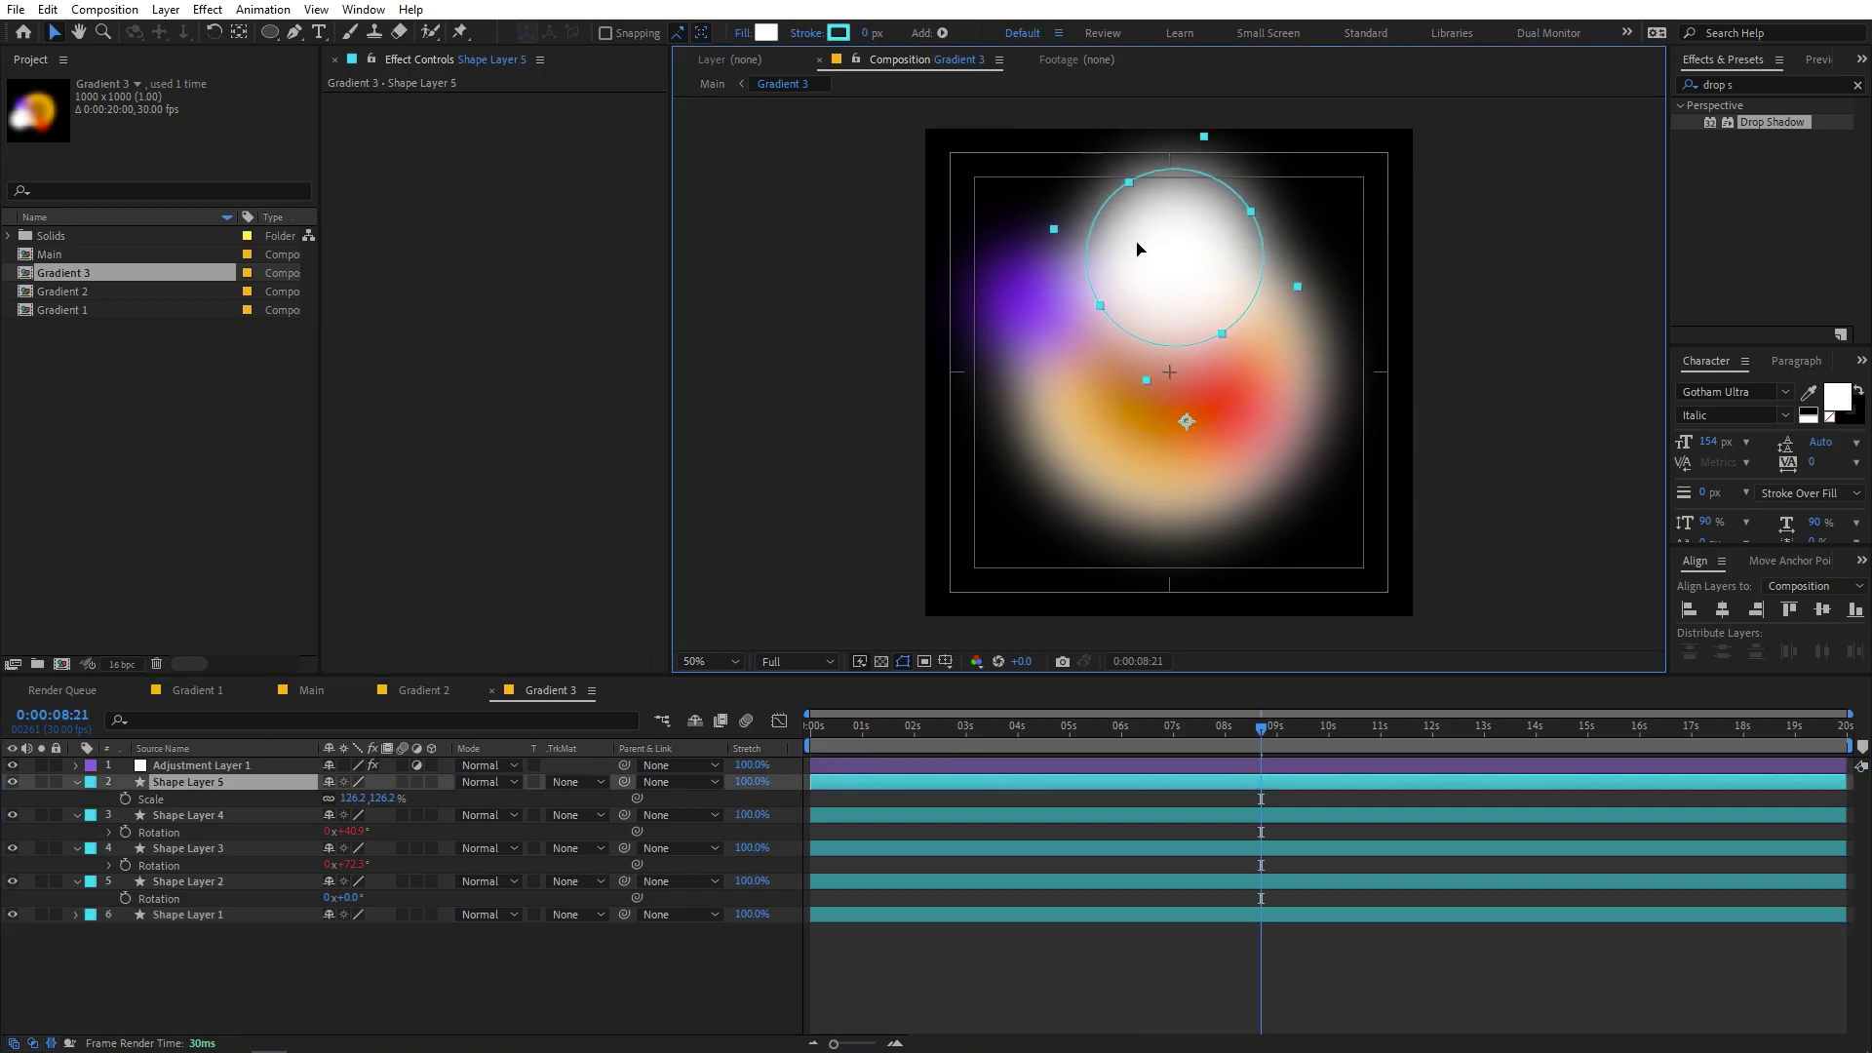
{"action": "left_click_drag", "start_coordinate": [1138, 250], "coordinate": [1126, 219]}
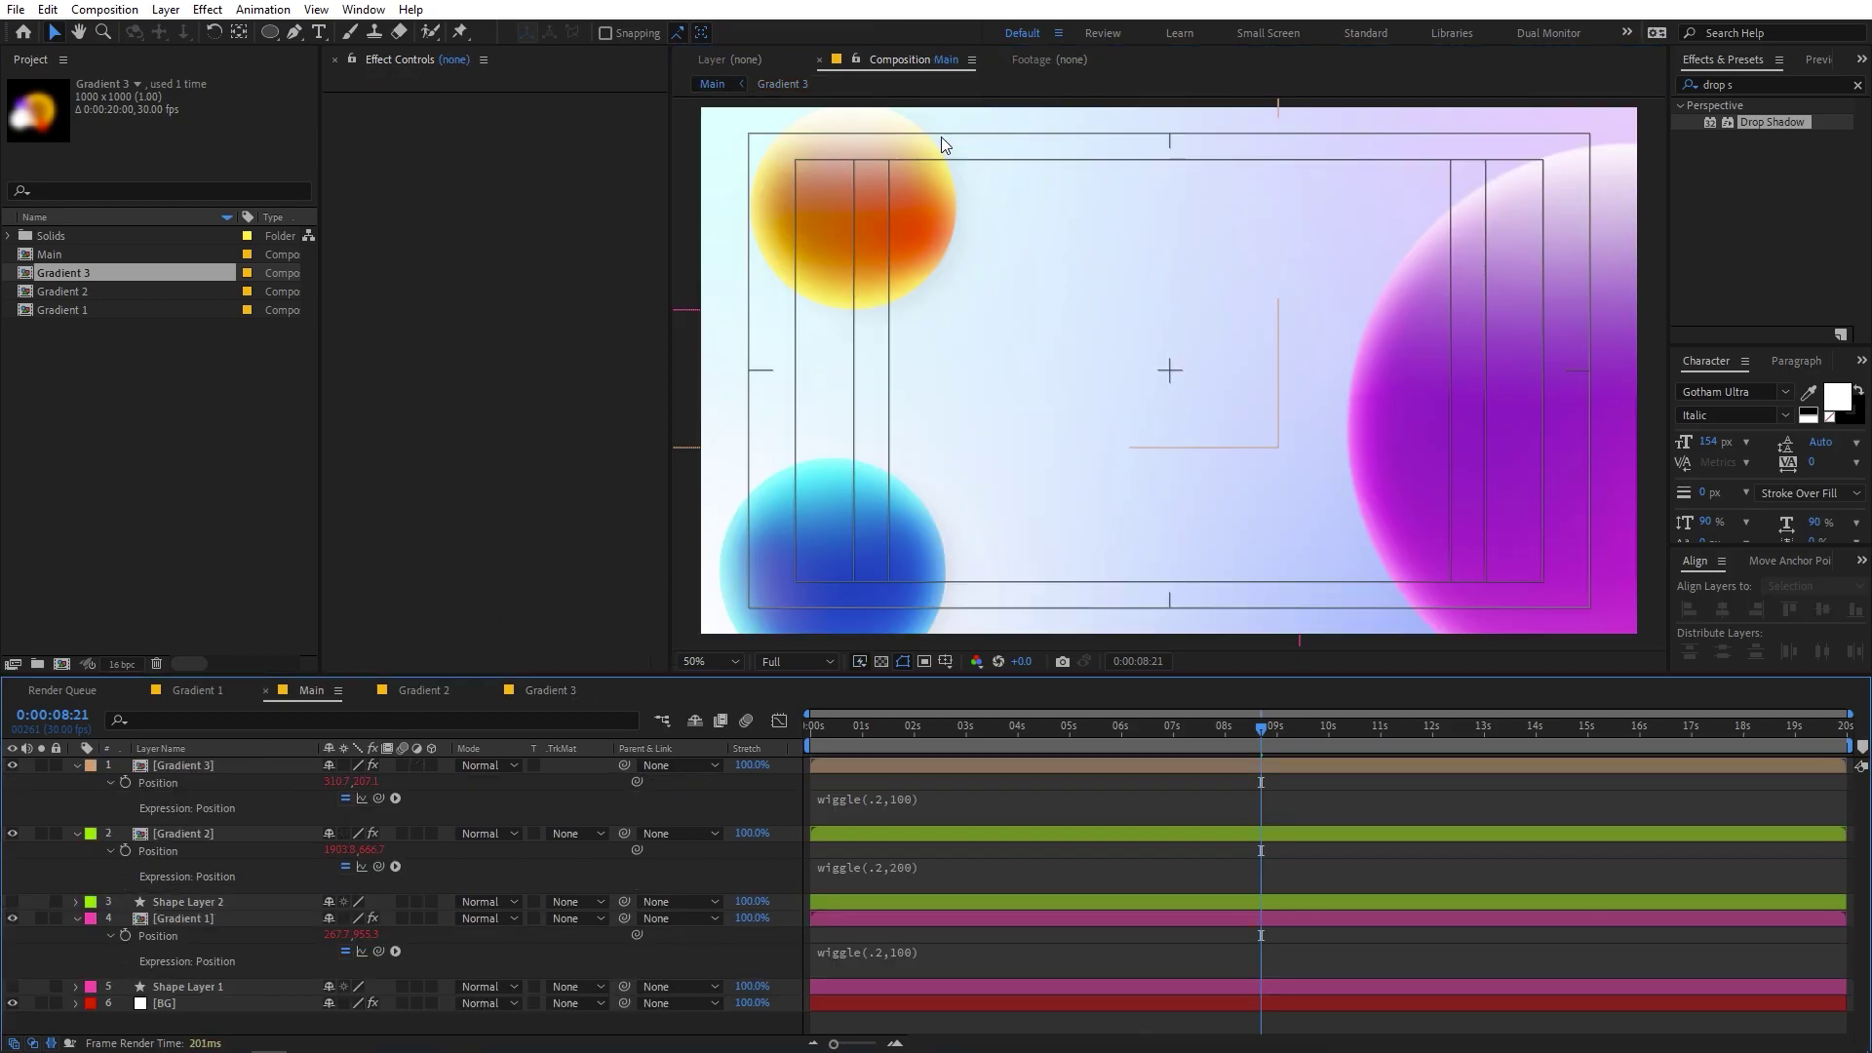
{"action": "left_click", "coordinate": [312, 690]}
- Move the current time to 0:00:02:05 and collapse the Gradient 3 and Gradient 2 layers
{"action": "left_click_drag", "start_coordinate": [1074, 755], "coordinate": [922, 752]}
{"action": "left_click", "coordinate": [77, 765]}
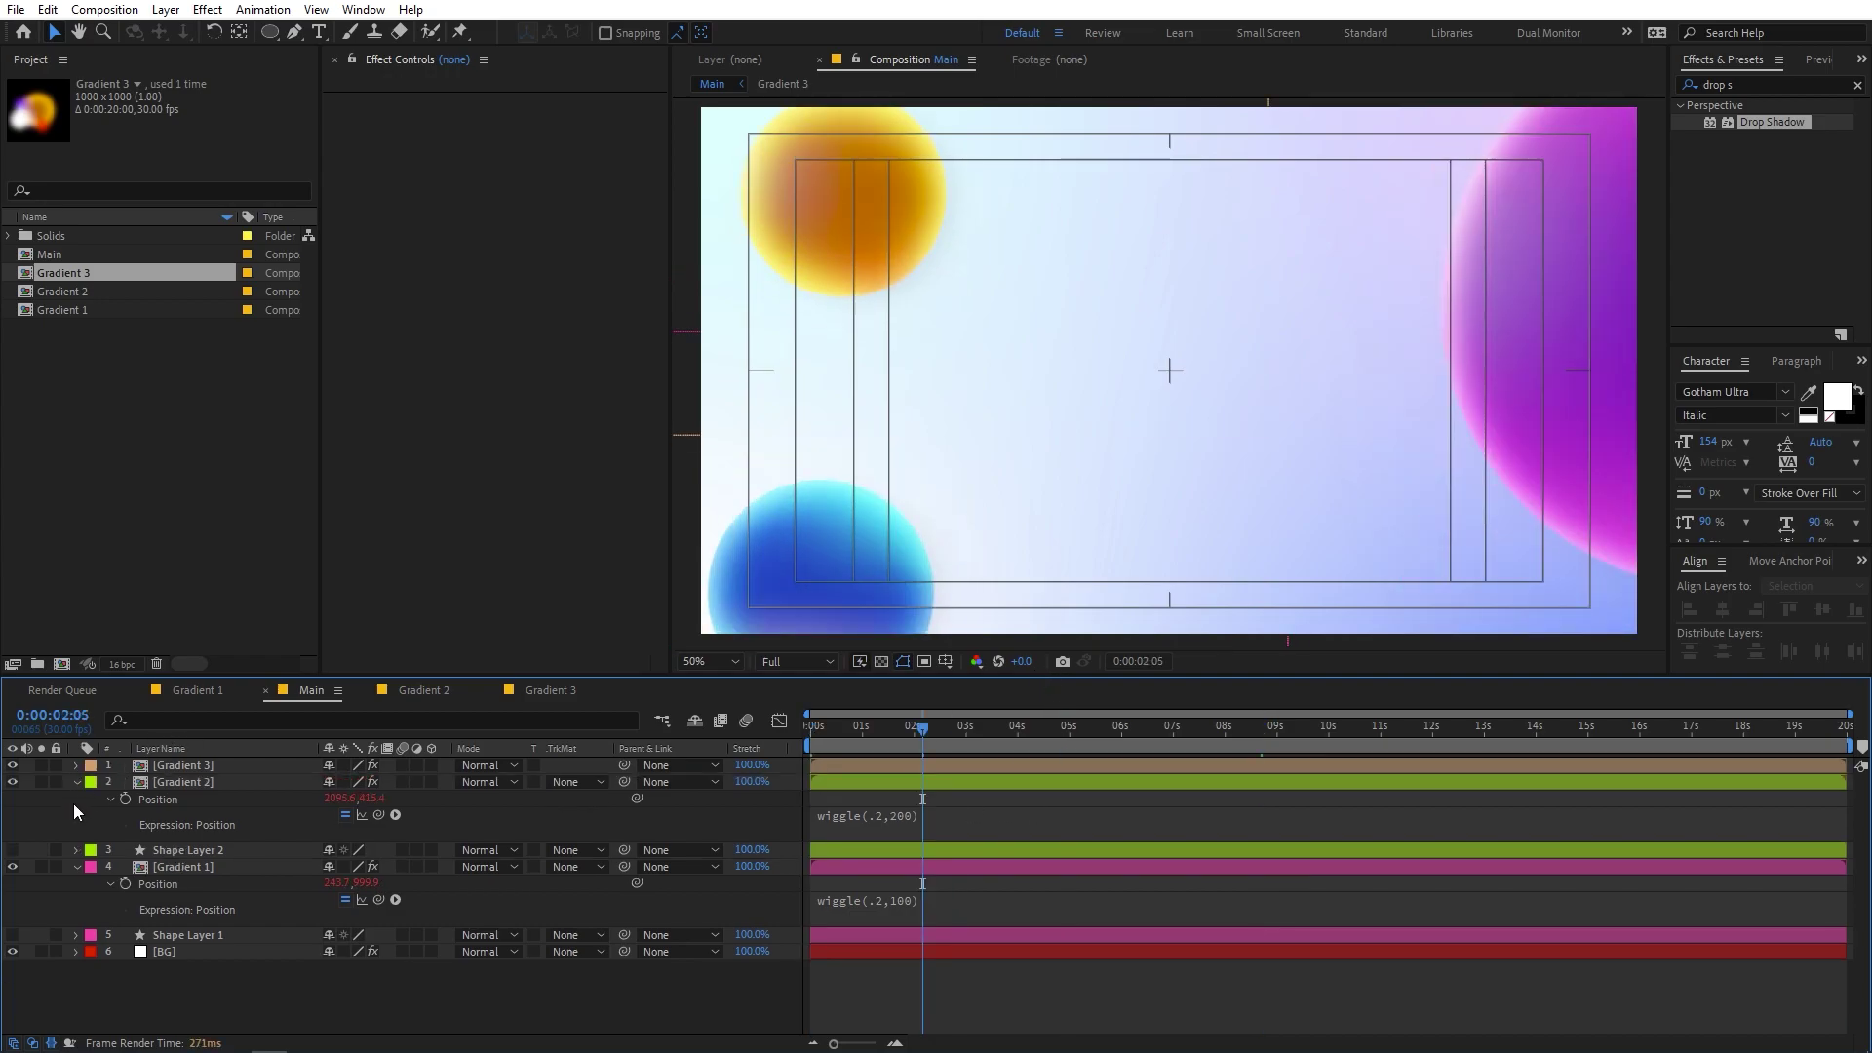
{"action": "left_click", "coordinate": [77, 782]}
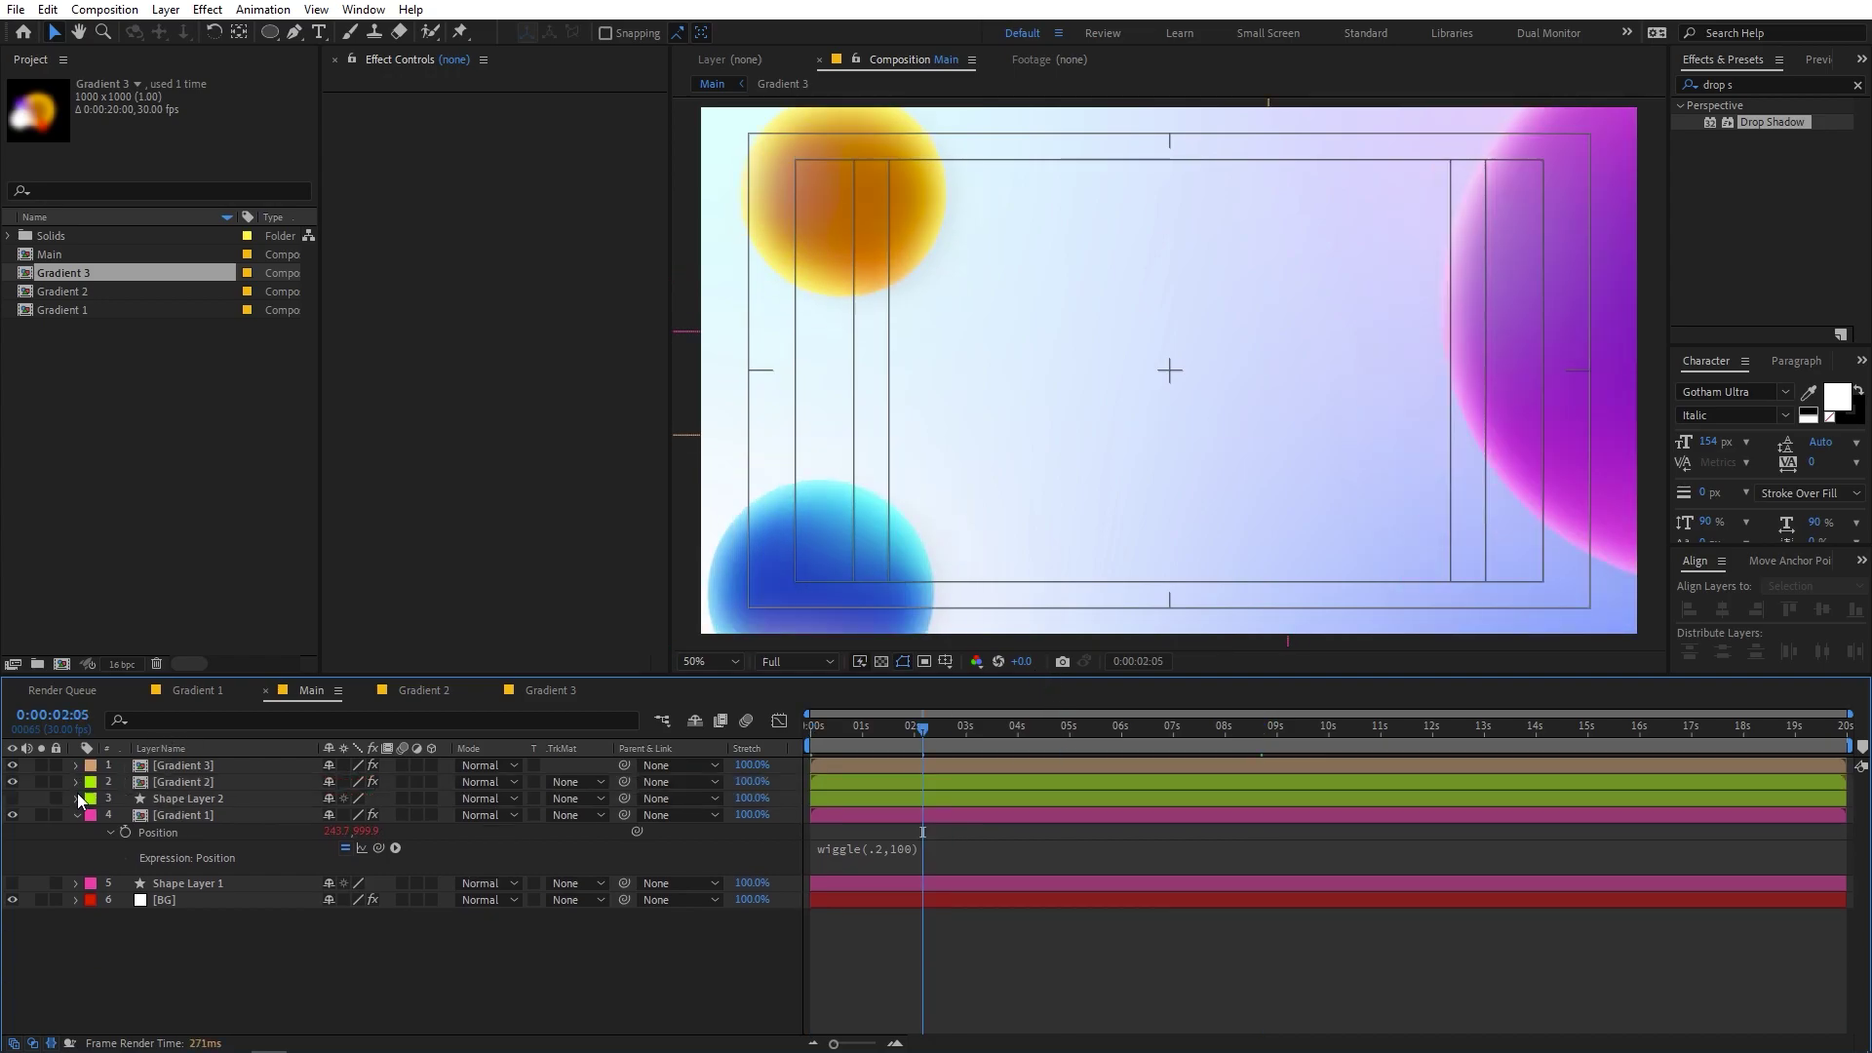
- Add a text layer between the circles reading IPHONE 14 on the first line and PRO MAX on the second
{"action": "left_click", "coordinate": [312, 37]}
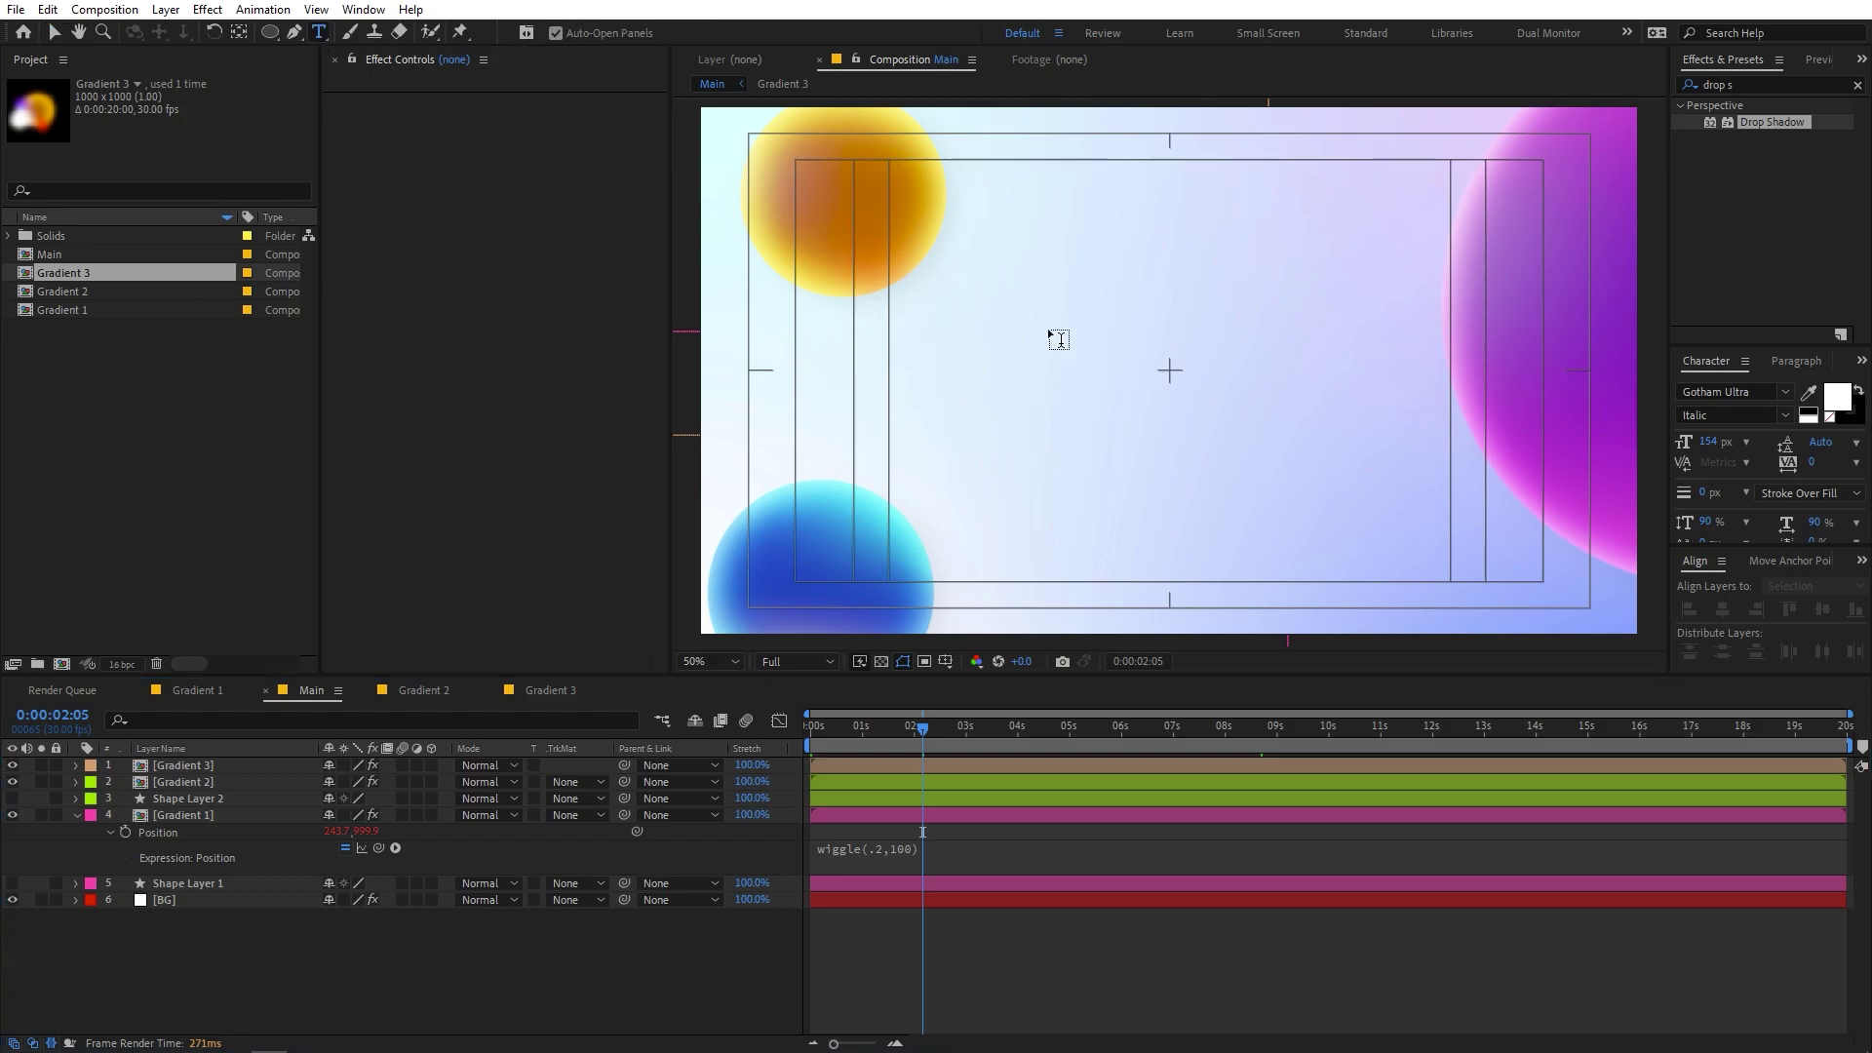
{"action": "left_click", "coordinate": [1033, 351]}
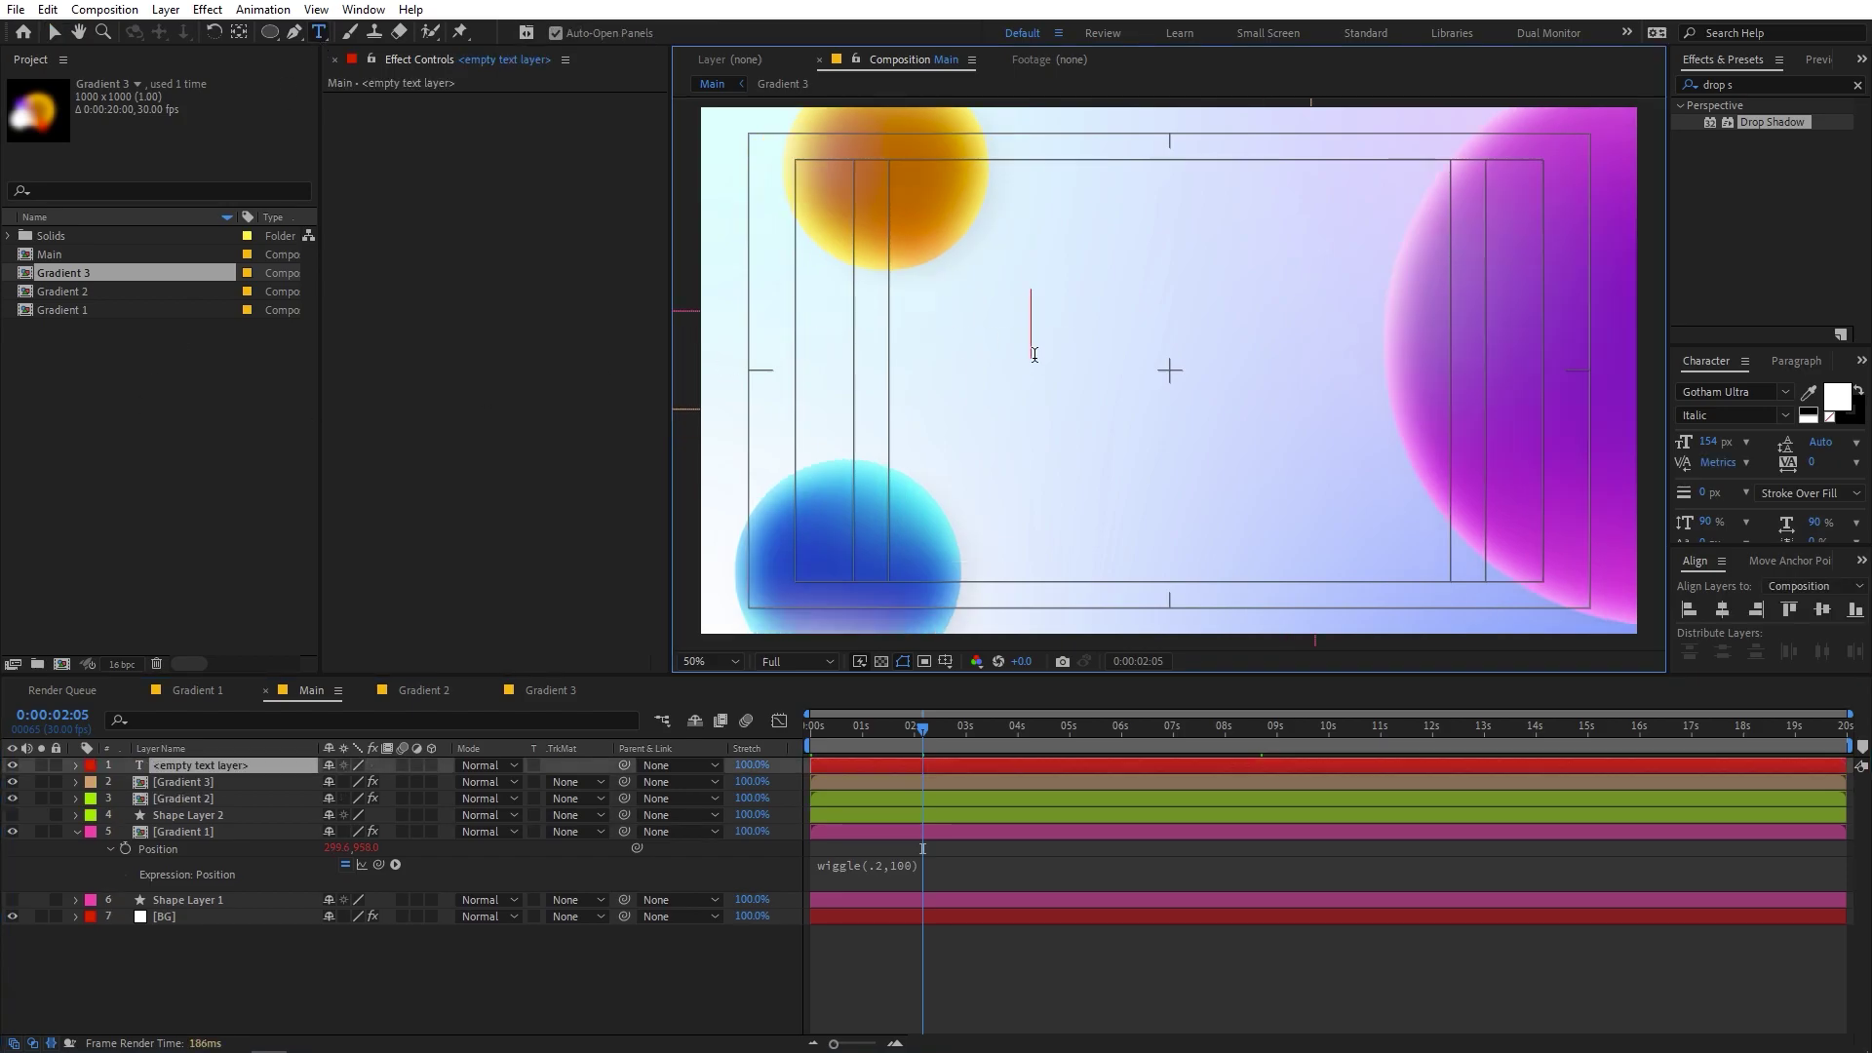
{"action": "type", "text": "I"}
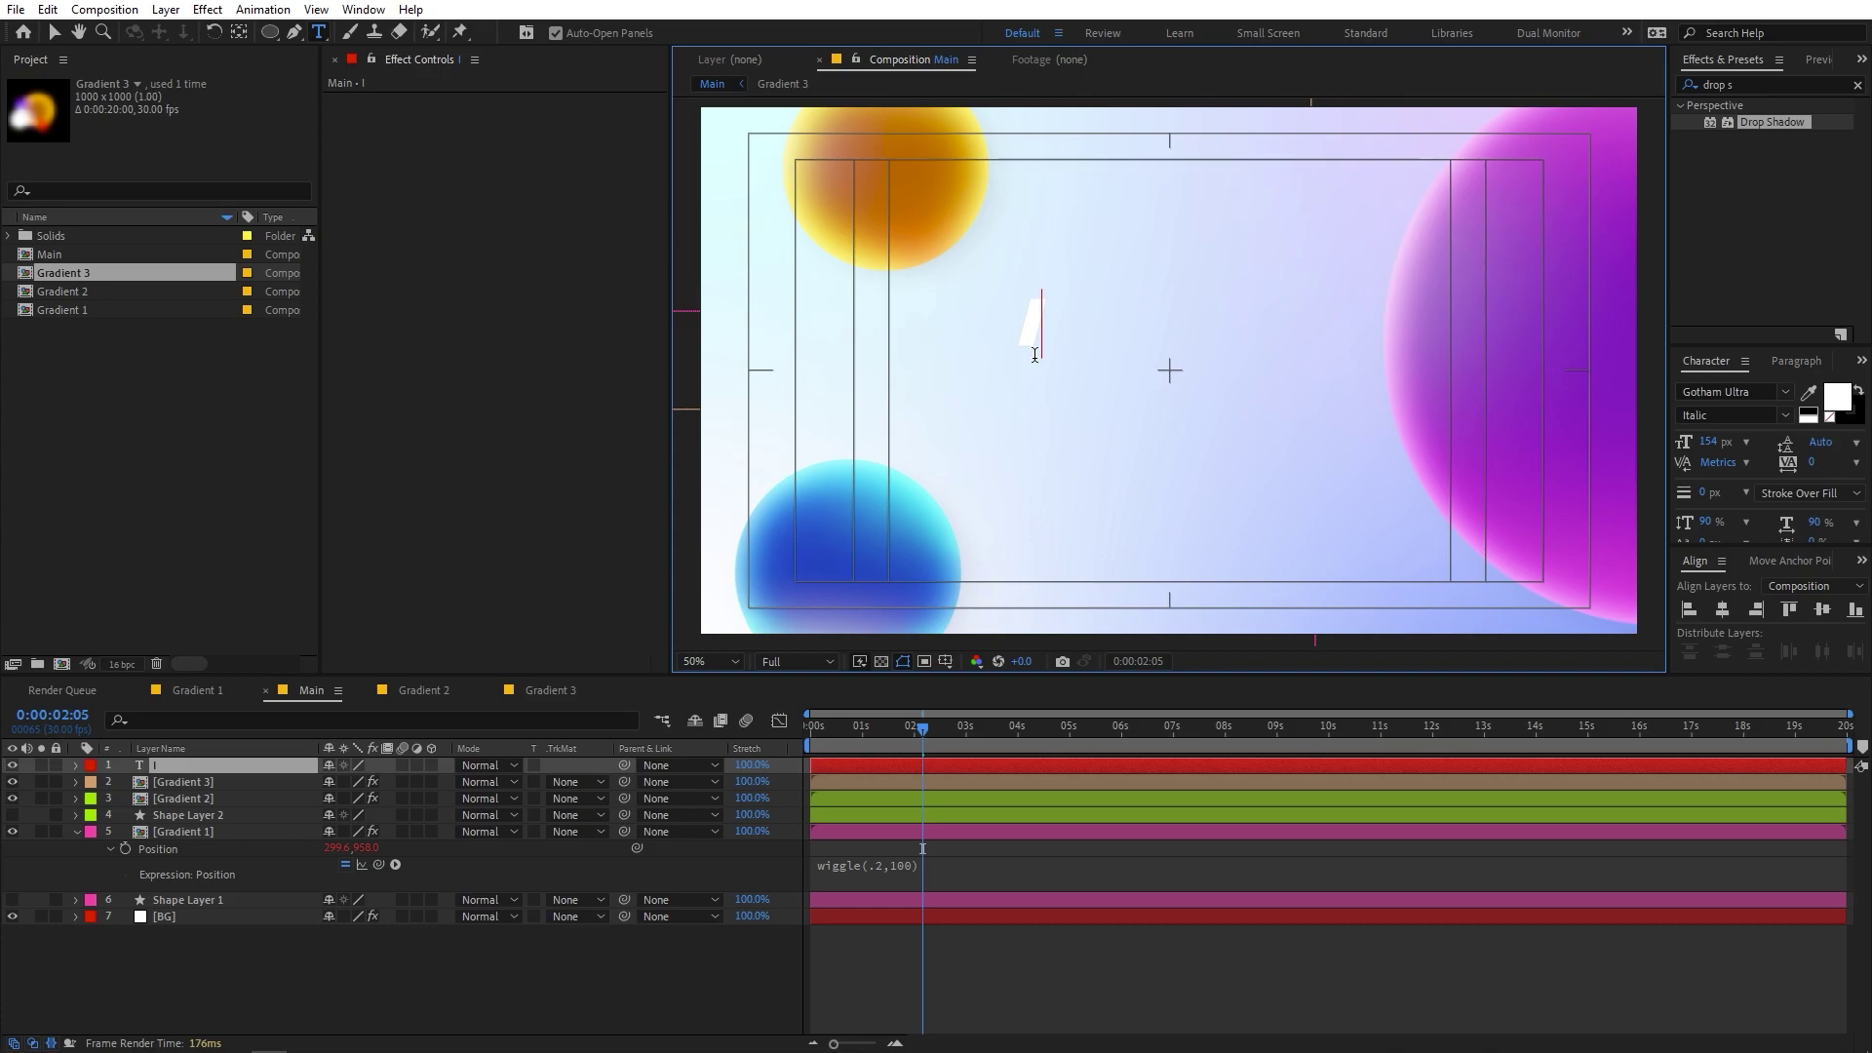
{"action": "type", "text": "PHONE 14"}
{"action": "key", "text": "Return"}
{"action": "type", "text": "PRO MAC"}
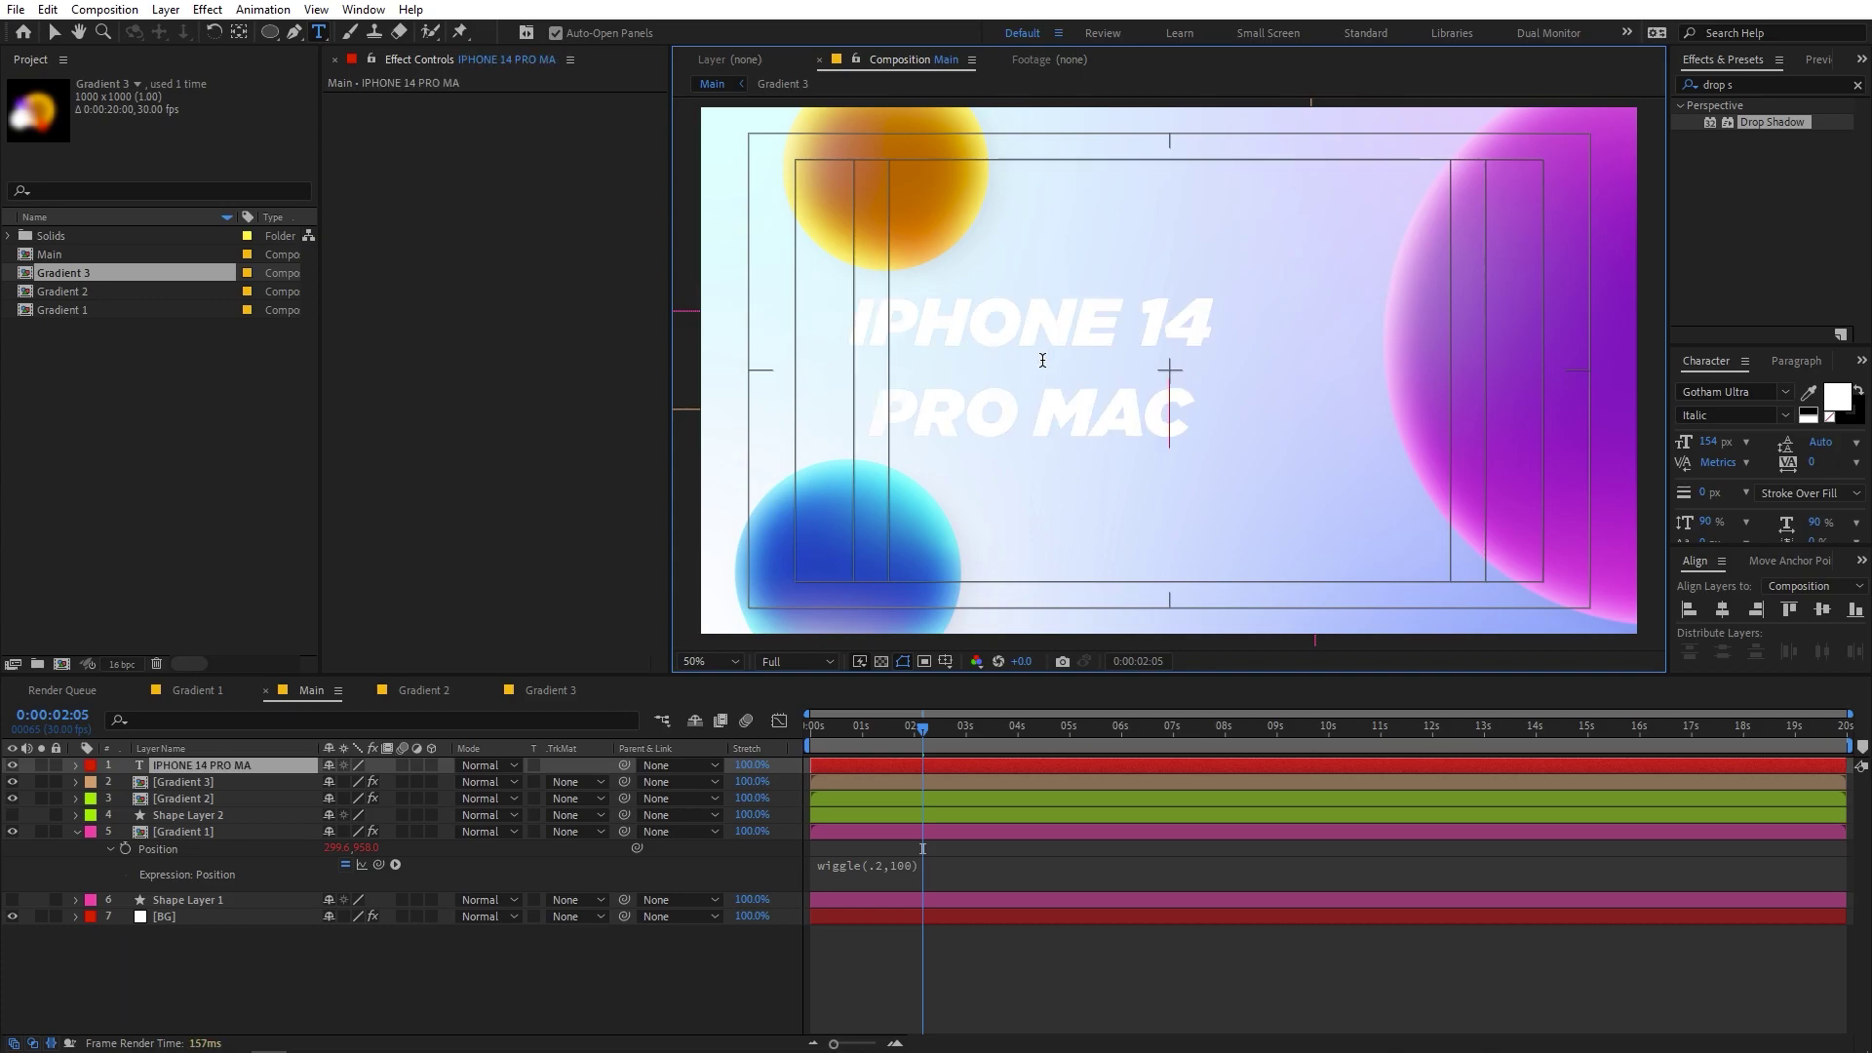
{"action": "key", "text": "BackSpace"}
{"action": "type", "text": "X"}
- Set the fill color of the IPHONE 14 text line to dark gray, 212121
{"action": "triple_click", "coordinate": [1042, 361]}
{"action": "right_click", "coordinate": [1005, 340]}
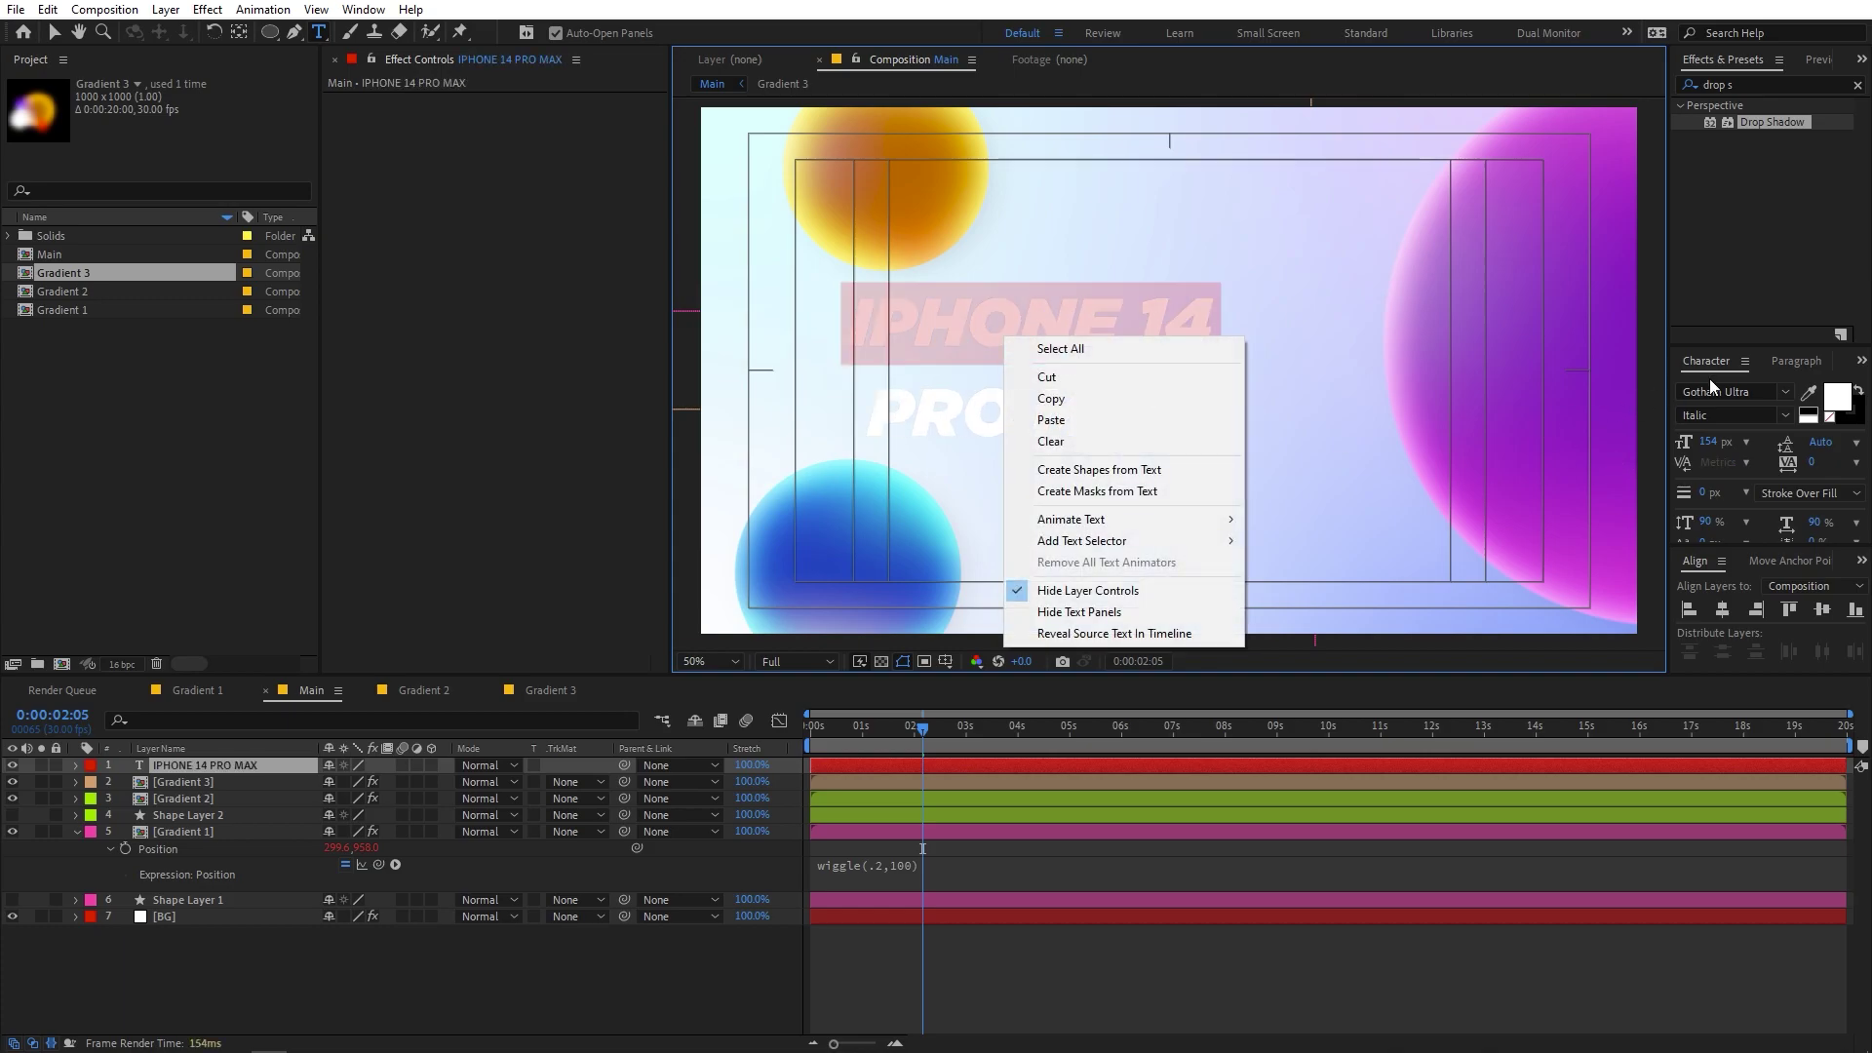
{"action": "left_click", "coordinate": [1827, 395]}
{"action": "left_click_drag", "start_coordinate": [190, 609], "coordinate": [80, 664]}
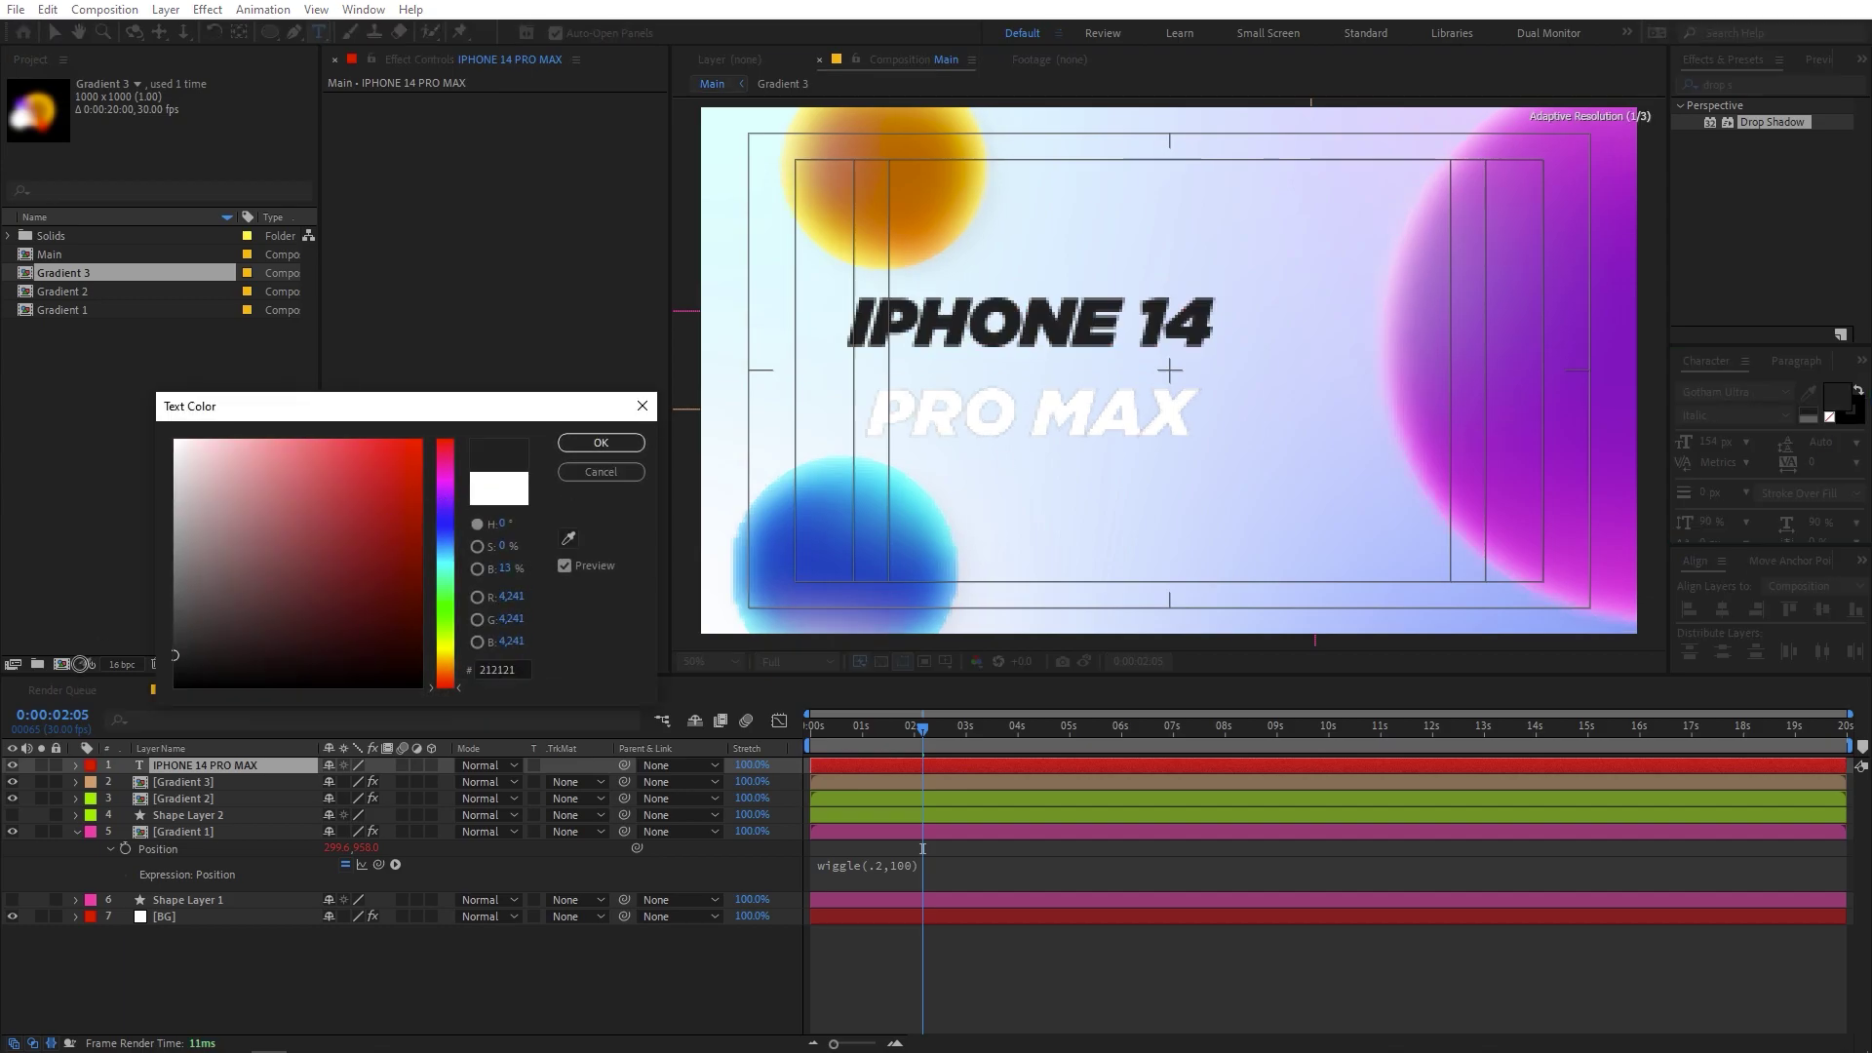
{"action": "left_click", "coordinate": [600, 442]}
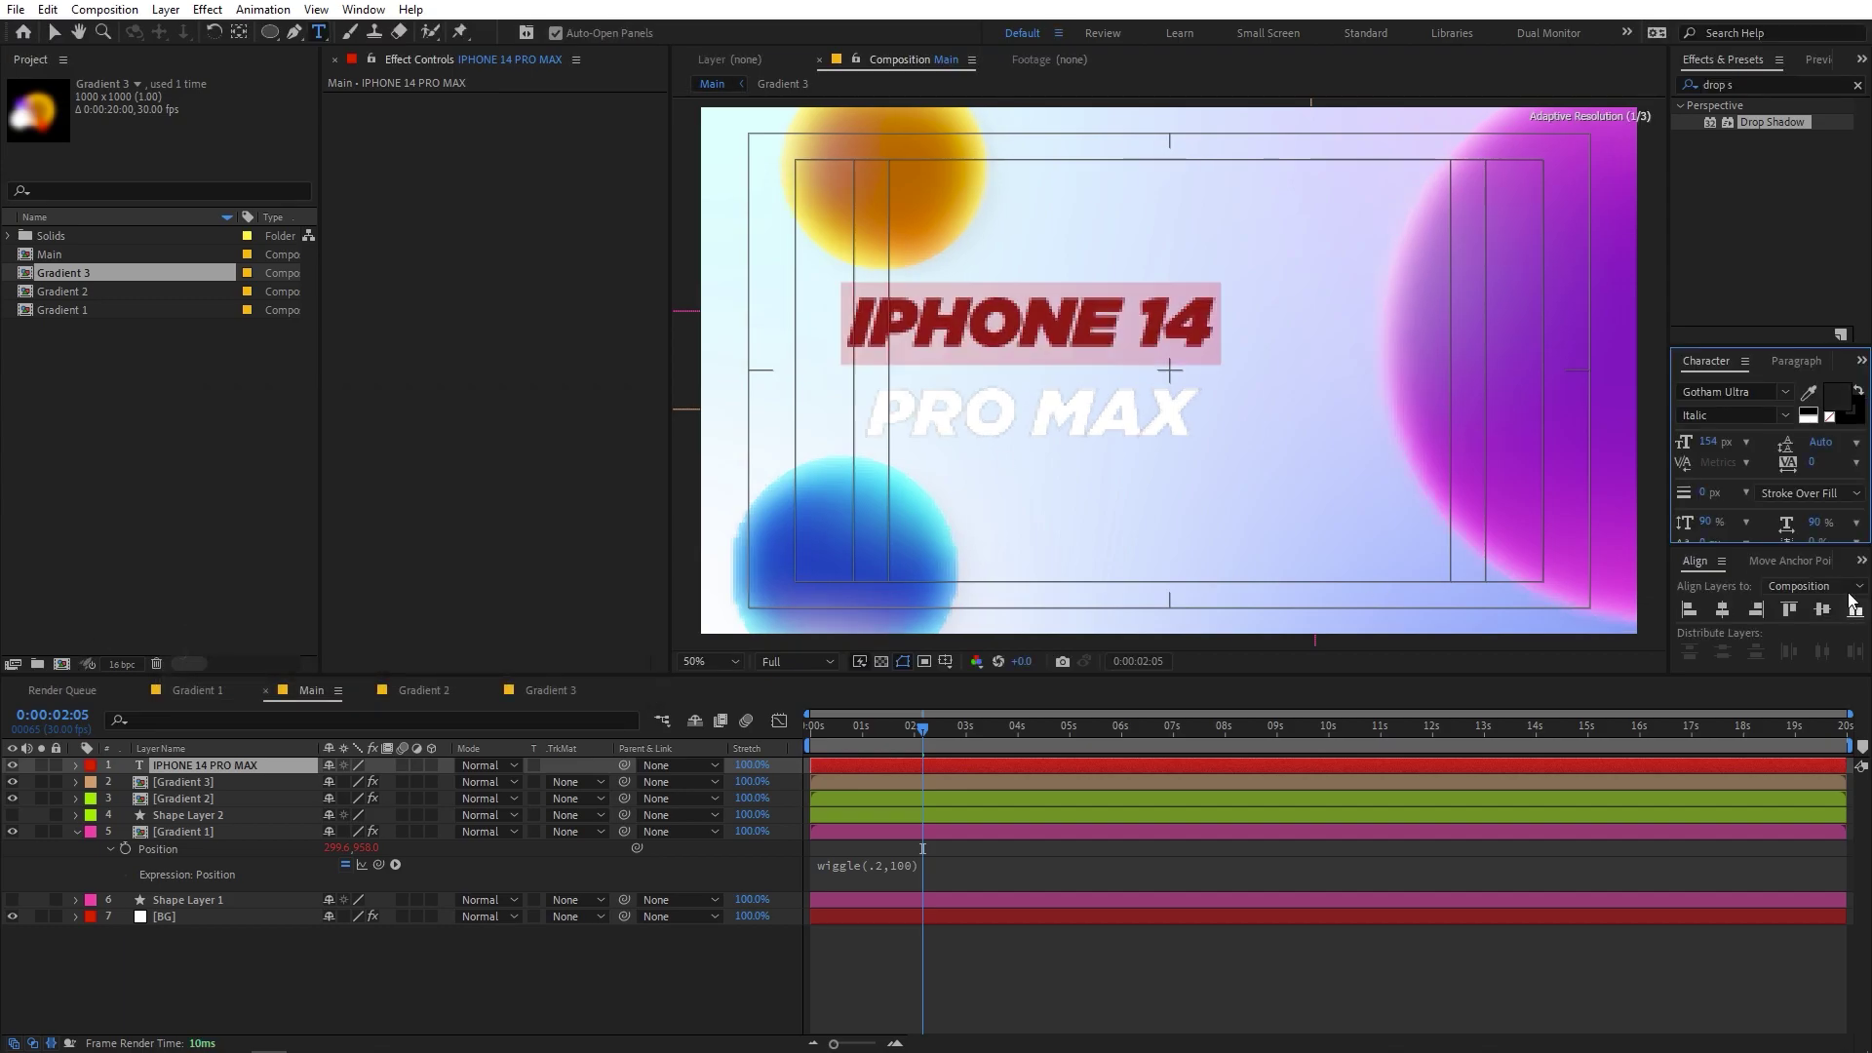
- Center the title horizontally in the composition and preview Main from the first frame
{"action": "left_click", "coordinate": [1723, 609]}
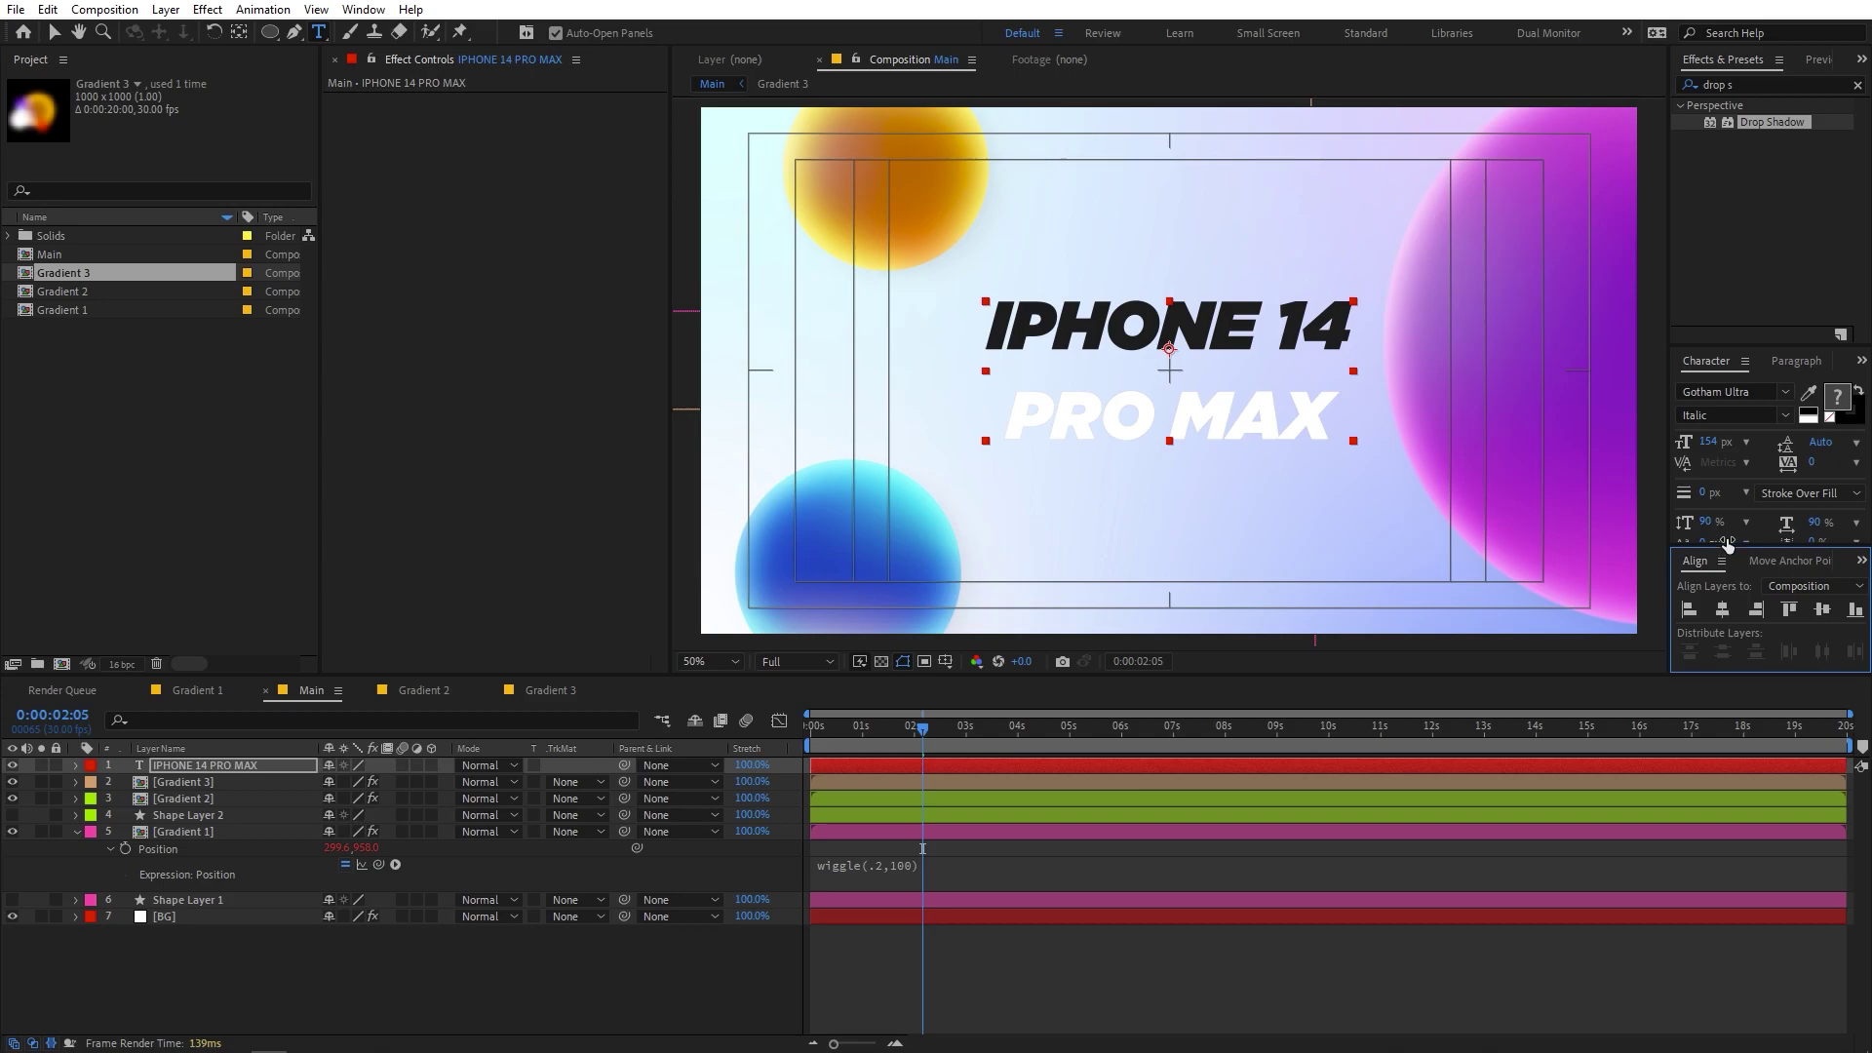
{"action": "left_click", "coordinate": [1763, 559]}
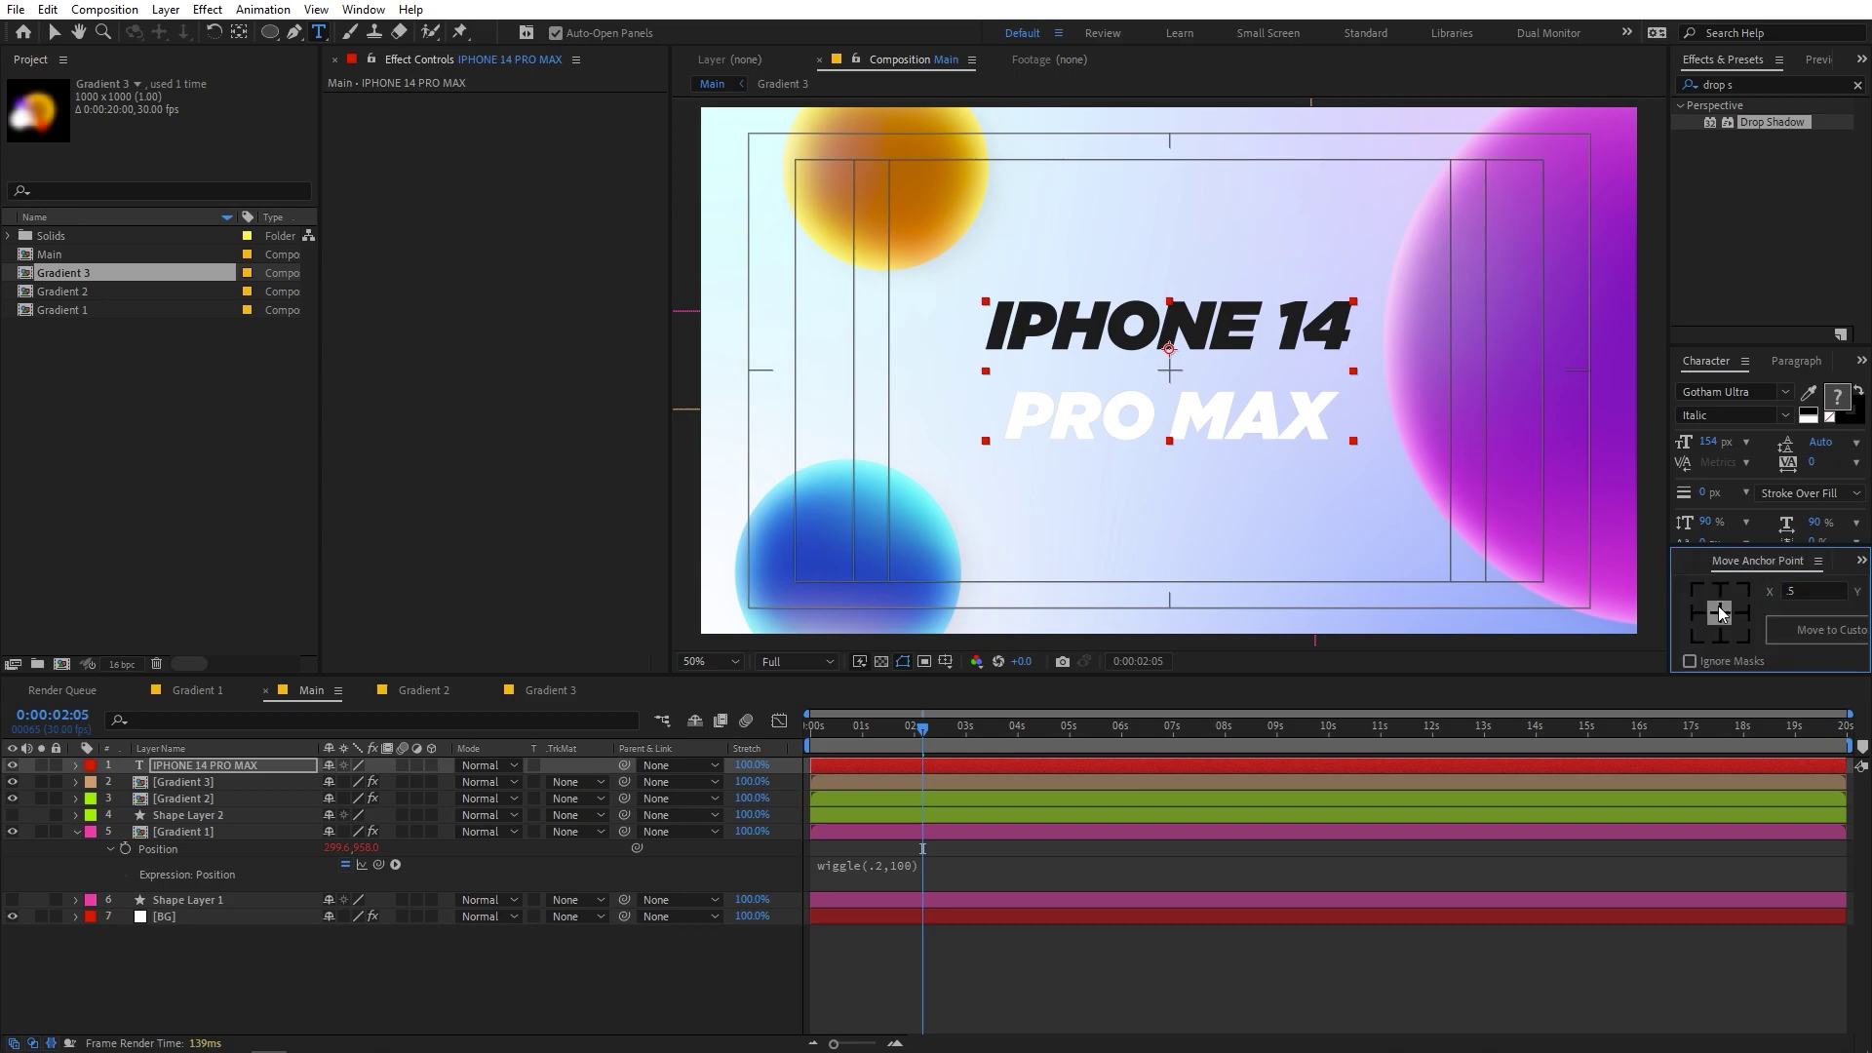
{"action": "left_click", "coordinate": [1097, 985]}
{"action": "key", "text": "Home"}
{"action": "key", "text": "space"}
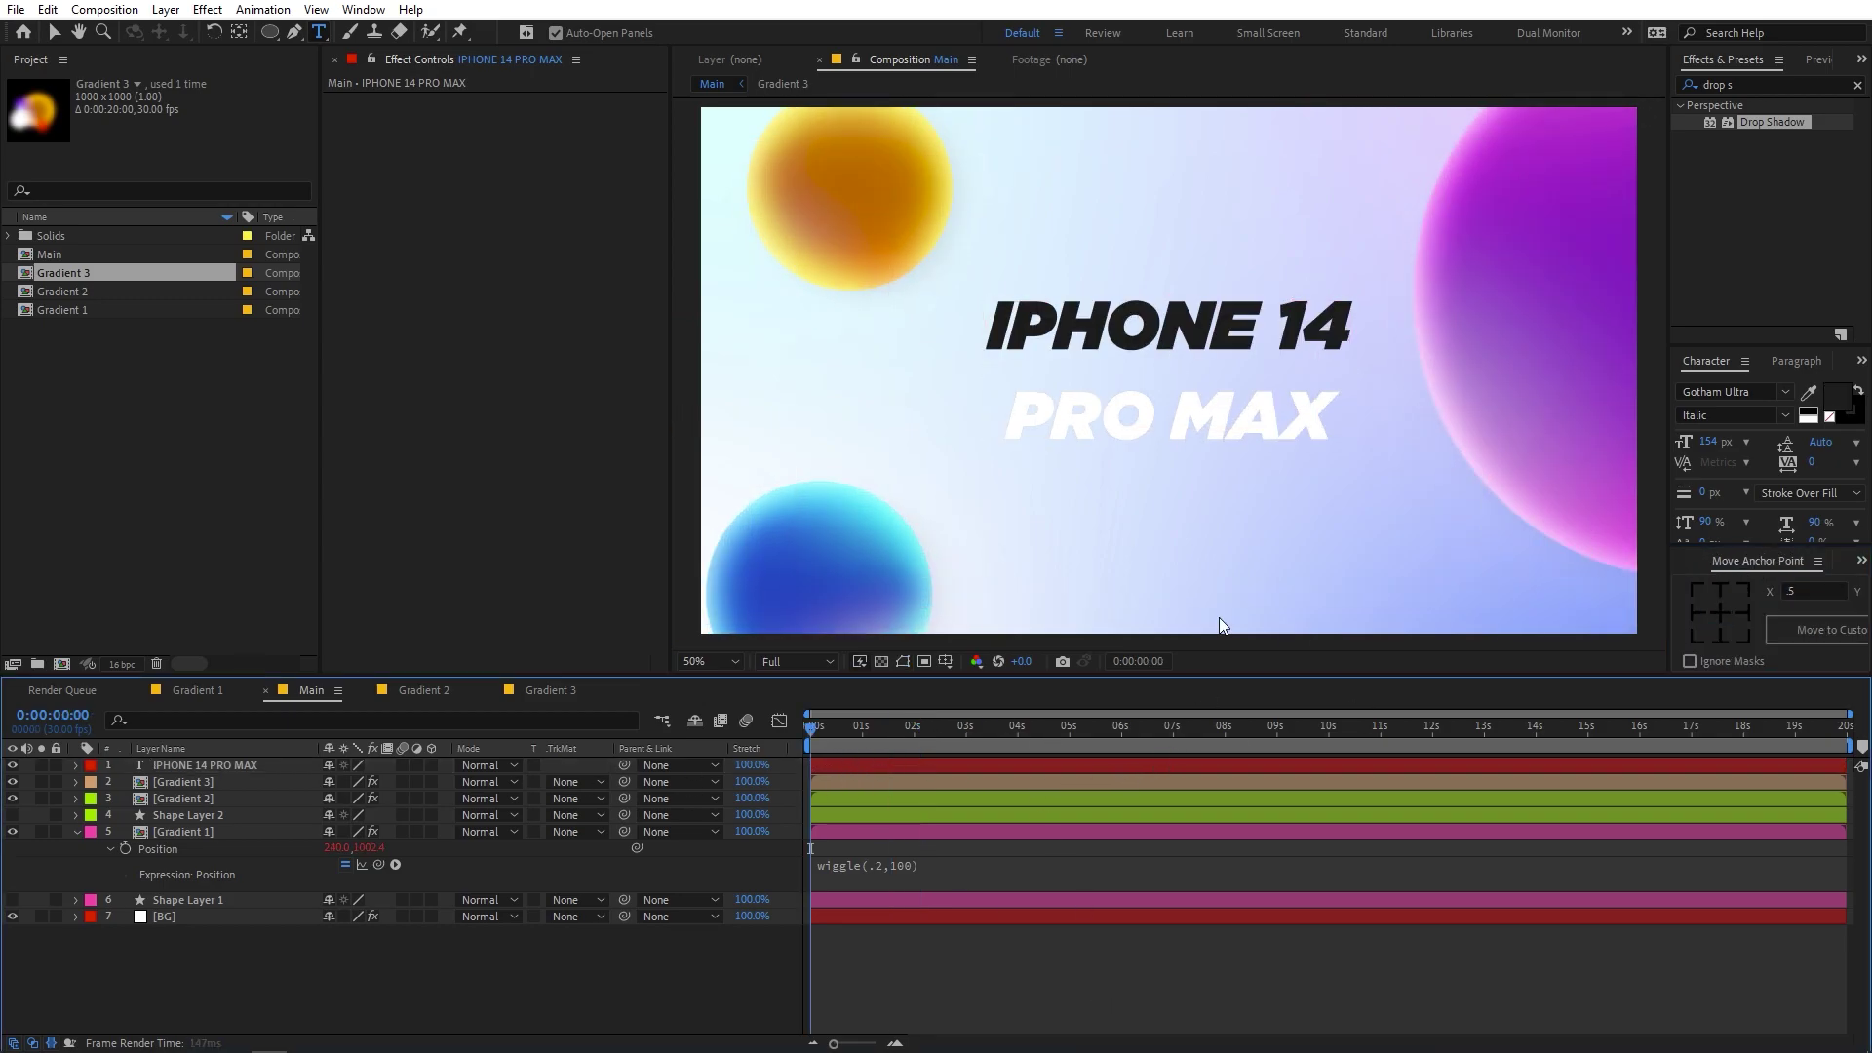
{"action": "key", "text": "space"}
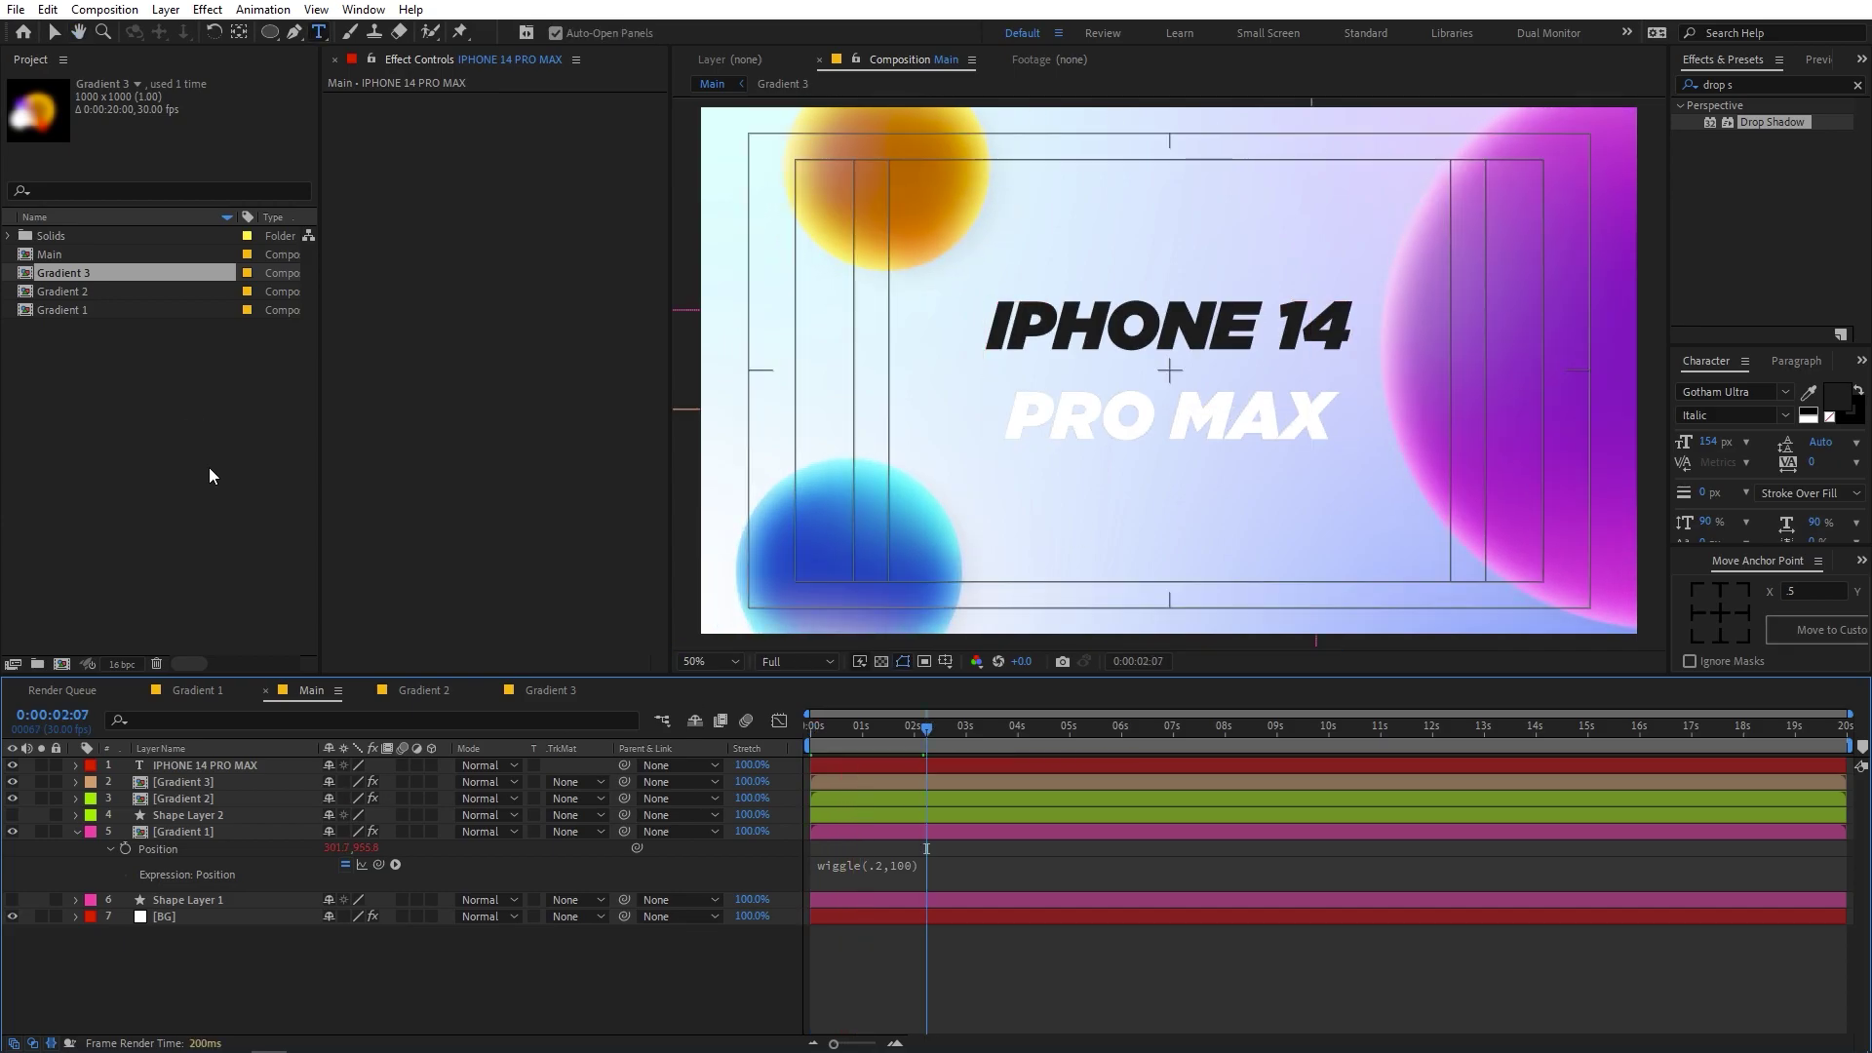
- Add a new null object to the Main composition
{"action": "left_click", "coordinate": [166, 9]}
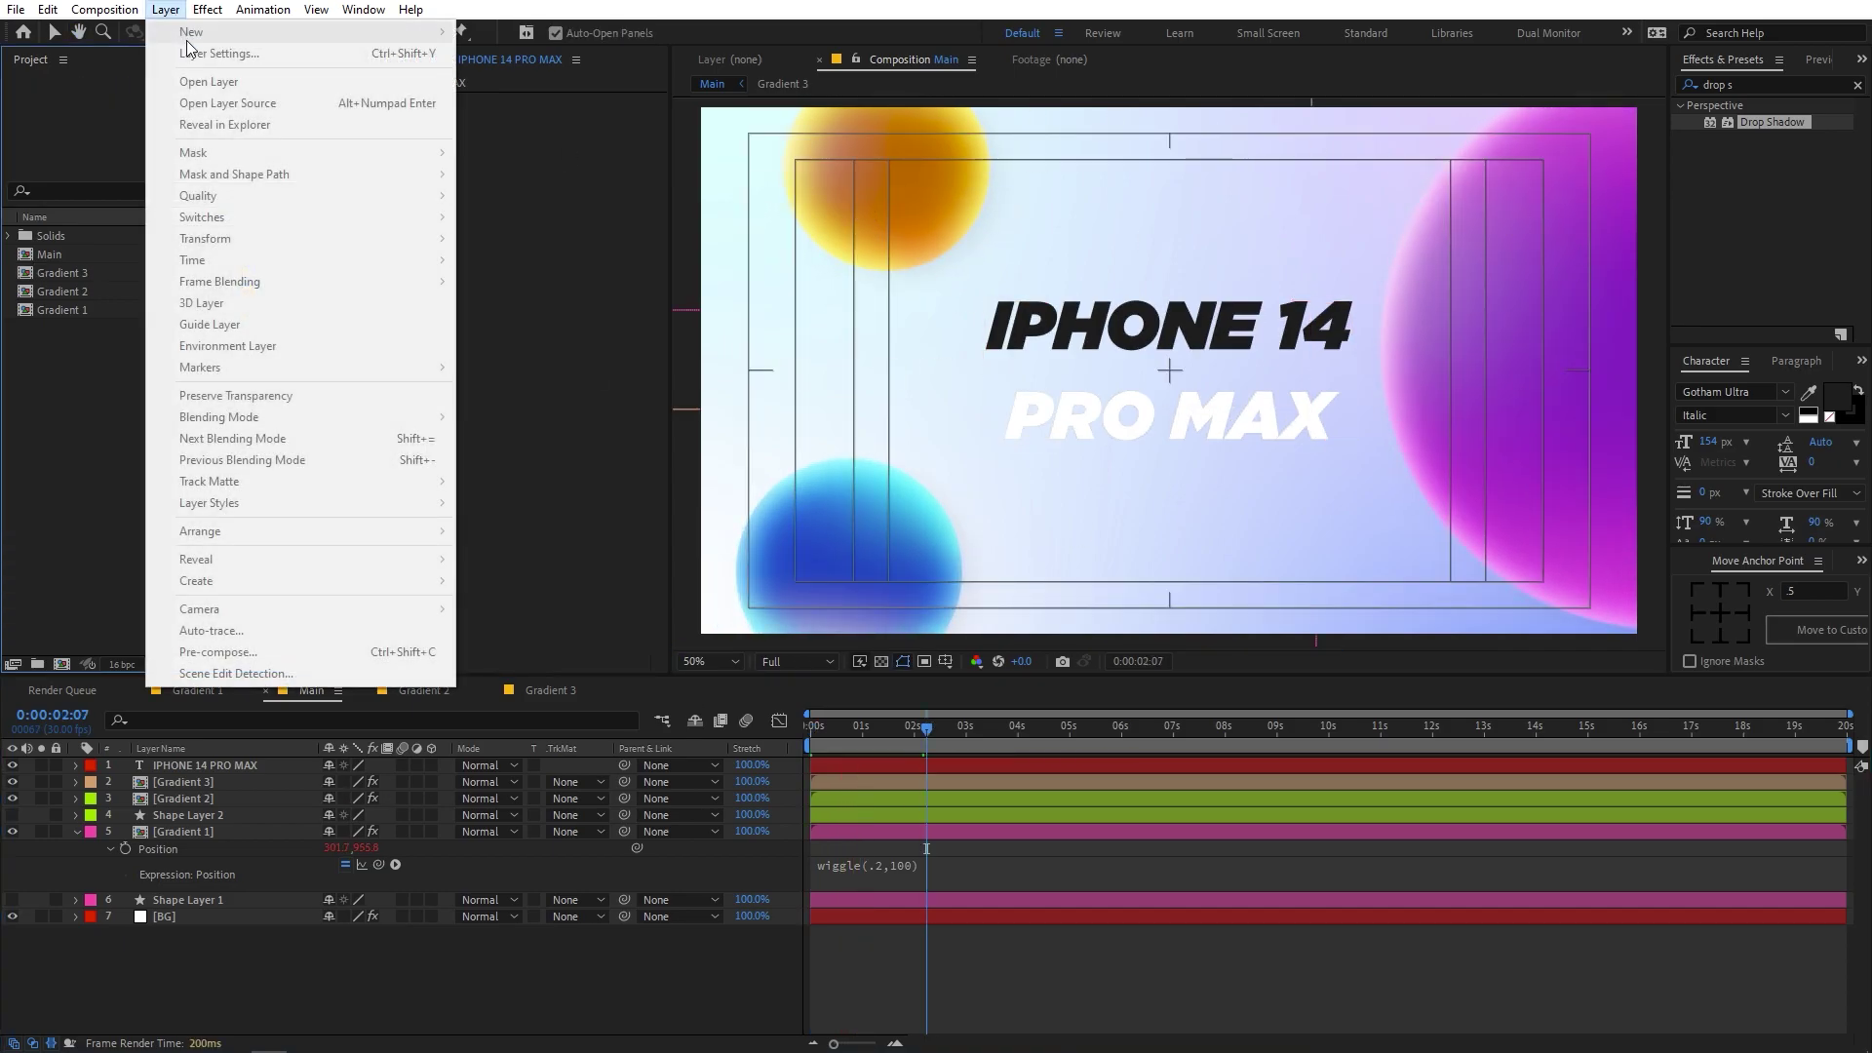
{"action": "left_click", "coordinate": [417, 979]}
{"action": "left_click", "coordinate": [166, 10]}
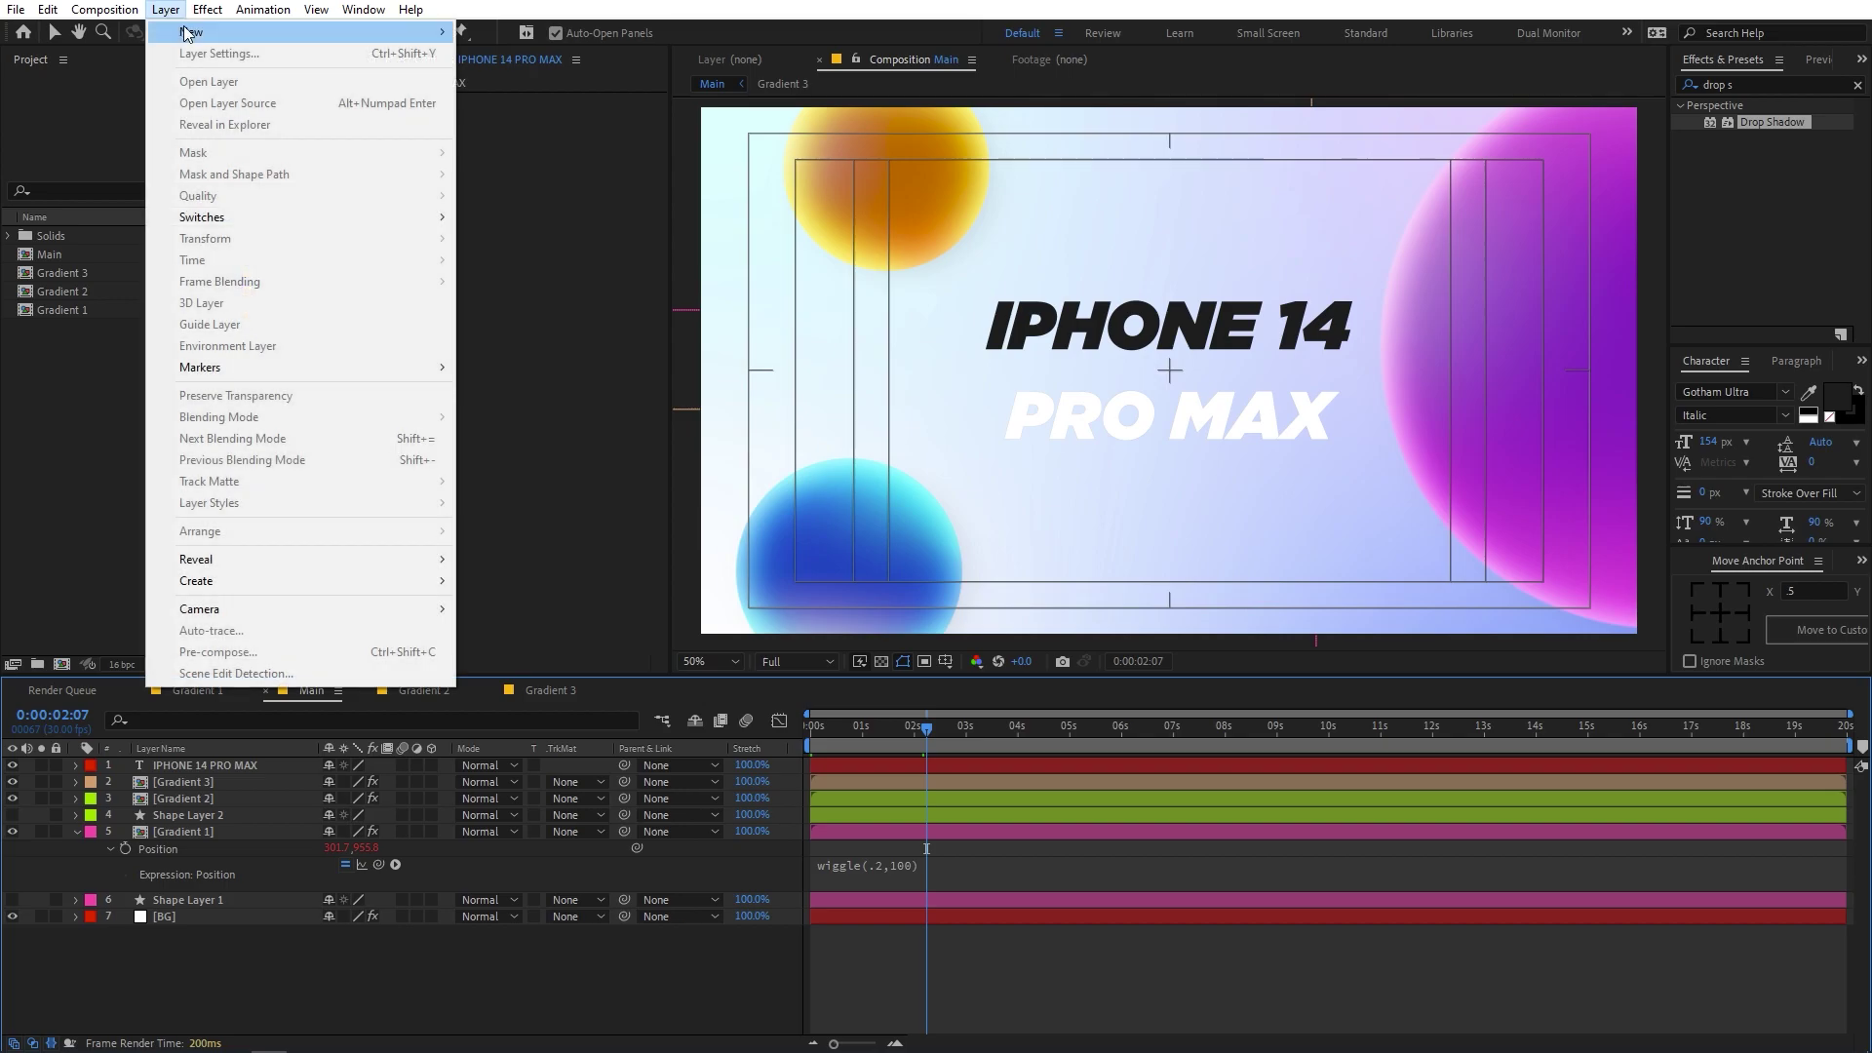
{"action": "mouse_move", "coordinate": [191, 31]}
{"action": "left_click", "coordinate": [514, 117]}
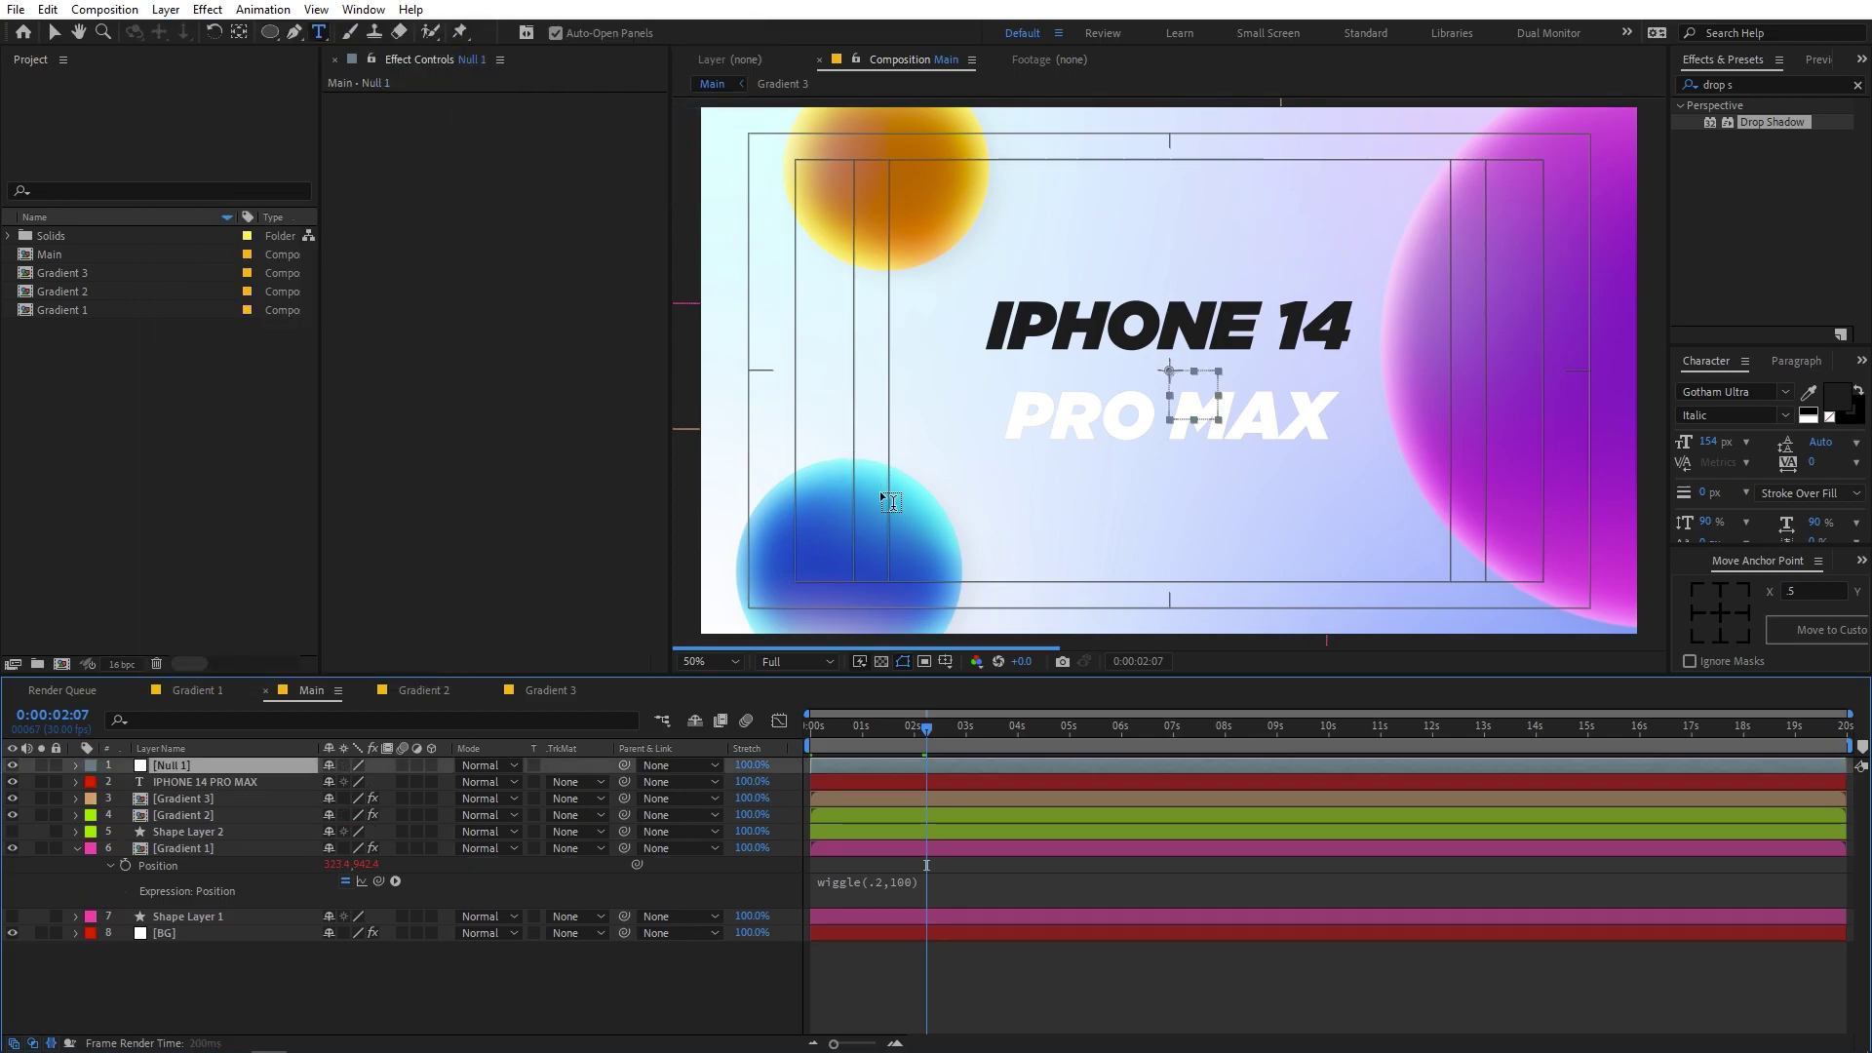
- Parent the Gradient 3, Gradient 2 and Gradient 1 layers to Null 1
{"action": "left_click", "coordinate": [197, 802]}
{"action": "left_click", "coordinate": [187, 817], "text": "shift"}
{"action": "left_click", "coordinate": [179, 850], "text": "ctrl"}
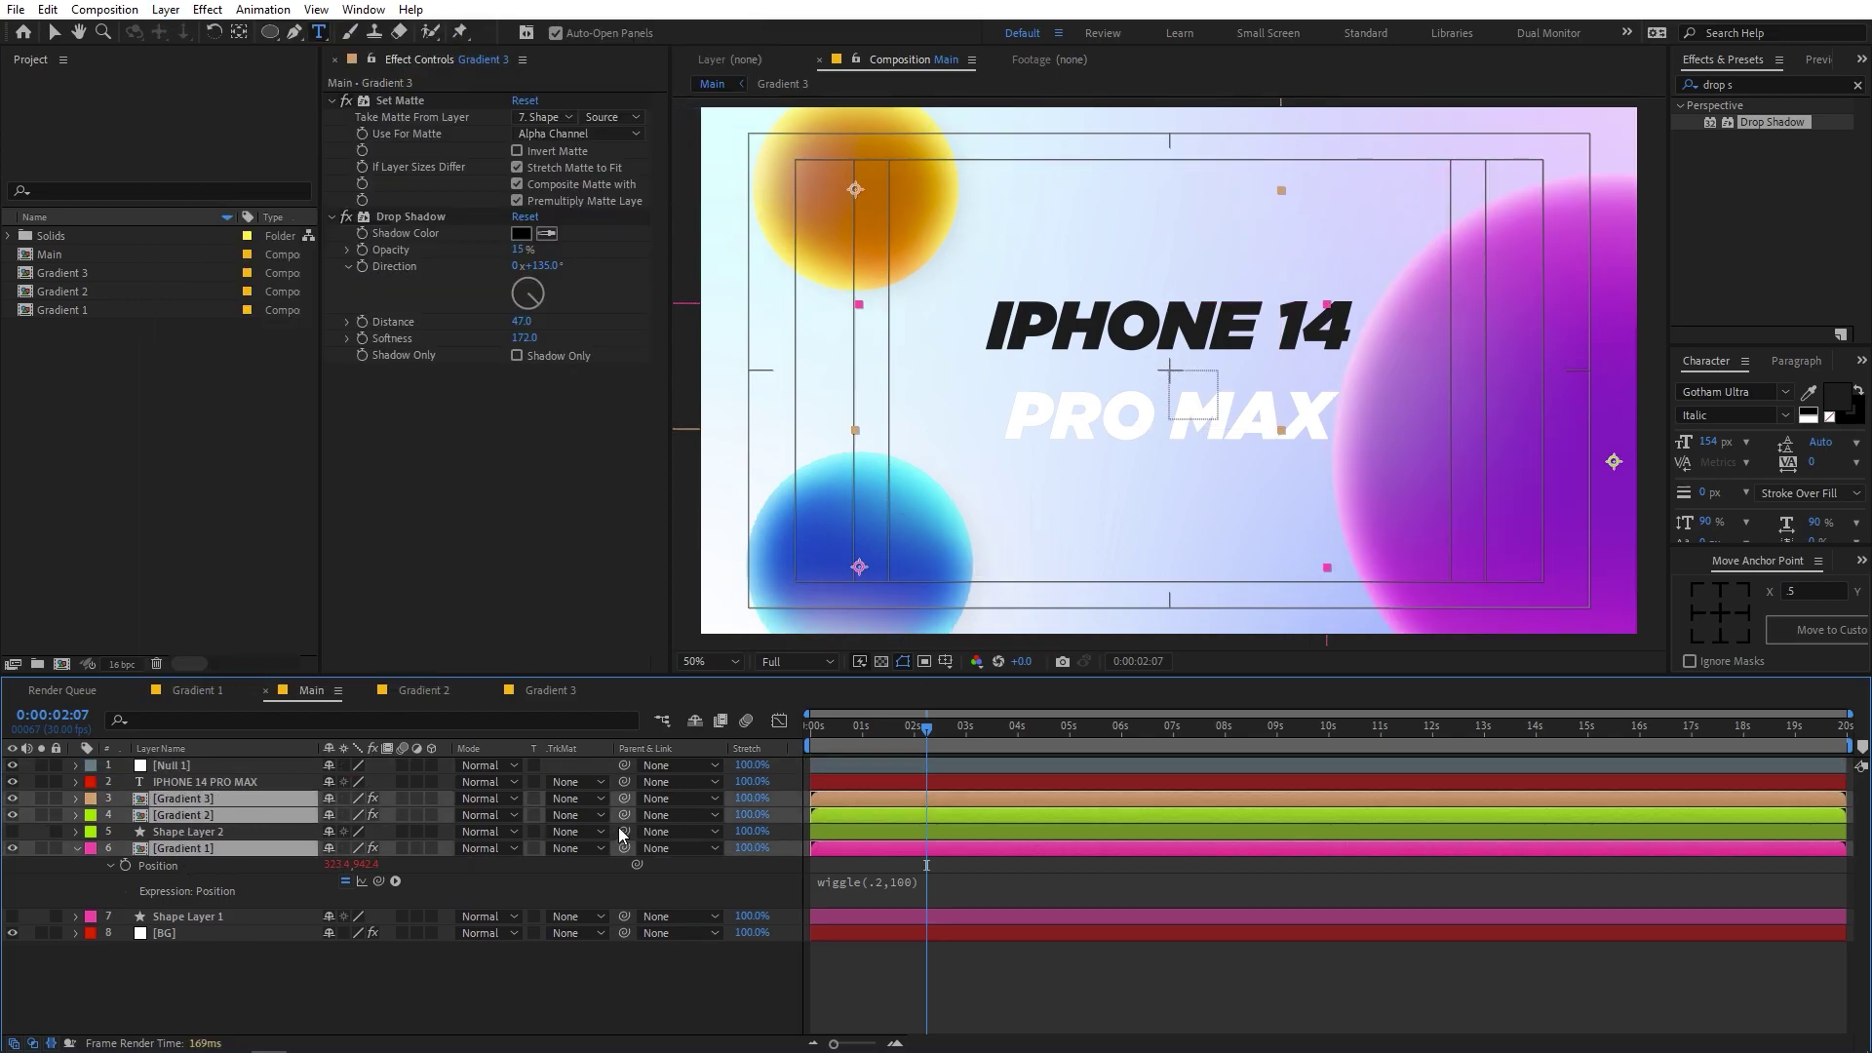
{"action": "left_click_drag", "start_coordinate": [623, 799], "coordinate": [190, 763]}
- Keyframe Null 1's scale at 100% at 0:00:02:07 and at 340% on the first frame
{"action": "left_click", "coordinate": [190, 766]}
{"action": "key", "text": "s"}
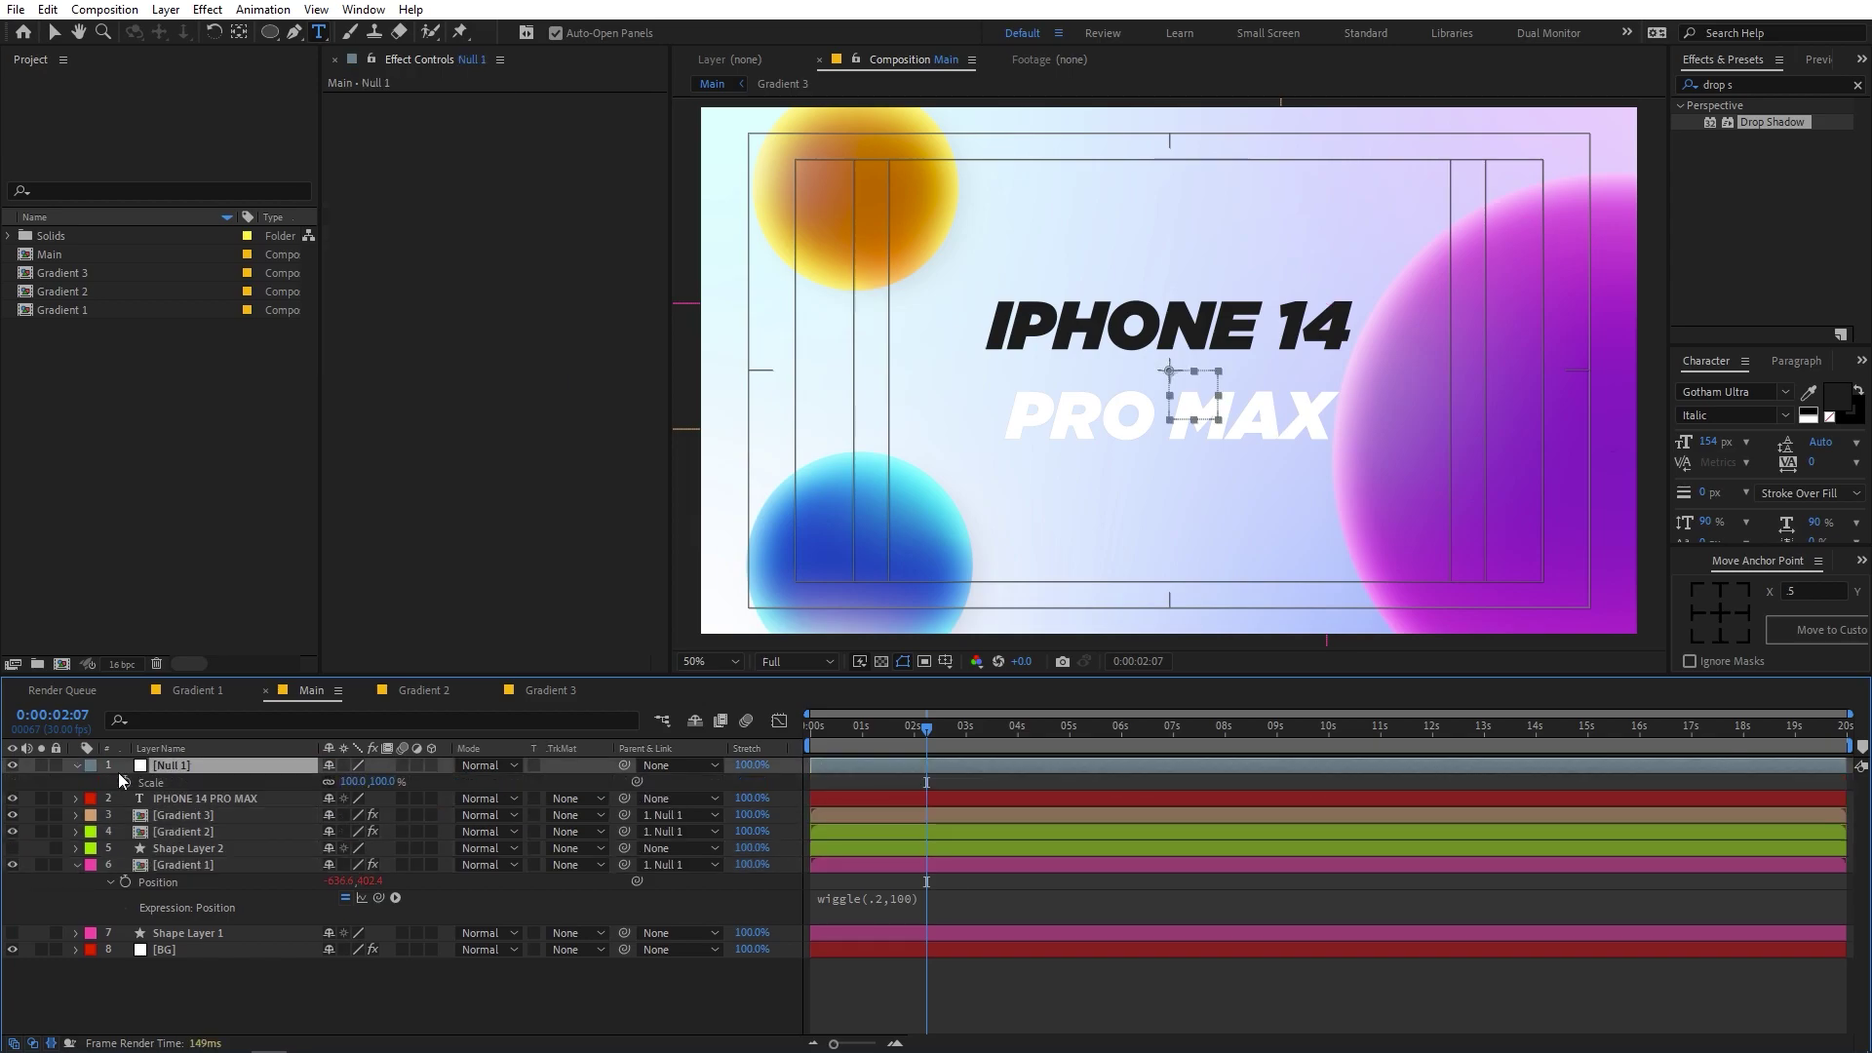
{"action": "left_click", "coordinate": [125, 781]}
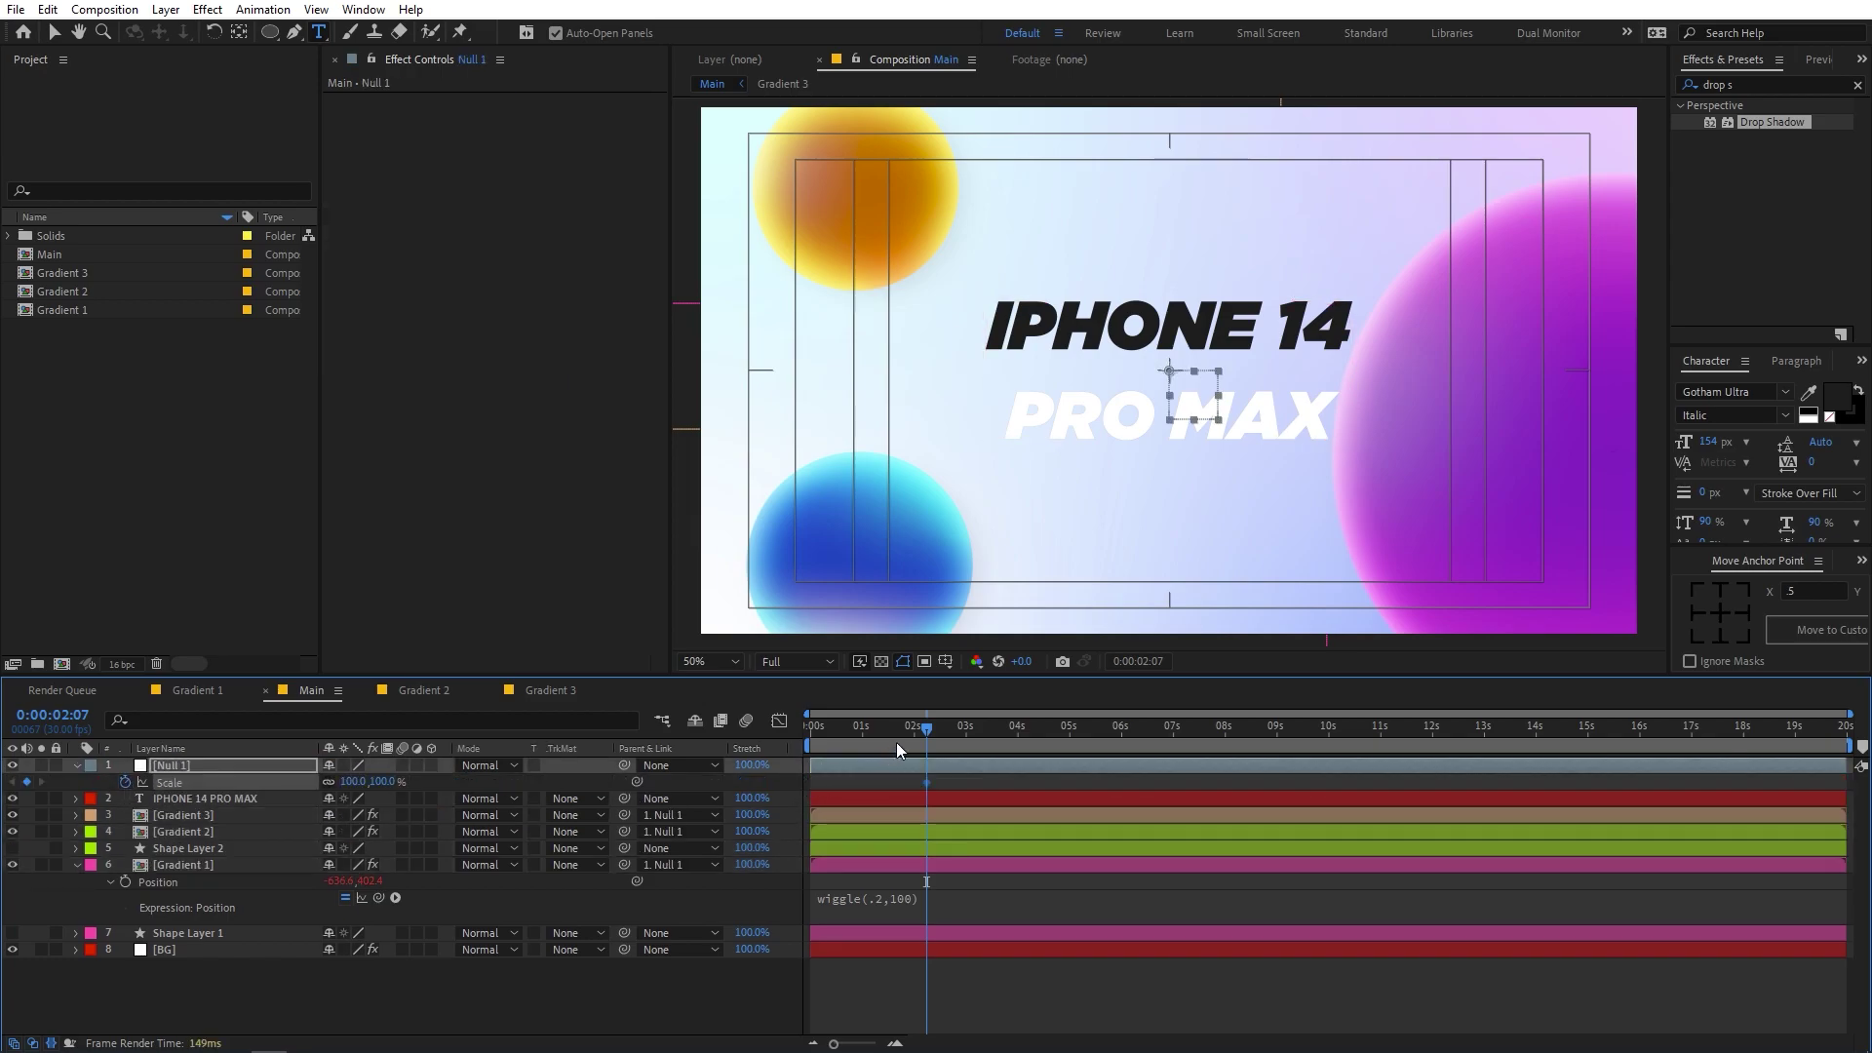
{"action": "key", "text": "Home"}
{"action": "left_click_drag", "start_coordinate": [373, 782], "coordinate": [581, 783]}
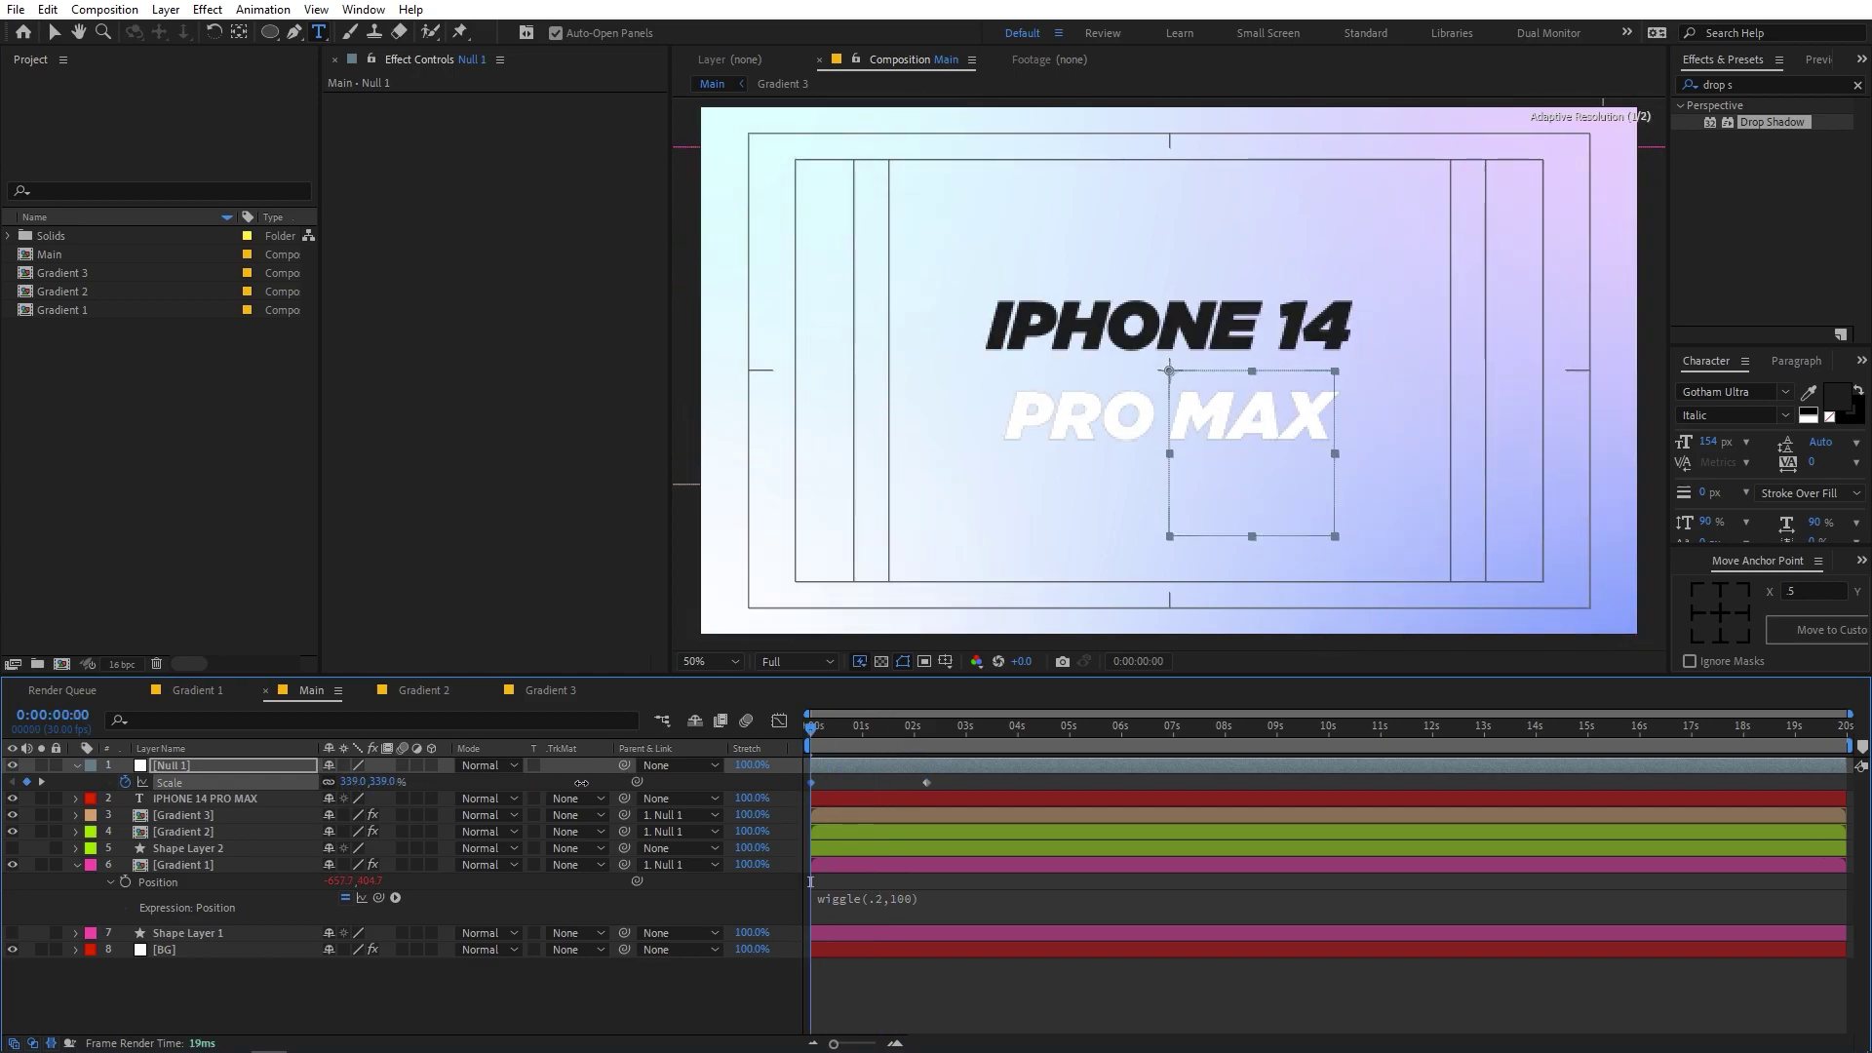
- Apply Easy Ease to both of Null 1's scale keyframes
{"action": "left_click_drag", "start_coordinate": [992, 780], "coordinate": [772, 790]}
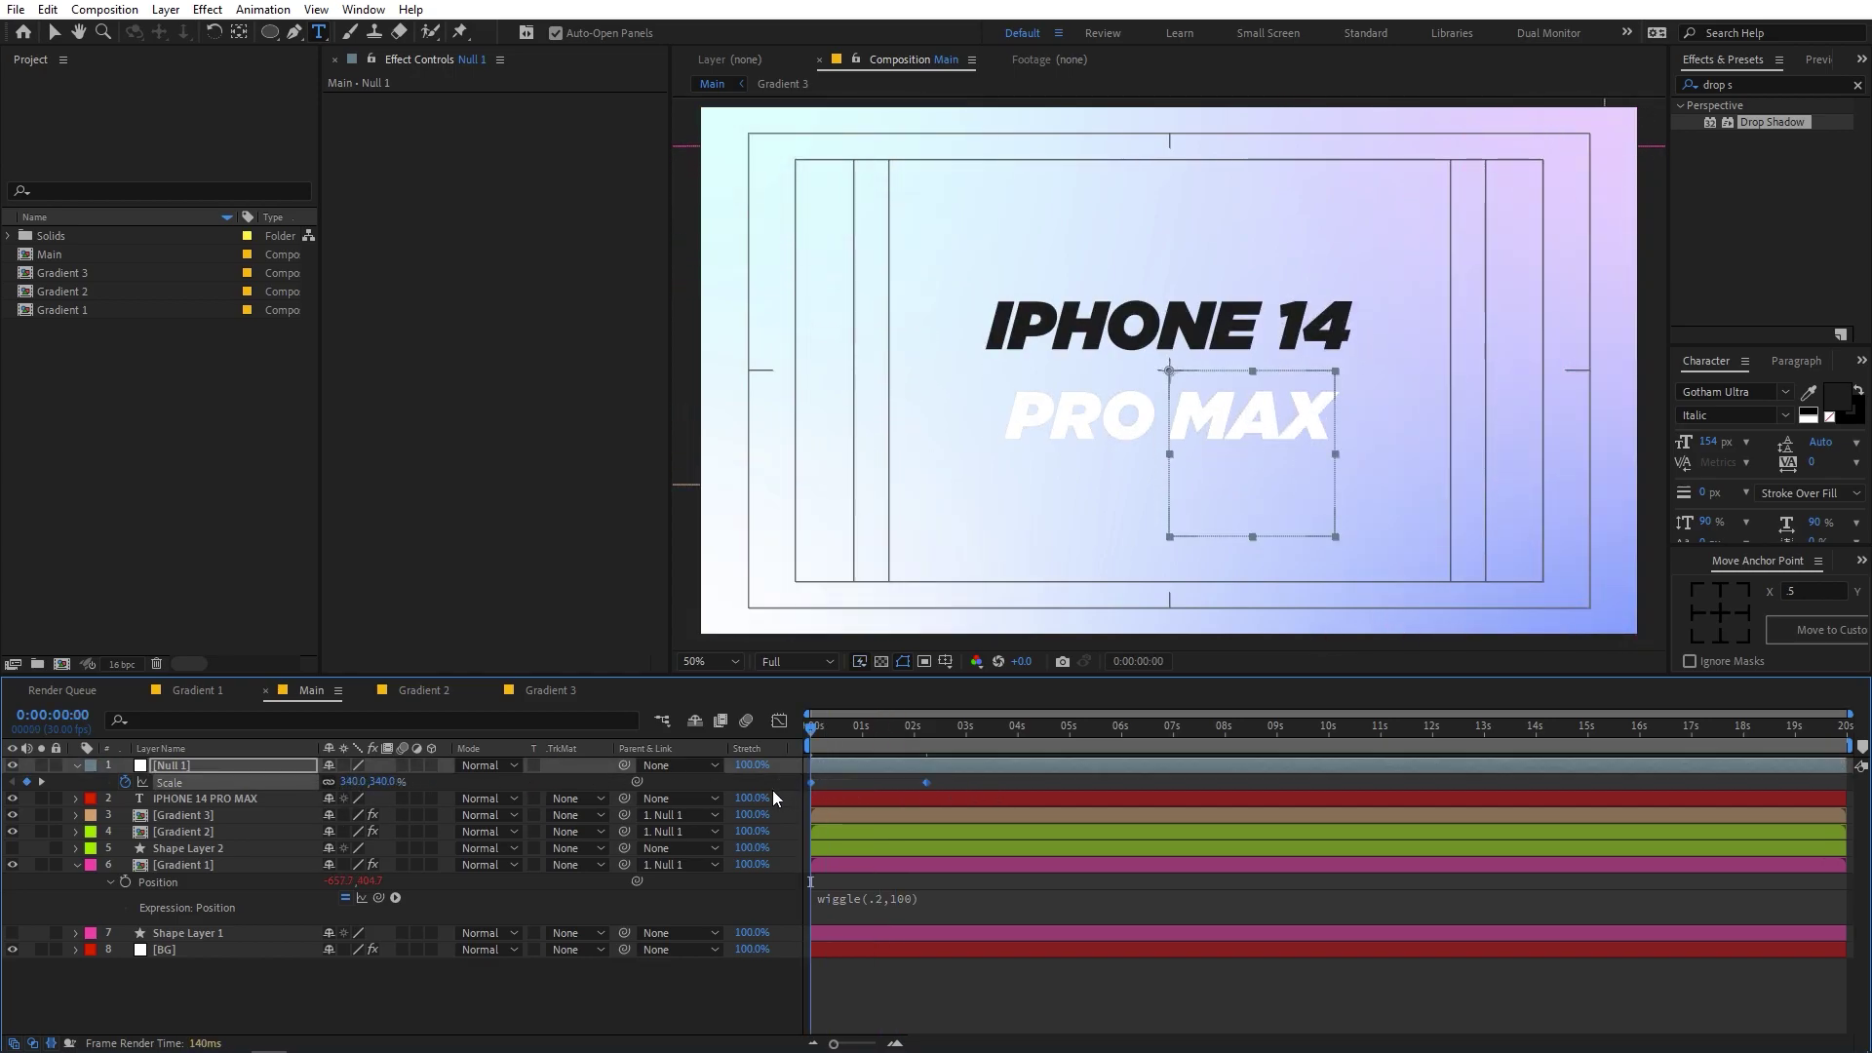
{"action": "right_click", "coordinate": [809, 782]}
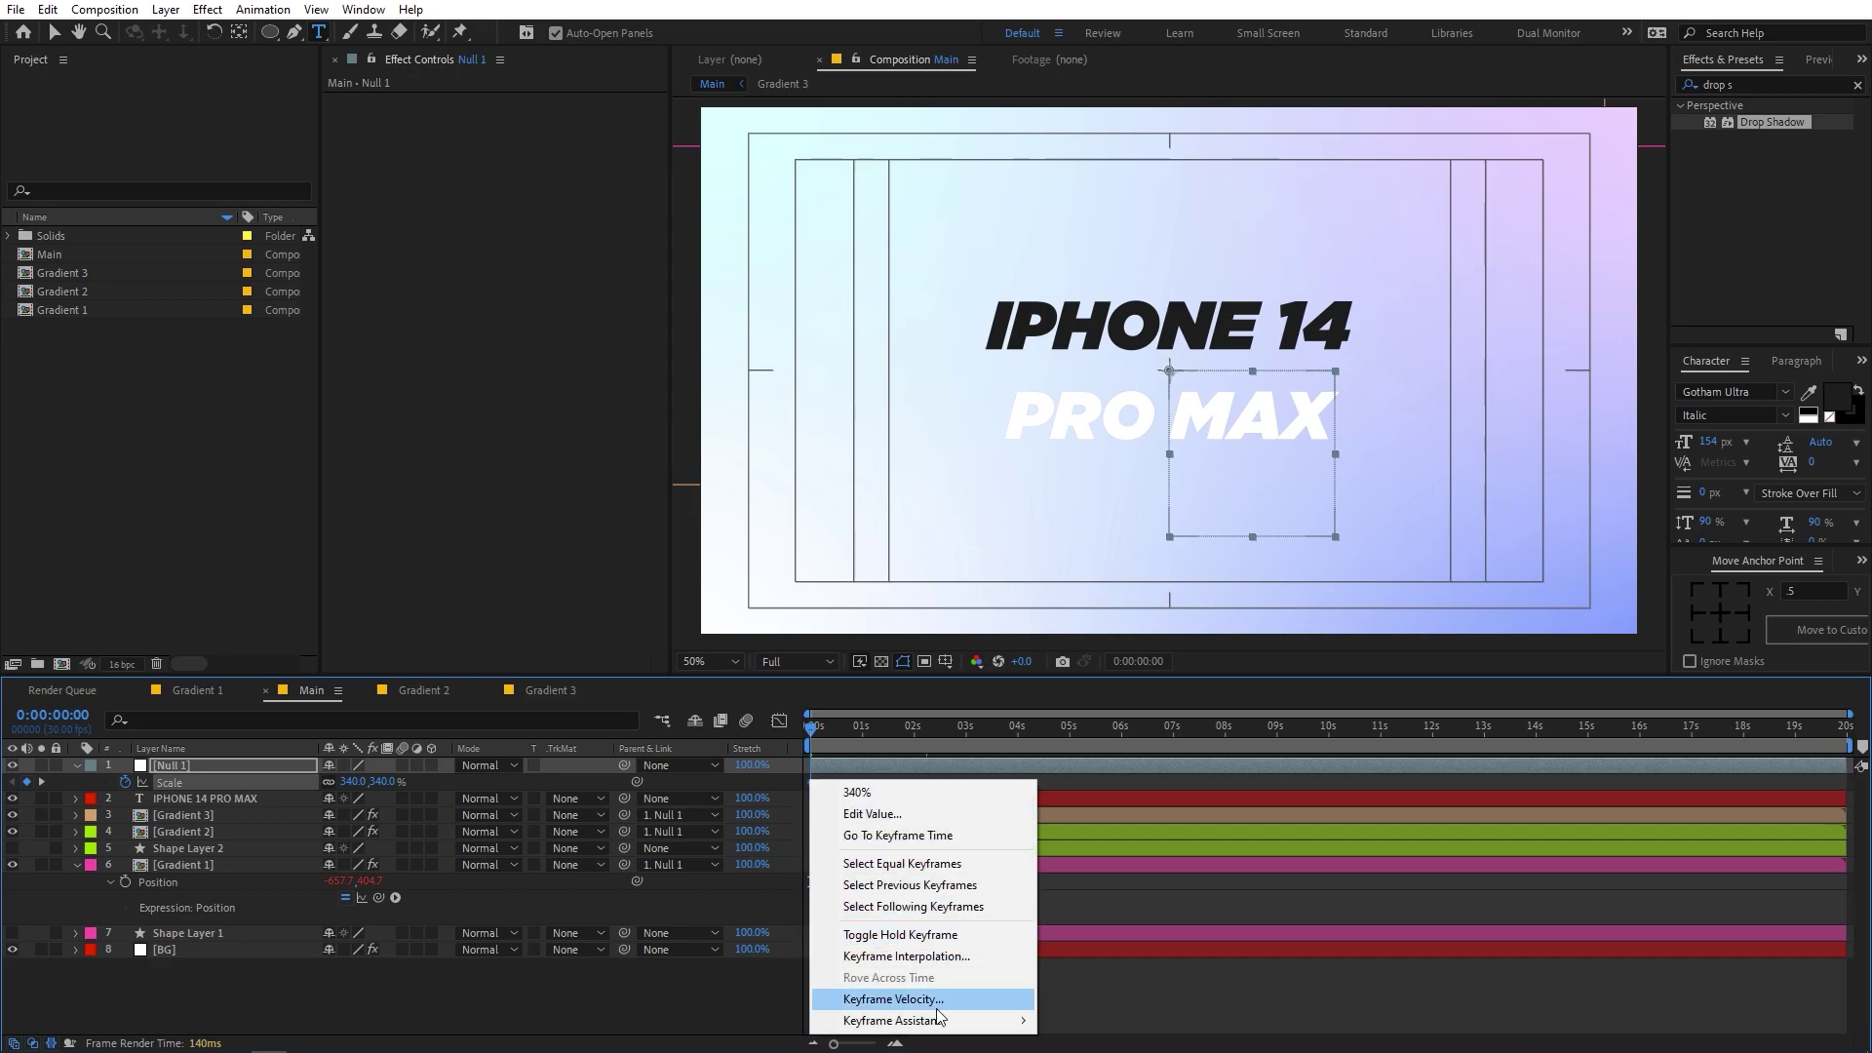
{"action": "mouse_move", "coordinate": [892, 1020]}
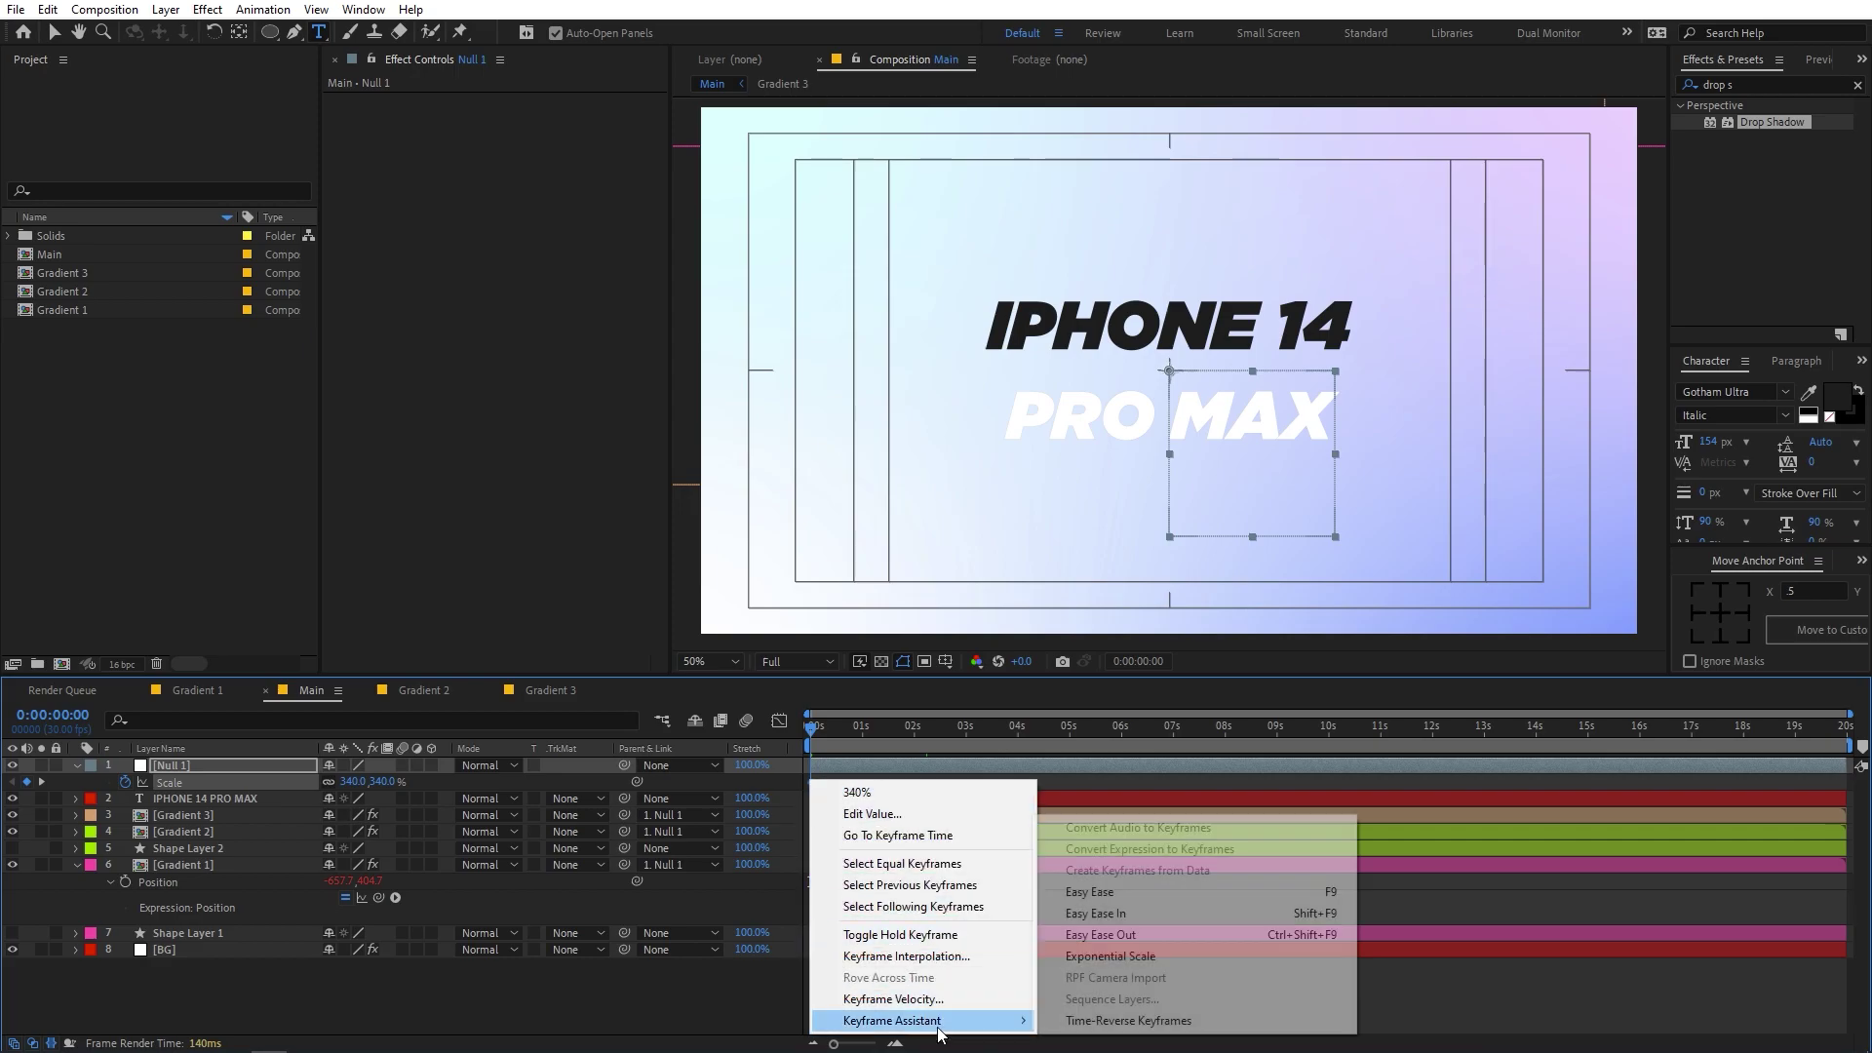
{"action": "left_click", "coordinate": [1115, 899]}
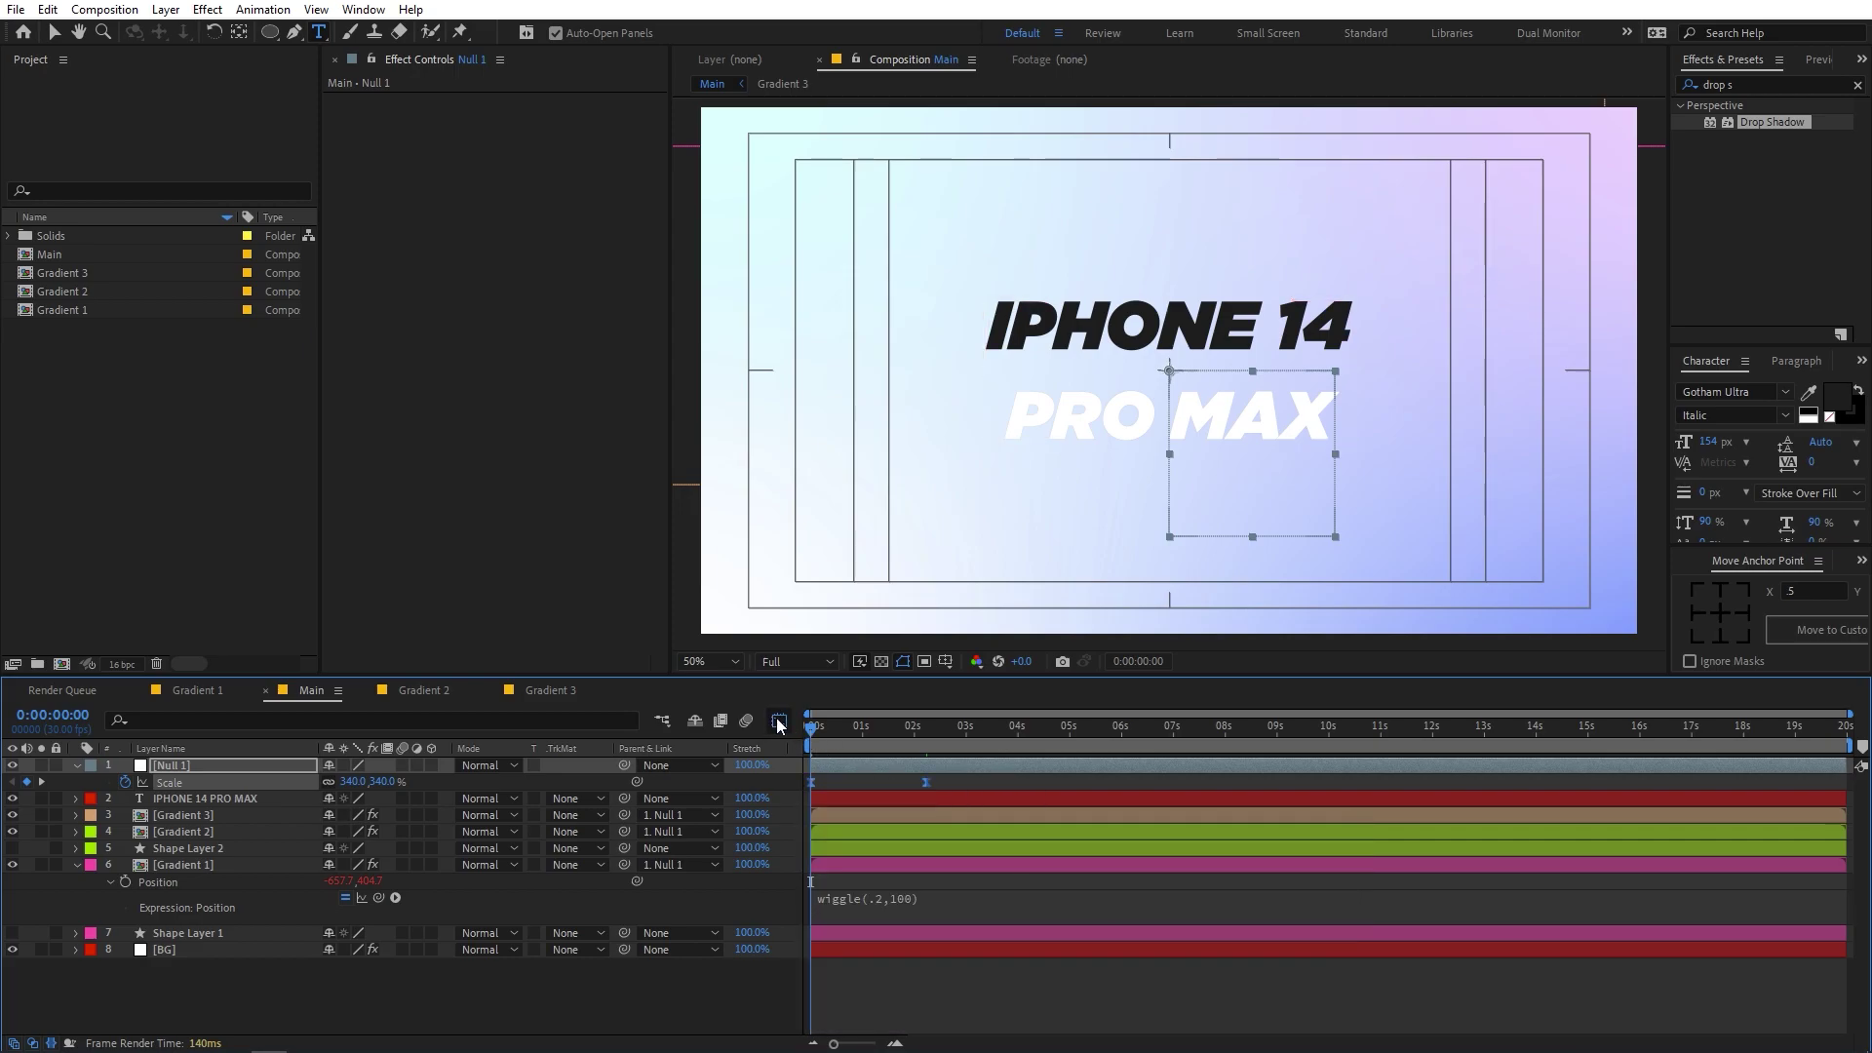
- Reshape the speed graph of Null 1's scale so the speed peaks near the start and eases out slowly
{"action": "left_click", "coordinate": [779, 722]}
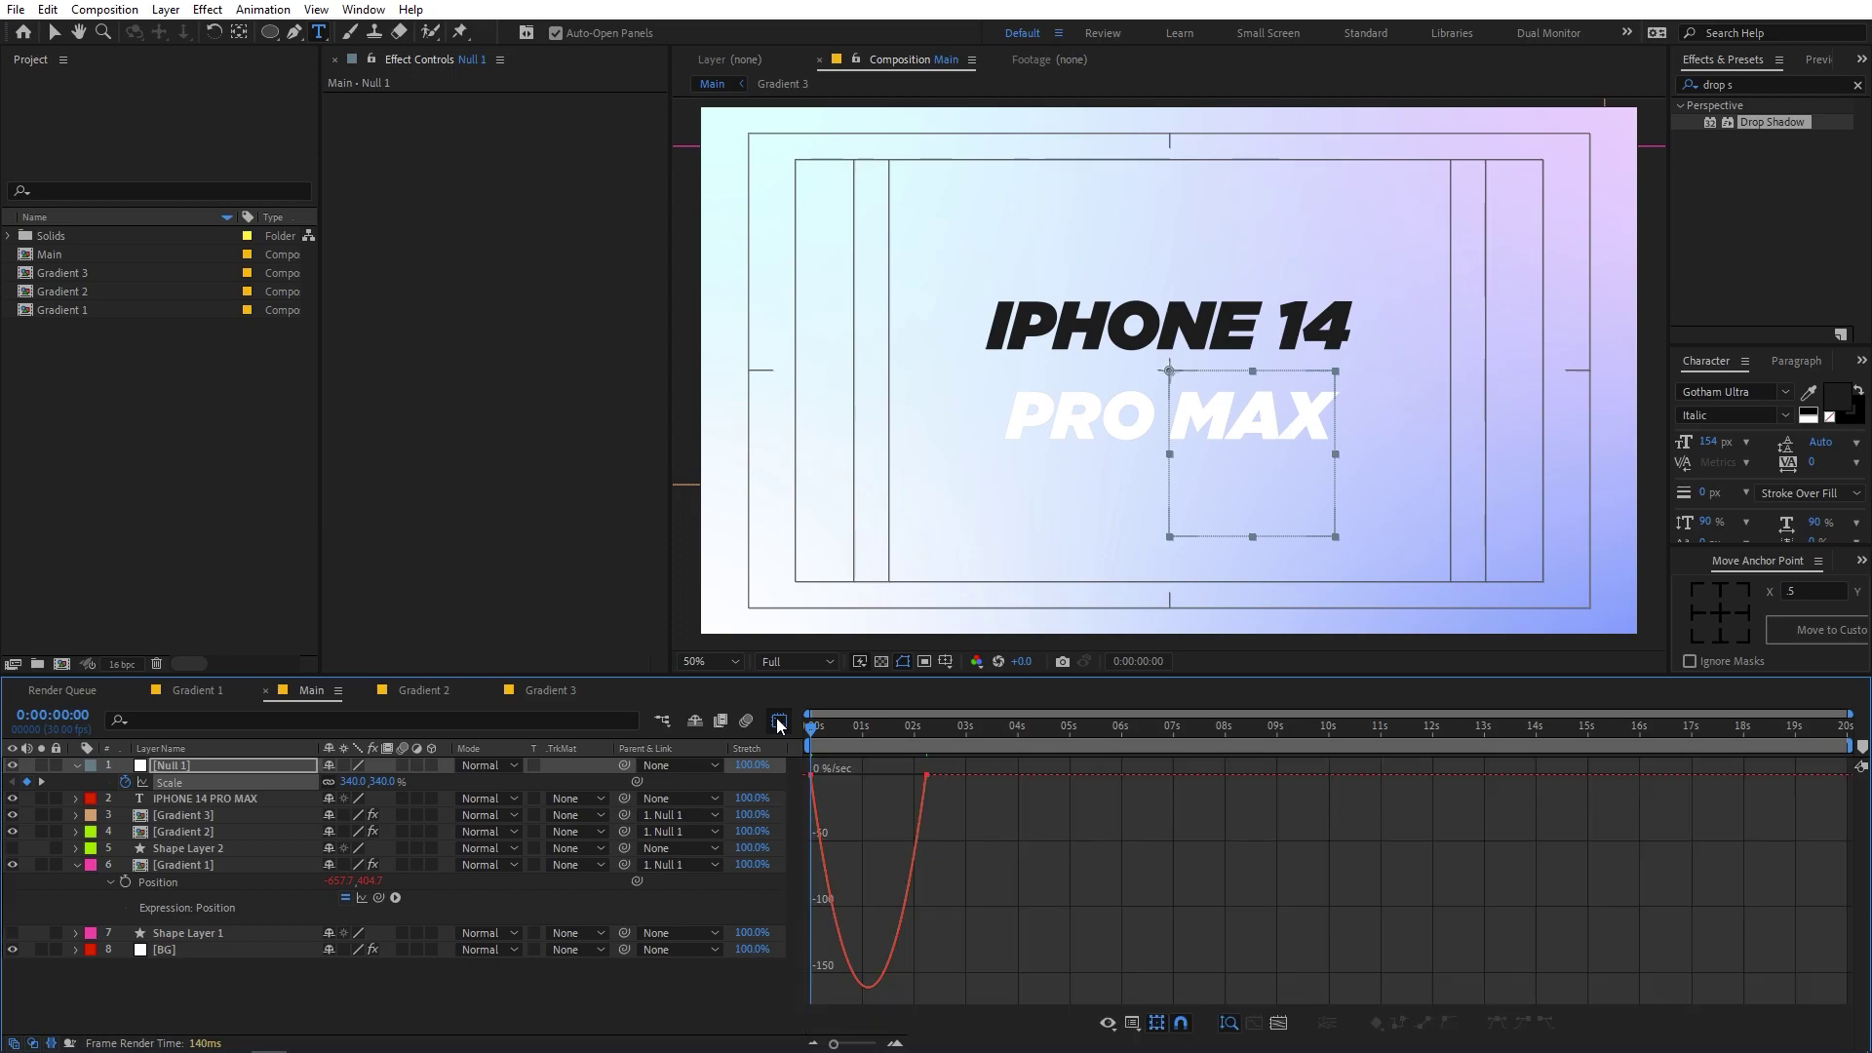
{"action": "left_click", "coordinate": [1134, 1021]}
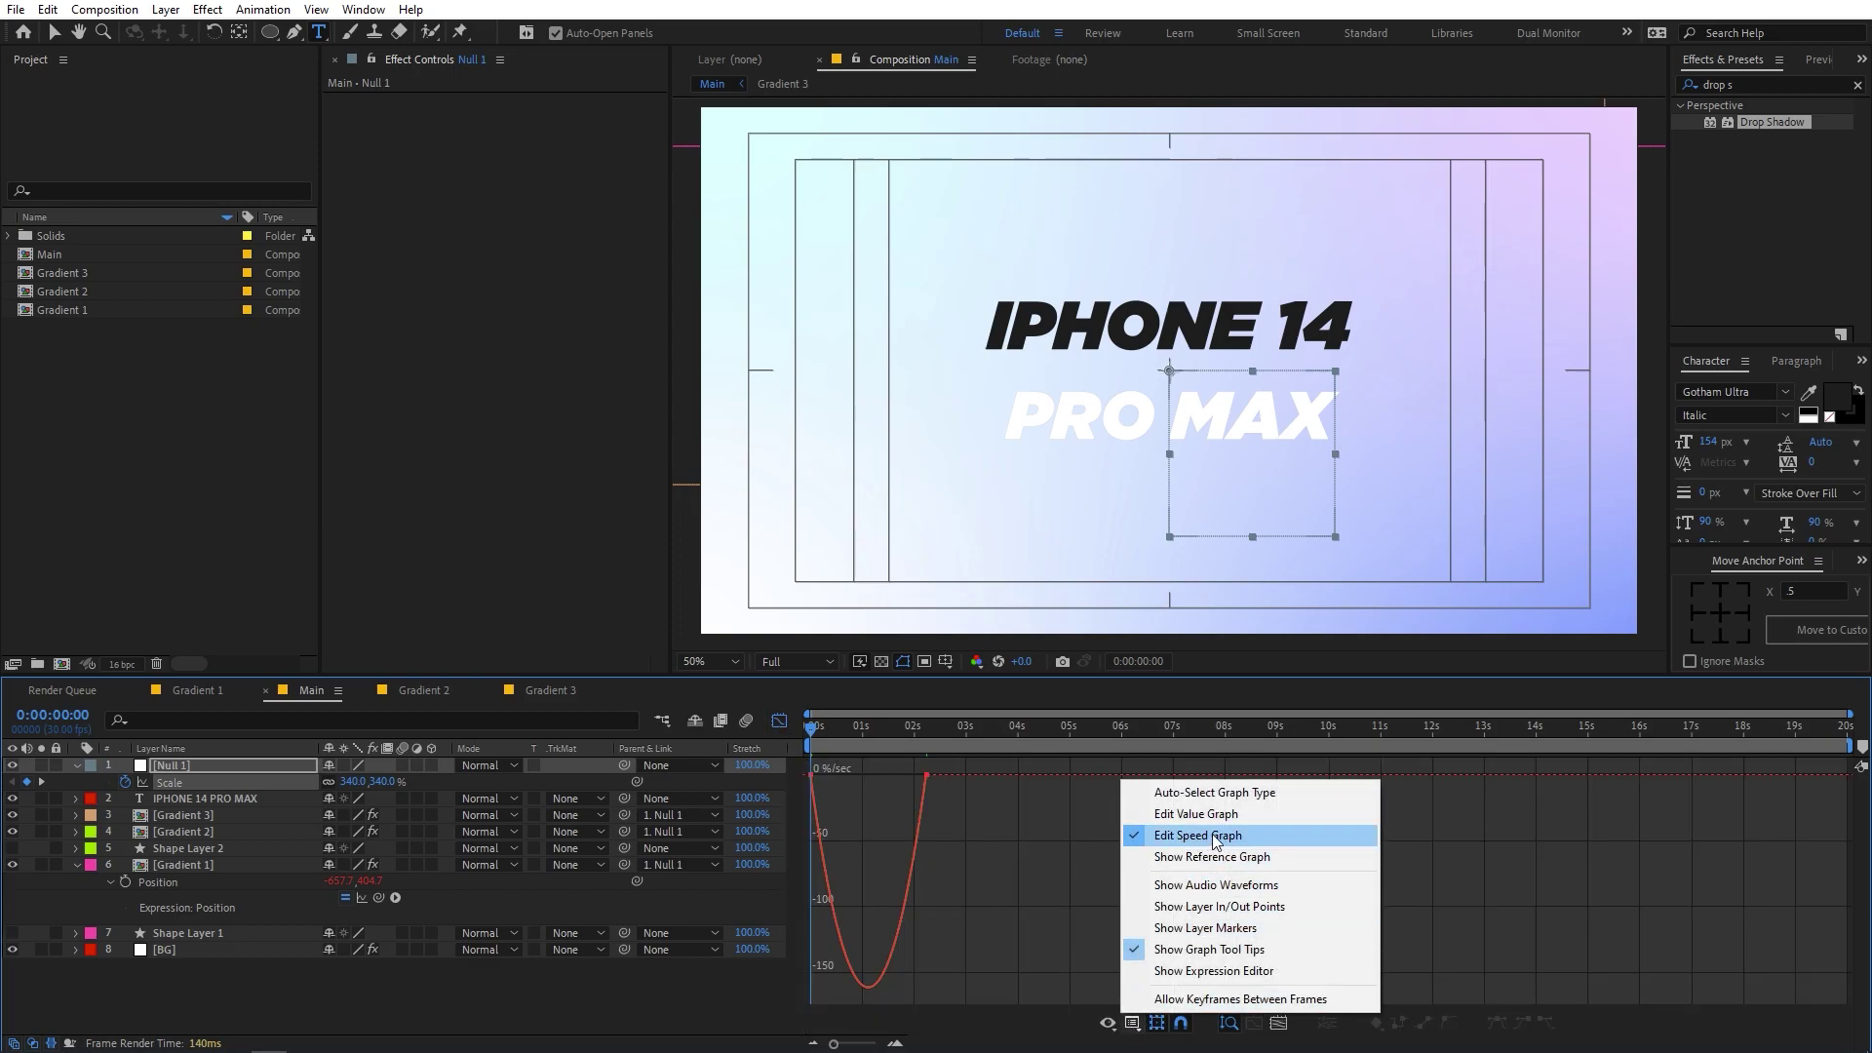
{"action": "left_click_drag", "start_coordinate": [1012, 817], "coordinate": [829, 770]}
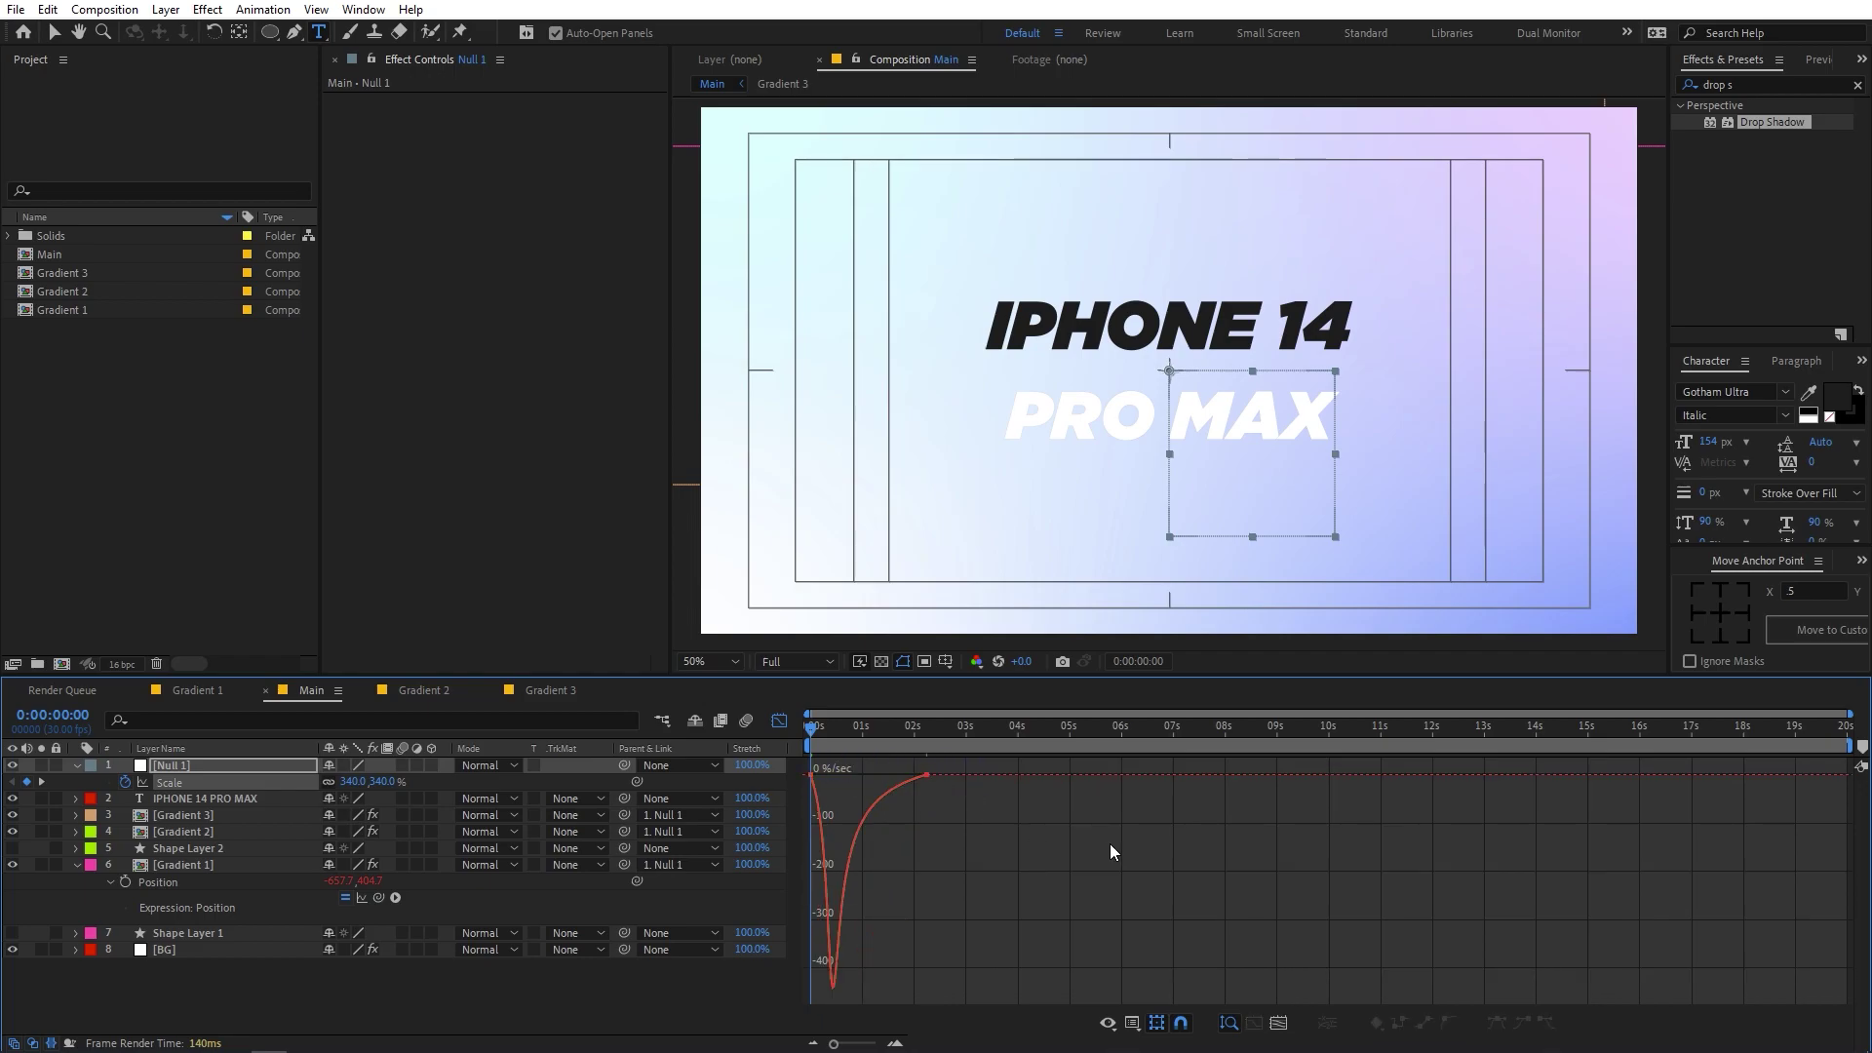
- Preview the circles' scale-in animation, close the graph editor and play the animation again
{"action": "key", "text": "space"}
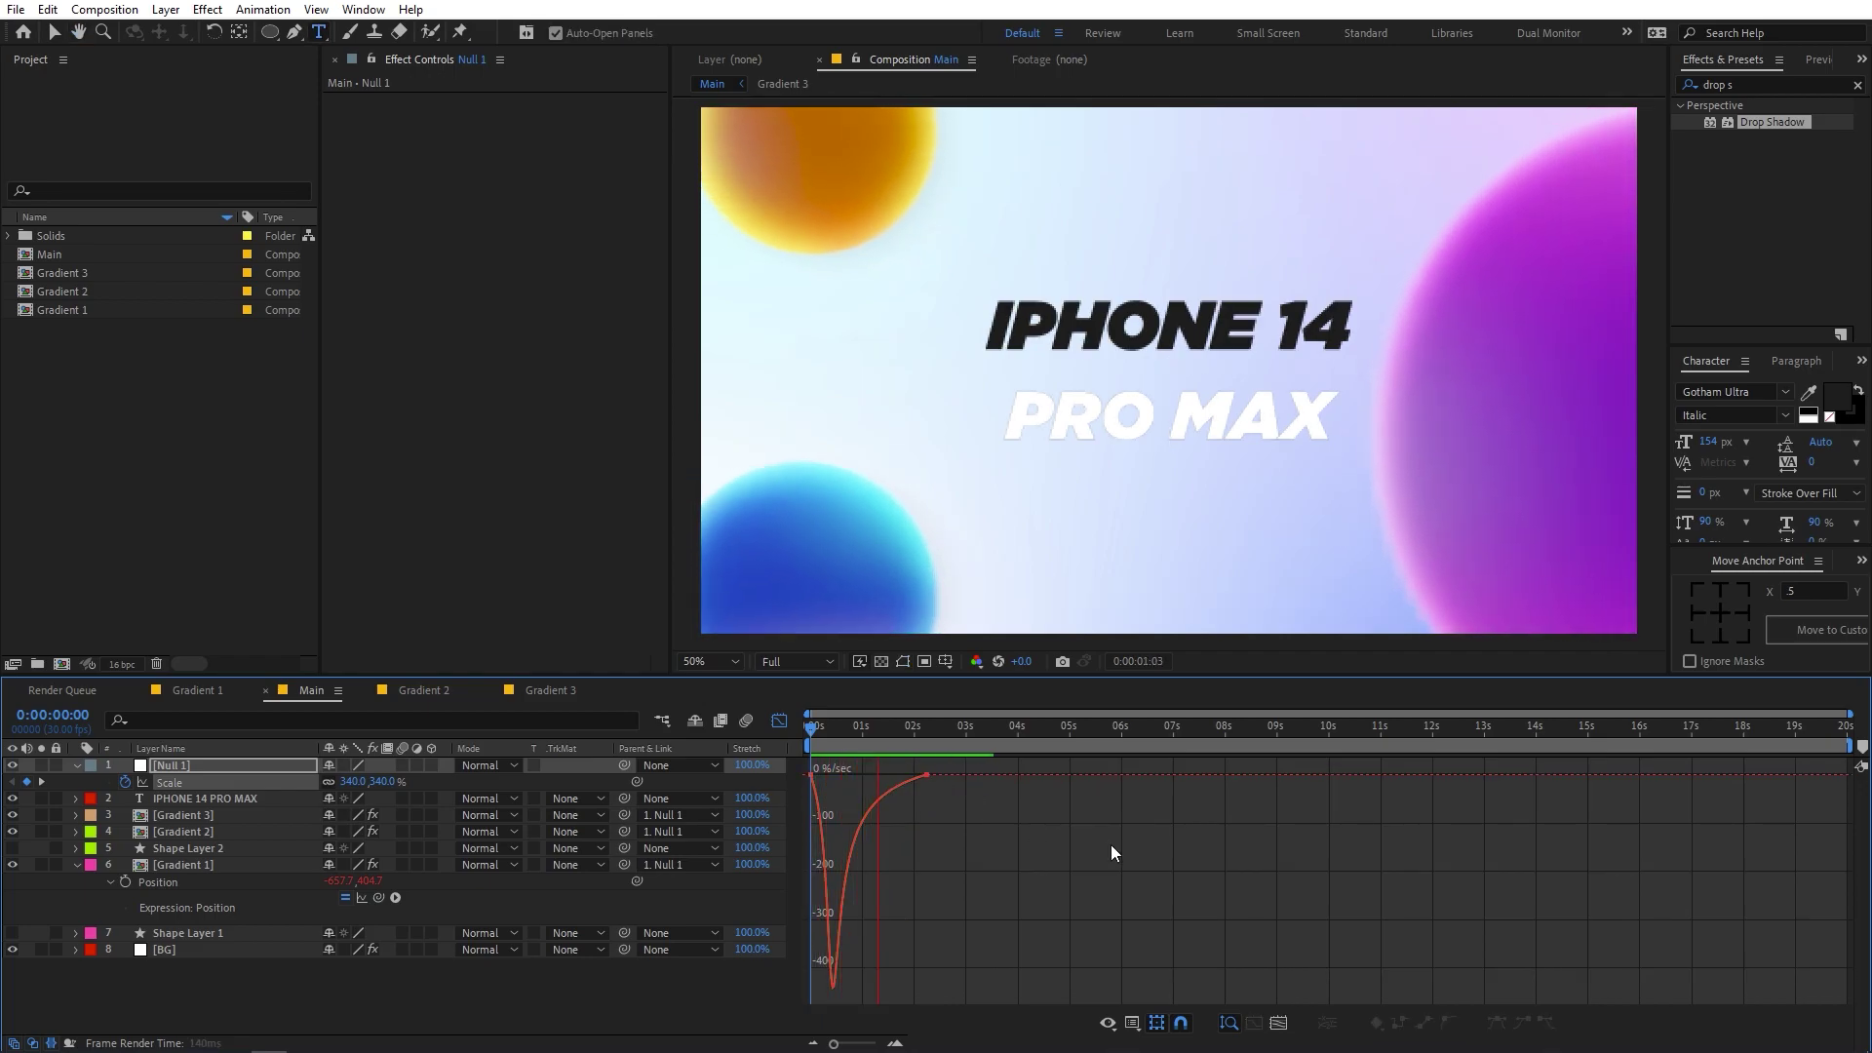
{"action": "key", "text": "space"}
{"action": "left_click", "coordinate": [780, 722]}
{"action": "key", "text": "space"}
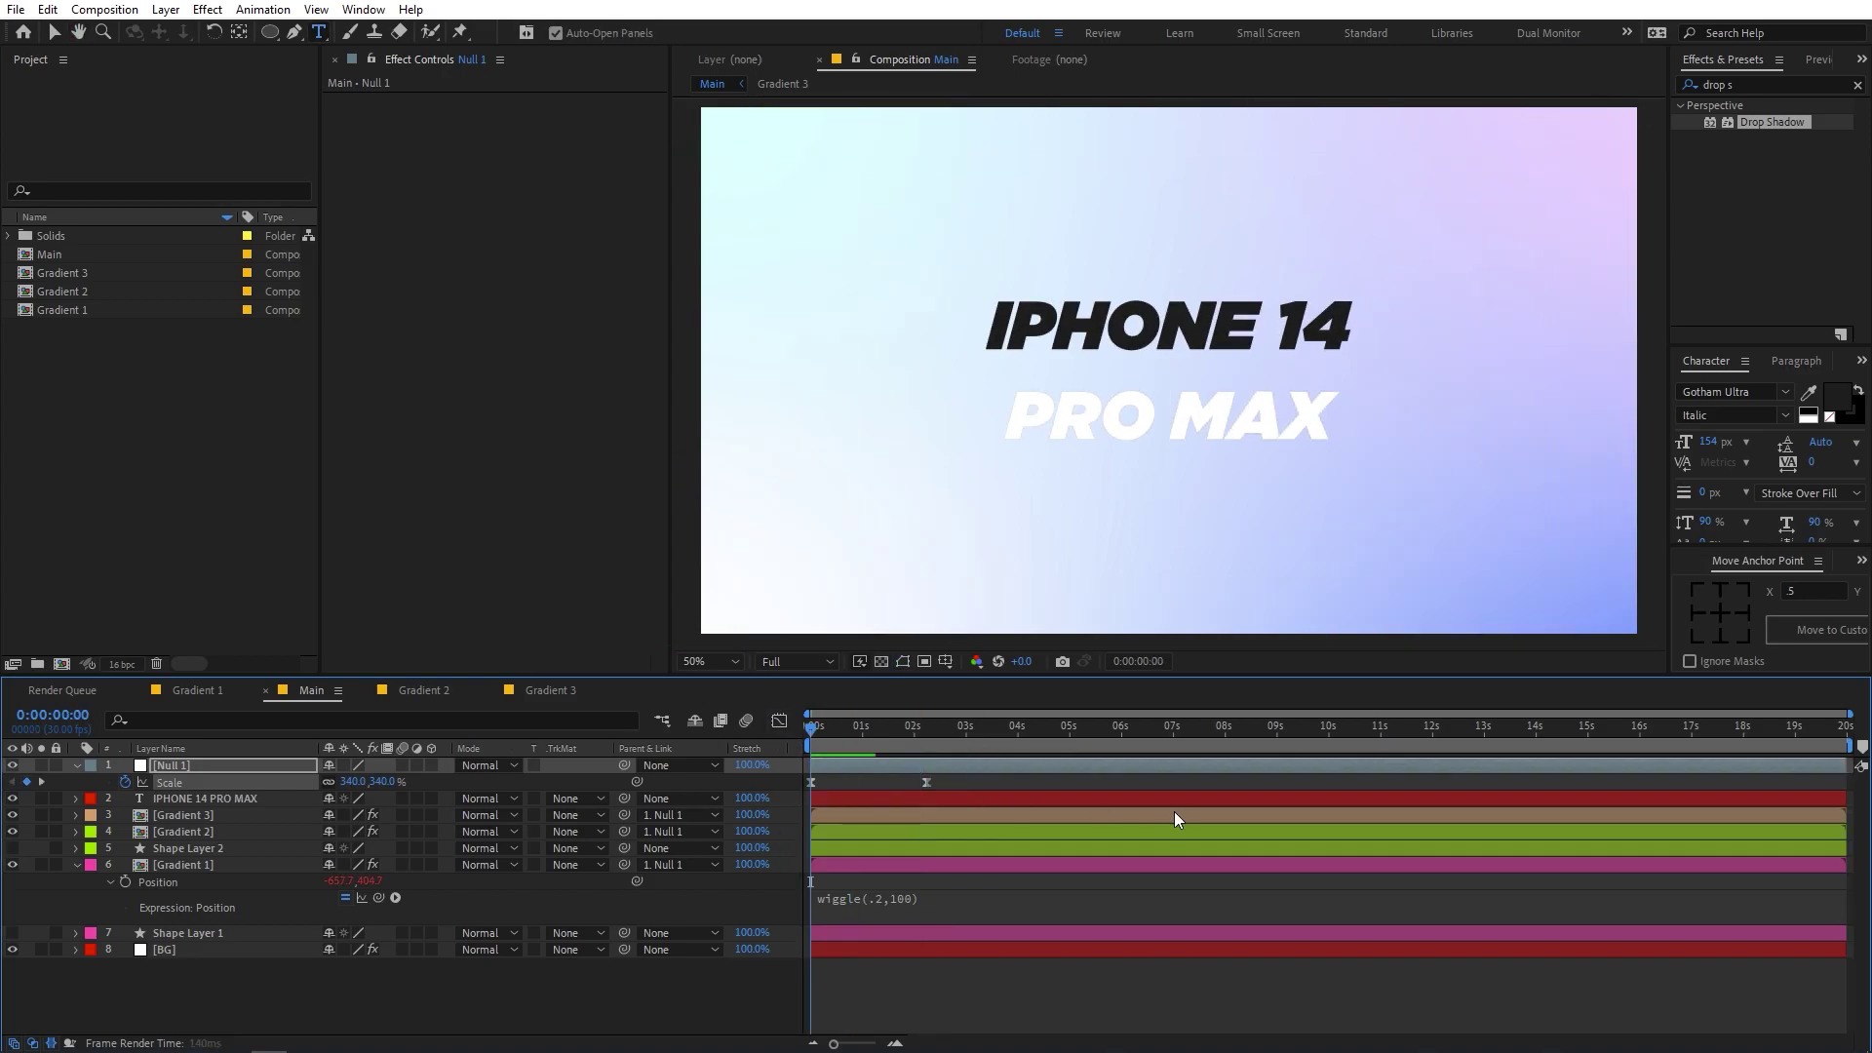
{"action": "key", "text": "space"}
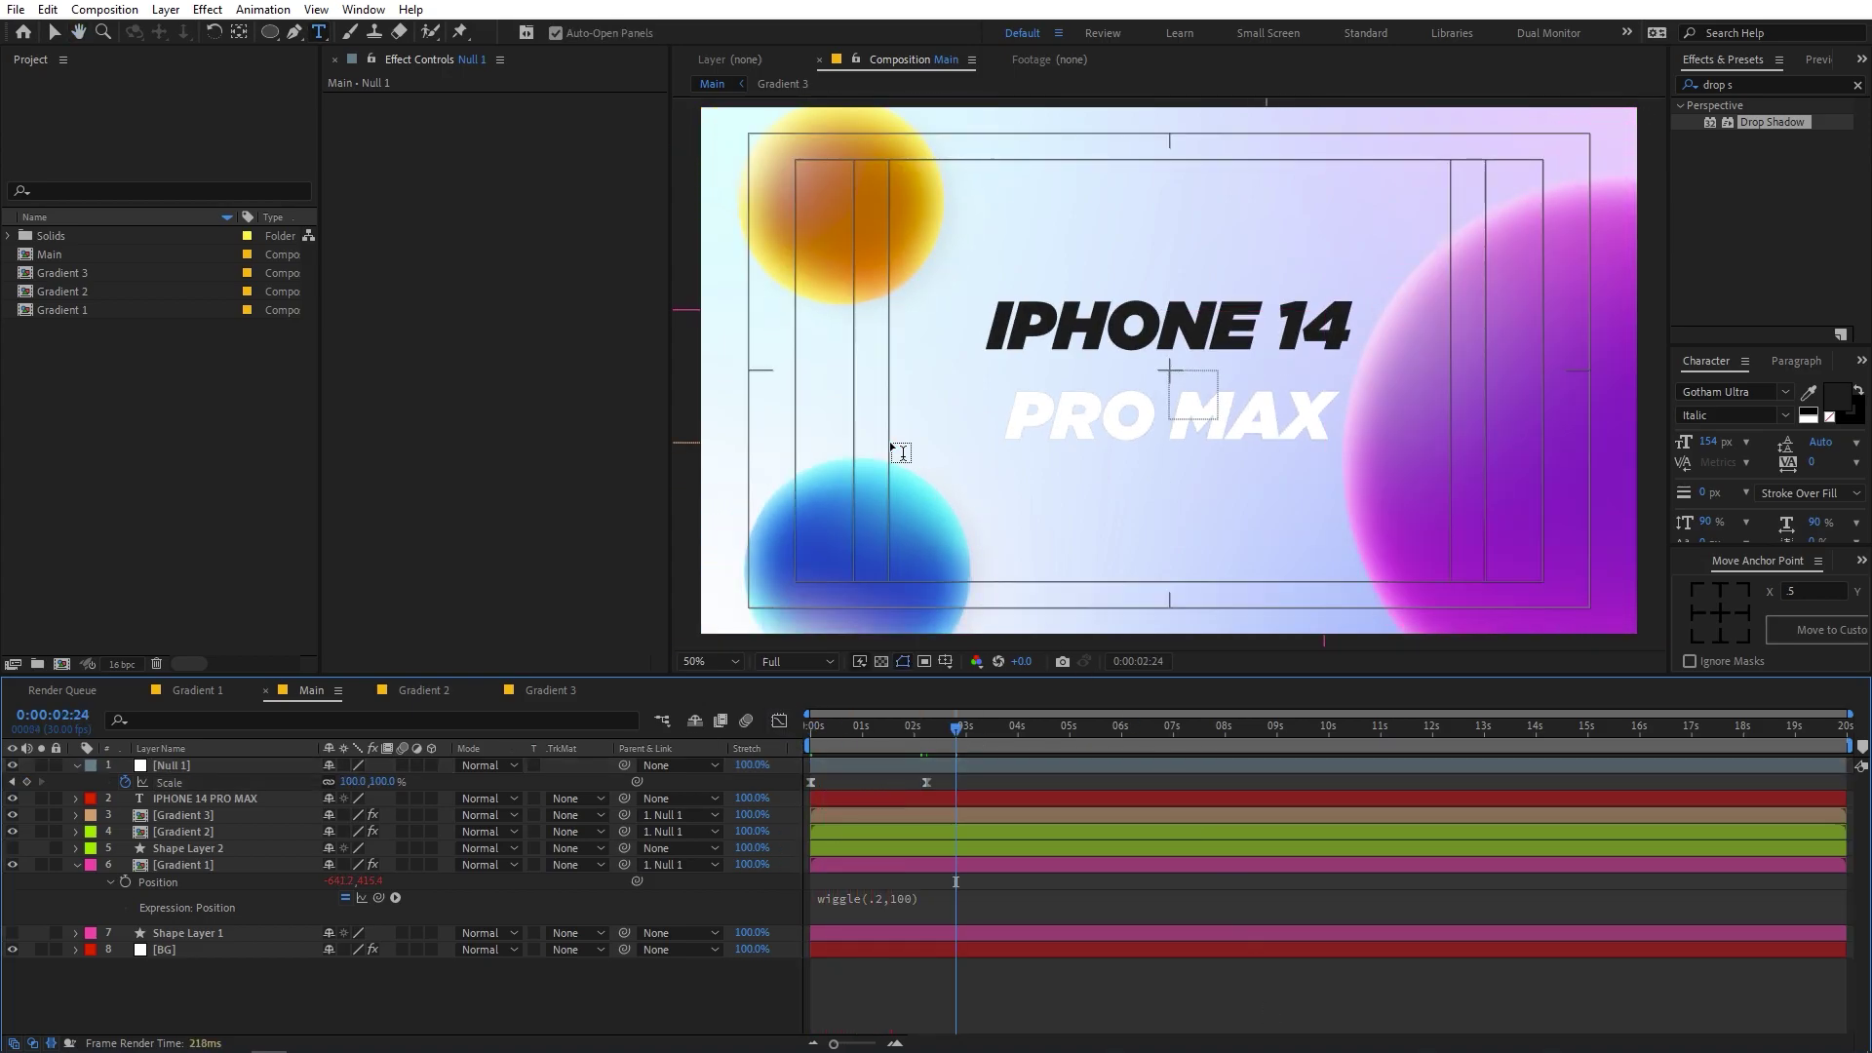
- Move the orange circle toward the frame's upper-left corner, enlarge it to a scale of 226.0, 127.1% and check the animation
{"action": "left_click", "coordinate": [789, 168]}
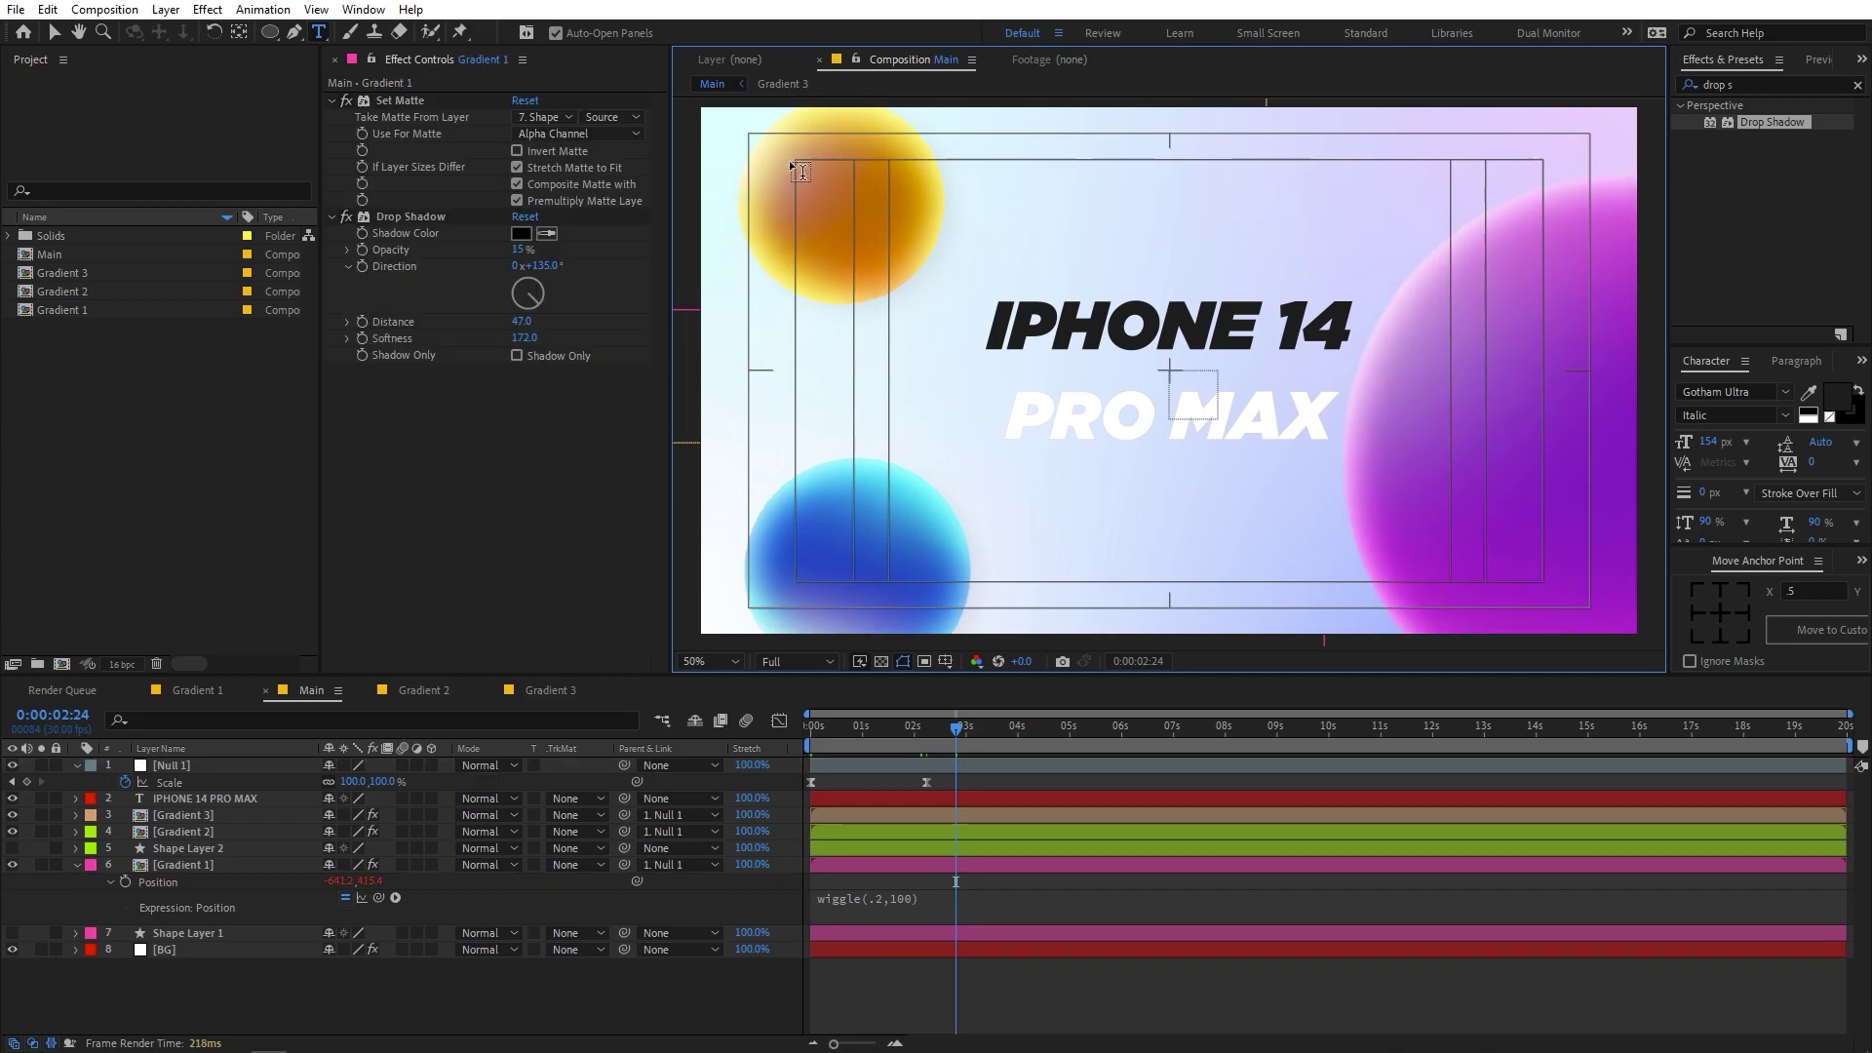
{"action": "key", "text": "v"}
{"action": "left_click", "coordinate": [836, 419]}
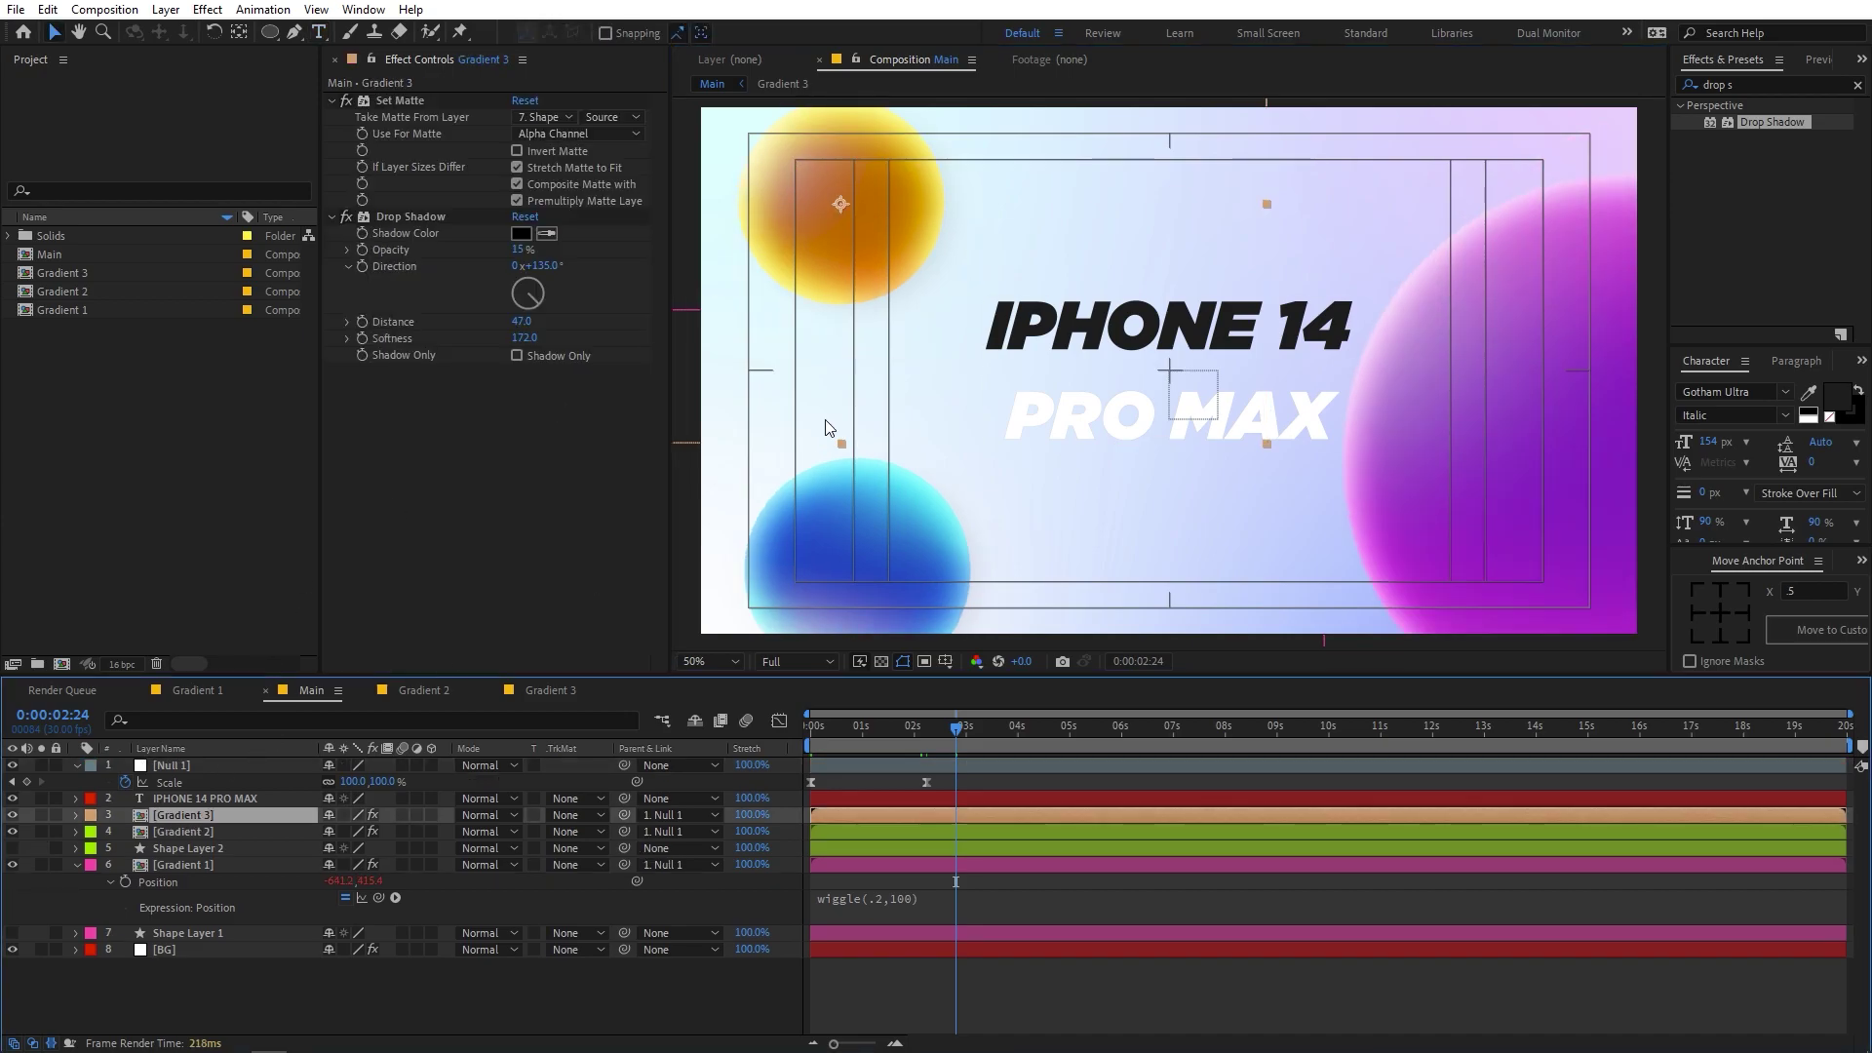
{"action": "left_click_drag", "start_coordinate": [893, 223], "coordinate": [874, 195]}
{"action": "key", "text": "s"}
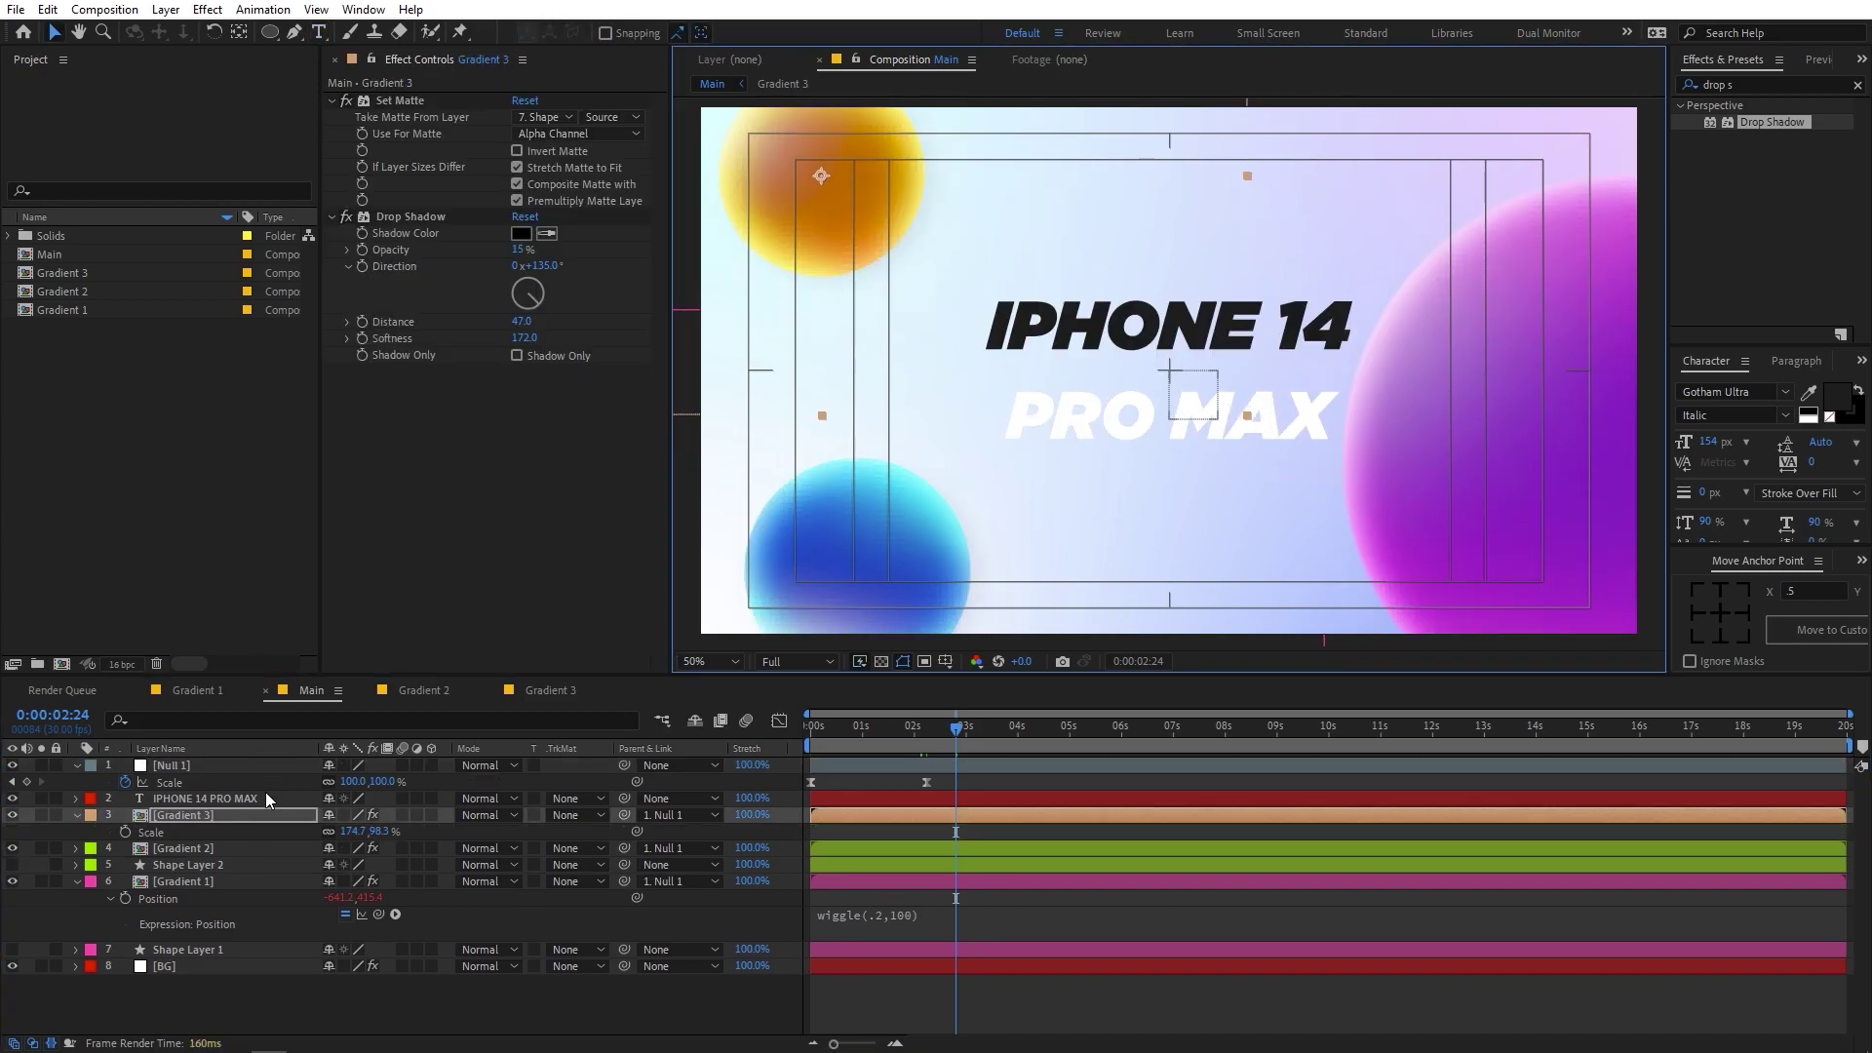
{"action": "key", "text": "space"}
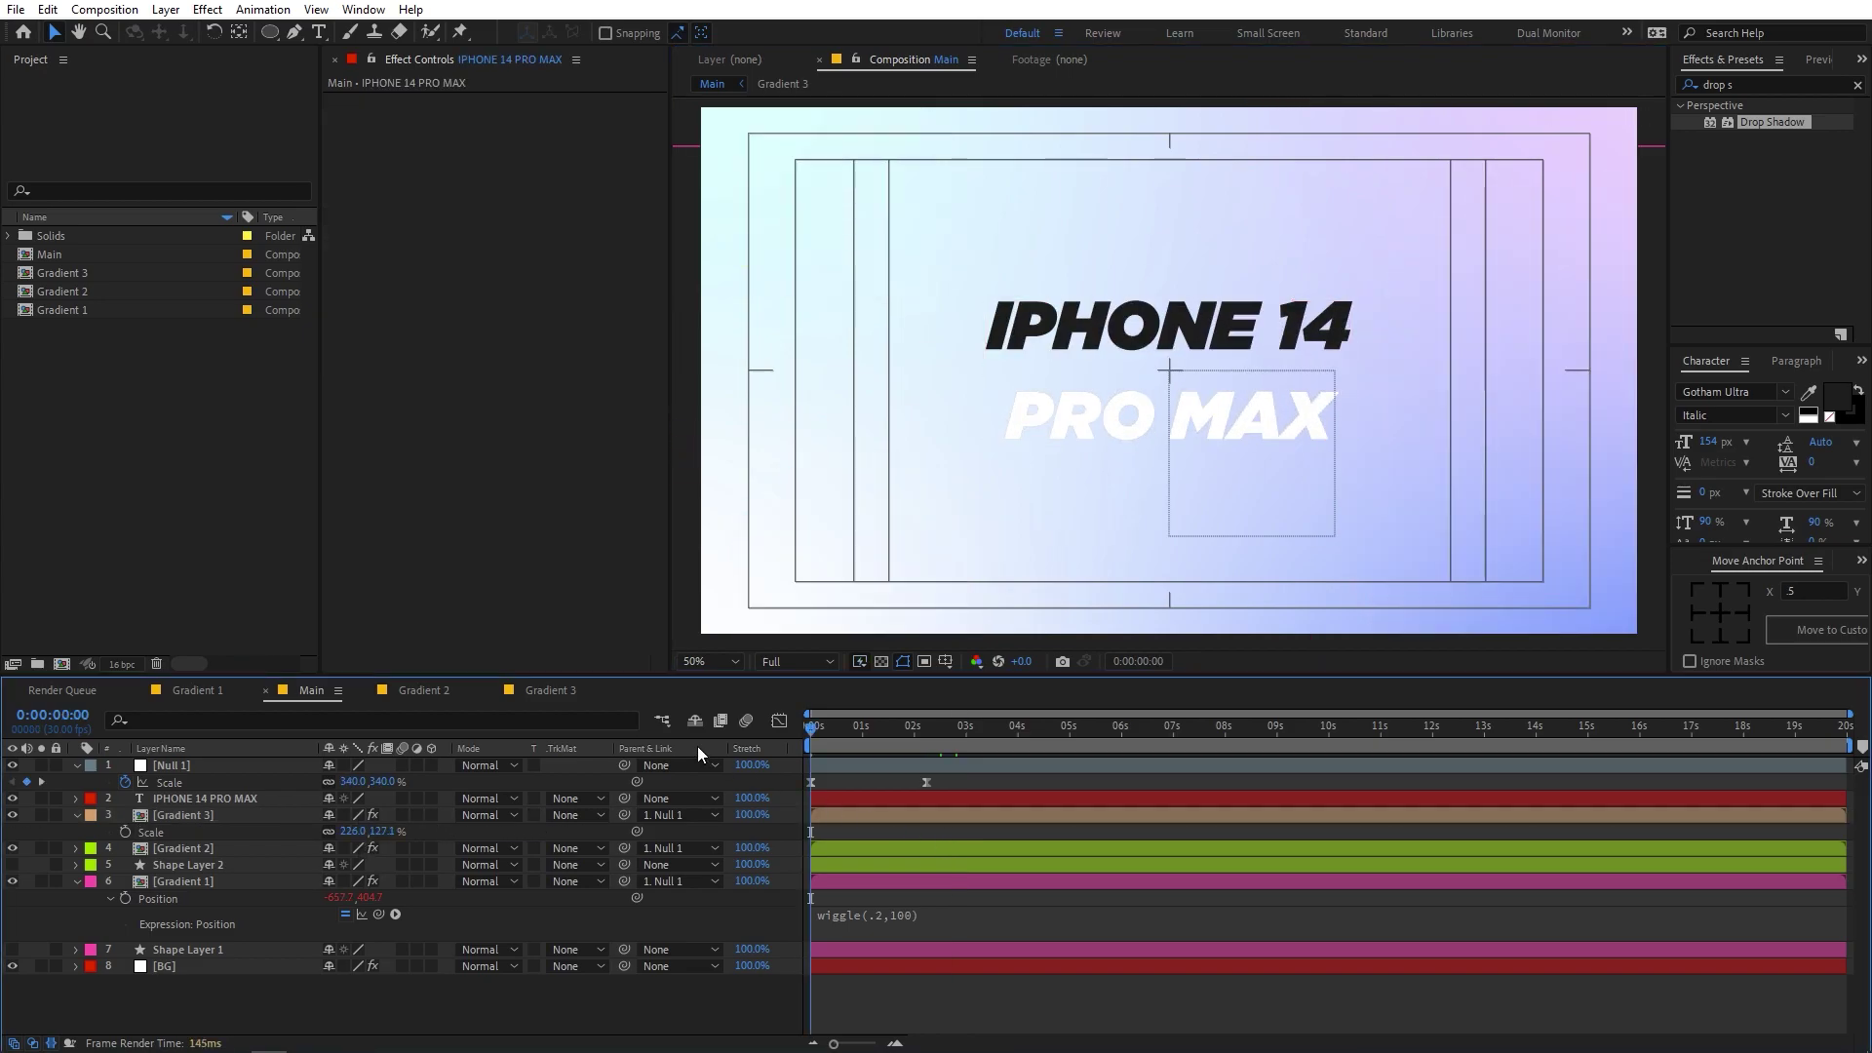
{"action": "left_click_drag", "start_coordinate": [828, 729], "coordinate": [965, 729]}
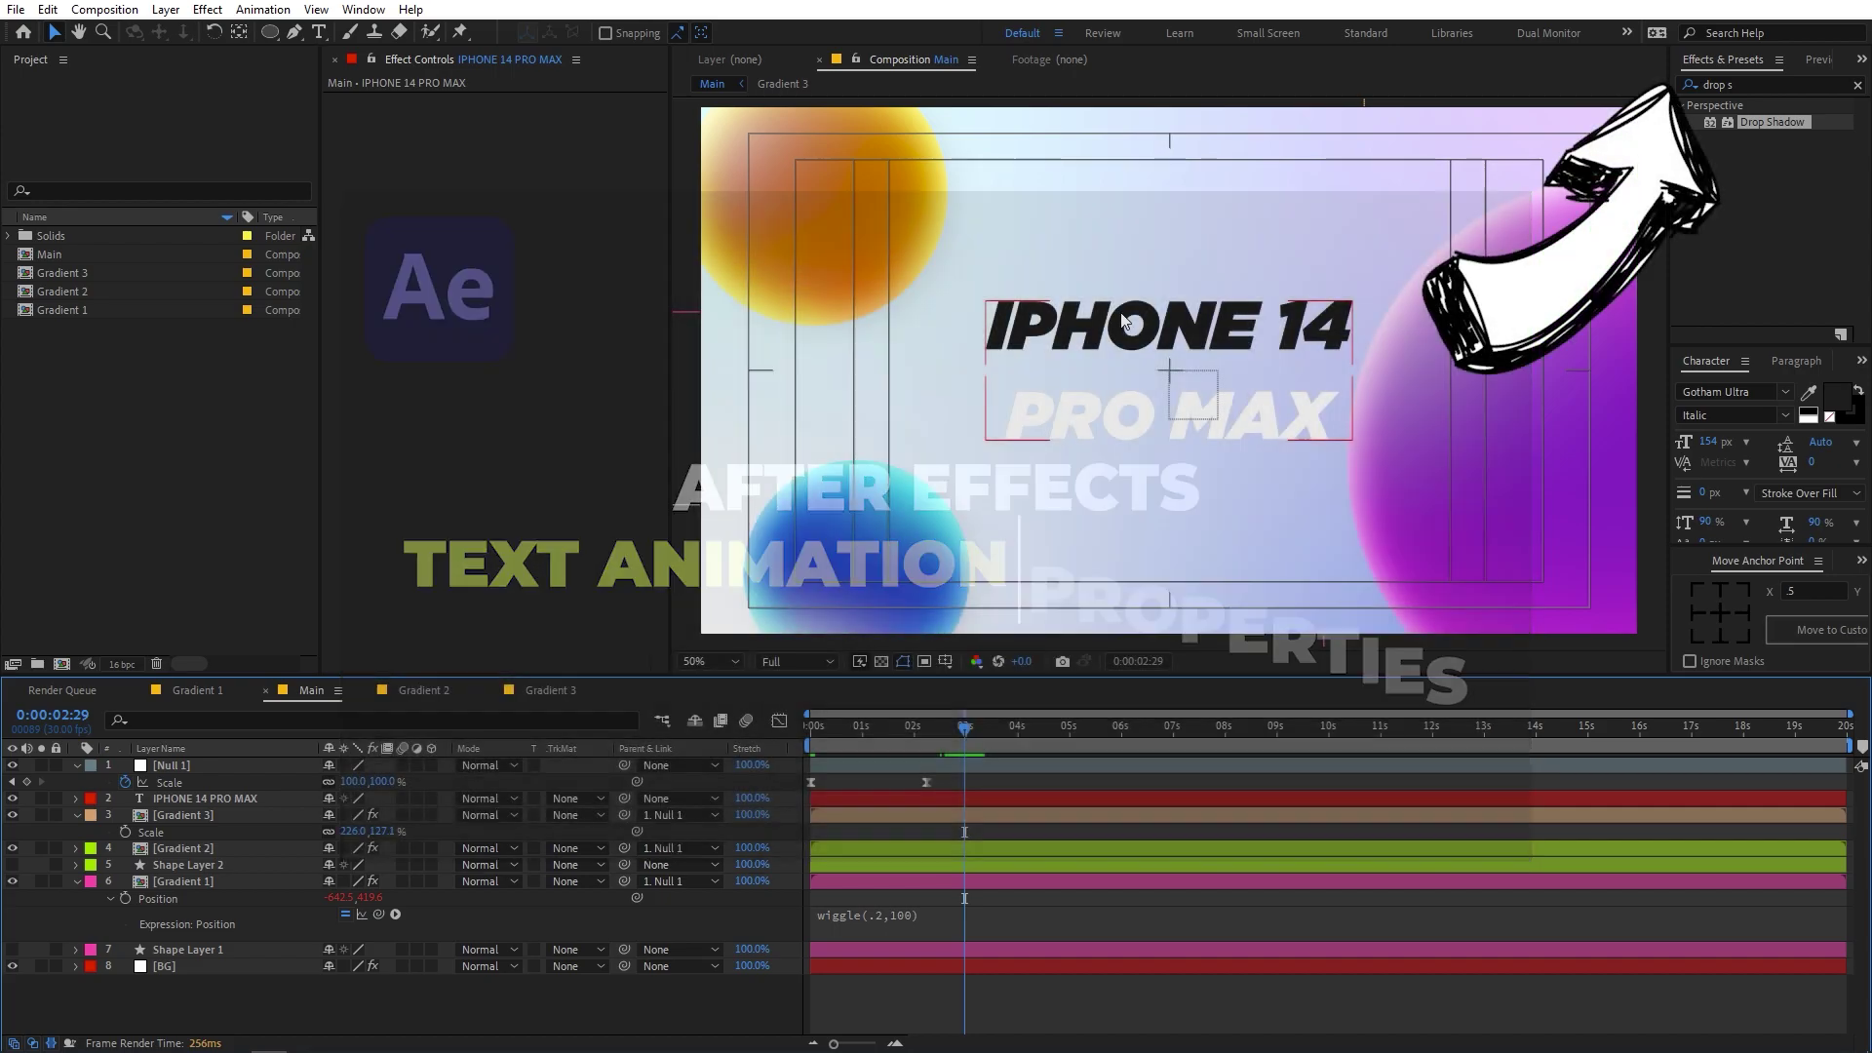
- Add a Position animator to the IPHONE 14 PRO MAX text layer with an offset of 0, 200
{"action": "left_click", "coordinate": [1246, 322]}
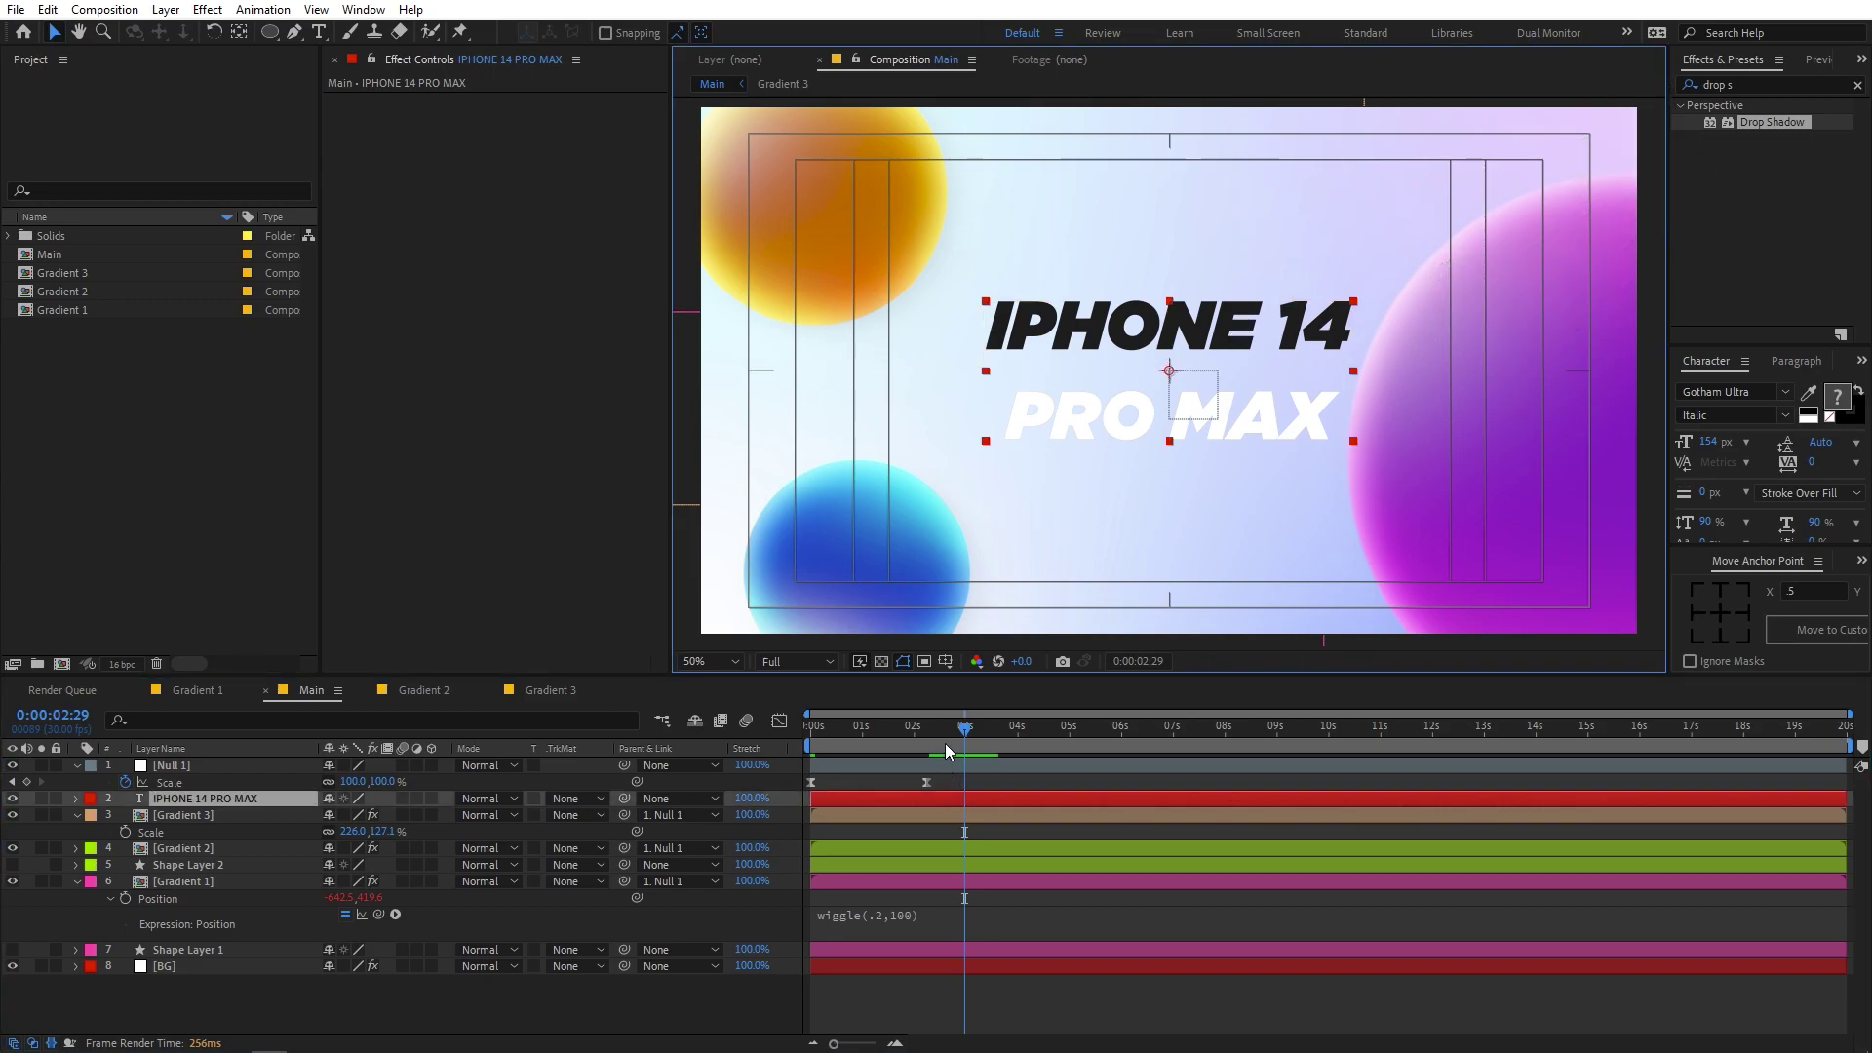
{"action": "key", "text": "Home"}
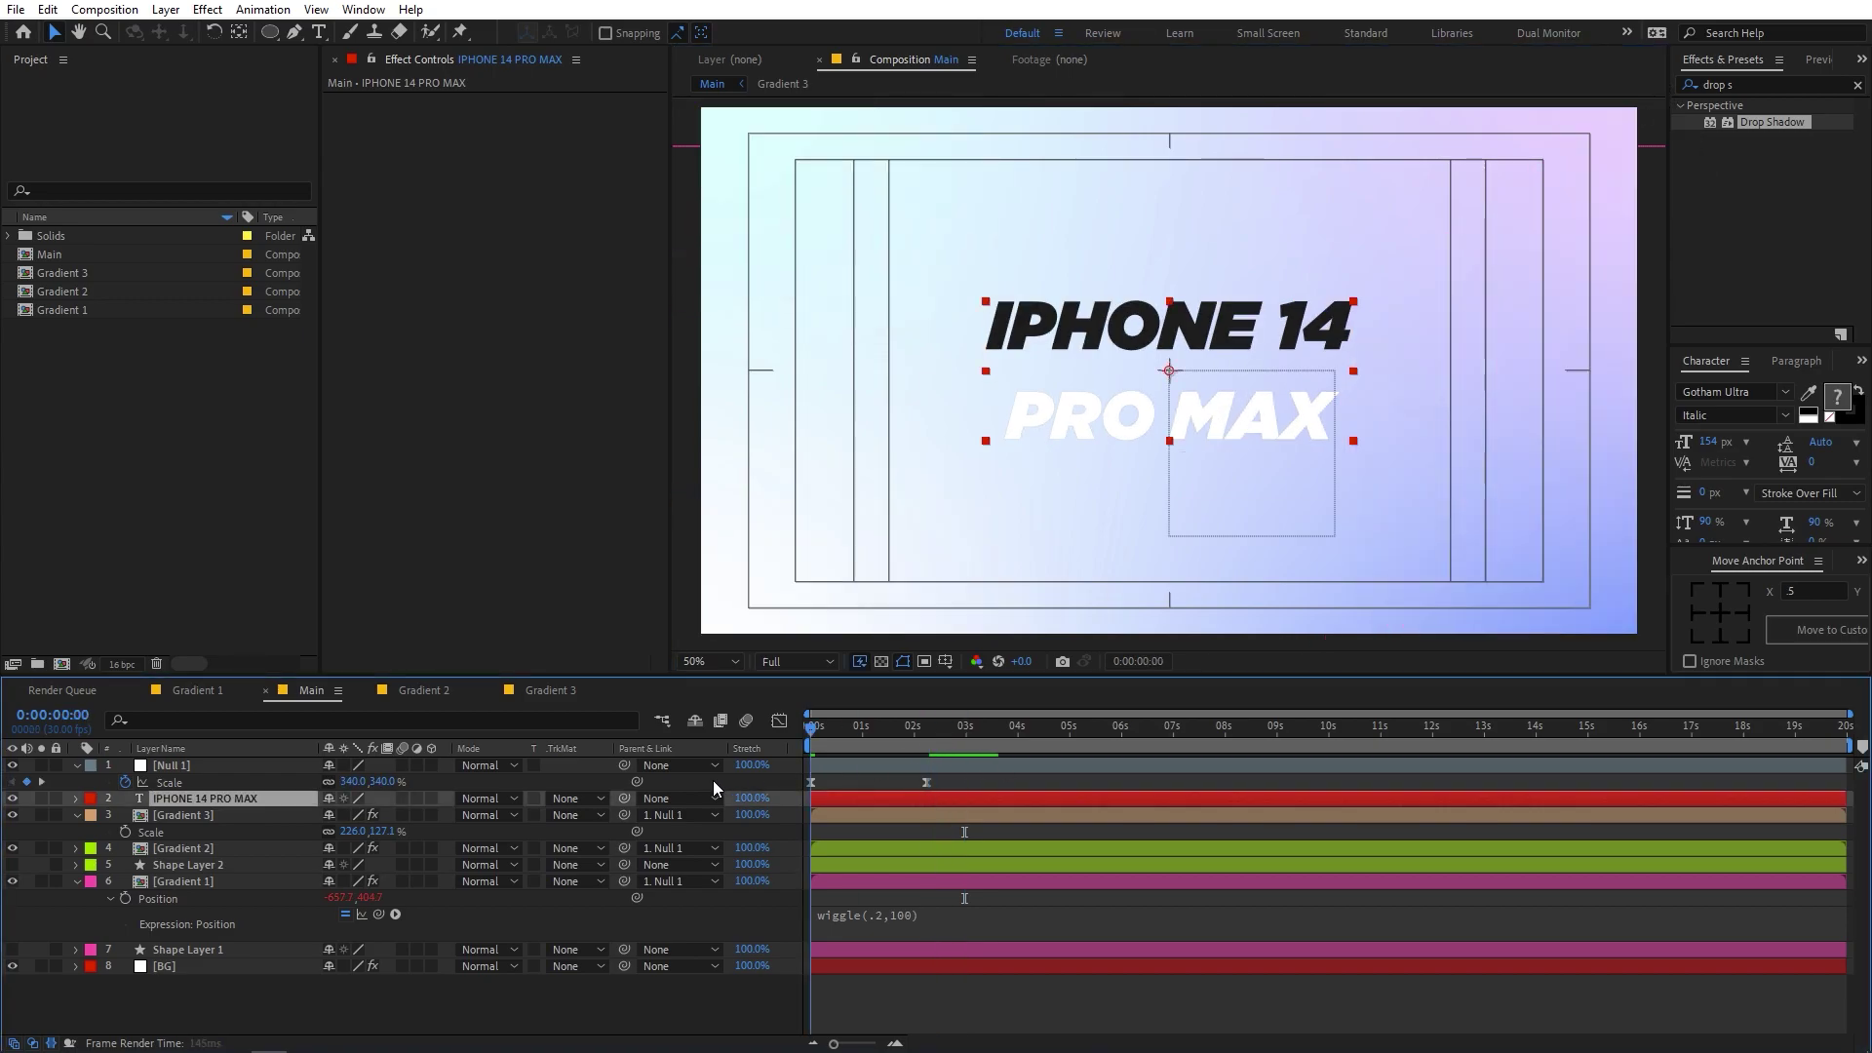
{"action": "left_click", "coordinate": [77, 799]}
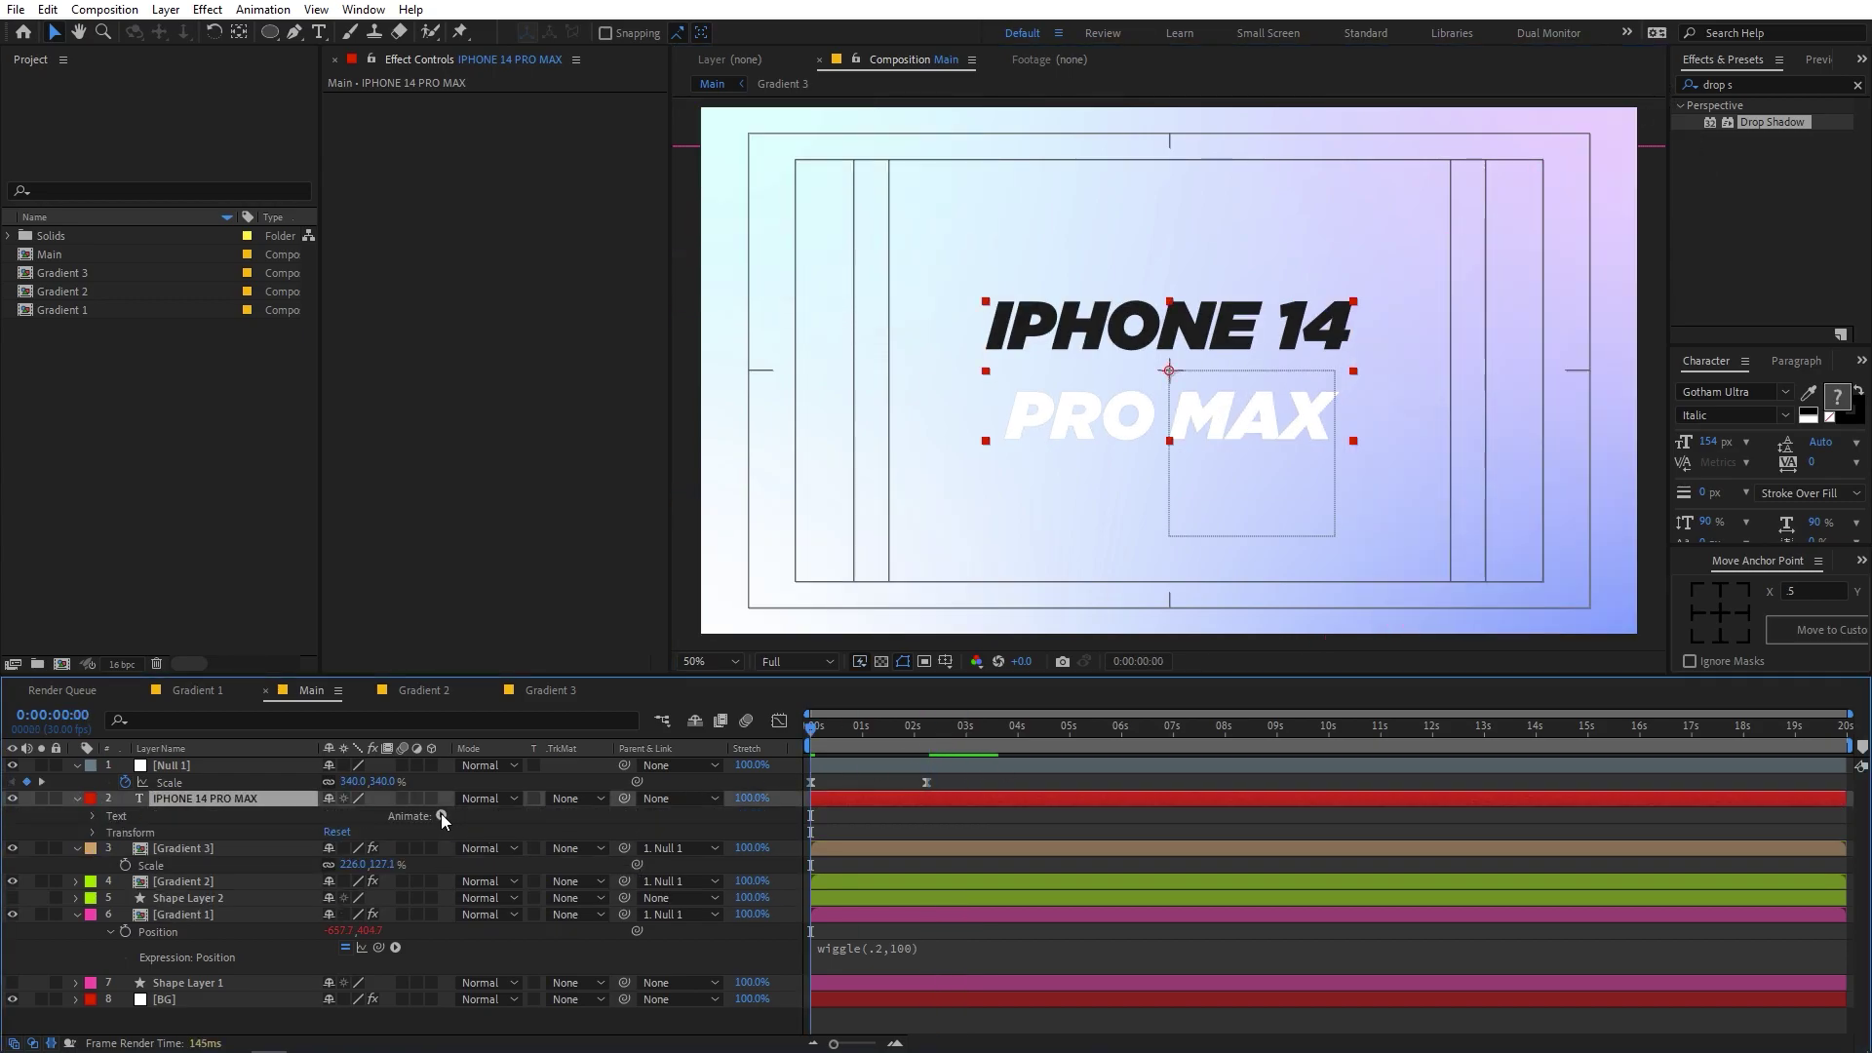
{"action": "left_click", "coordinate": [441, 816]}
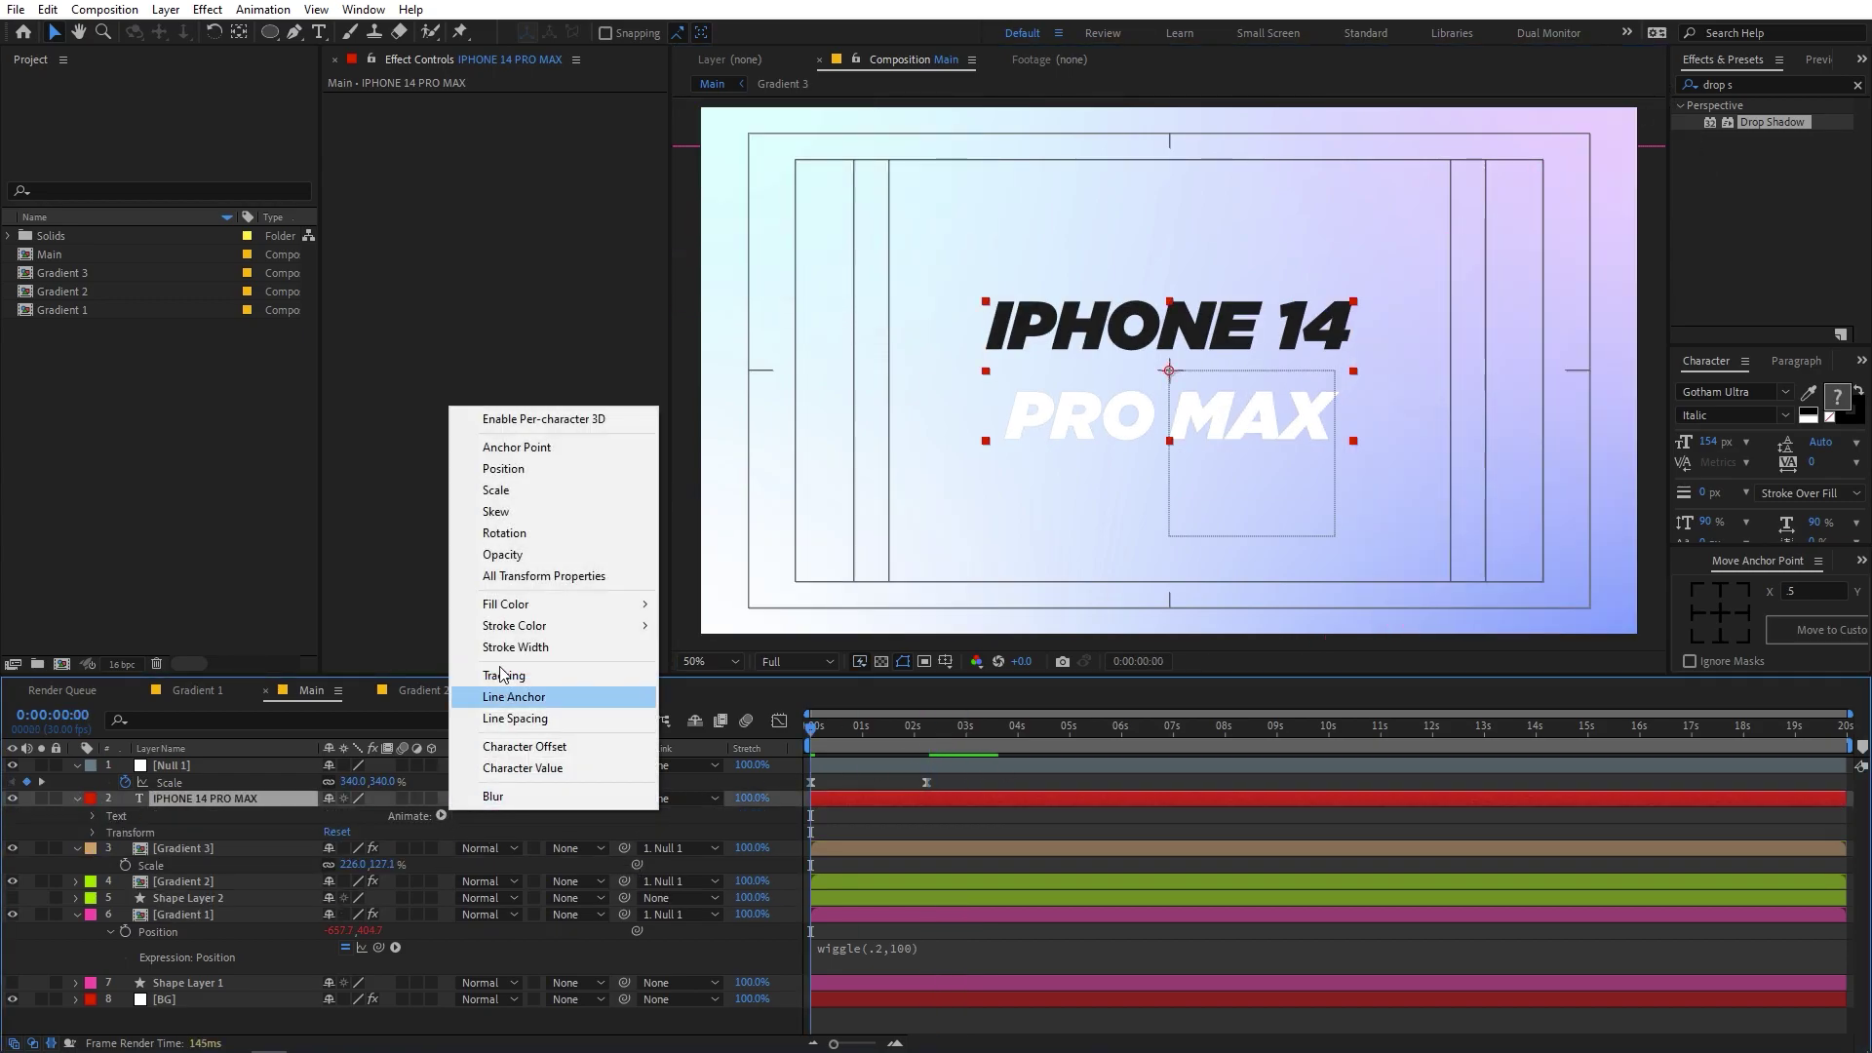
{"action": "left_click", "coordinate": [529, 468]}
{"action": "left_click", "coordinate": [349, 914]}
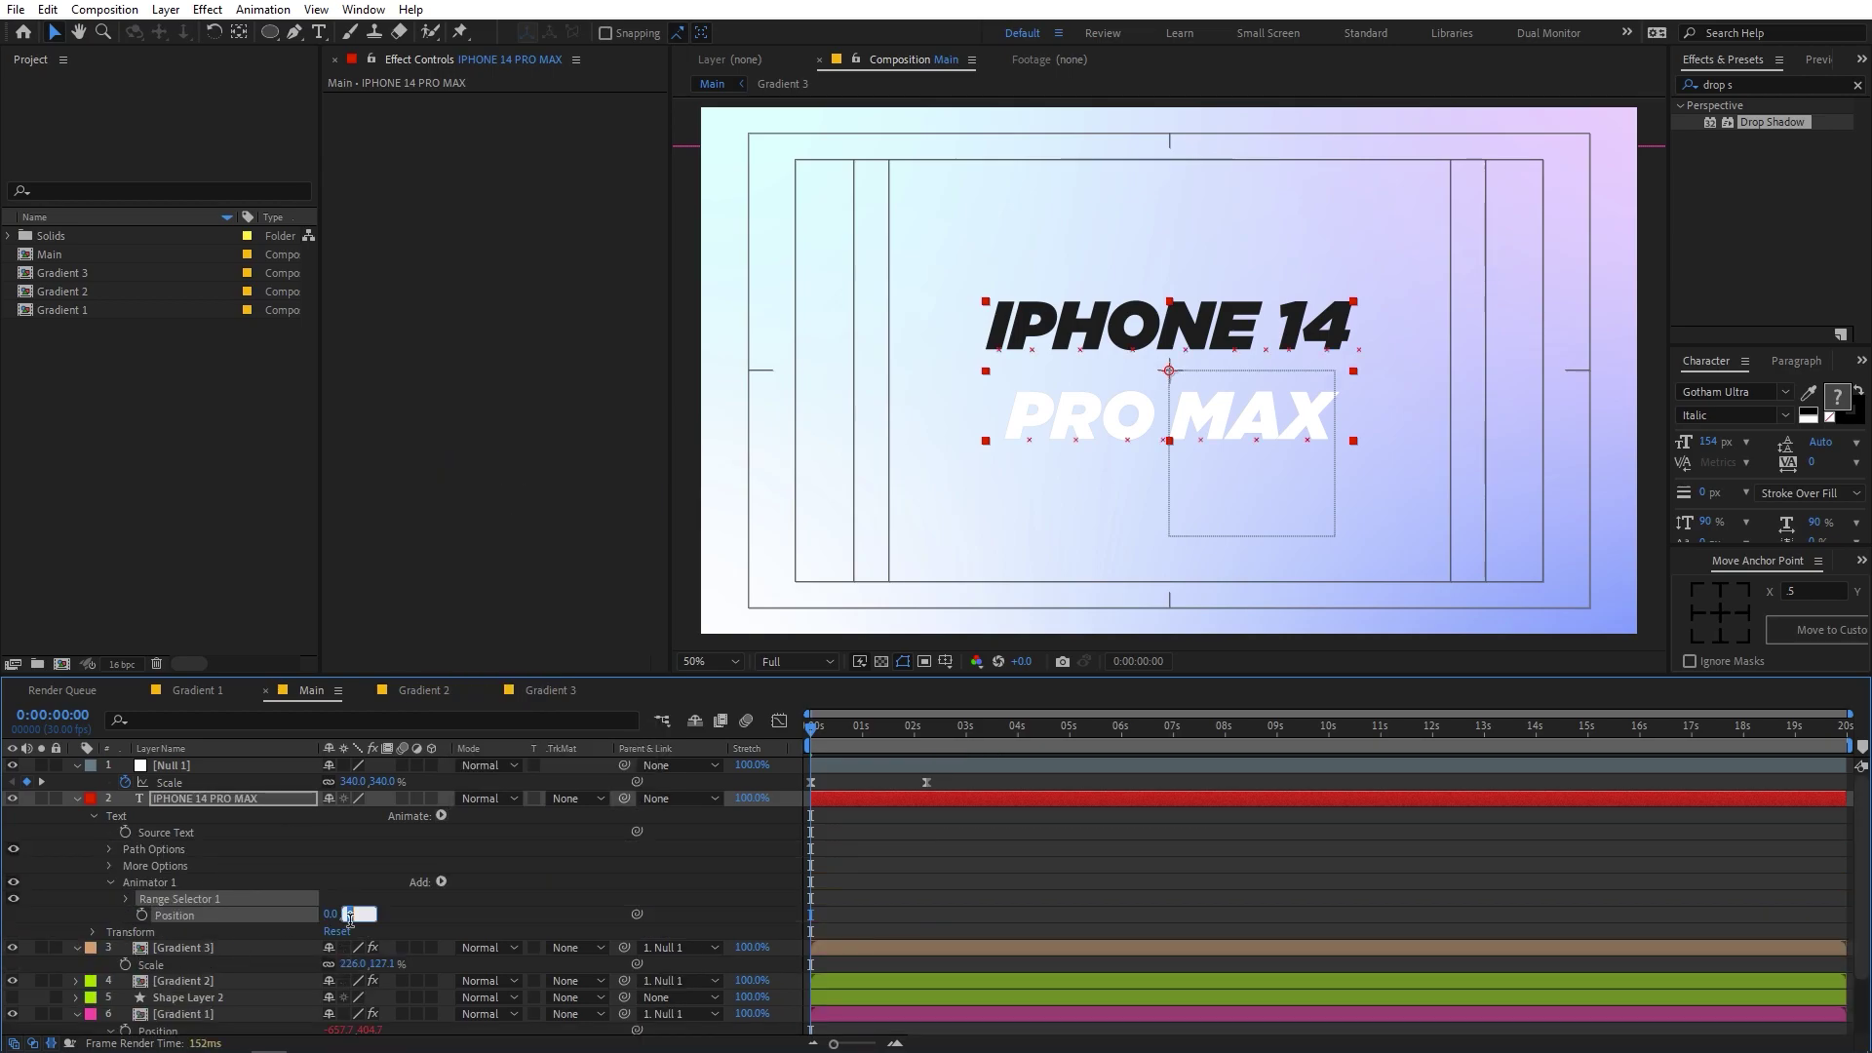
{"action": "type", "text": "200"}
{"action": "key", "text": "Return"}
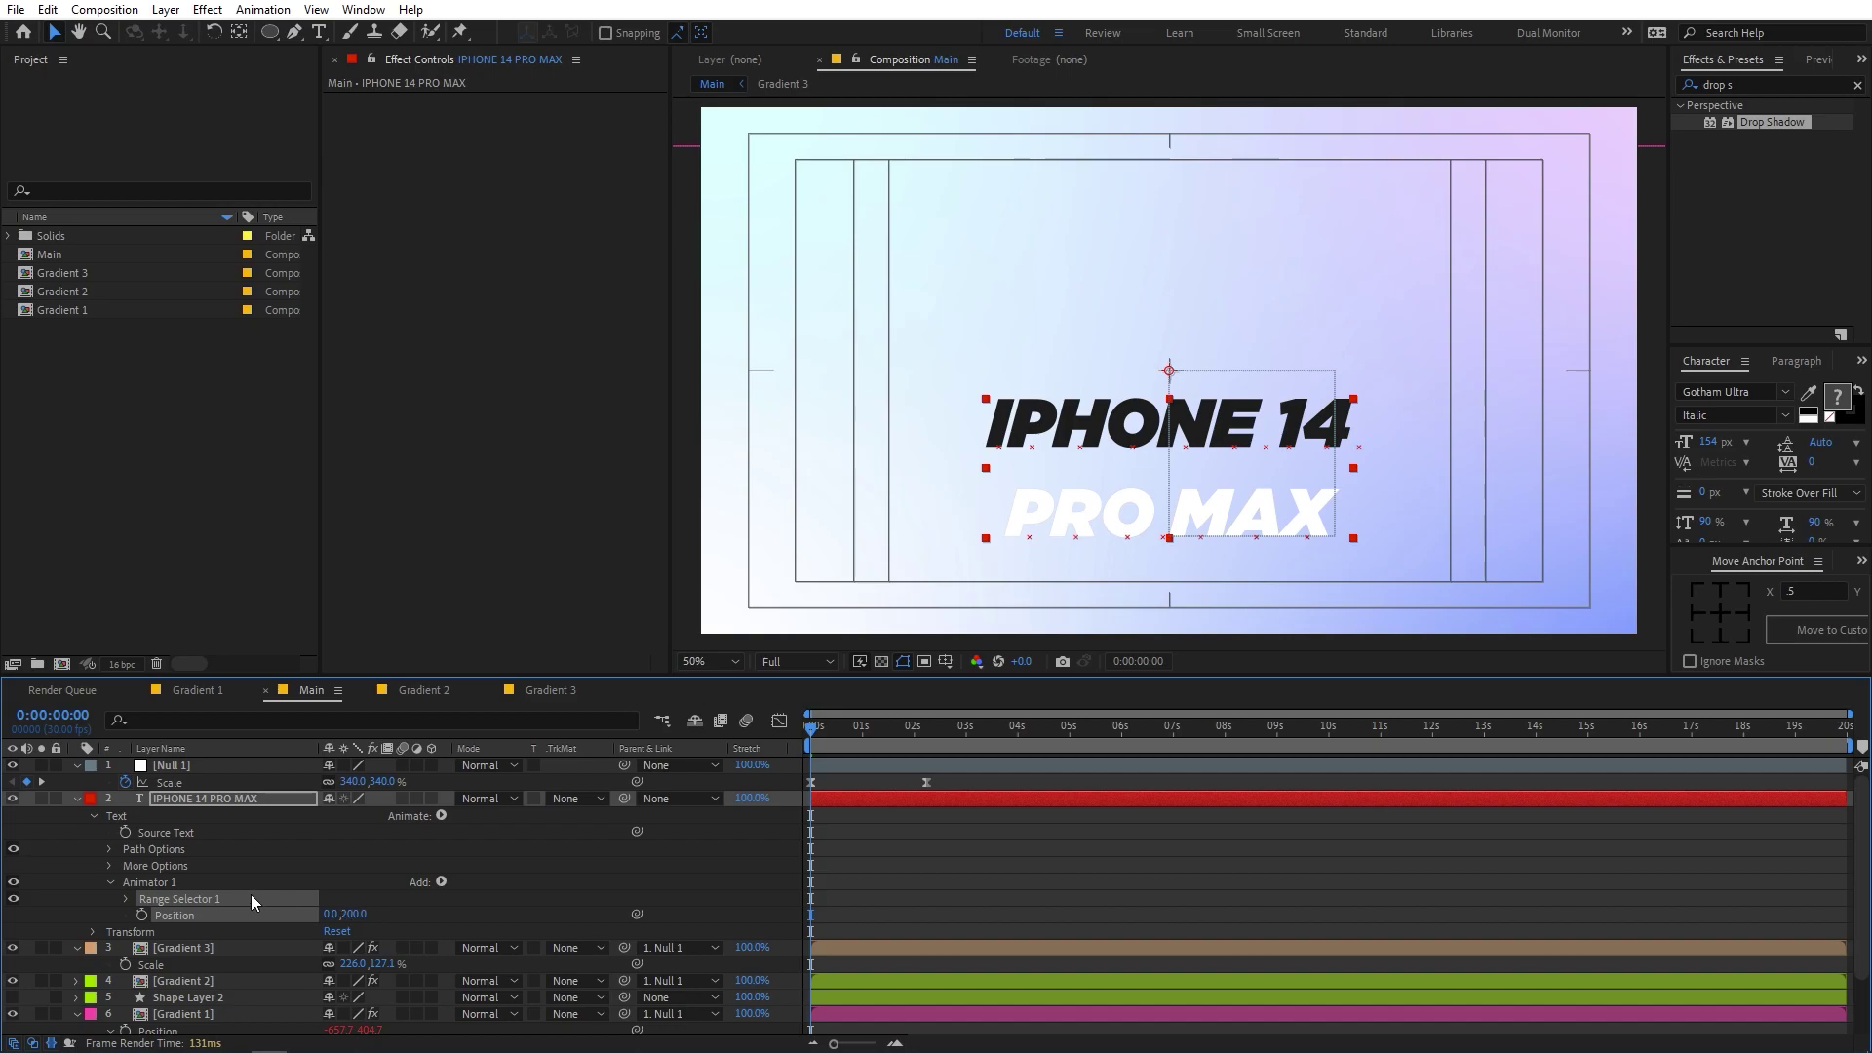
- Keyframe Range Selector 1's Offset at -100% on the first frame and at 100% at 0:00:00:29
{"action": "left_click", "coordinate": [127, 898]}
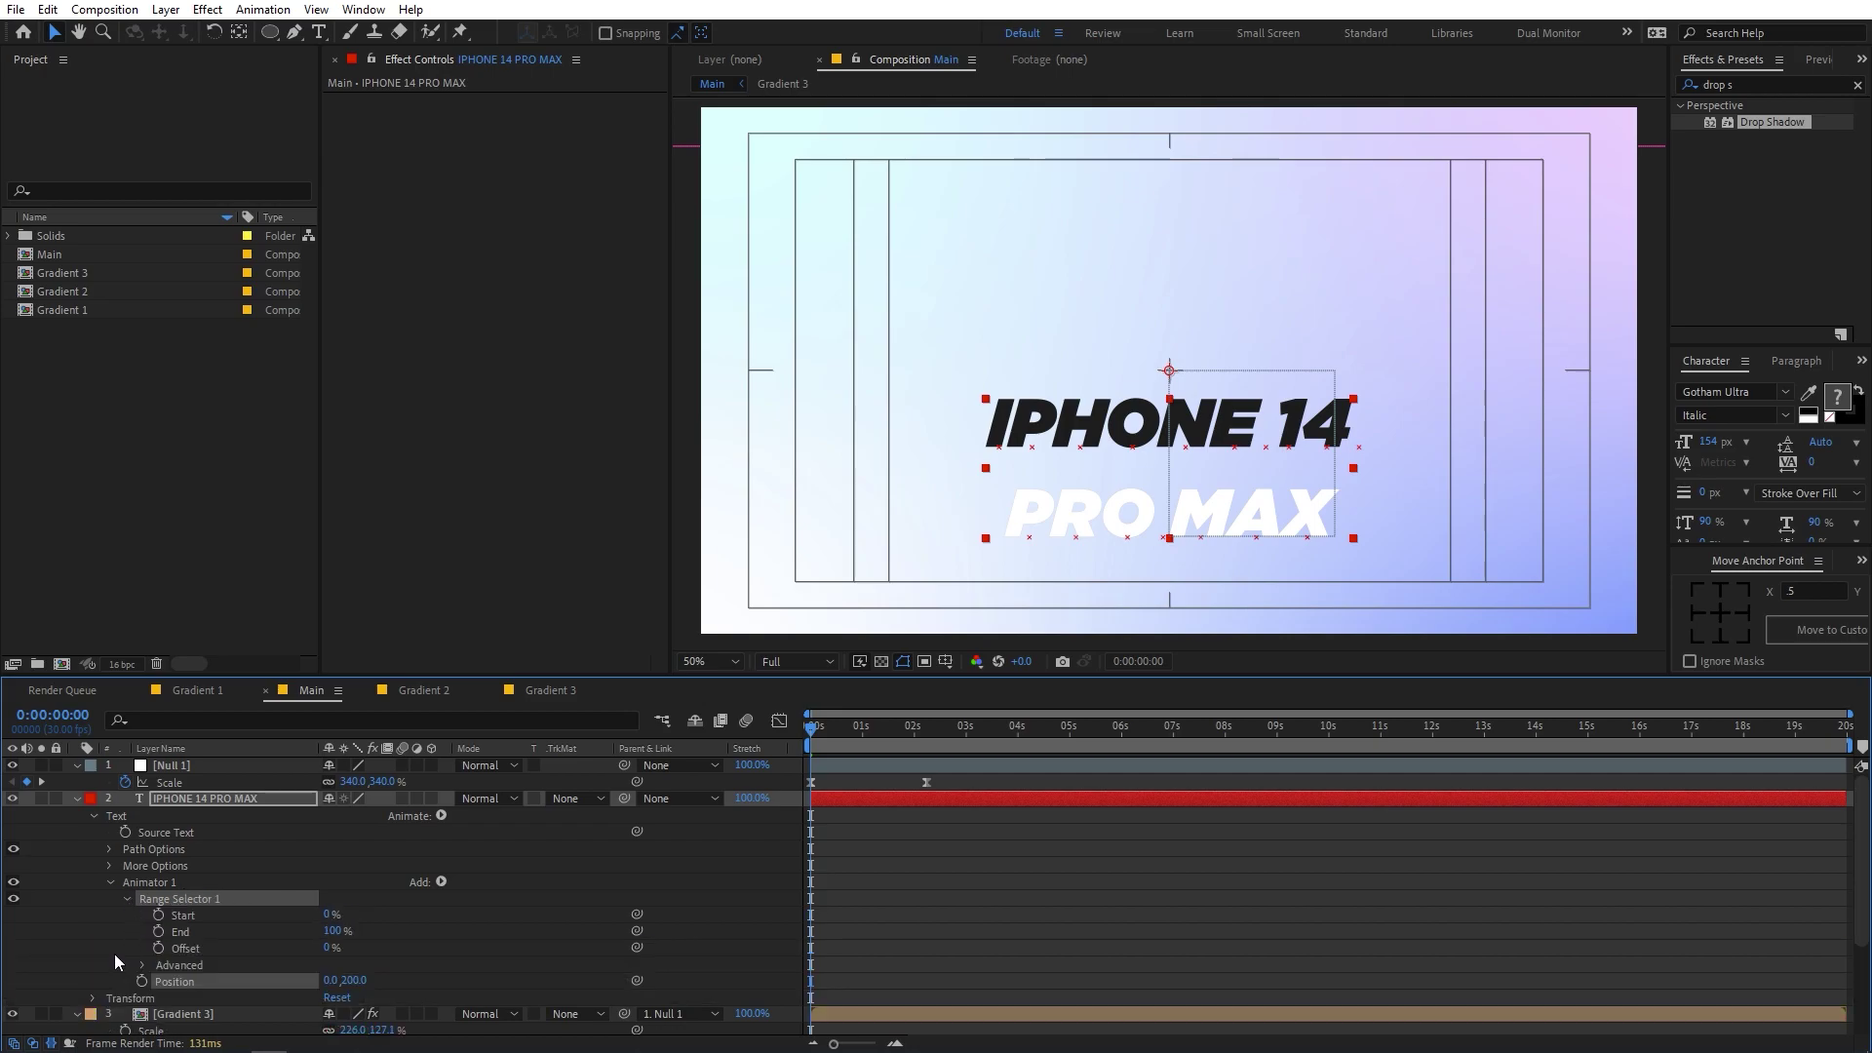
{"action": "left_click", "coordinate": [157, 948]}
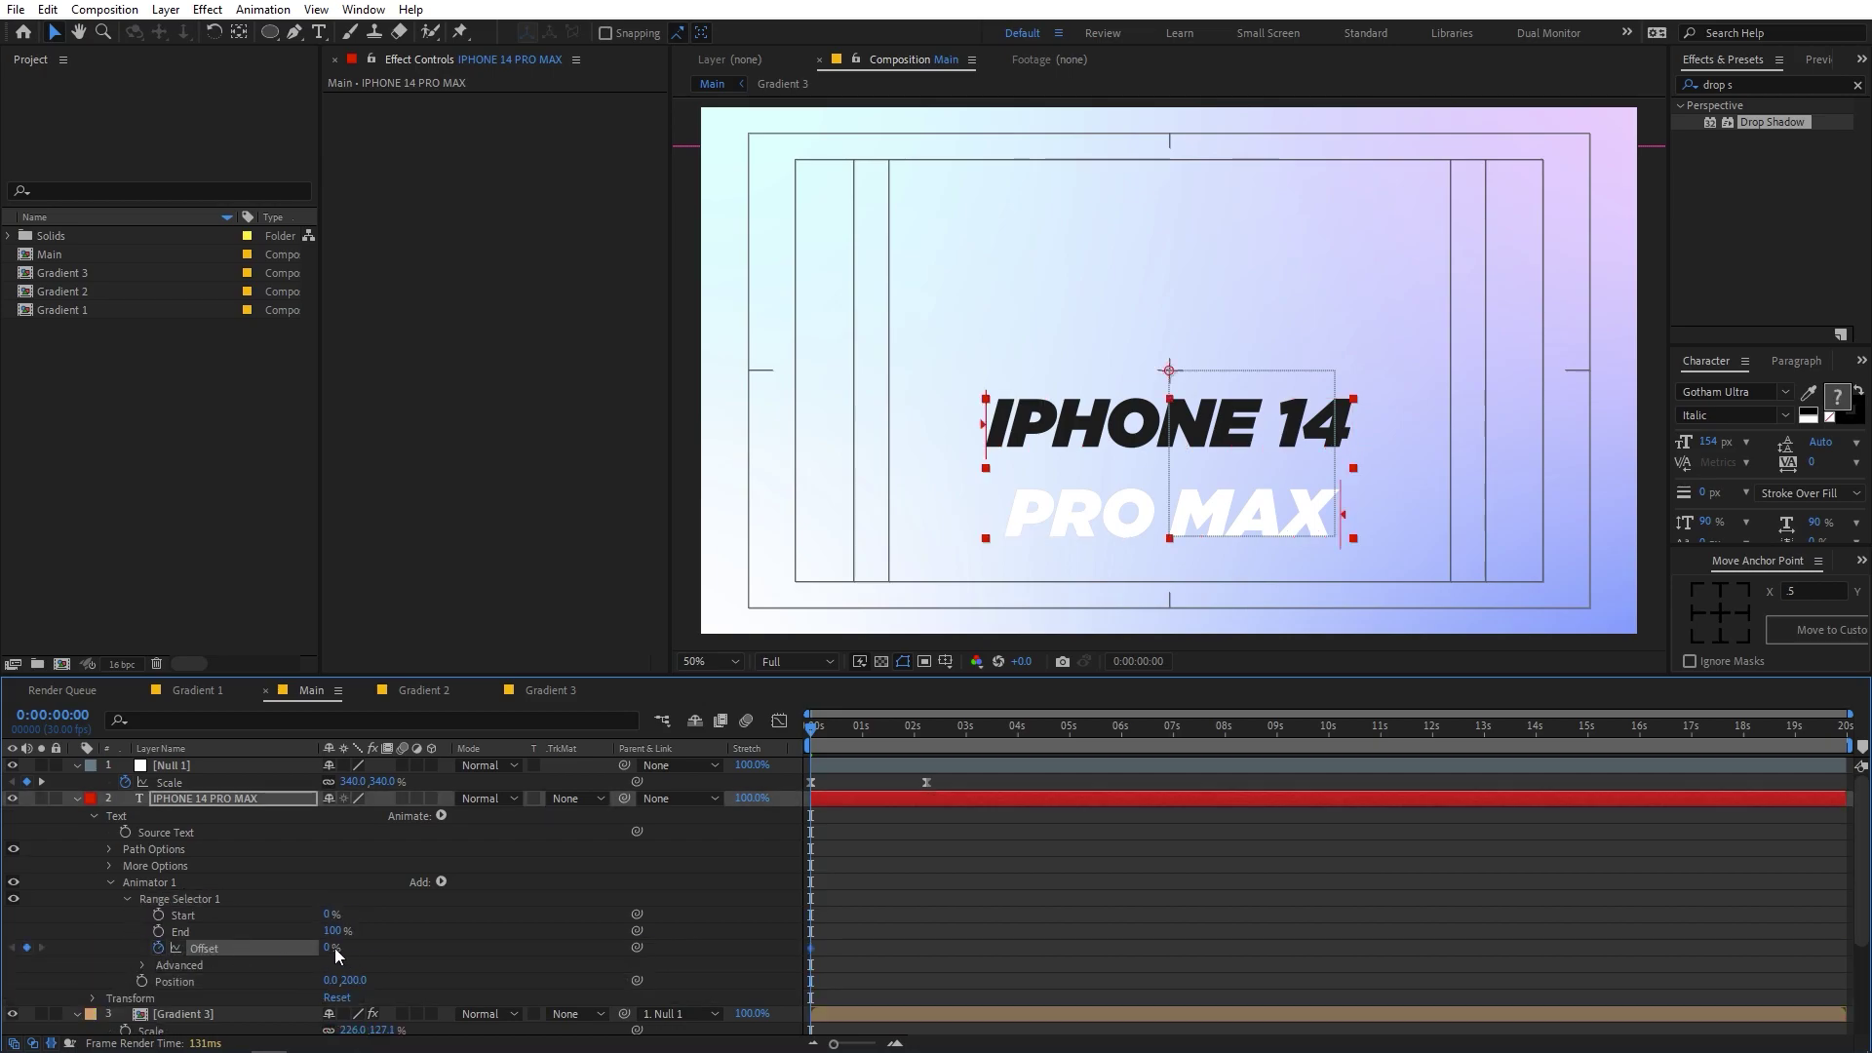
{"action": "left_click_drag", "start_coordinate": [331, 948], "coordinate": [51, 956]}
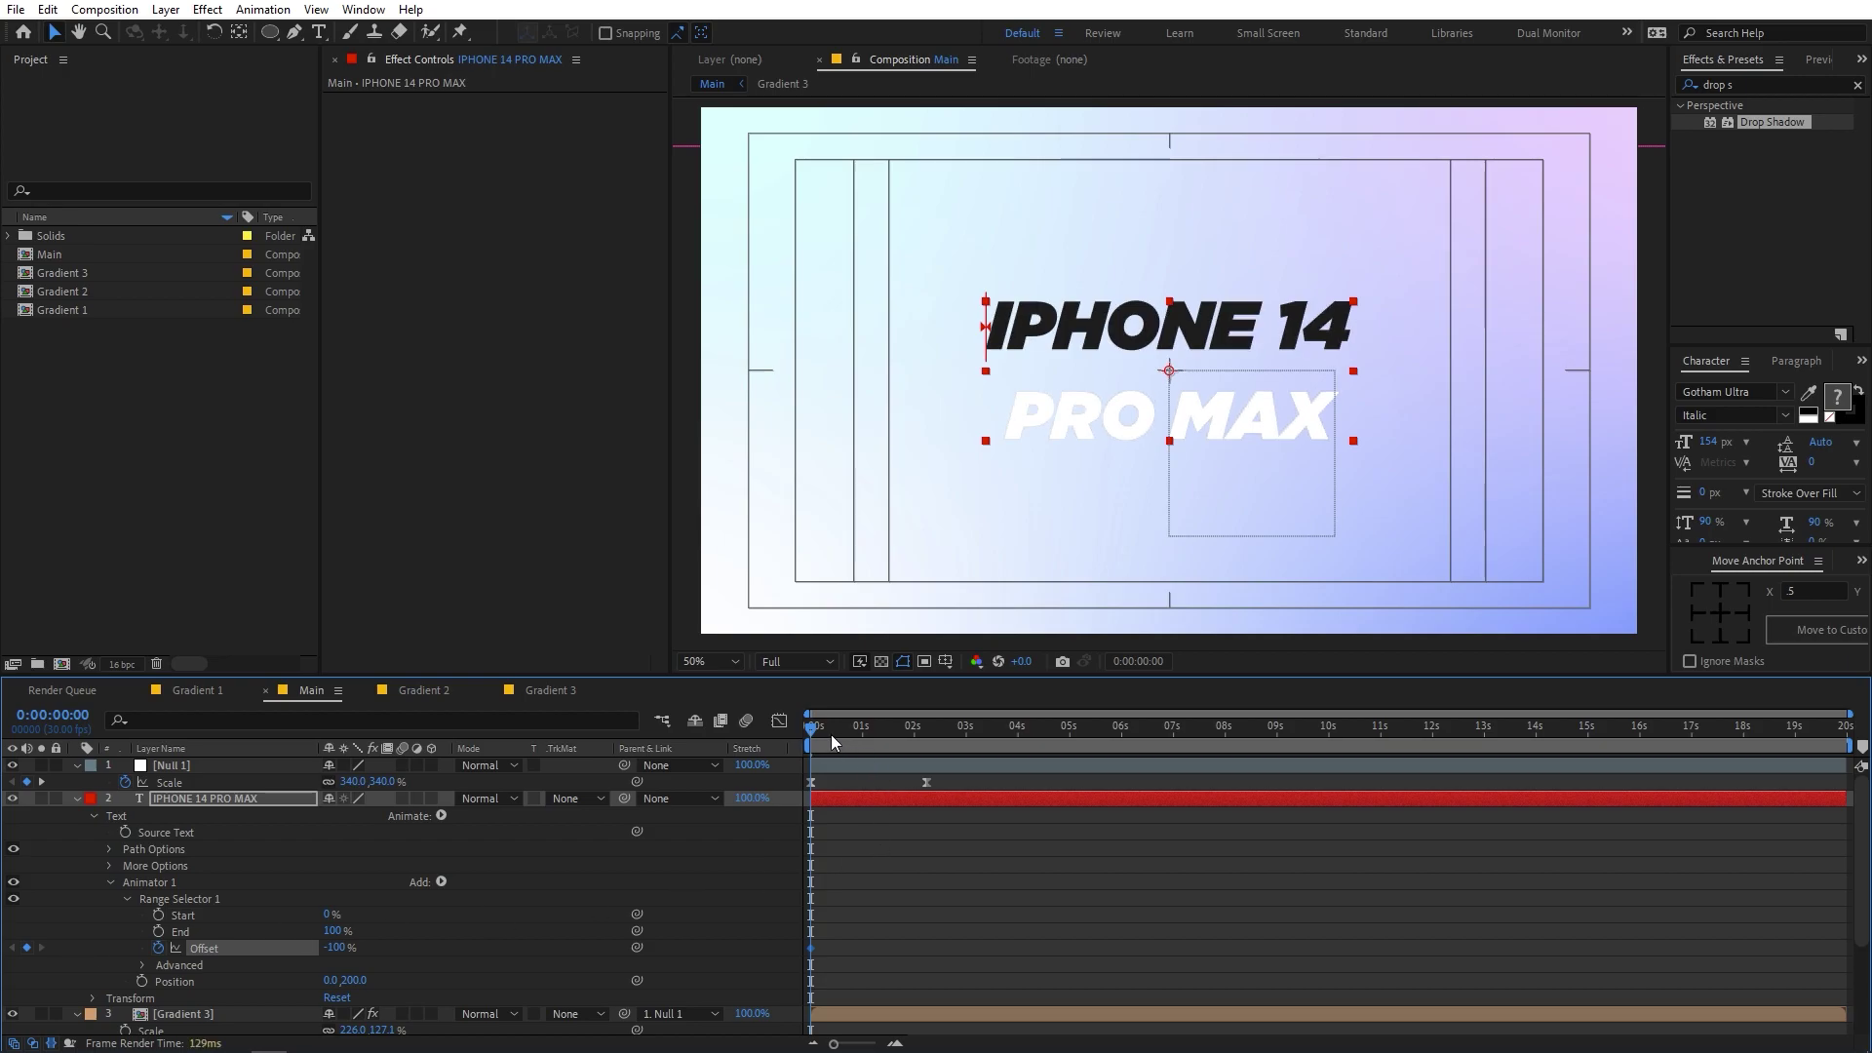
{"action": "left_click_drag", "start_coordinate": [831, 734], "coordinate": [863, 735]}
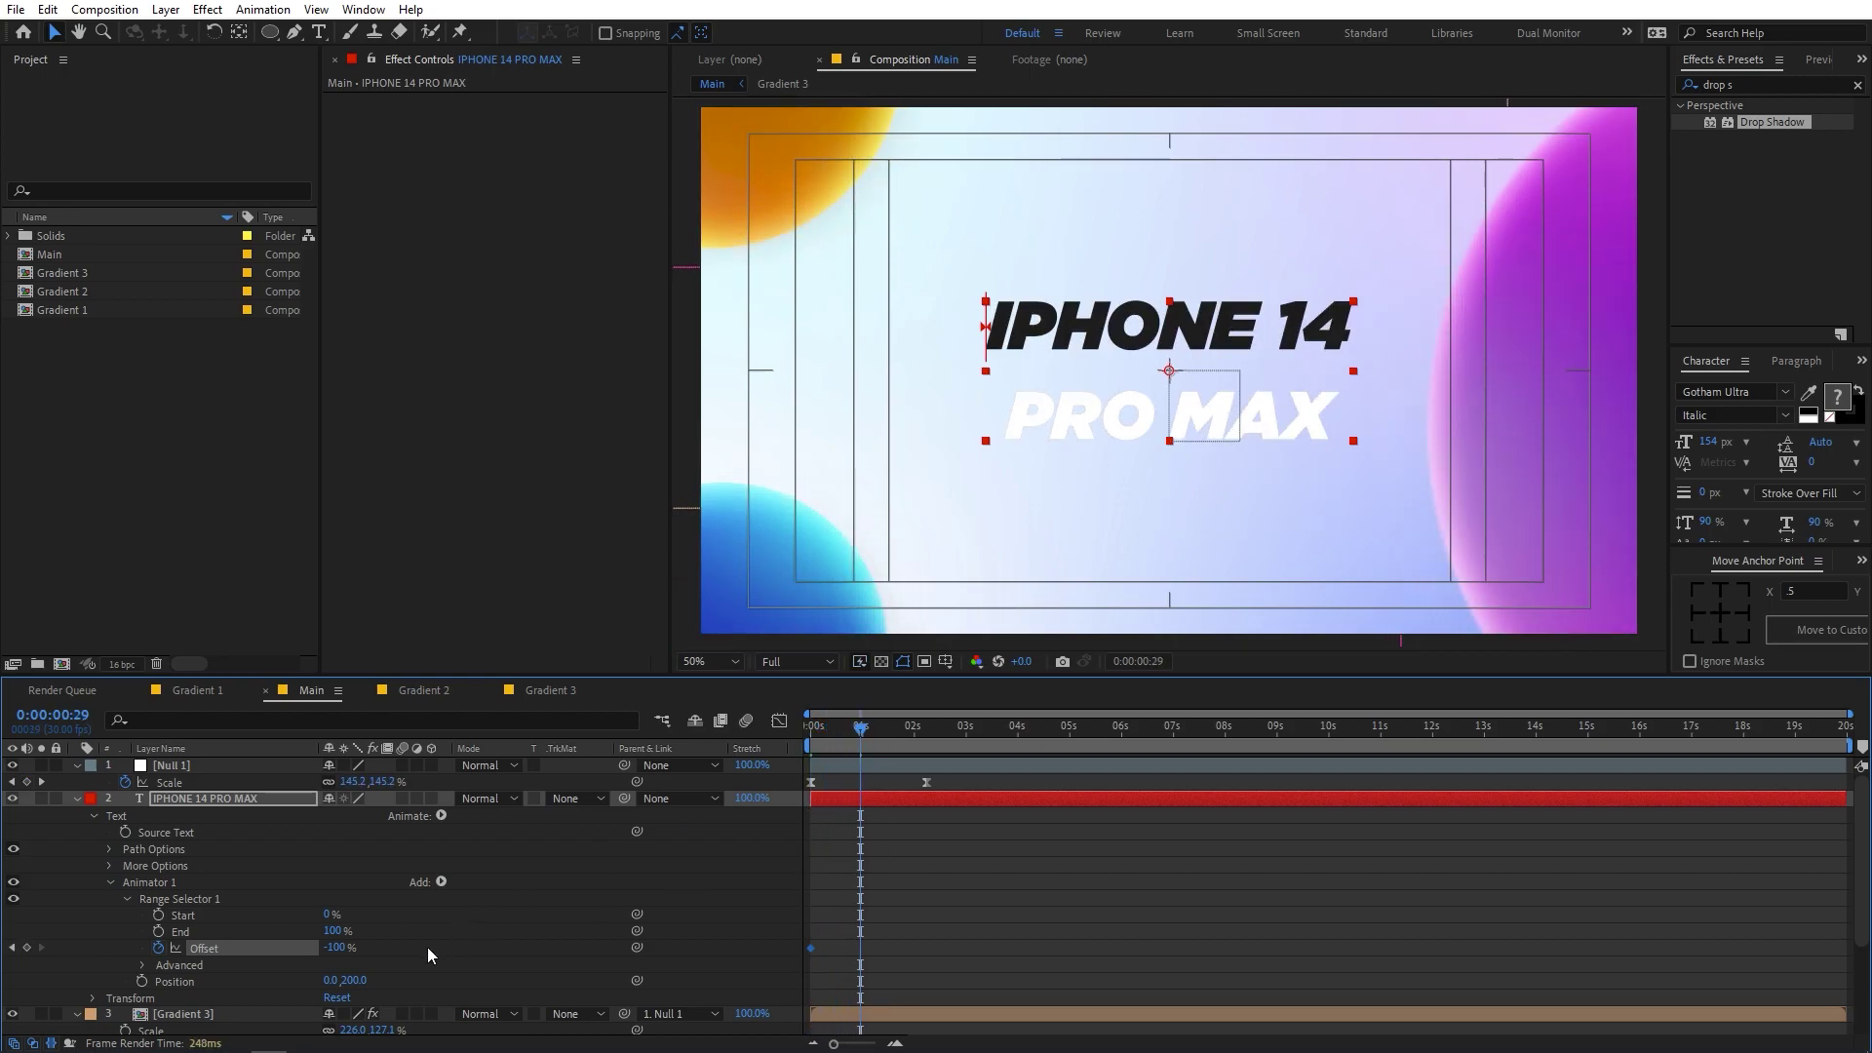
{"action": "left_click_drag", "start_coordinate": [349, 953], "coordinate": [778, 936]}
- Set the range selector's advanced Shape to Ramp Up and its Ease Low to 100%
{"action": "left_click", "coordinate": [143, 967]}
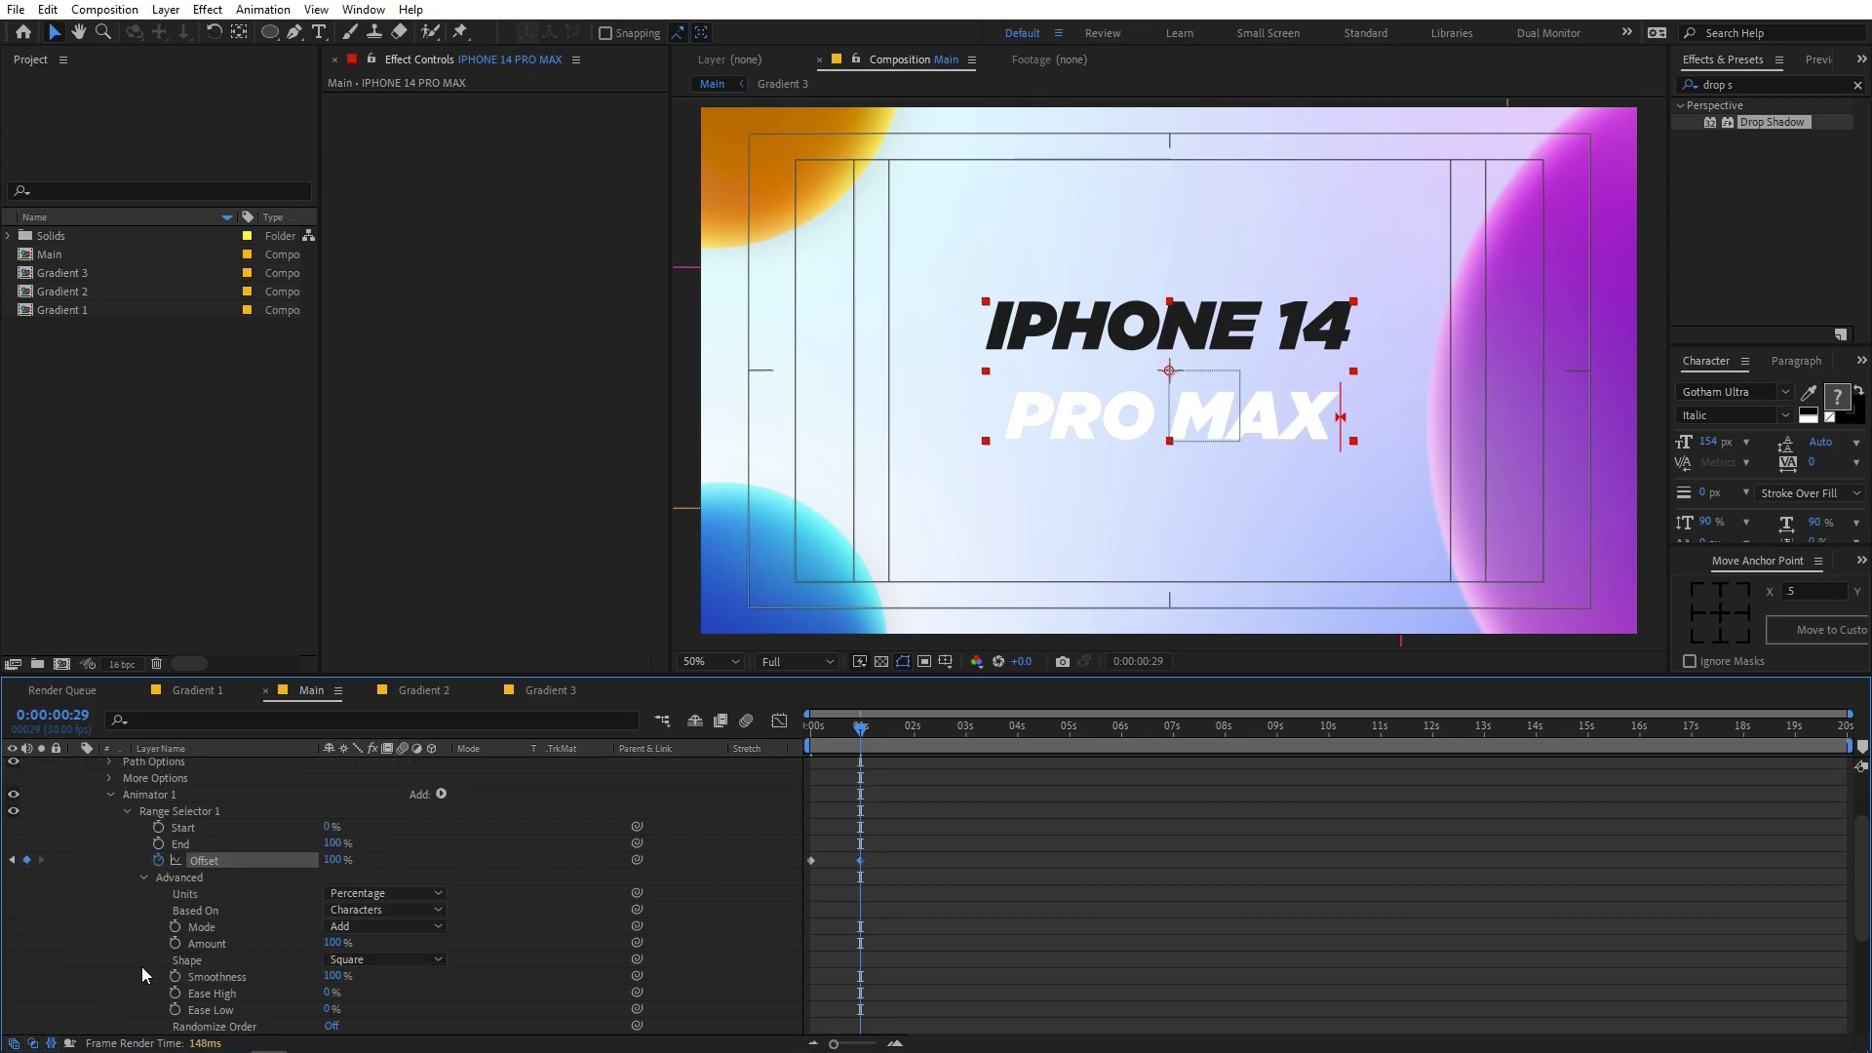
{"action": "scroll", "coordinate": [142, 967], "scroll_direction": "down", "scroll_amount": 3}
{"action": "left_click", "coordinate": [388, 912]}
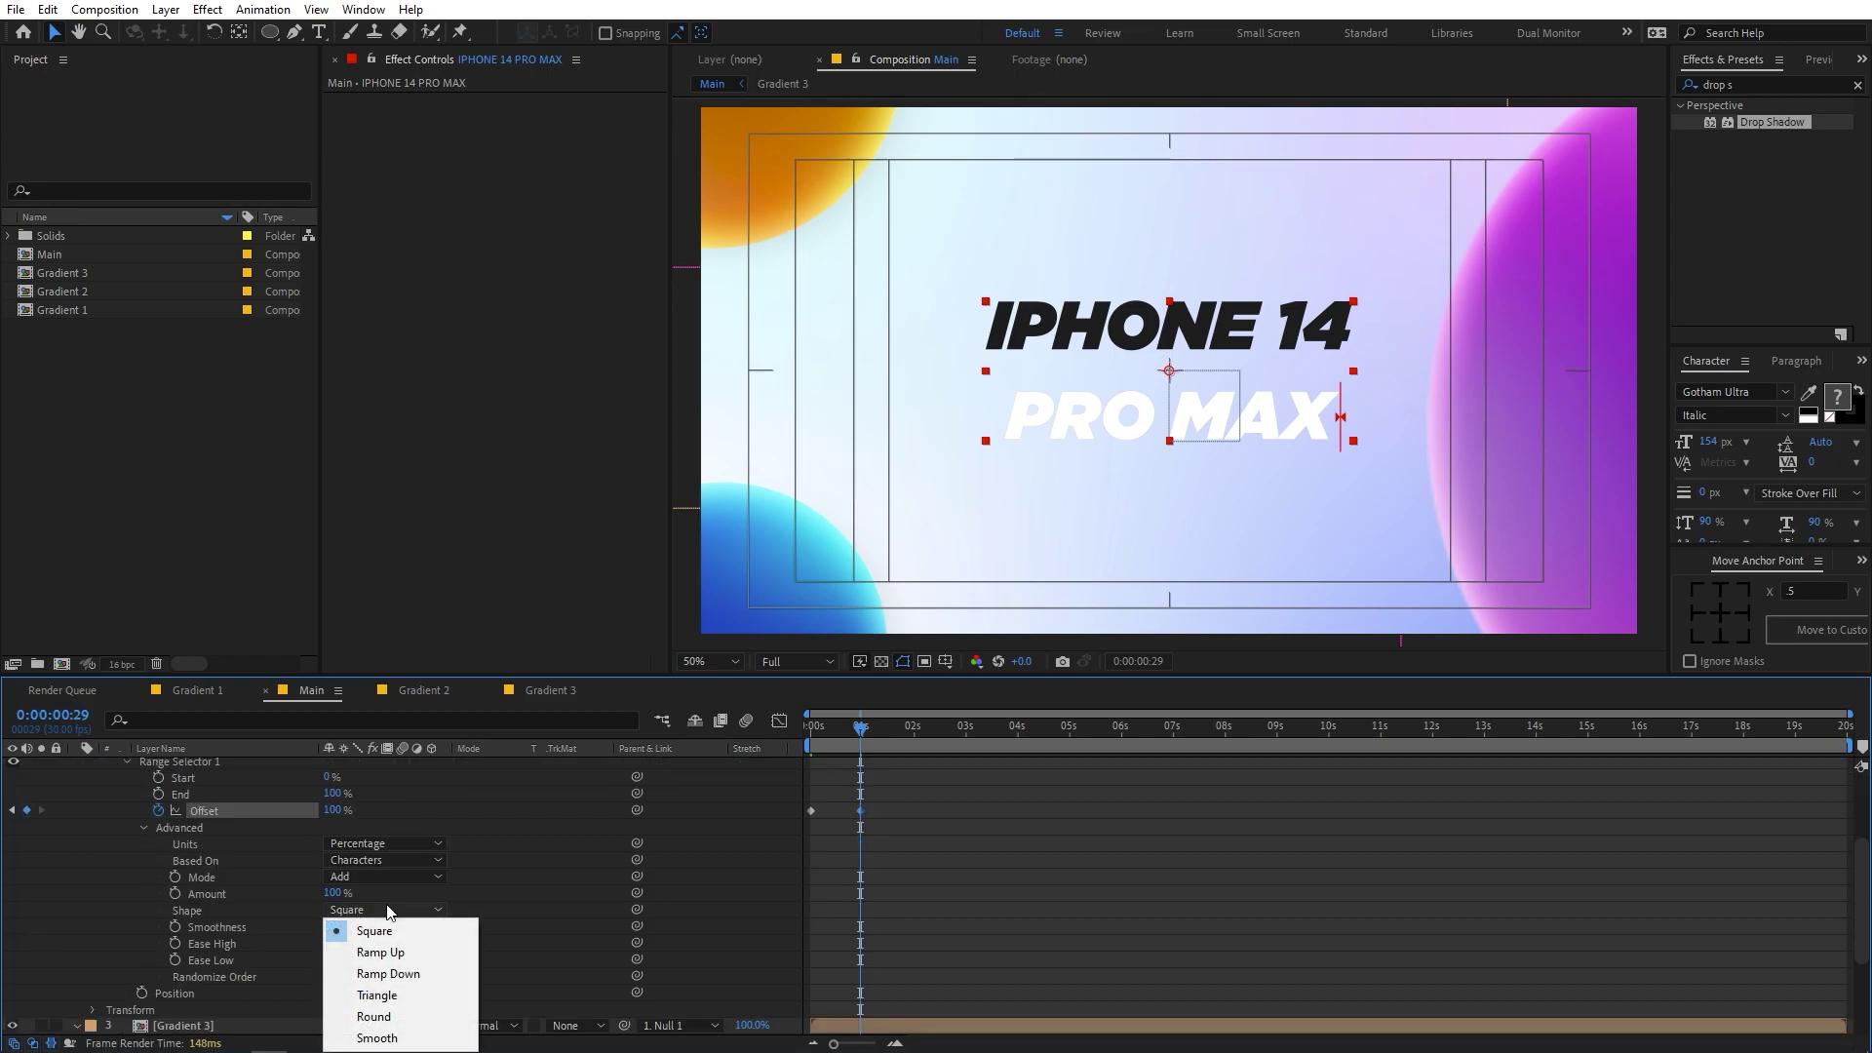
{"action": "left_click", "coordinate": [390, 959]}
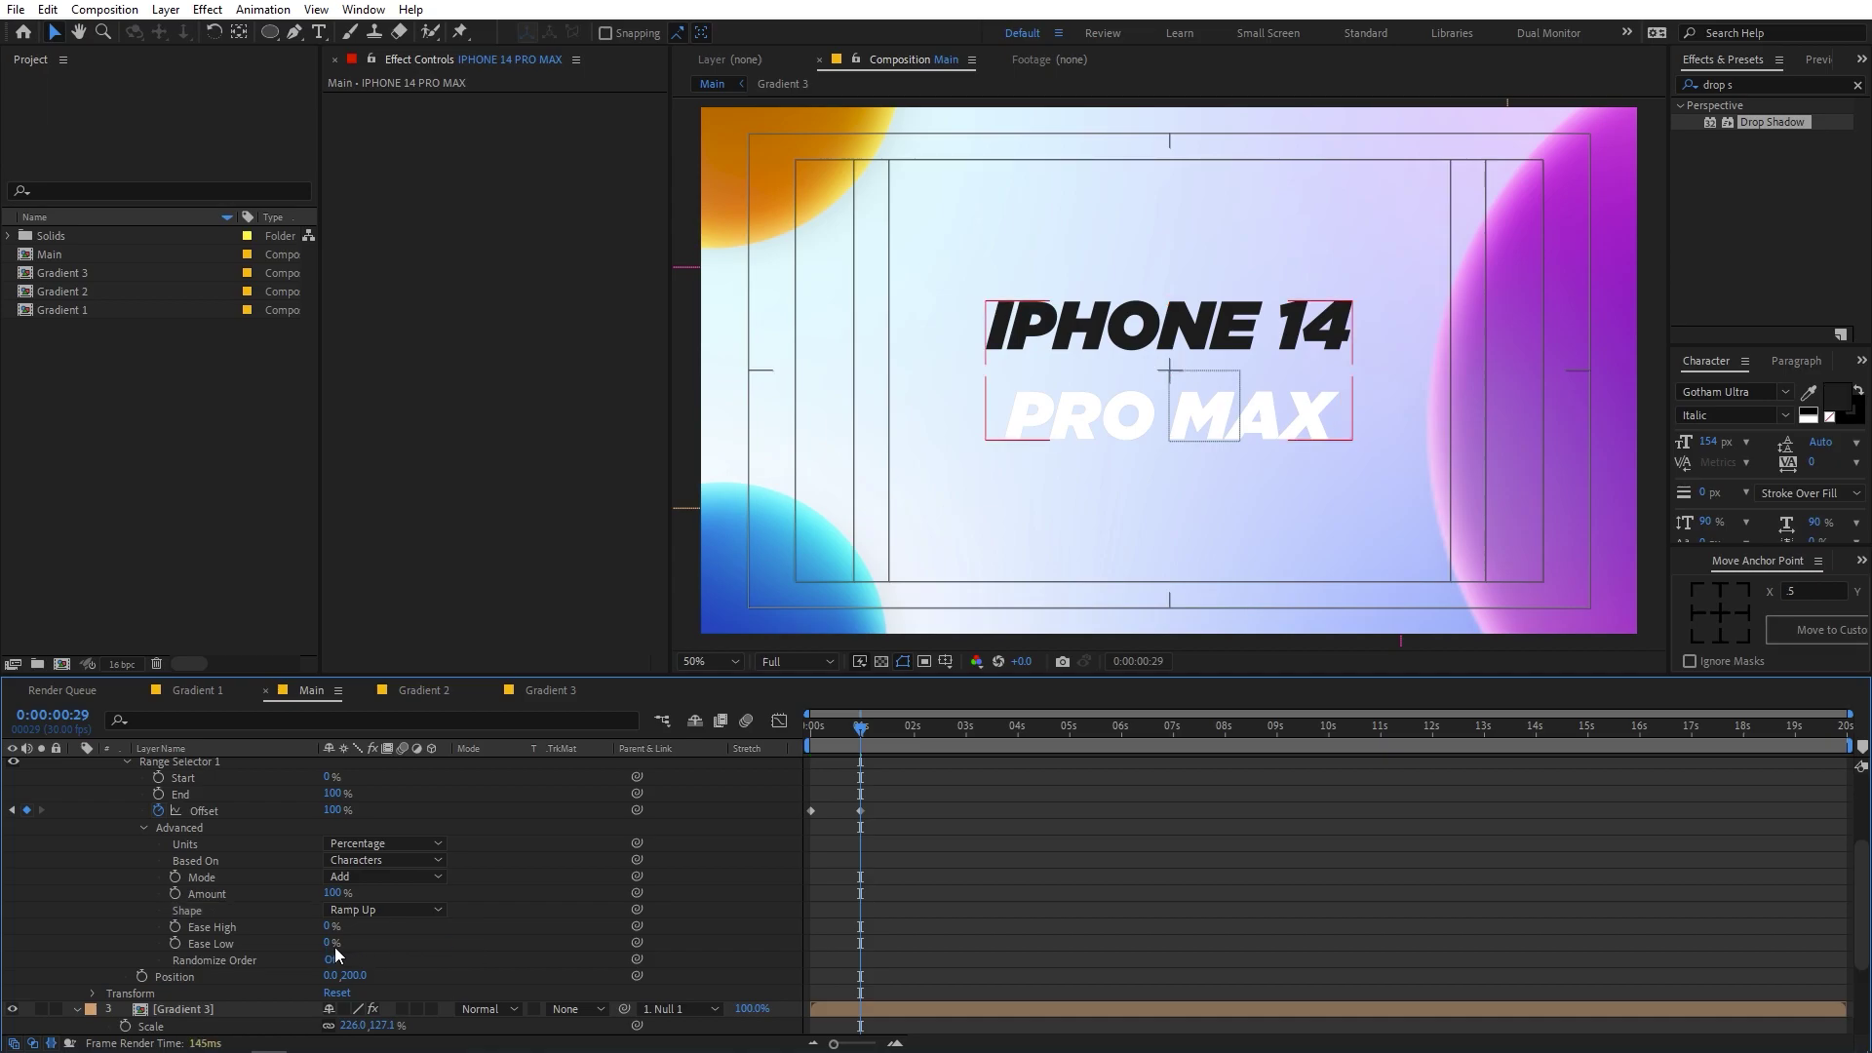
{"action": "left_click", "coordinate": [429, 942]}
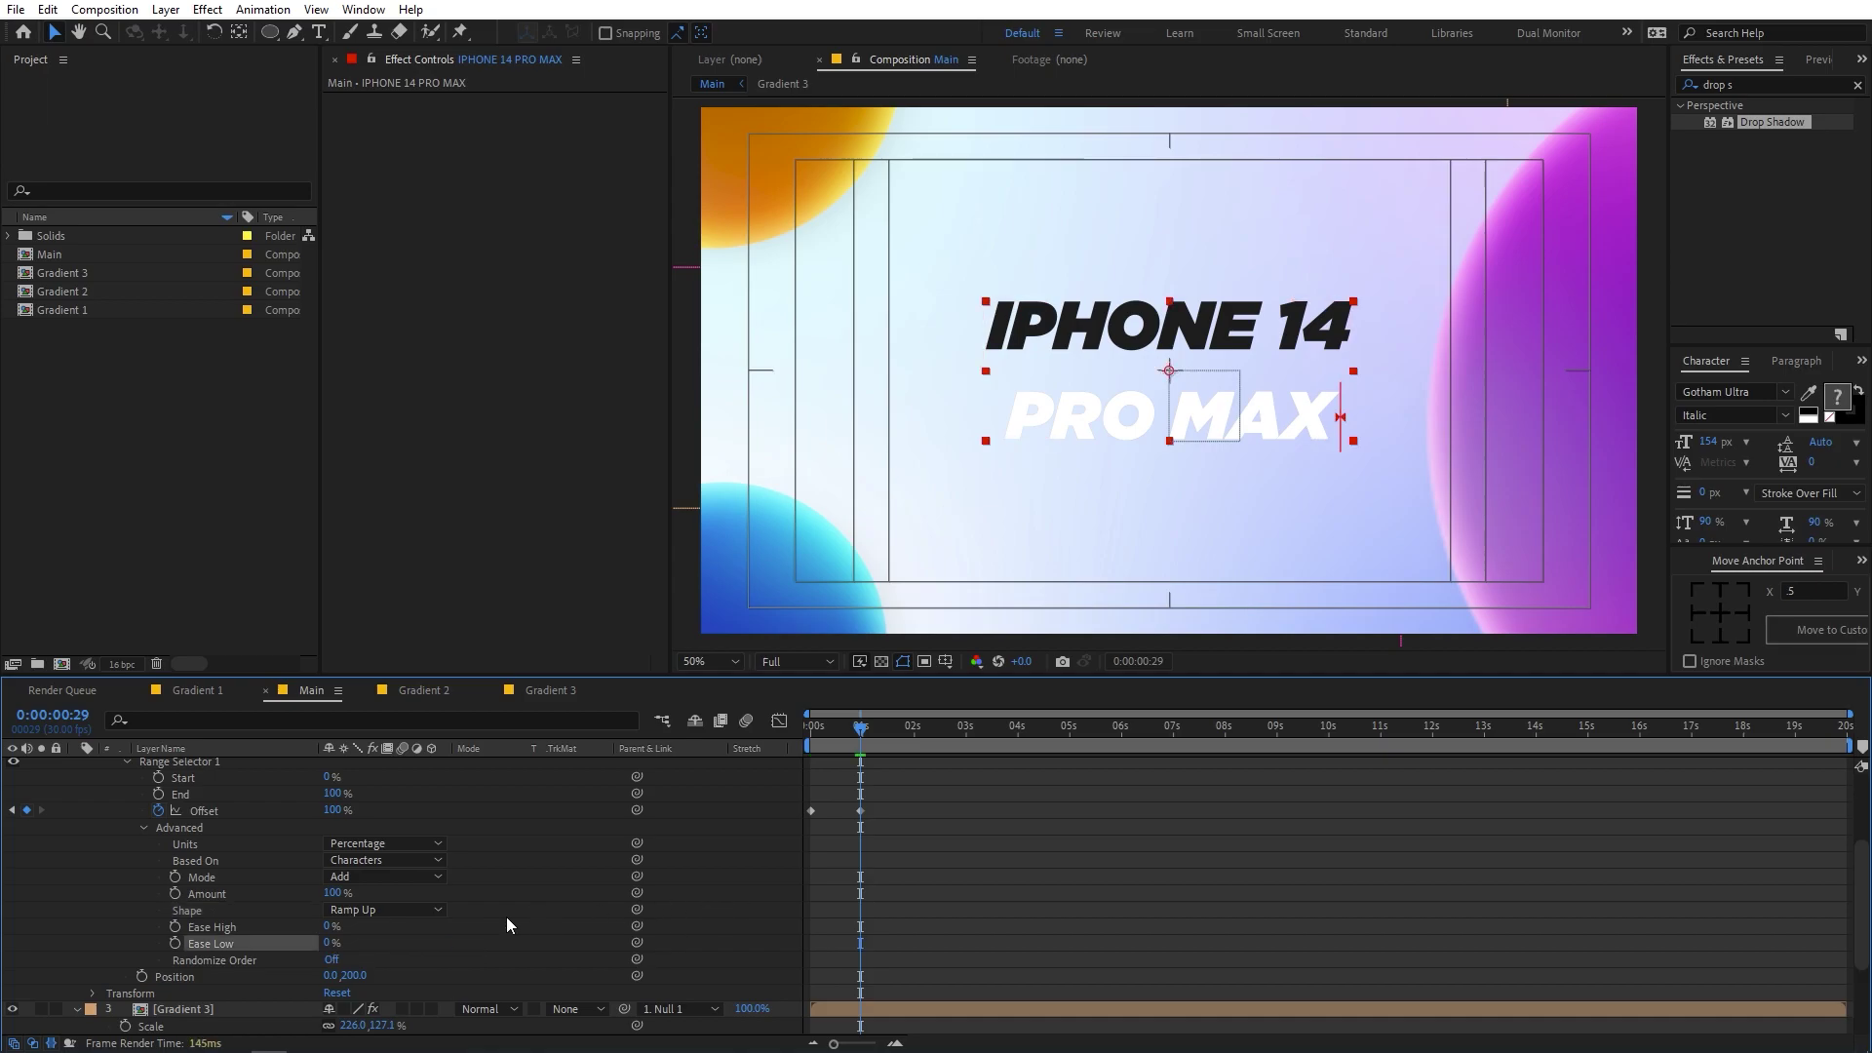
{"action": "left_click", "coordinate": [331, 942]}
{"action": "type", "text": "100"}
{"action": "key", "text": "Return"}
- Preview the text animation and move the last Offset keyframe out to about two seconds
{"action": "key", "text": "Home"}
{"action": "key", "text": "space"}
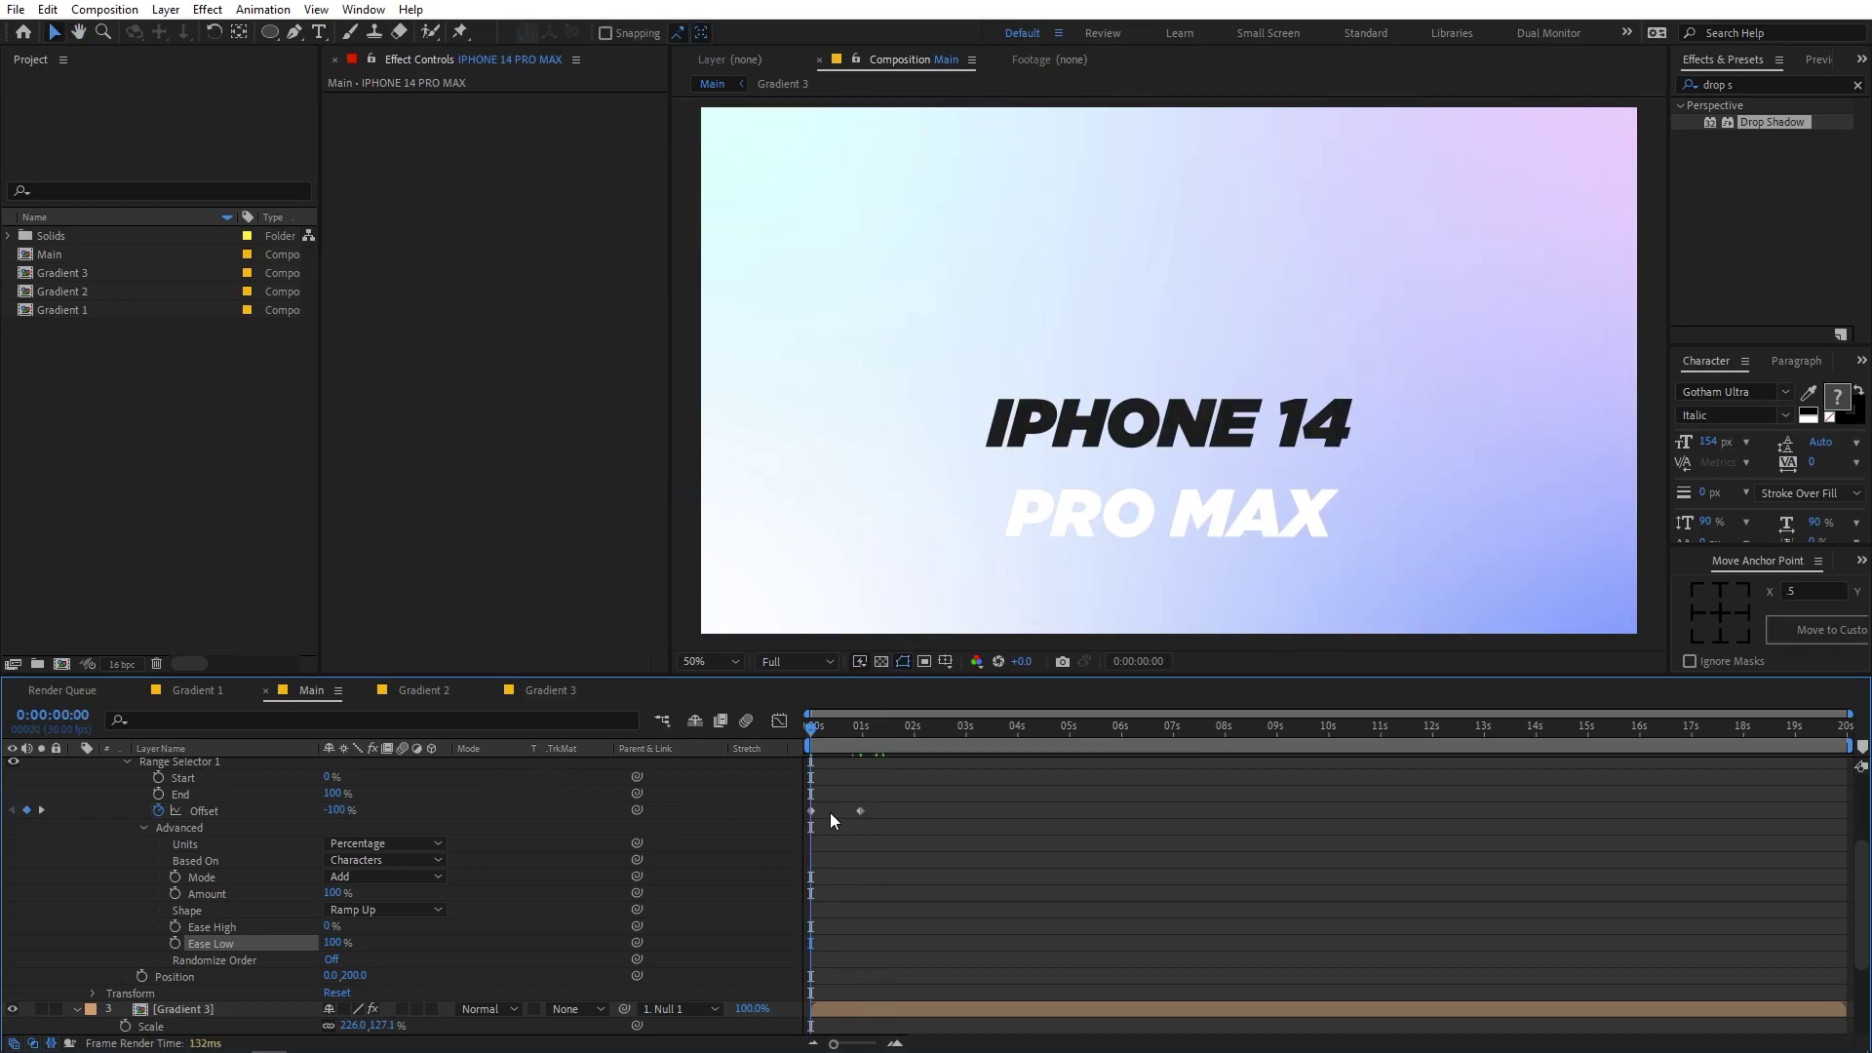
{"action": "key", "text": "space"}
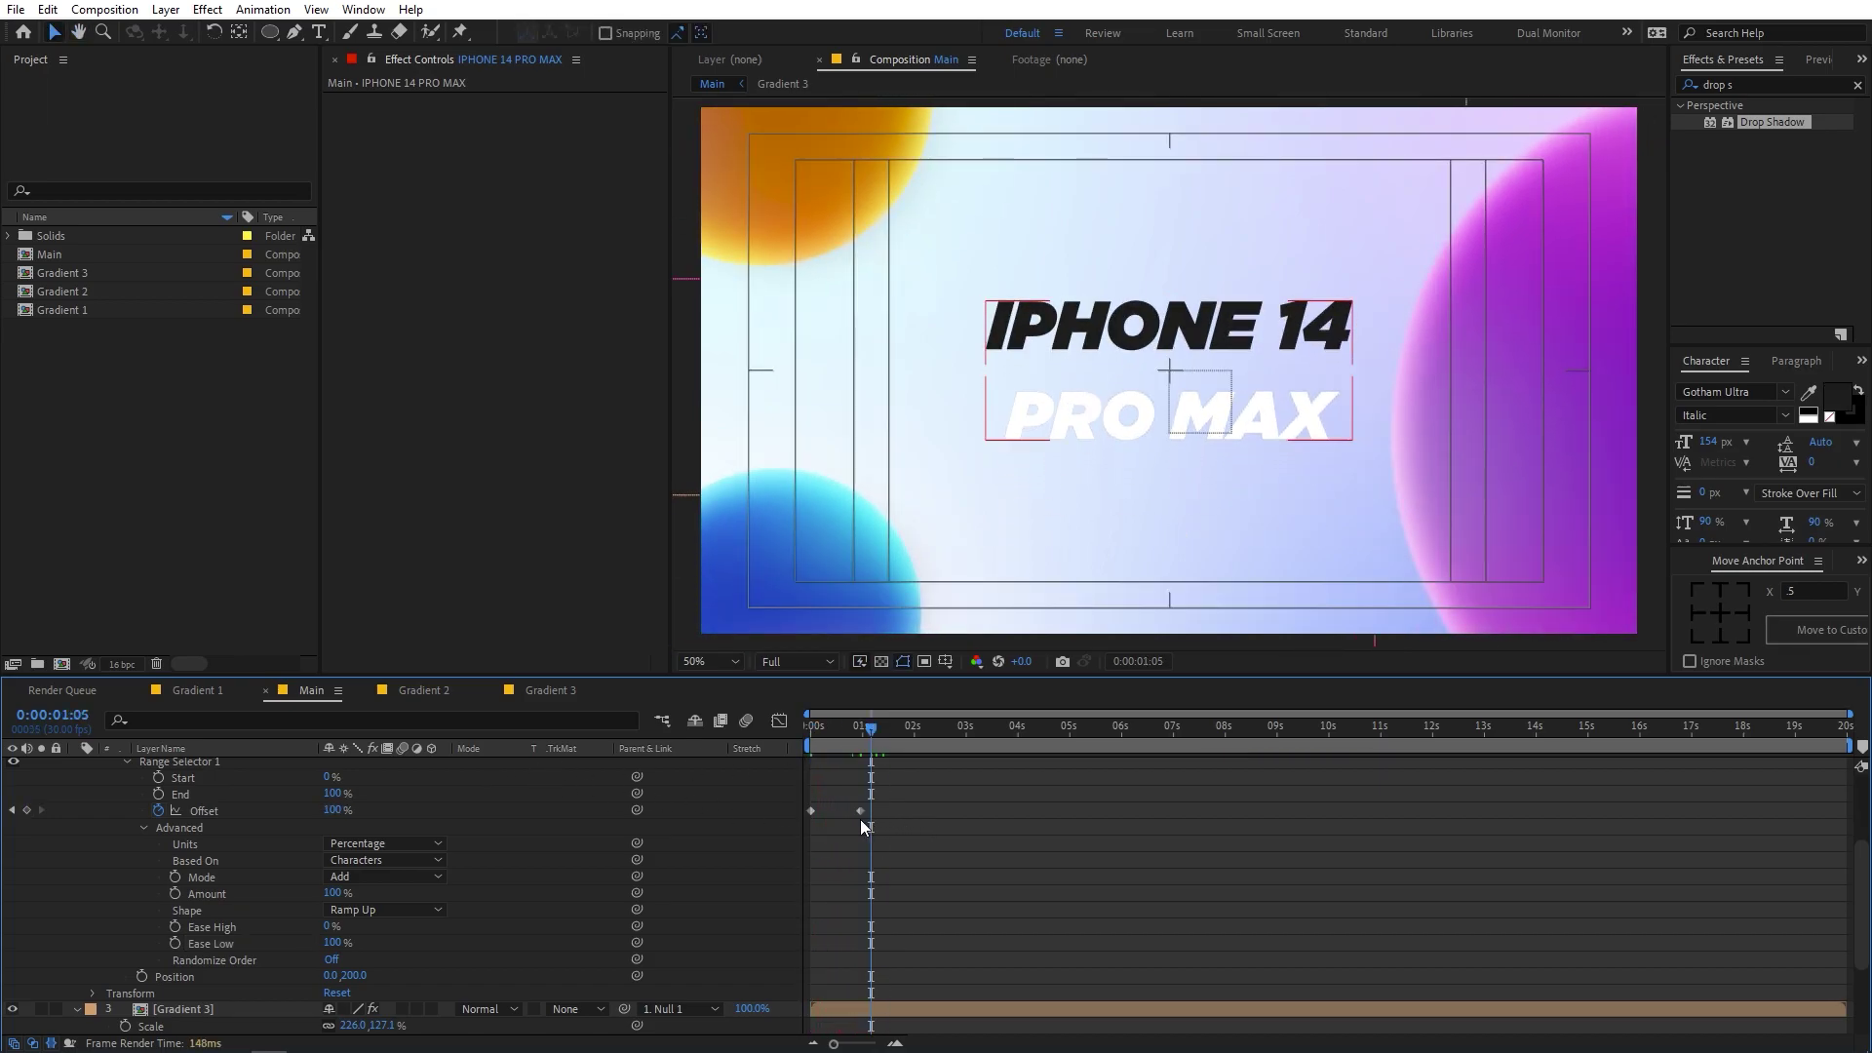
{"action": "left_click_drag", "start_coordinate": [860, 811], "coordinate": [916, 810]}
- Add a Scale property to the title's text animator and set it to 0%
{"action": "scroll", "coordinate": [593, 820], "scroll_direction": "up", "scroll_amount": 3}
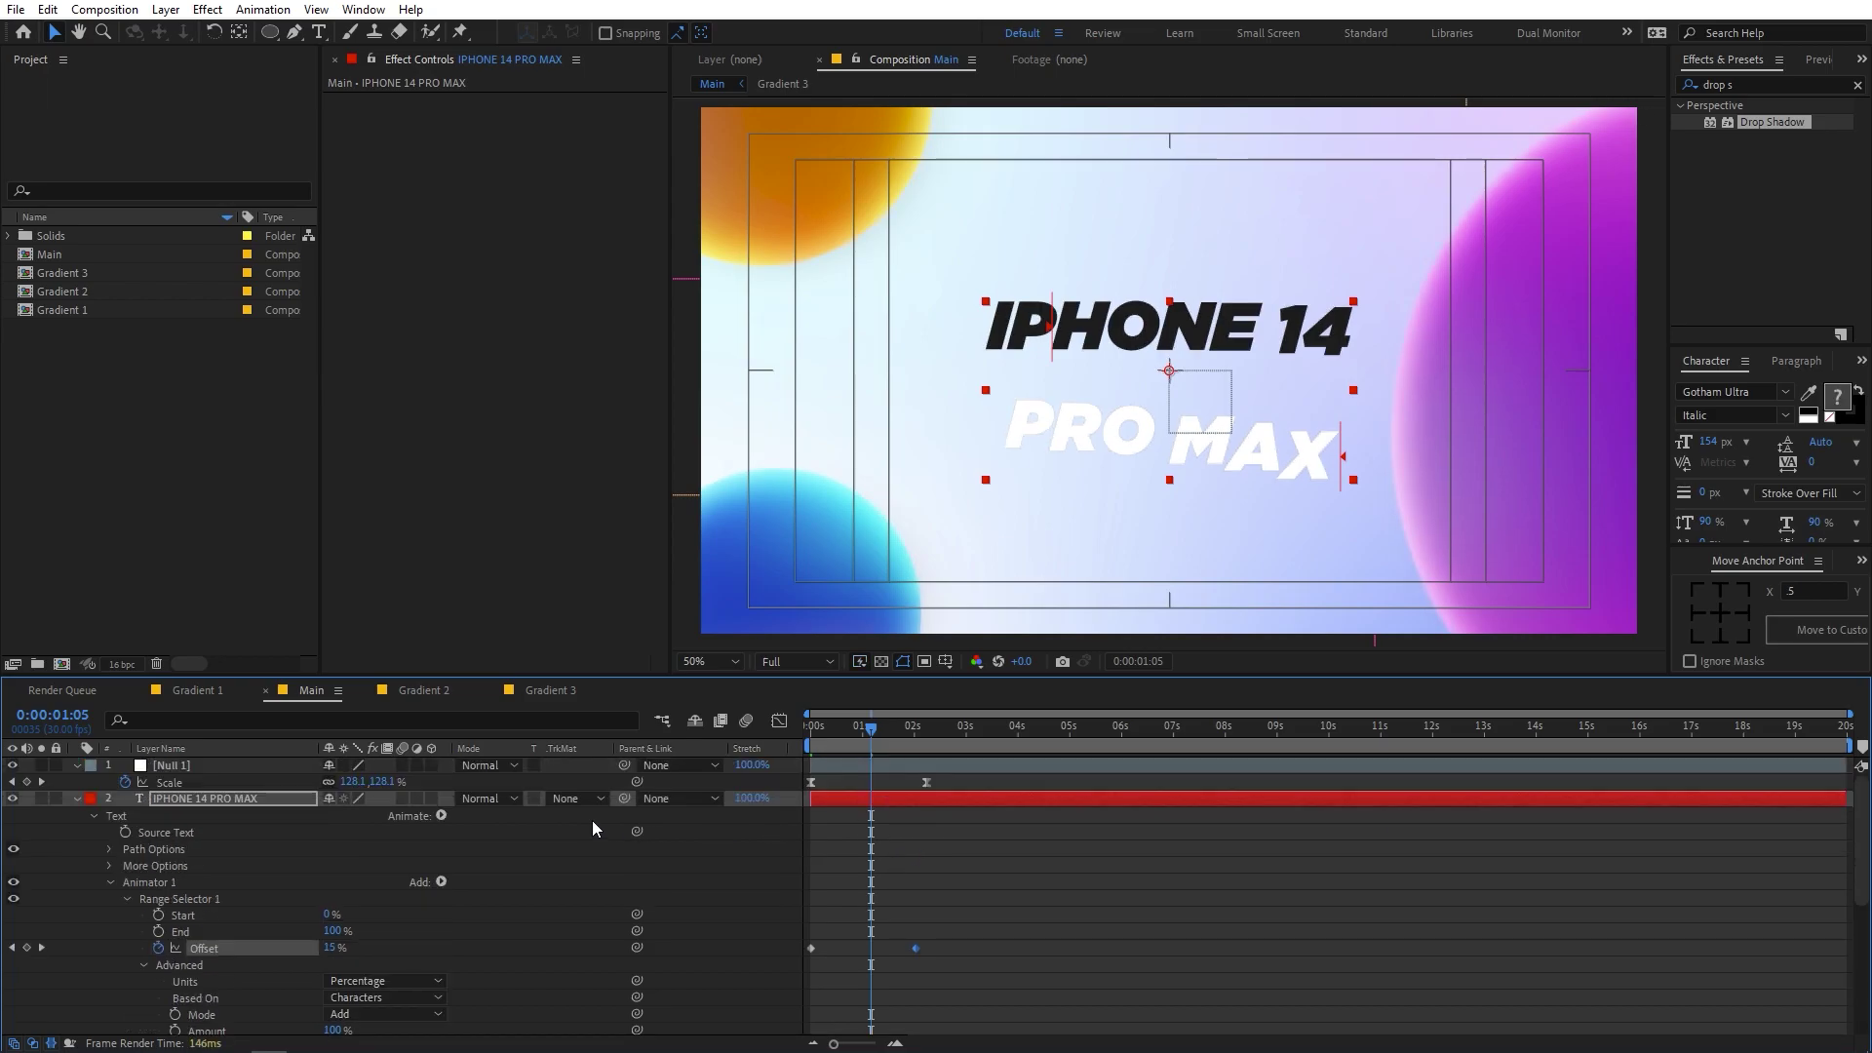
{"action": "left_click", "coordinate": [440, 817]}
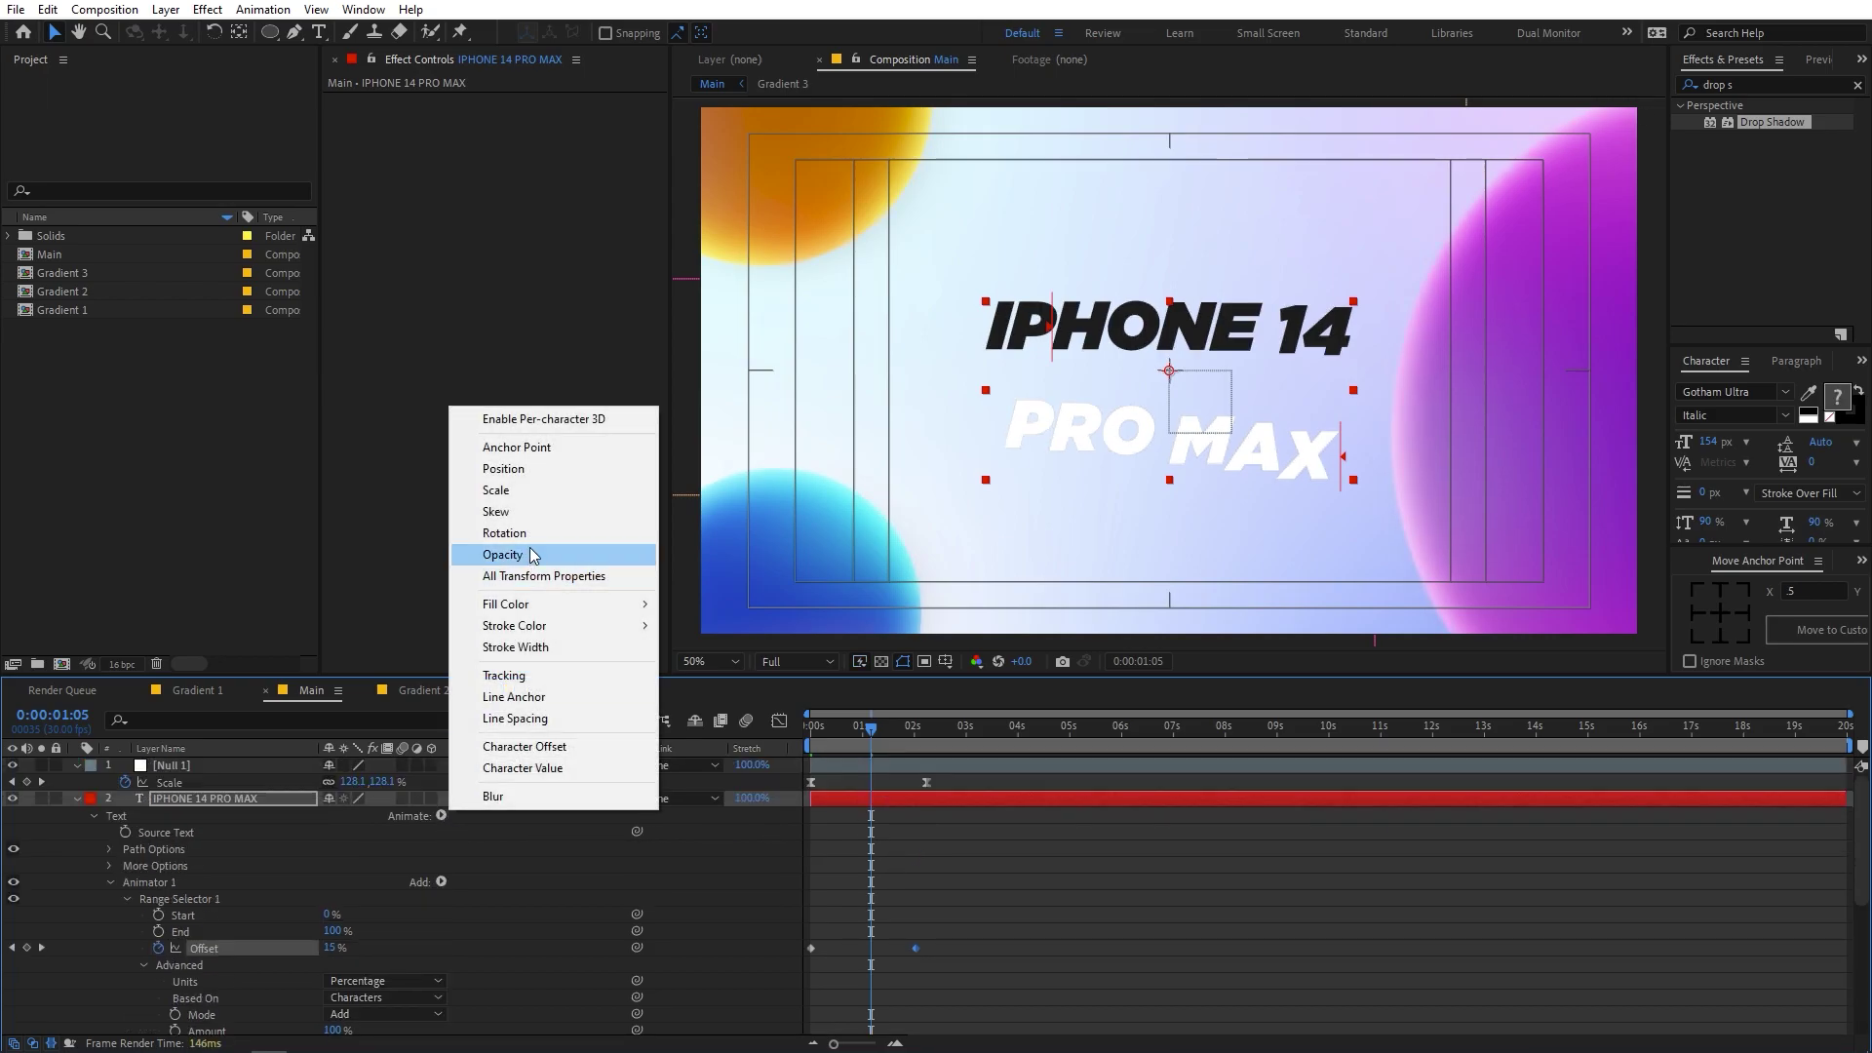
{"action": "left_click", "coordinate": [534, 487]}
{"action": "left_click", "coordinate": [355, 1026]}
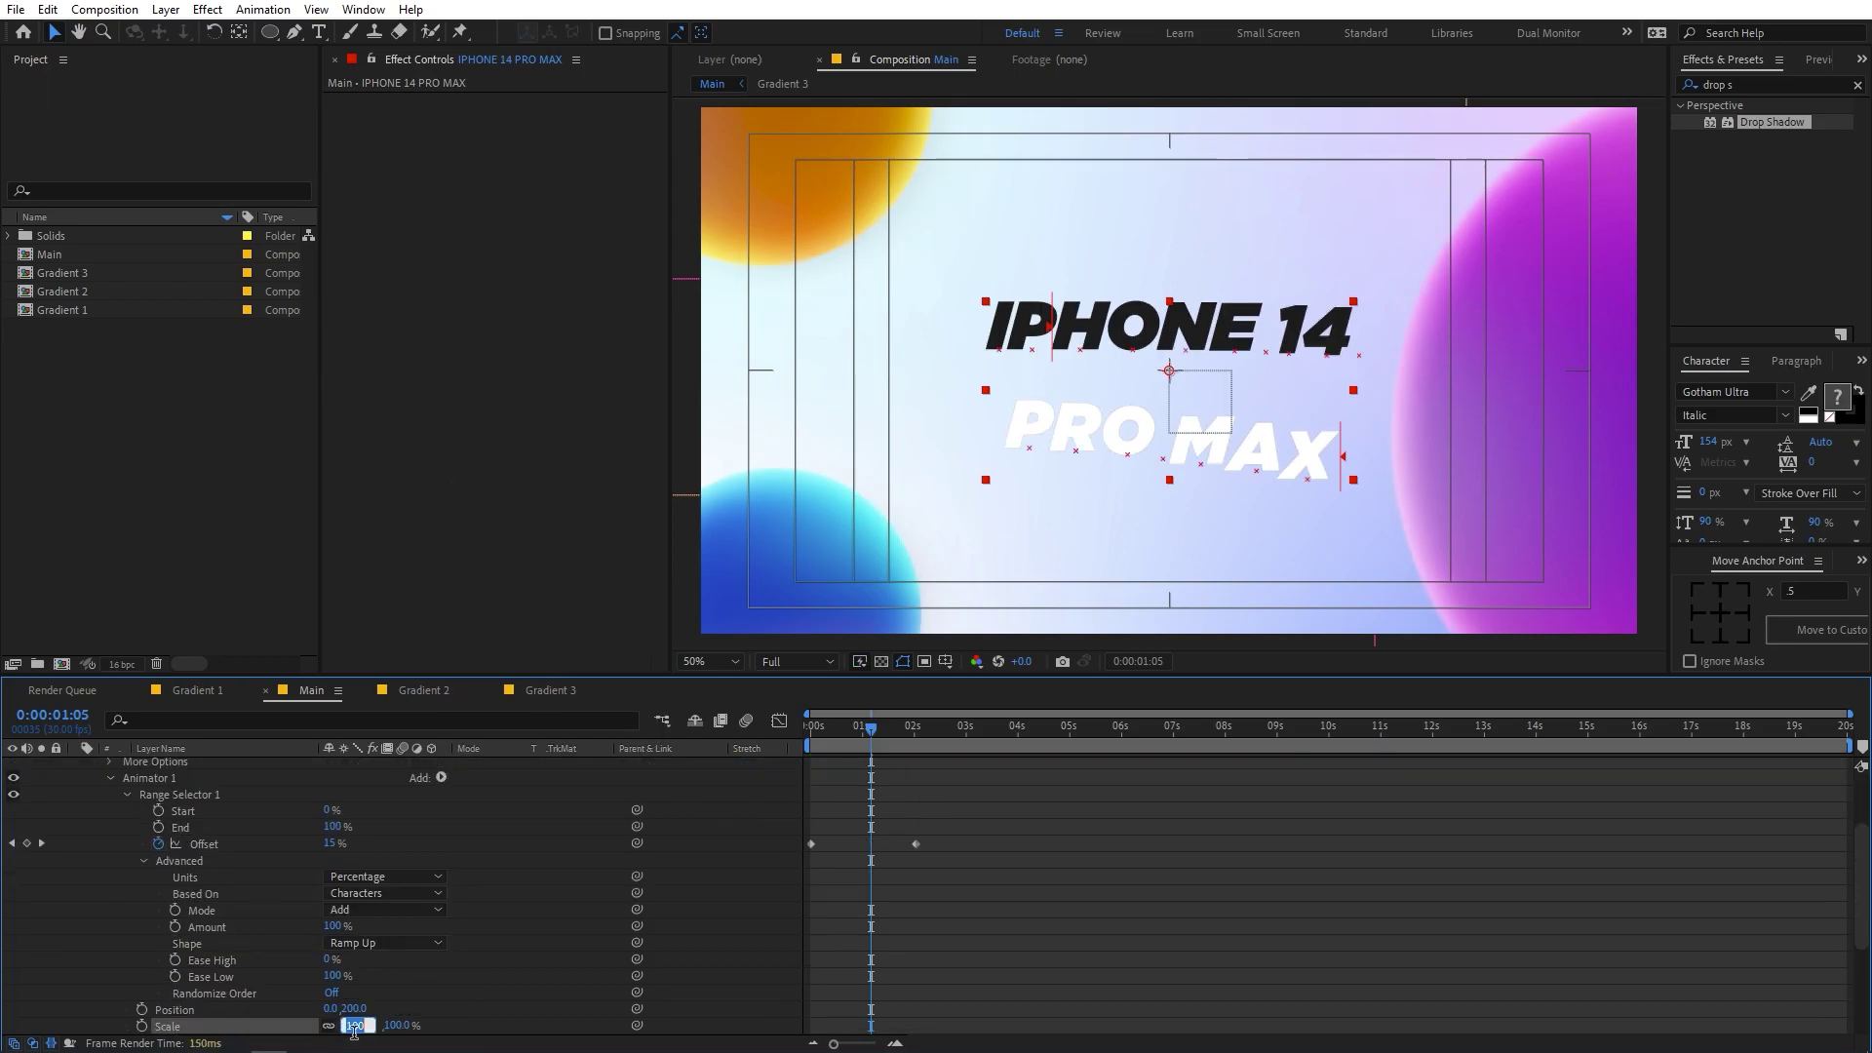
{"action": "type", "text": "0"}
{"action": "key", "text": "Return"}
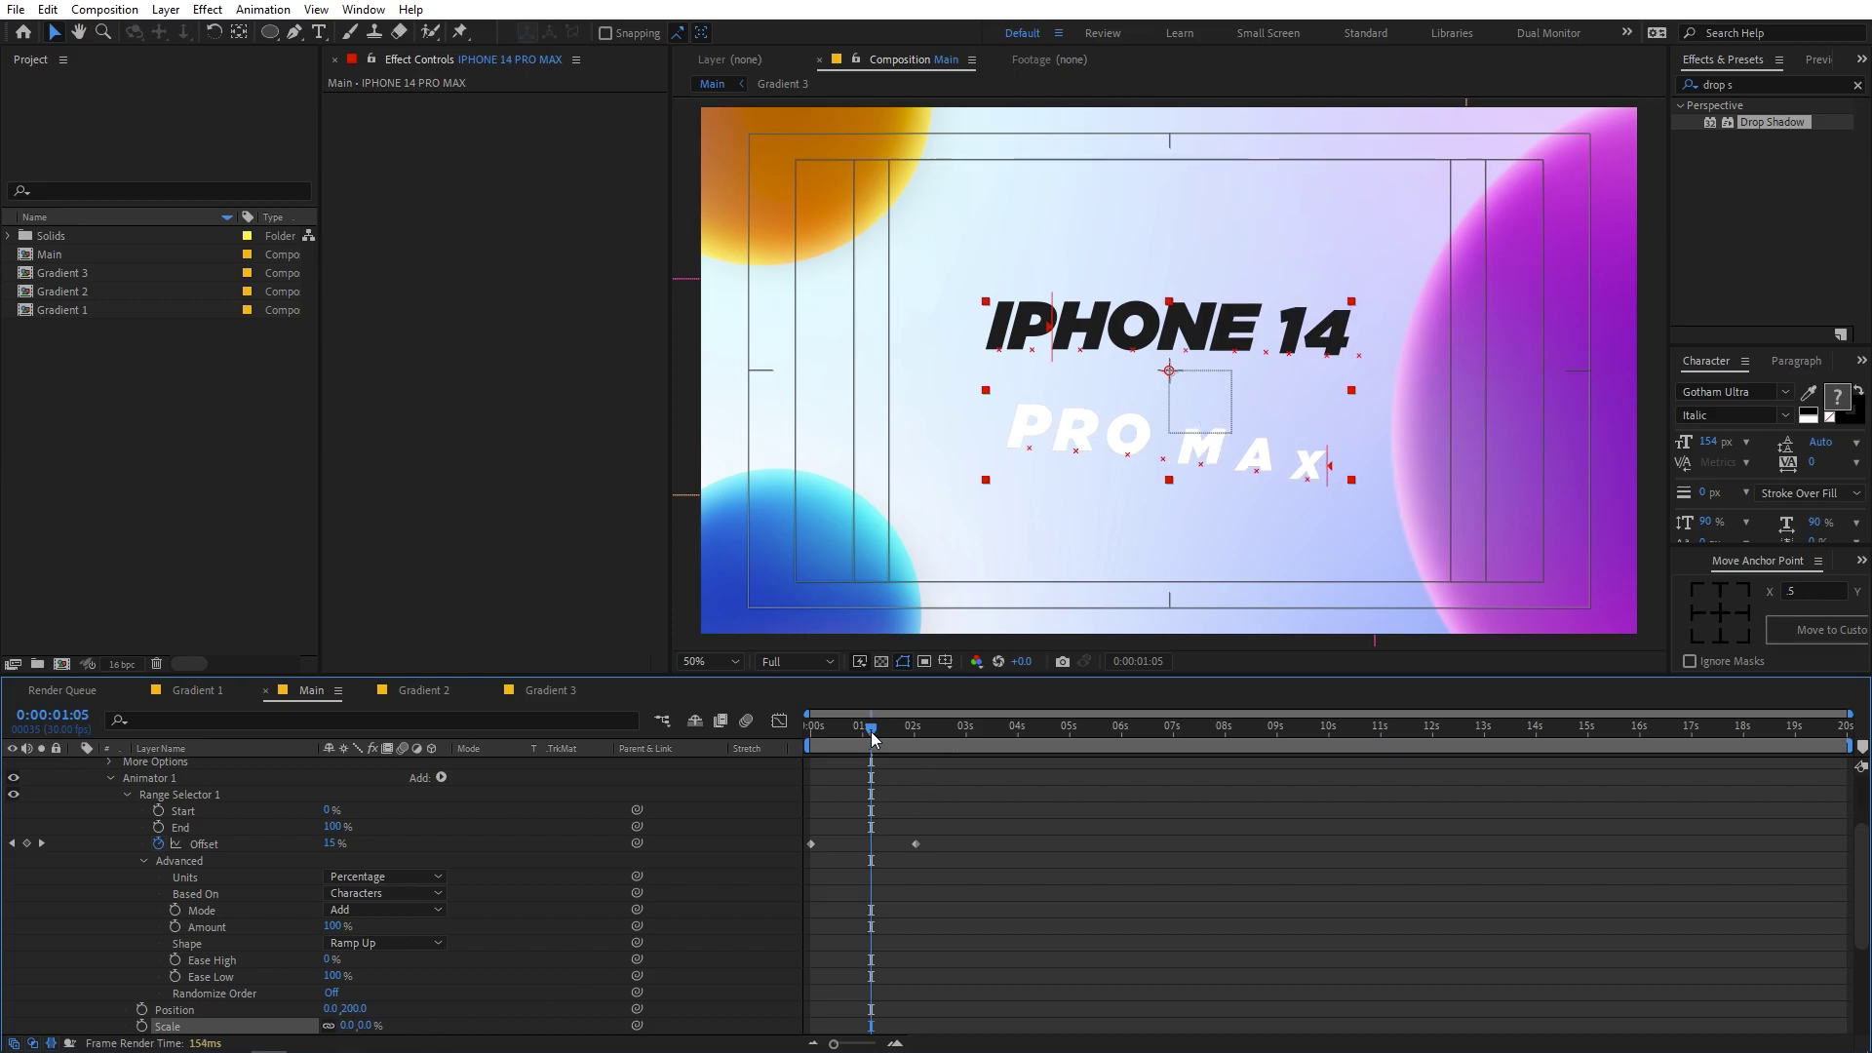
- Move the last Offset keyframe to 0:00:01:16 and apply Easy Ease to both Offset keyframes
{"action": "key", "text": "Home"}
{"action": "key", "text": "space"}
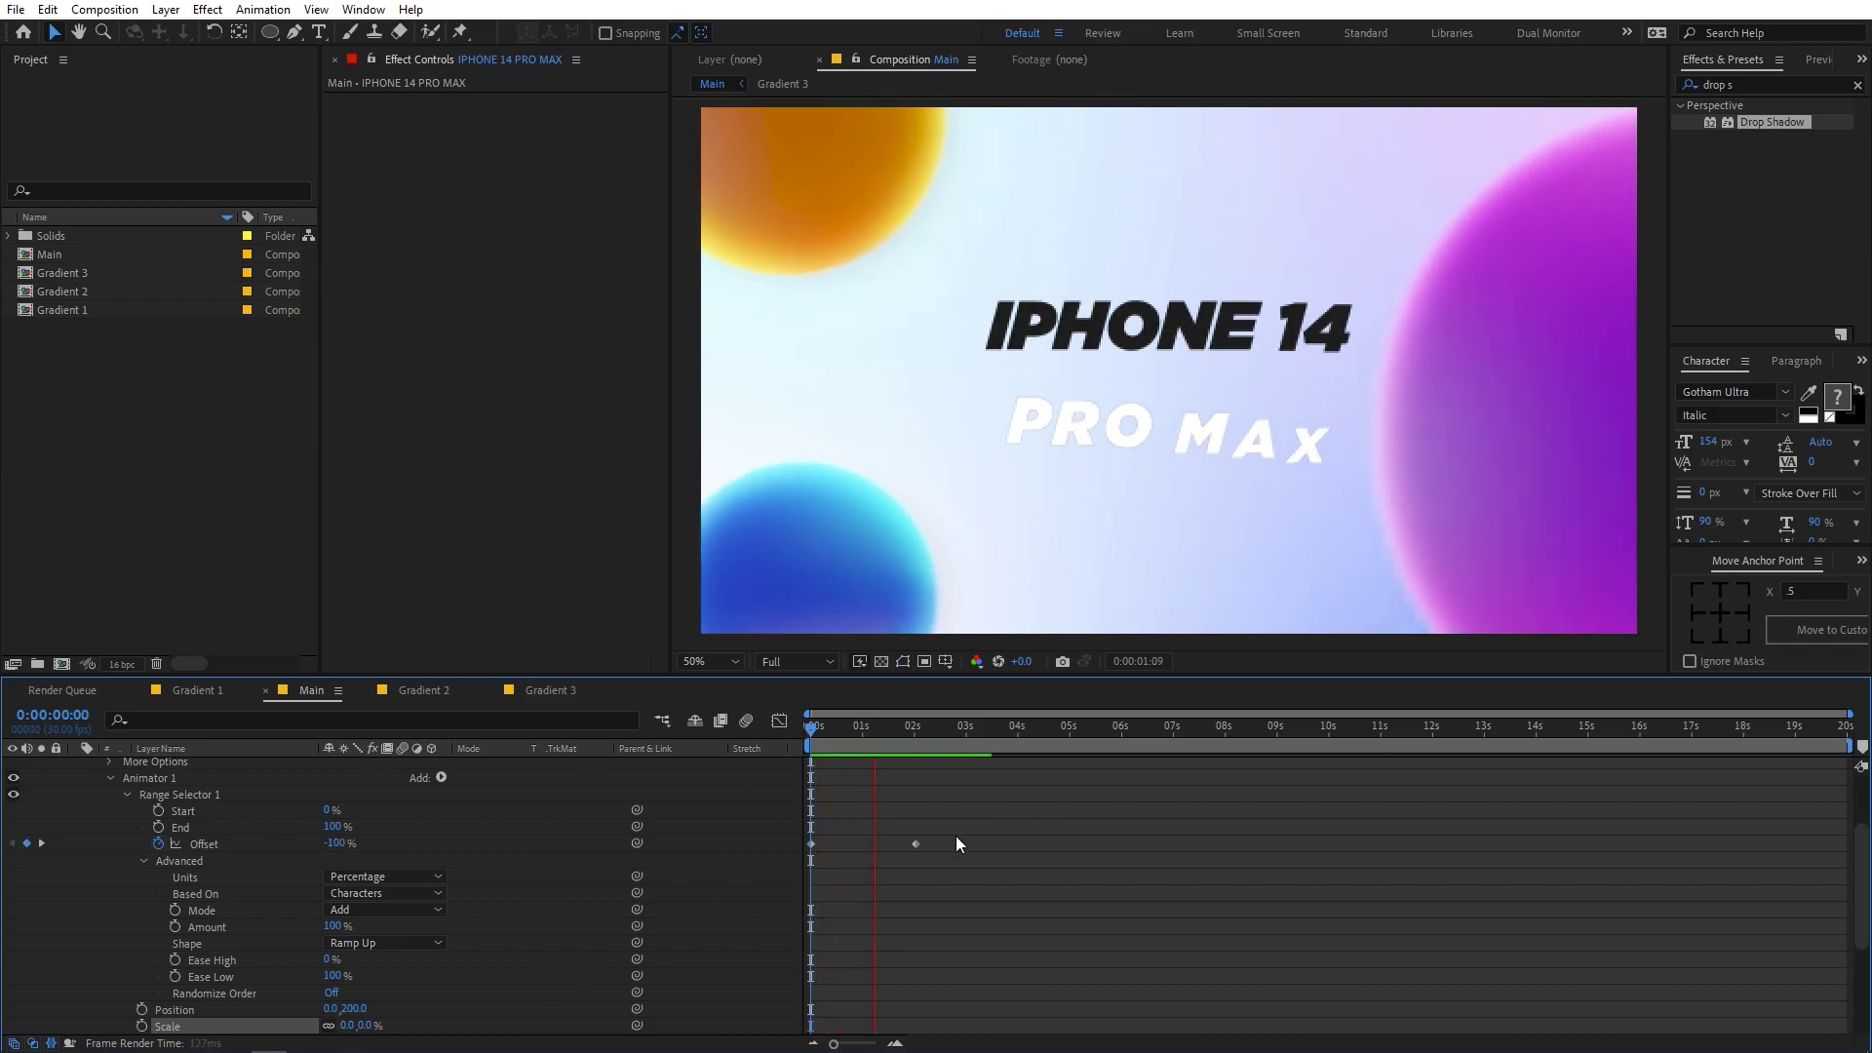
{"action": "key", "text": "space"}
{"action": "left_click_drag", "start_coordinate": [916, 843], "coordinate": [801, 860]}
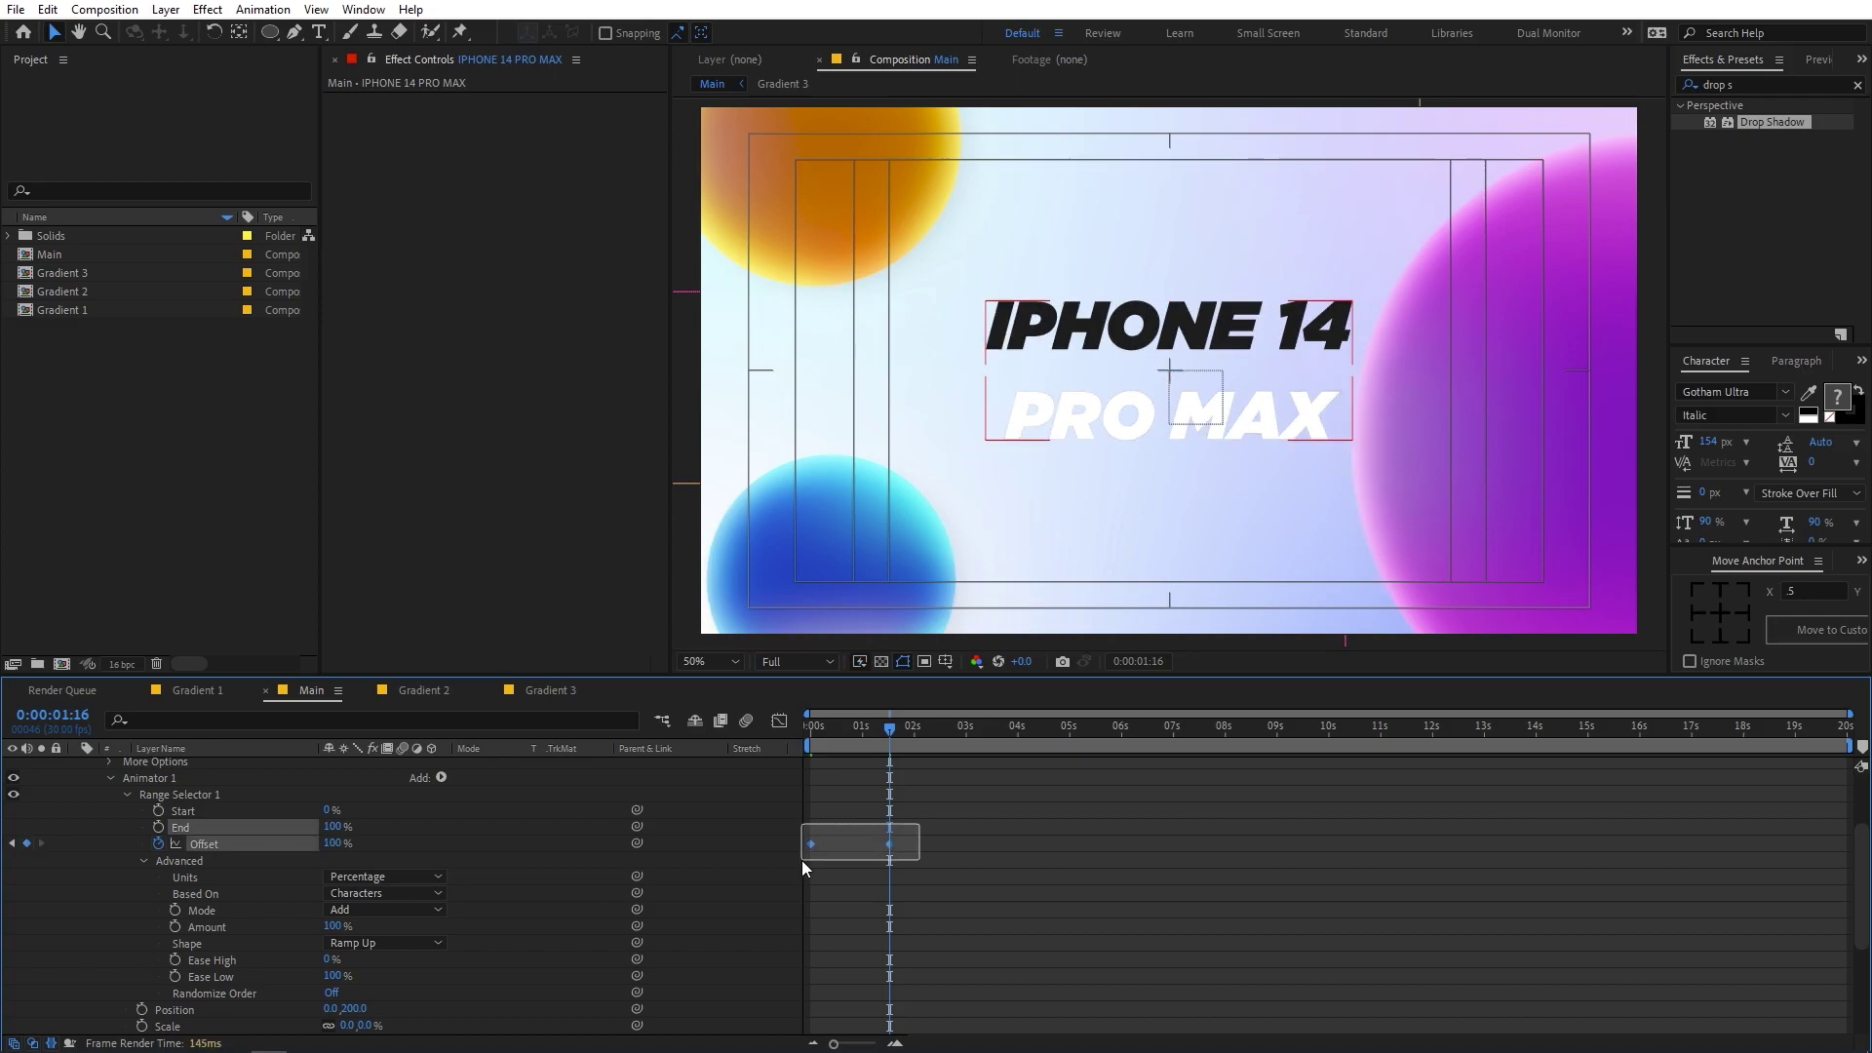
- Reshape the Offset speed graph so the speed peaks near the start and eases out slowly, and preview the animation
{"action": "left_click", "coordinate": [779, 720]}
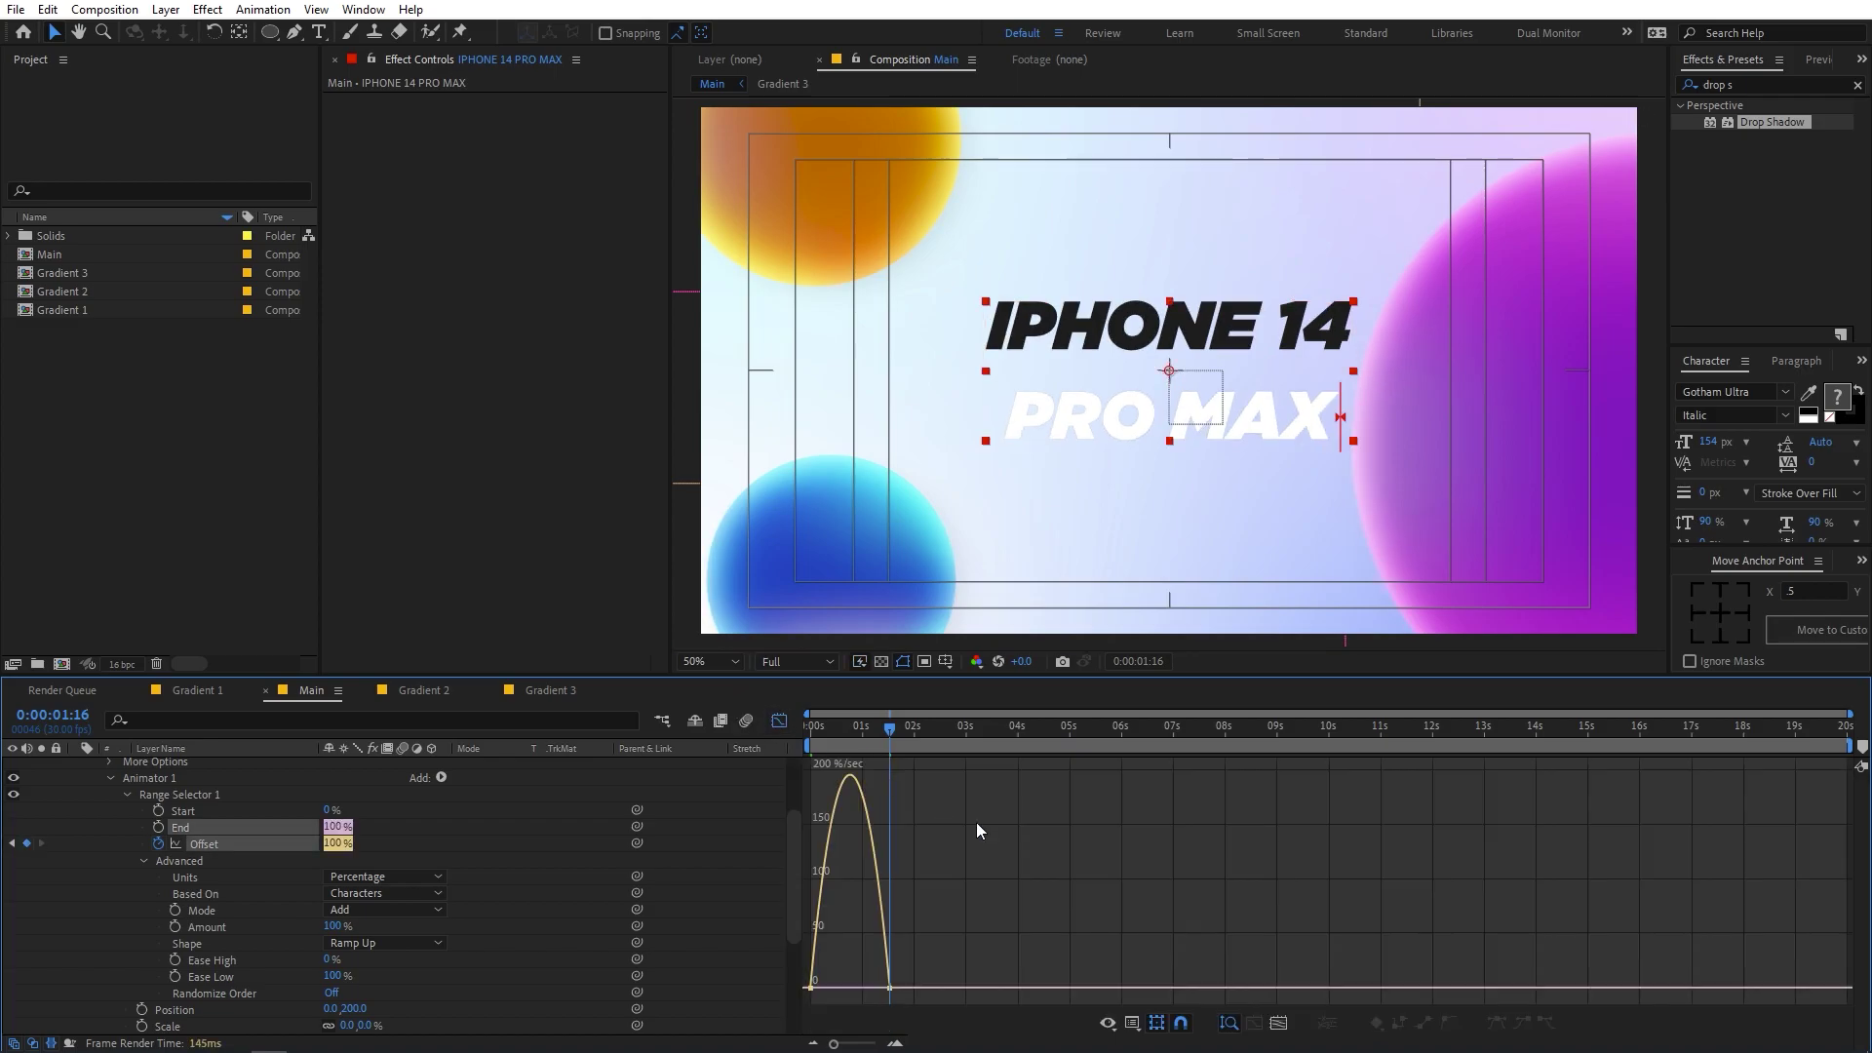
{"action": "left_click_drag", "start_coordinate": [980, 831], "coordinate": [775, 1009]}
{"action": "left_click_drag", "start_coordinate": [888, 989], "coordinate": [834, 985]}
{"action": "left_click", "coordinate": [871, 726]}
{"action": "key", "text": "space"}
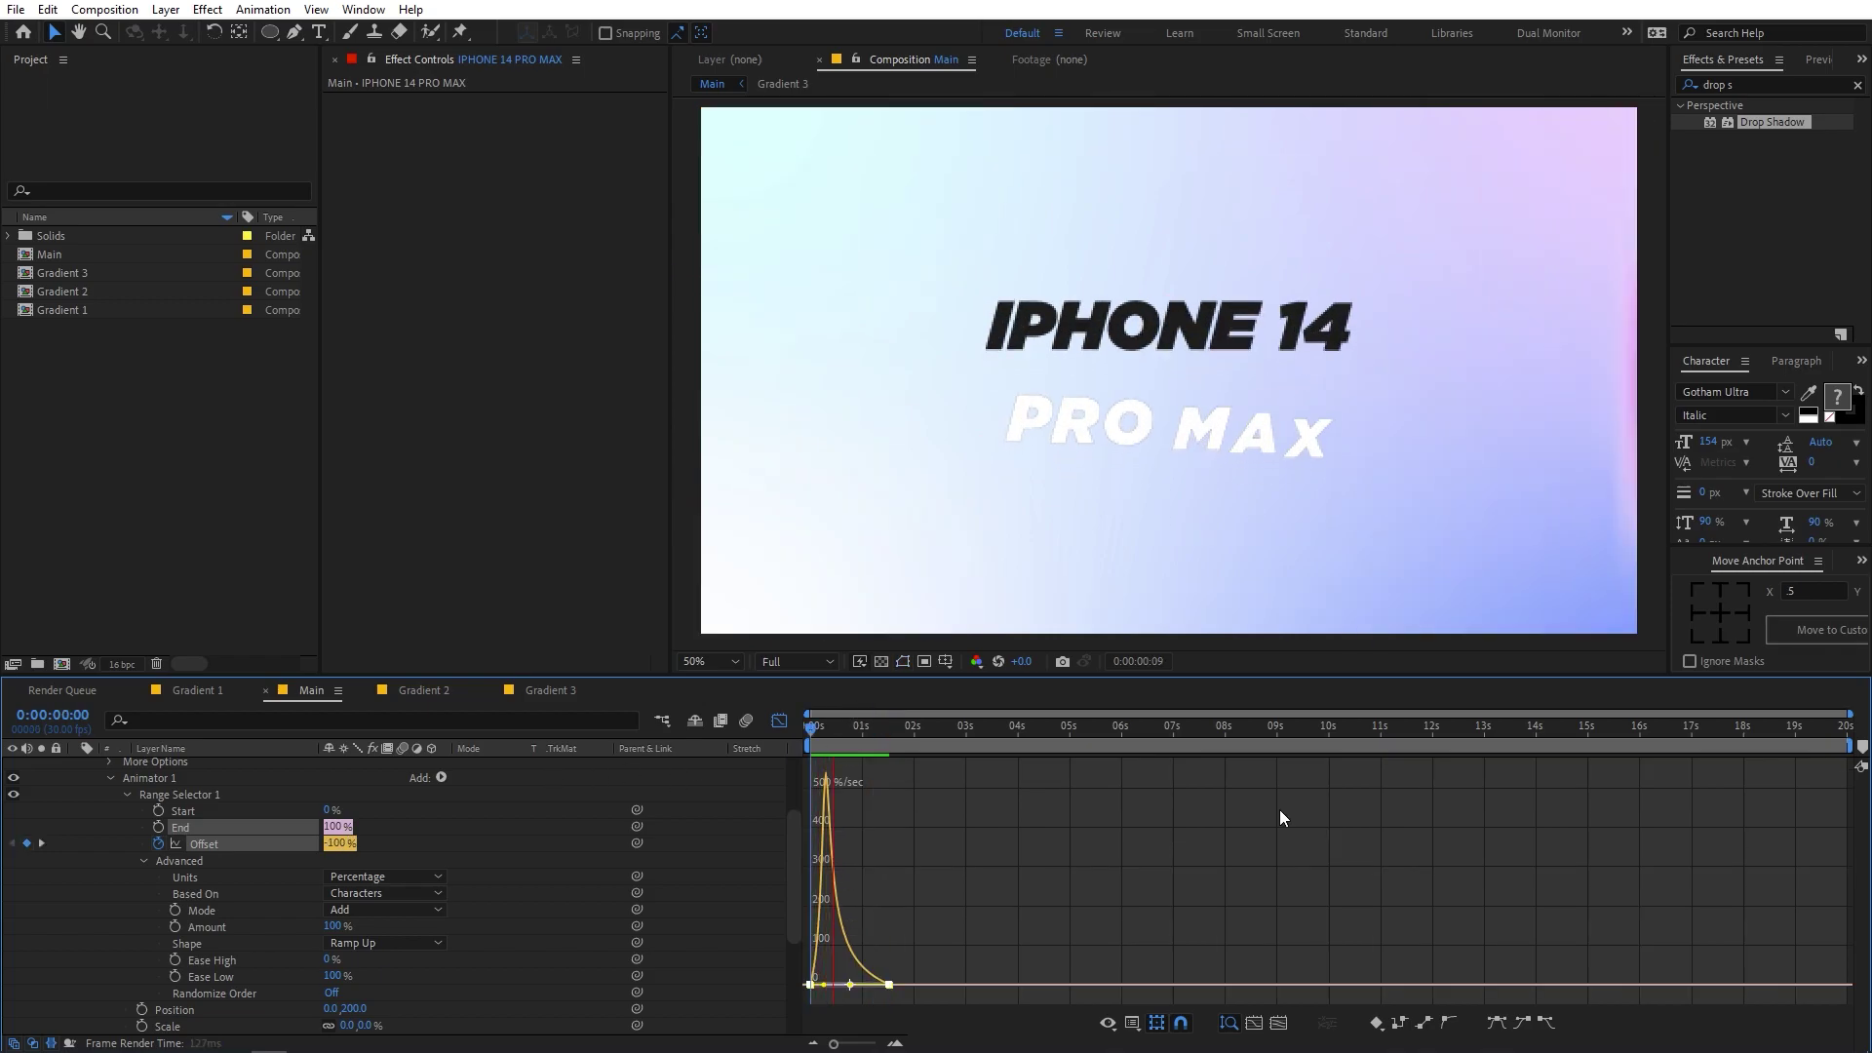
{"action": "left_click", "coordinate": [777, 720]}
- Space the last Offset keyframe about 2.7 s after the first and shift the text layer to start at about 0.5 s
{"action": "left_click", "coordinate": [1051, 850]}
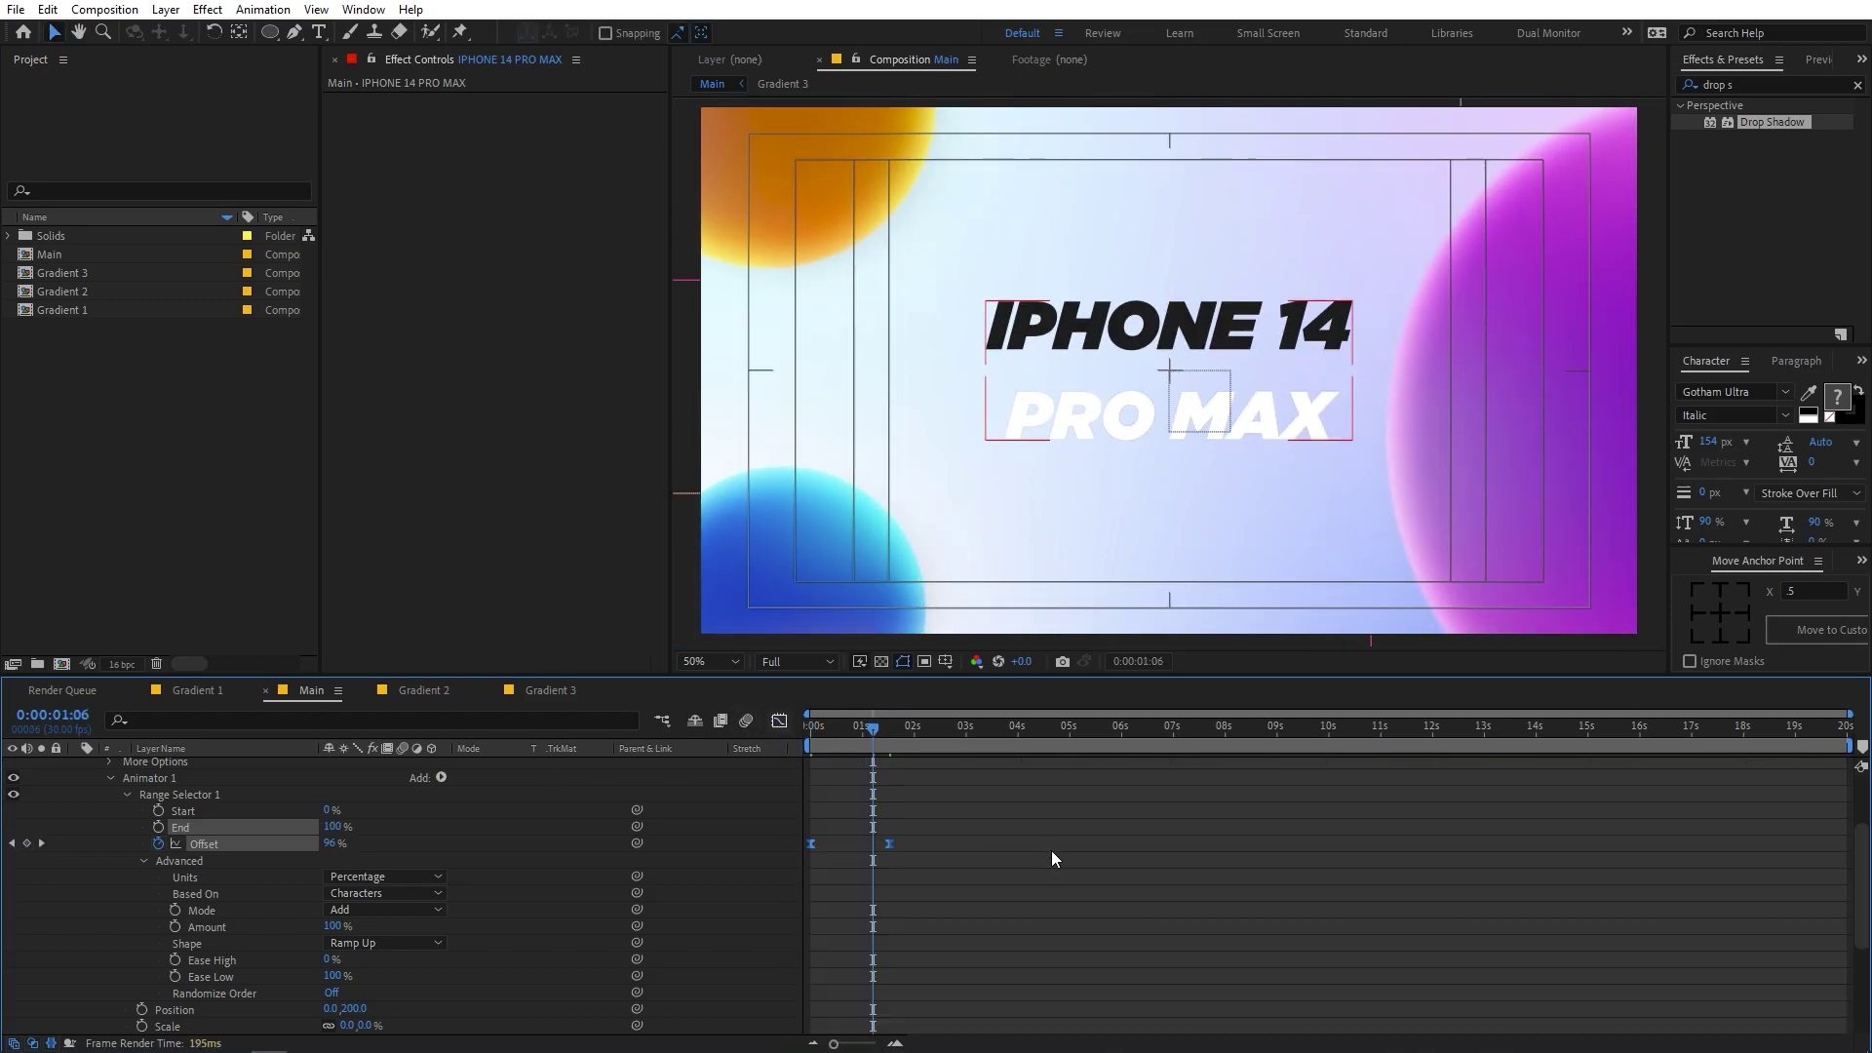
{"action": "left_click_drag", "start_coordinate": [893, 845], "coordinate": [954, 799]}
{"action": "scroll", "coordinate": [952, 834], "scroll_direction": "up", "scroll_amount": 3}
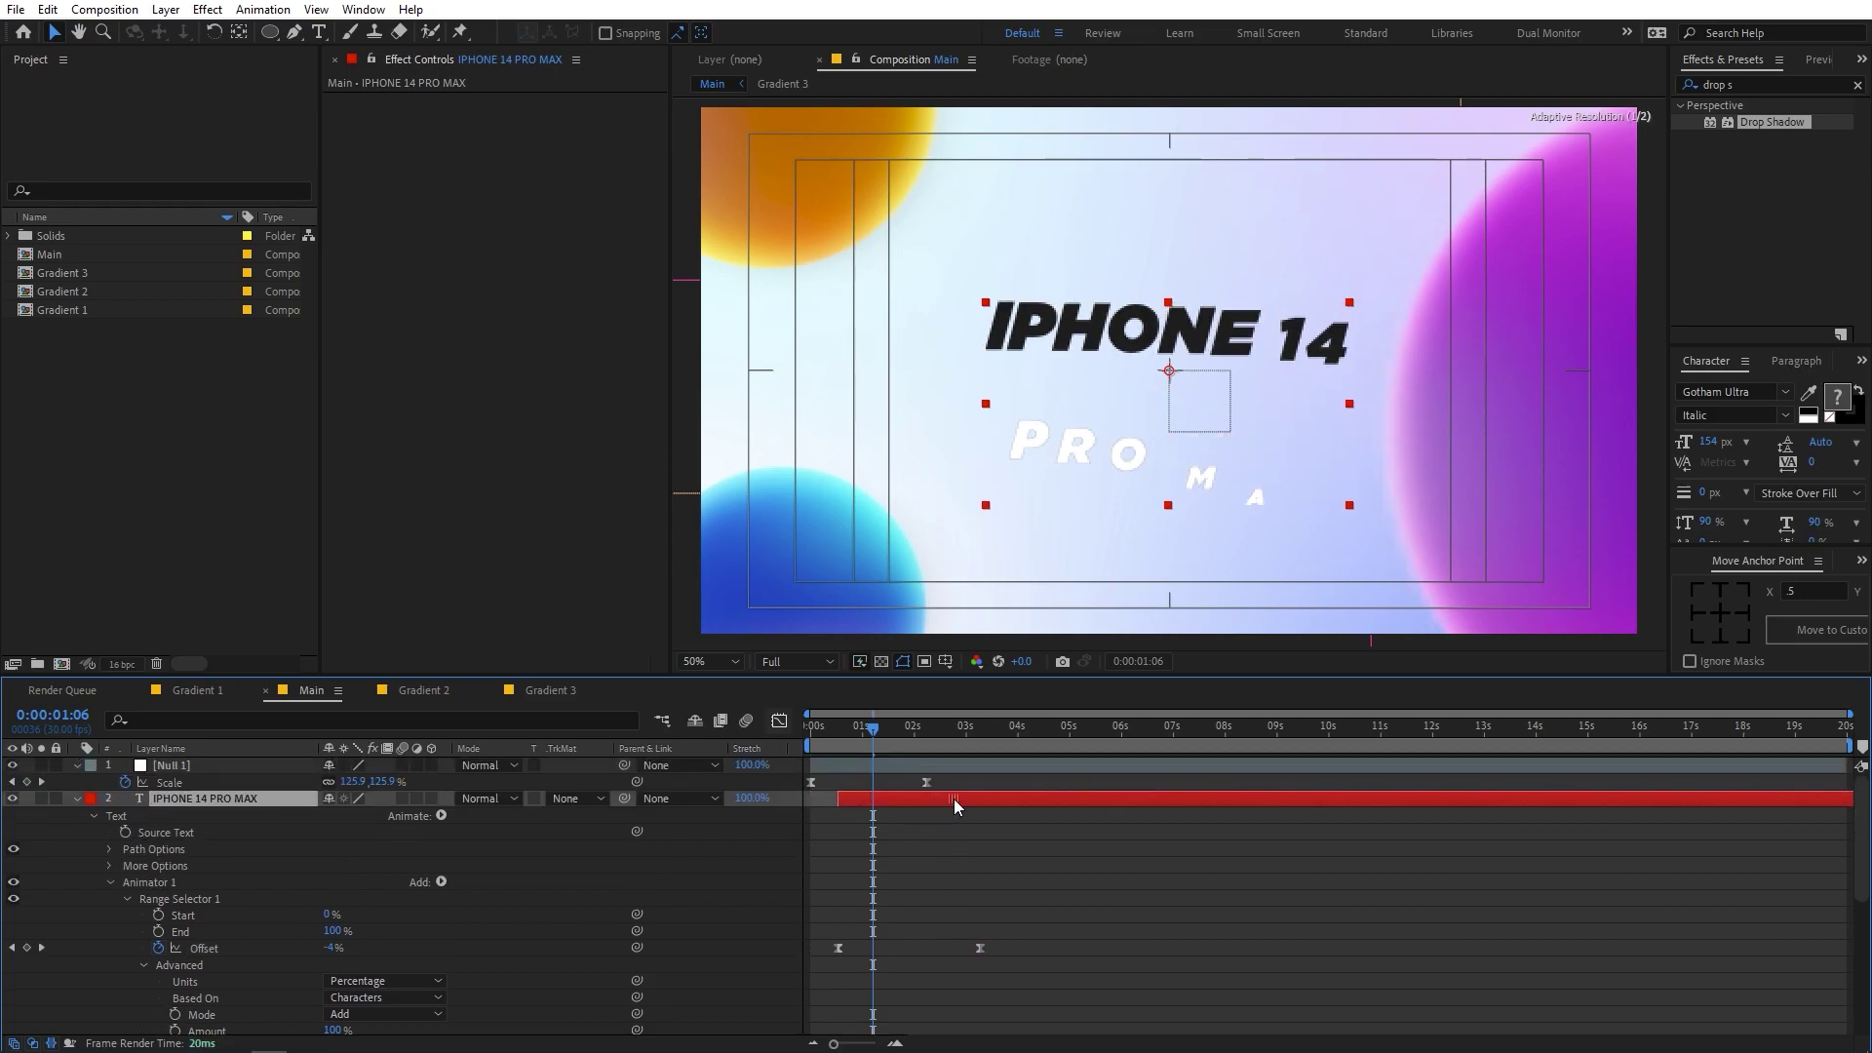
- Enable motion blur for the title text layer and the composition, and preview the animation from the first frame
{"action": "left_click", "coordinate": [403, 799]}
{"action": "left_click", "coordinate": [746, 720]}
{"action": "key", "text": "Home"}
{"action": "key", "text": "space"}
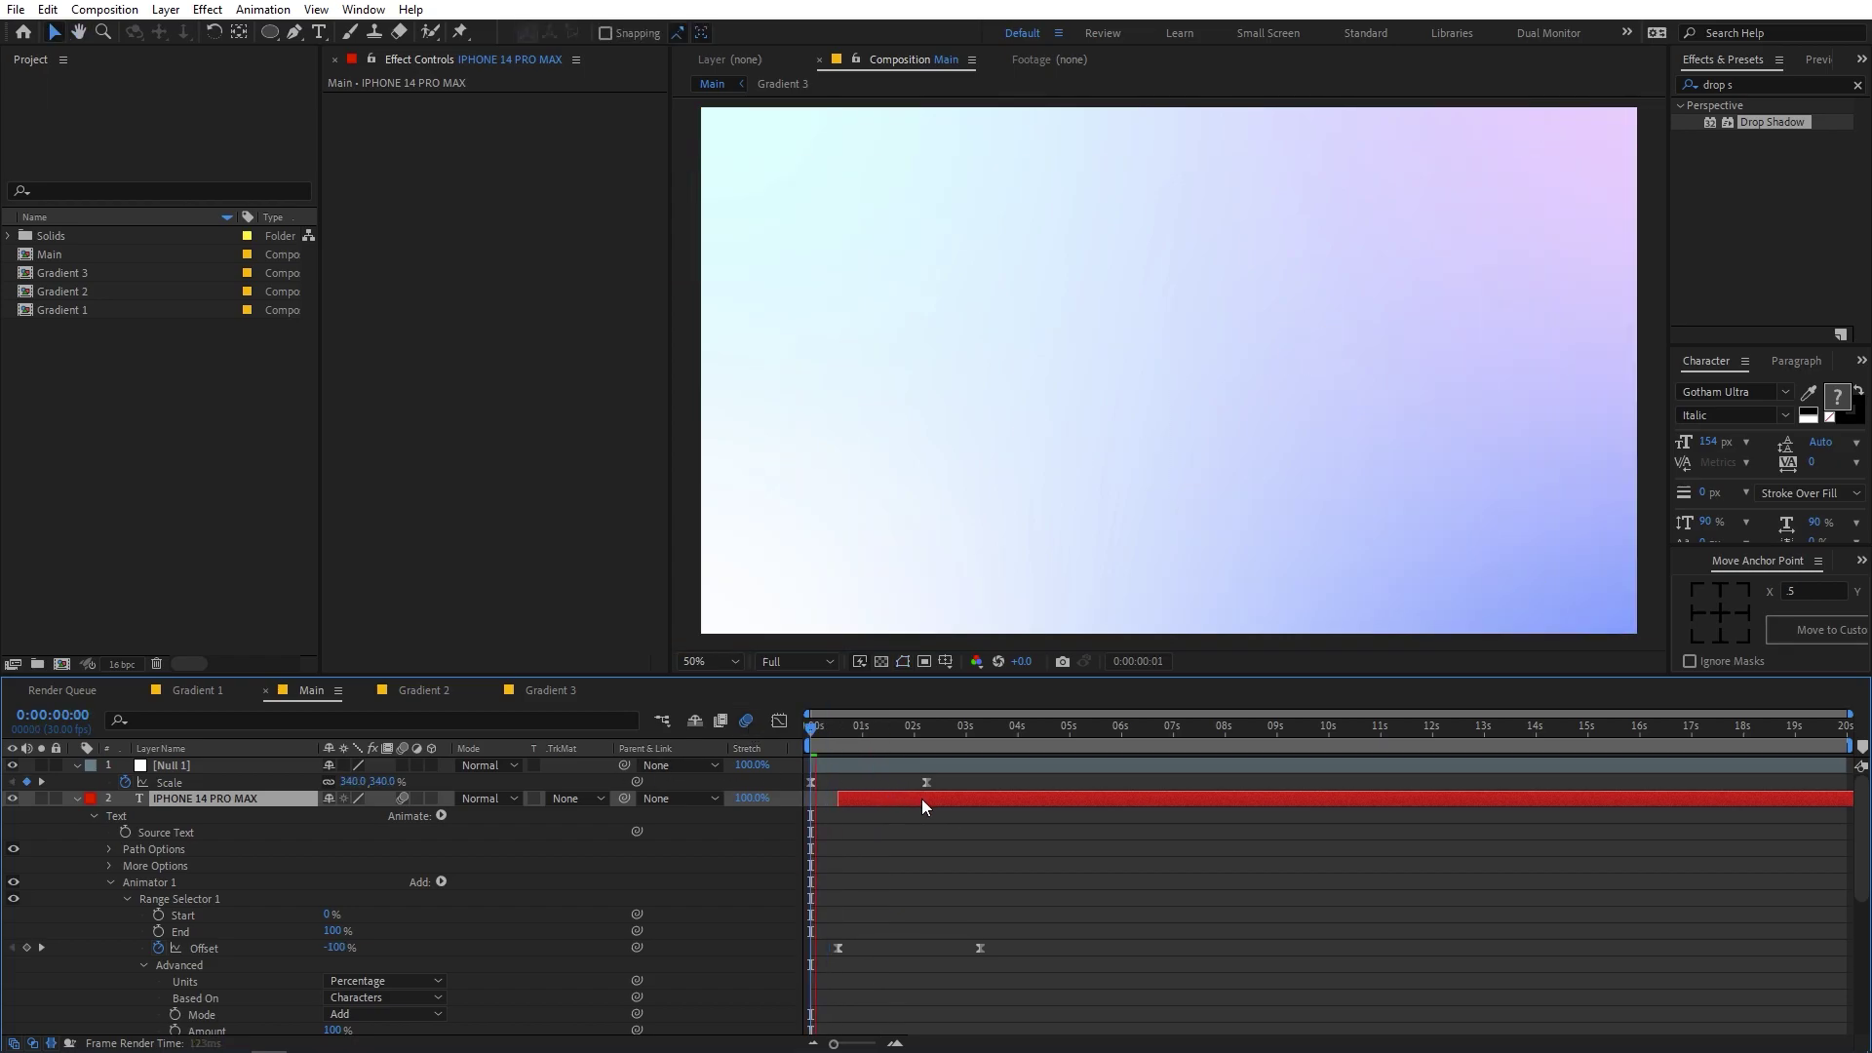